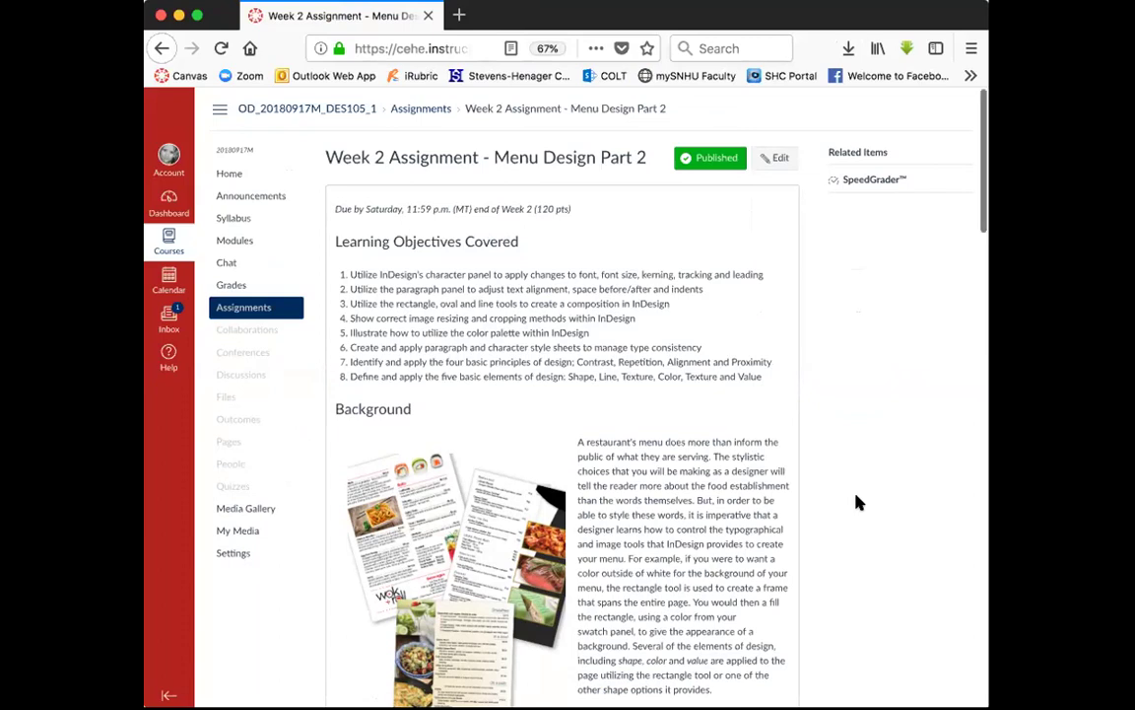
Step: Read the Learning Objectives and Background sections of the Week 2 Menu Design Part 2 assignment
scroll(856, 502, "up", 1)
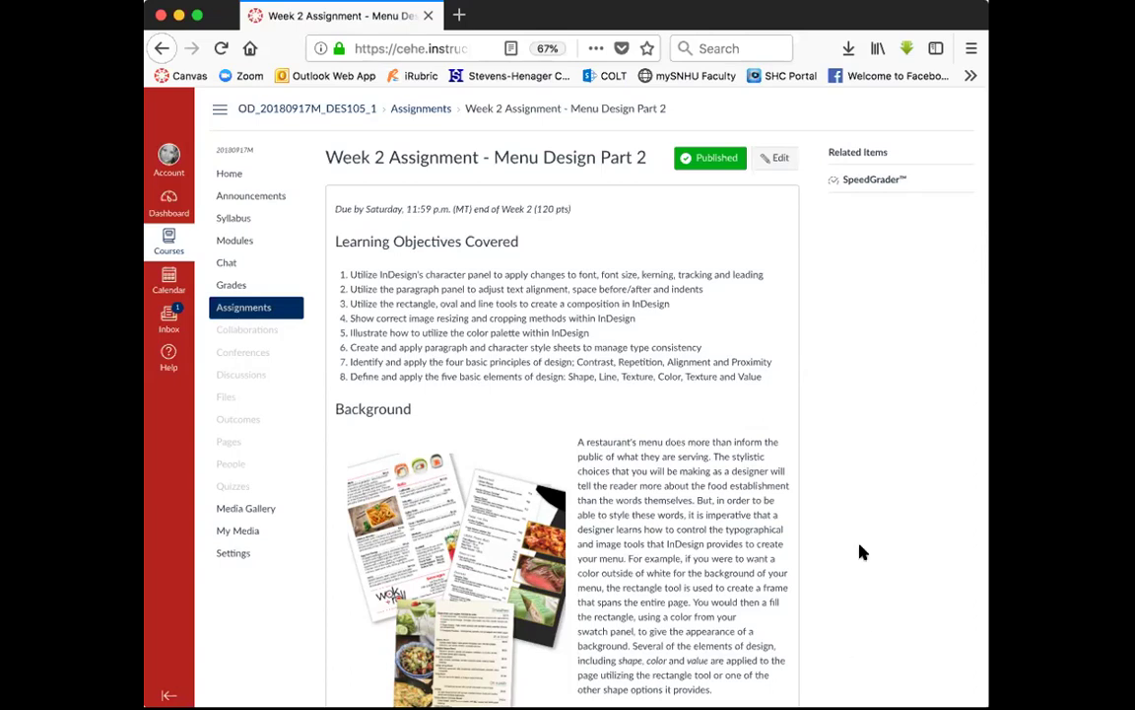
scroll(862, 552, "down", 3)
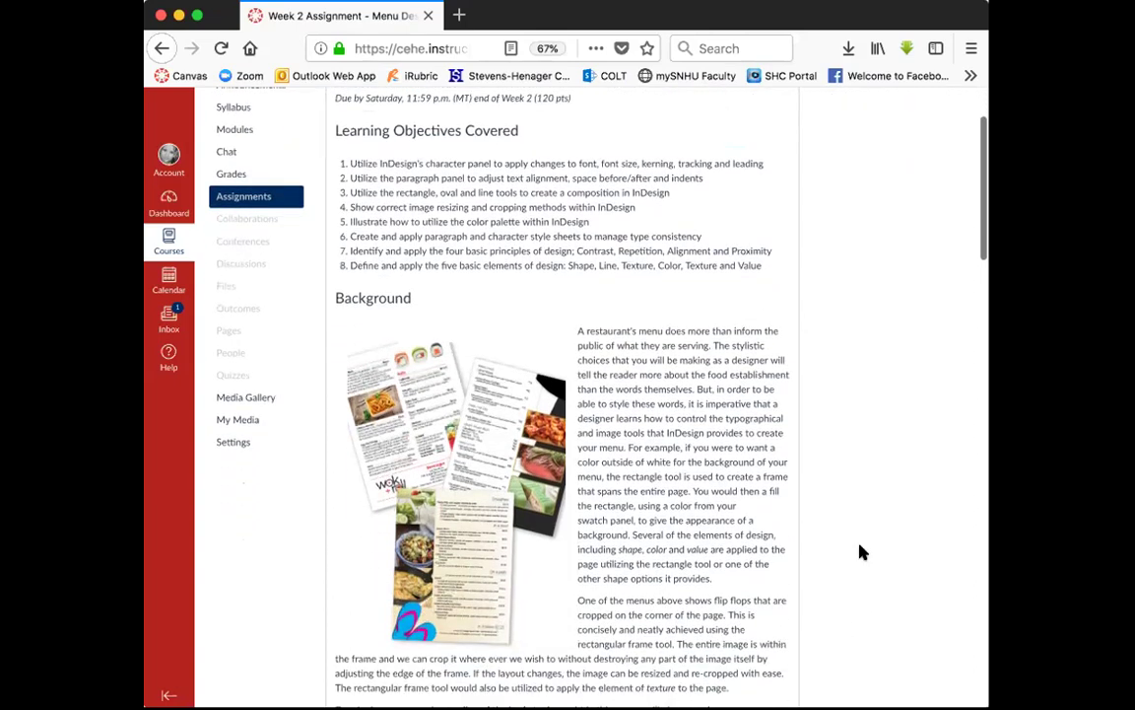
scroll(862, 551, "down", 2)
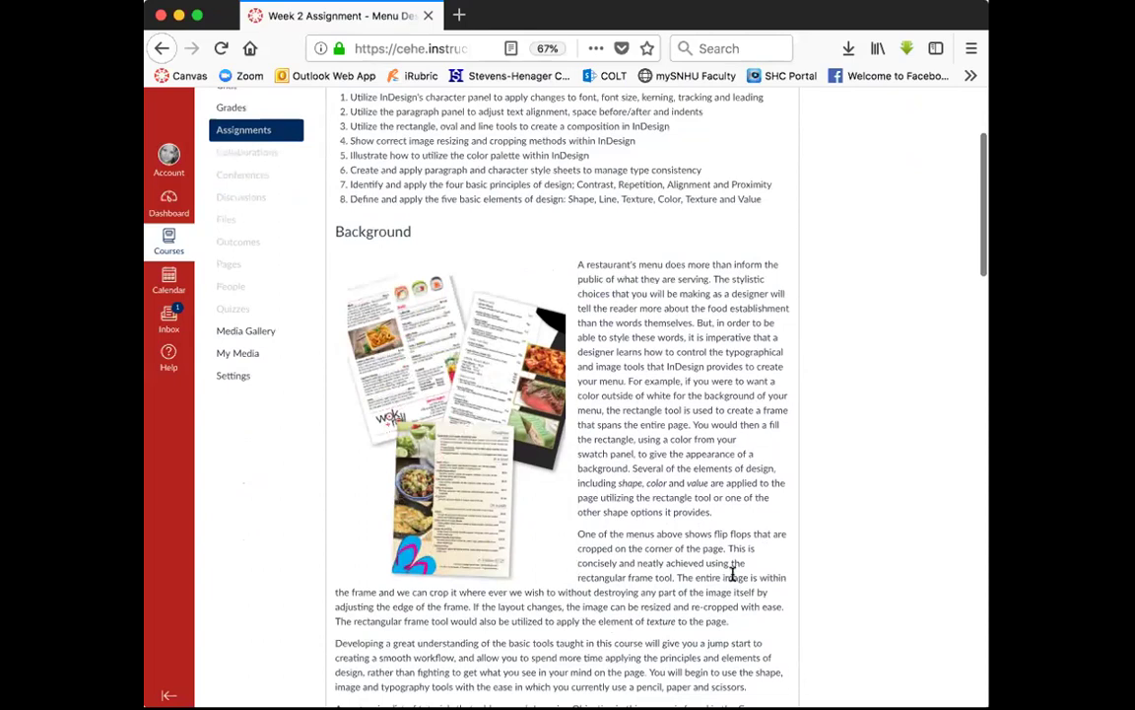
scroll(703, 473, "down", 1)
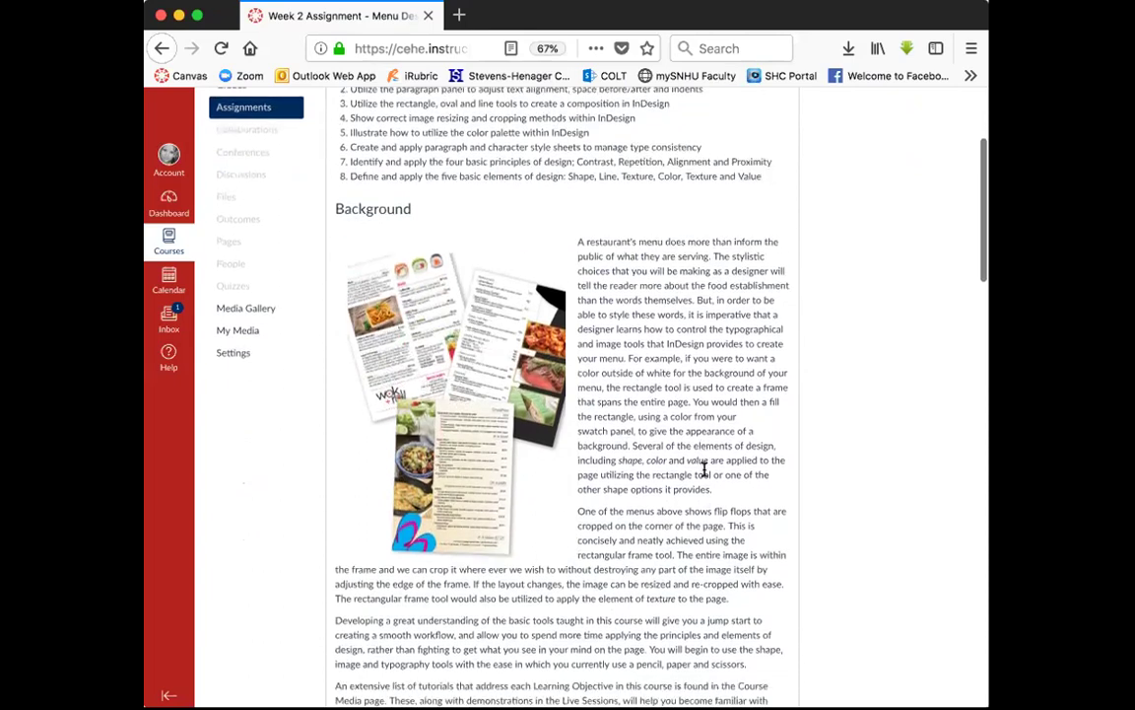
scroll(704, 471, "down", 2)
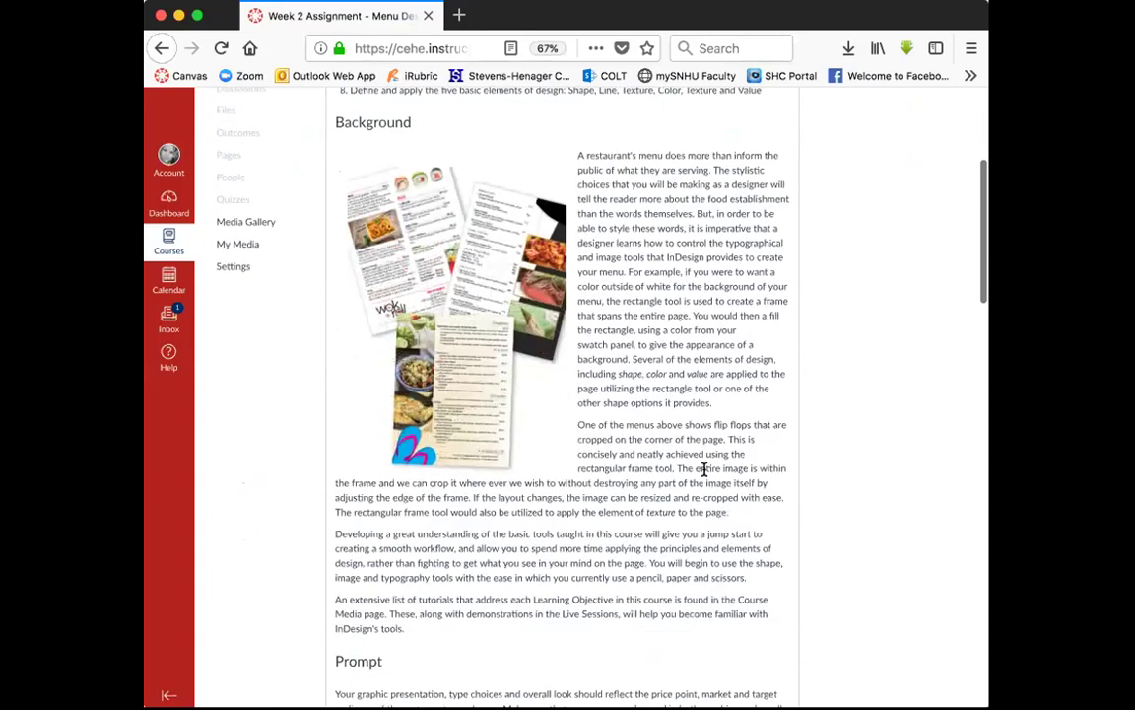
scroll(703, 471, "down", 1)
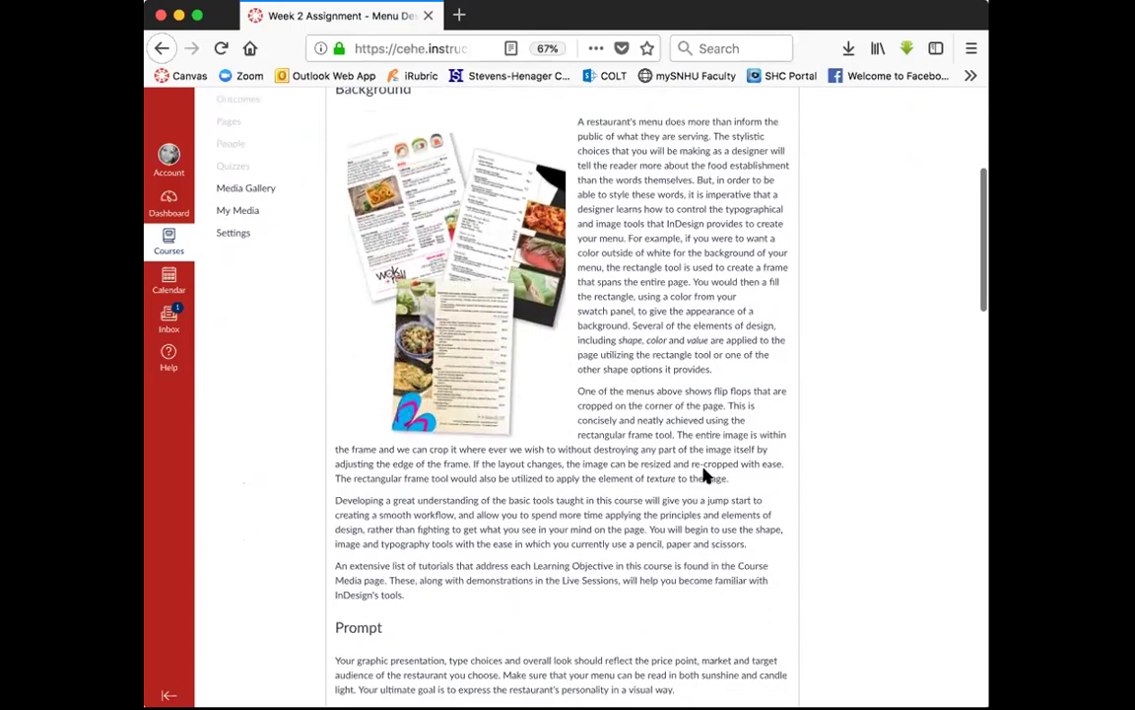
scroll(703, 476, "down", 2)
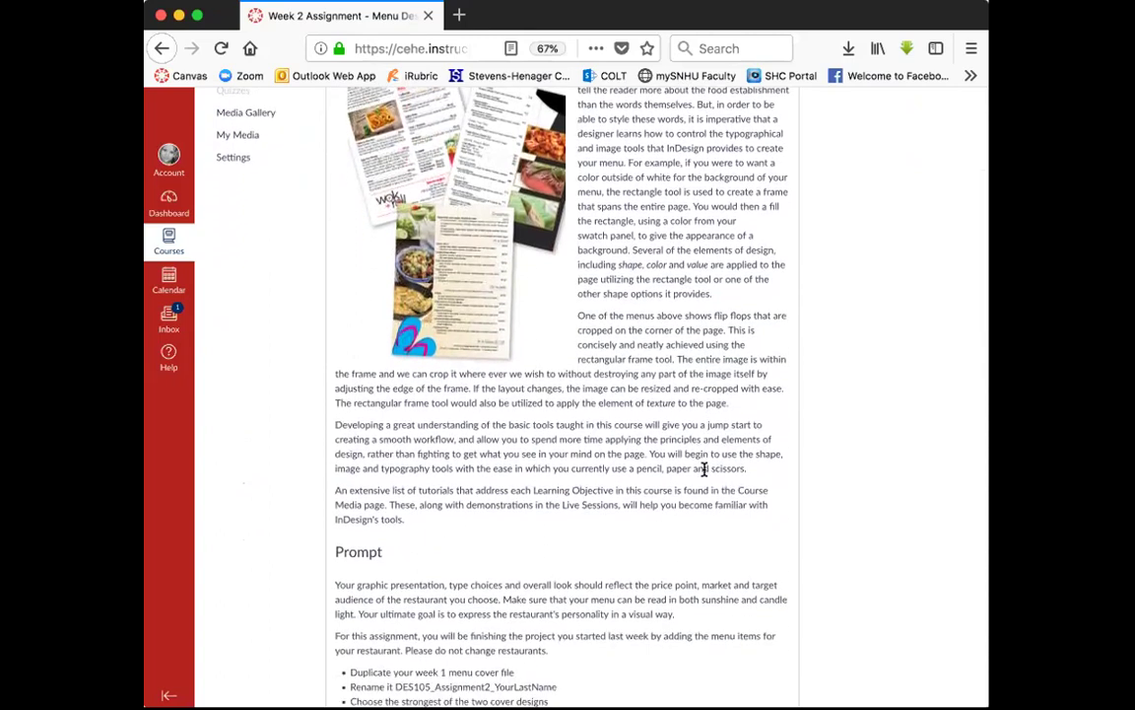
scroll(703, 469, "down", 1)
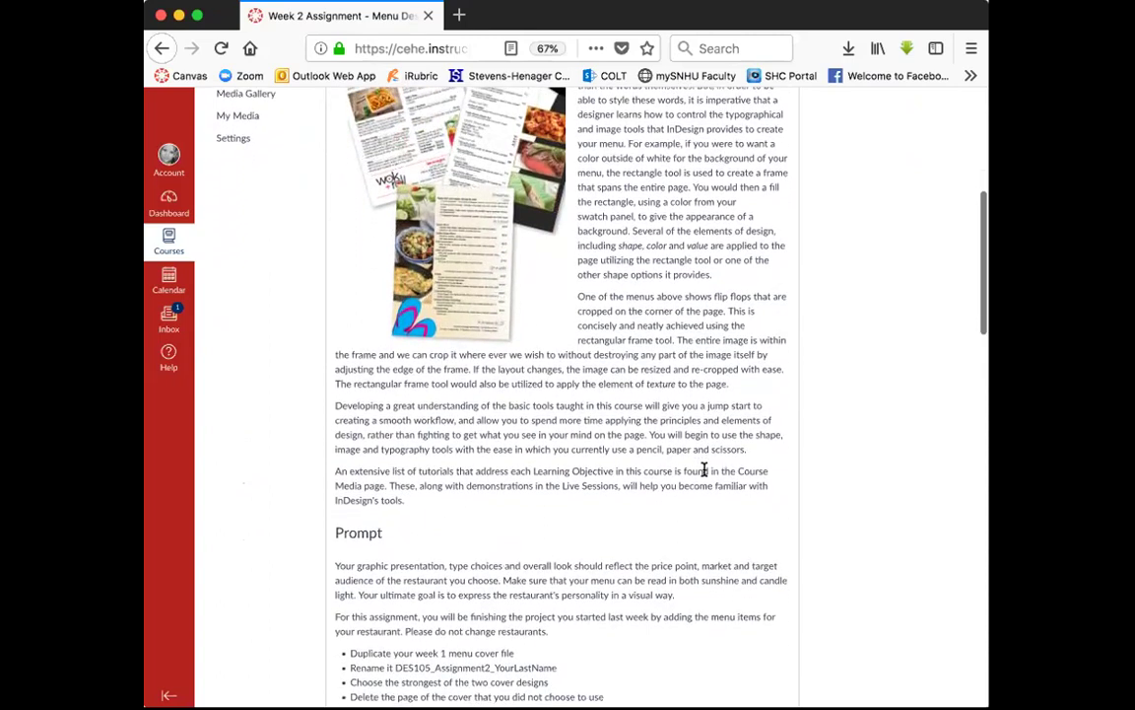
scroll(704, 471, "down", 1)
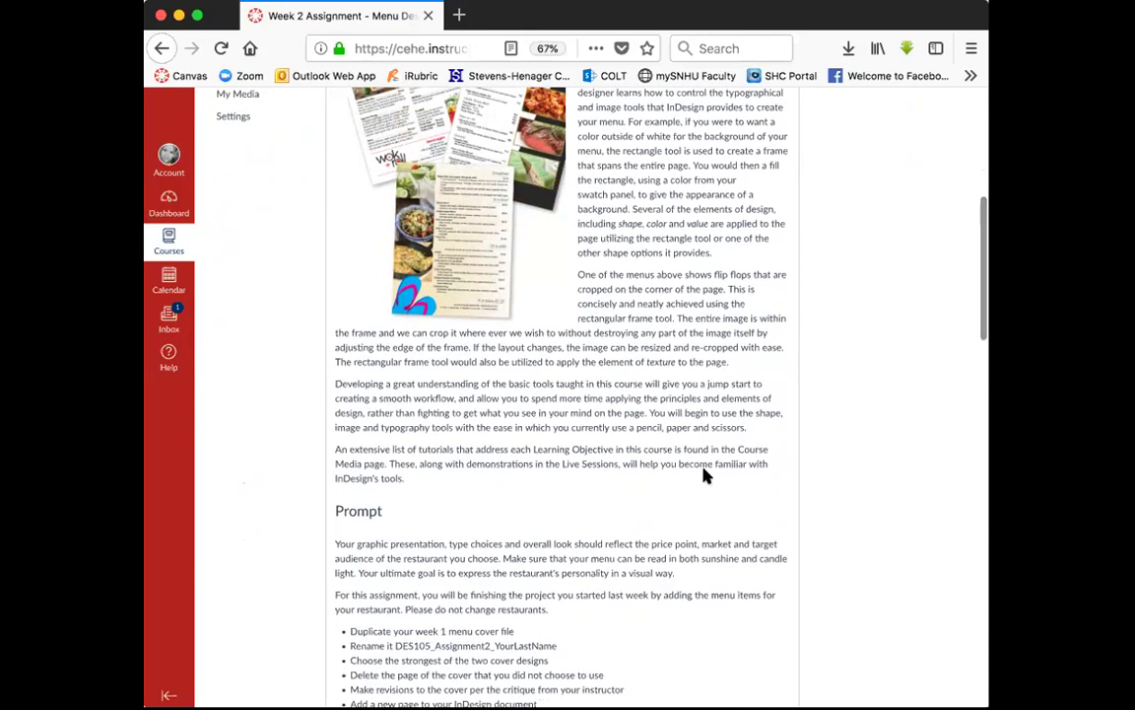
scroll(704, 475, "up", 4)
scroll(704, 470, "up", 3)
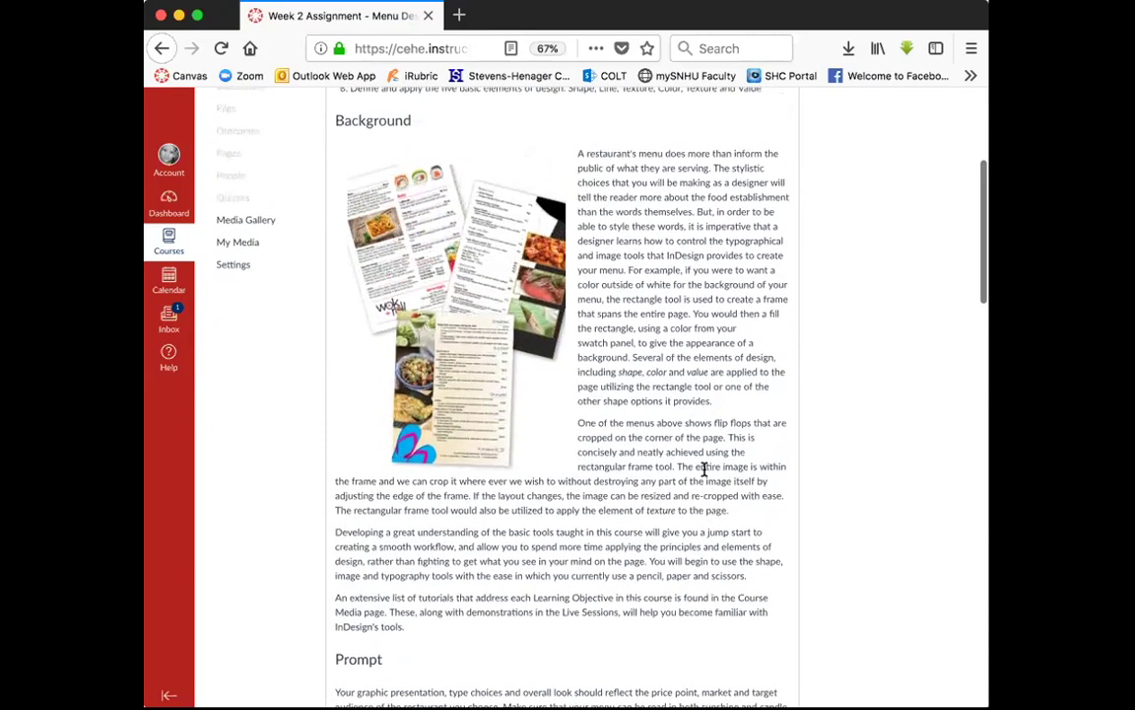
scroll(704, 469, "down", 1)
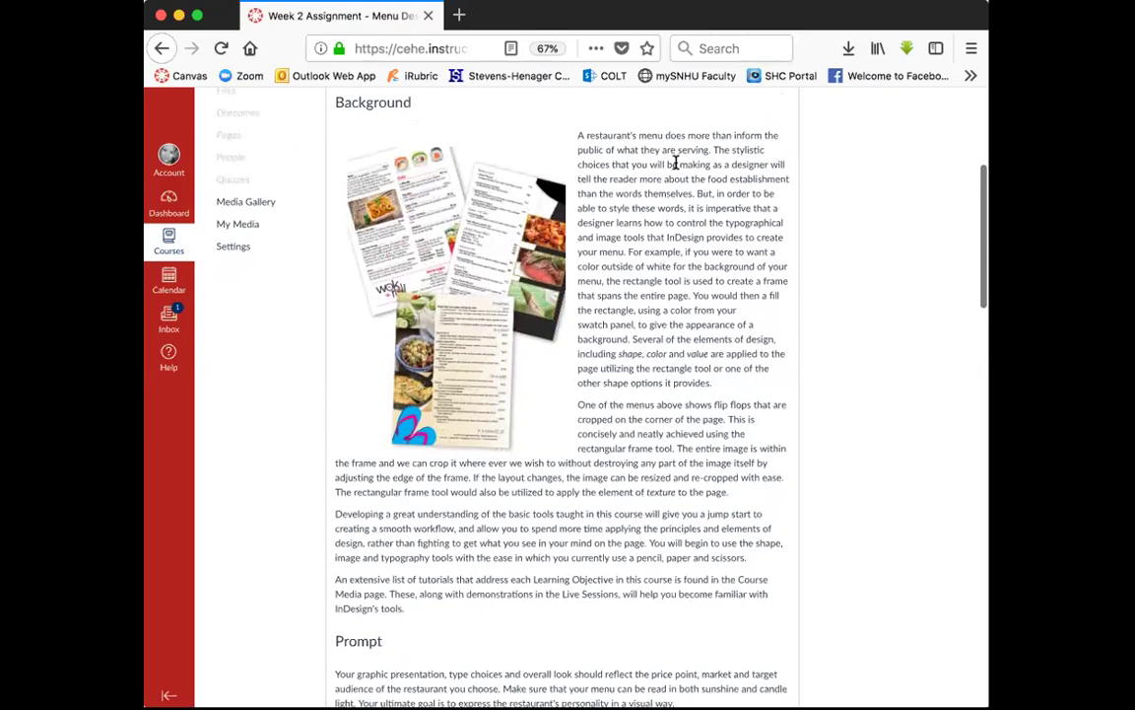
Step: Review the assignment's Prompt requirements and the asset lists for Maxwell's, Starlight Bistro and Wok + Roll
scroll(671, 578, "down", 17)
scroll(671, 577, "down", 6)
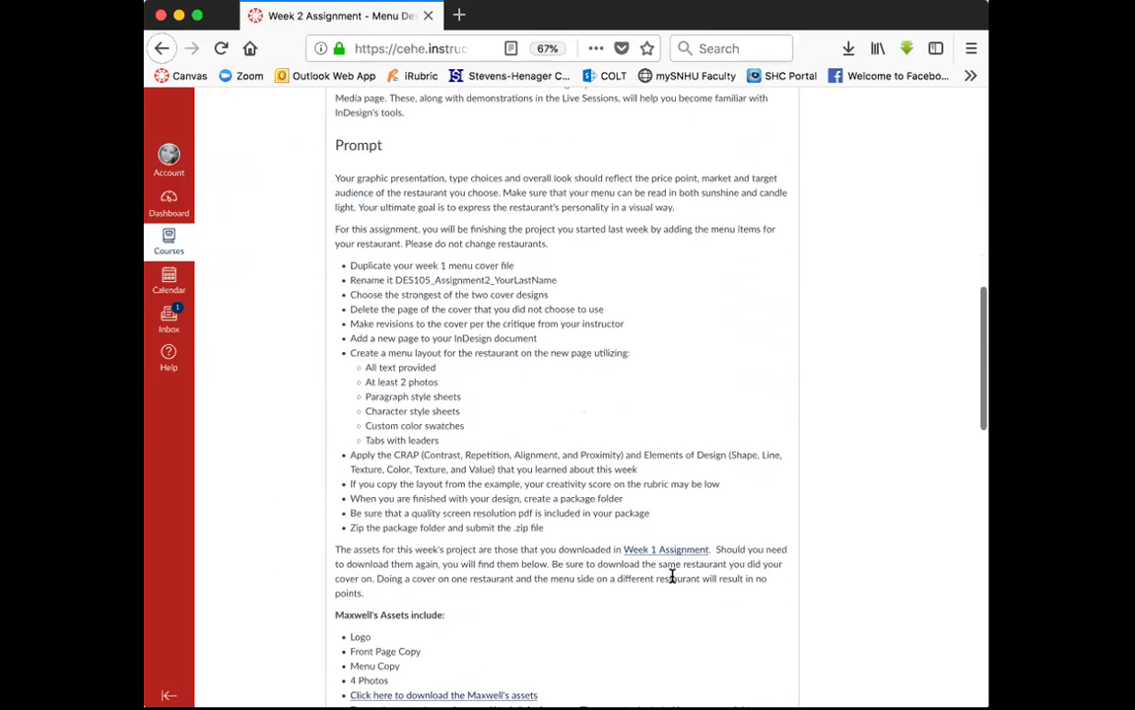
scroll(671, 577, "down", 2)
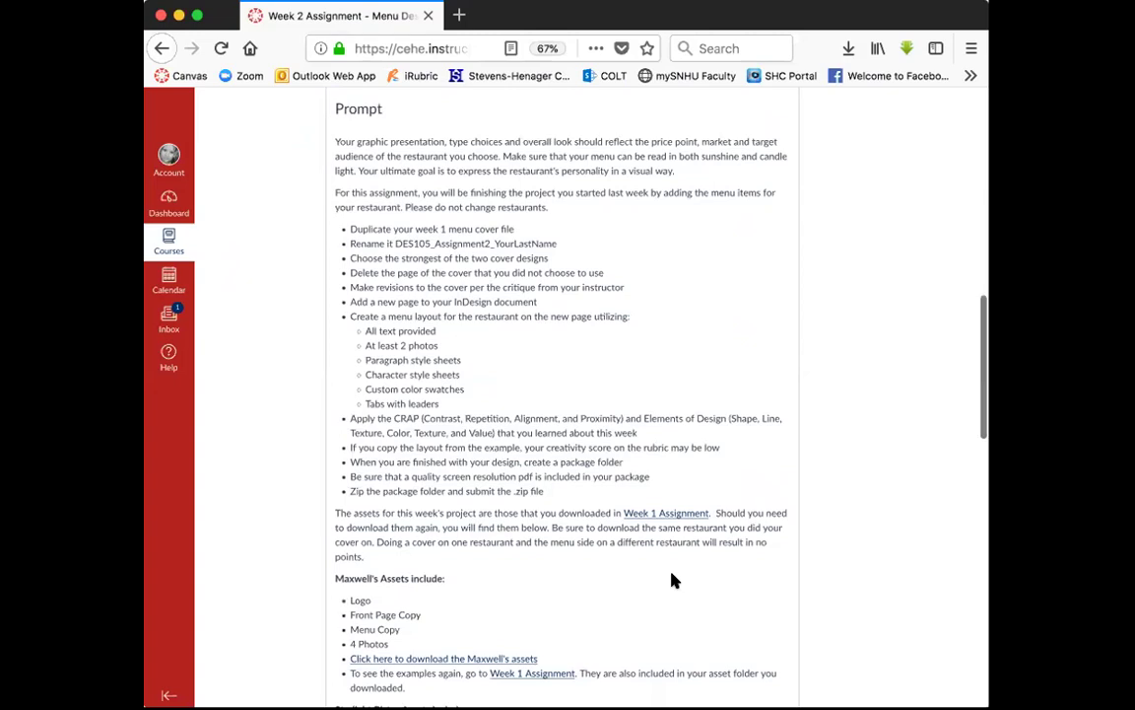
scroll(674, 581, "down", 3)
scroll(674, 580, "down", 1)
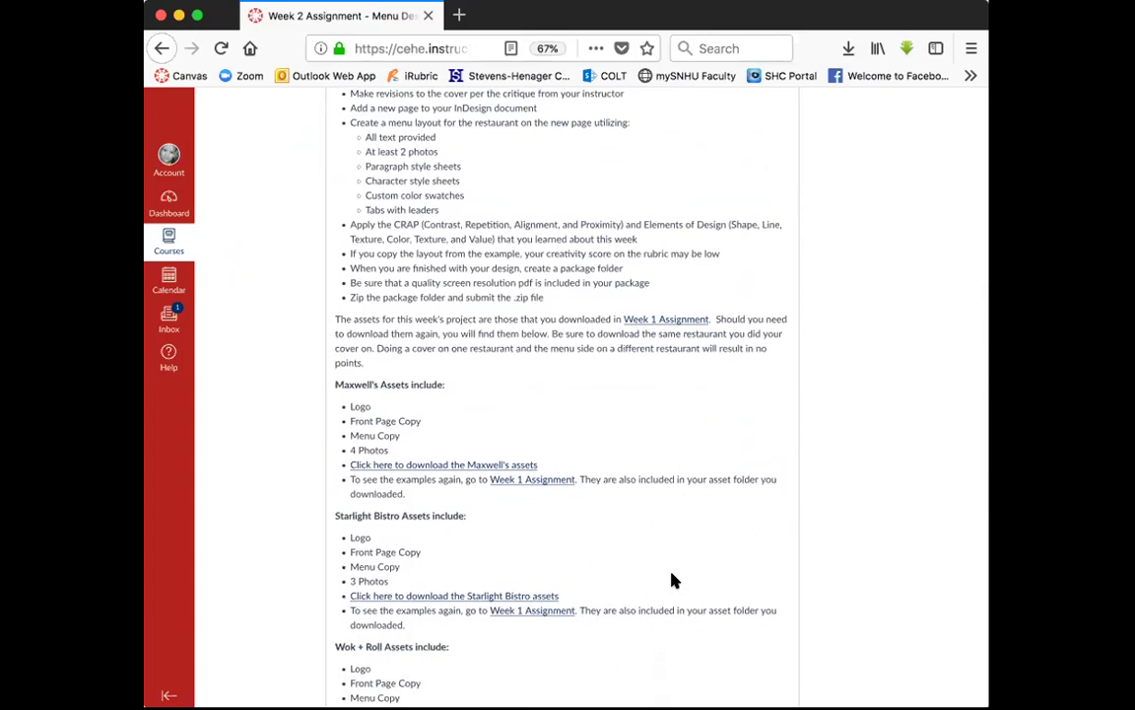
scroll(674, 581, "down", 4)
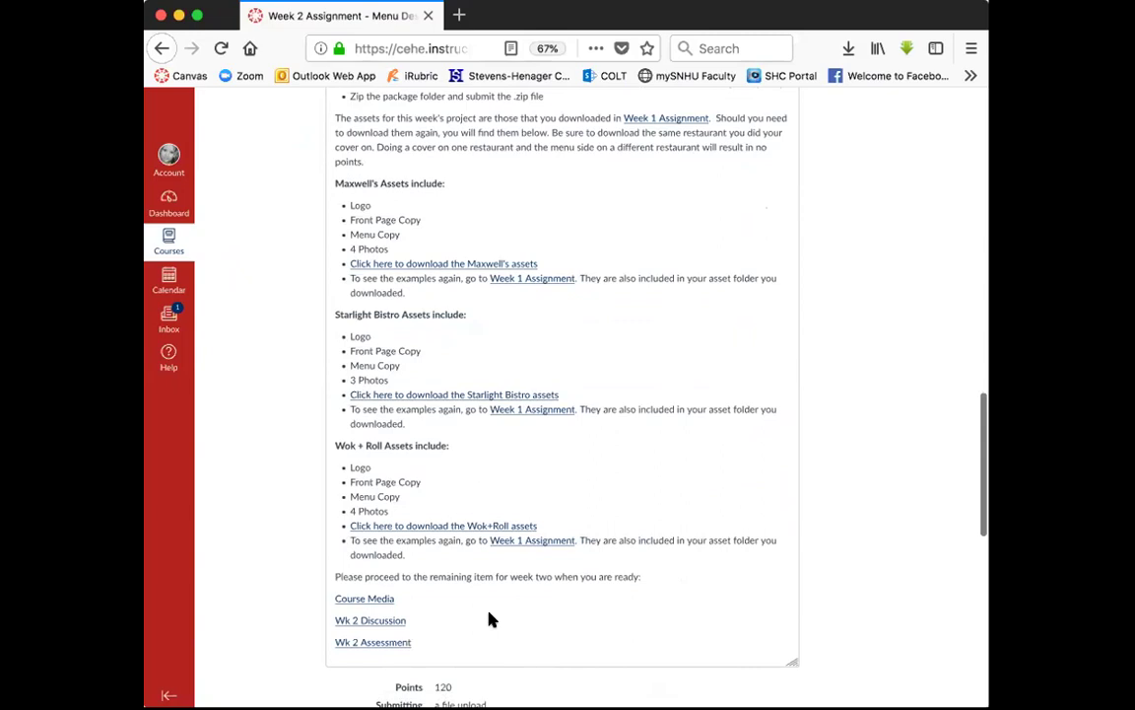
scroll(493, 618, "up", 5)
scroll(493, 618, "up", 4)
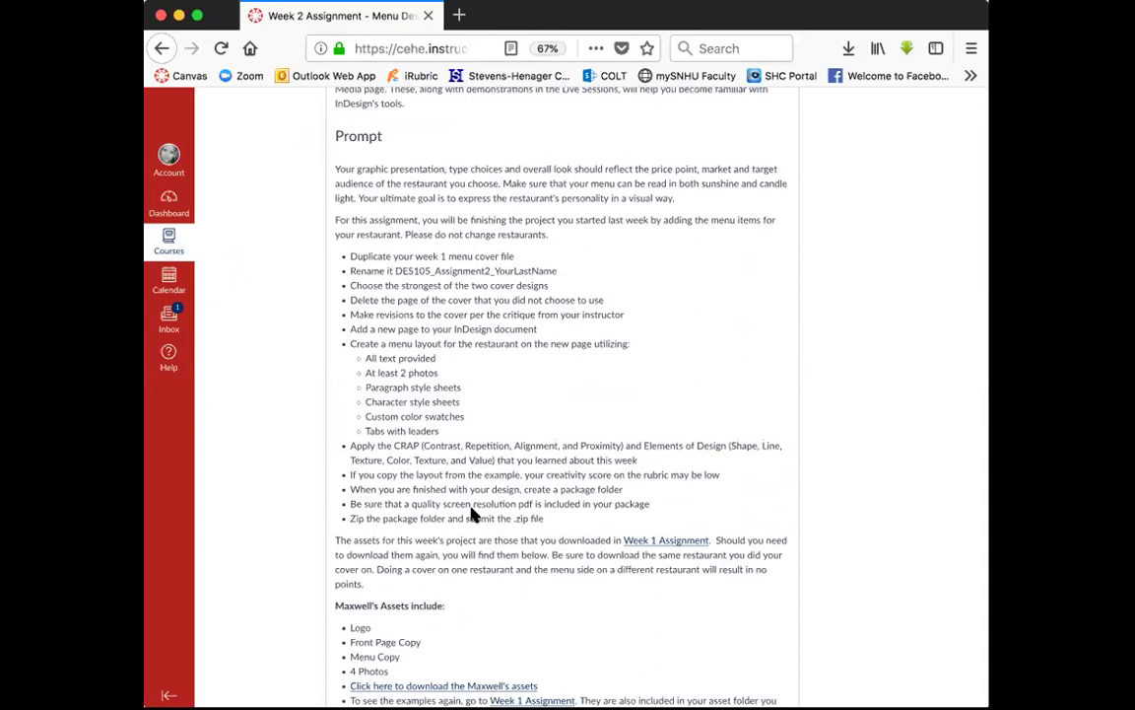
scroll(471, 514, "down", 3)
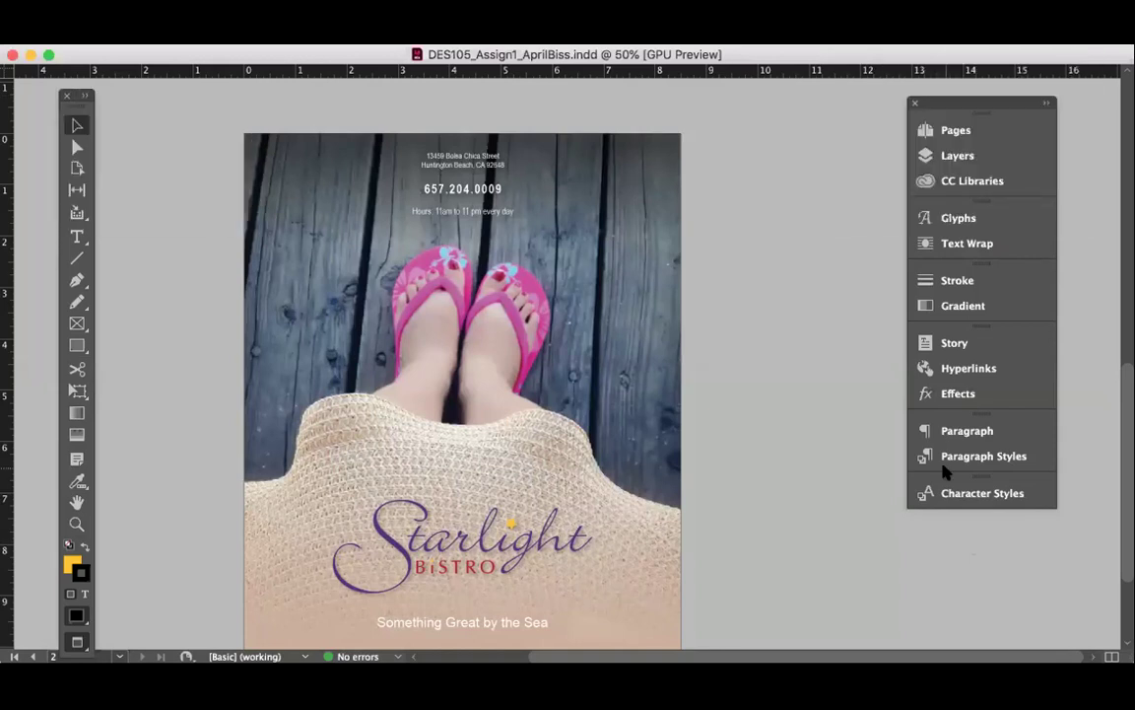
Step: In InDesign, move the Tools panel out of the way and examine both cover pages in Normal screen mode with guides and frames
left_click_drag(54, 98, 32, 79)
left_click_drag(44, 629, 88, 478)
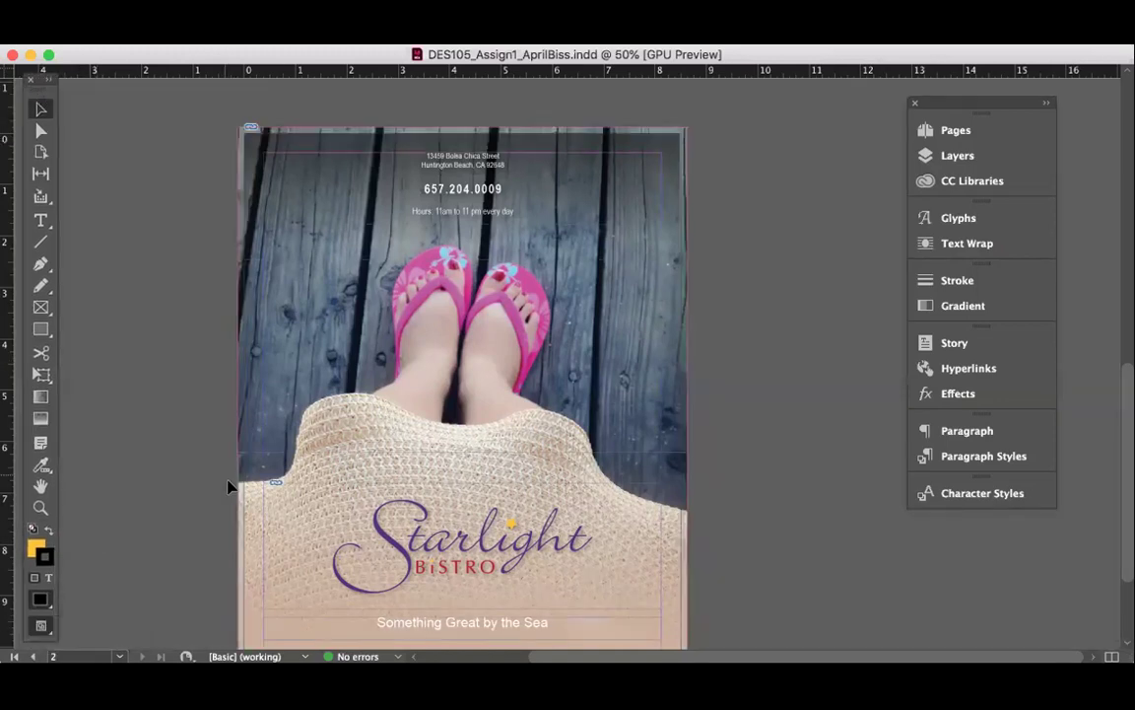
scroll(216, 414, "down", 1)
scroll(216, 413, "down", 5)
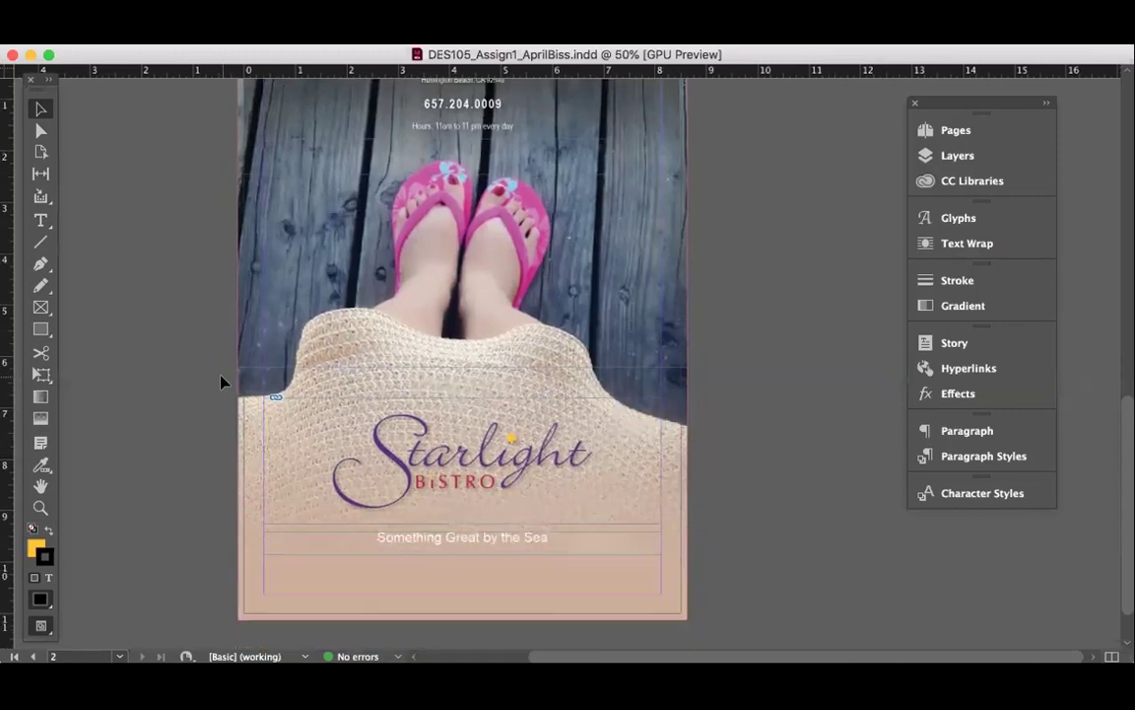
scroll(221, 382, "down", 4)
scroll(221, 382, "up", 20)
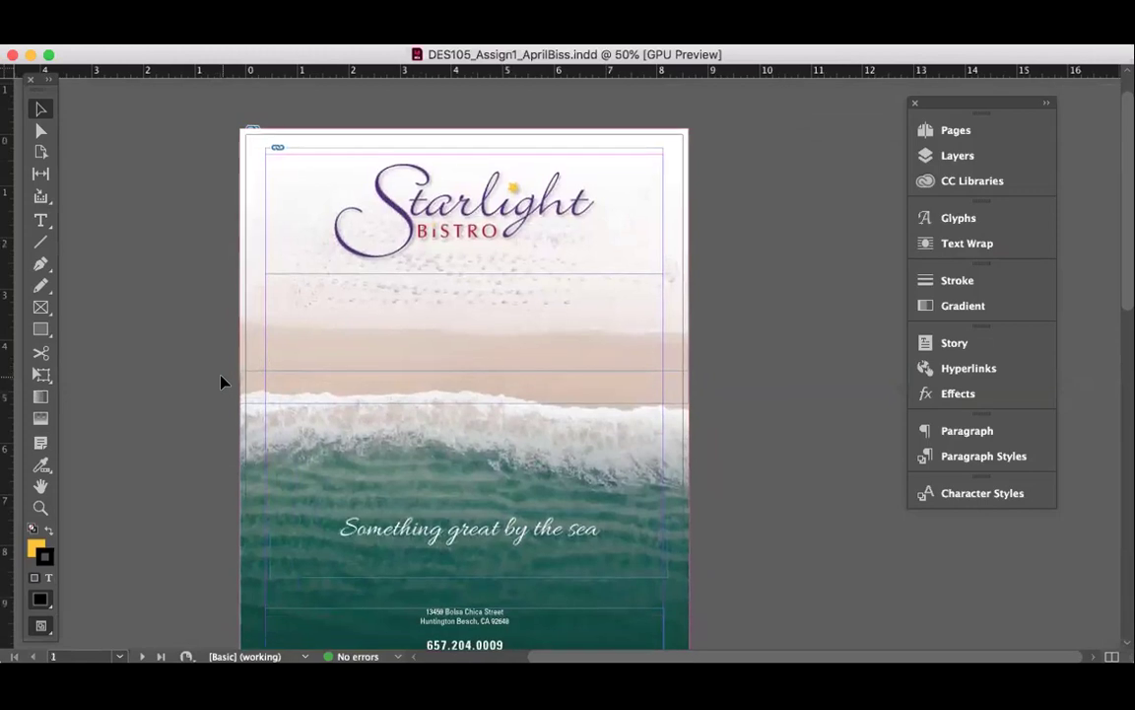
scroll(221, 382, "down", 3)
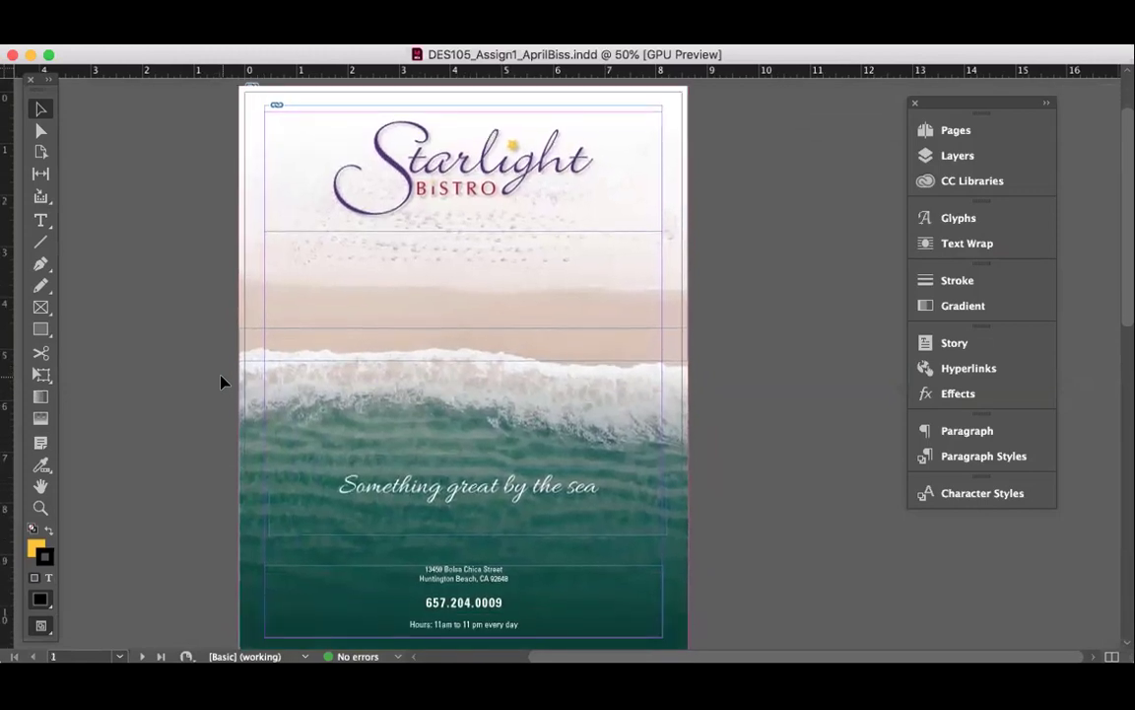
Step: Switch the document to Preview screen mode and compare the ocean cover on page 1 with the flip-flop cover on page 2
left_click_drag(40, 598, 92, 550)
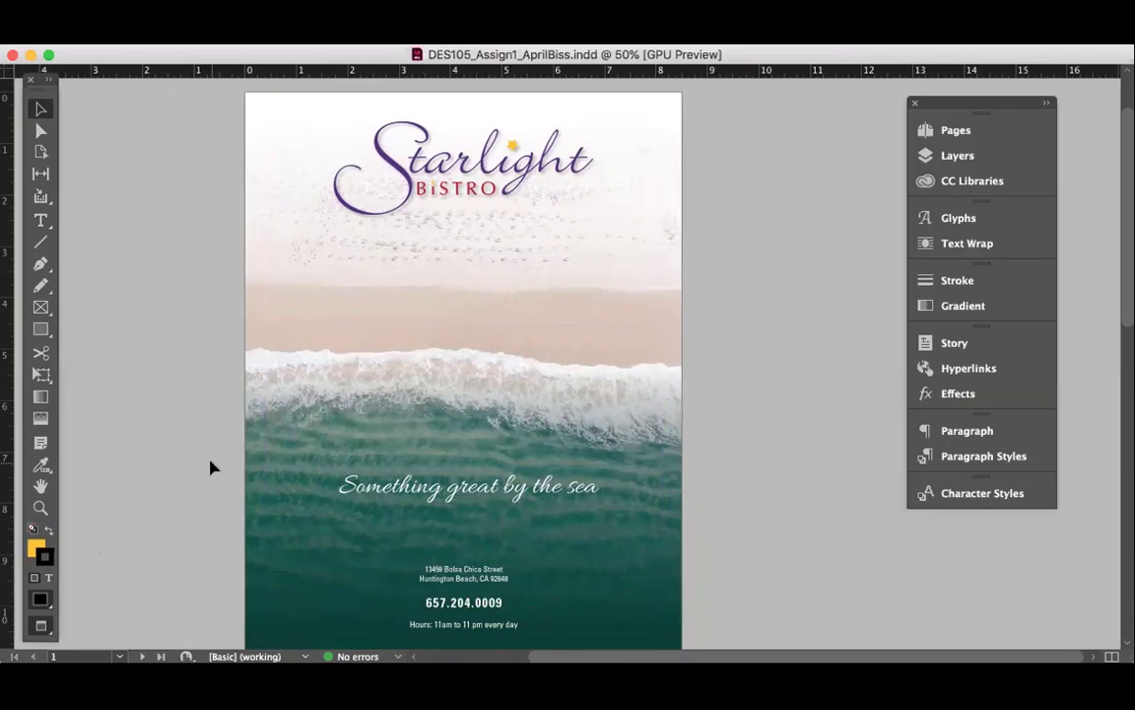
scroll(210, 468, "down", 1)
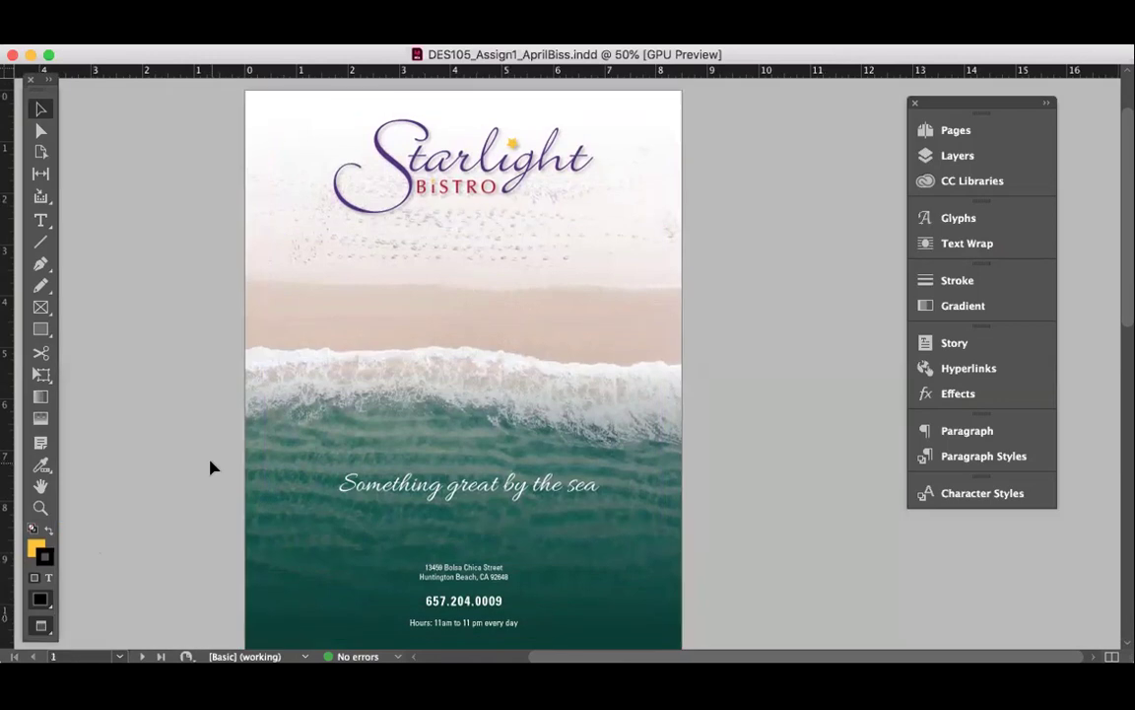
scroll(210, 467, "down", 10)
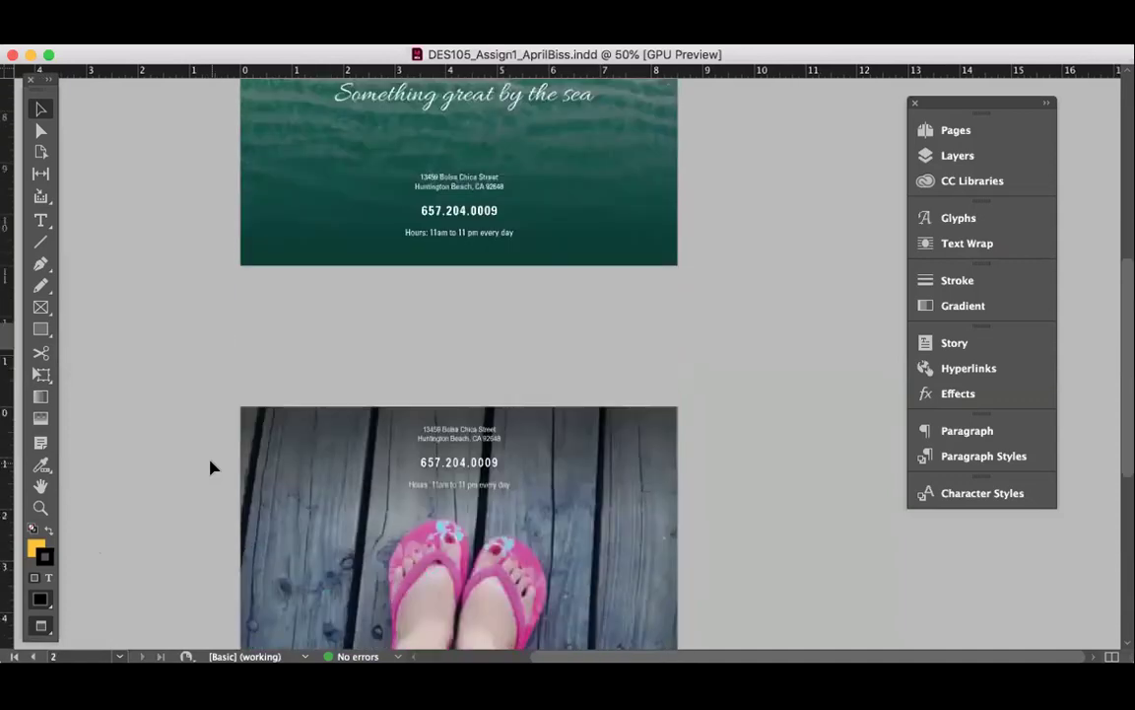
scroll(210, 467, "down", 4)
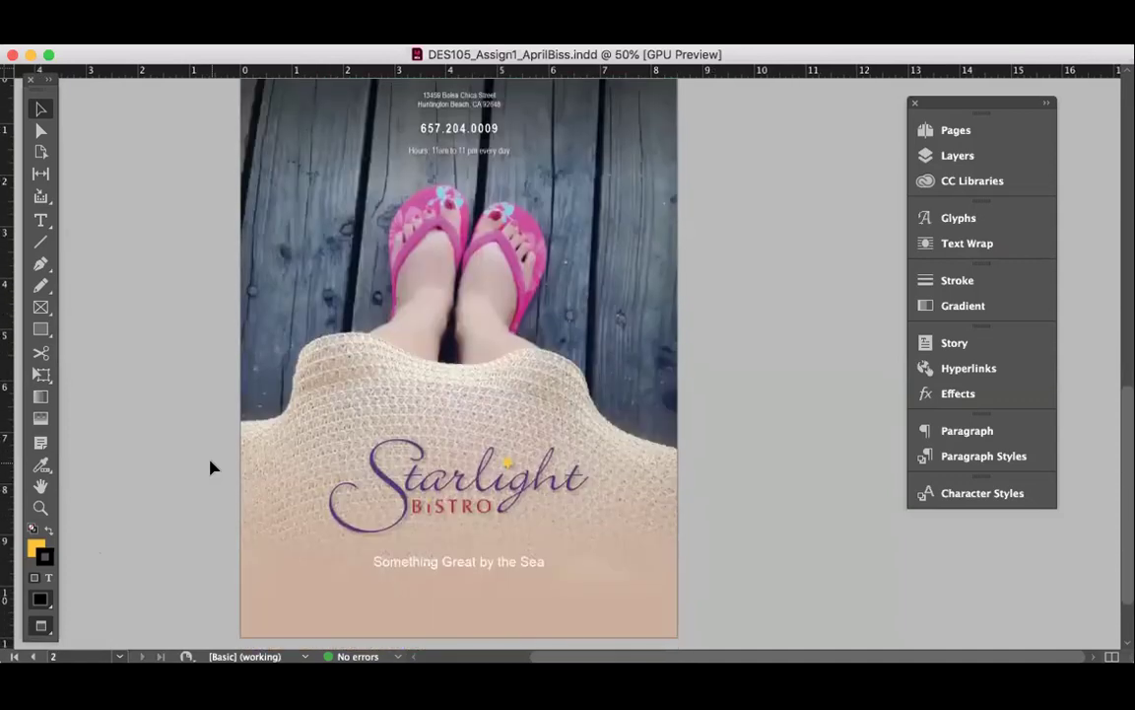
scroll(210, 467, "down", 1)
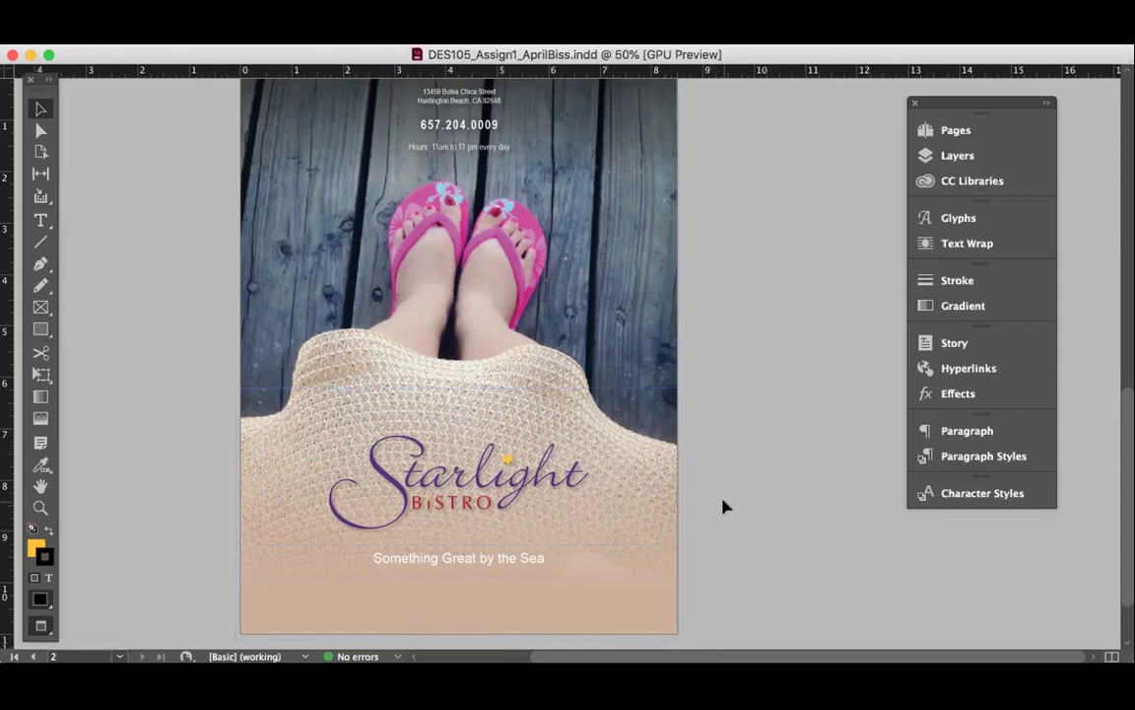
scroll(725, 506, "up", 15)
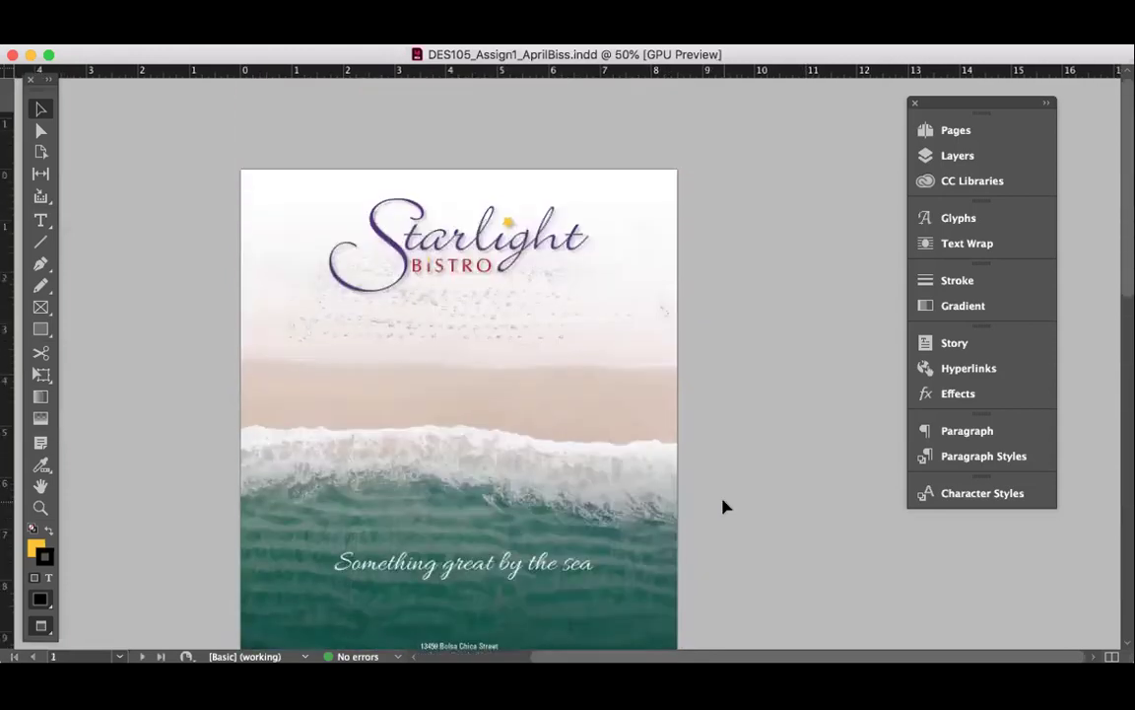
scroll(724, 506, "down", 3)
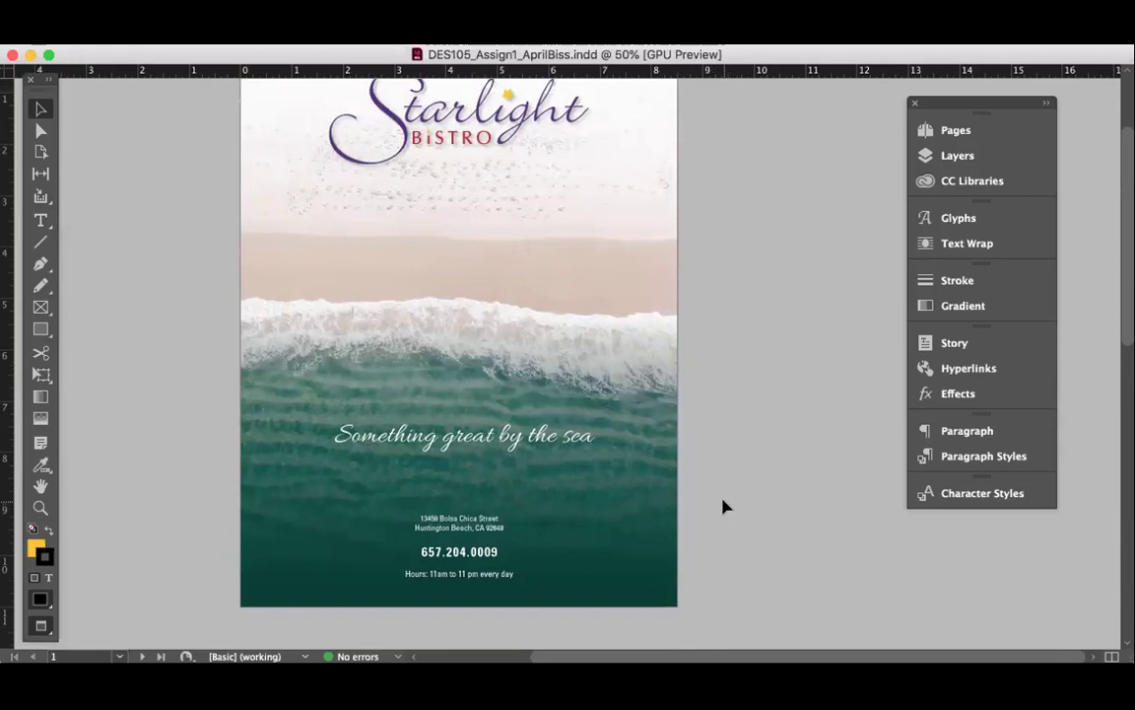
scroll(725, 505, "up", 1)
scroll(724, 506, "up", 2)
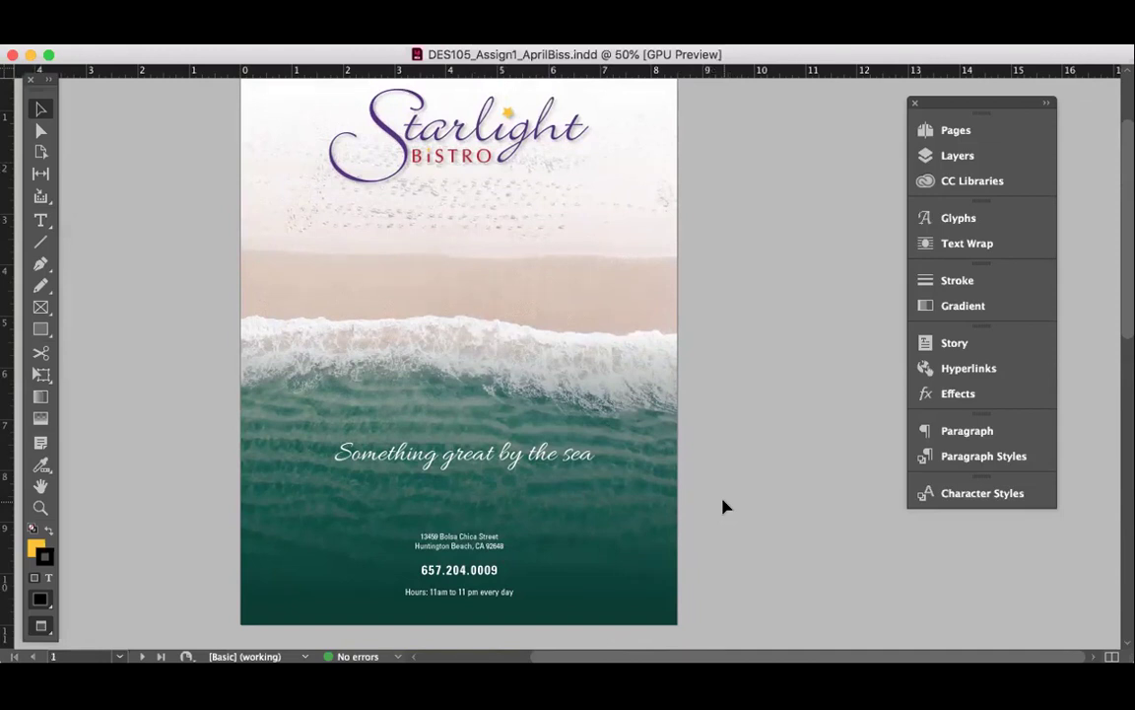
scroll(722, 506, "down", 1)
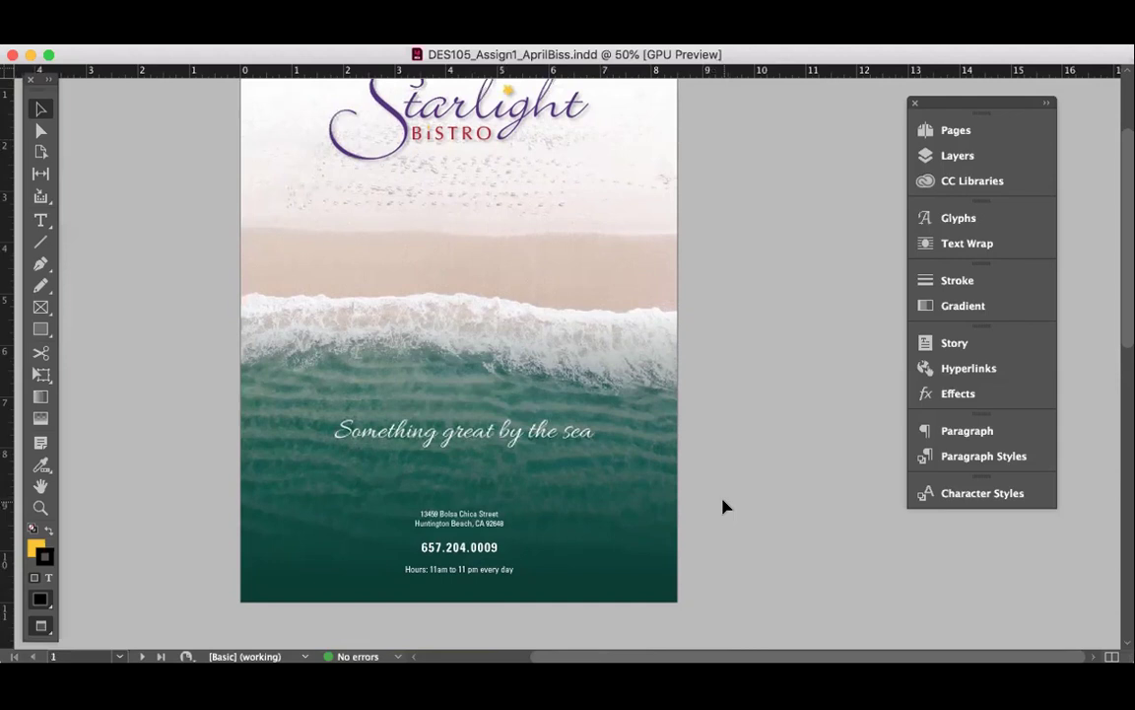
scroll(722, 506, "up", 2)
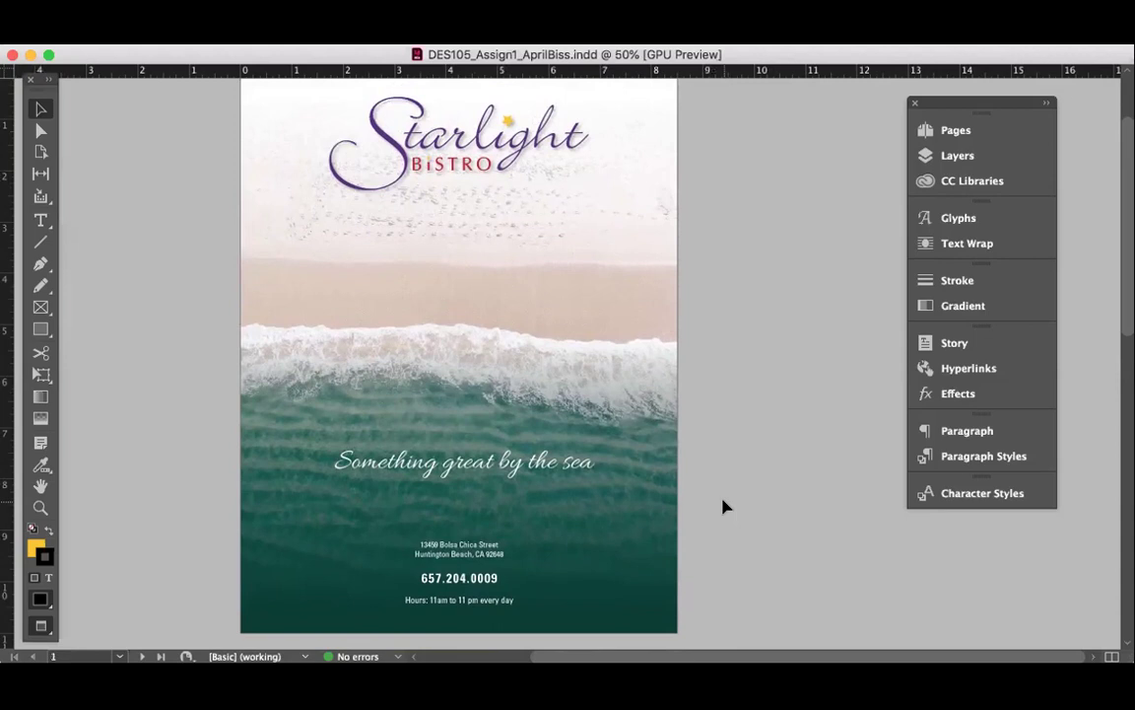
scroll(723, 505, "up", 1)
scroll(723, 505, "up", 3)
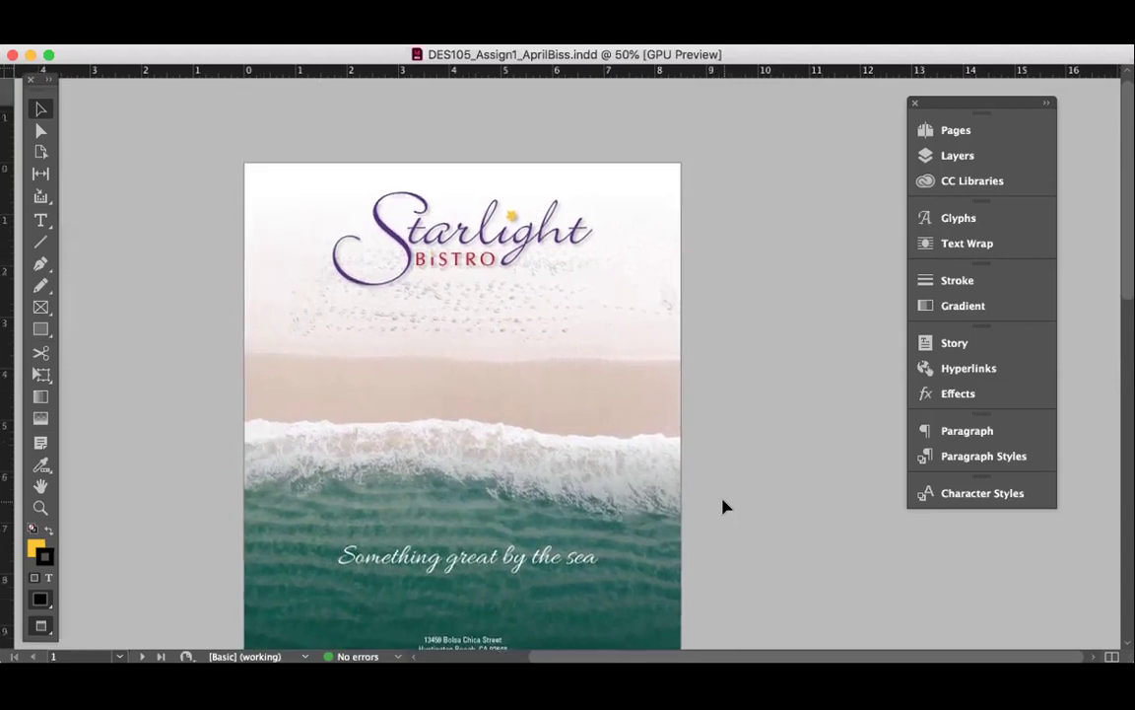
key("shift+Page_Down")
scroll(722, 506, "down", 2)
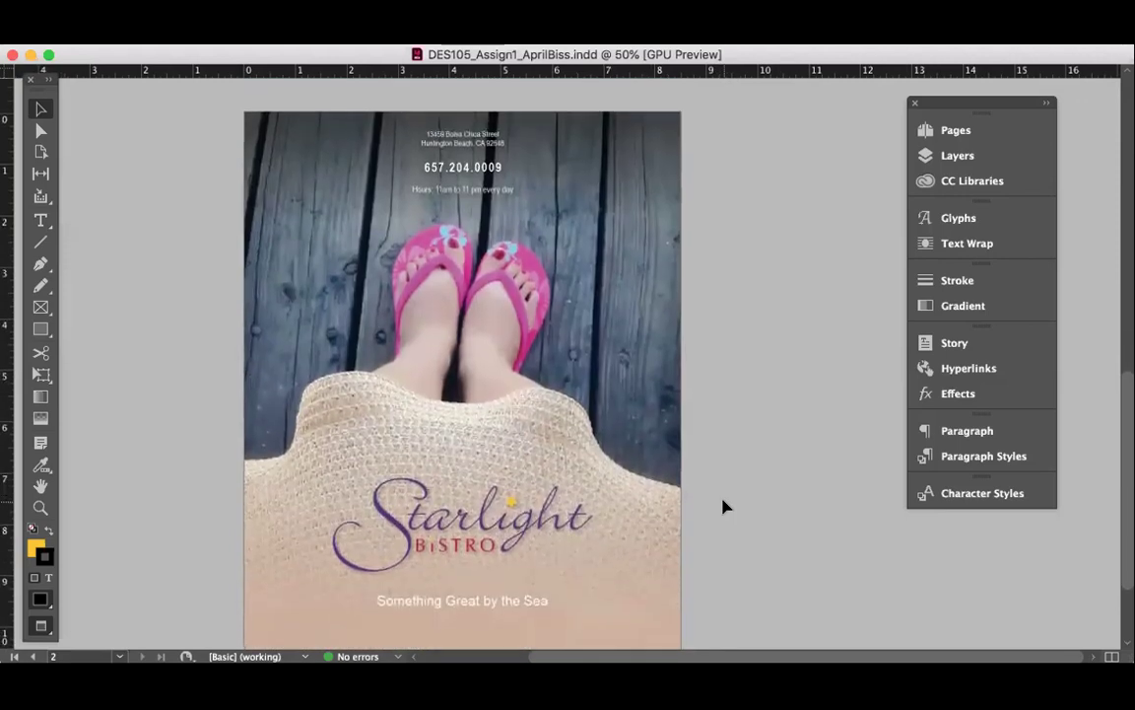
scroll(722, 505, "down", 2)
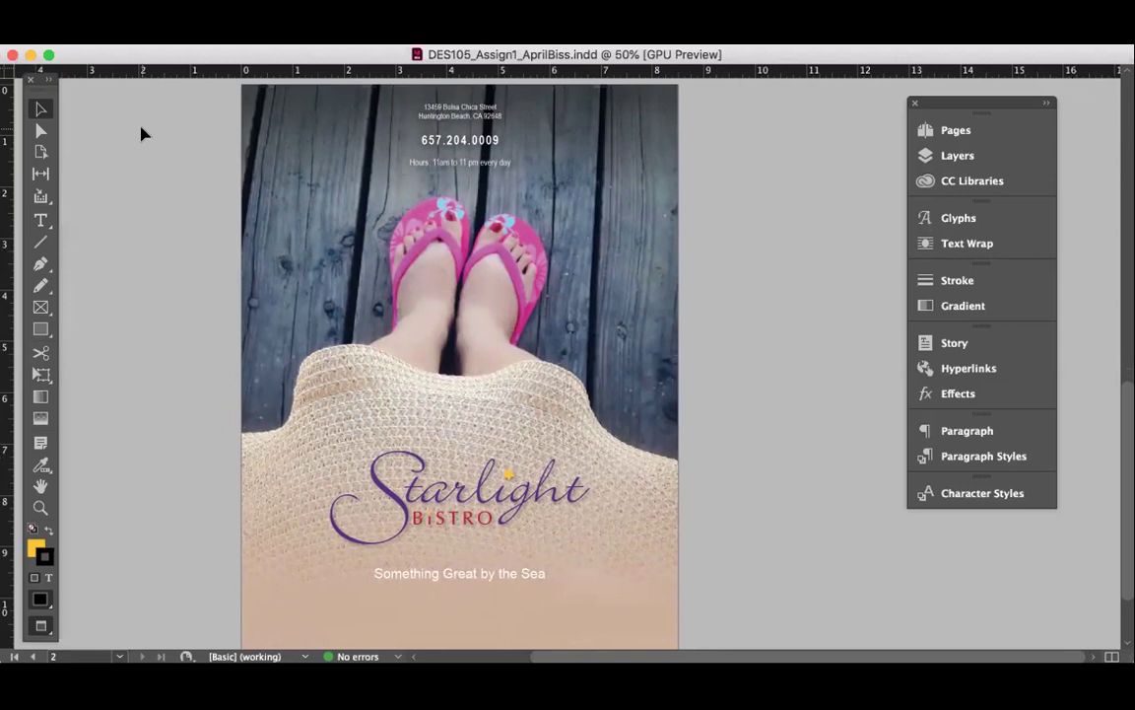
scroll(141, 133, "up", 10)
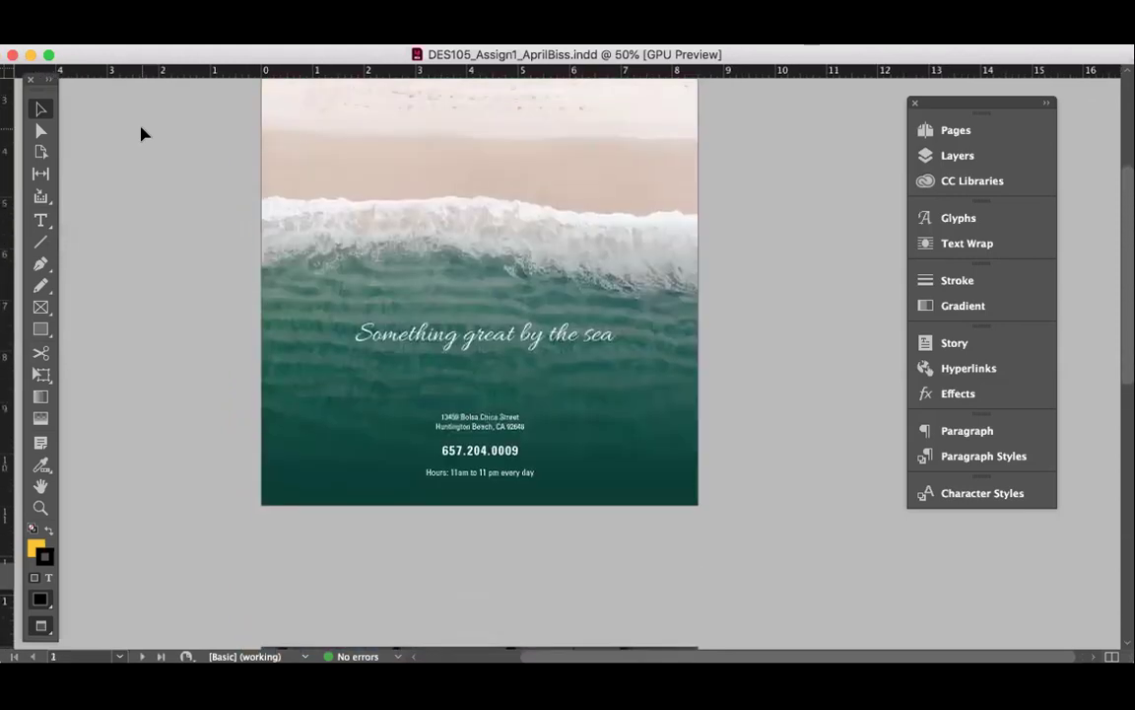
Step: Examine the ocean and flip-flop covers again, comparing logo placement, tagline and contact details to choose one for the menu
scroll(141, 133, "up", 5)
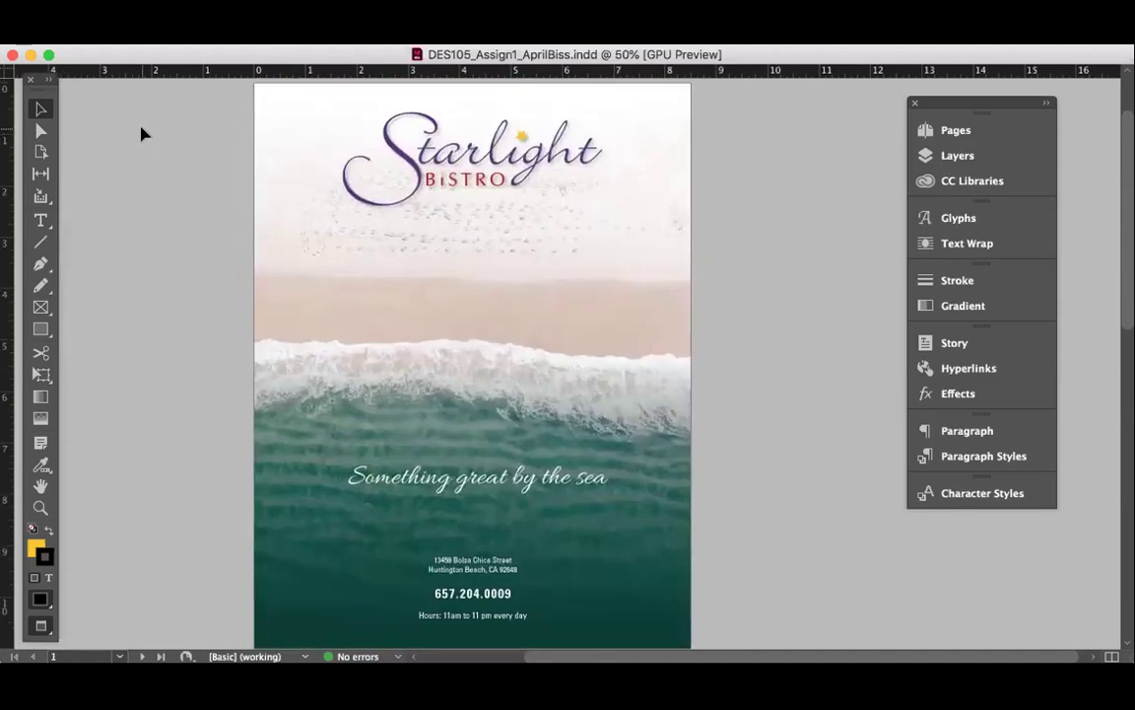
scroll(141, 133, "down", 10)
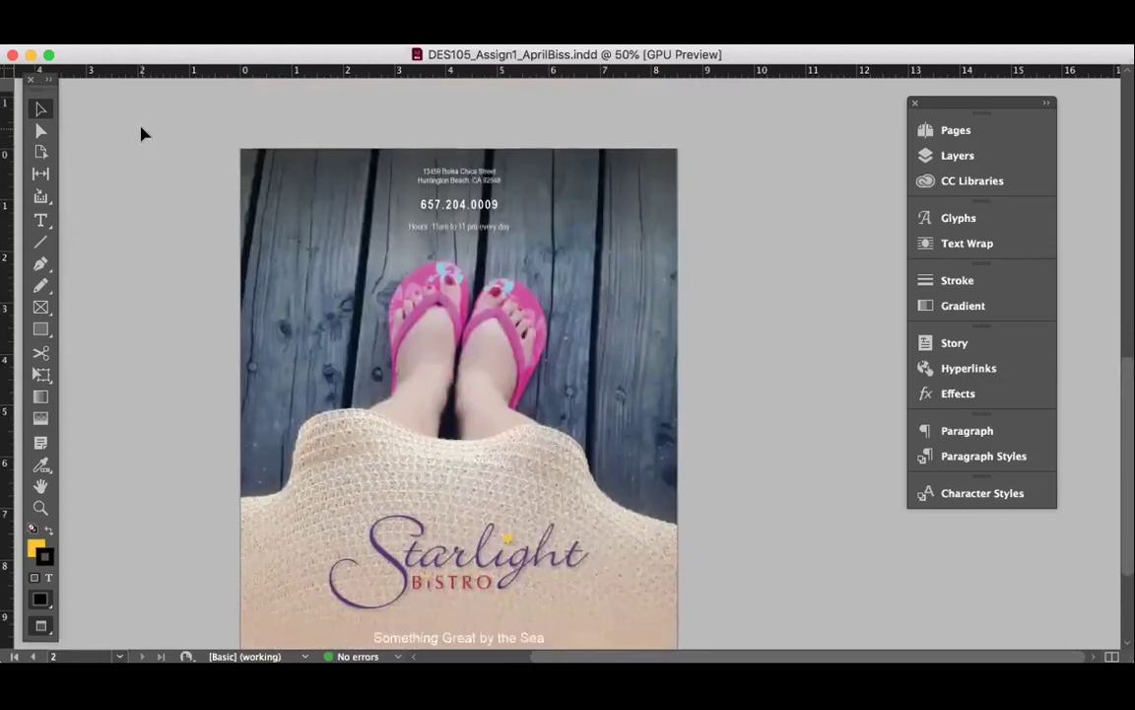
scroll(141, 133, "down", 1)
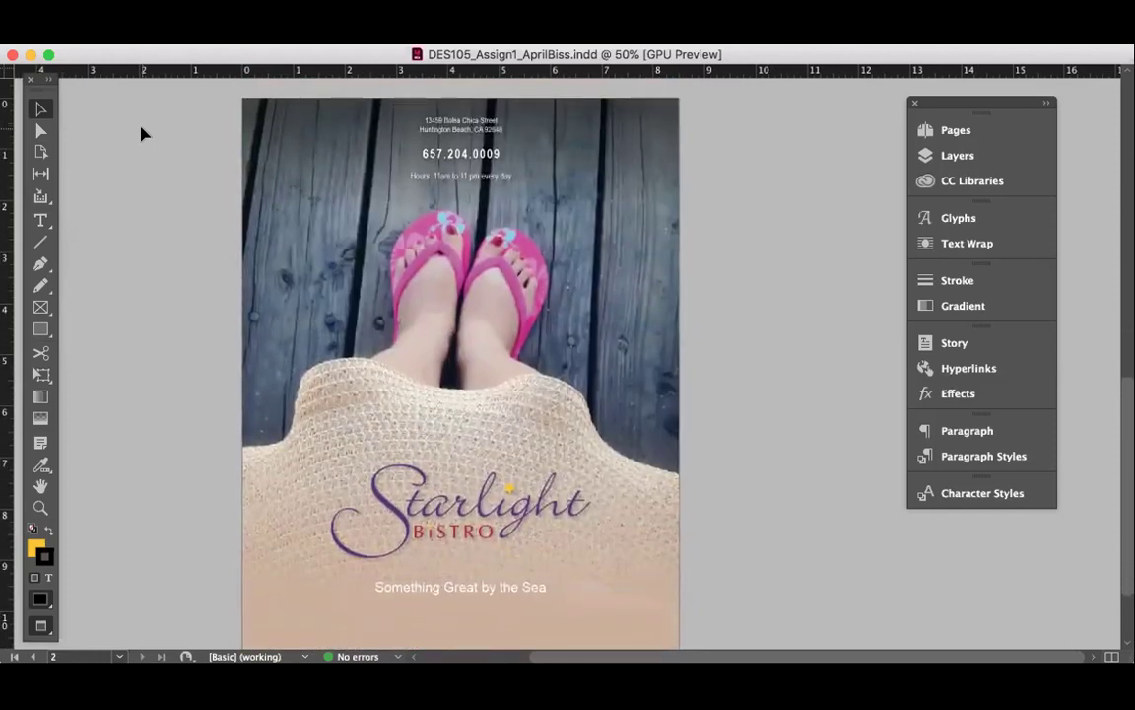
scroll(140, 134, "down", 1)
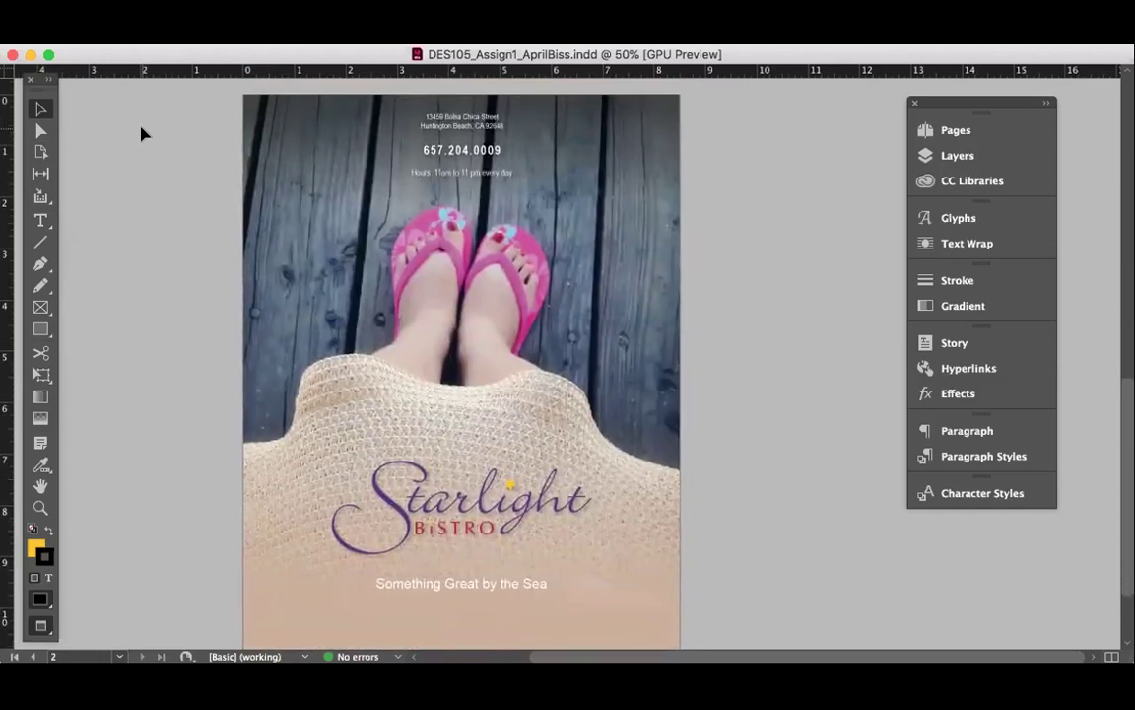
scroll(141, 133, "down", 1)
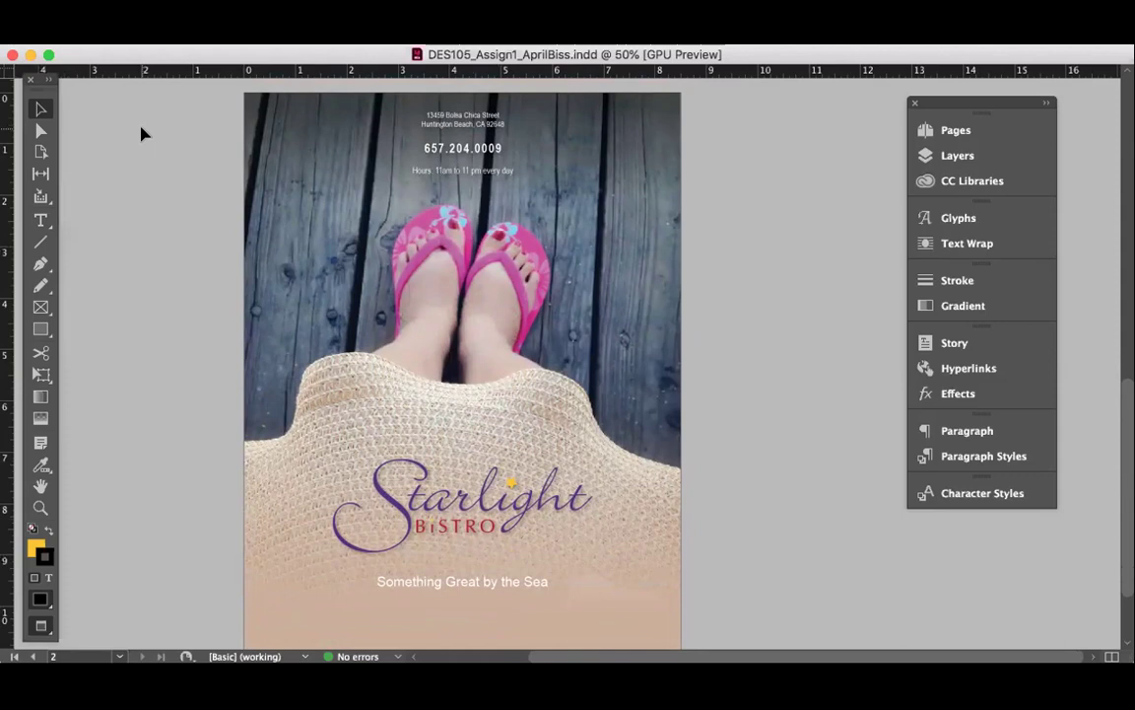
scroll(141, 134, "up", 10)
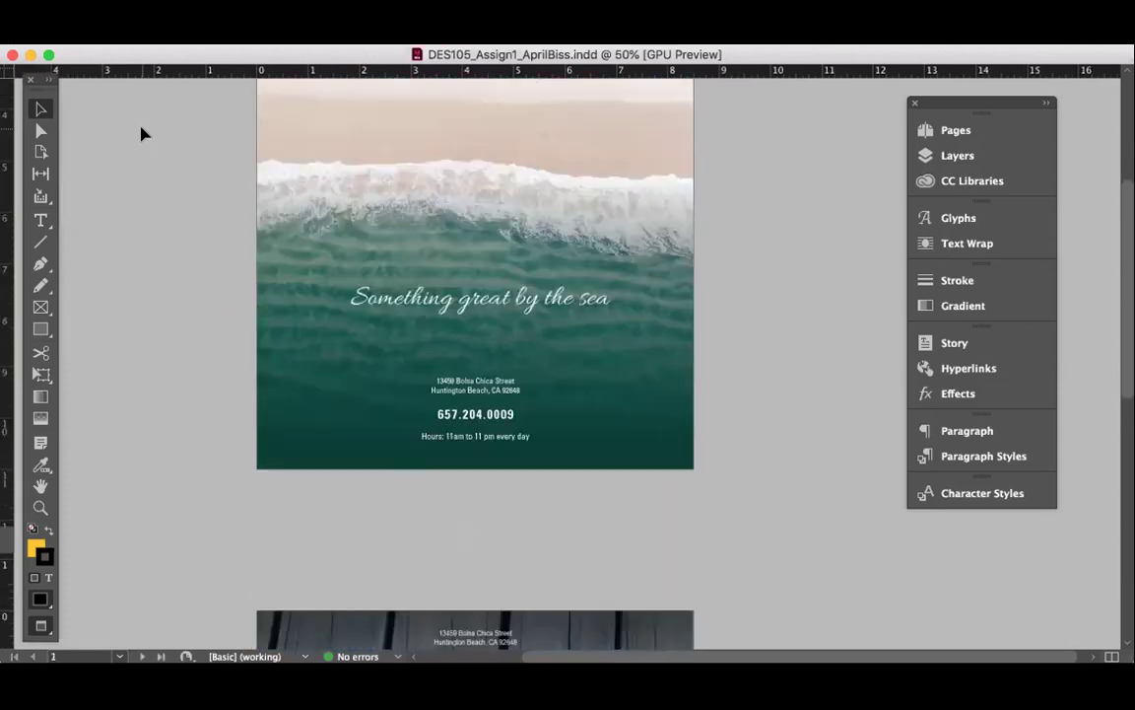
scroll(141, 133, "up", 4)
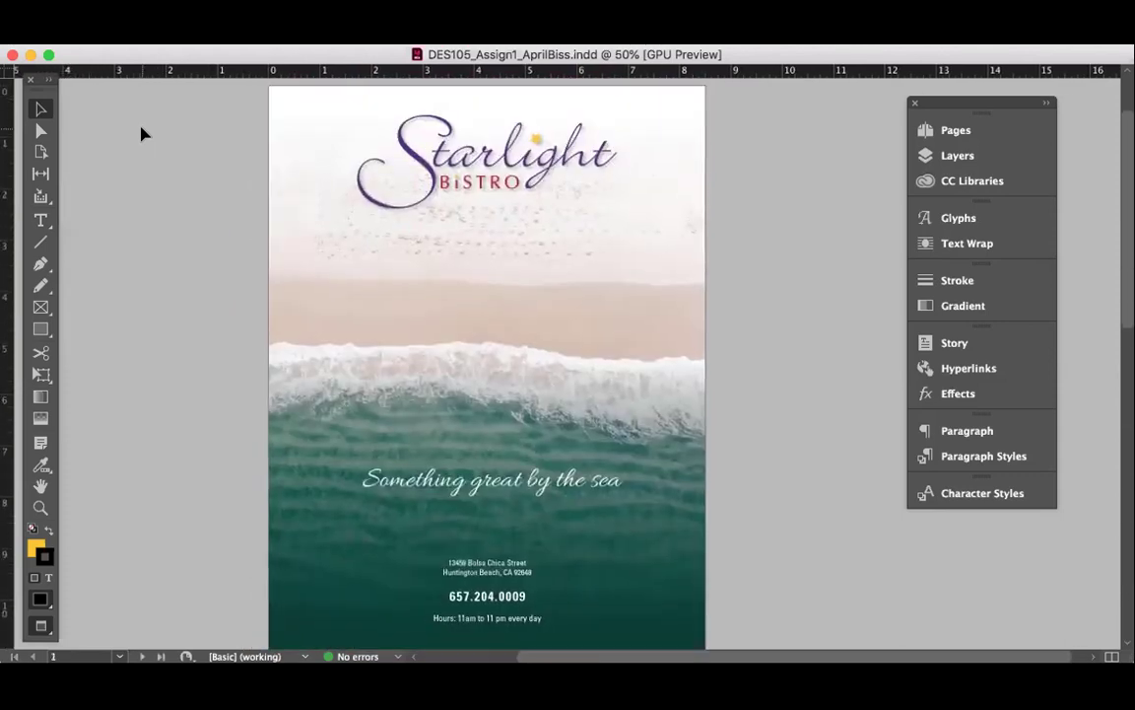
scroll(141, 133, "down", 1)
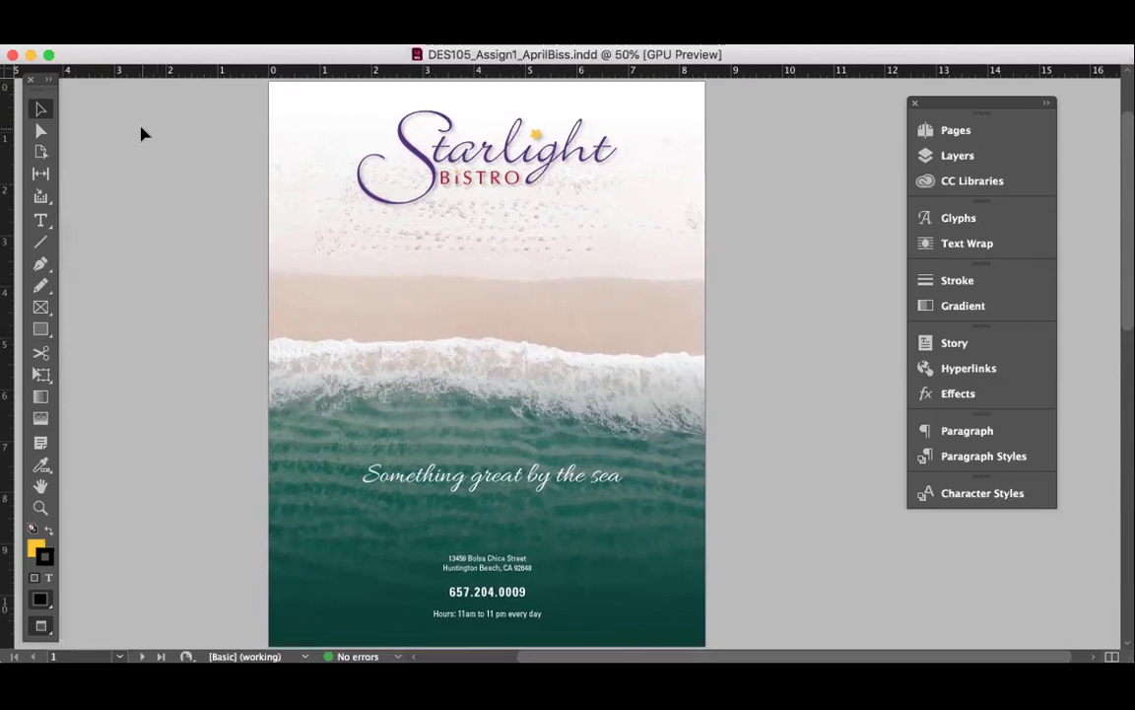
scroll(141, 133, "down", 2)
scroll(141, 133, "down", 10)
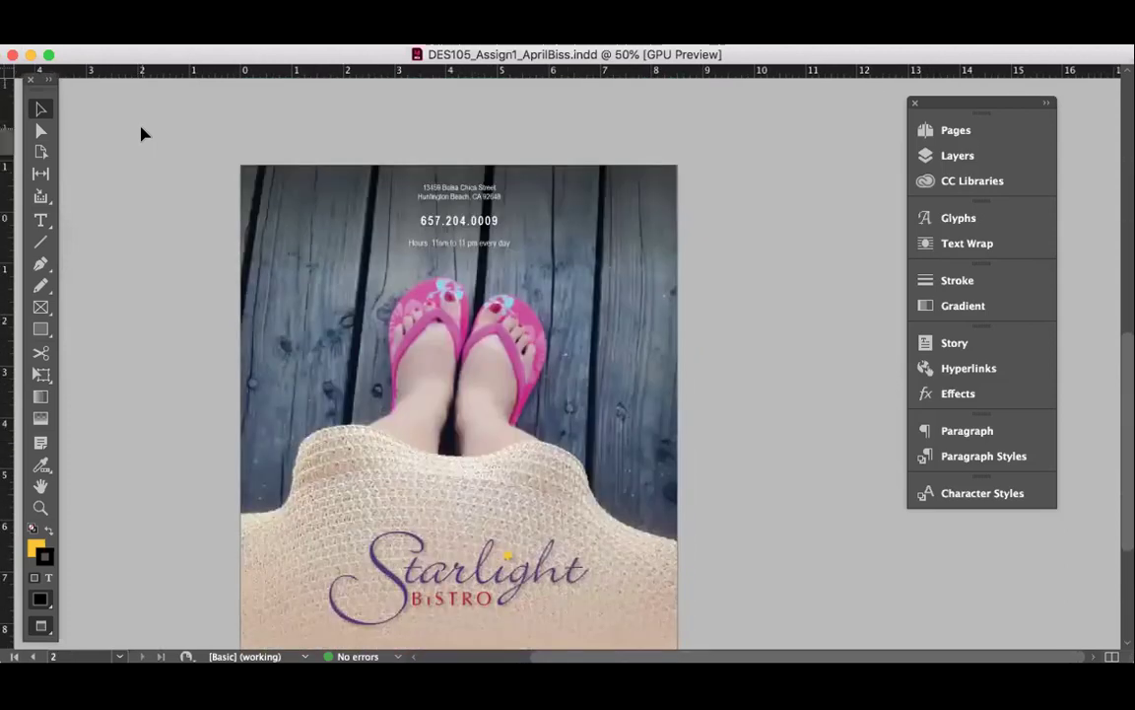
scroll(141, 133, "down", 1)
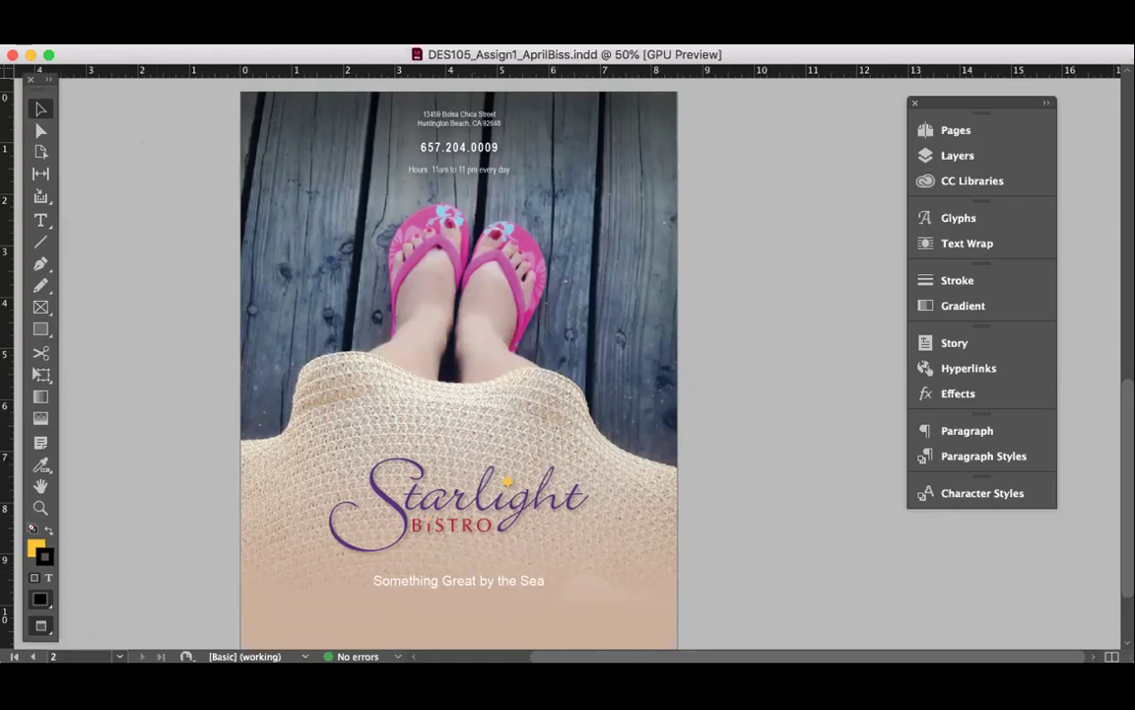
Step: Save the document under a new name on the Desktop, changing Assign1 to Assign2 in the file name
left_click(114, 29)
left_click(129, 81)
left_click_drag(394, 76, 303, 197)
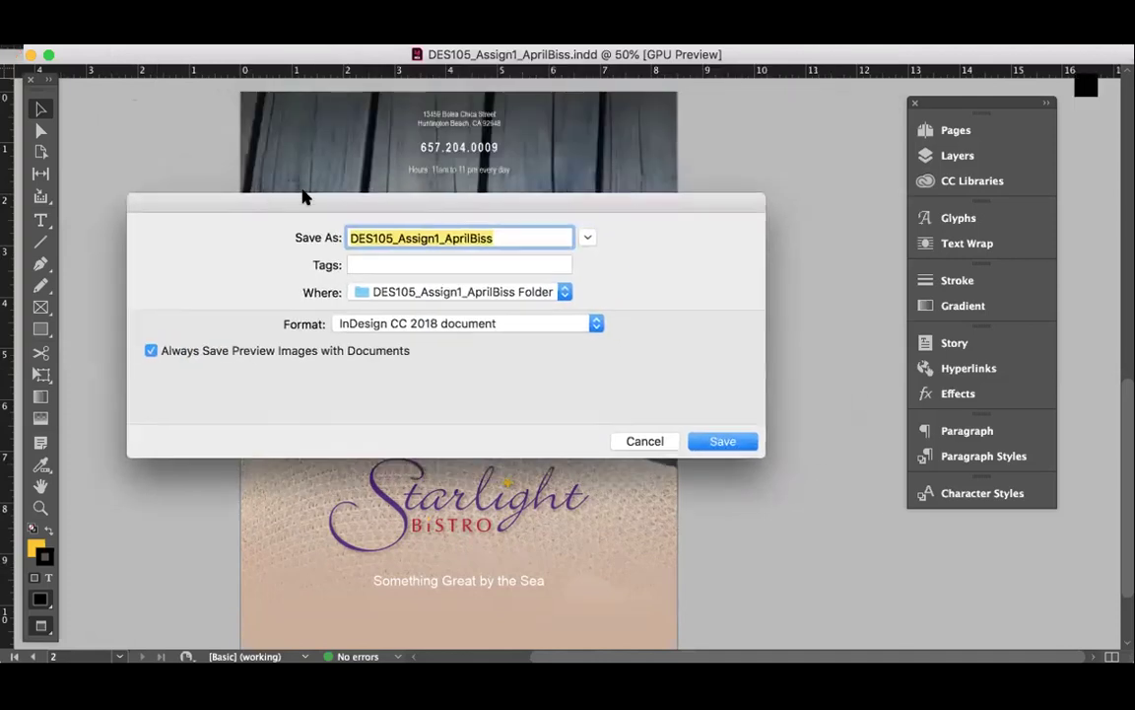
left_click(446, 238)
type("2")
key("BackSpace")
key("BackSpace")
type("2")
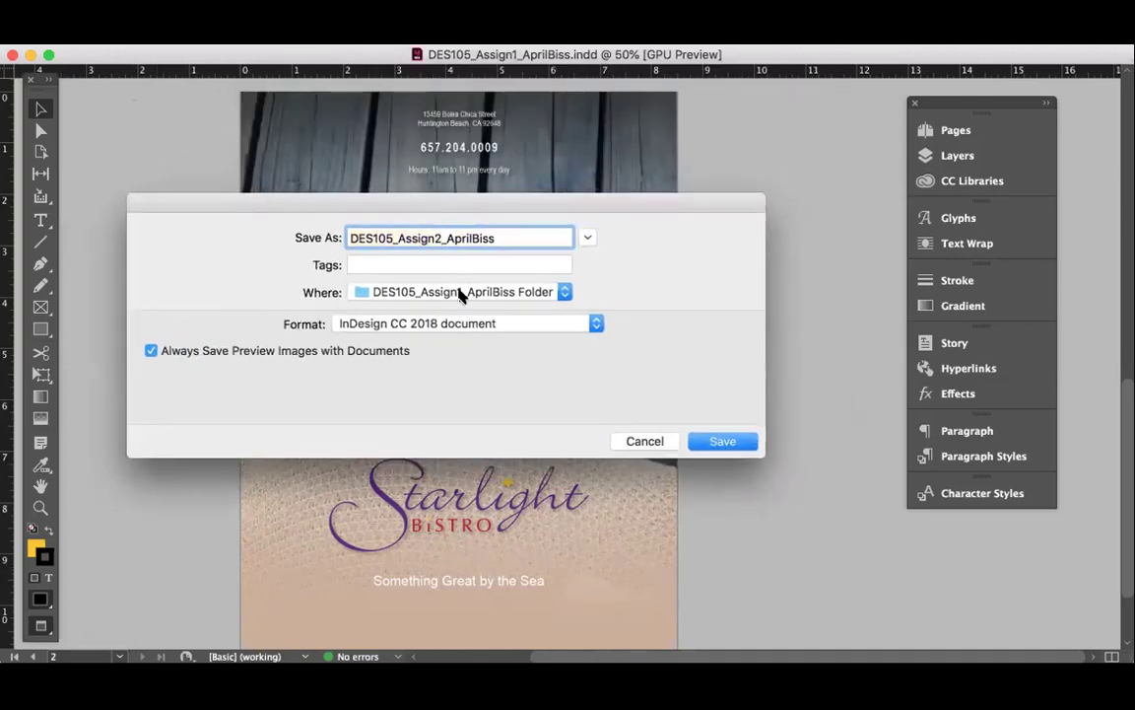
left_click(459, 293)
left_click(444, 381)
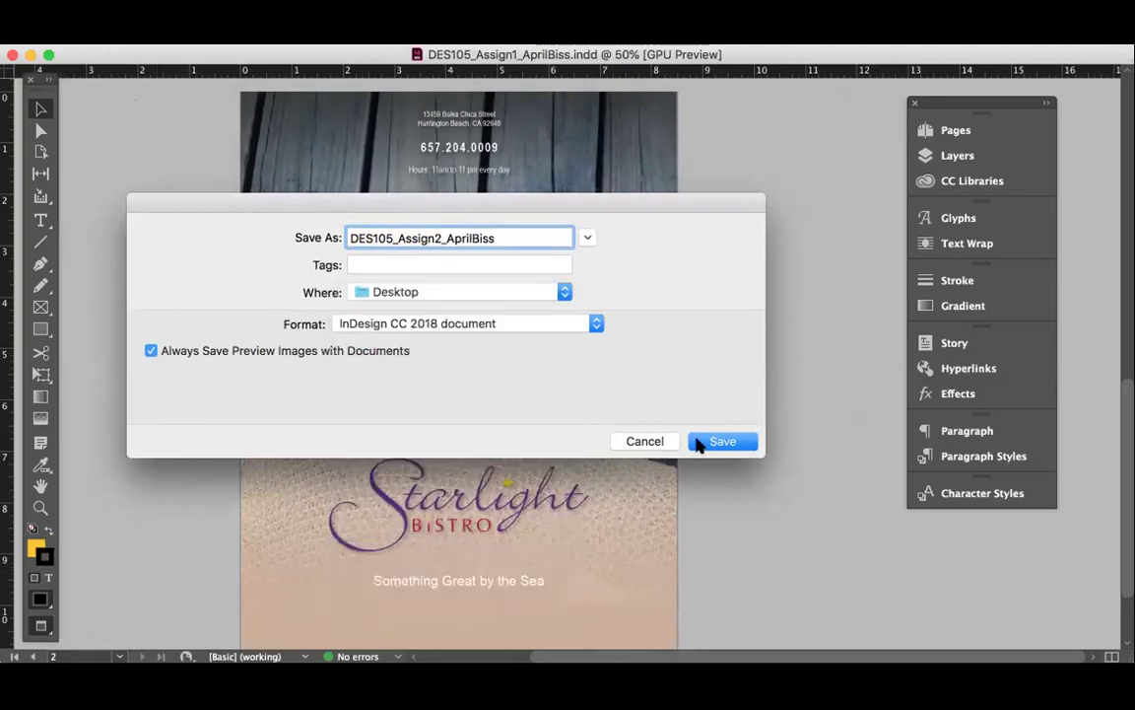
left_click(720, 442)
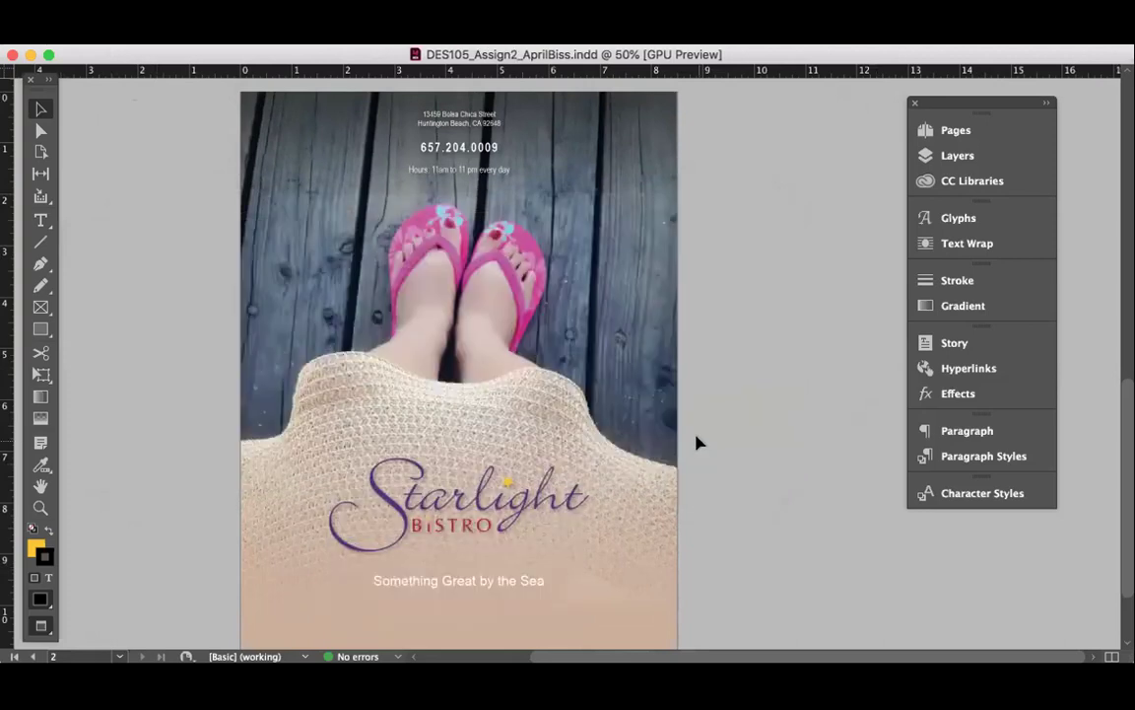
Step: Show the Pages panel, go to page 1, and reorder the grouped panels so Layers follows CC Libraries
left_click(463, 30)
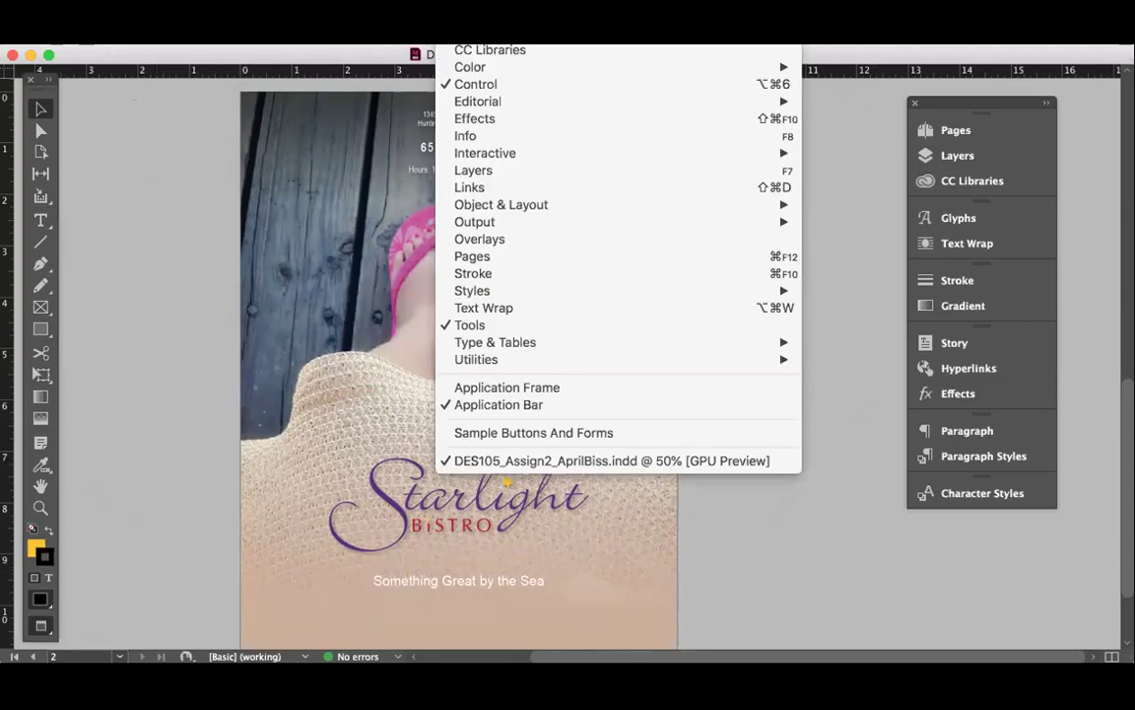
left_click(509, 255)
double_click(716, 211)
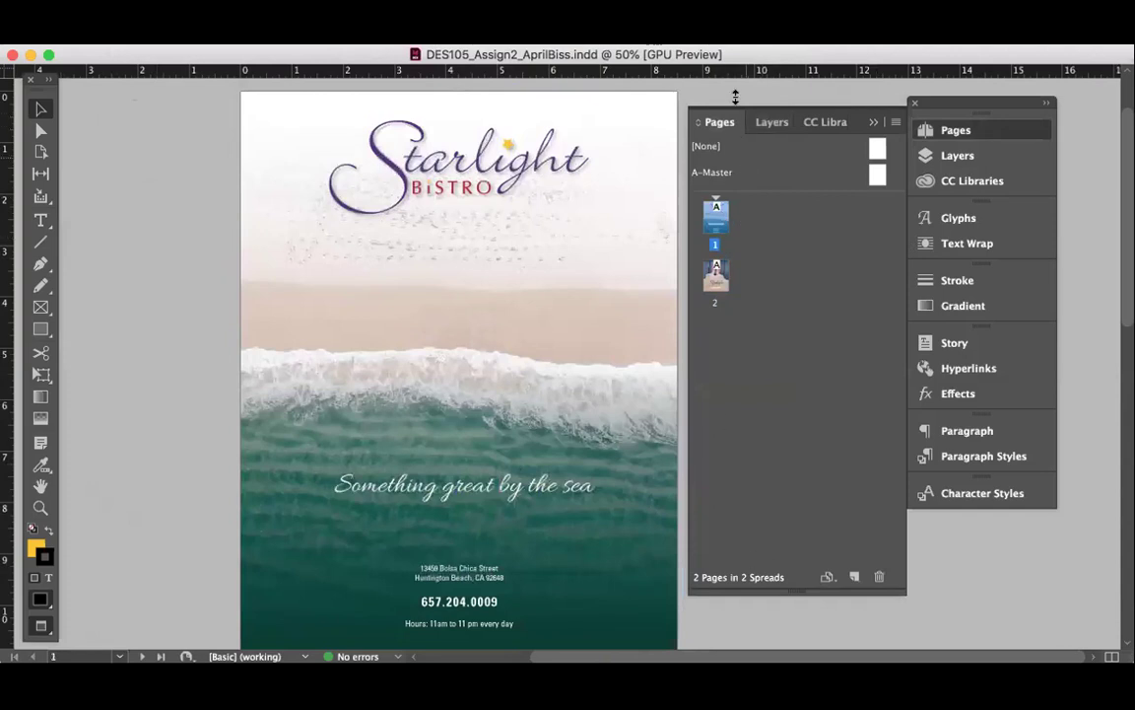
left_click_drag(762, 119, 690, 117)
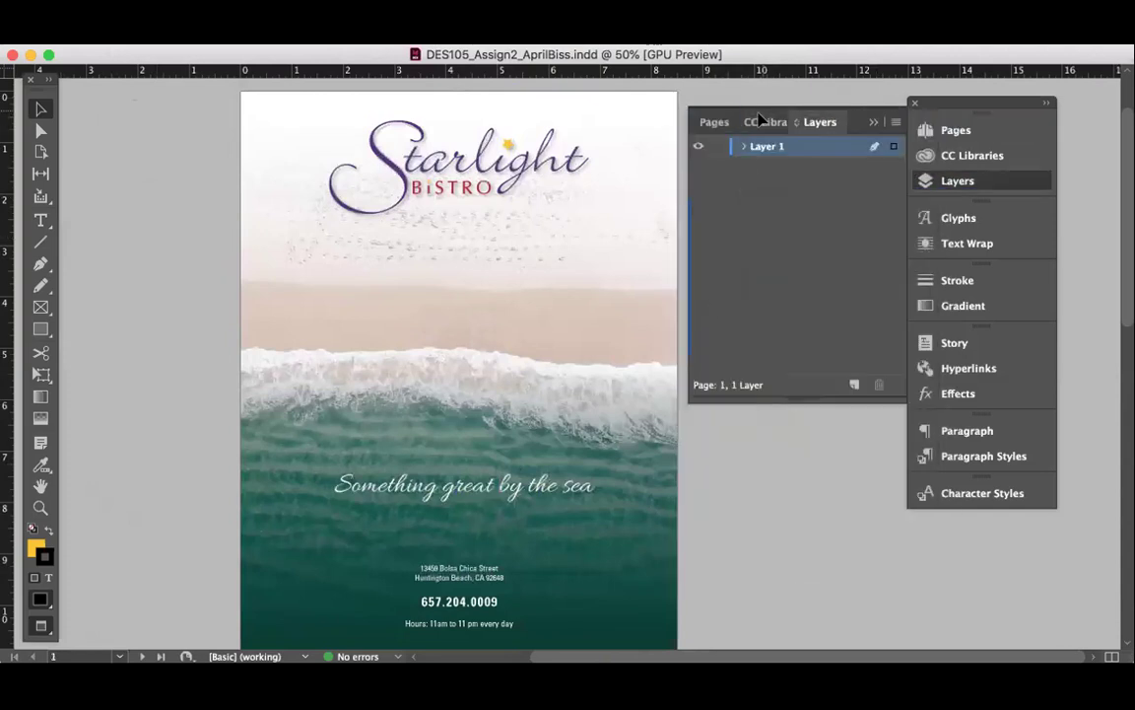
left_click(719, 121)
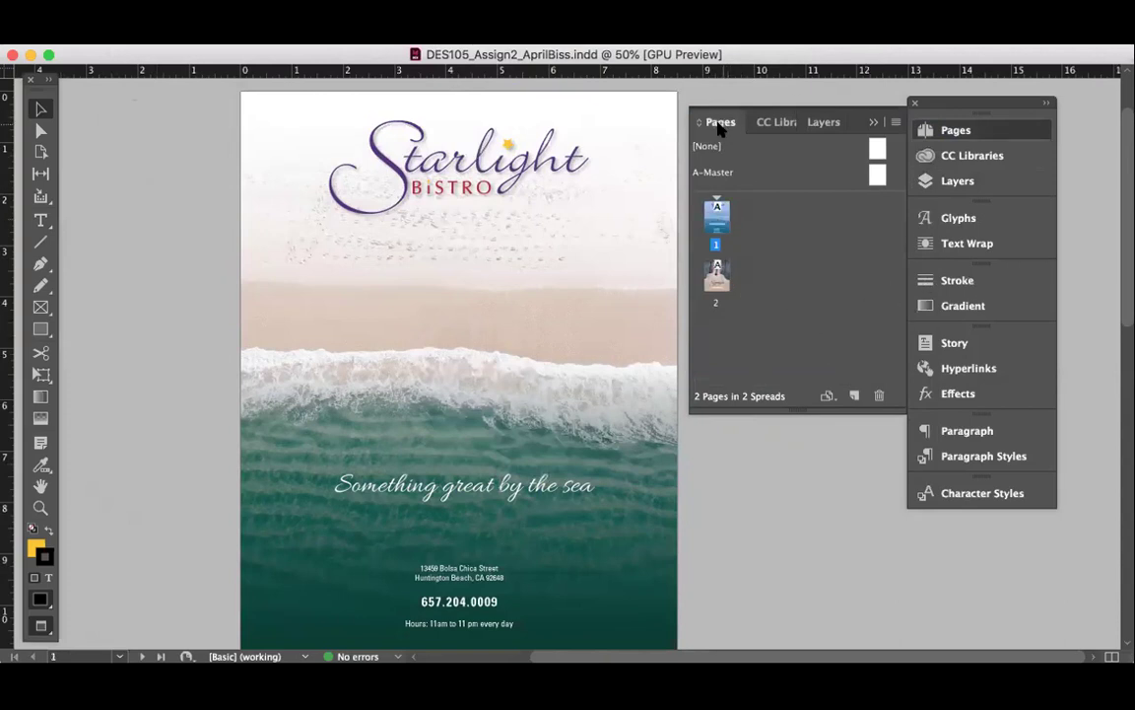
left_click(464, 2)
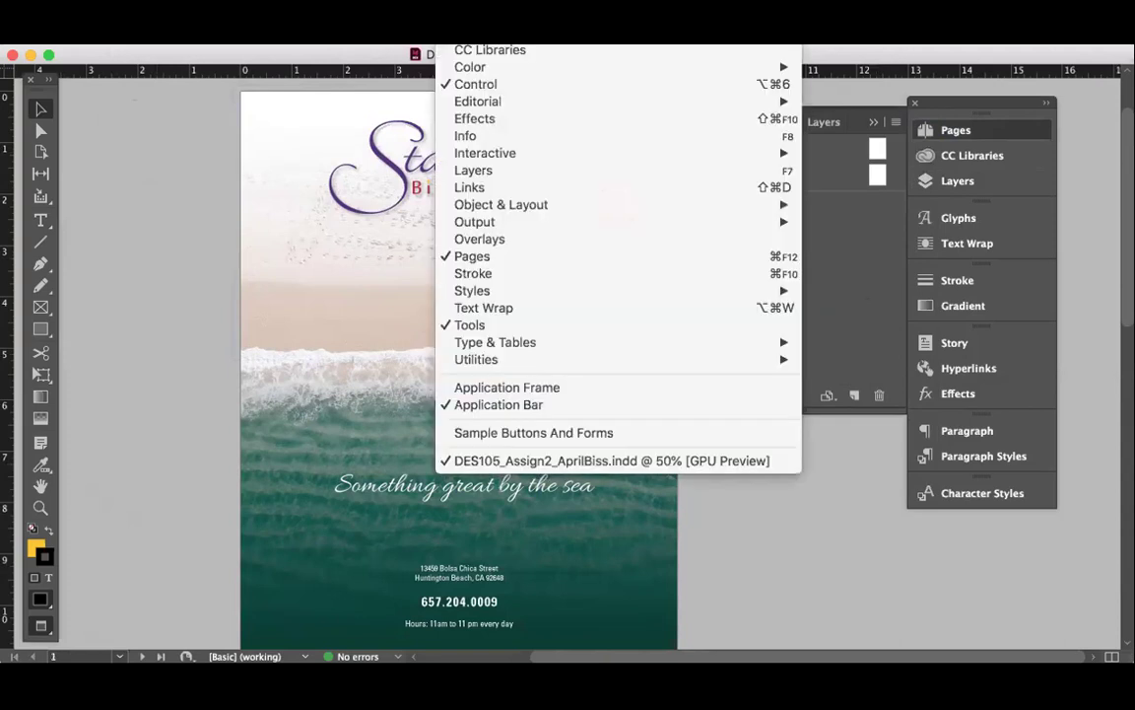
left_click(456, 257)
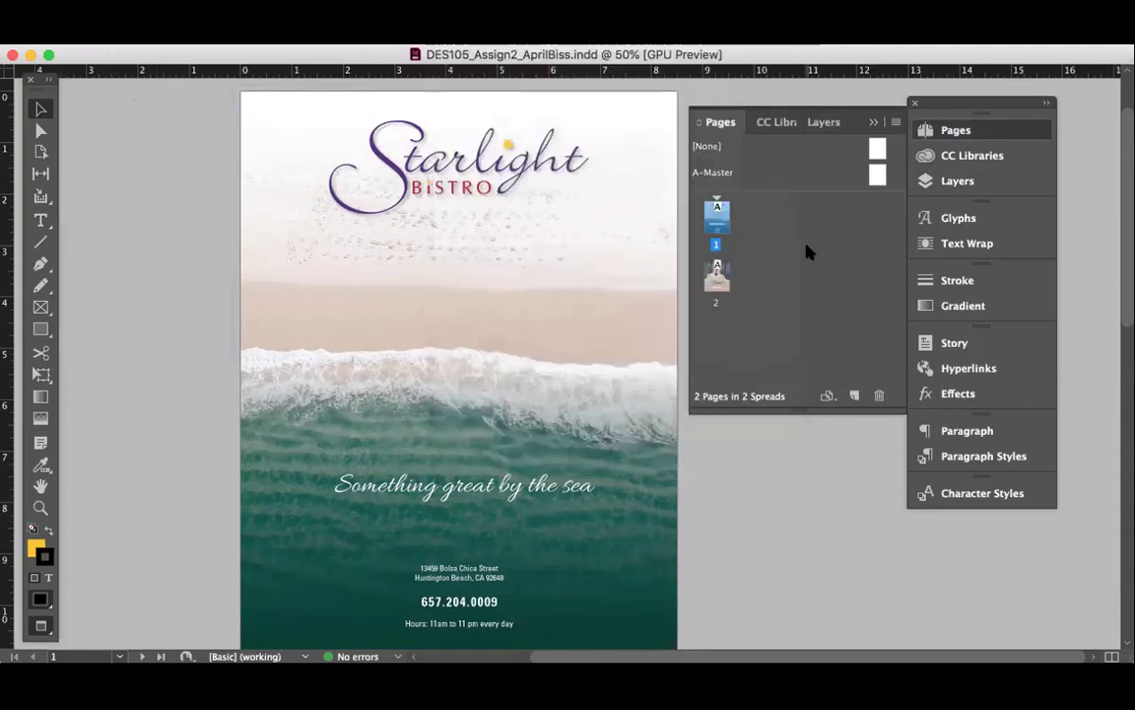
Step: Delete page 1 with the ocean cover, keeping only the flip-flop cover, and save the document
double_click(710, 212)
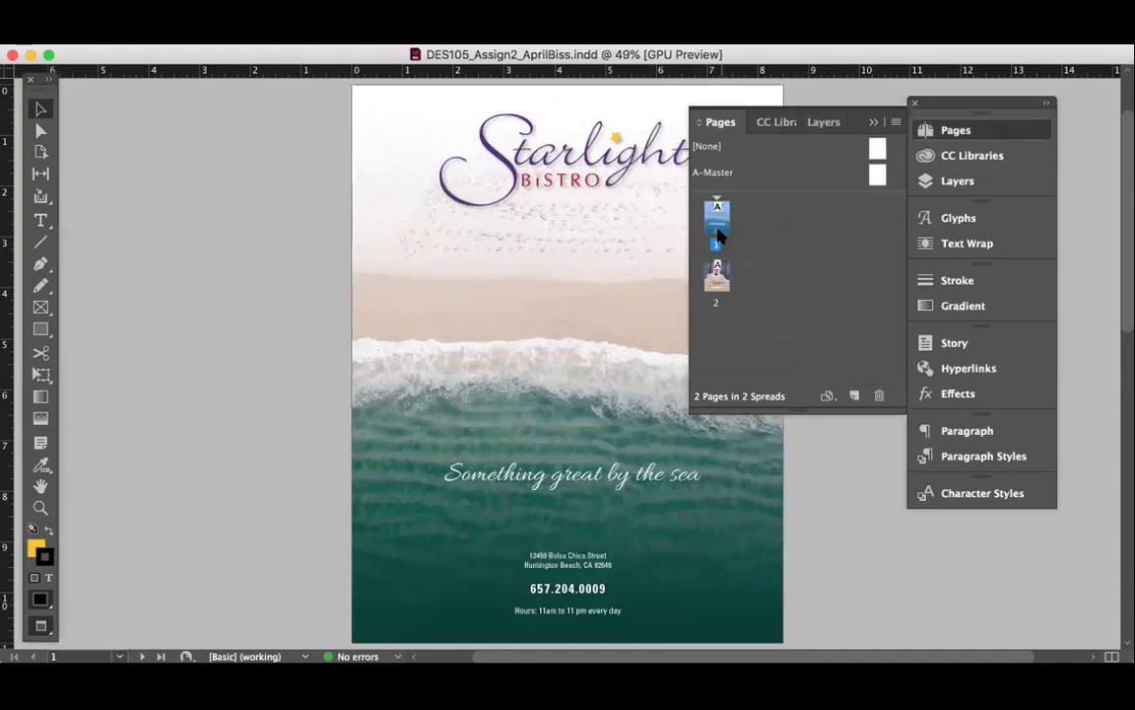
left_click(877, 397)
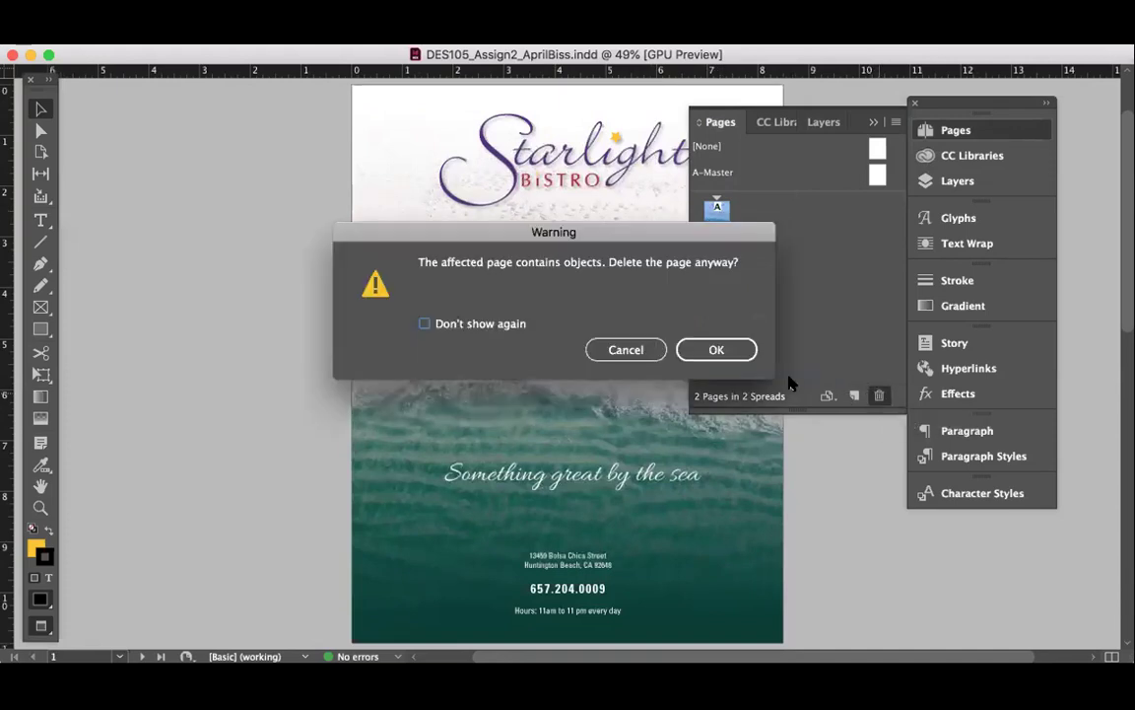
left_click(727, 351)
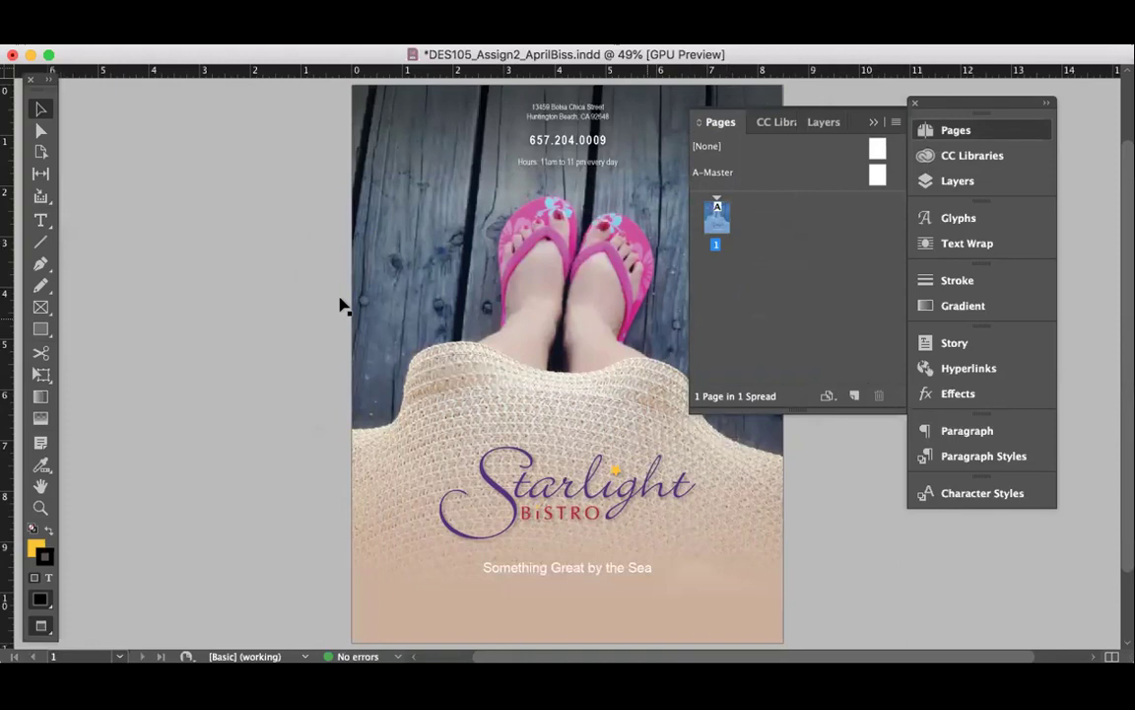
left_click(123, 19)
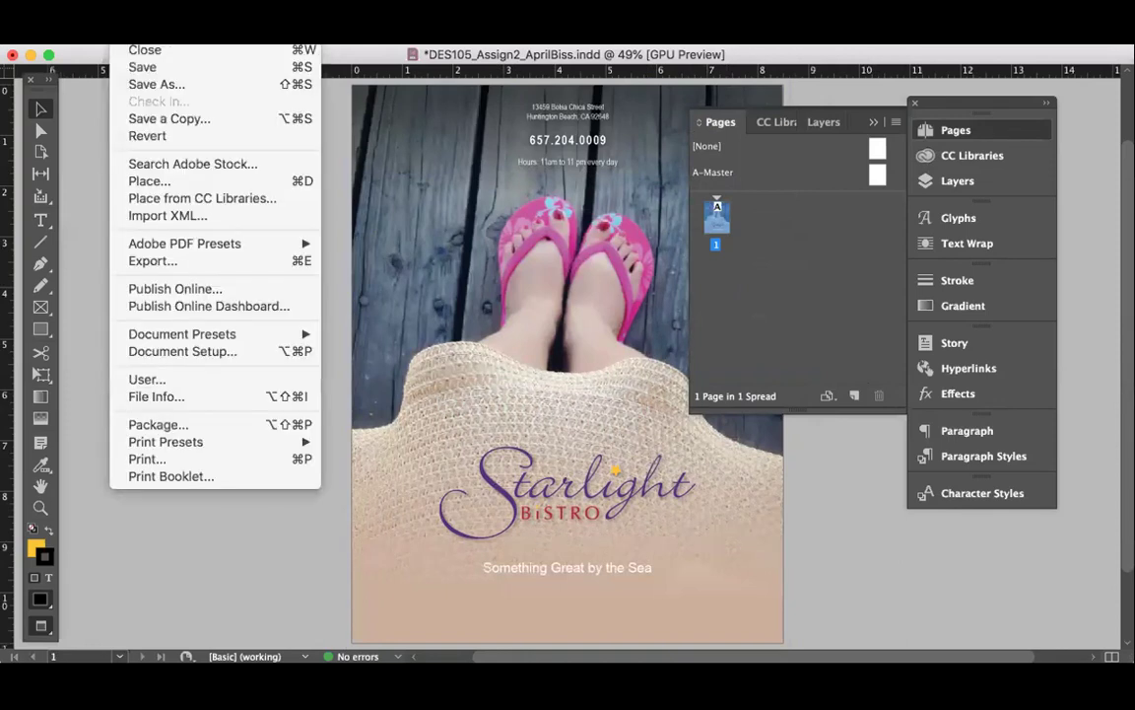
left_click(139, 67)
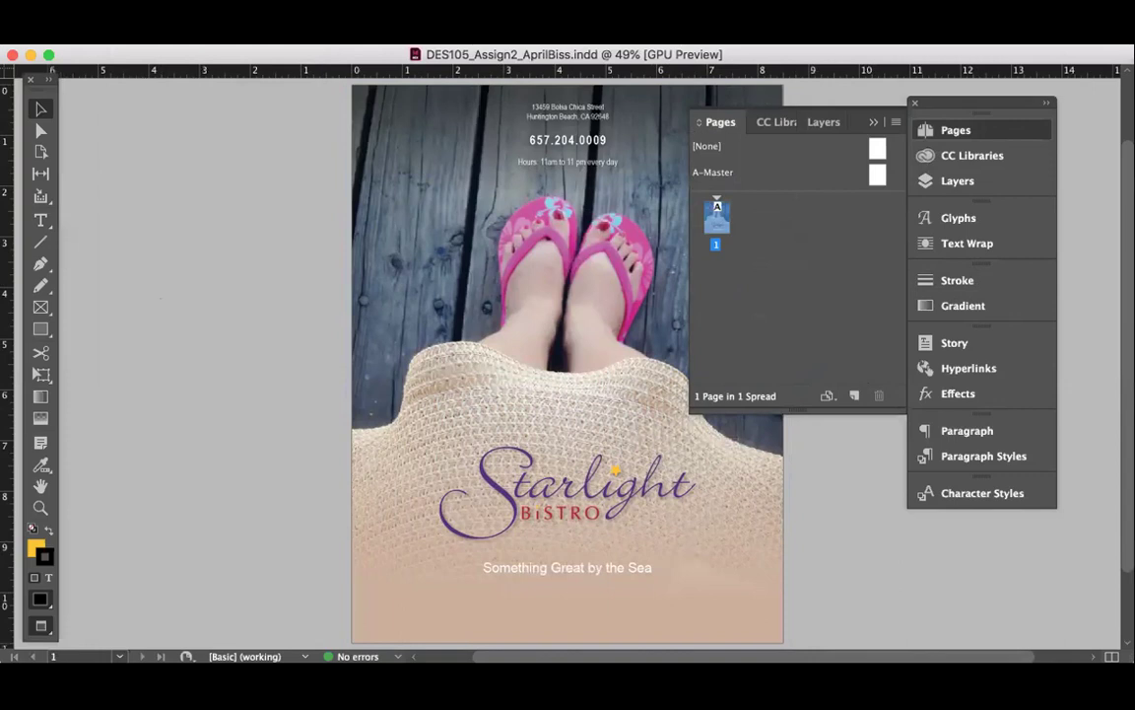
Step: Hide all the panels around the document and bring them back
key("shift+w")
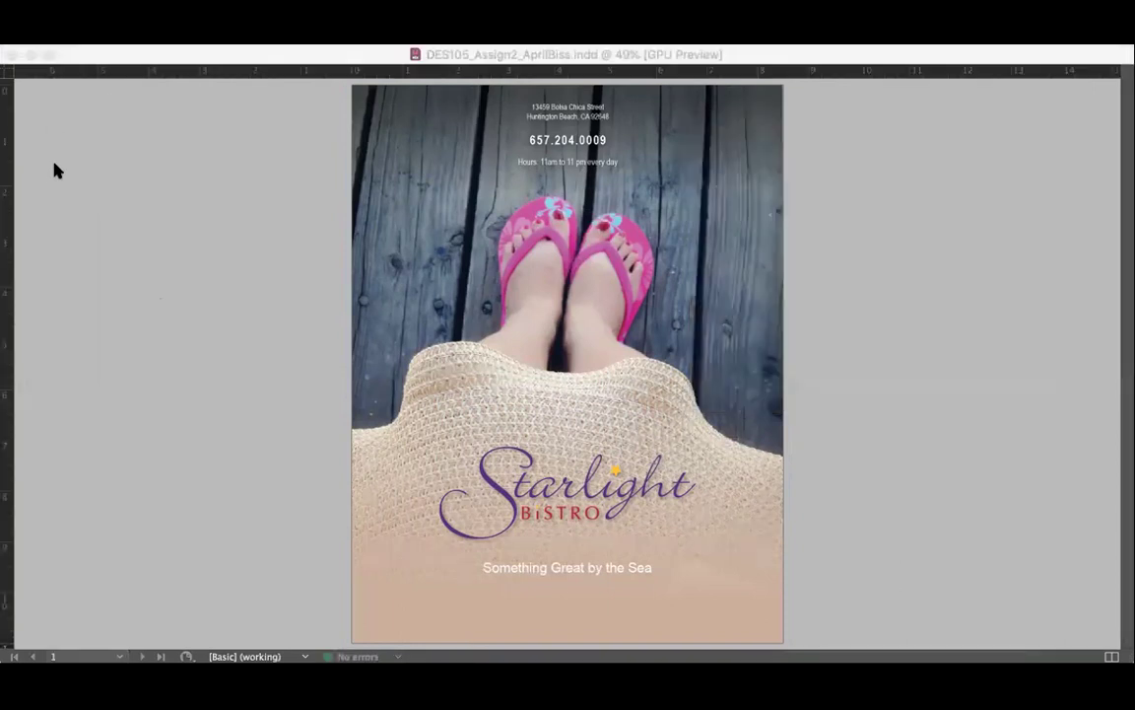
key("Tab")
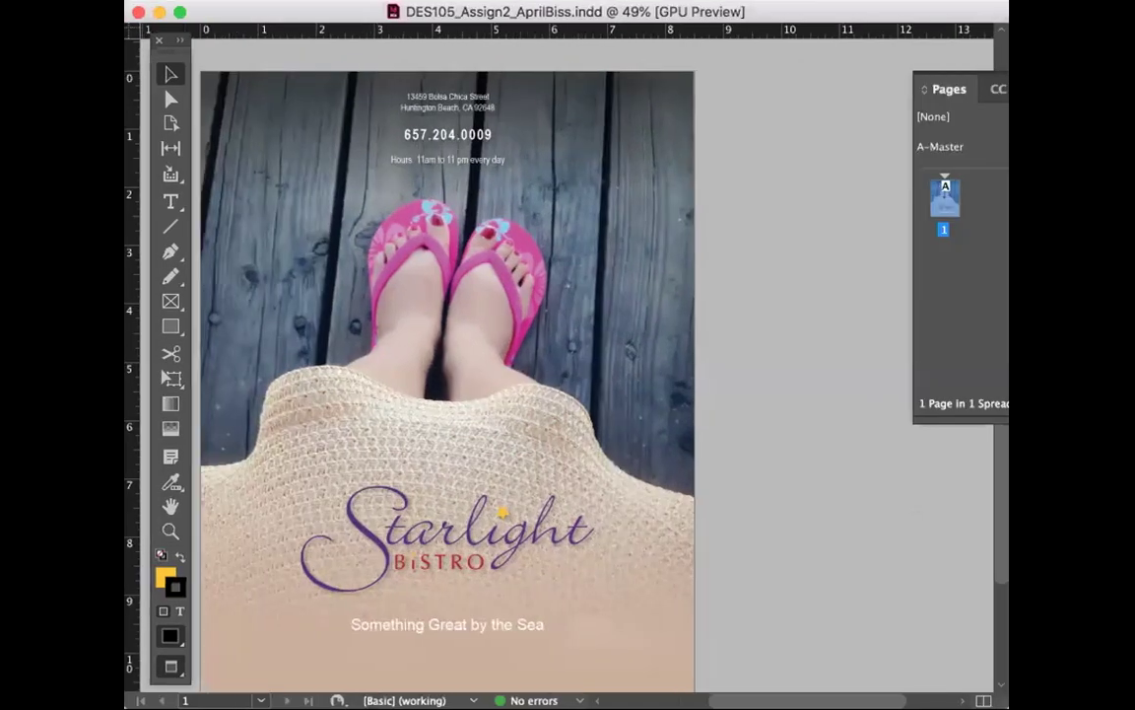
key("Tab")
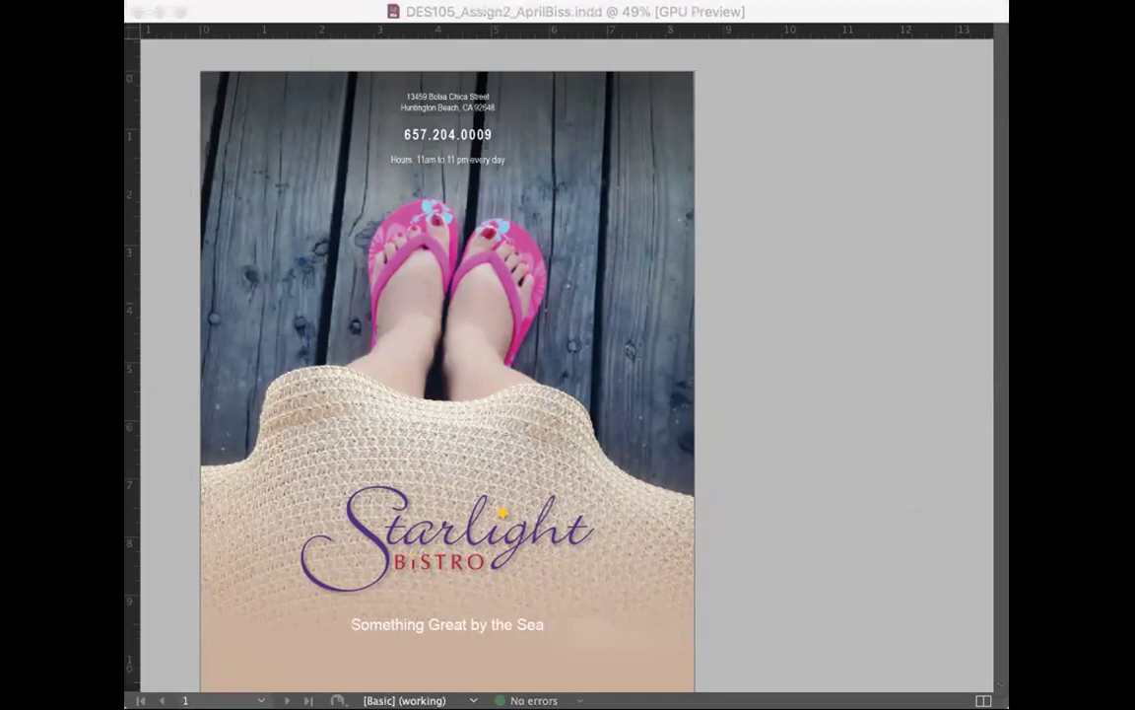
key("Tab")
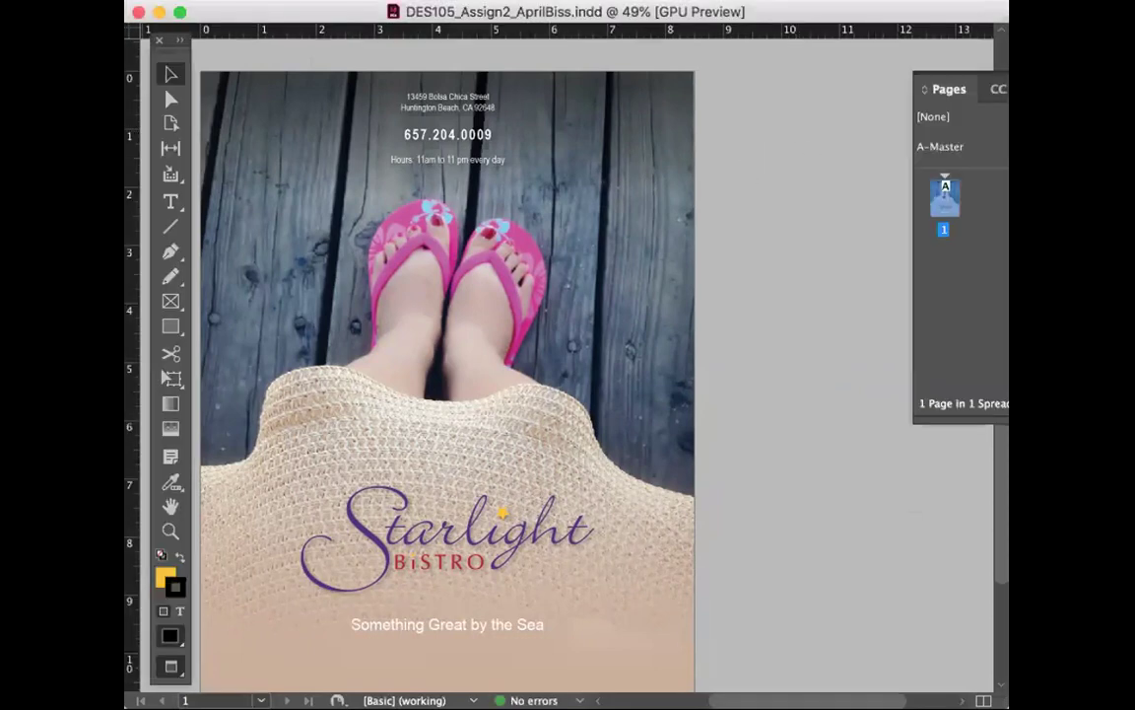
Step: Switch to Finder and inspect the packaged Assignment 1 folder, including its Document fonts subfolder
key("Tab")
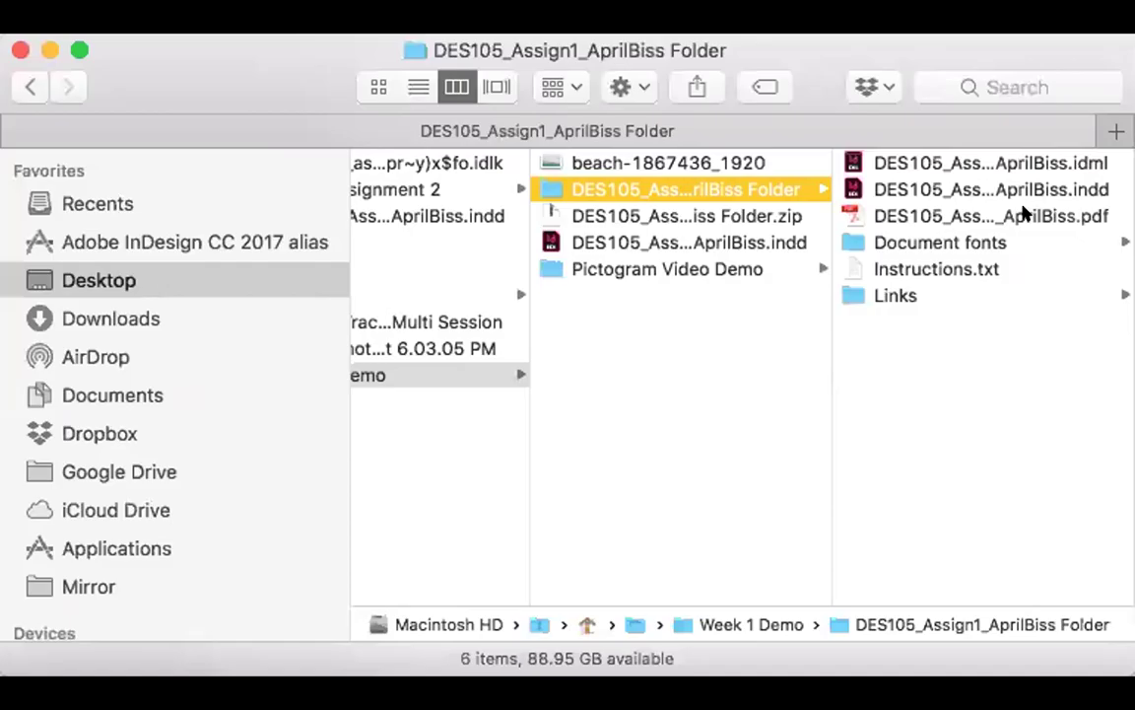
left_click(950, 241)
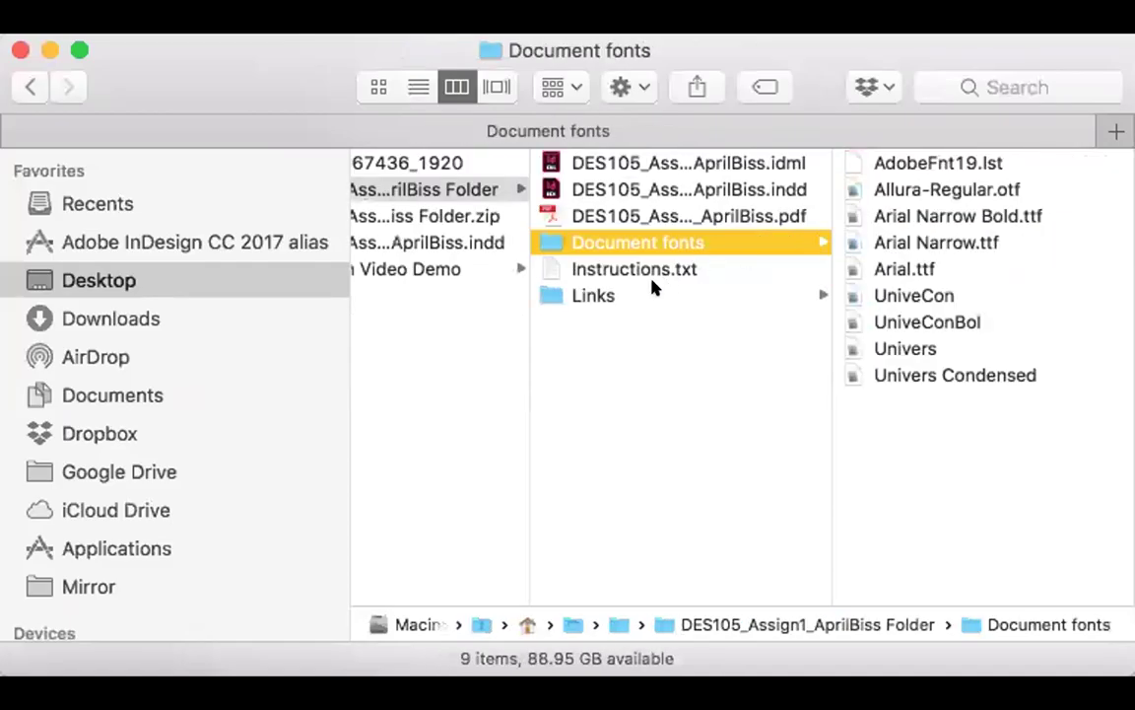
scroll(651, 286, "left", 10)
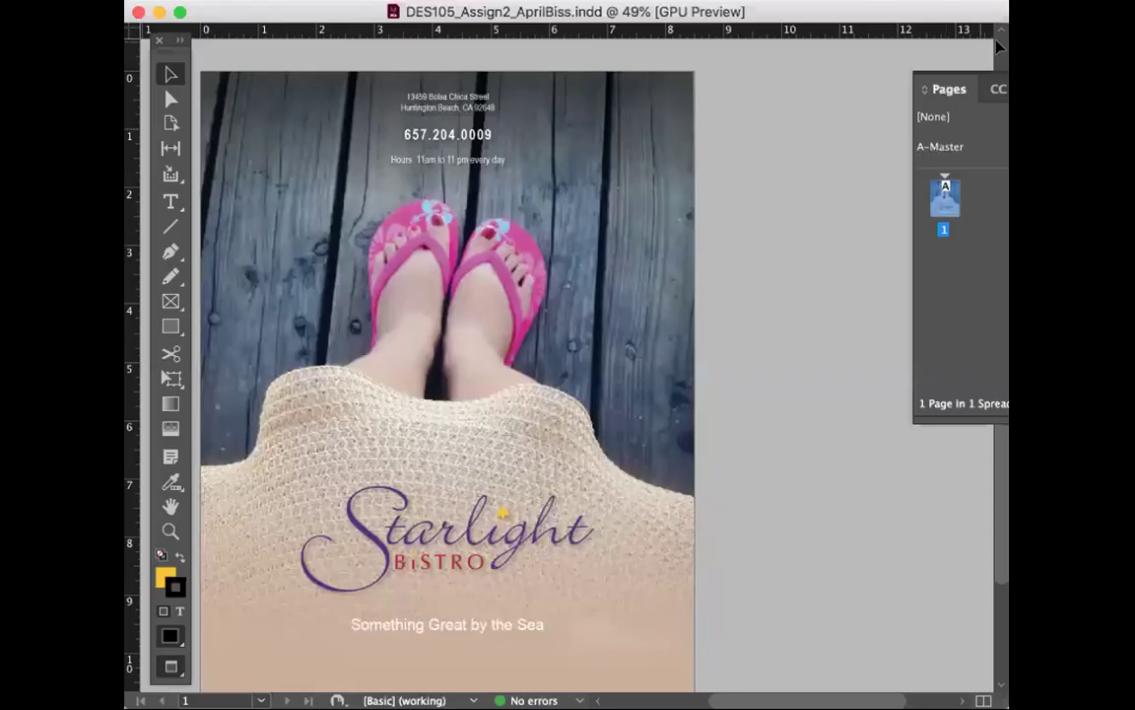
Step: Switch to Finder and preview the Fritatta, Salad, Smoothies and StarlightLogo files in the Starlight_Bistro folder
key("Tab")
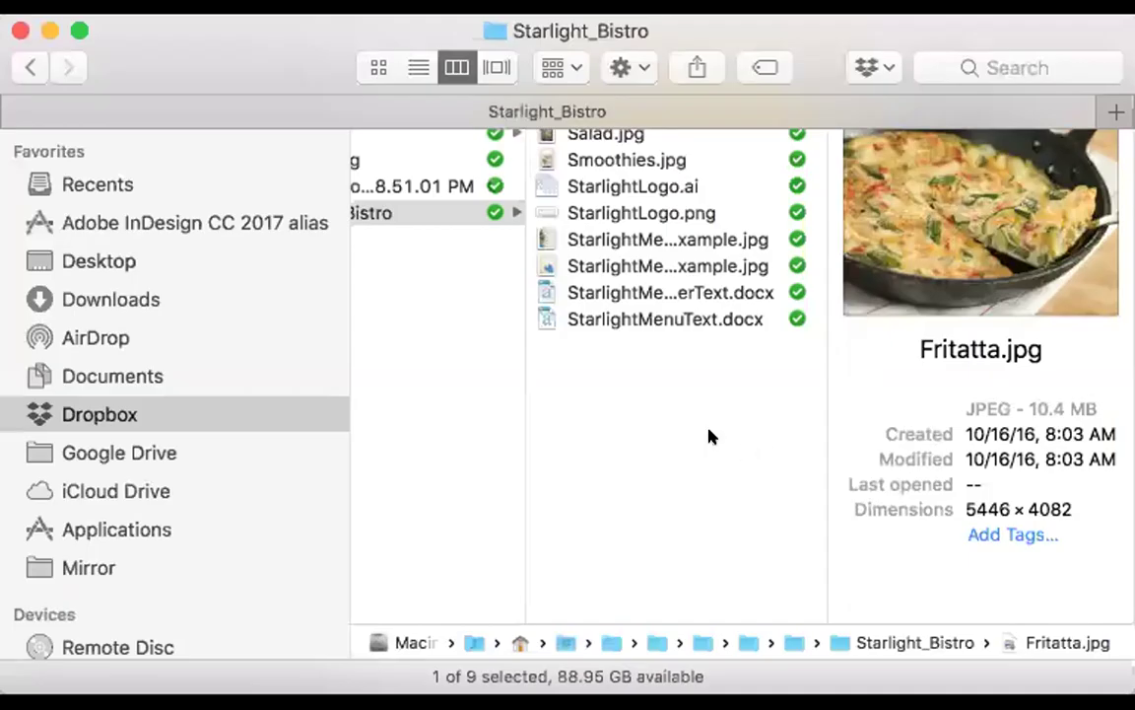
scroll(666, 365, "left", 3)
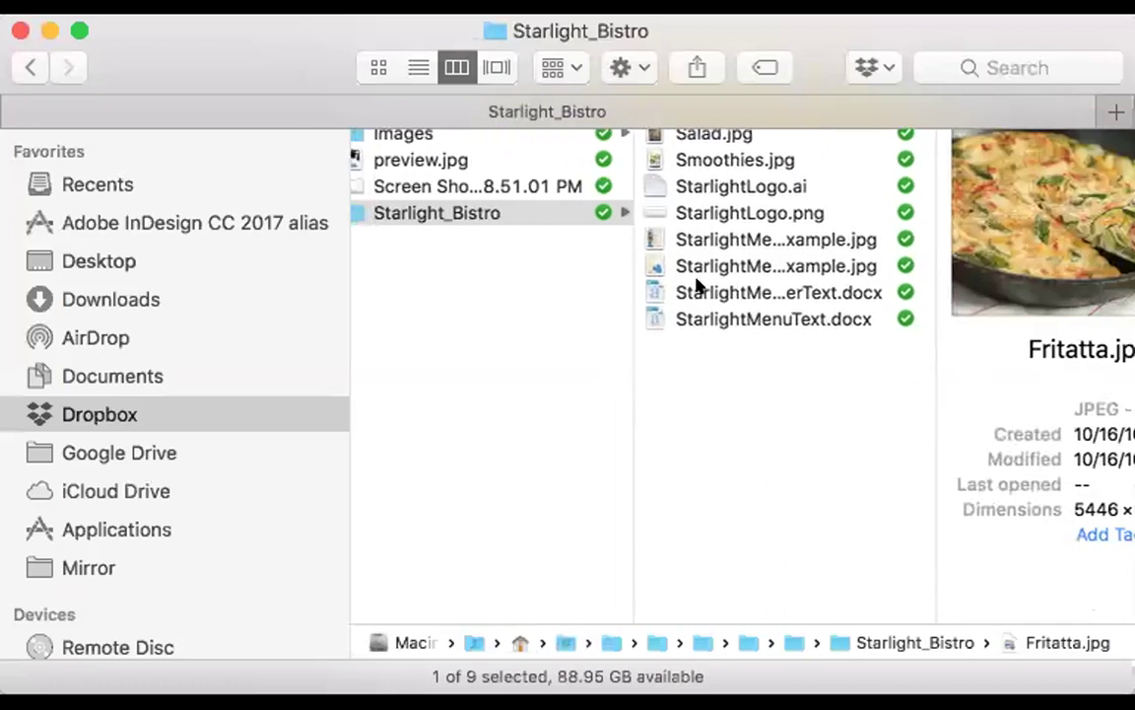
left_click(735, 129)
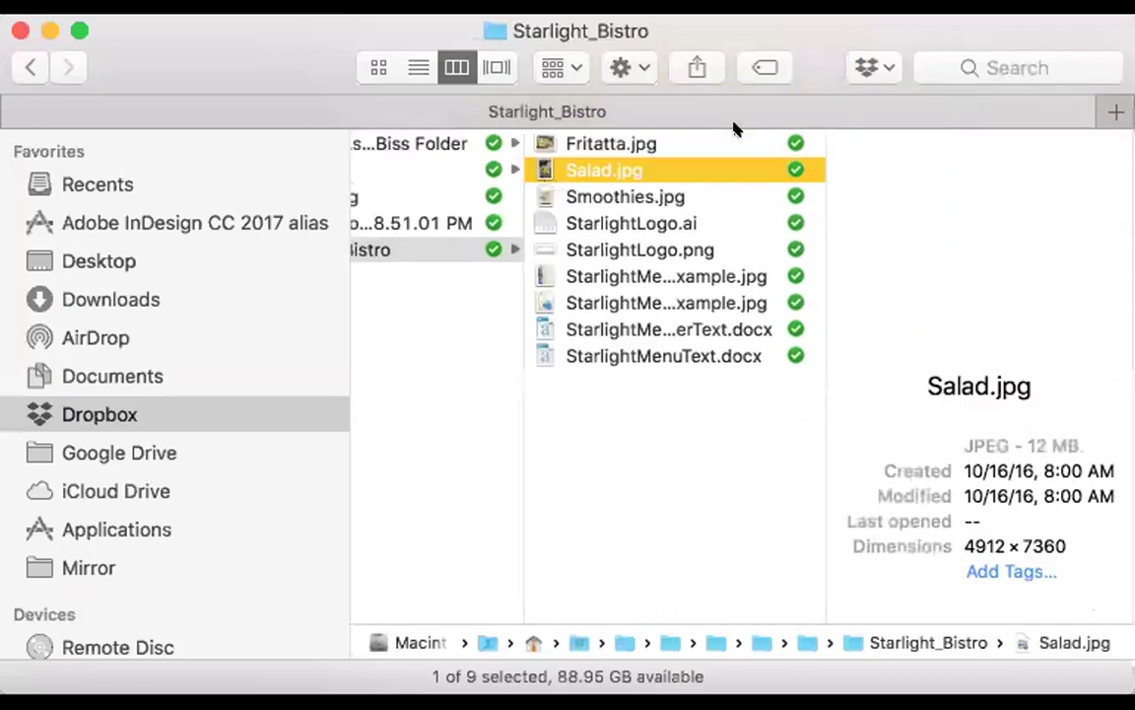
left_click(676, 146)
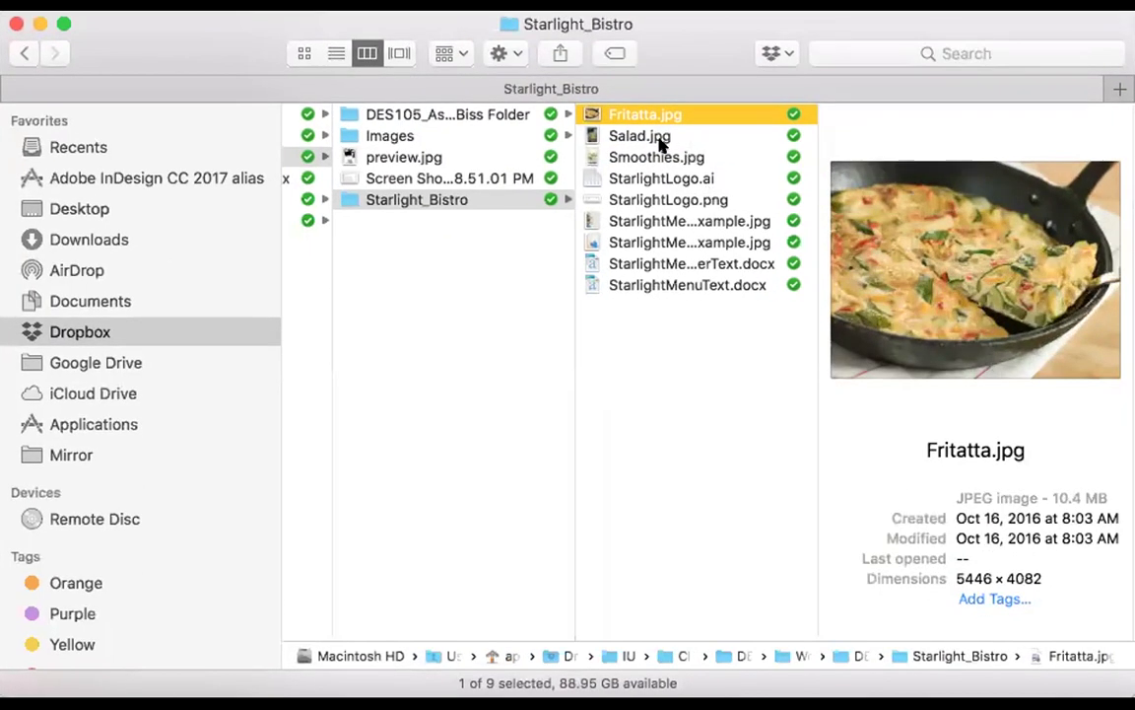
left_click(658, 142)
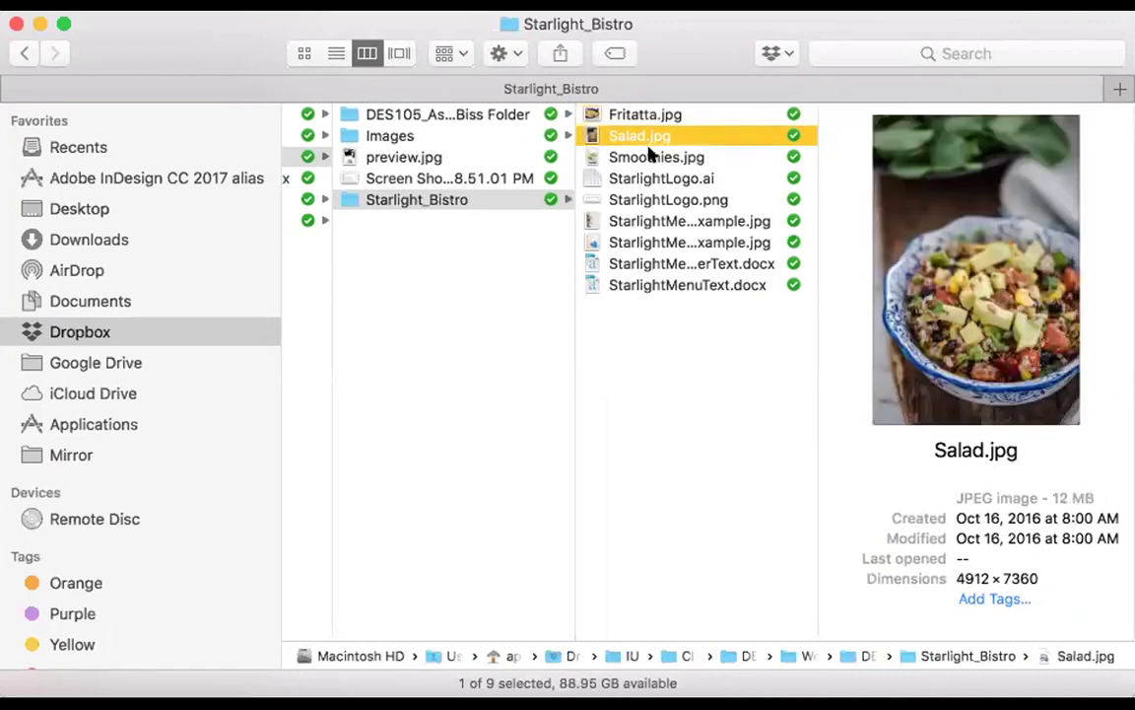
left_click(649, 150)
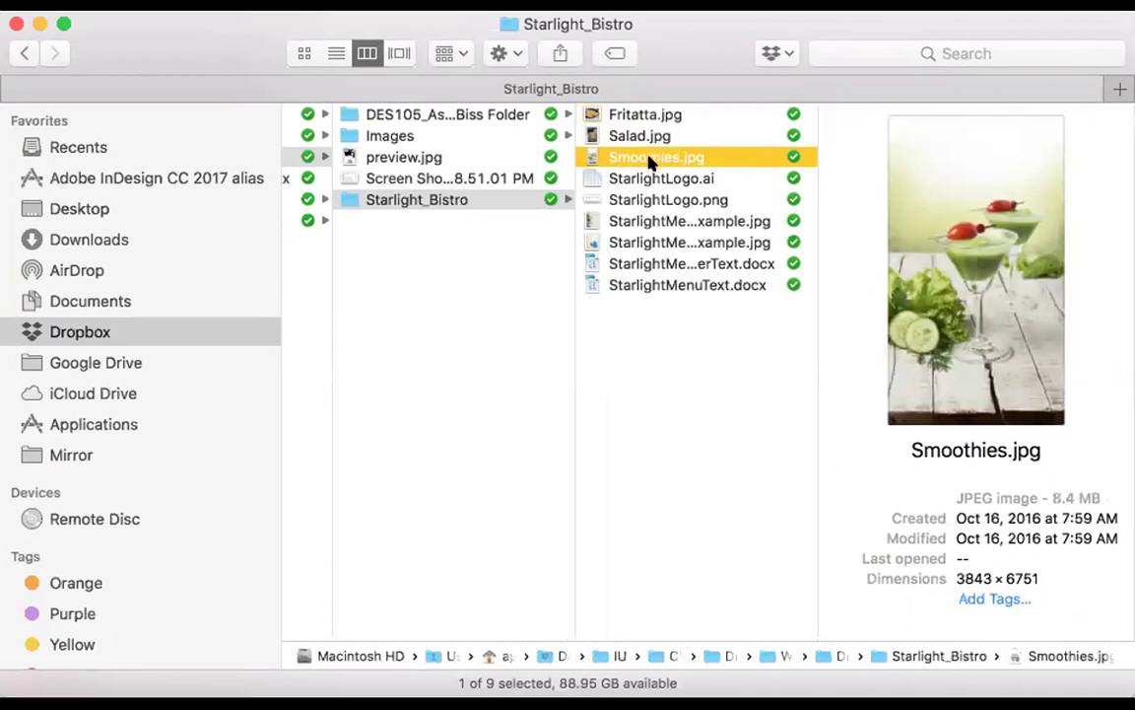
left_click(649, 179)
Step: Preview the StarlightMenuBackExample and StarlightMenuCoverExample images, and look again at the food photos used in the menu
left_click(641, 217)
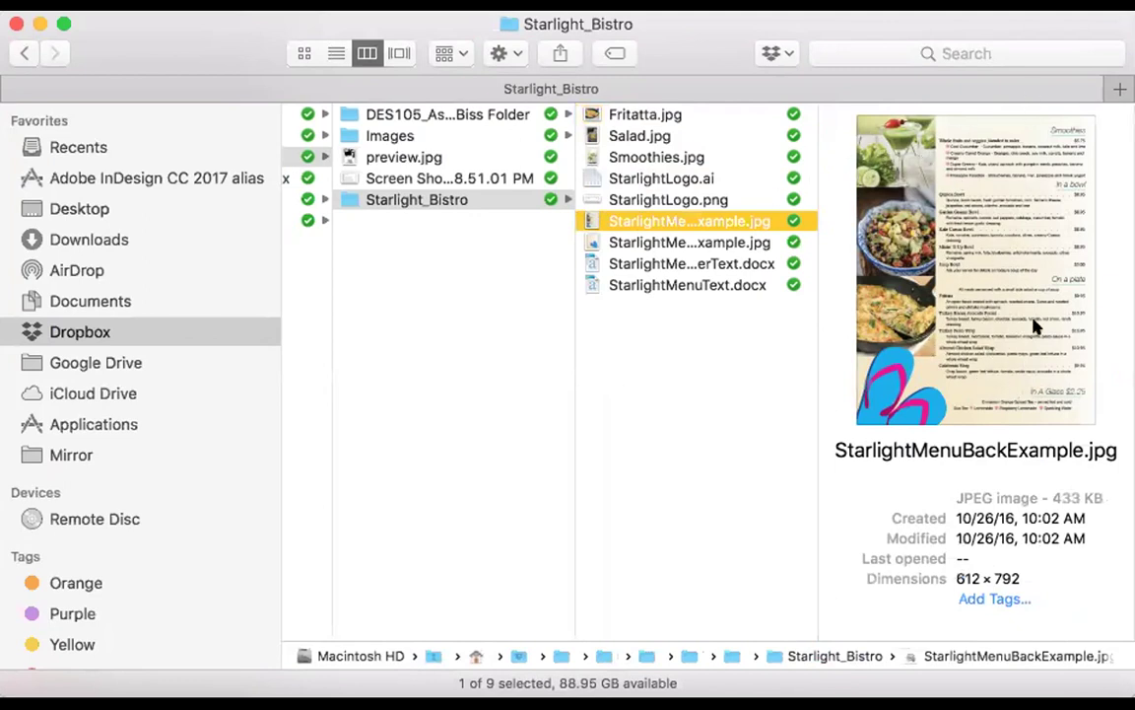
left_click(673, 242)
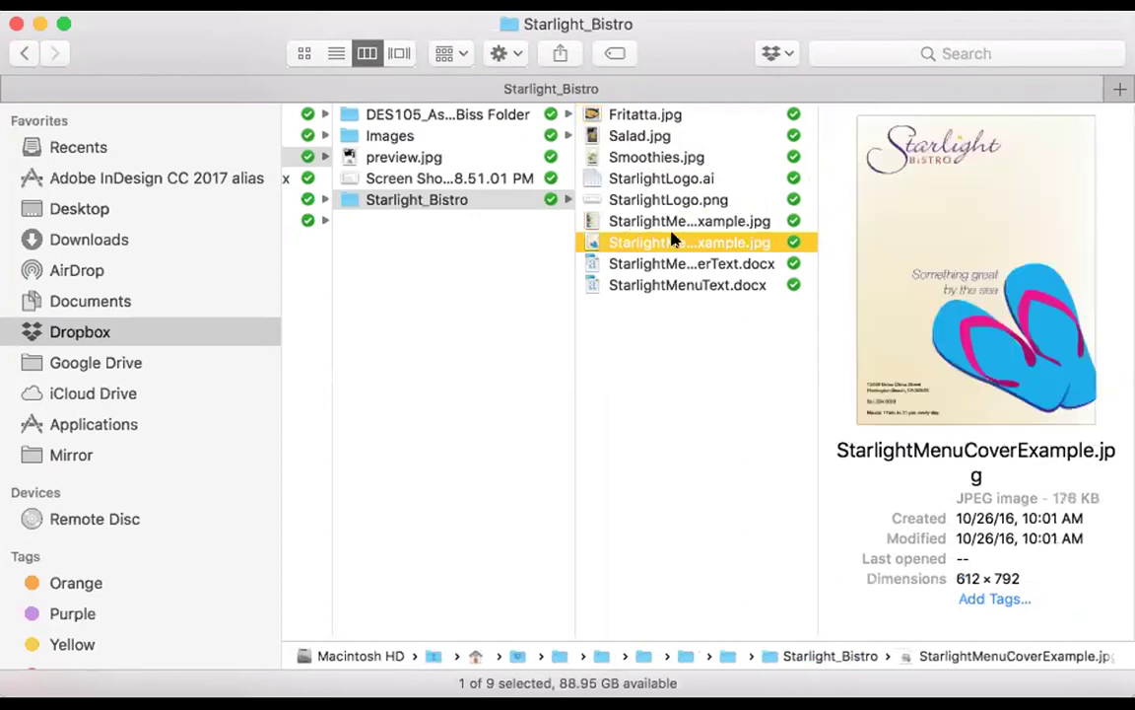
left_click(678, 221)
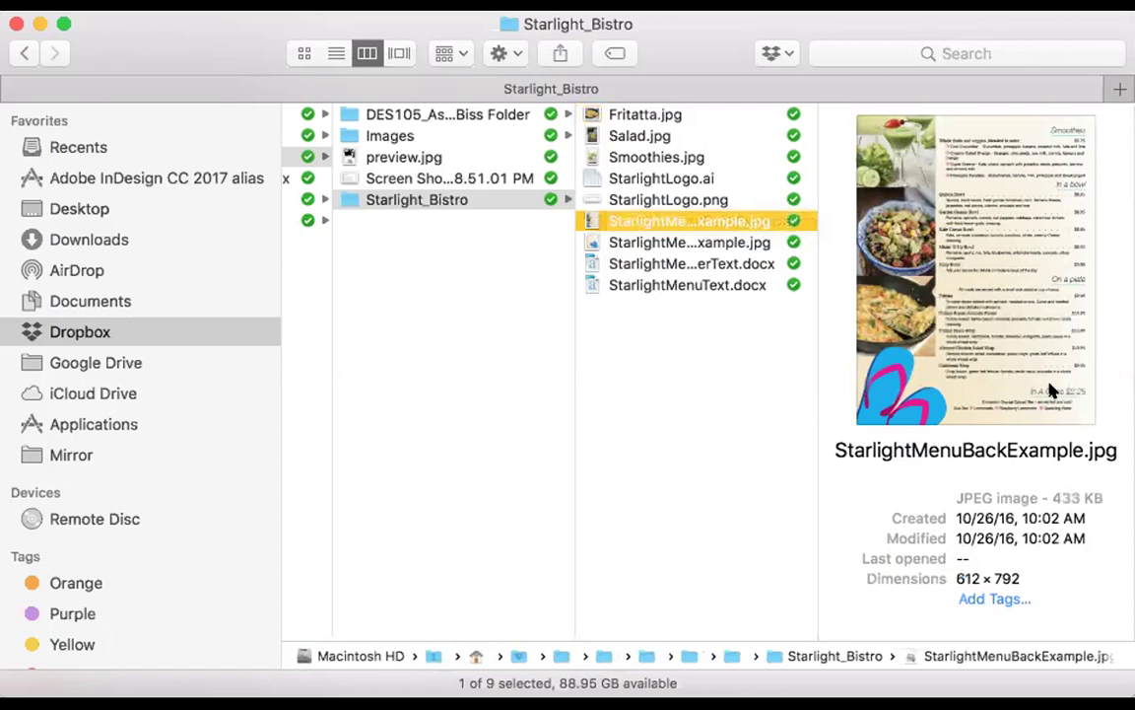
left_click(658, 114)
left_click(651, 137)
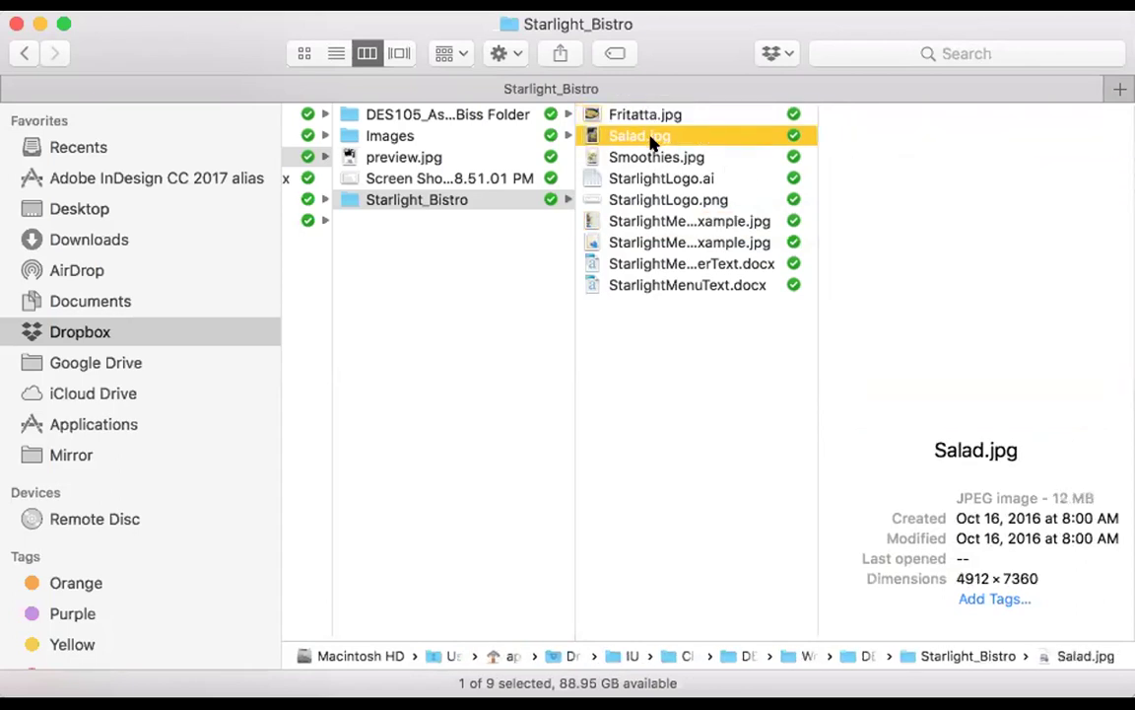
left_click(651, 155)
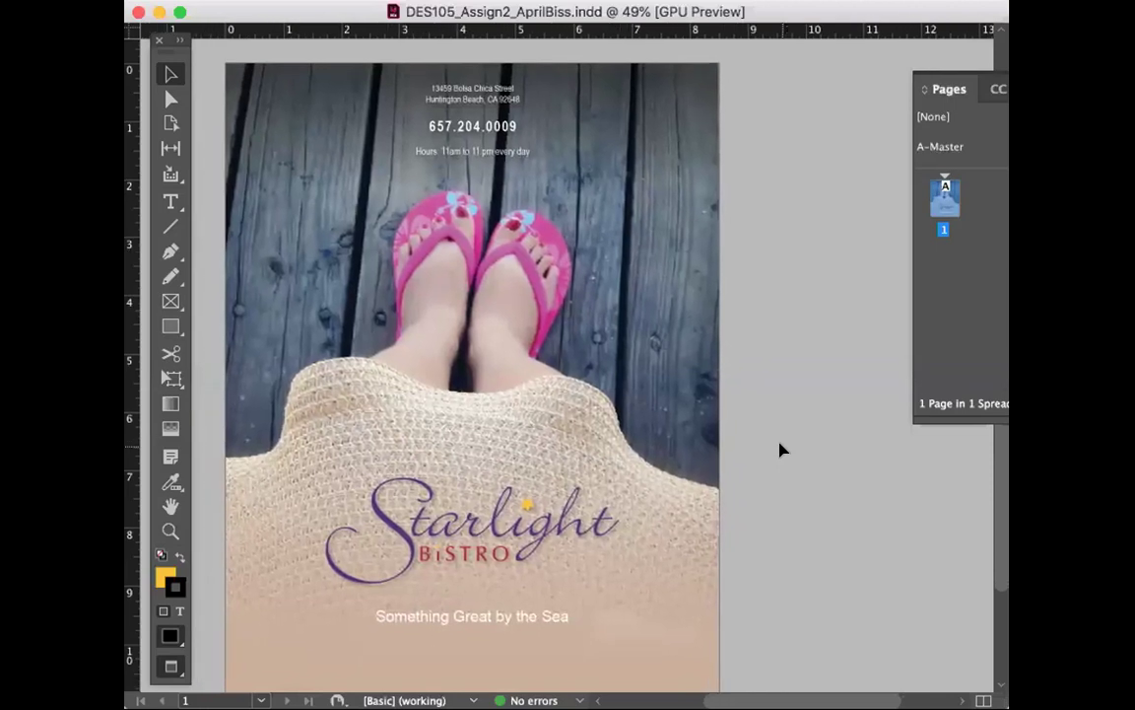
Step: Switch back to InDesign and add a blank page 2 after the flip-flop cover
scroll(778, 450, "down", 1)
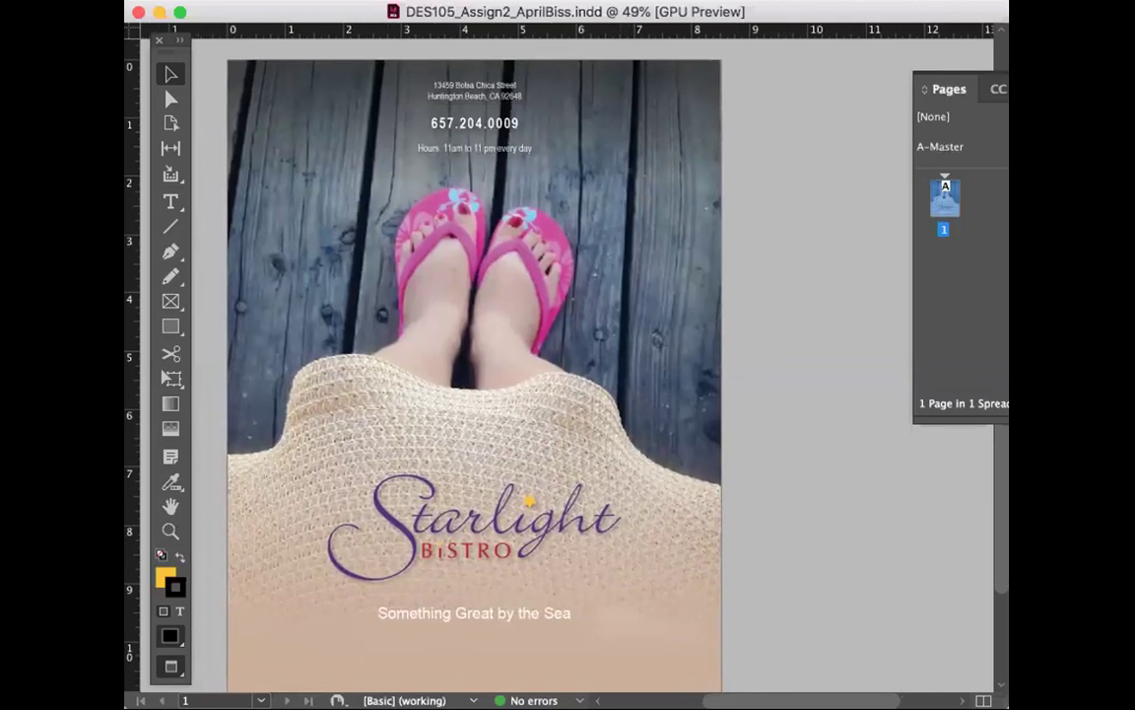
key("super+shift+p")
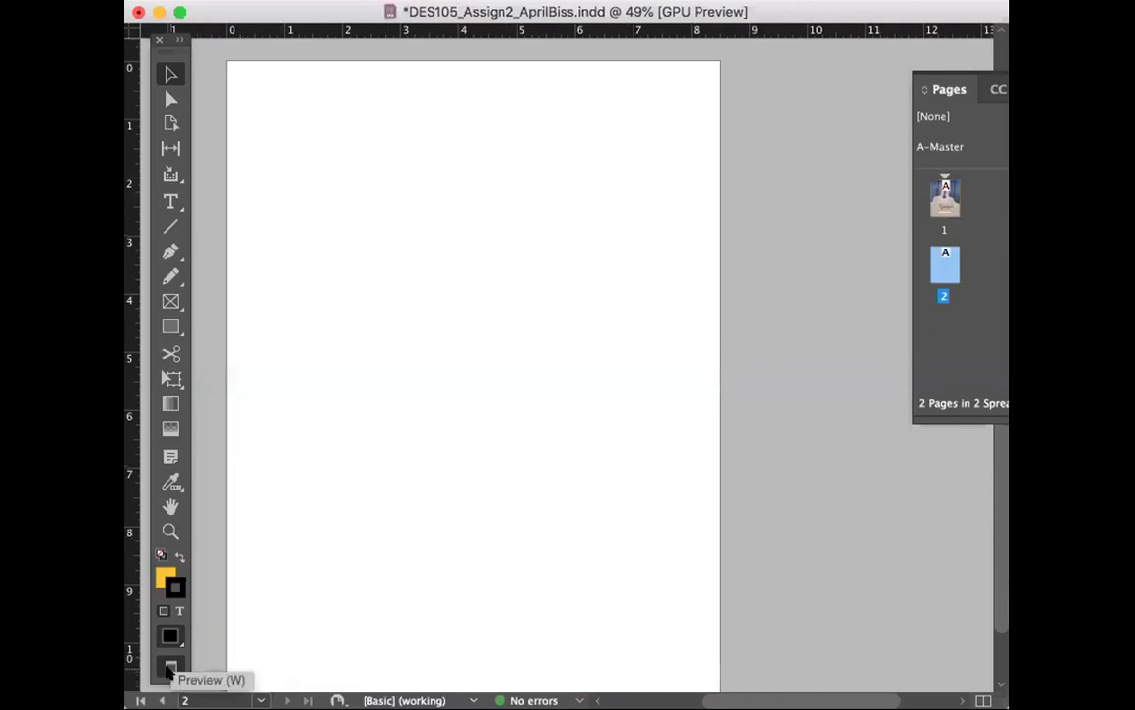
scroll(266, 552, "left", 3)
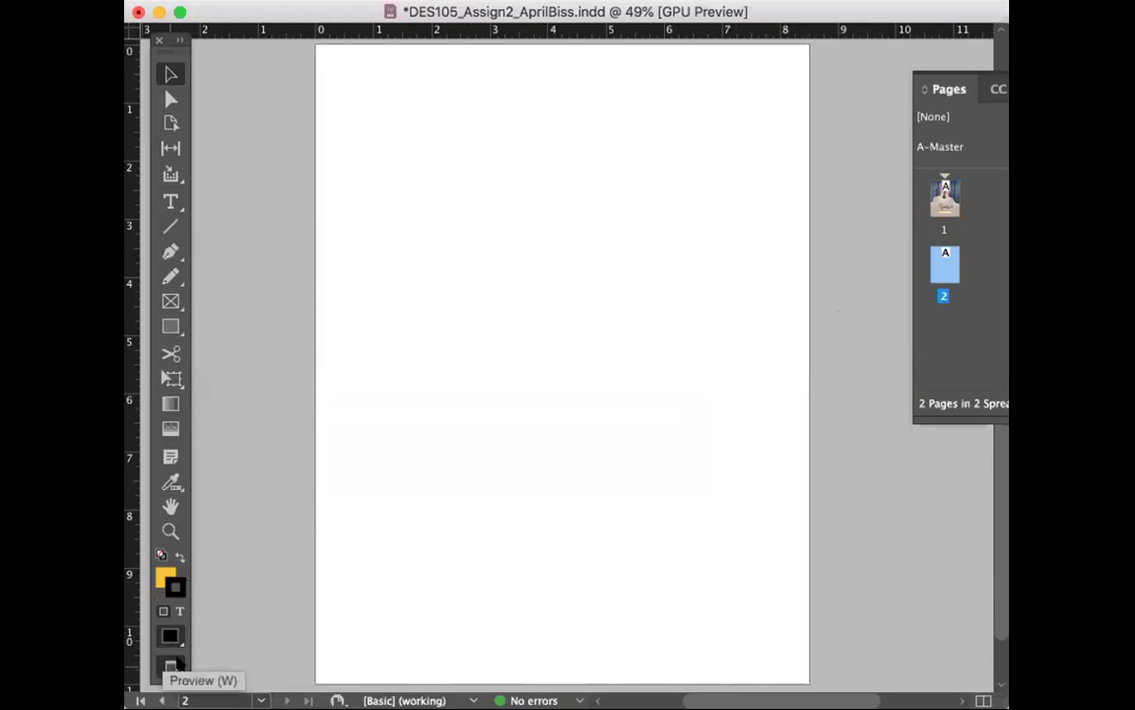
Step: Set the screen mode to Normal and save the document
left_click(174, 668)
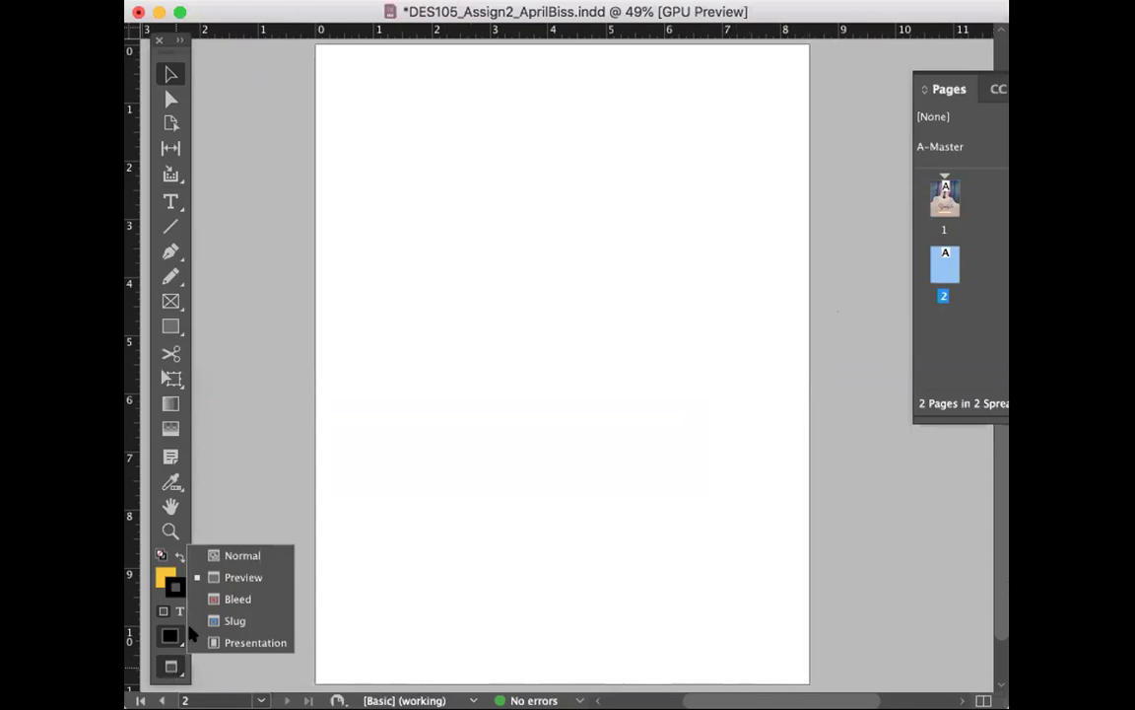
left_click(247, 558)
scroll(425, 413, "up", 3)
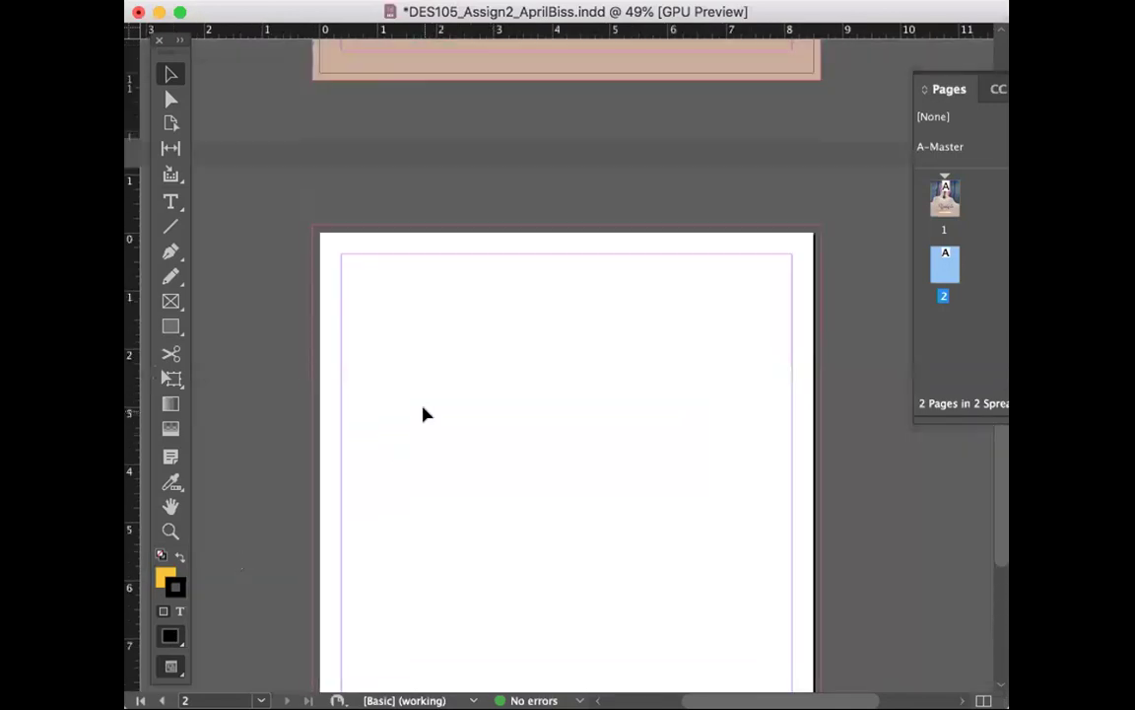
scroll(426, 414, "up", 5)
key("super+s")
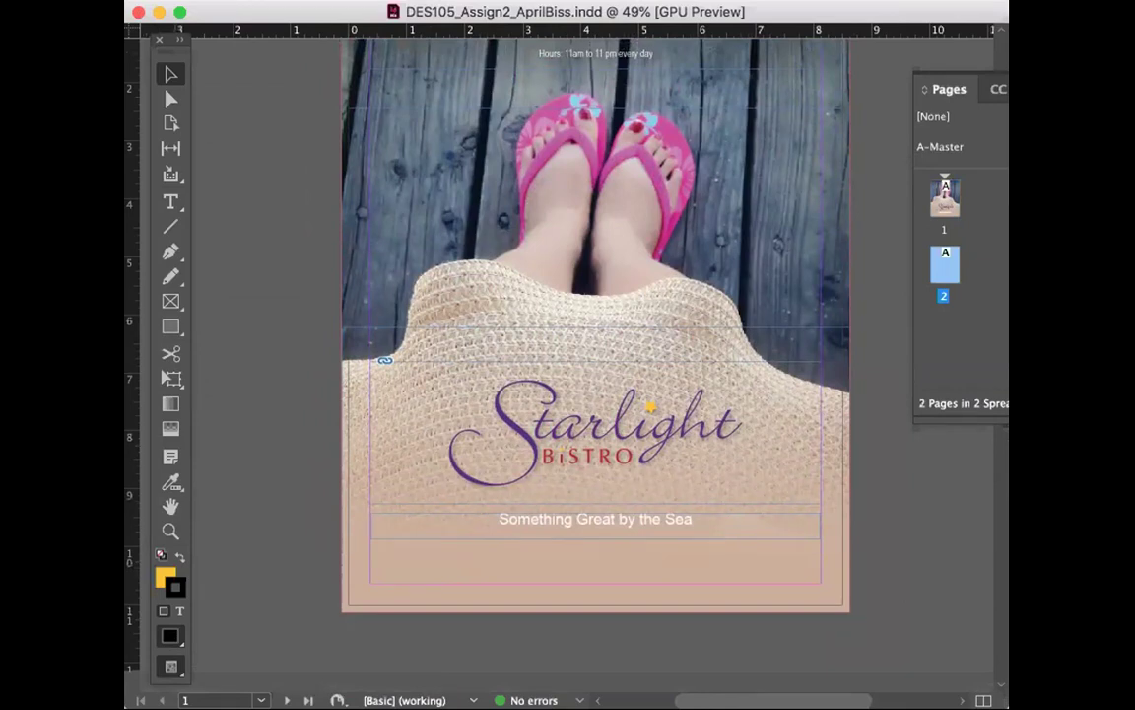
Step: Select the Starlight Bistro logo on the cover and examine its Drop Shadow effect settings
left_click(918, 545)
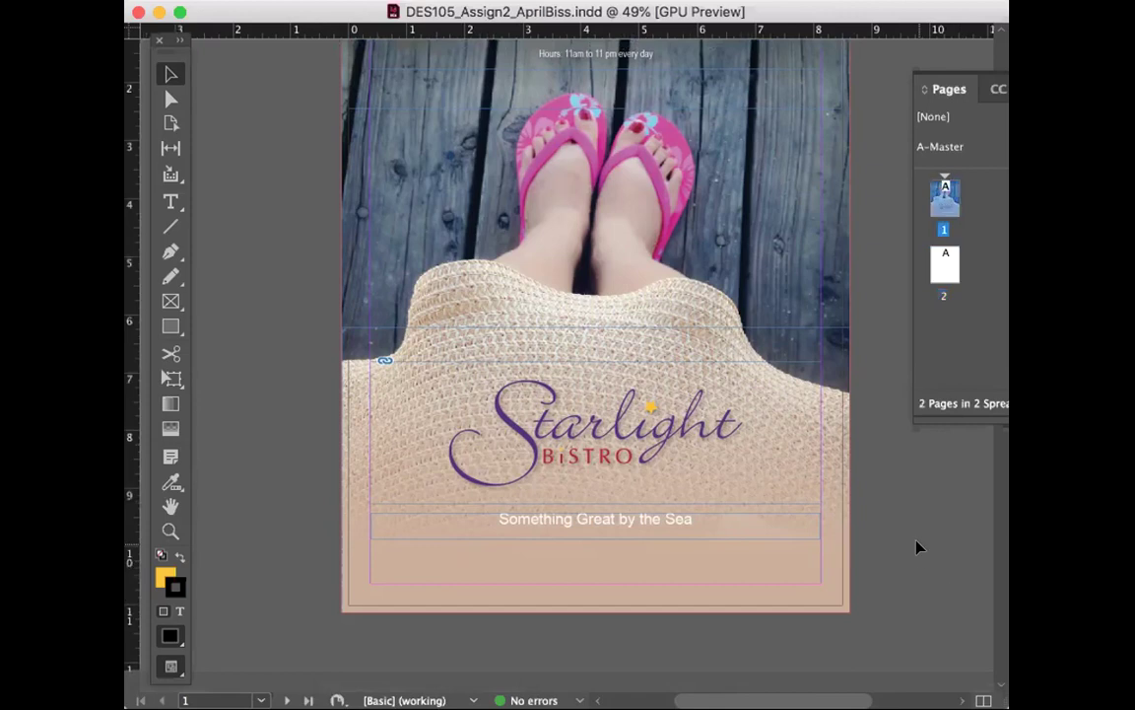
left_click(696, 410)
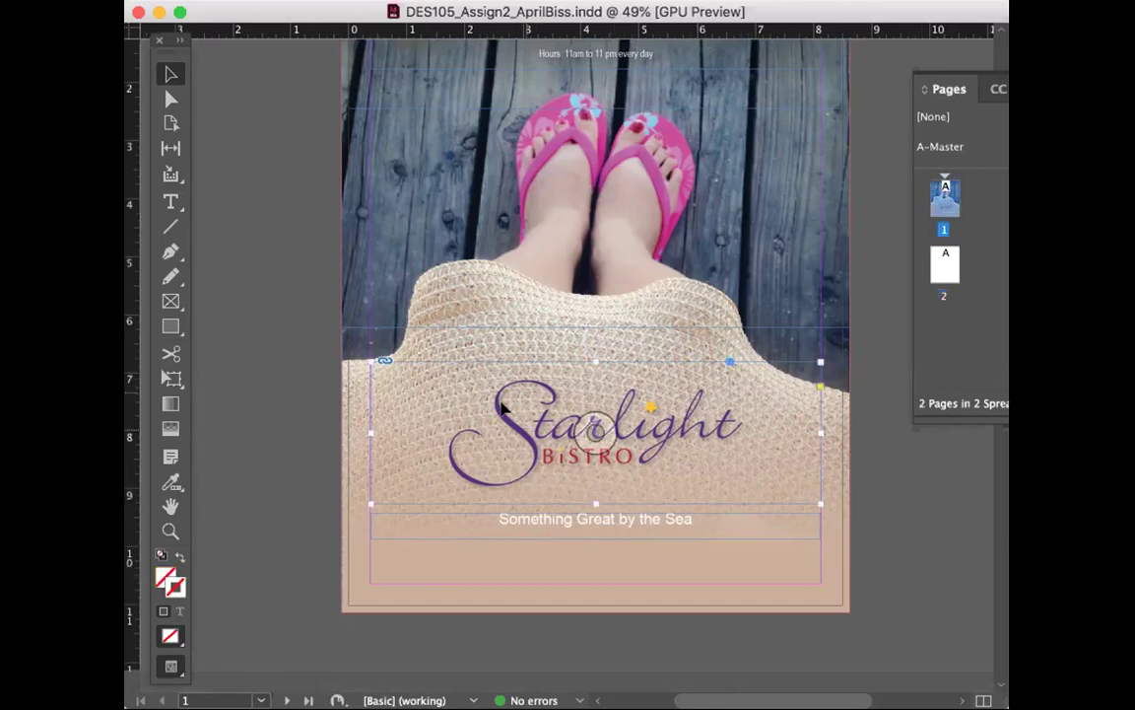
key("super+equal")
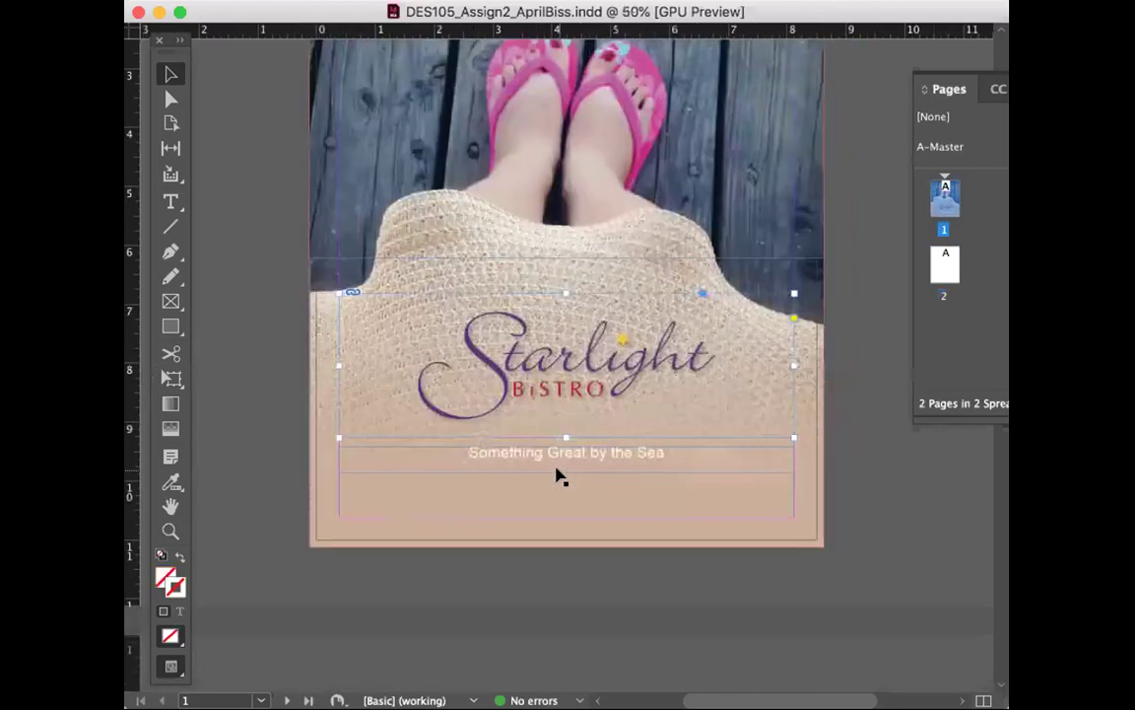
key("super+equal")
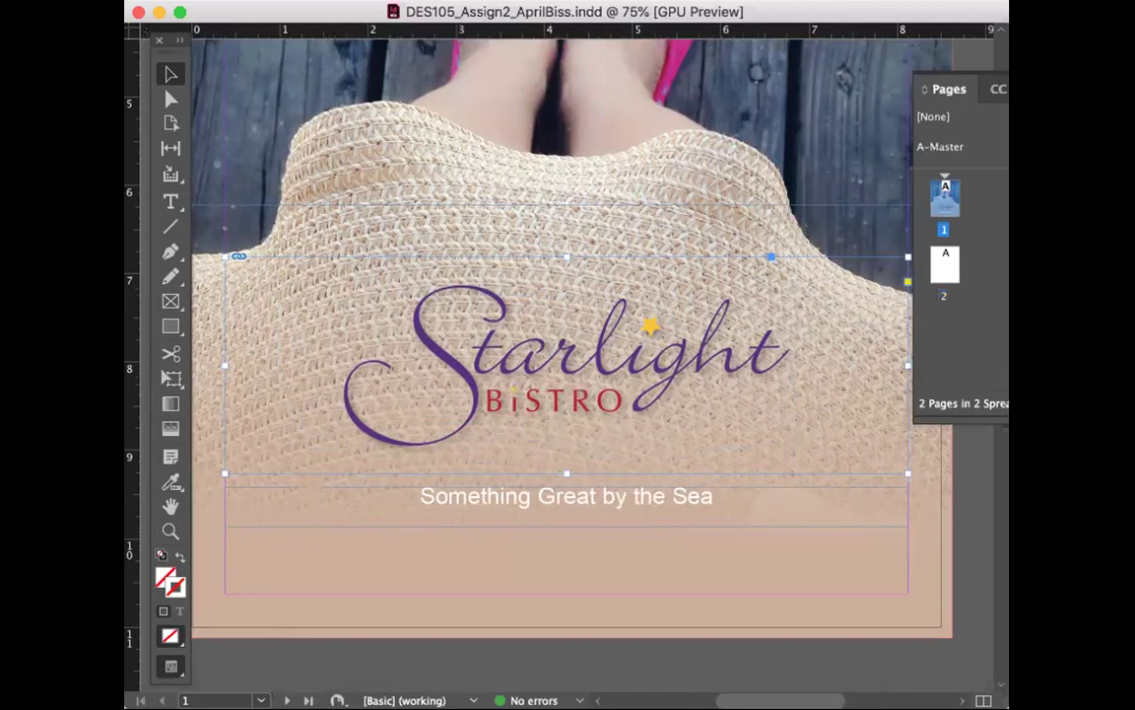
left_click(652, 1)
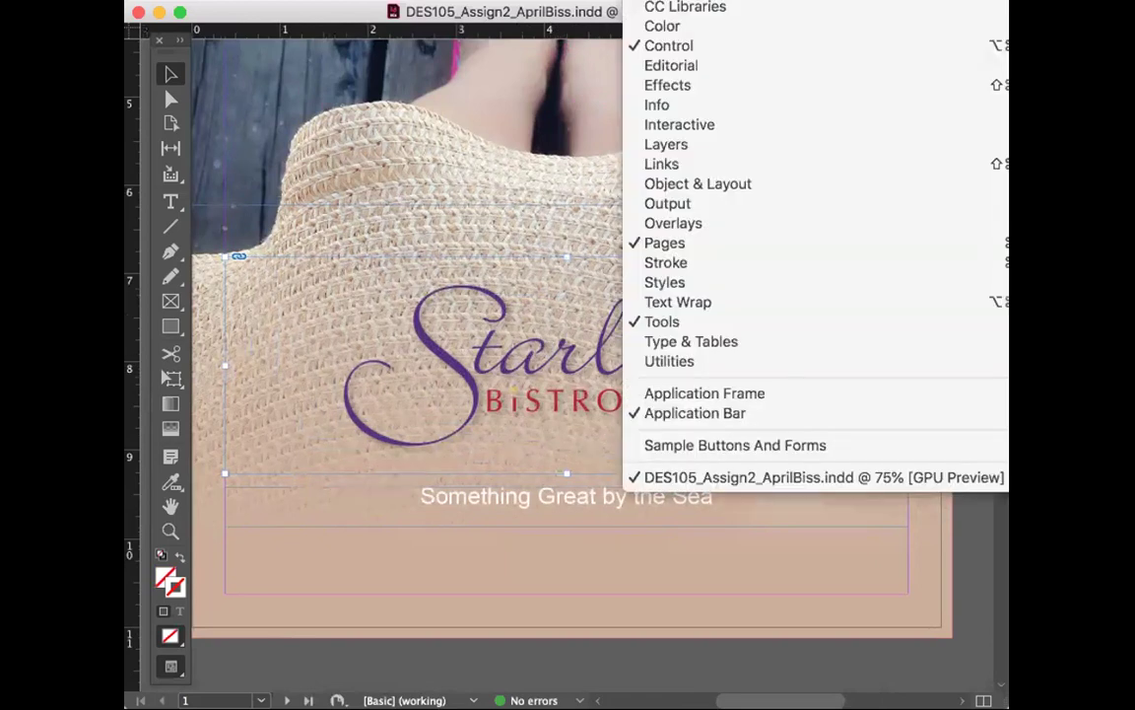
mouse_move(473, 1)
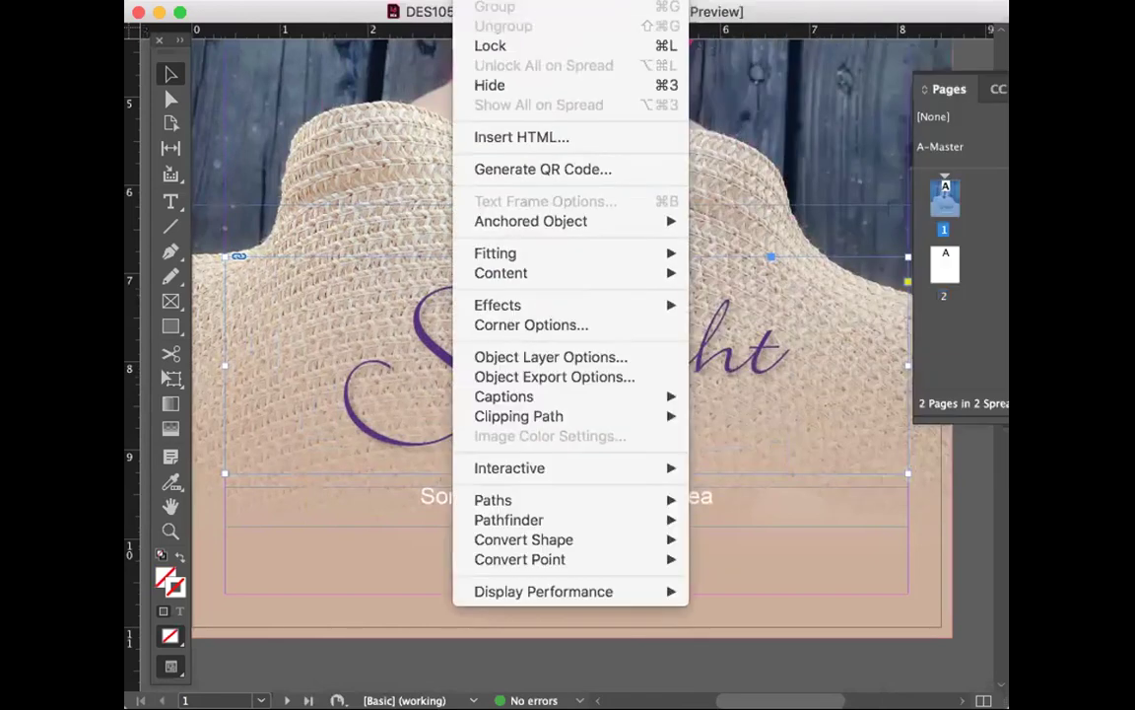
mouse_move(532, 306)
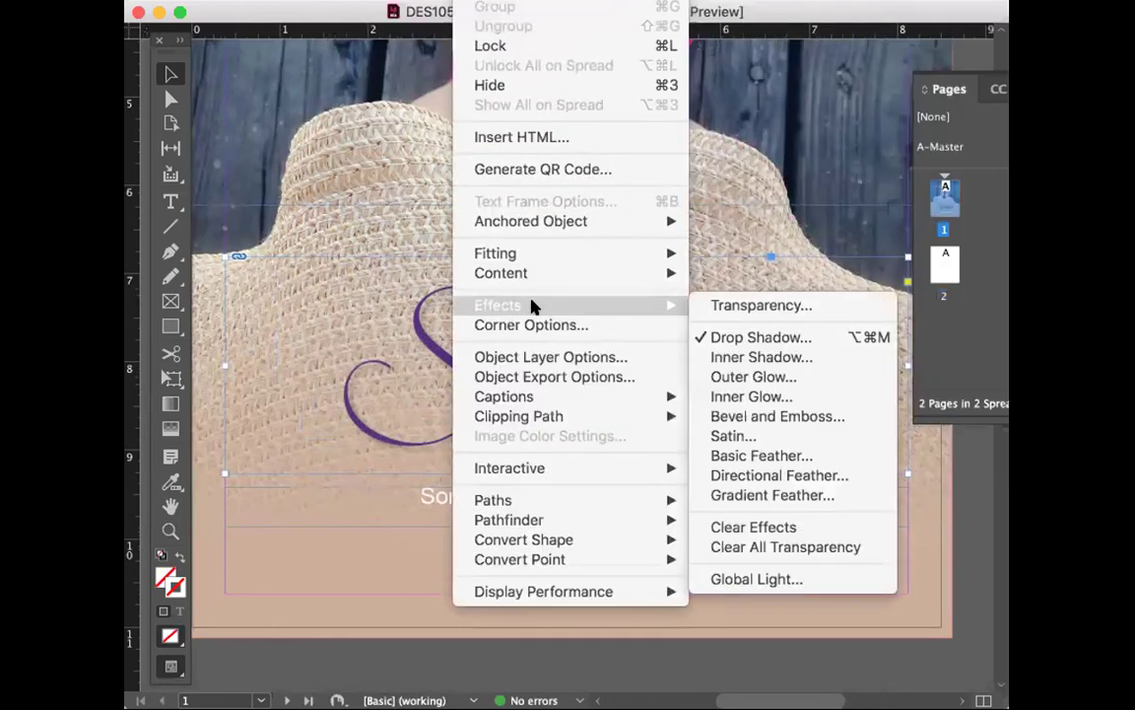
left_click(720, 338)
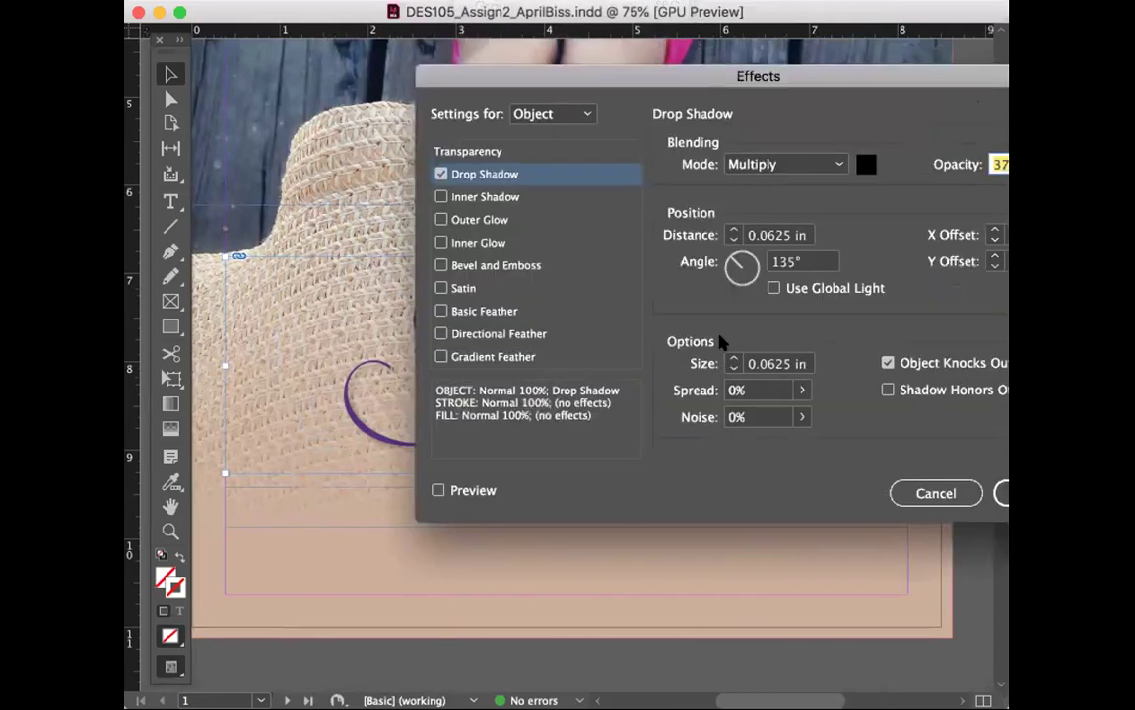
left_click_drag(664, 76, 864, 0)
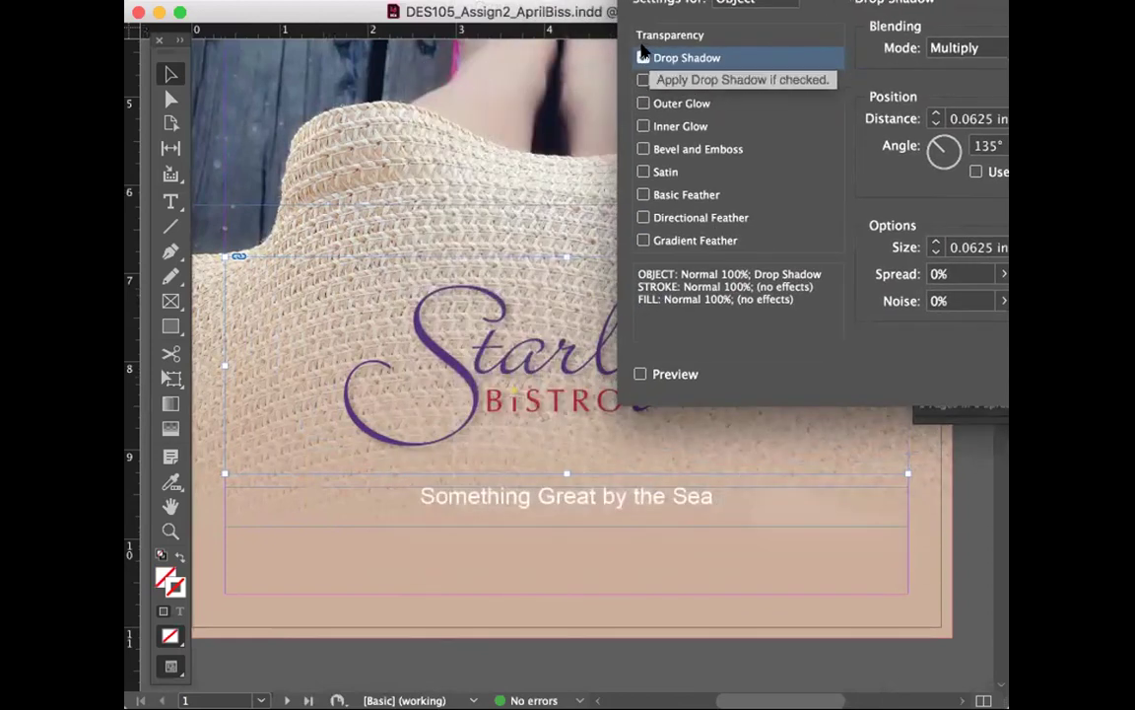
left_click_drag(741, 0, 549, 102)
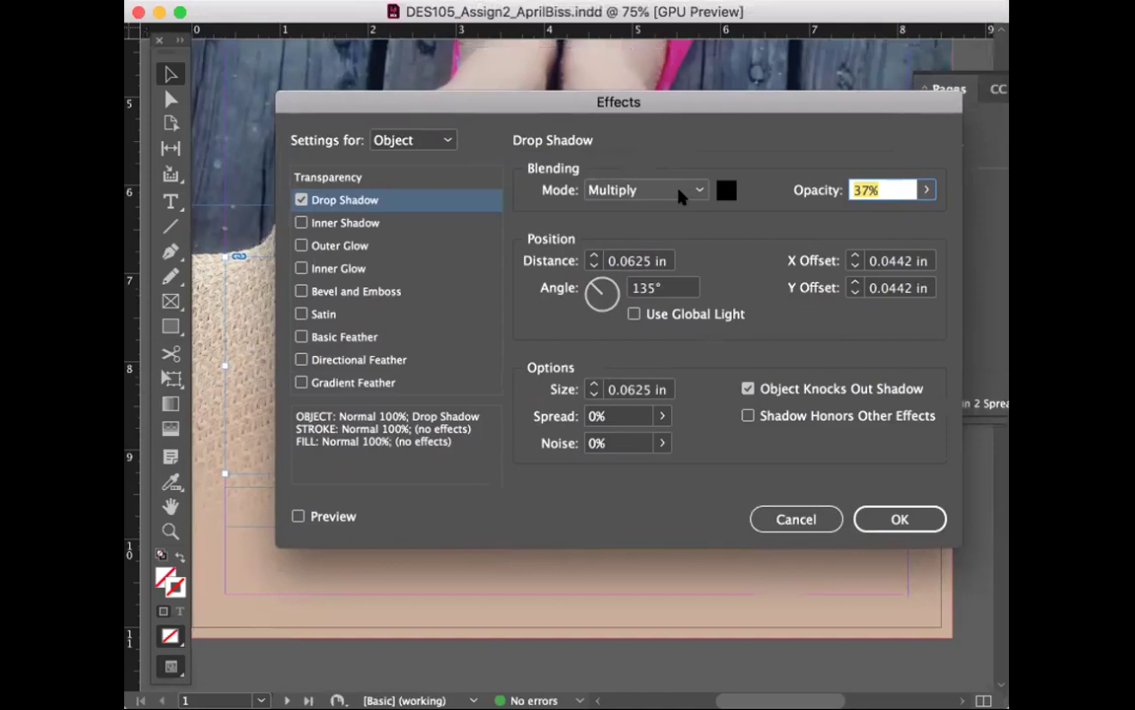
left_click_drag(353, 100, 561, 125)
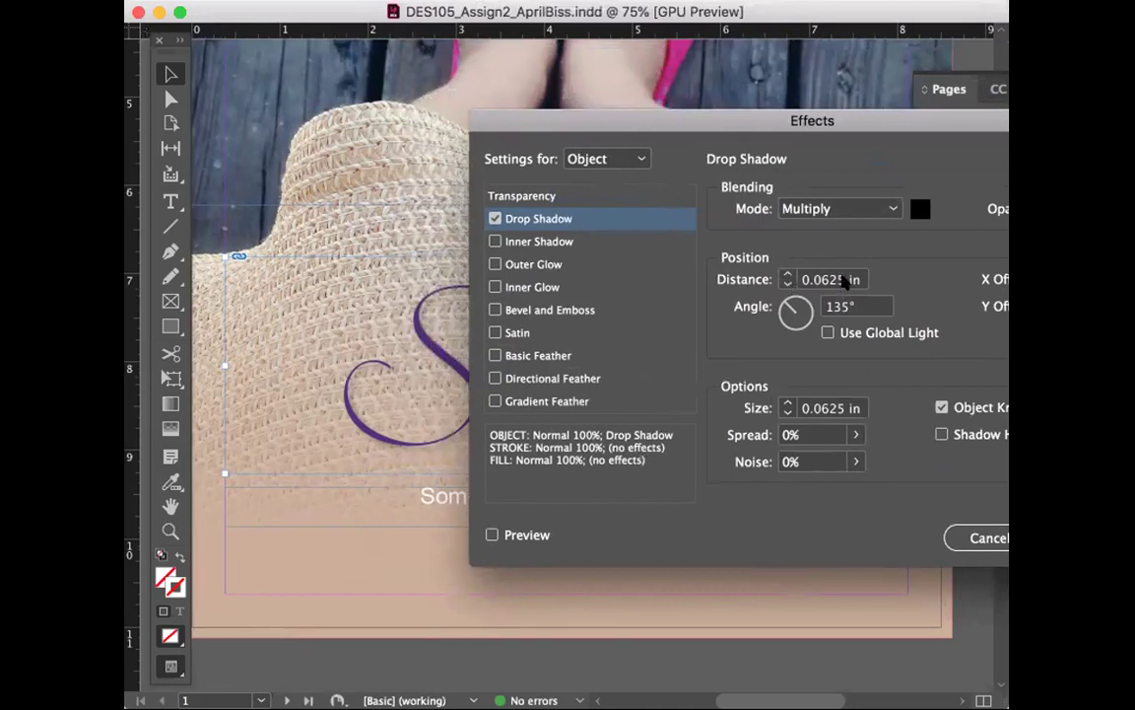
Step: With the preview enabled, toggle the logo's drop shadow off and on, step its distance up and back, and confirm the effect
left_click(495, 218)
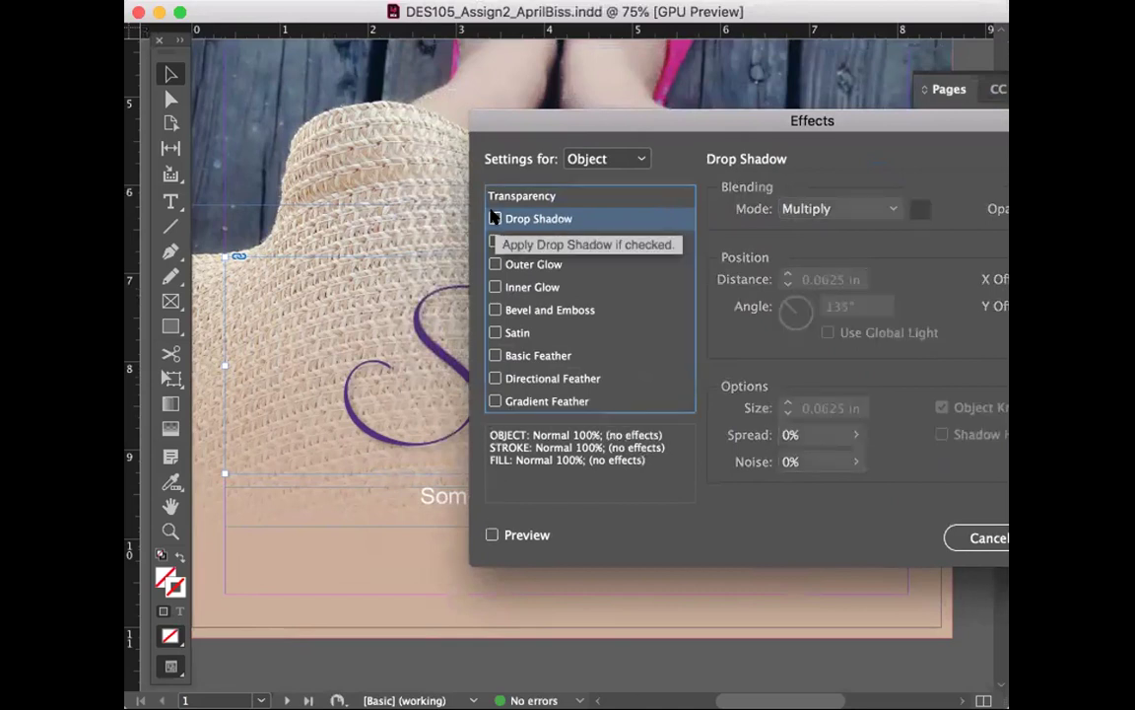
left_click(492, 534)
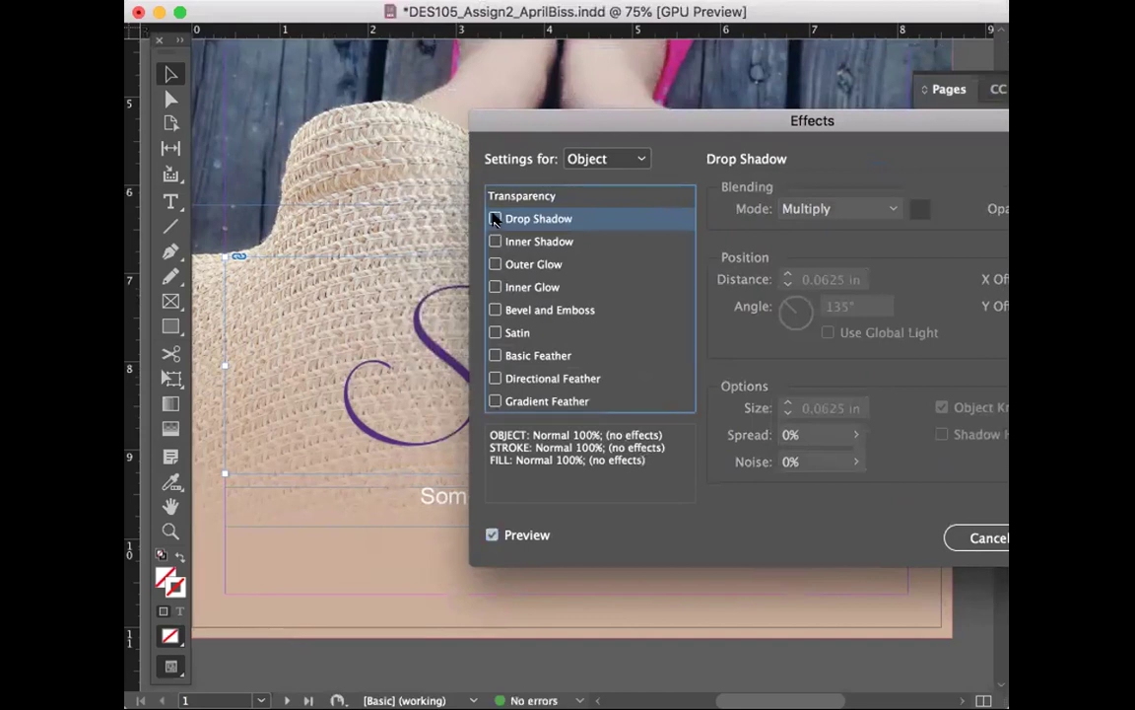
left_click(495, 218)
left_click_drag(648, 119, 425, 391)
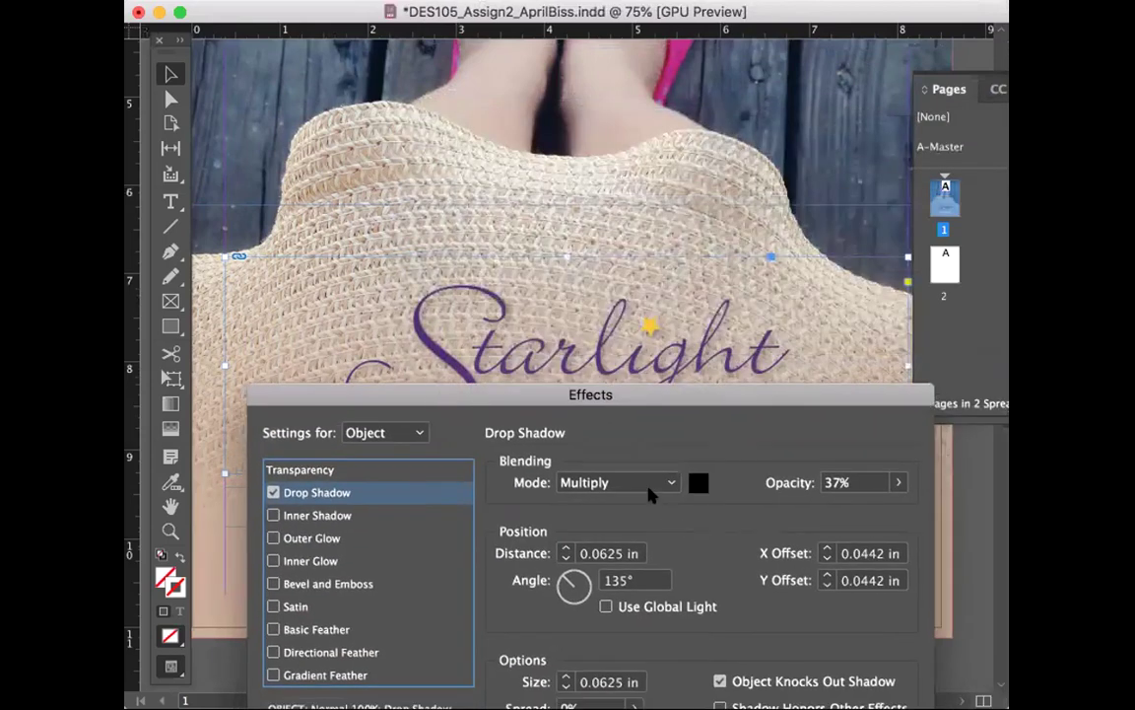
left_click(566, 549)
left_click(565, 558)
left_click_drag(641, 398, 660, 89)
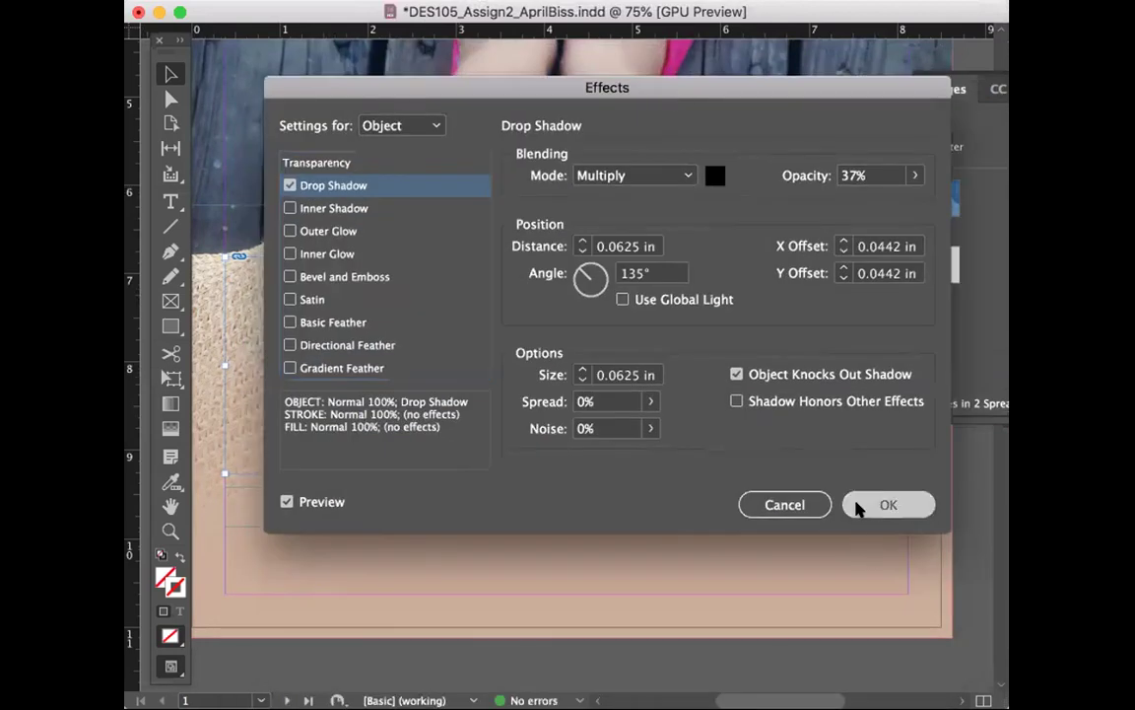
left_click(856, 506)
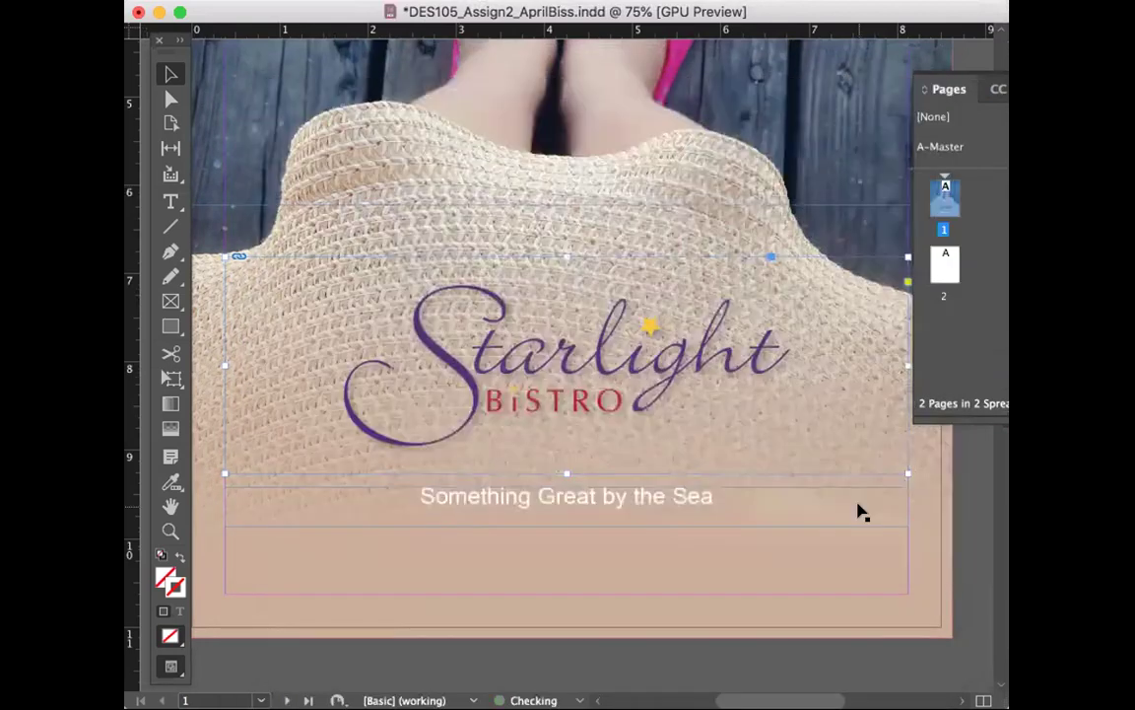
left_click(963, 611)
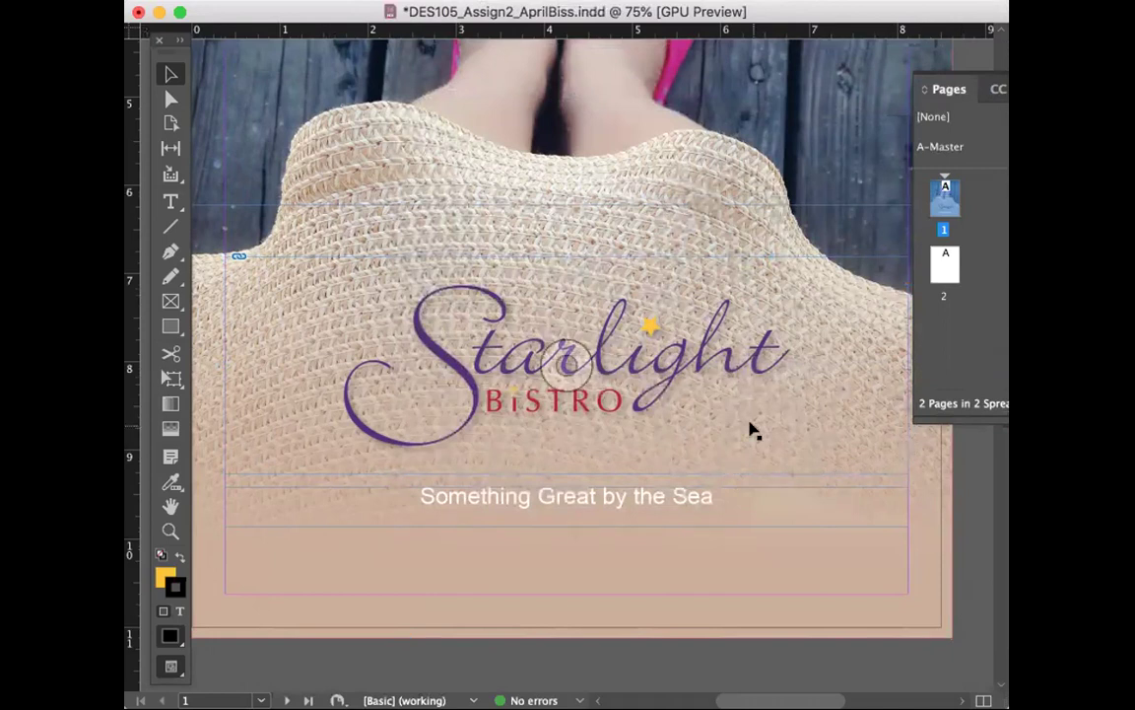
key("super+minus")
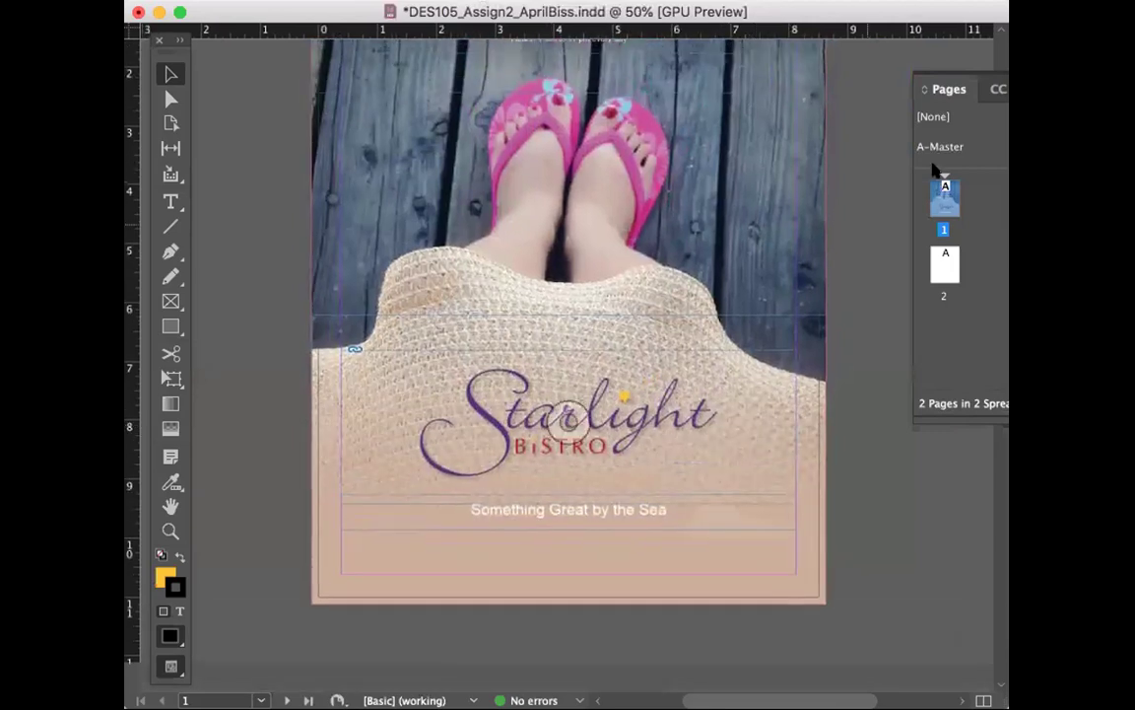
Step: Go to the blank page 2 and save the document
double_click(946, 261)
scroll(877, 212, "up", 5)
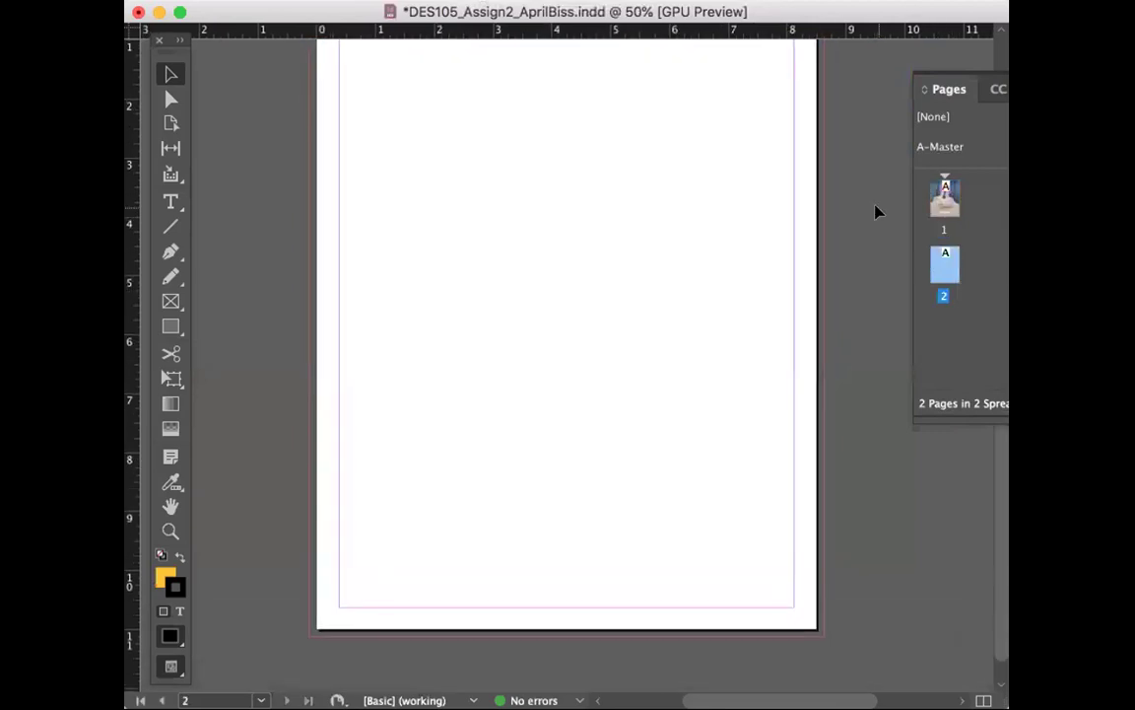
scroll(877, 212, "down", 3)
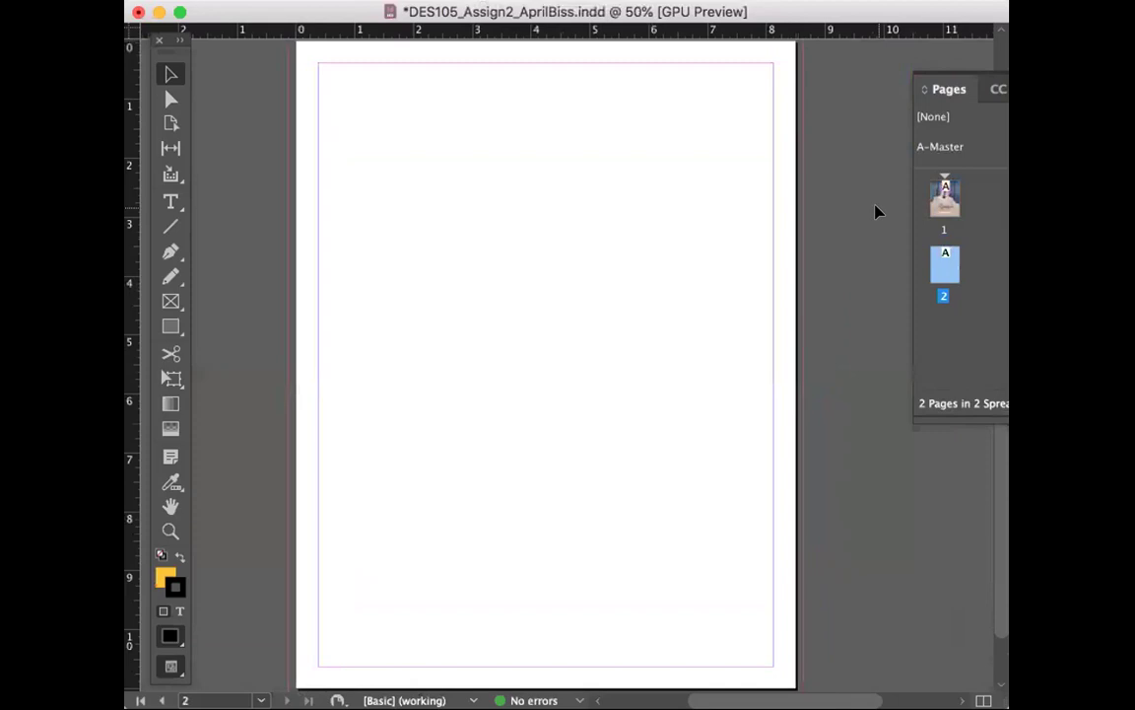
key("super+s")
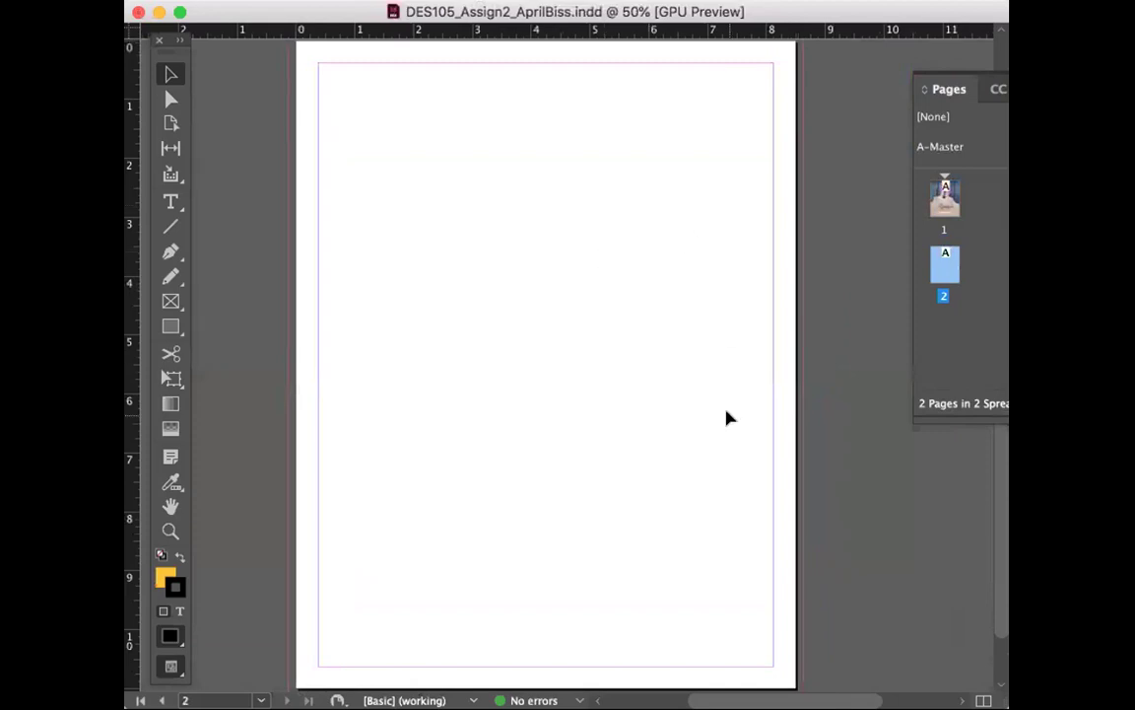
key("super+q")
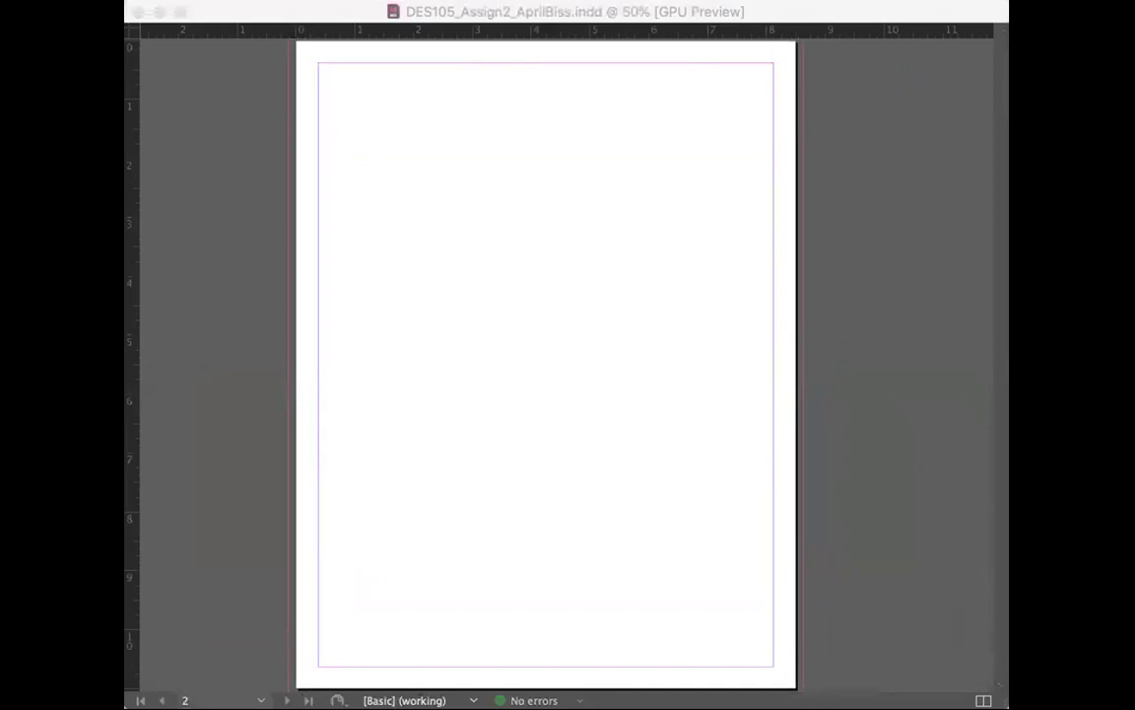
left_click(857, 14)
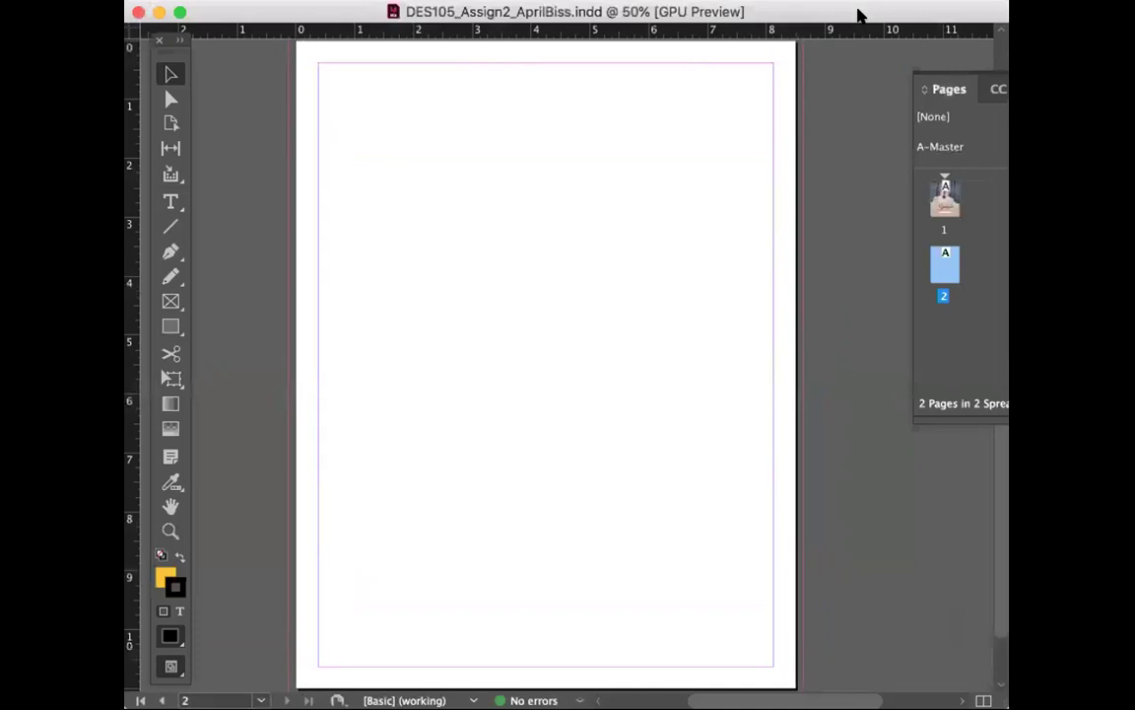
Step: Switch to Finder, look through the Starlight_Bistro folder's files, and open StarlightMenuText.docx
key("super+Tab")
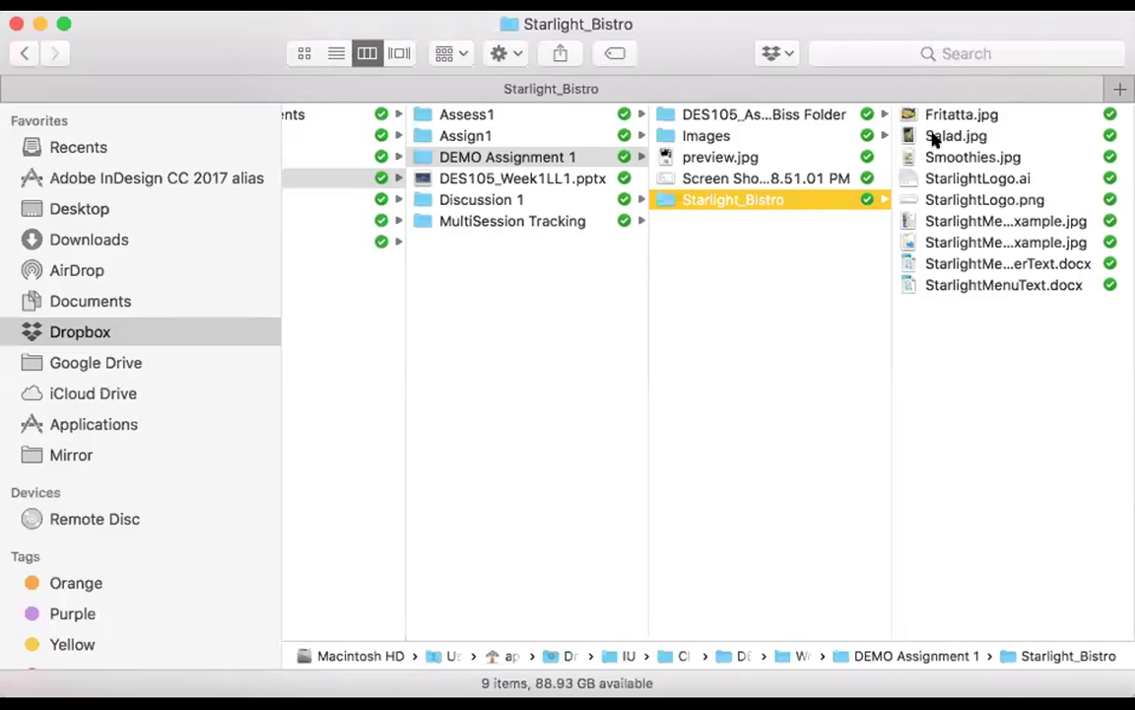
left_click(944, 114)
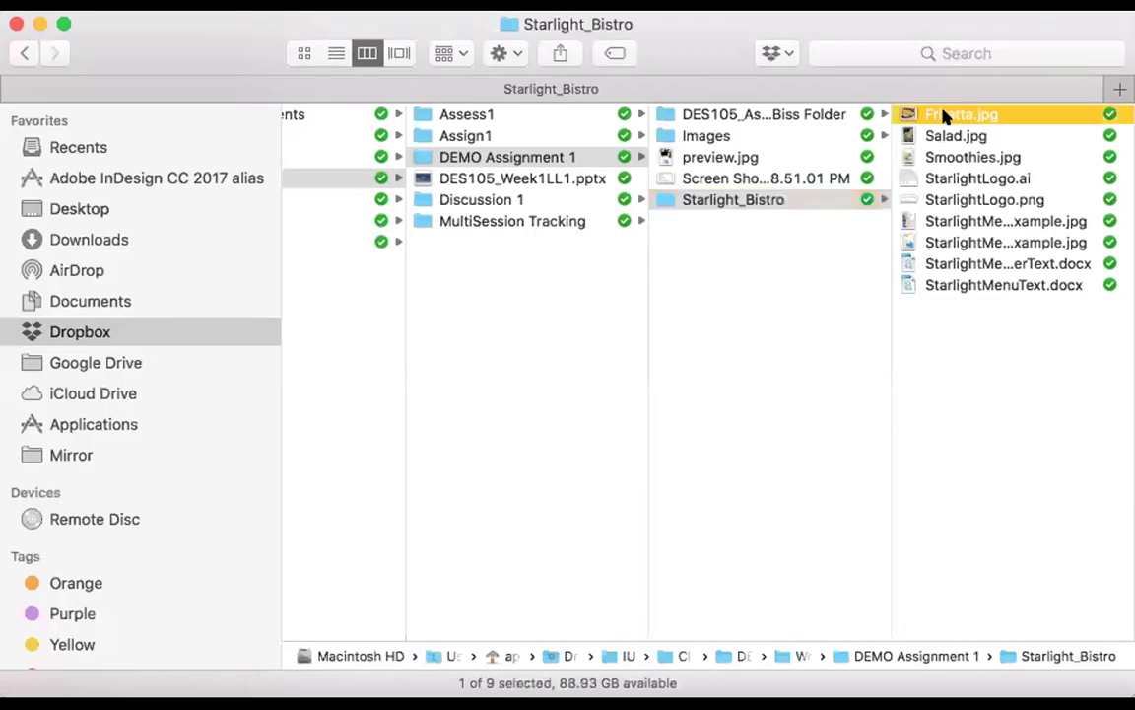
left_click(729, 135)
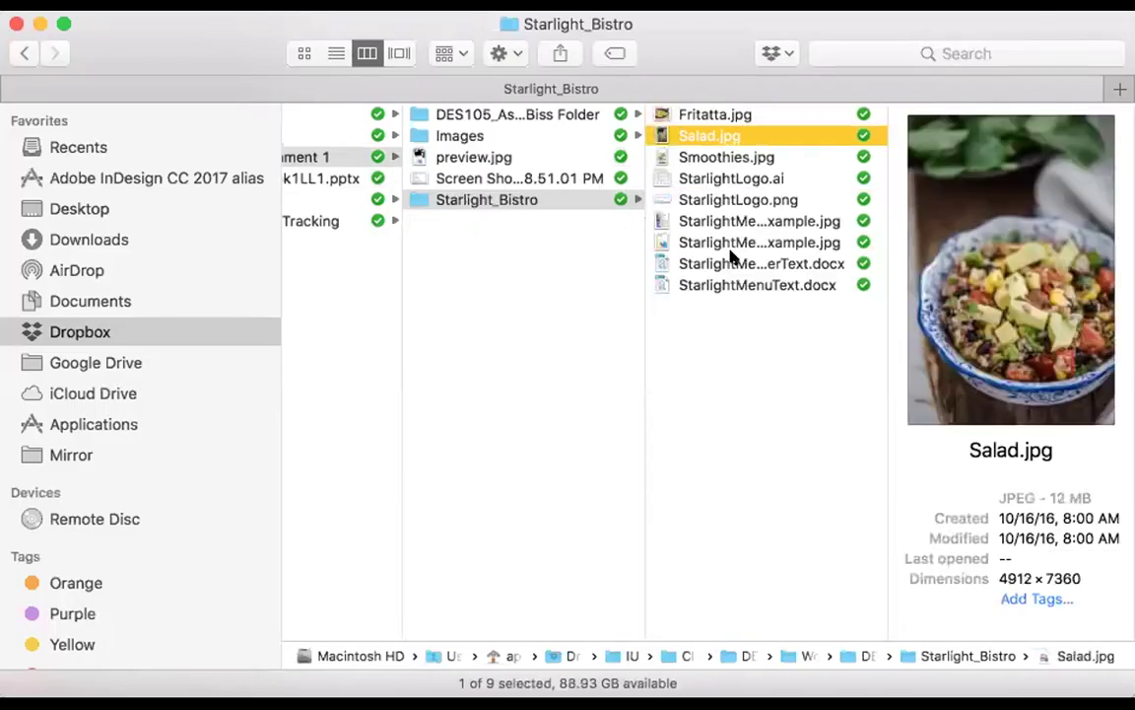
left_click(732, 258)
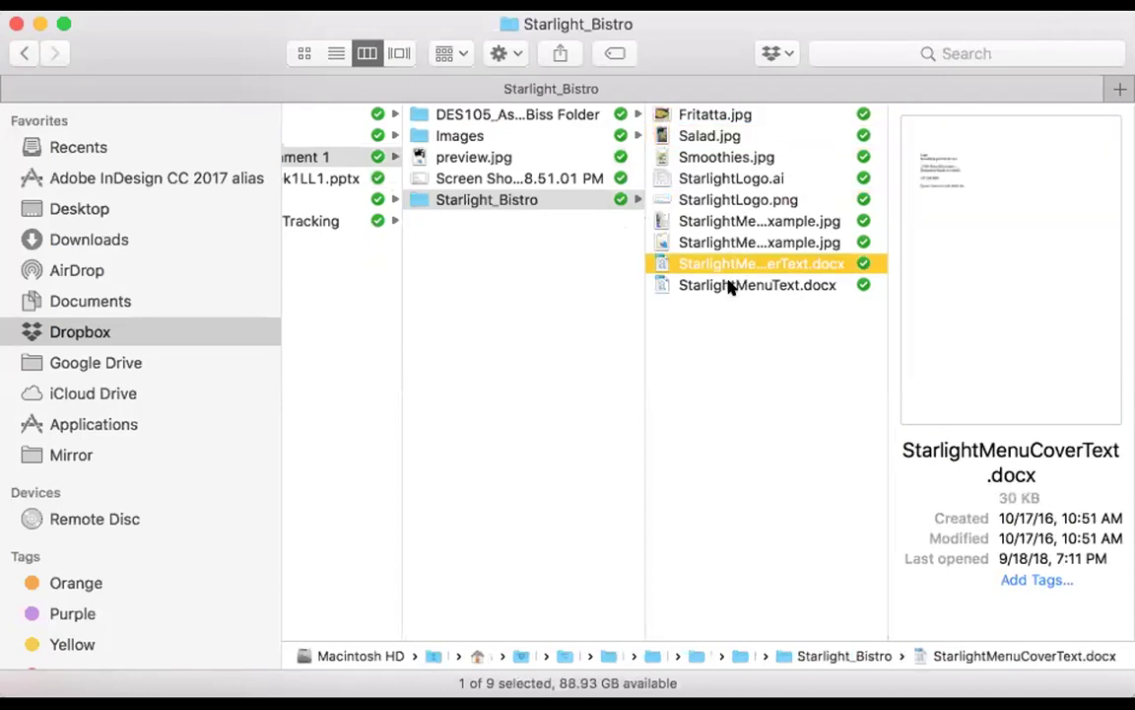
left_click(729, 285)
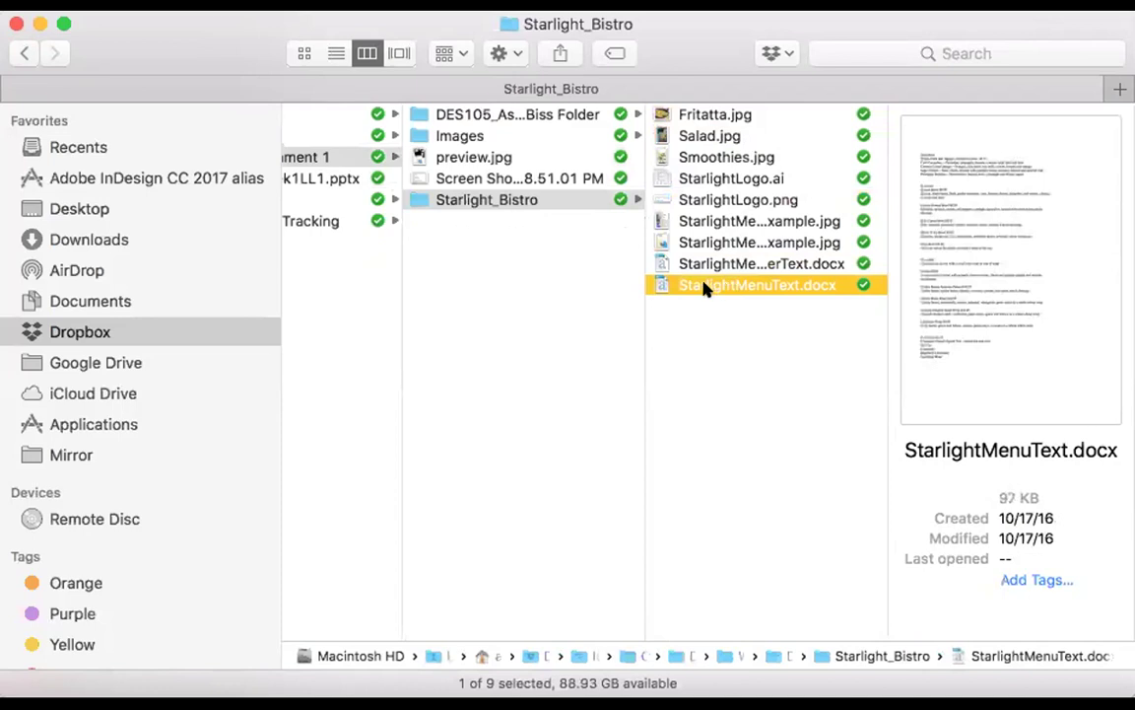
double_click(705, 285)
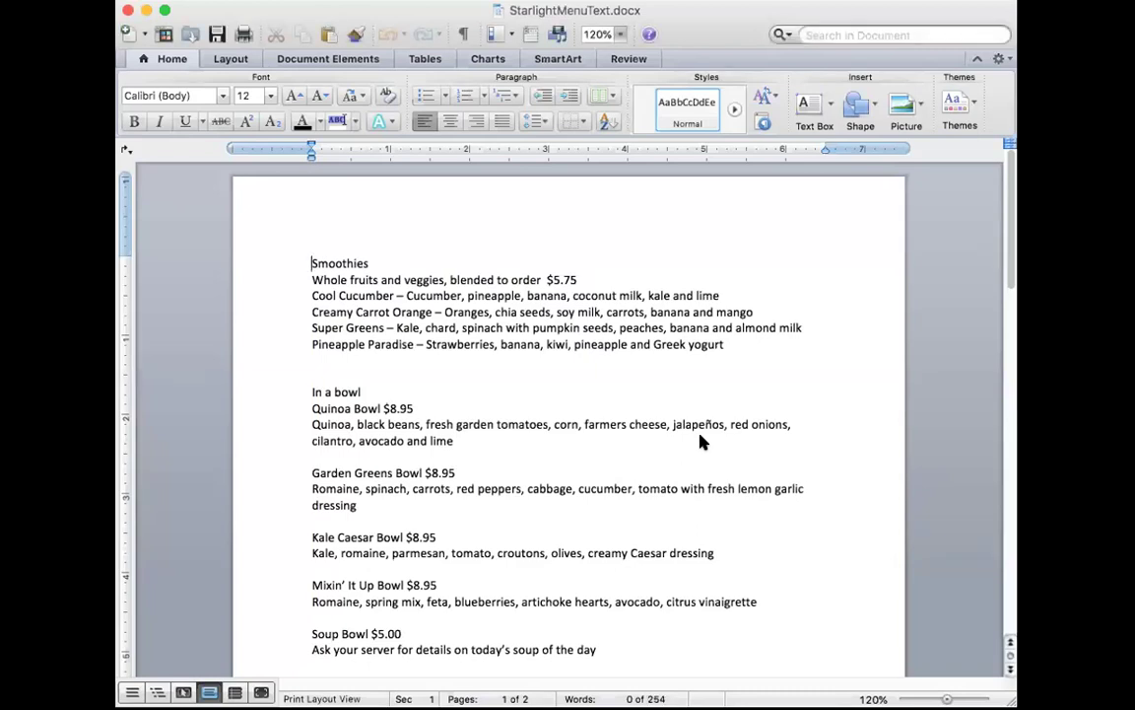
Step: Review the menu text through its last page and select everything from the final line up to the Smoothies heading
scroll(699, 440, "down", 3)
scroll(700, 440, "down", 12)
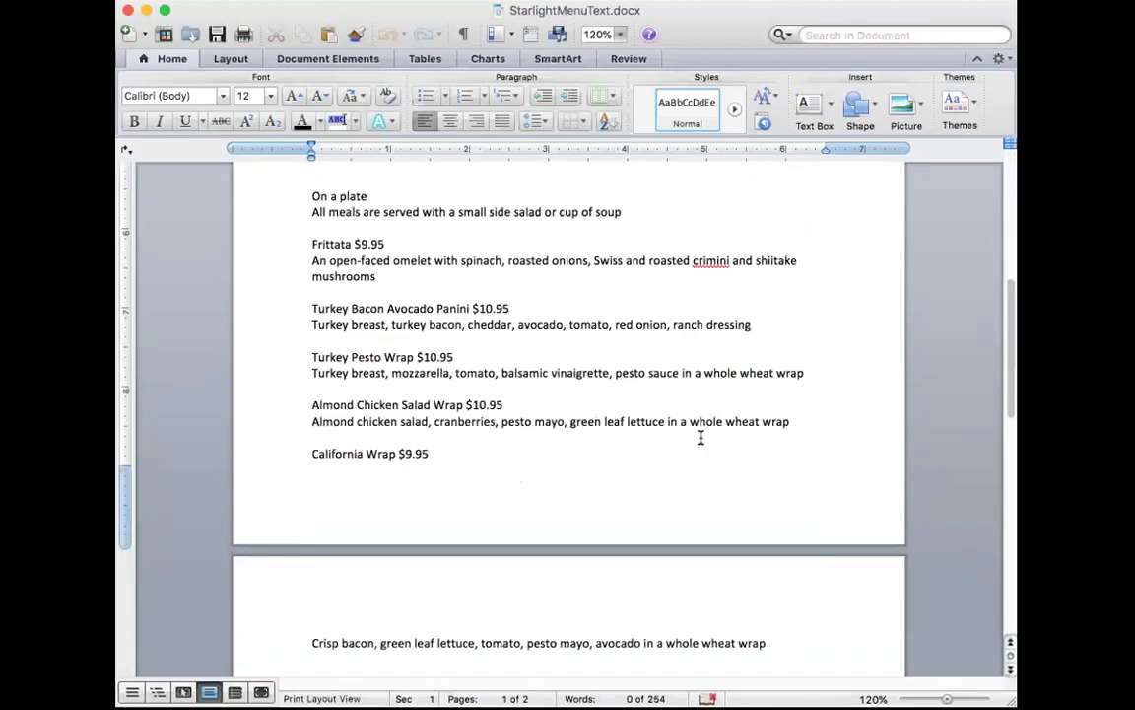
scroll(601, 425, "down", 5)
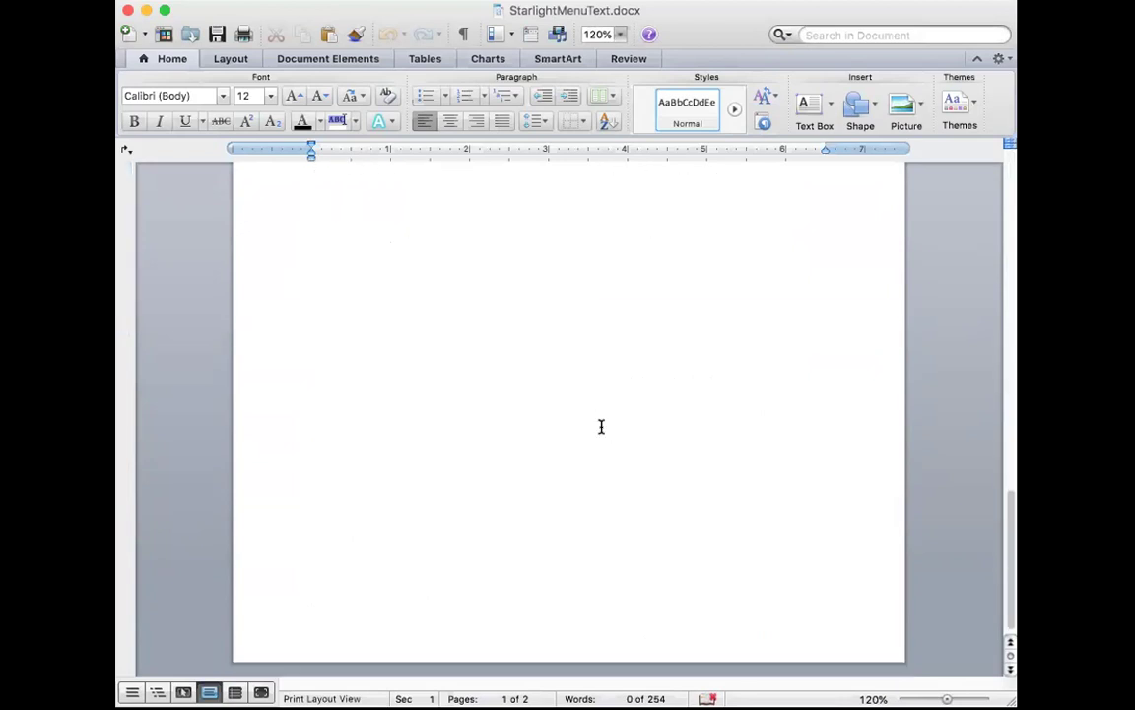
scroll(600, 426, "up", 4)
left_click(419, 449)
left_click_drag(420, 449, 280, 246)
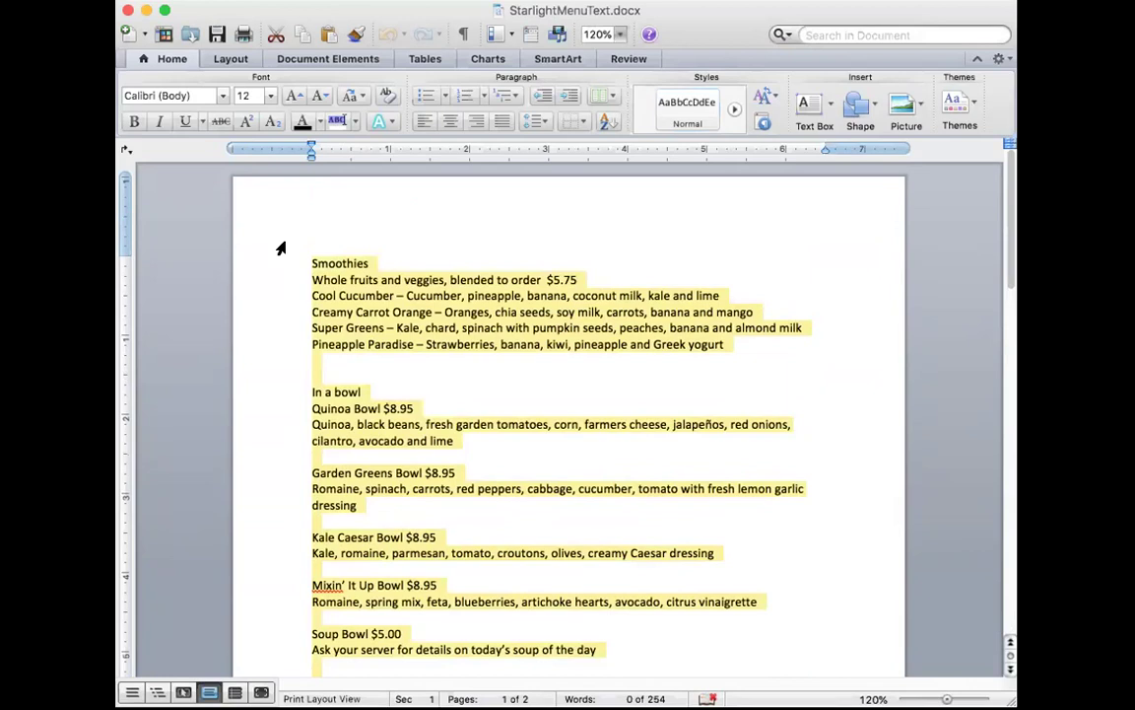
Step: Select the entire contents of StarlightMenuText.docx and copy them to the clipboard
left_click(241, 0)
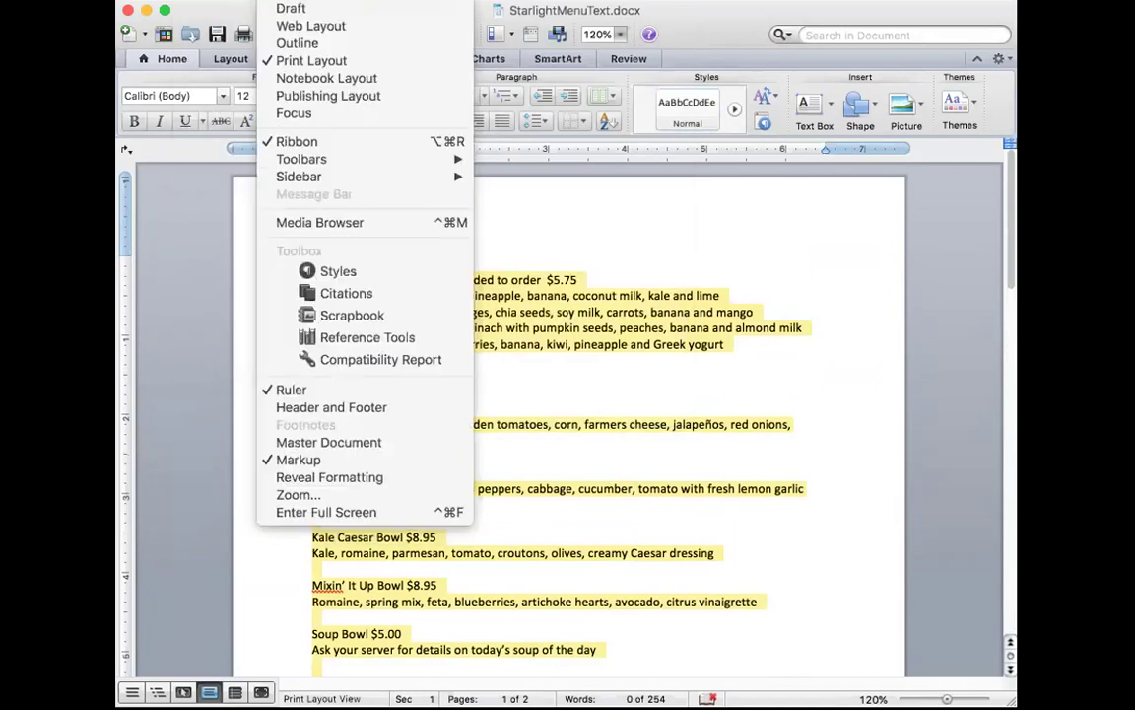
key("Escape")
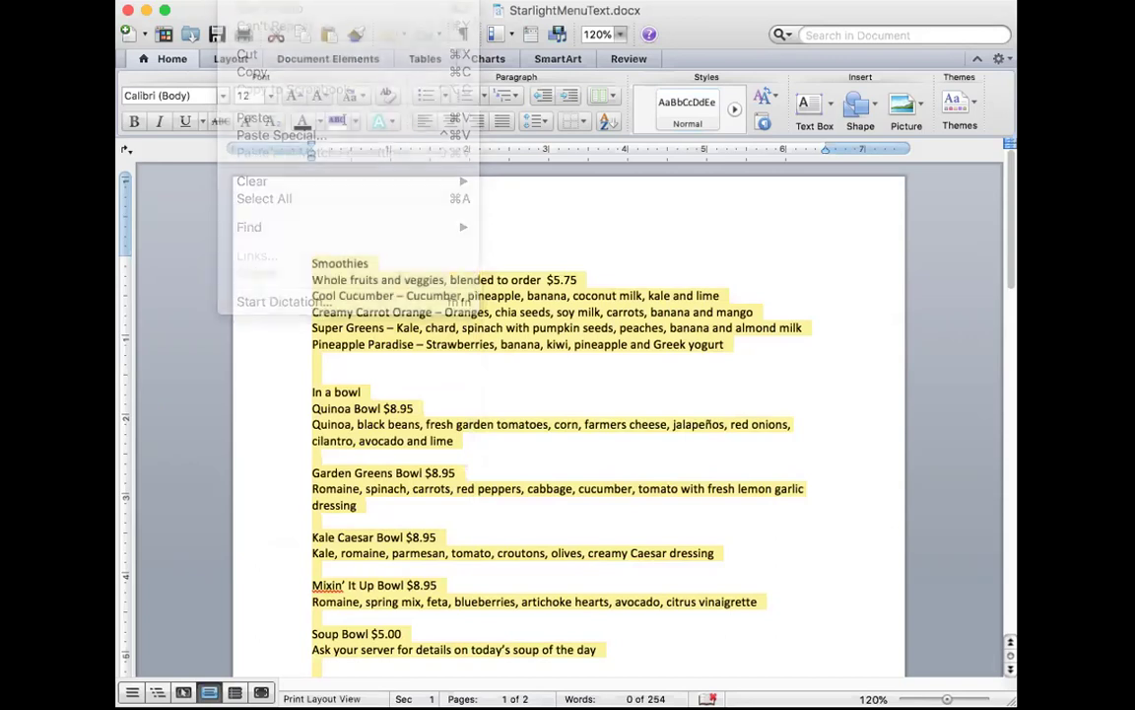
left_click(400, 380)
key("super+a")
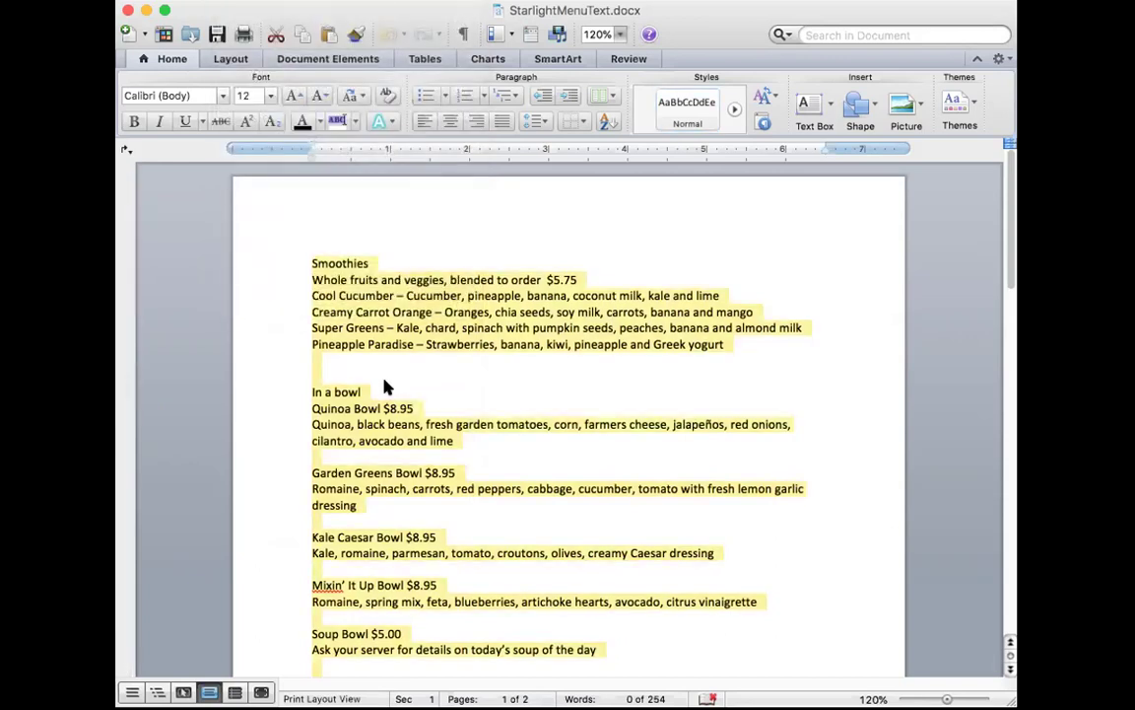
left_click(244, 10)
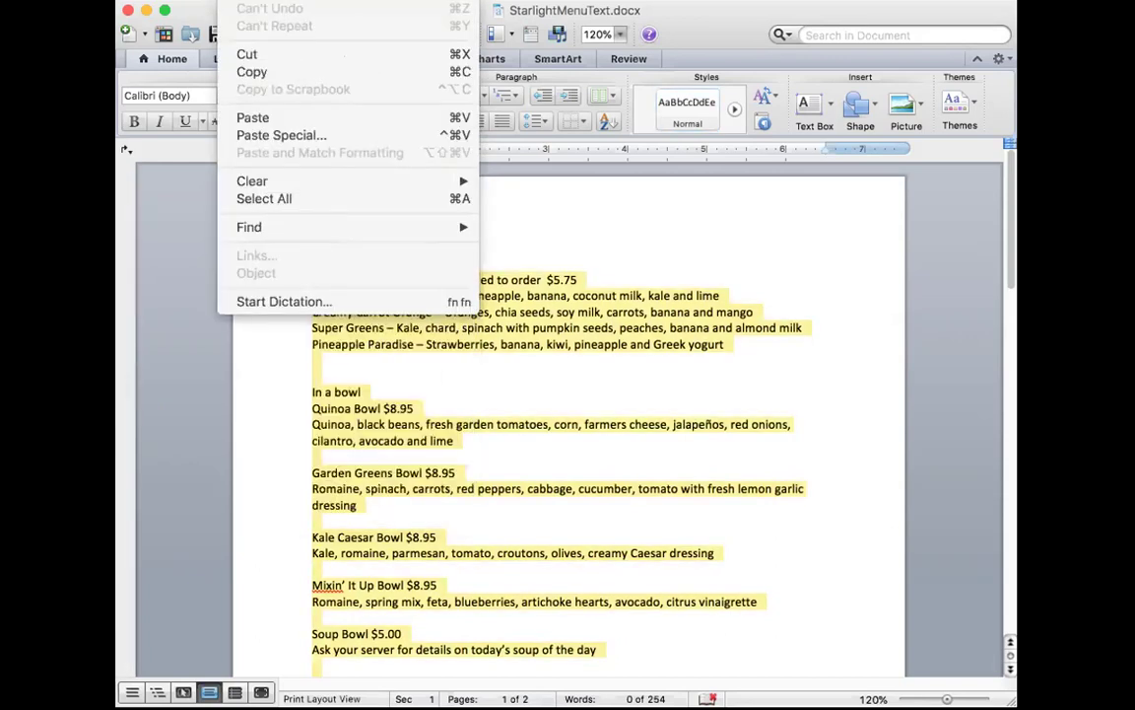
mouse_move(280, 5)
mouse_move(327, 5)
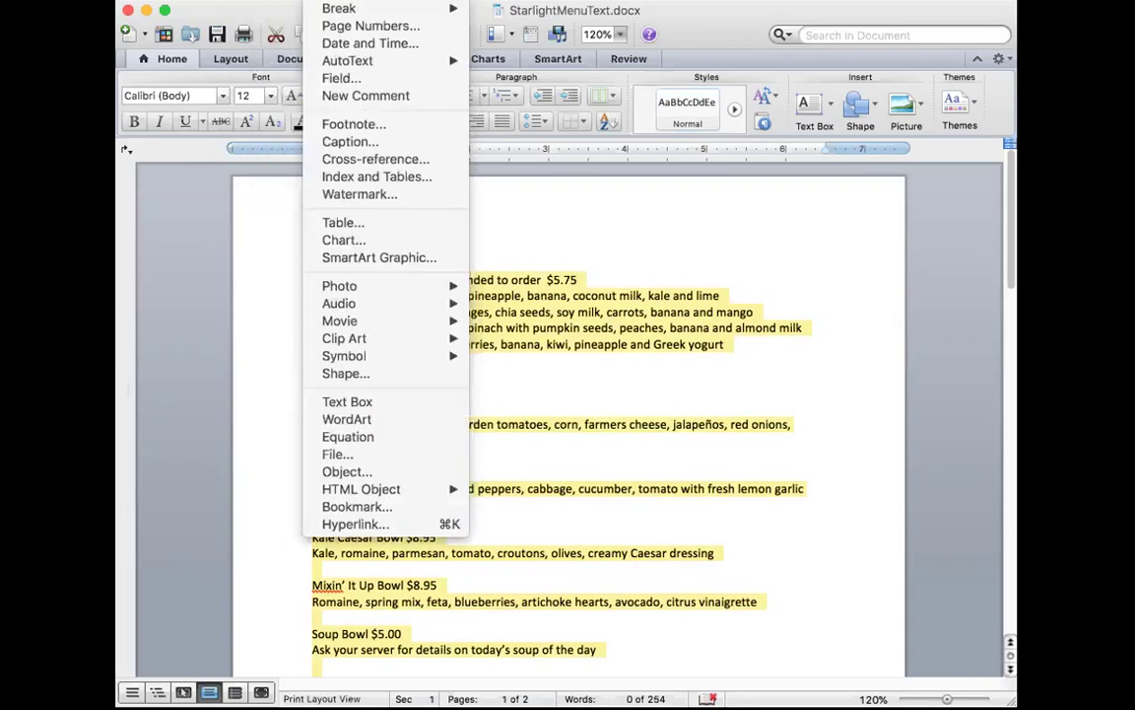
mouse_move(379, 5)
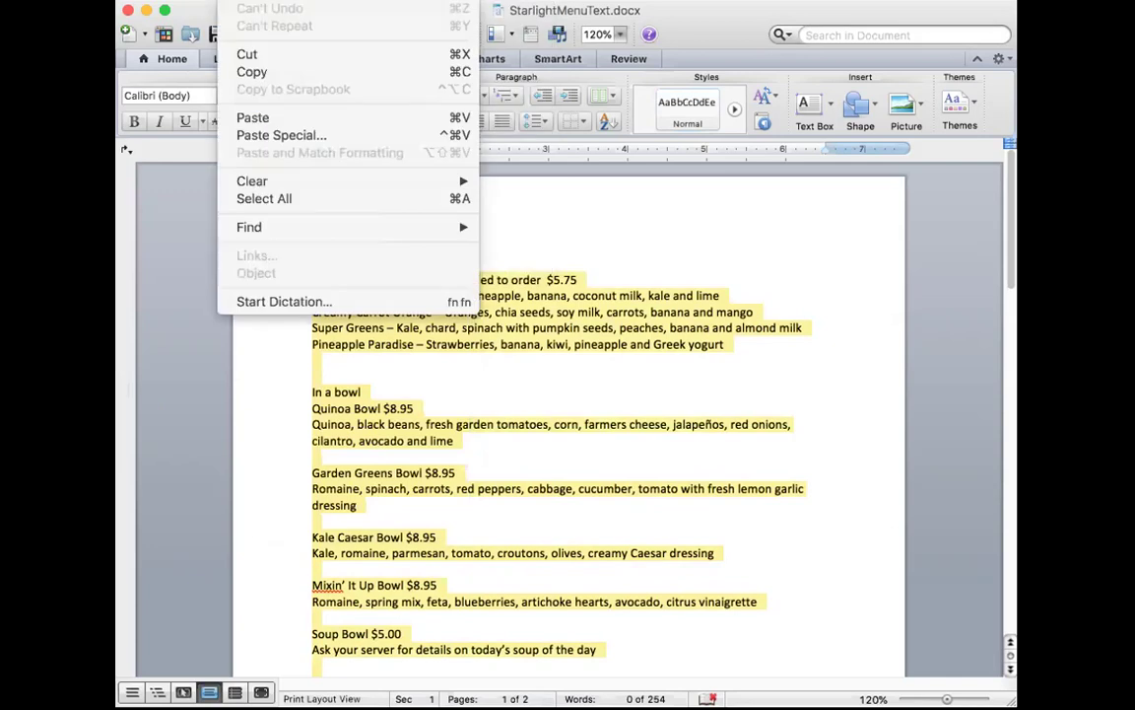
mouse_move(202, 4)
left_click(202, 5)
left_click(241, 5)
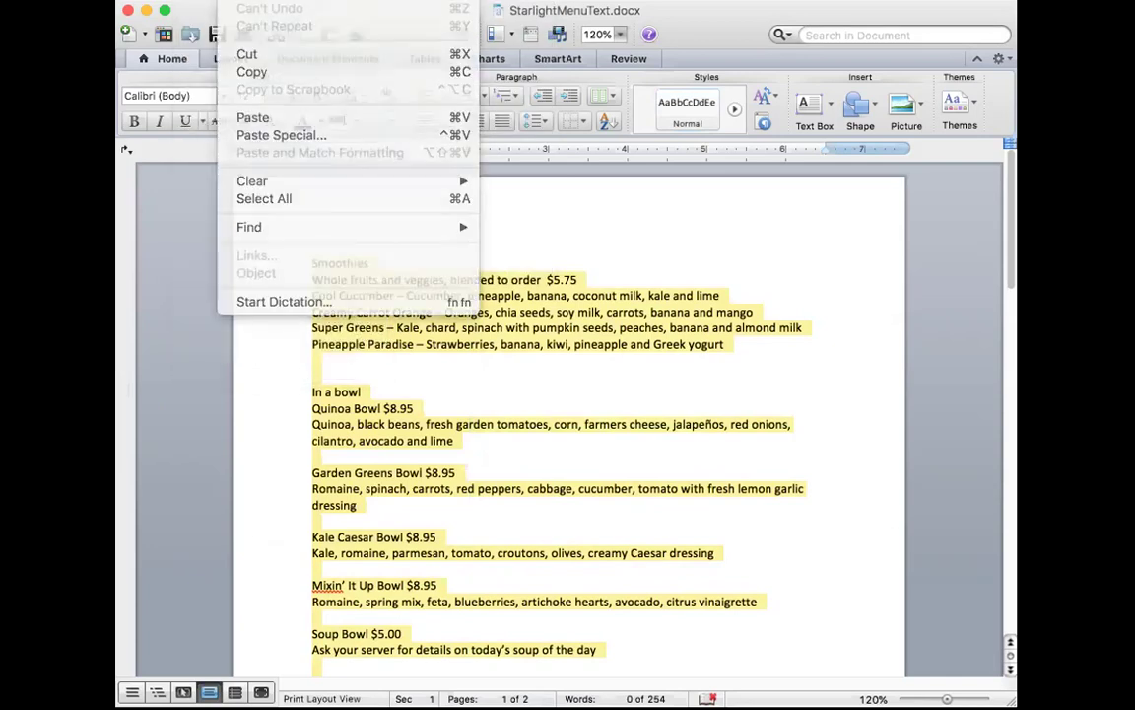
key("Escape")
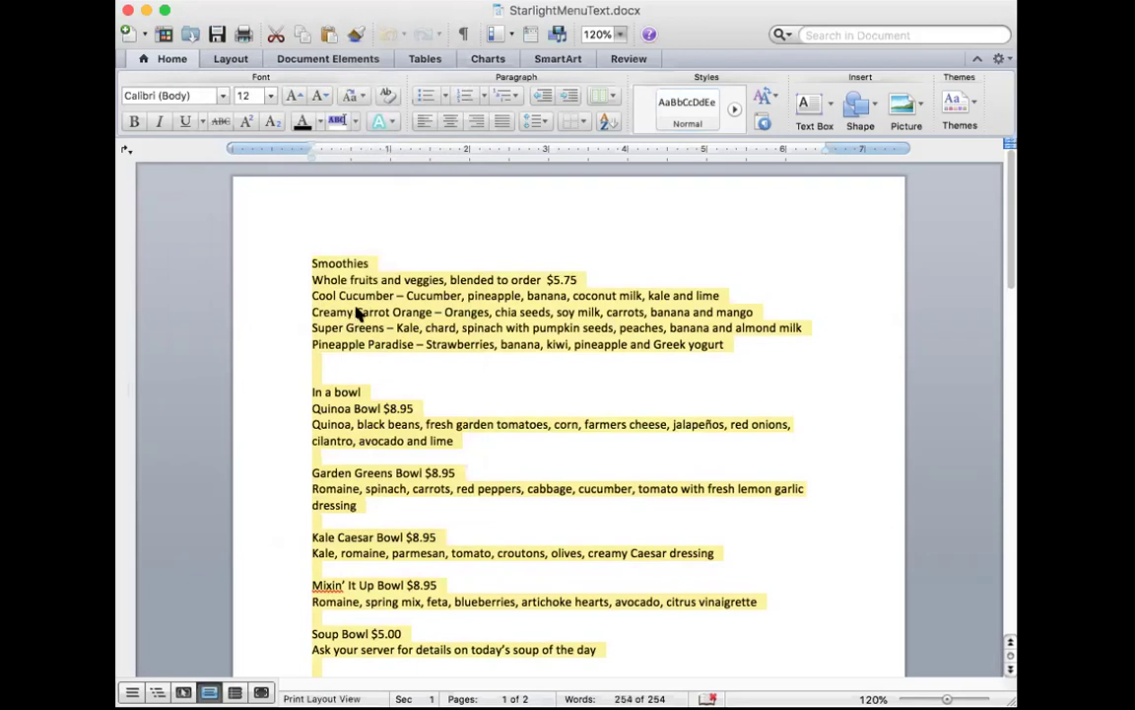
left_click(241, 5)
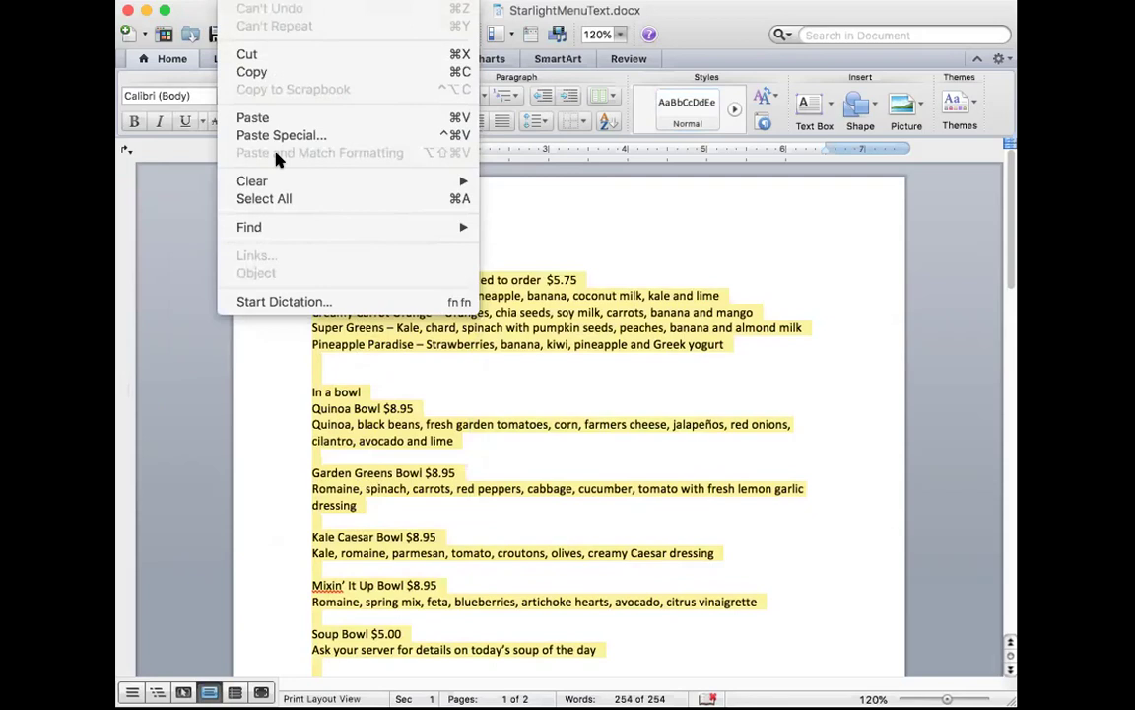
left_click(261, 77)
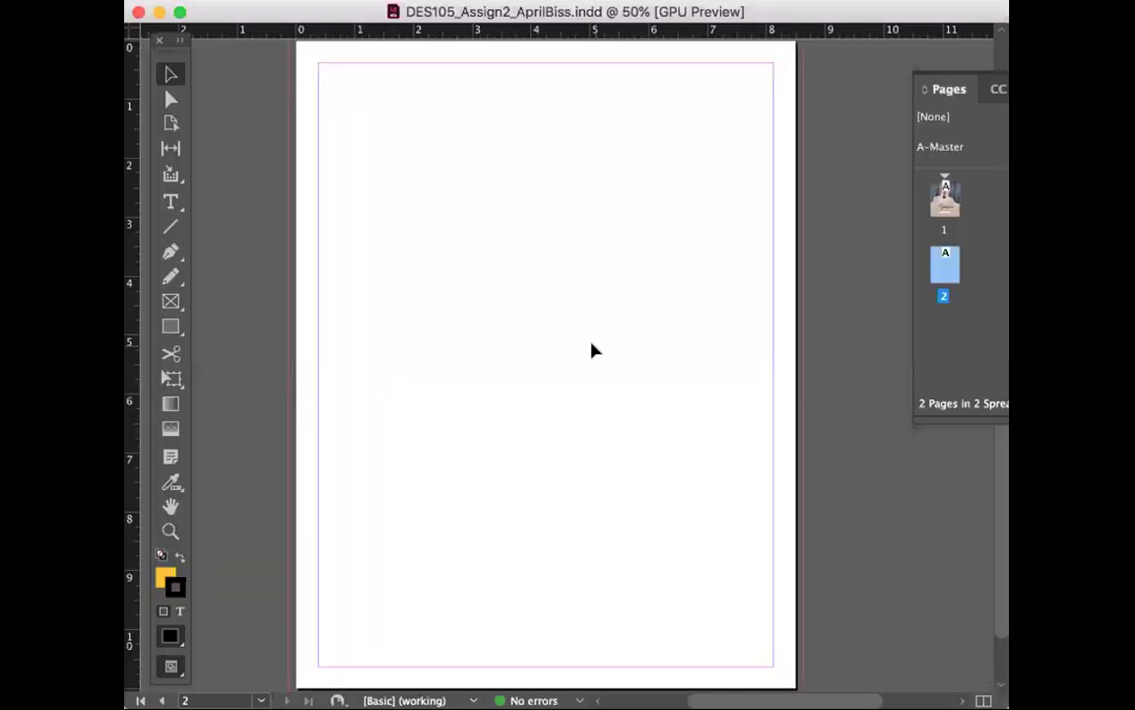
Step: Back in InDesign, draw a text frame filling page 2's margin area and paste the copied menu text into it
left_click(169, 202)
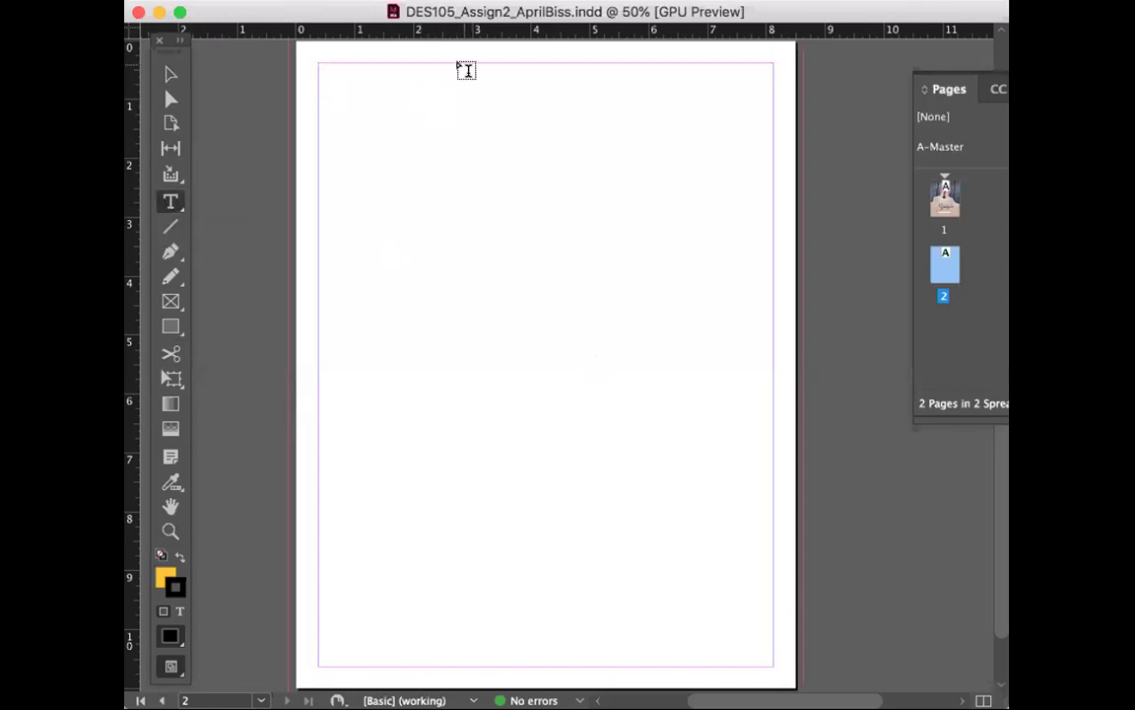
left_click_drag(319, 65, 775, 666)
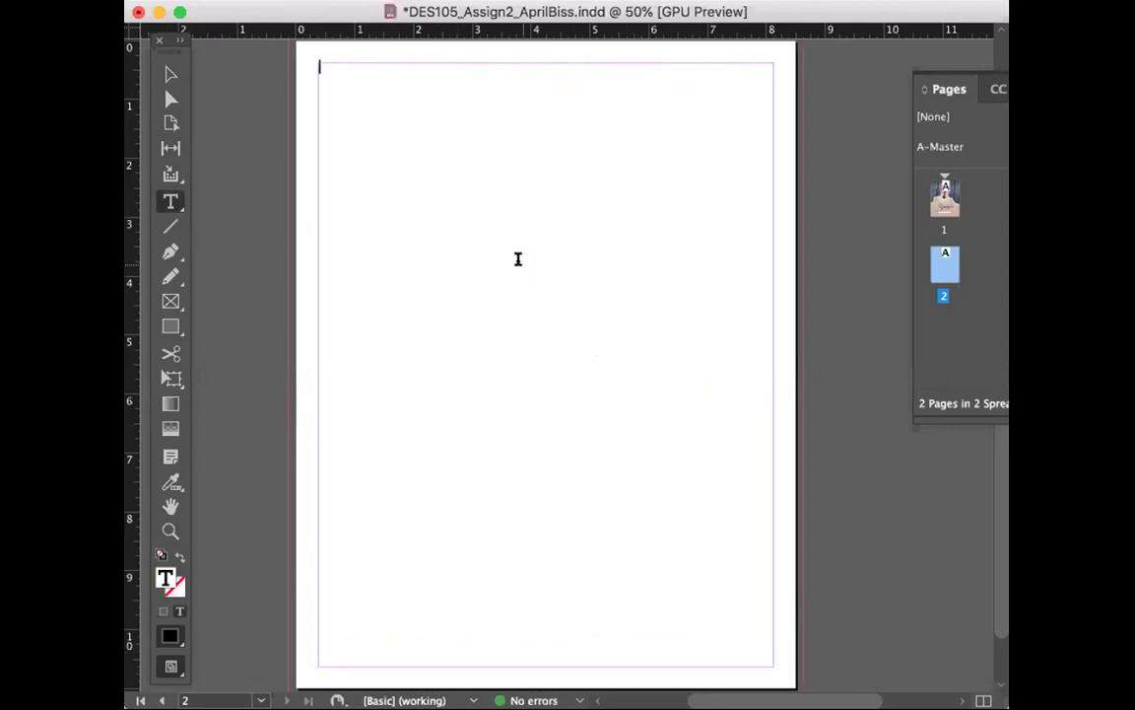
key("super+v")
left_click(338, 1)
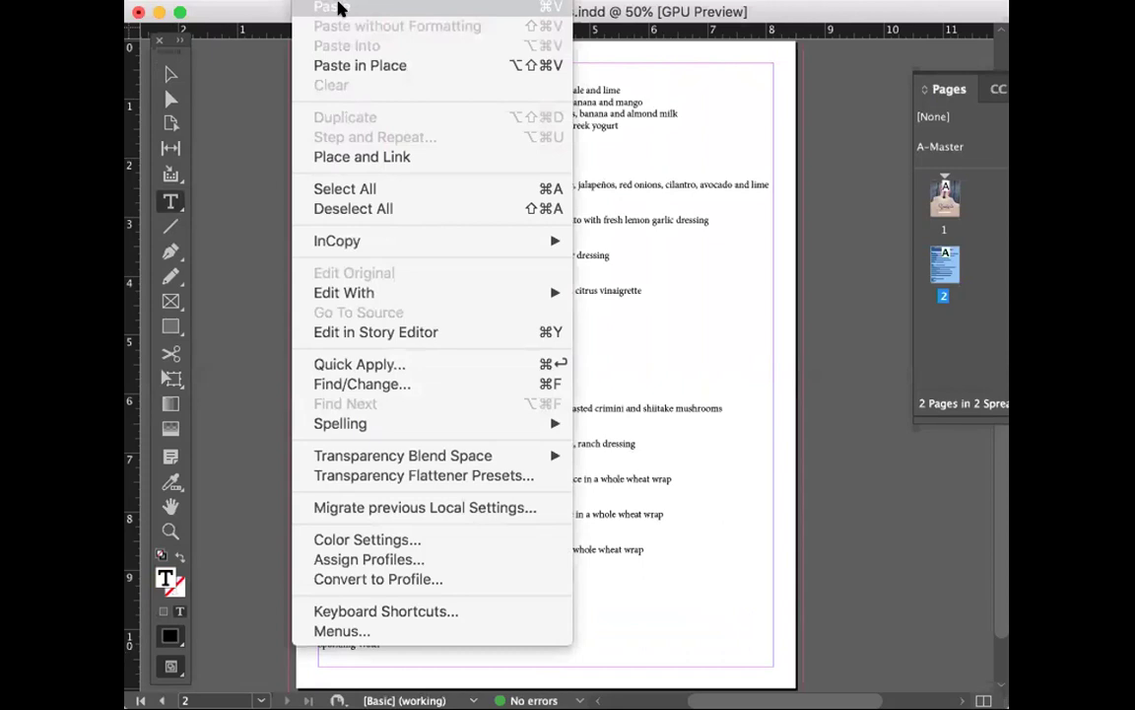
left_click(241, 115)
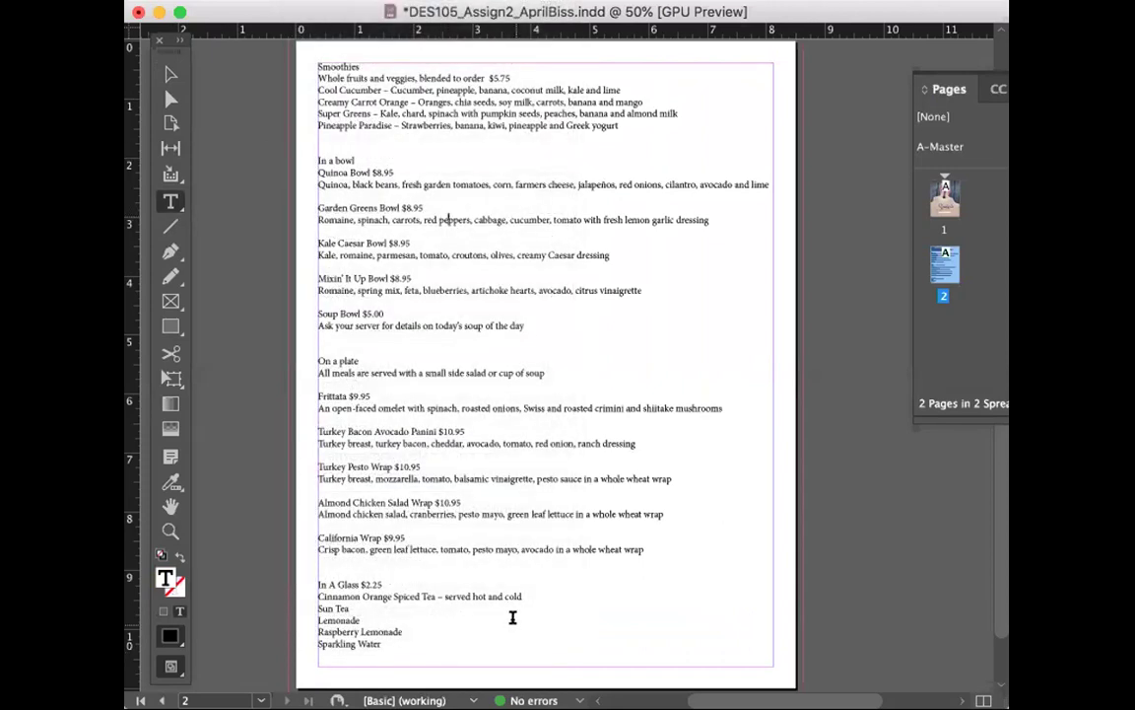
left_click_drag(403, 641, 268, 54)
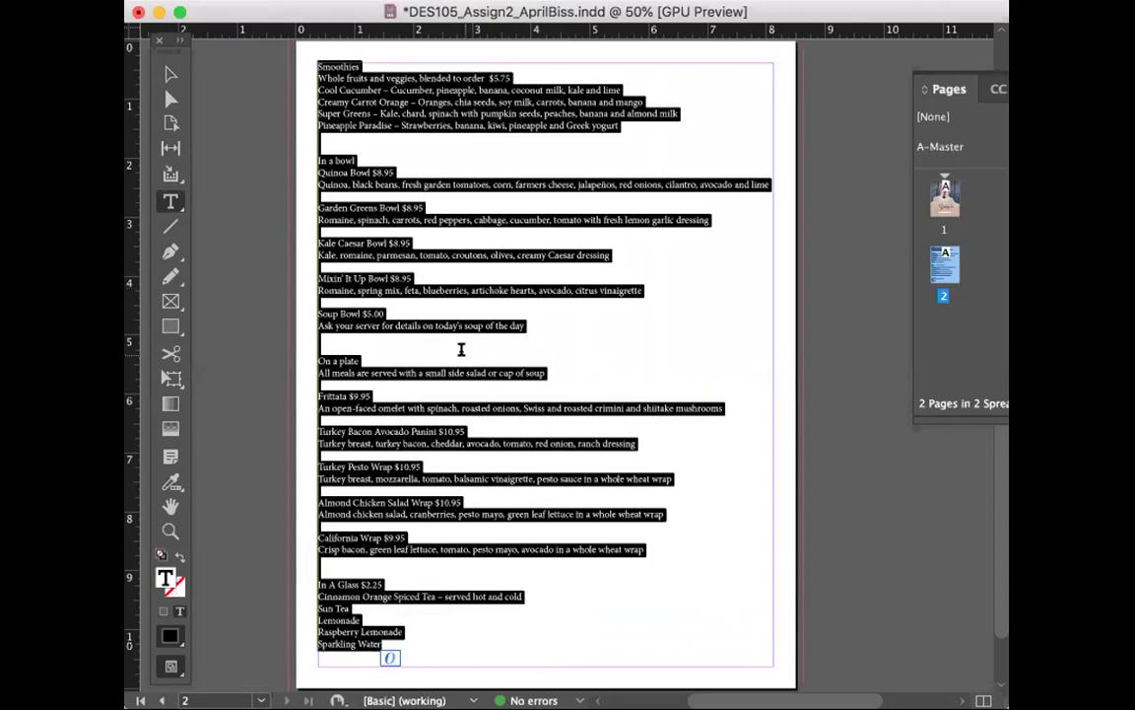
left_click(487, 502)
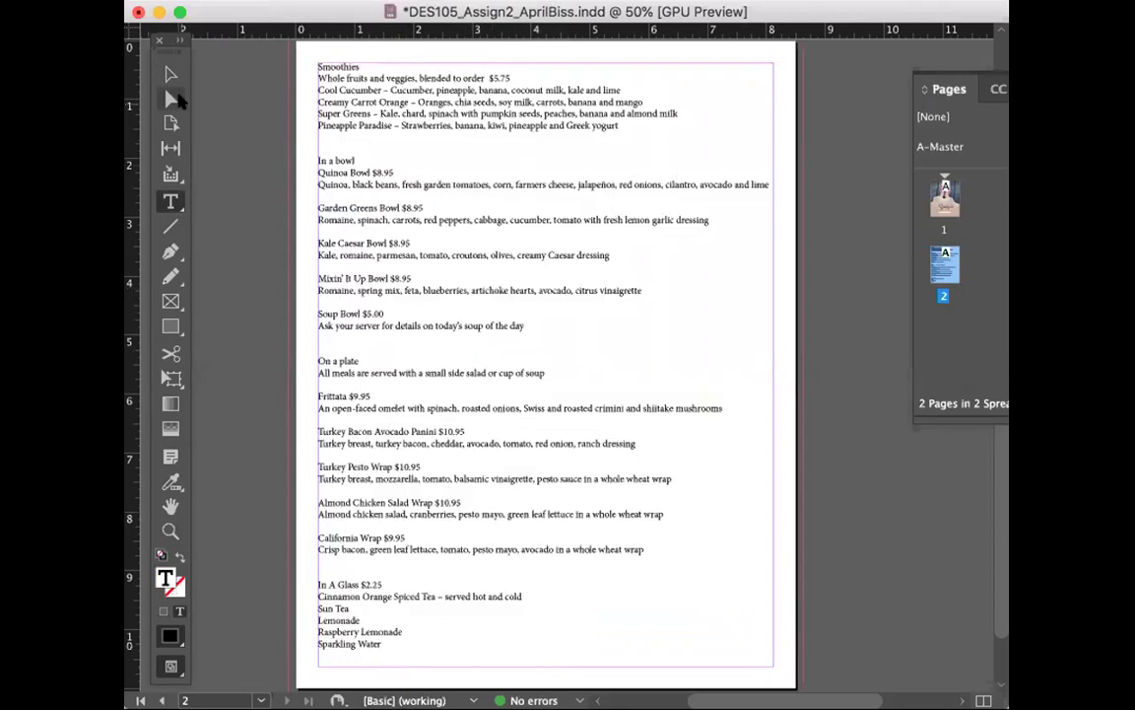
Step: Narrow the menu text frame from its left edge so it fills only the right half of page 2's margin area, and deselect it
left_click(170, 72)
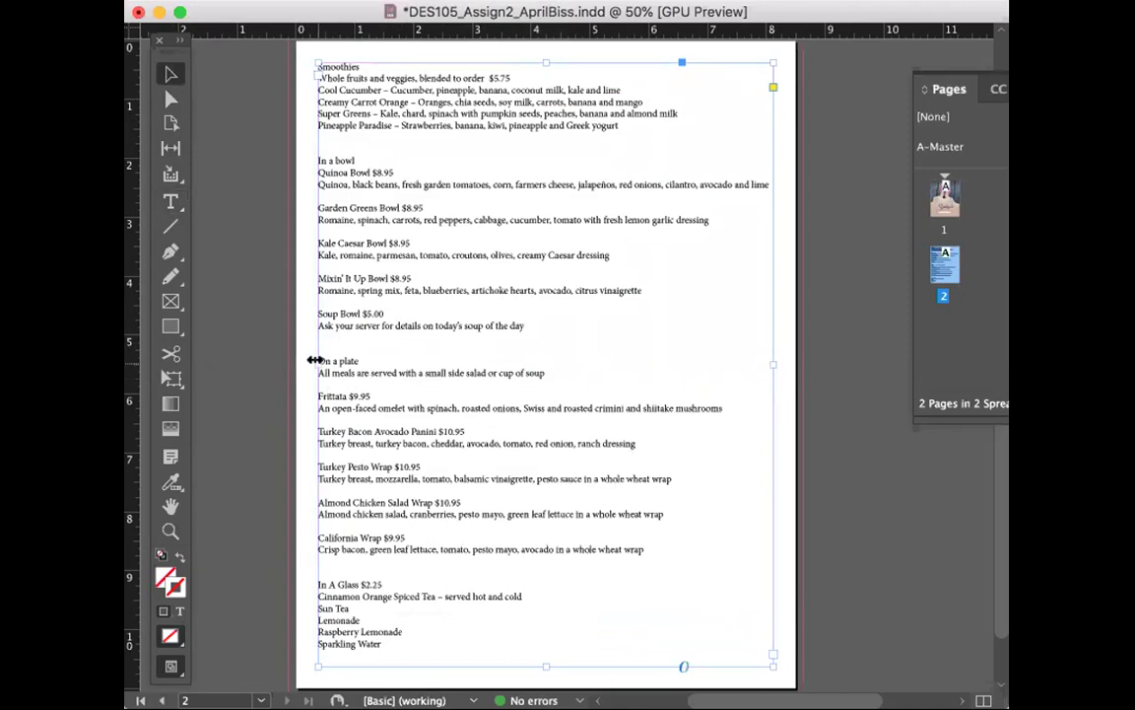
left_click_drag(315, 360, 497, 357)
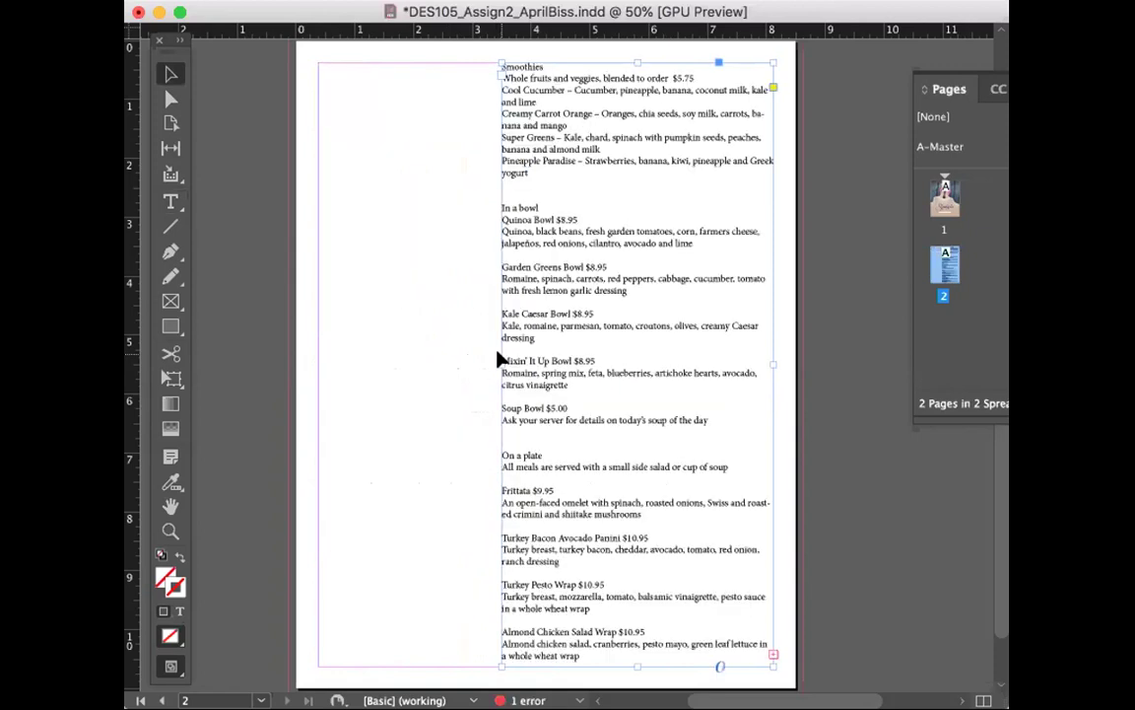
left_click(483, 365)
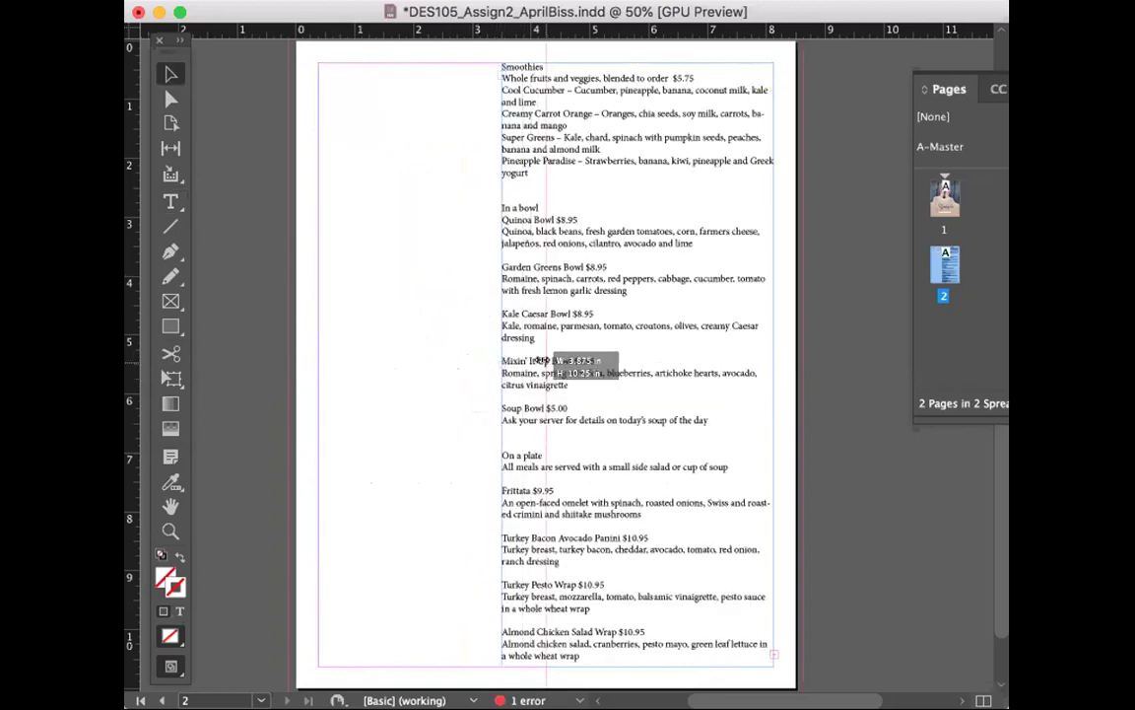
left_click_drag(502, 361, 549, 362)
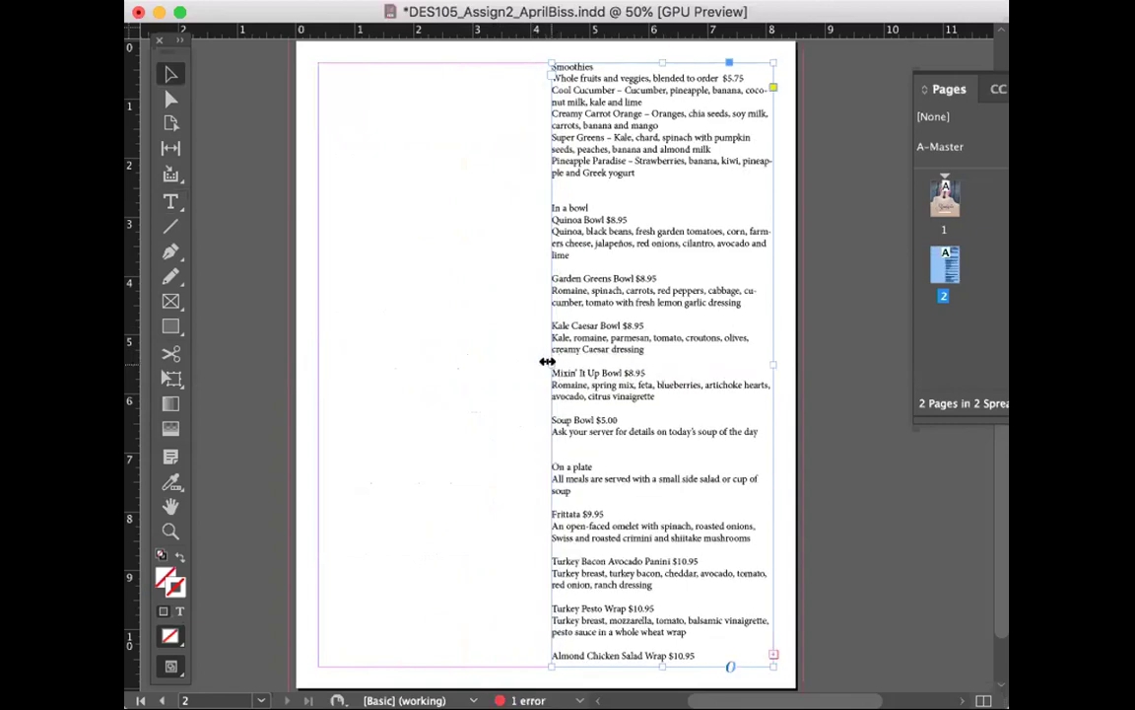
left_click(387, 101)
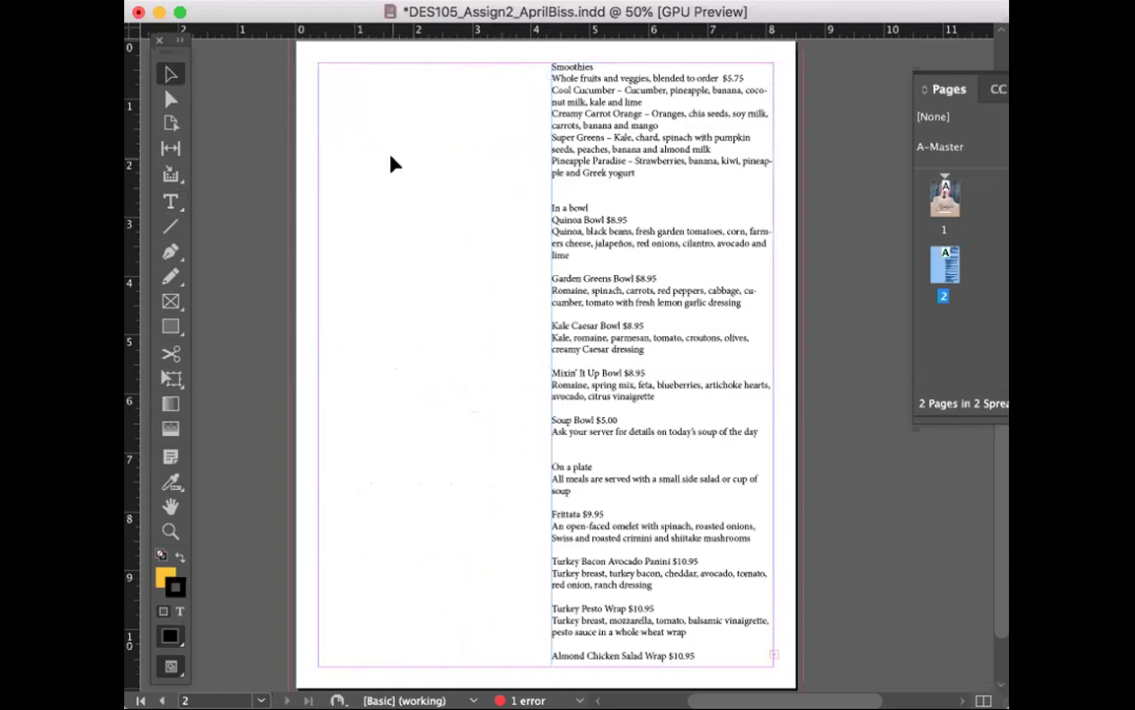
Step: Save the document, widen the menu text frame by moving its left edge to about 3 inches, and deselect it
key("super+s")
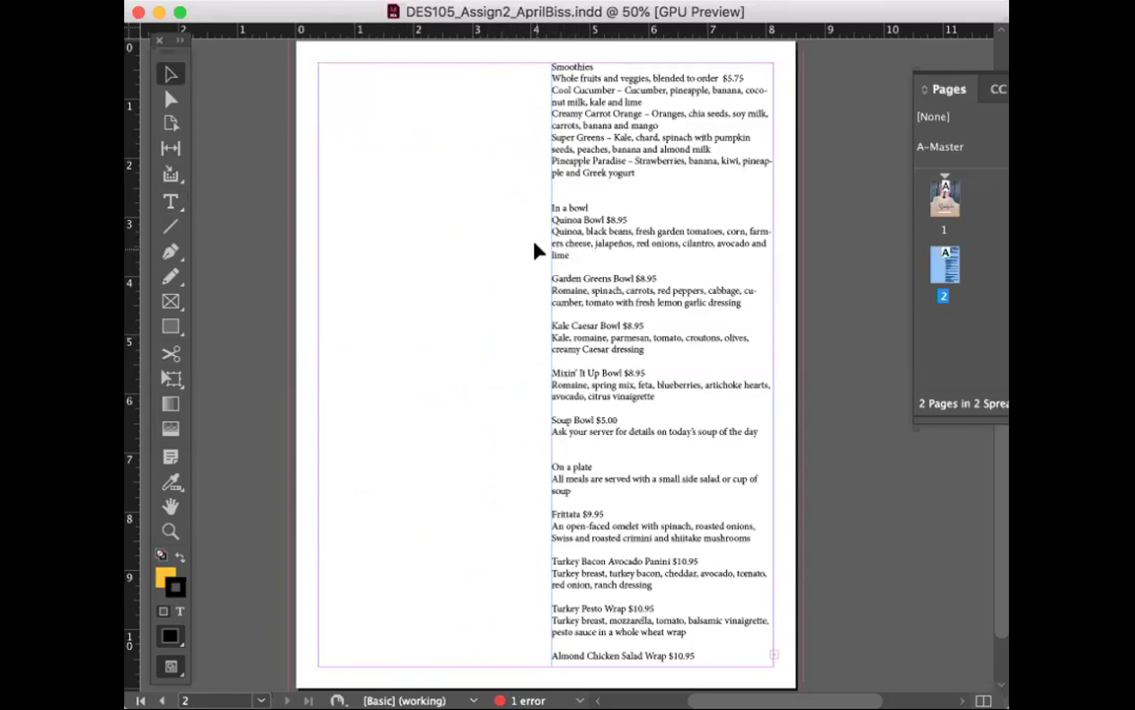
left_click(662, 283)
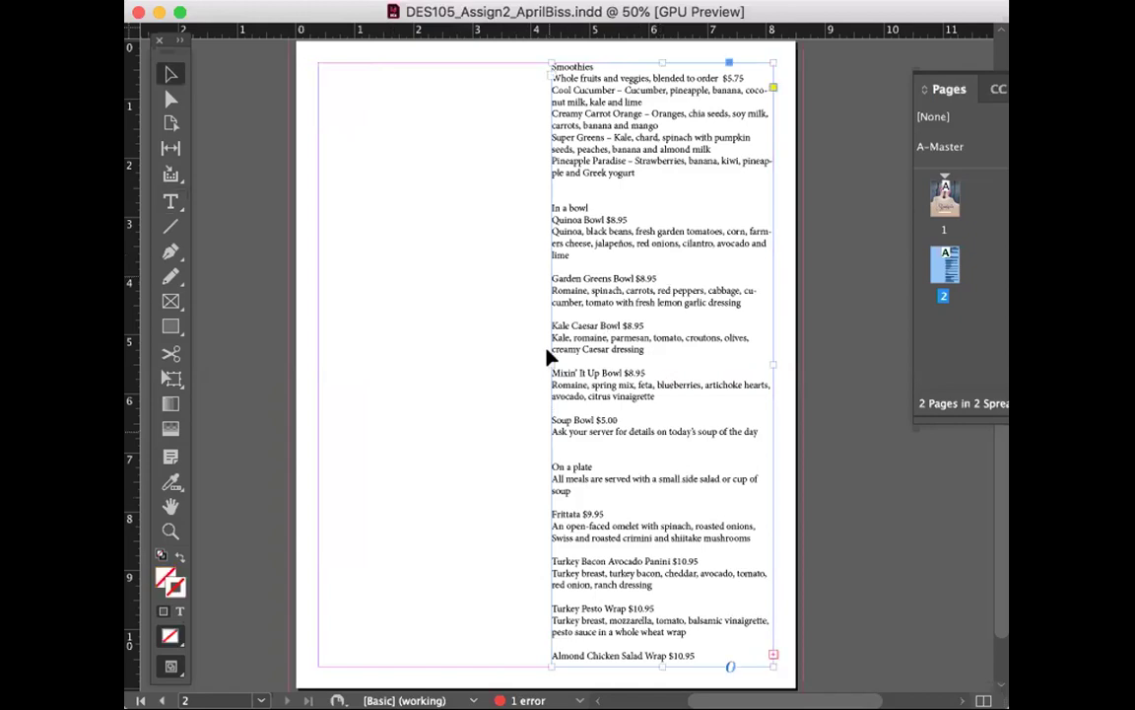
left_click_drag(547, 361, 470, 362)
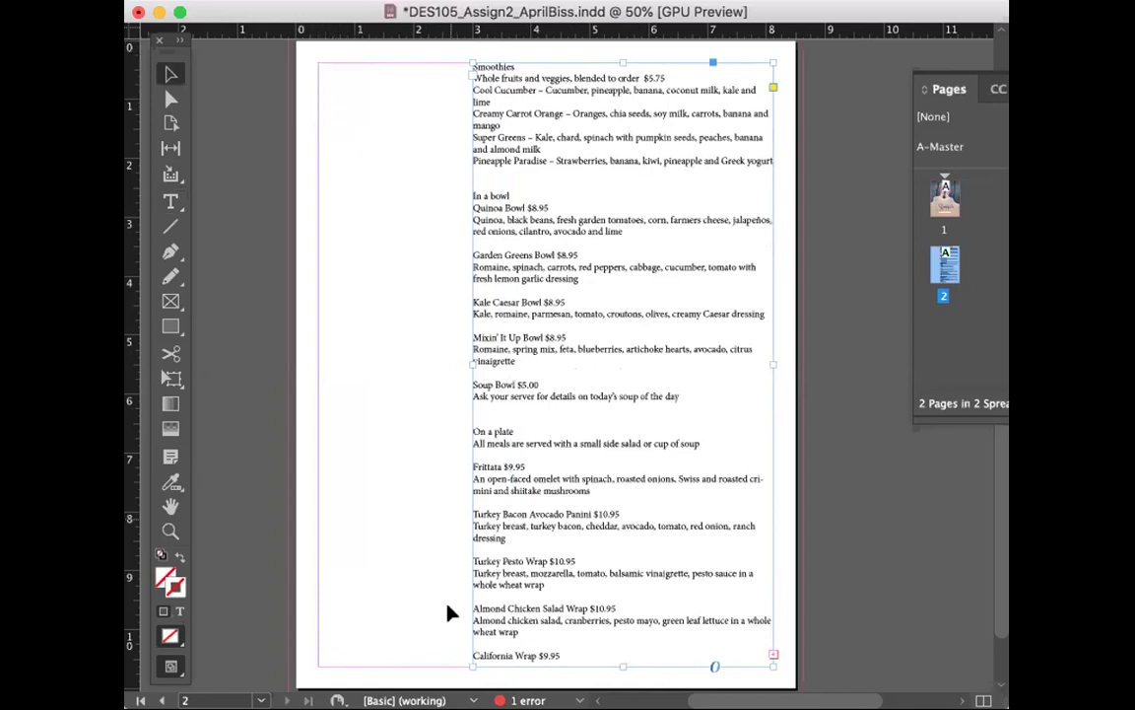
left_click(438, 151)
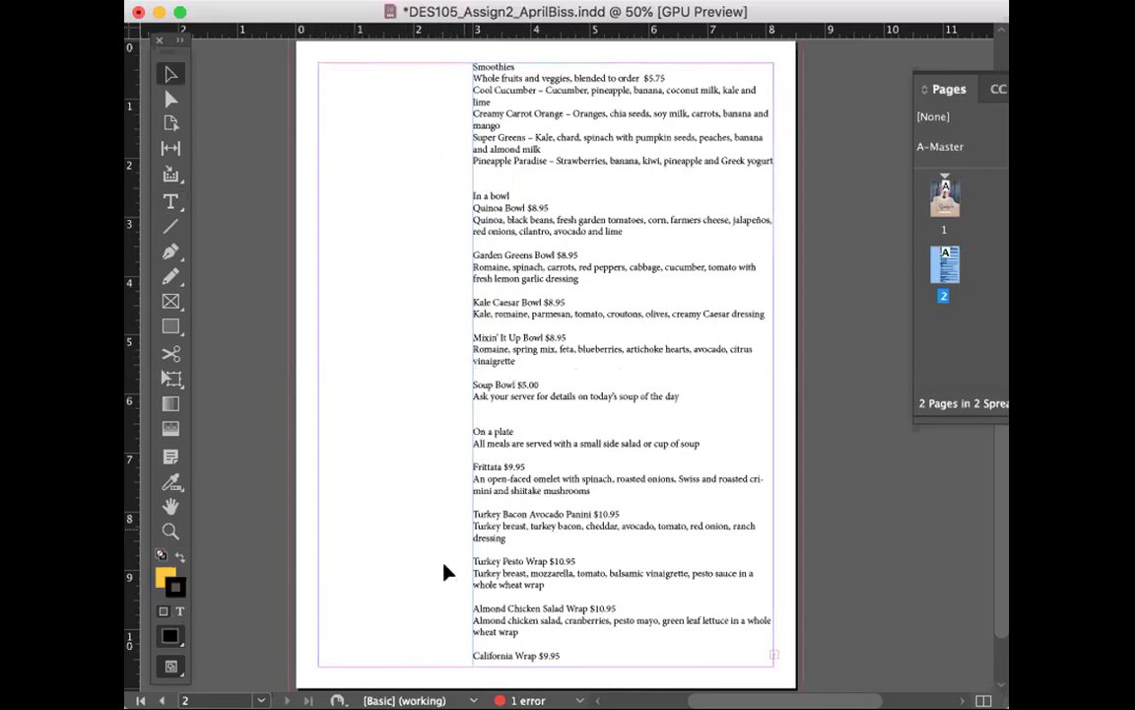
Step: Try the menu text frame's left edge at about 5.5 inches and at about 3.2 inches, and deselect it
left_click(469, 363)
mouse_move(471, 362)
left_mouse_down()
mouse_move(535, 365)
mouse_move(636, 340)
mouse_move(642, 326)
mouse_move(616, 360)
mouse_move(591, 351)
mouse_move(619, 363)
left_mouse_up()
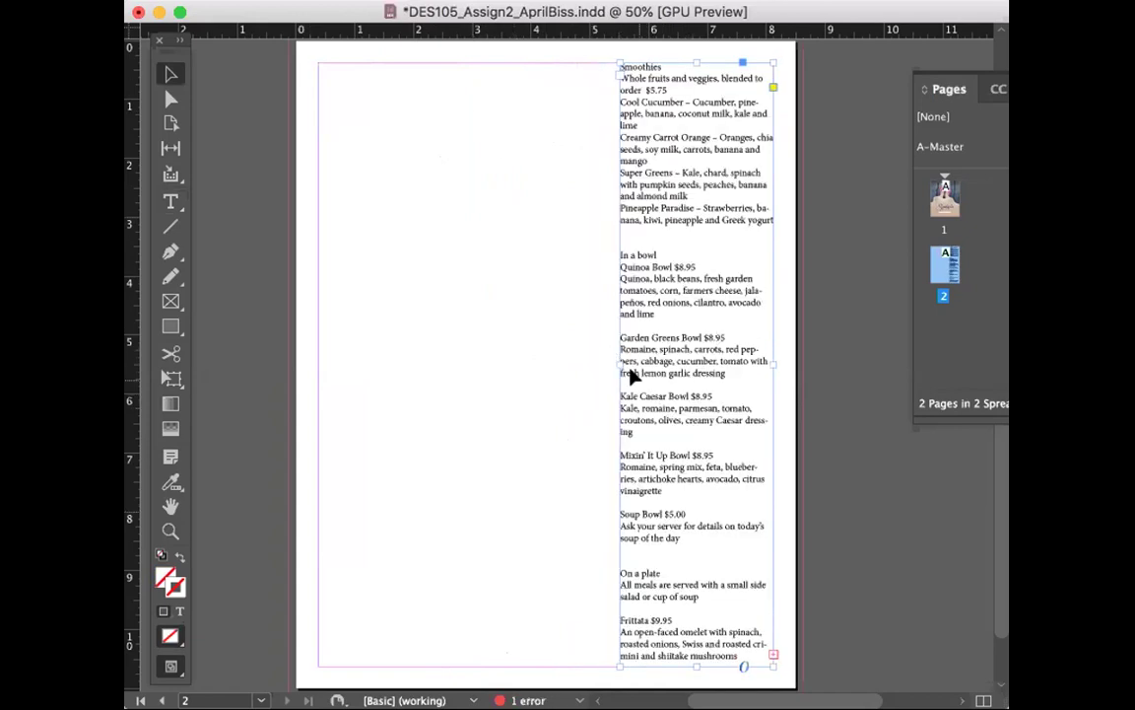
left_click_drag(615, 361, 484, 360)
left_click(356, 157)
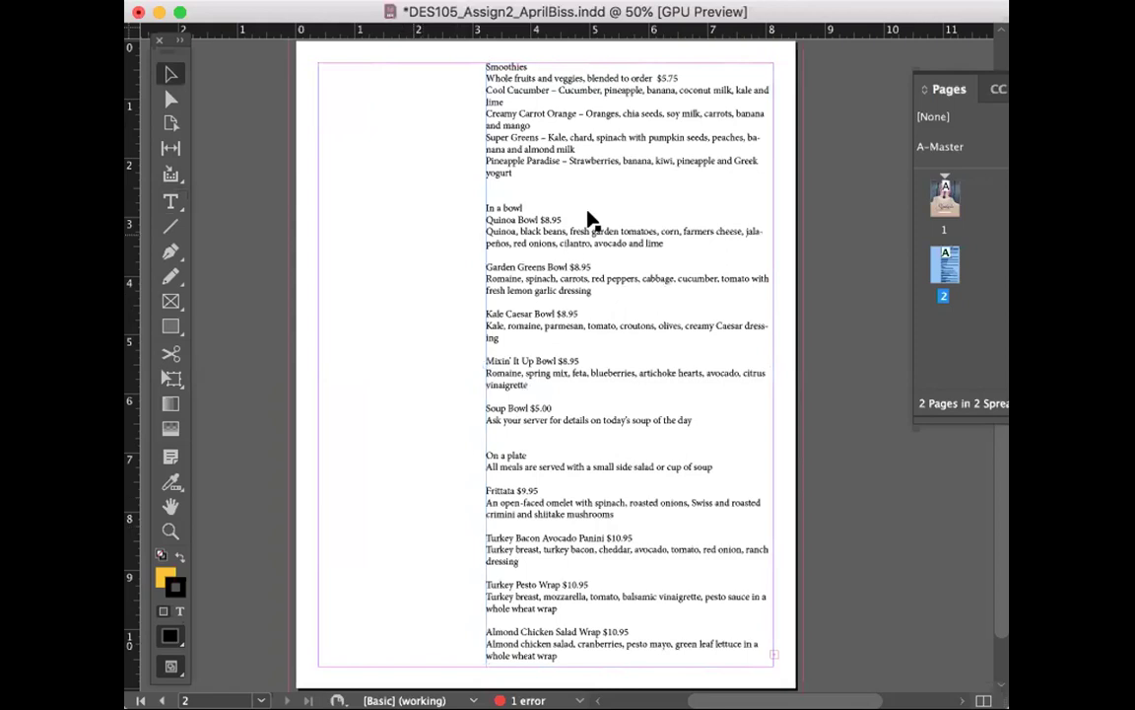
Step: Widen the menu text frame from its left edge so it spans page 2's full margin width
left_click(631, 367)
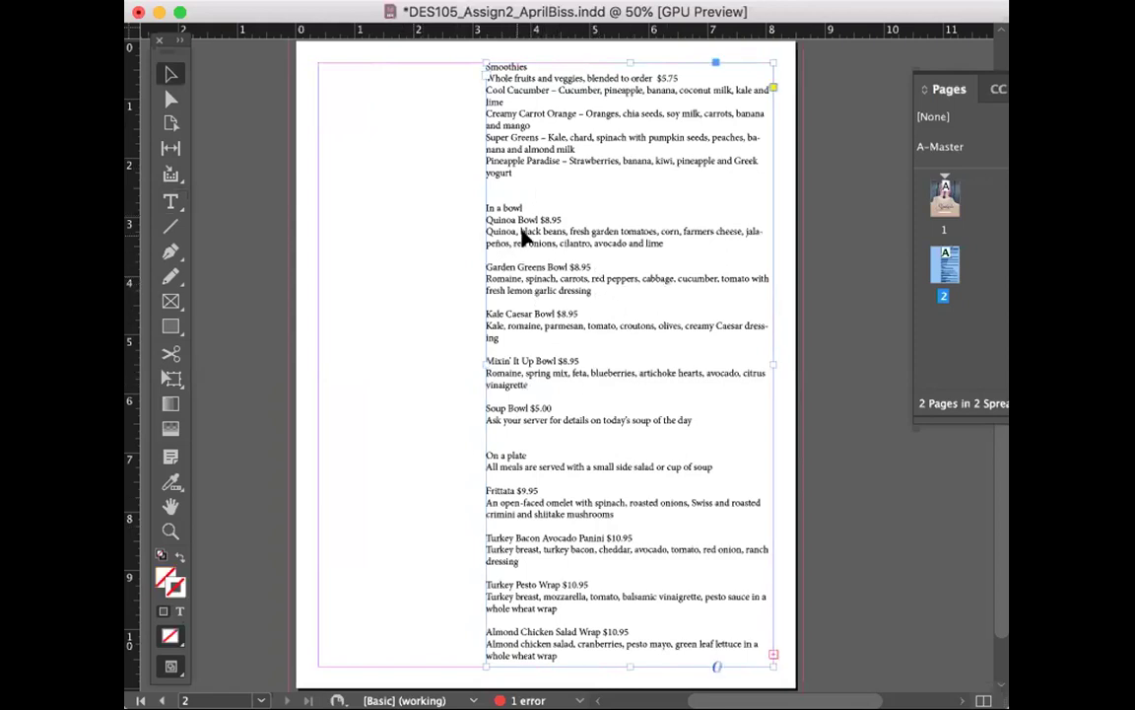
left_click_drag(479, 359, 314, 380)
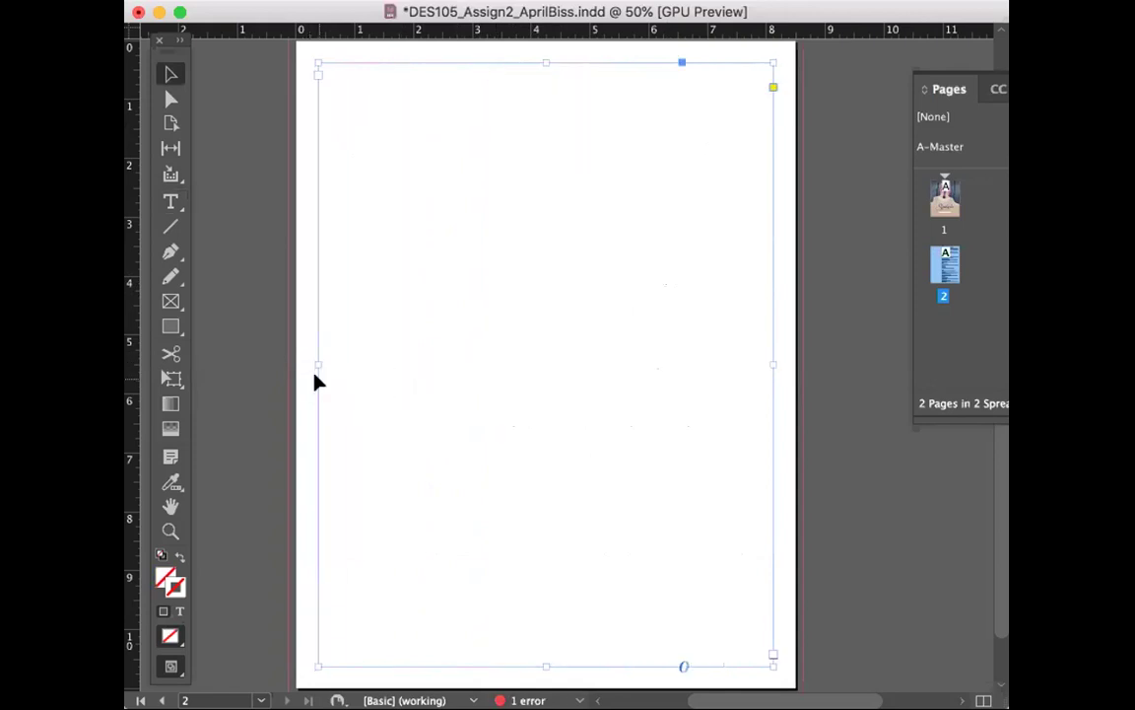
mouse_move(771, 360)
left_mouse_down()
mouse_move(800, 357)
mouse_move(550, 360)
mouse_move(773, 358)
left_mouse_up()
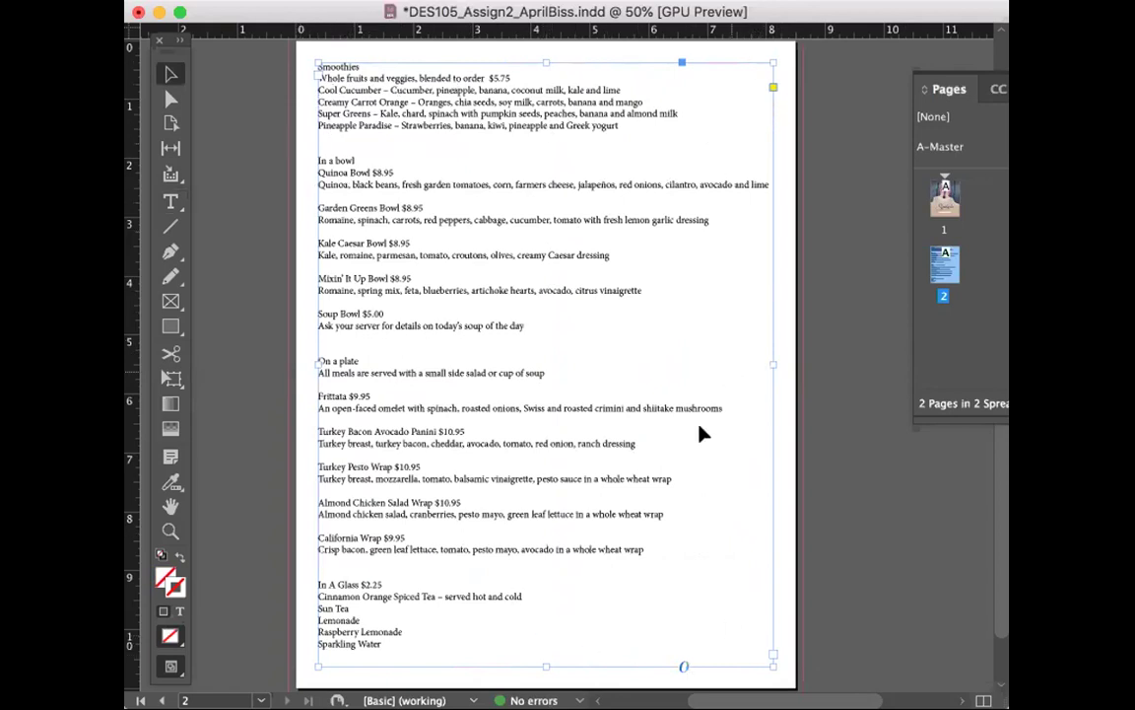
Step: Open the Text Frame Options of the menu text frame with Preview on, keeping the page text in view
right_click(455, 394)
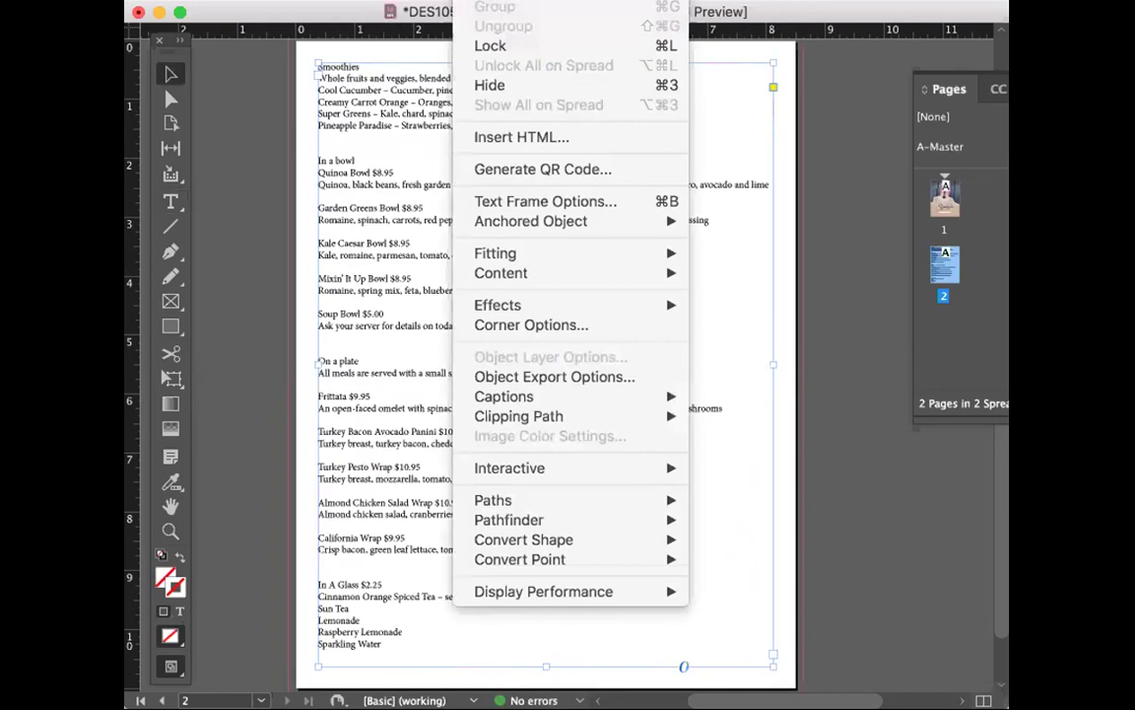
left_click(520, 200)
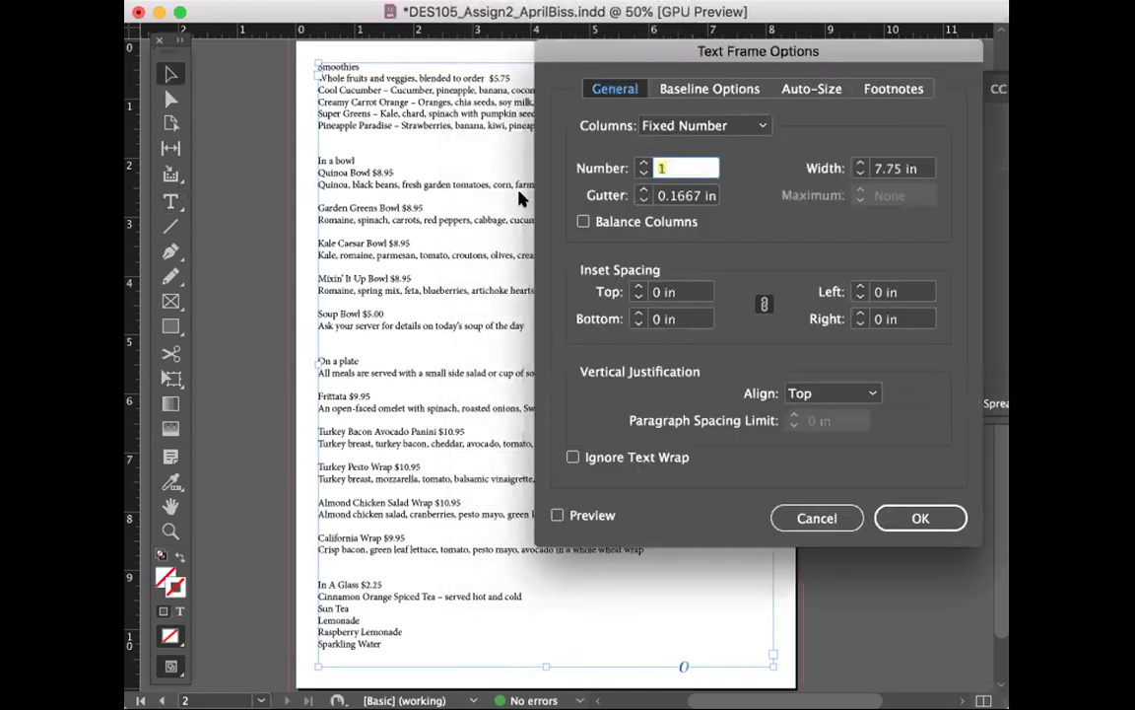
left_click_drag(653, 46, 535, 127)
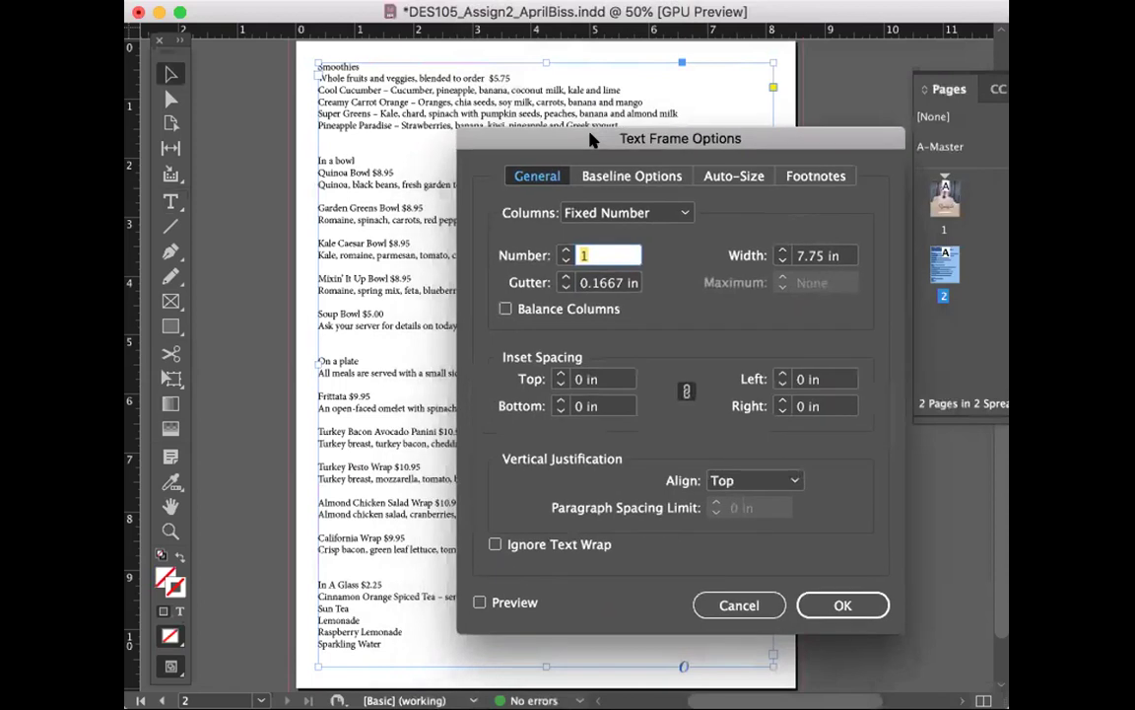
left_click(479, 603)
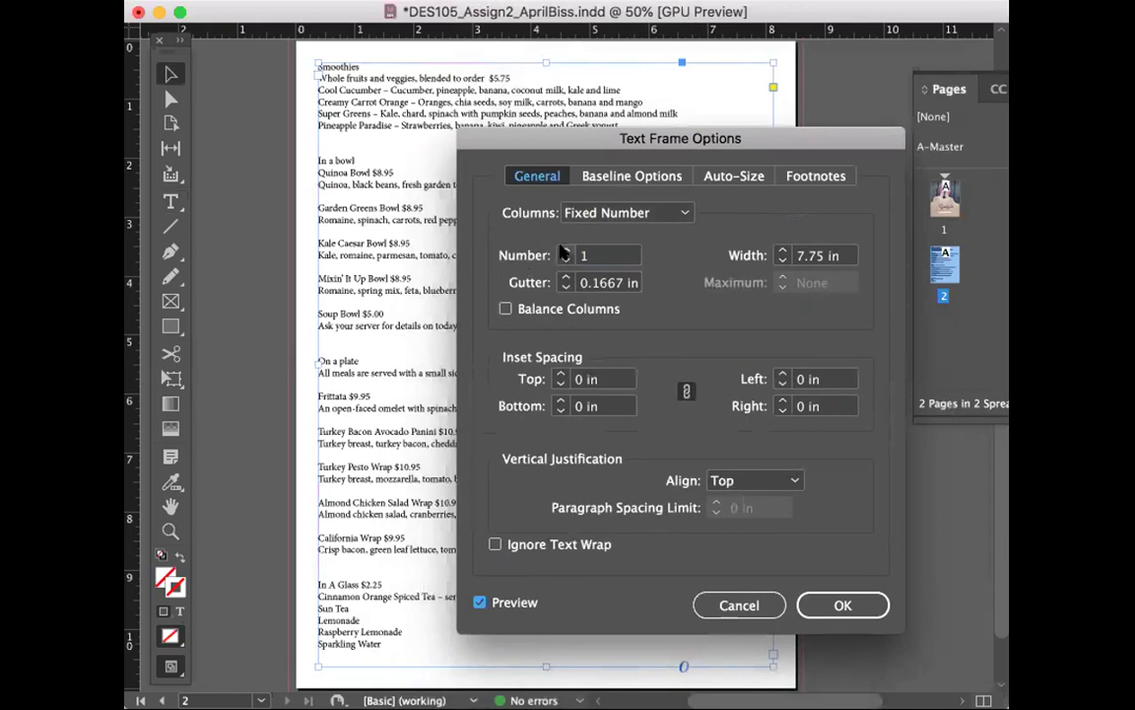
left_click_drag(578, 152, 863, 184)
Step: Preview the menu text frame with up to four columns, and return it to a single column
left_click(665, 268)
left_click_drag(794, 182, 732, 202)
left_click(729, 293)
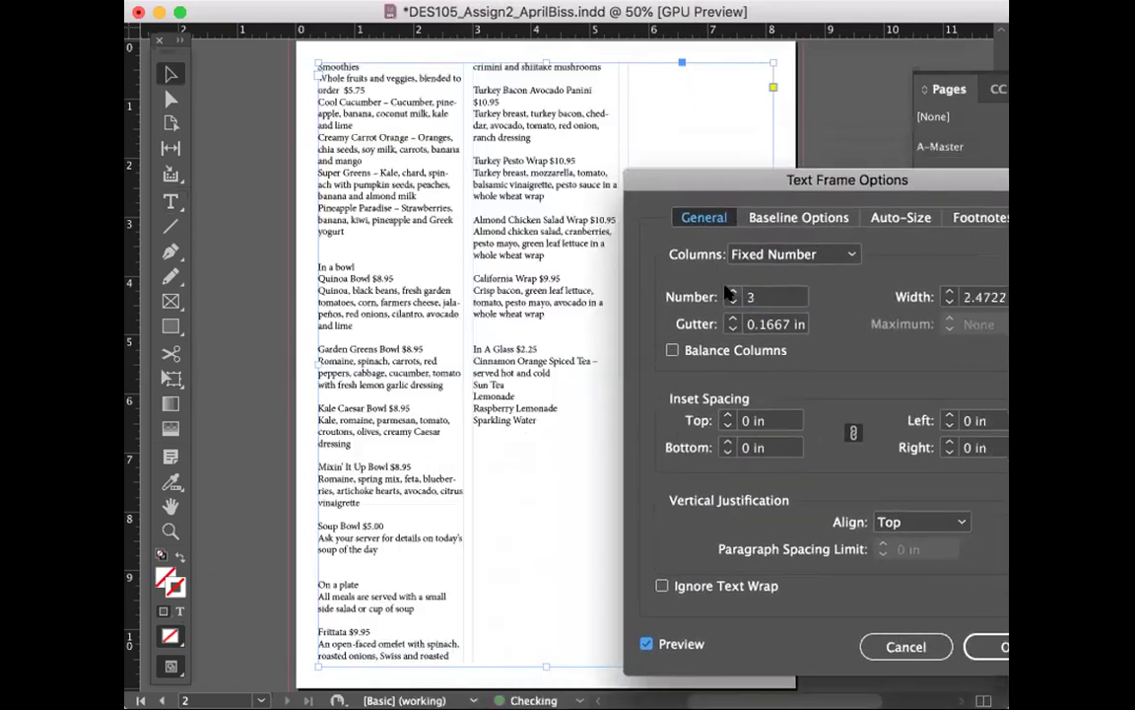
left_click(731, 293)
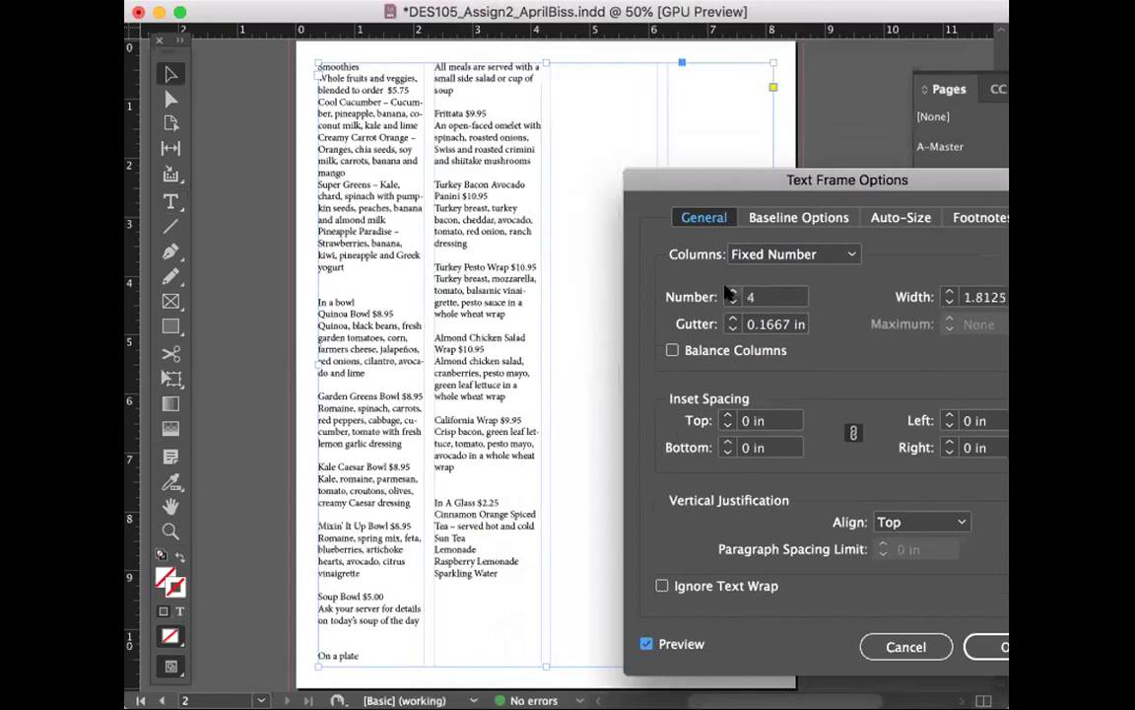
left_click(732, 303)
left_click(732, 304)
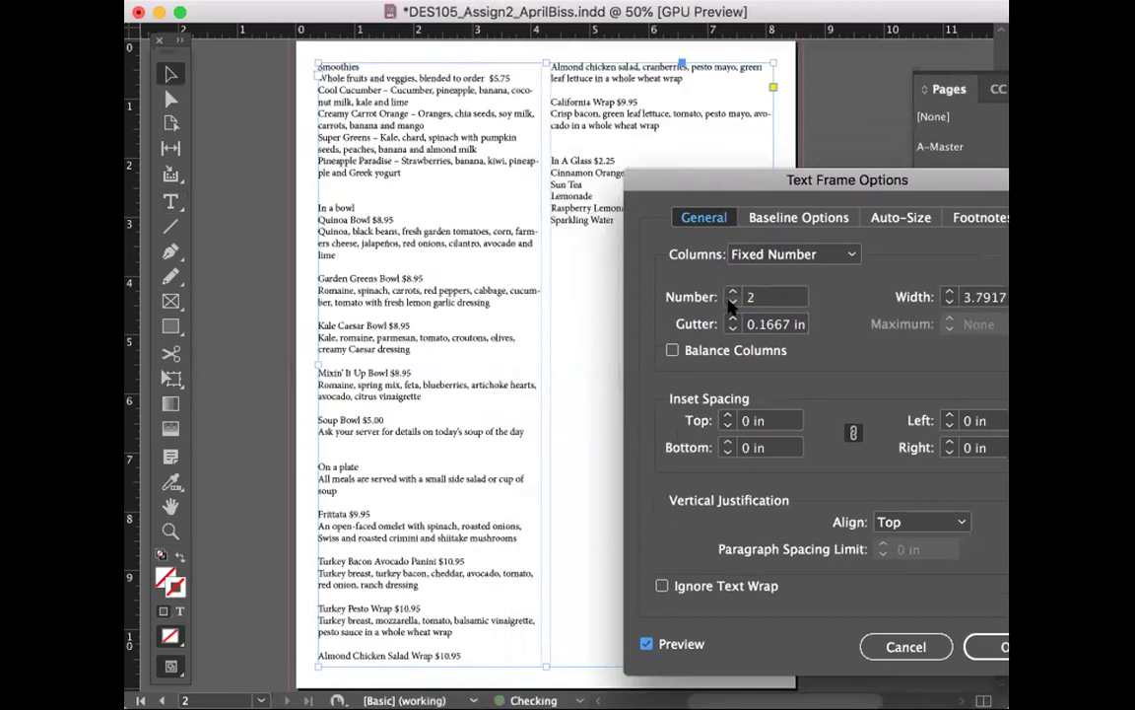
left_click(732, 303)
left_click_drag(779, 183, 611, 184)
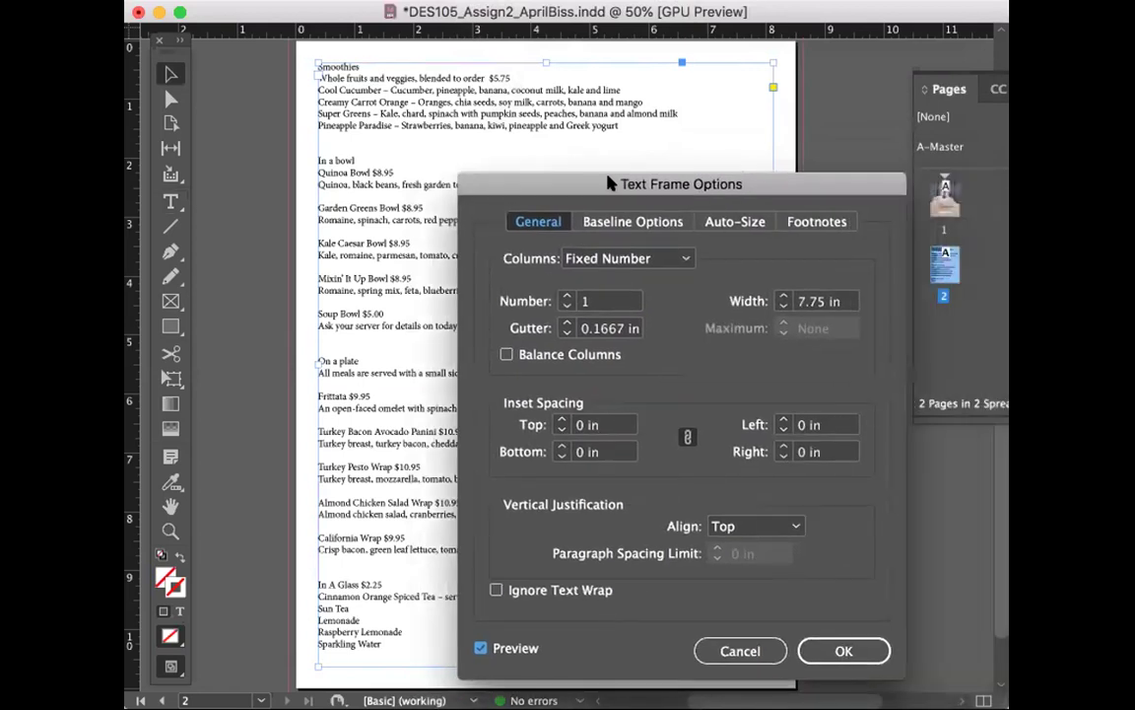
Step: Preview the menu text frame with two columns and widen the gutter past 0.375 in
left_click(567, 296)
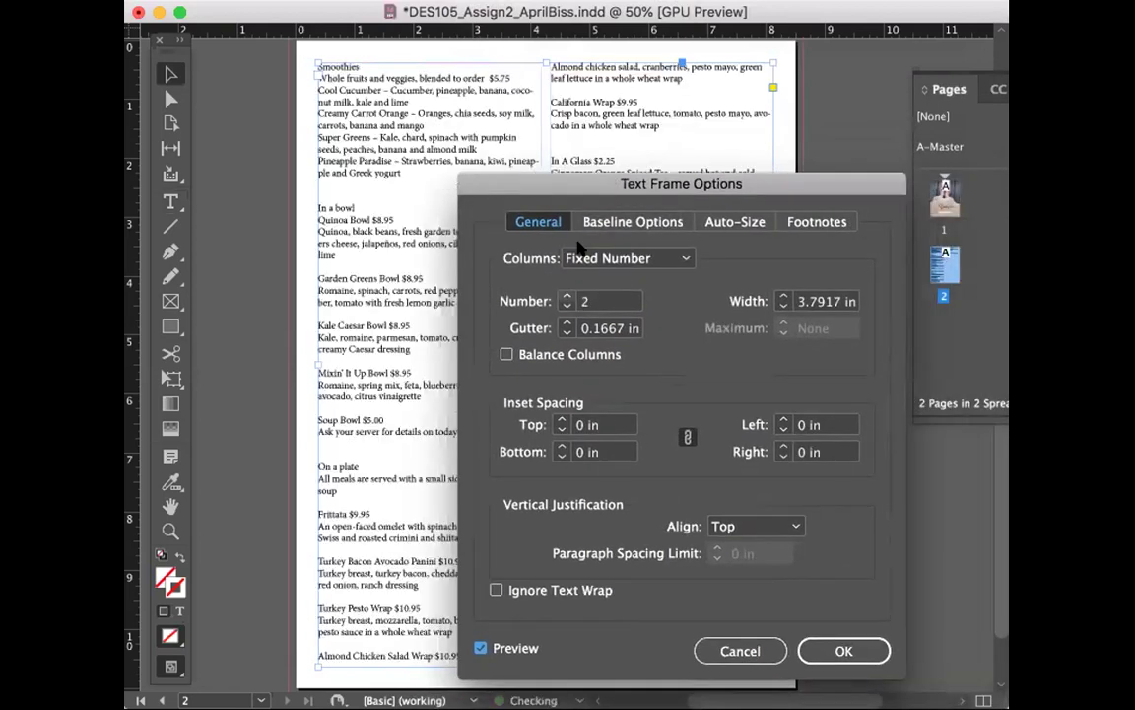
left_click_drag(666, 183, 853, 183)
left_click_drag(769, 185, 704, 188)
left_click(687, 326)
left_click(687, 326)
left_click(687, 326)
left_click(687, 326)
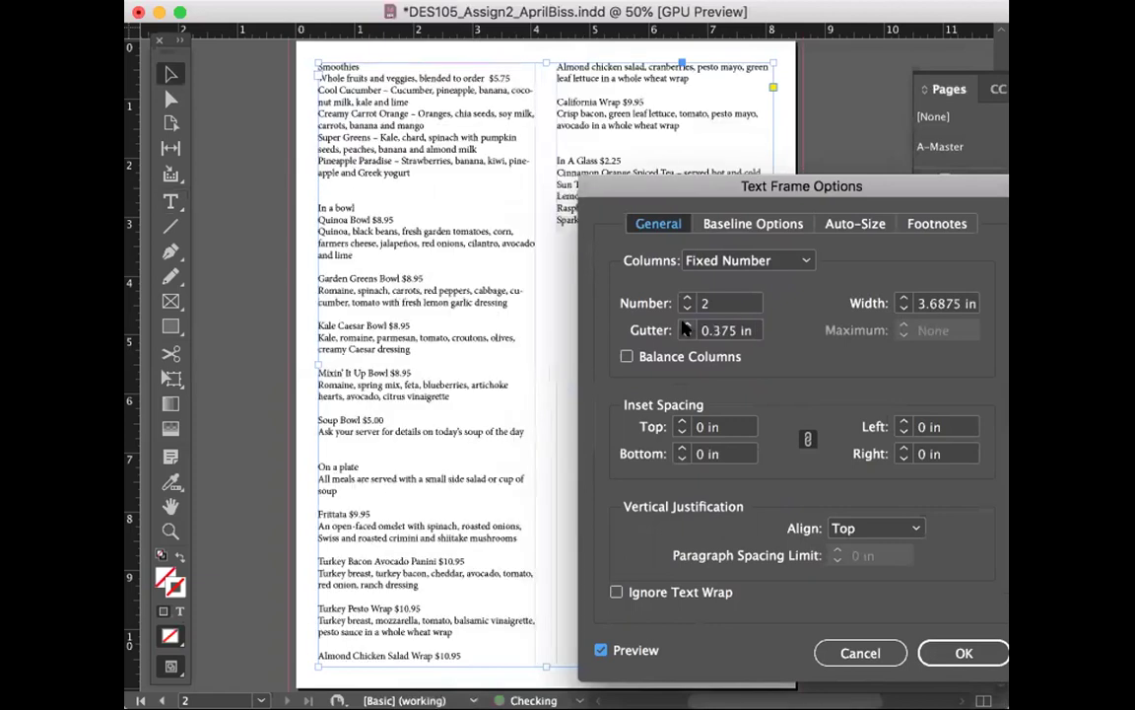
left_click(687, 326)
left_click(687, 326)
Step: Set the menu text frame's gutter to 0.25 in and its column number back to 1, and apply the options
left_click(687, 334)
left_click(687, 334)
left_click(686, 334)
left_click(687, 334)
left_click(687, 334)
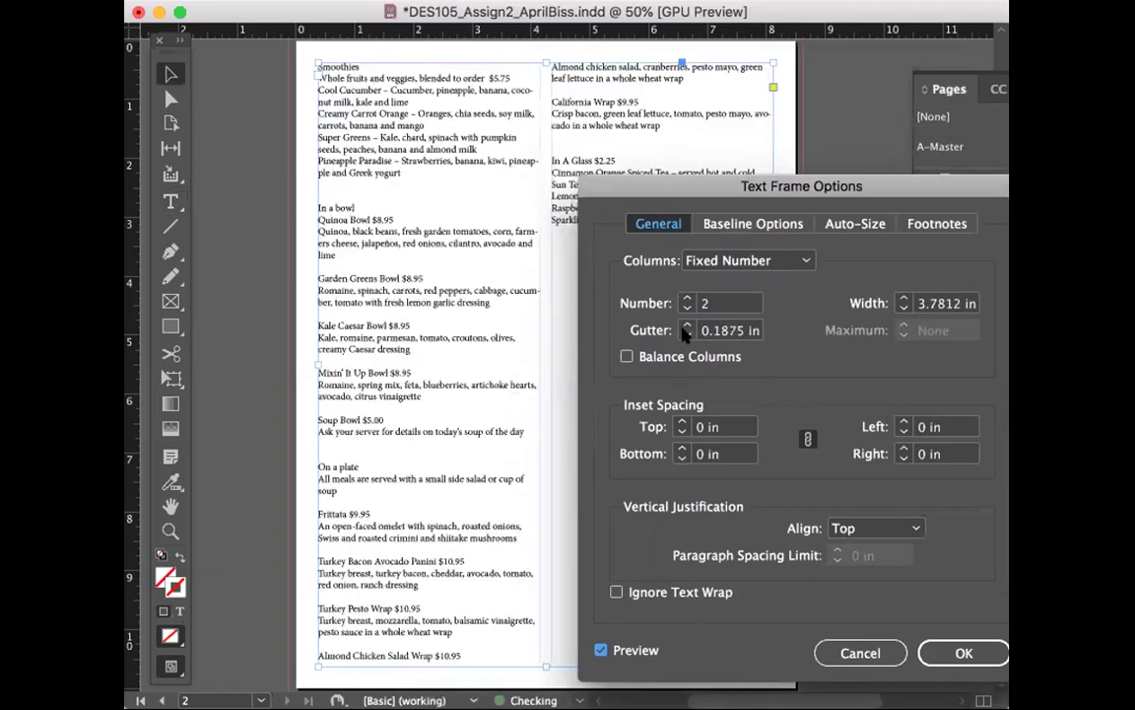
left_click(687, 334)
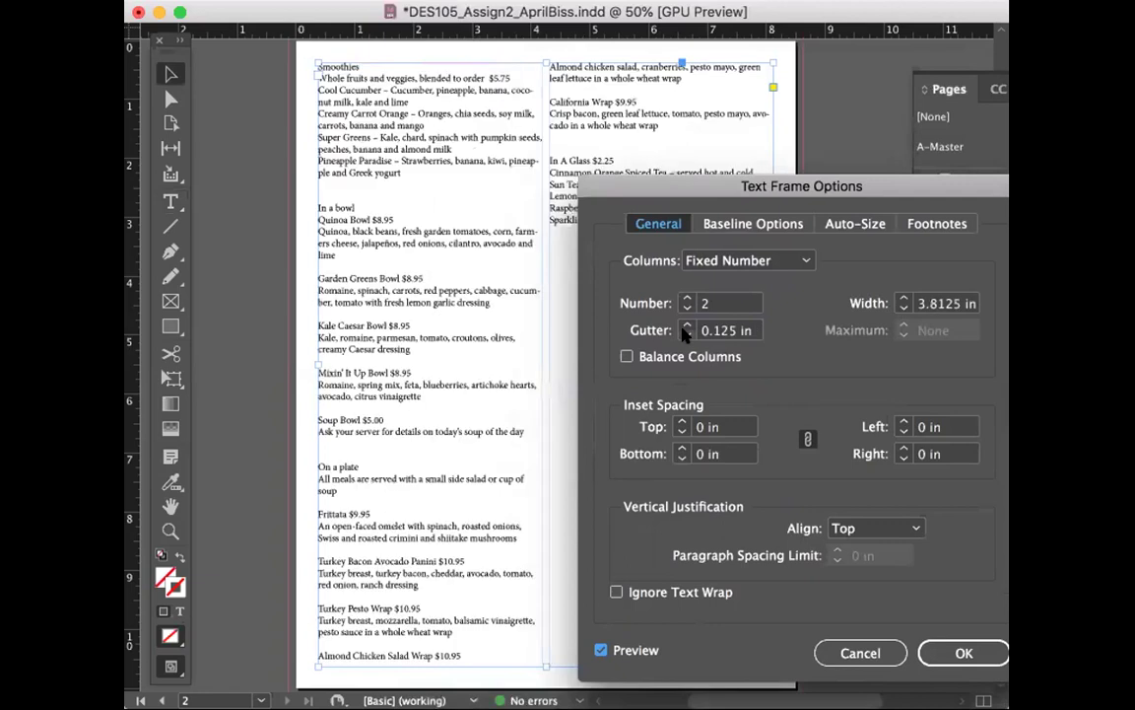
left_click(687, 326)
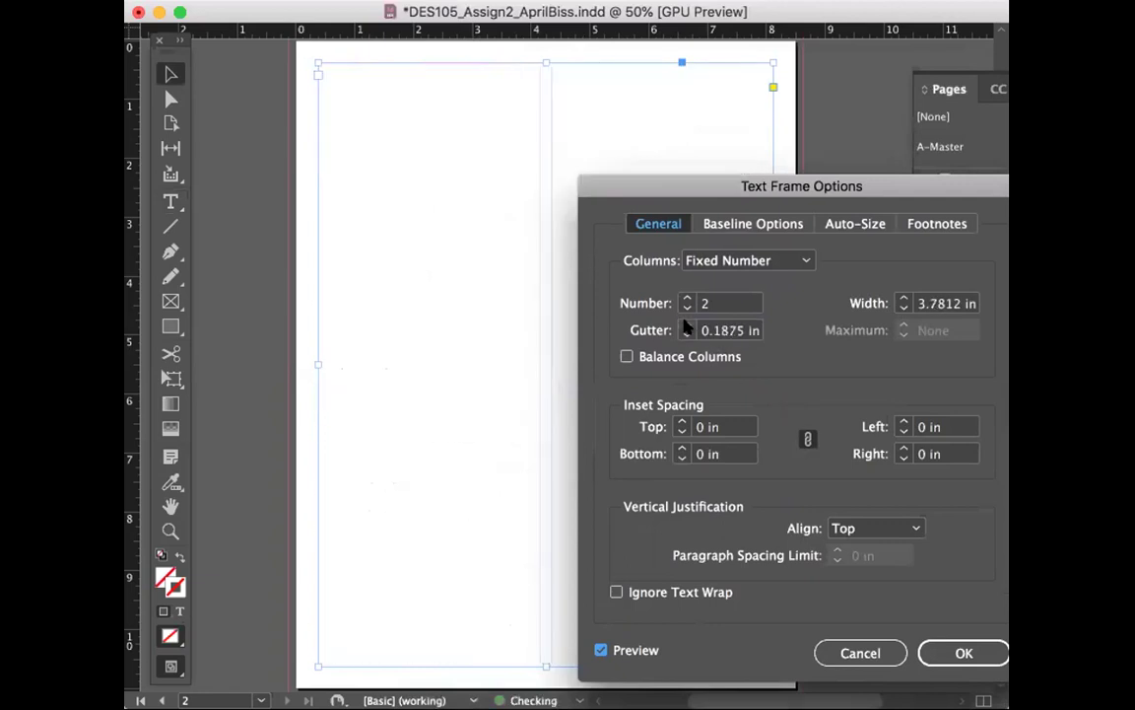
left_click(687, 326)
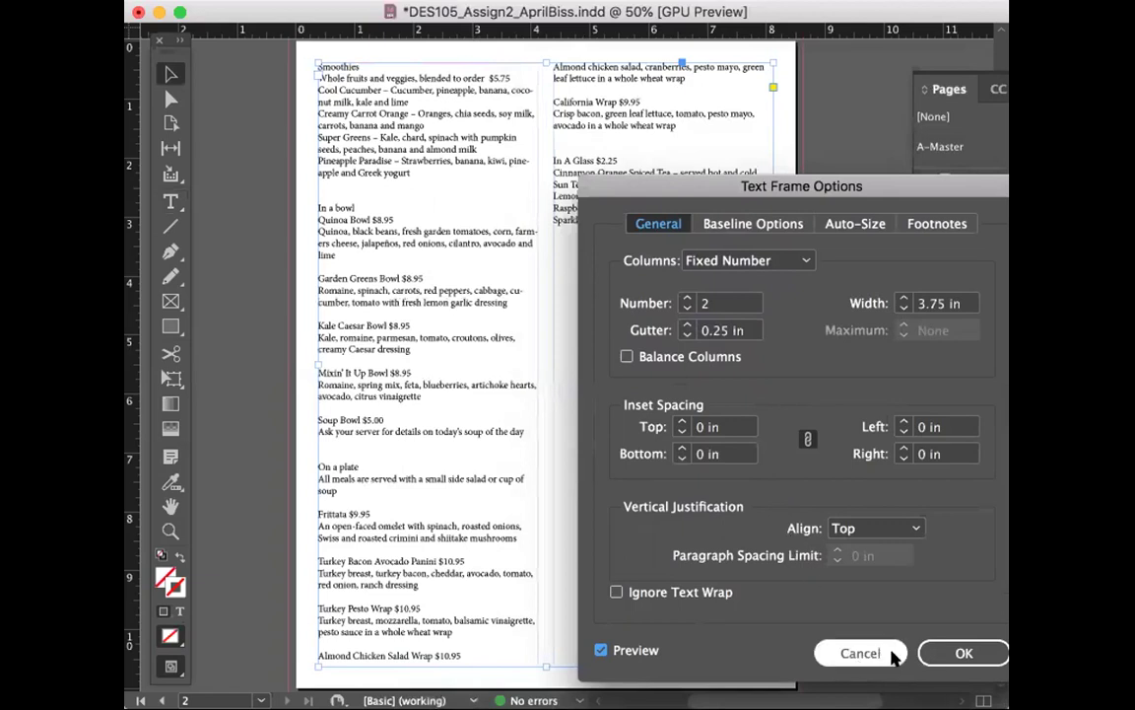
left_click(687, 308)
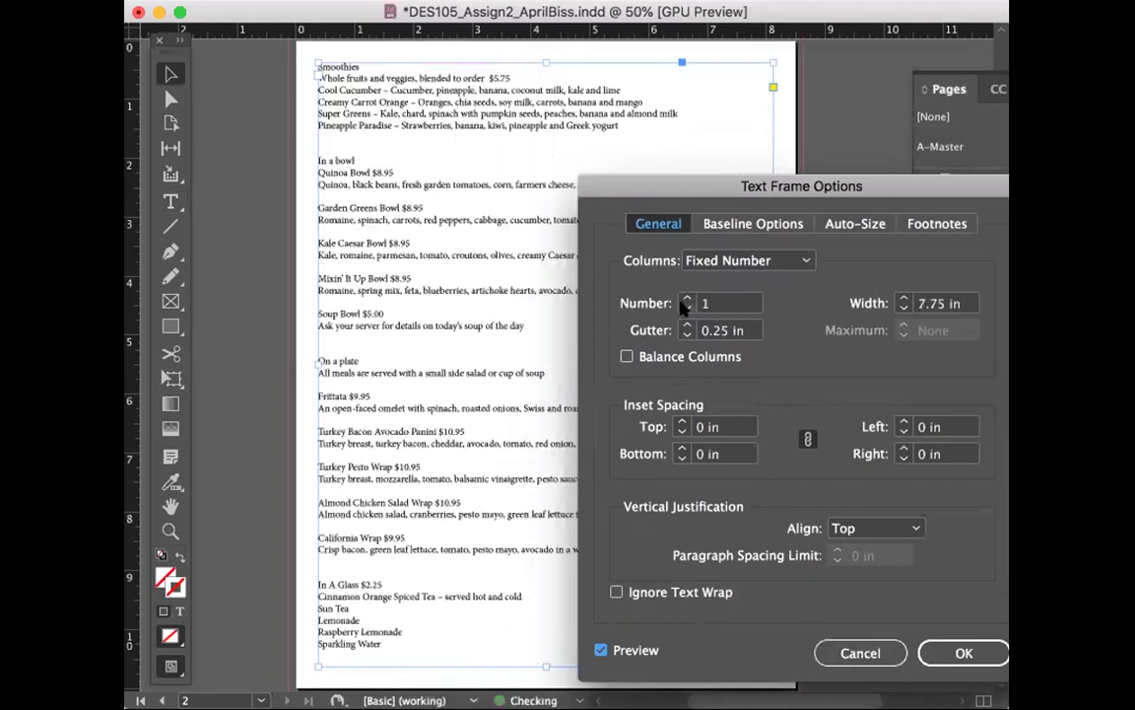
left_click(961, 652)
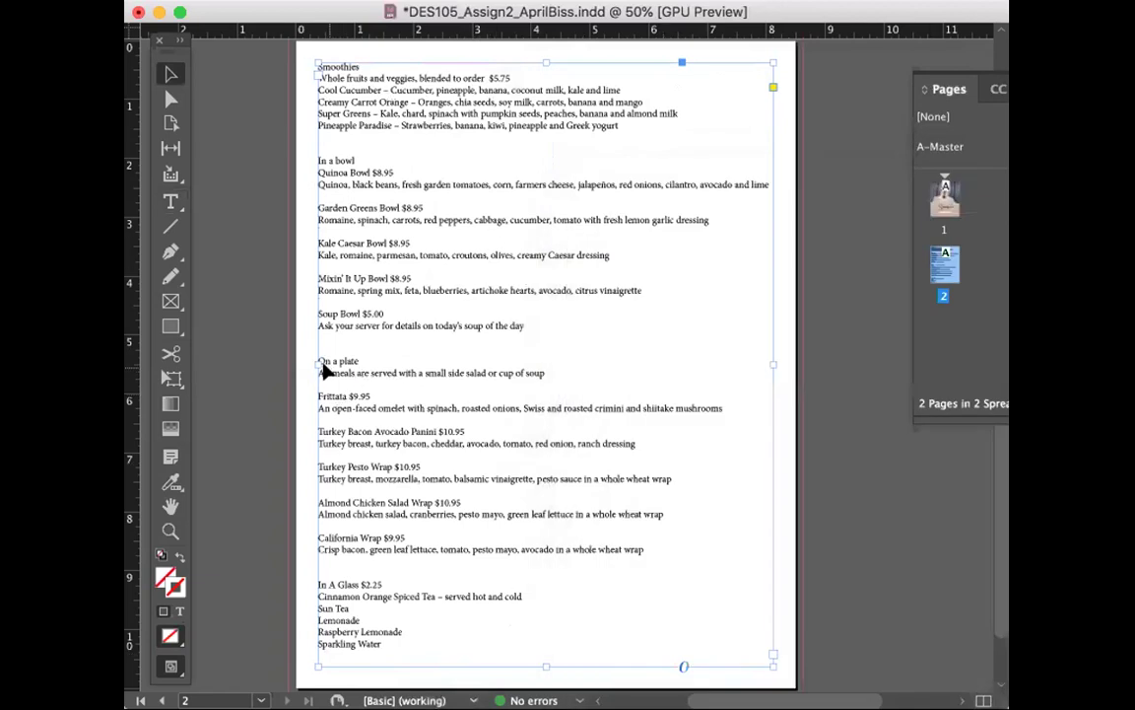
Step: Lower the menu text frame's top edge to about 4 inches, and raise it back to the top margin
mouse_move(317, 364)
left_mouse_down()
mouse_move(473, 349)
mouse_move(427, 335)
mouse_move(295, 337)
mouse_move(431, 363)
mouse_move(317, 373)
left_mouse_up()
left_click_drag(540, 62, 558, 276)
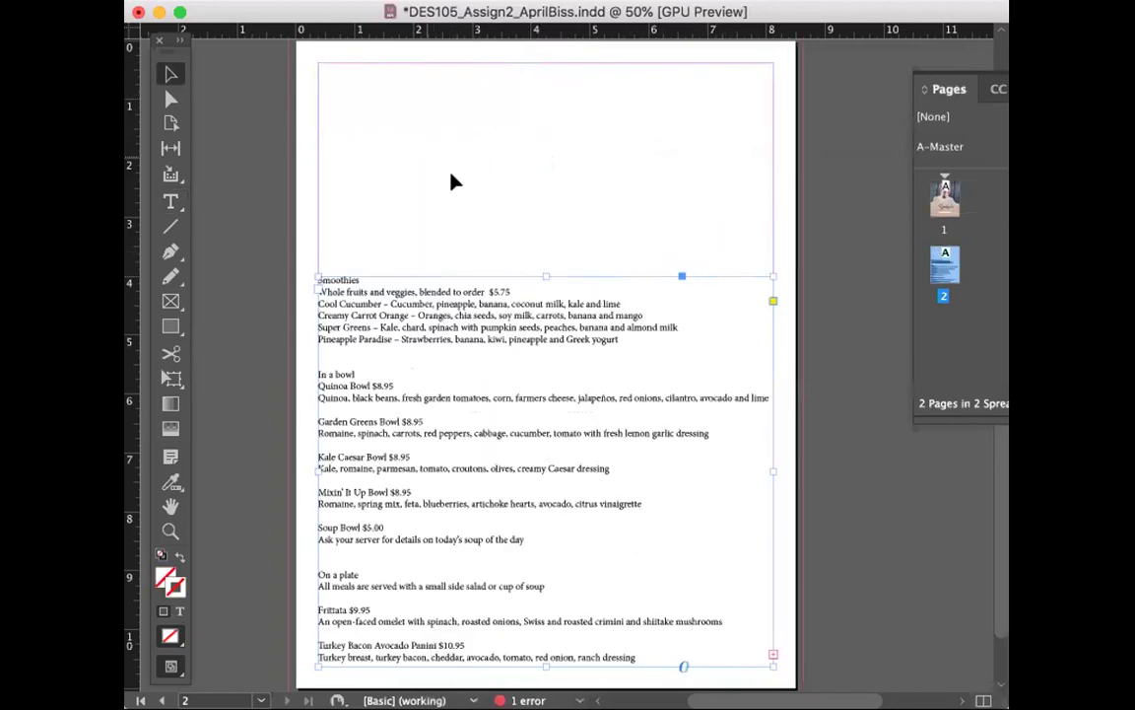
left_click_drag(682, 276, 527, 80)
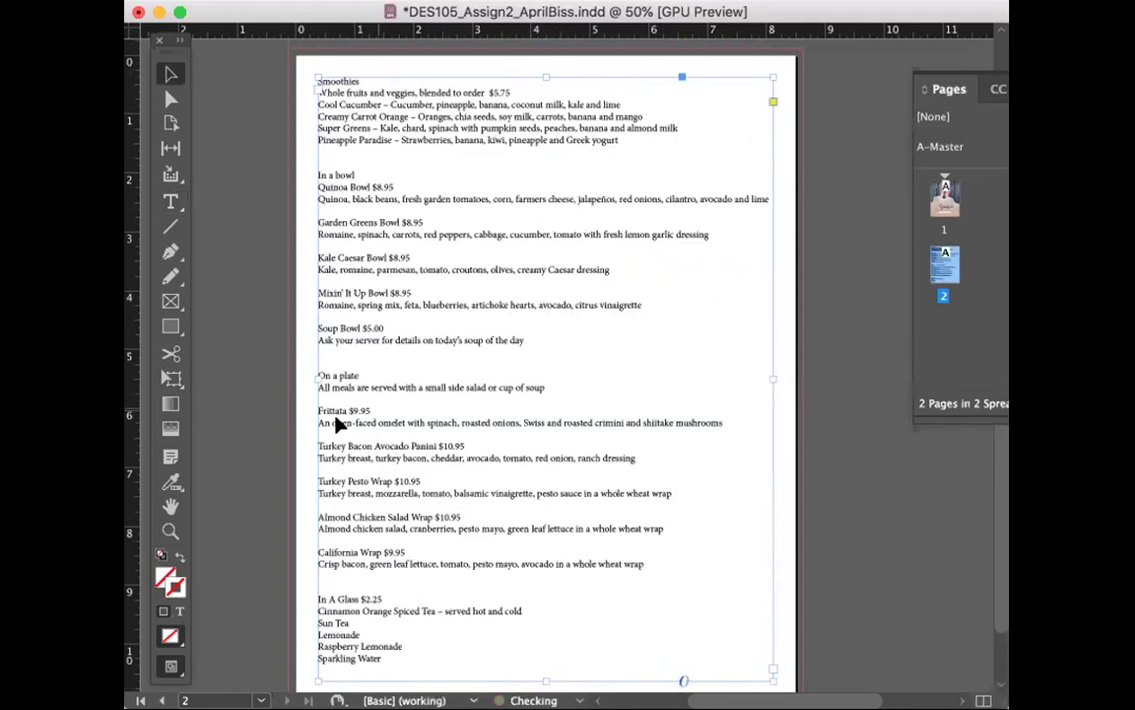
Step: Narrow the menu text frame by moving its left edge to about 3 inches, and leave it deselected
mouse_move(316, 377)
left_mouse_down()
mouse_move(424, 379)
mouse_move(487, 437)
mouse_move(424, 375)
mouse_move(470, 365)
left_mouse_up()
left_click(873, 471)
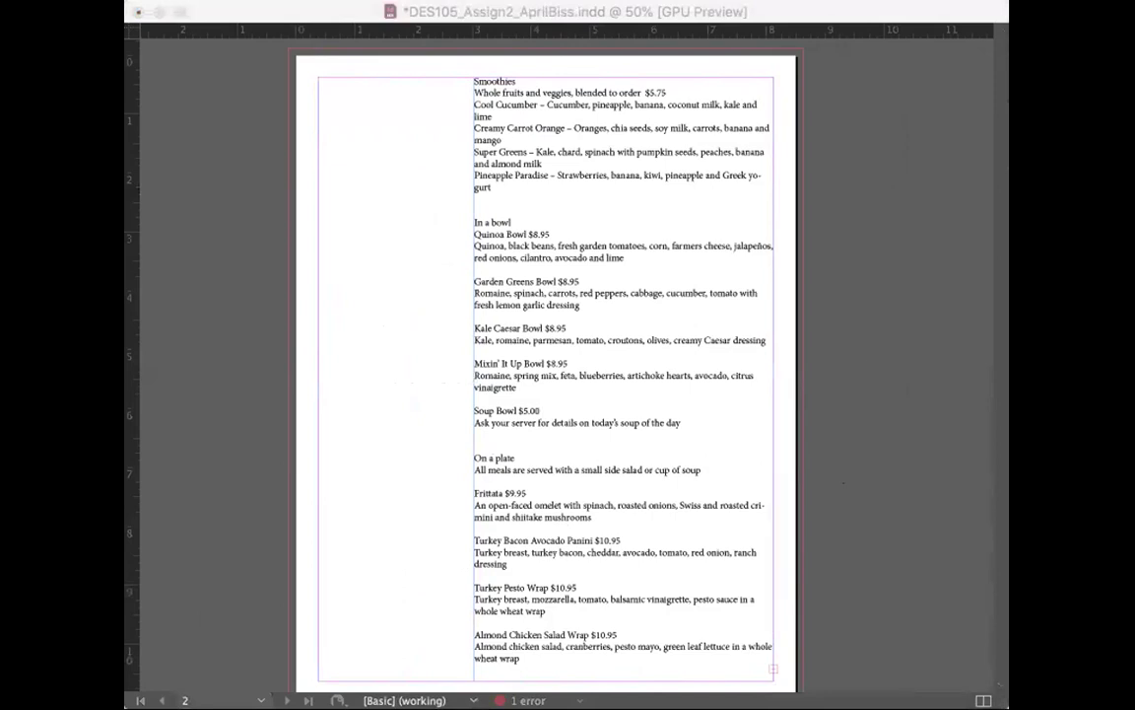
left_click(909, 557)
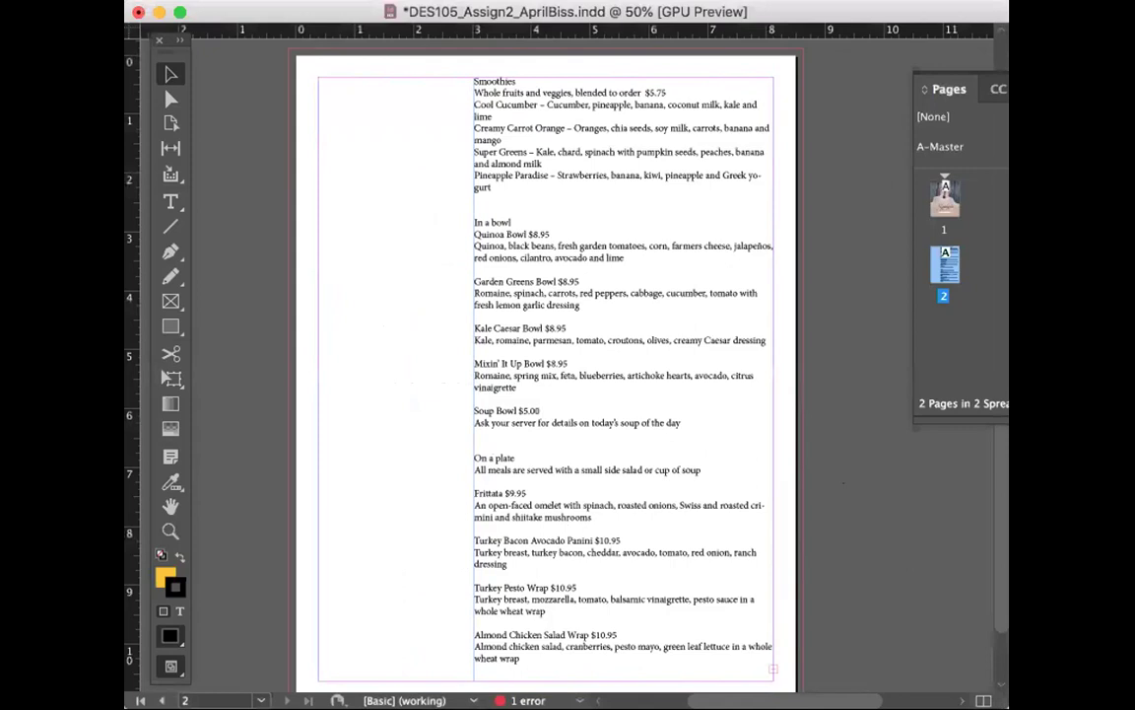
key("super+Tab")
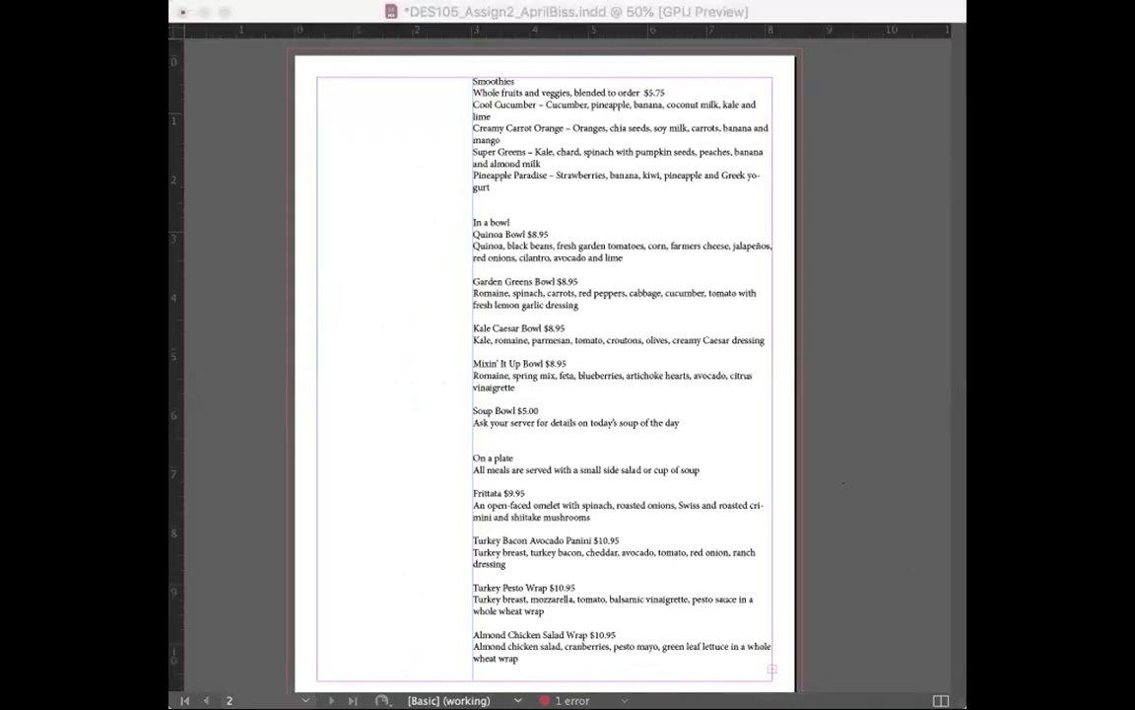
left_click(789, 256)
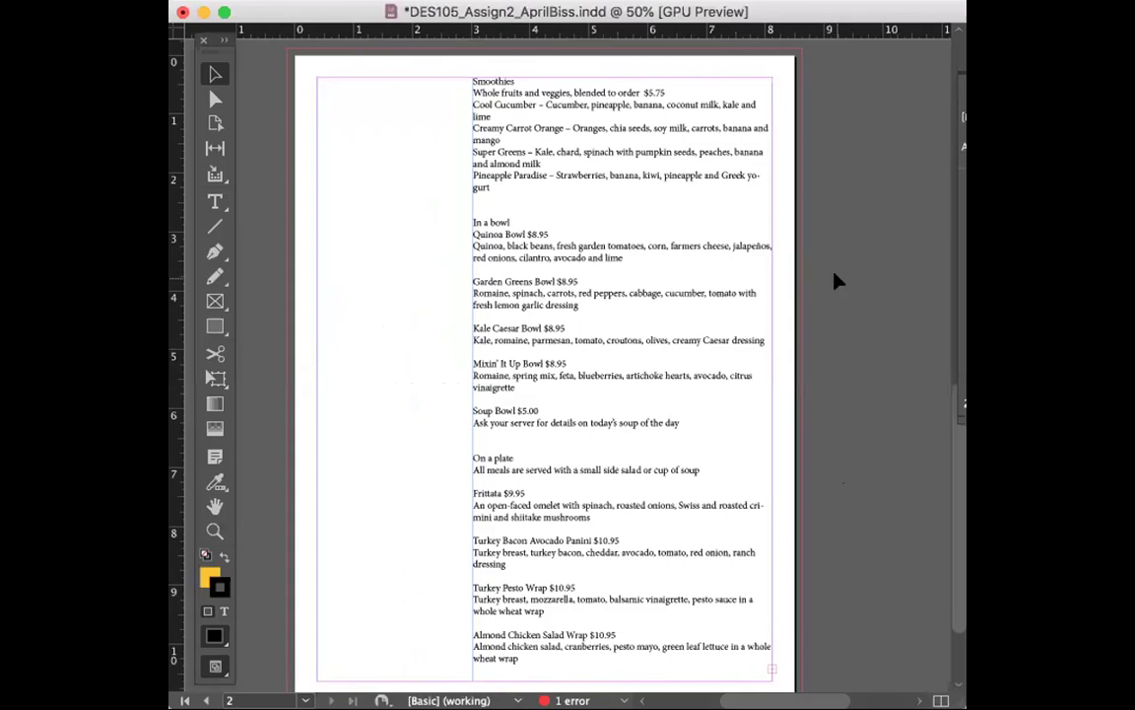
Step: Compare the cover design on page 1 with the menu text layout on page 2
scroll(671, 268, "up", 5)
scroll(668, 268, "up", 10)
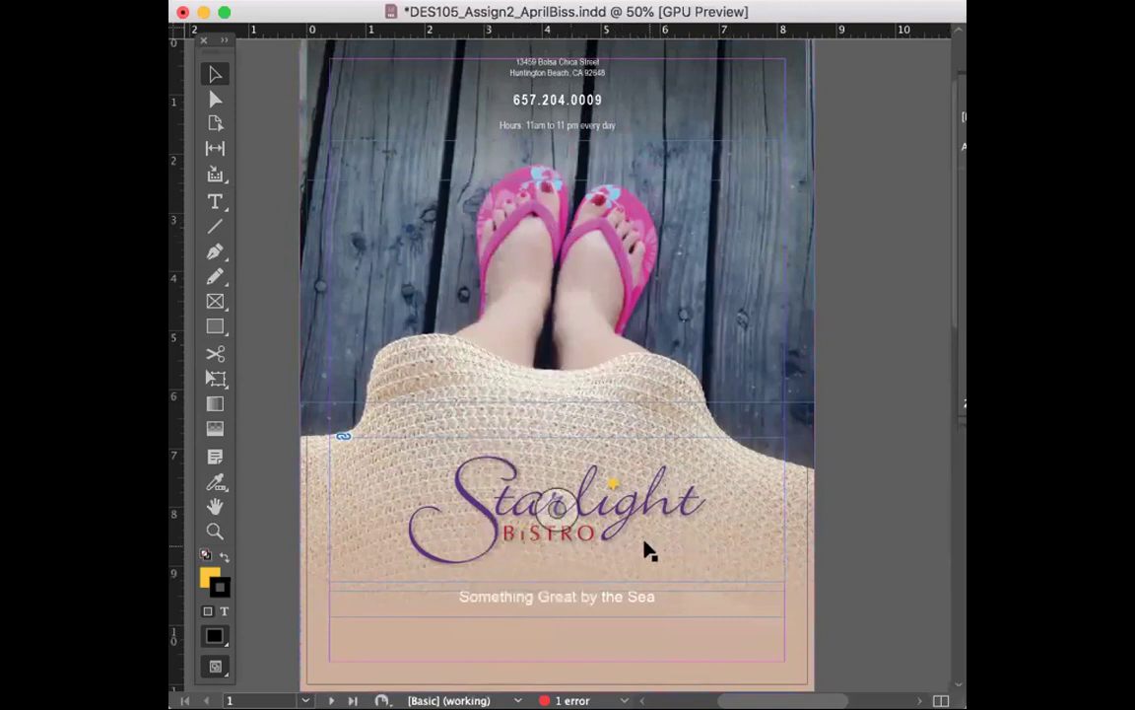
scroll(647, 548, "down", 6)
scroll(647, 549, "down", 8)
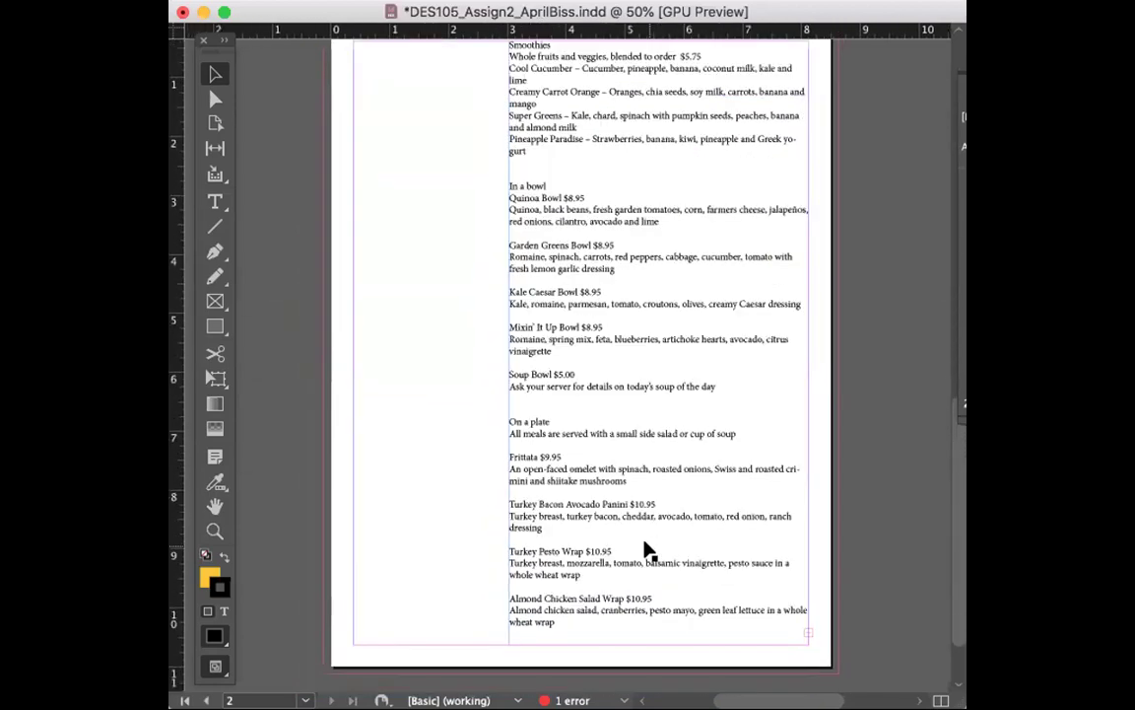
scroll(647, 548, "up", 18)
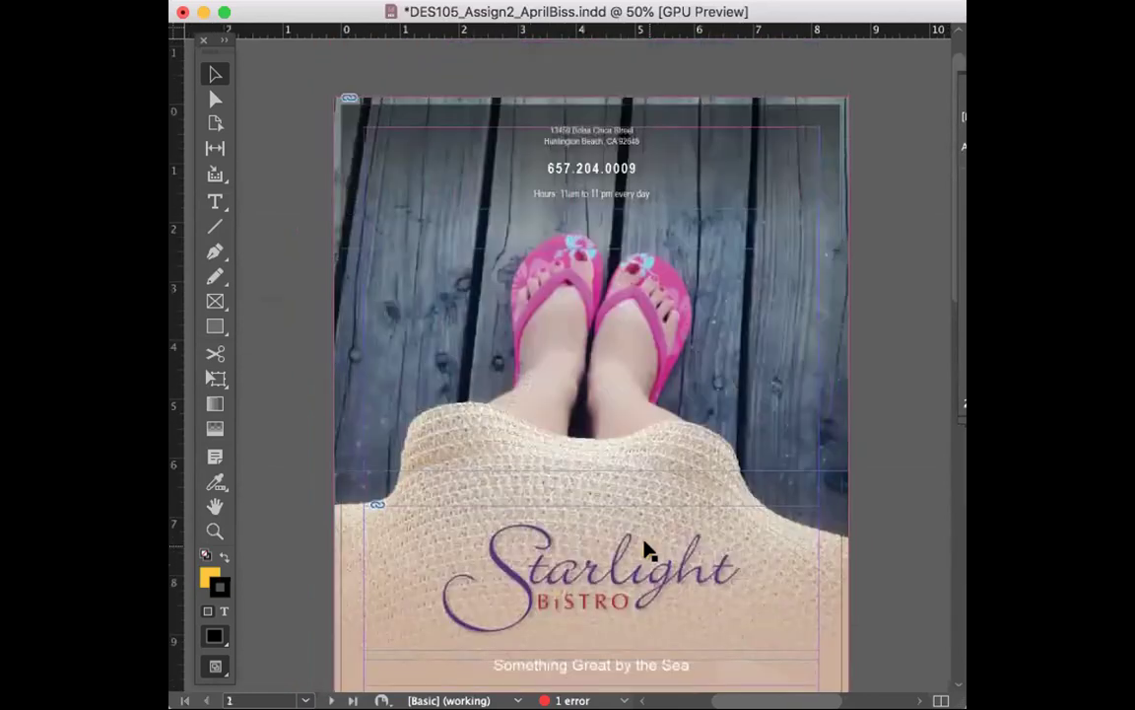
scroll(647, 549, "down", 7)
scroll(647, 549, "down", 10)
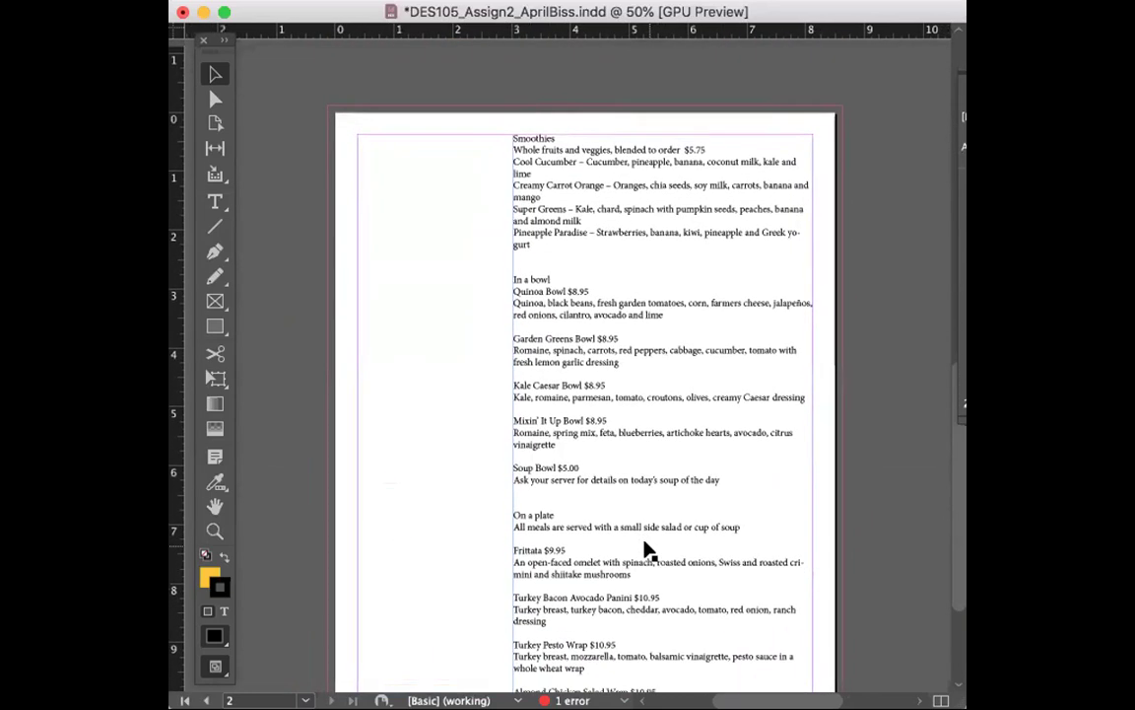
Step: Draw a rectangular frame about 2.7 inches wide along page 2's left side, spanning the full height from bleed to bleed
scroll(647, 549, "up", 1)
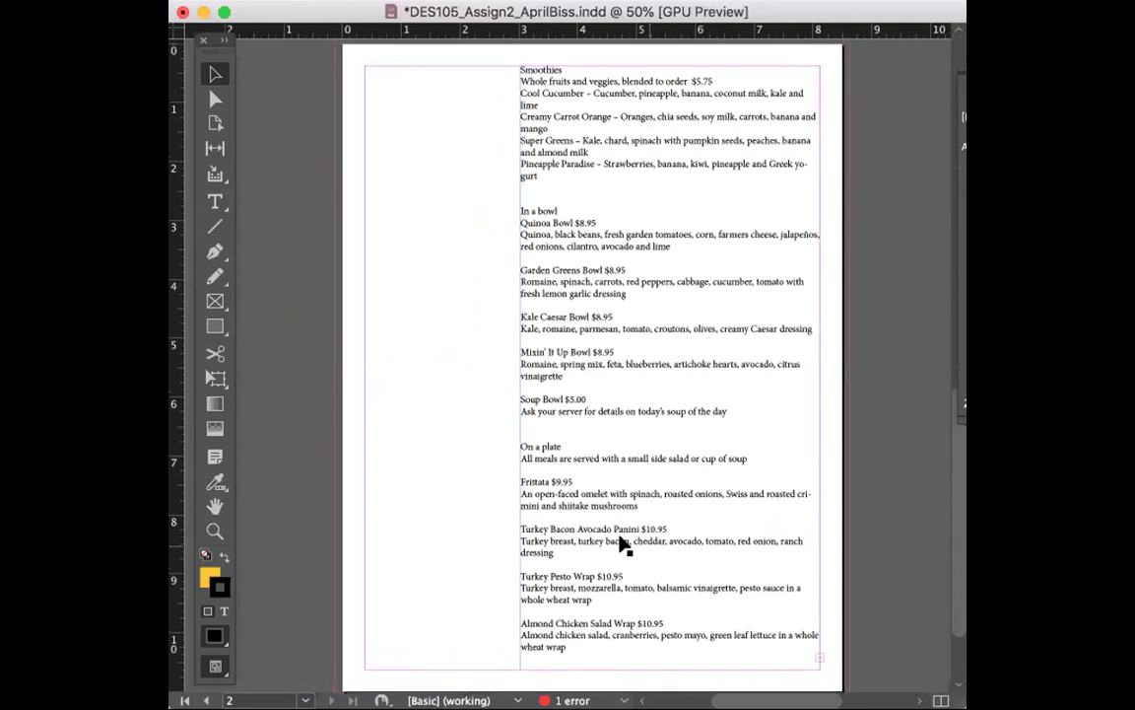
left_click(215, 301)
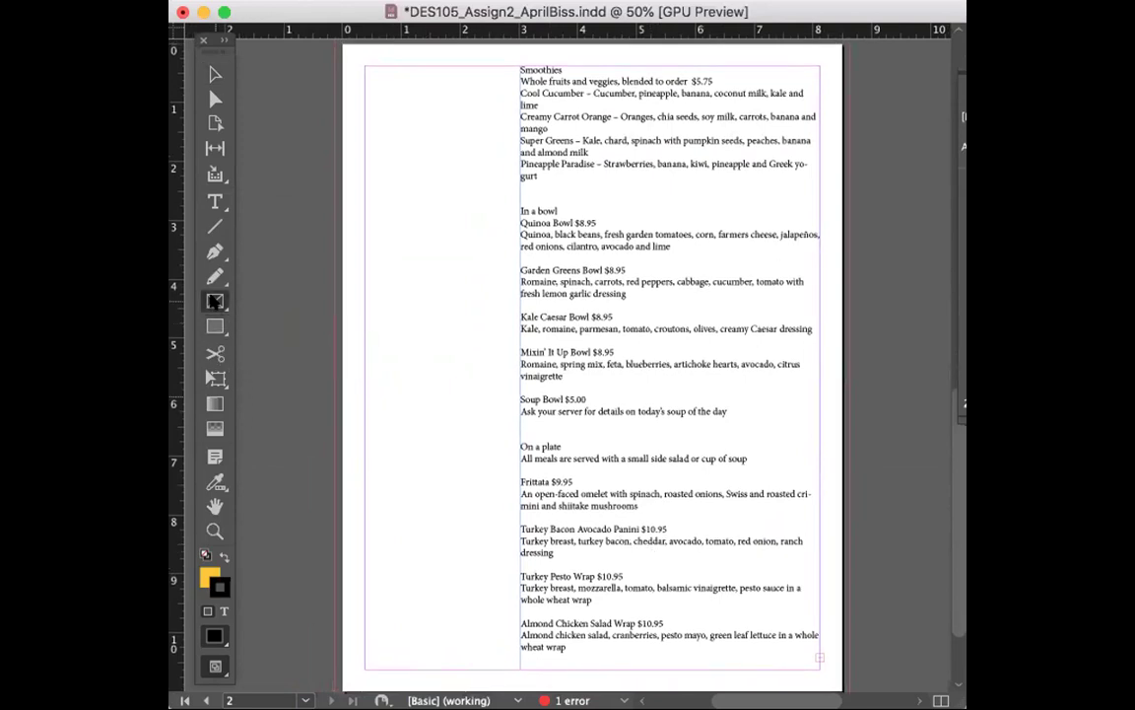
scroll(301, 239, "up", 1)
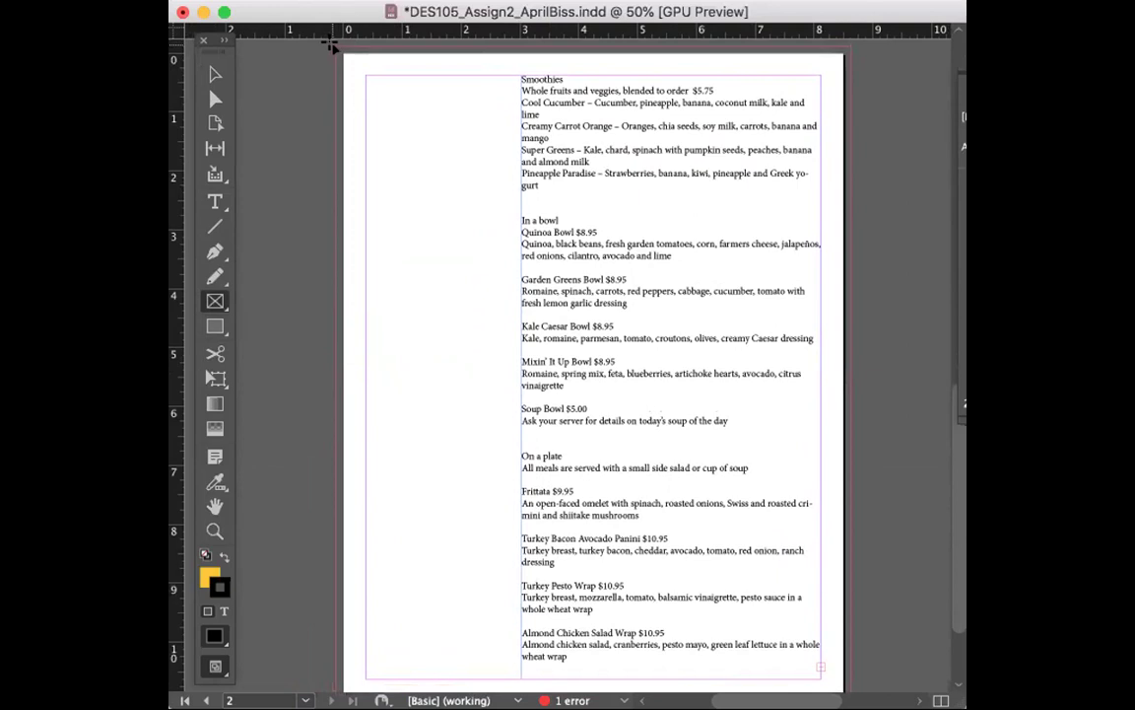
left_click_drag(344, 54, 492, 595)
scroll(580, 571, "up", 3)
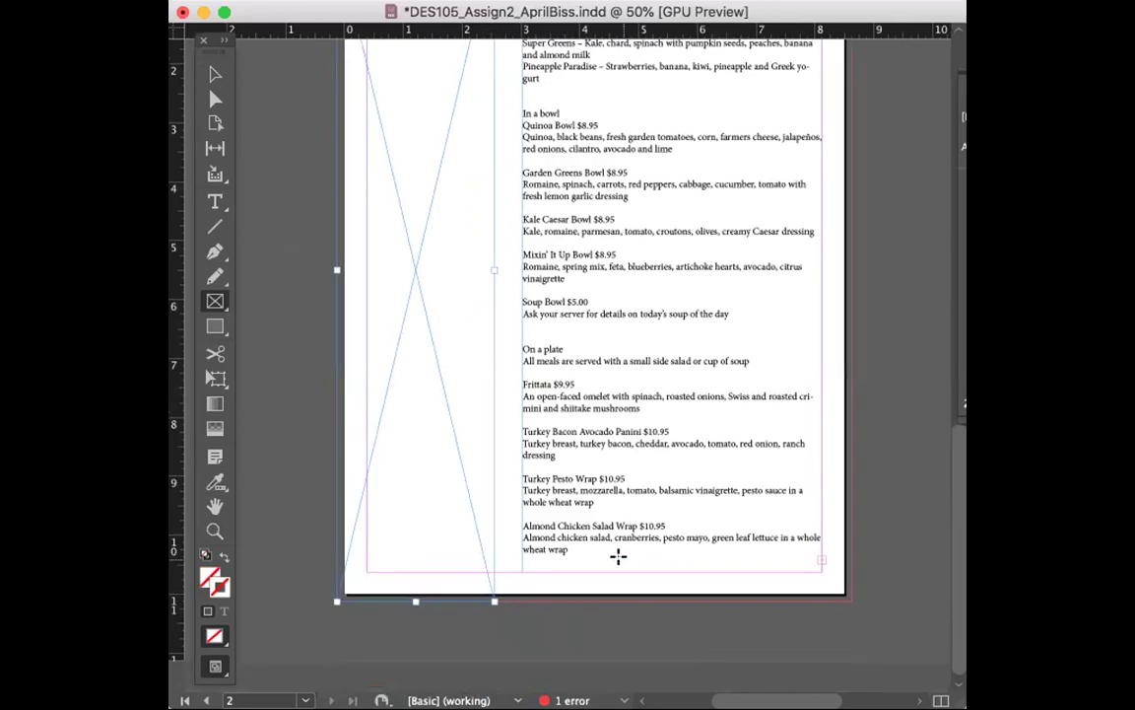
left_click(214, 74)
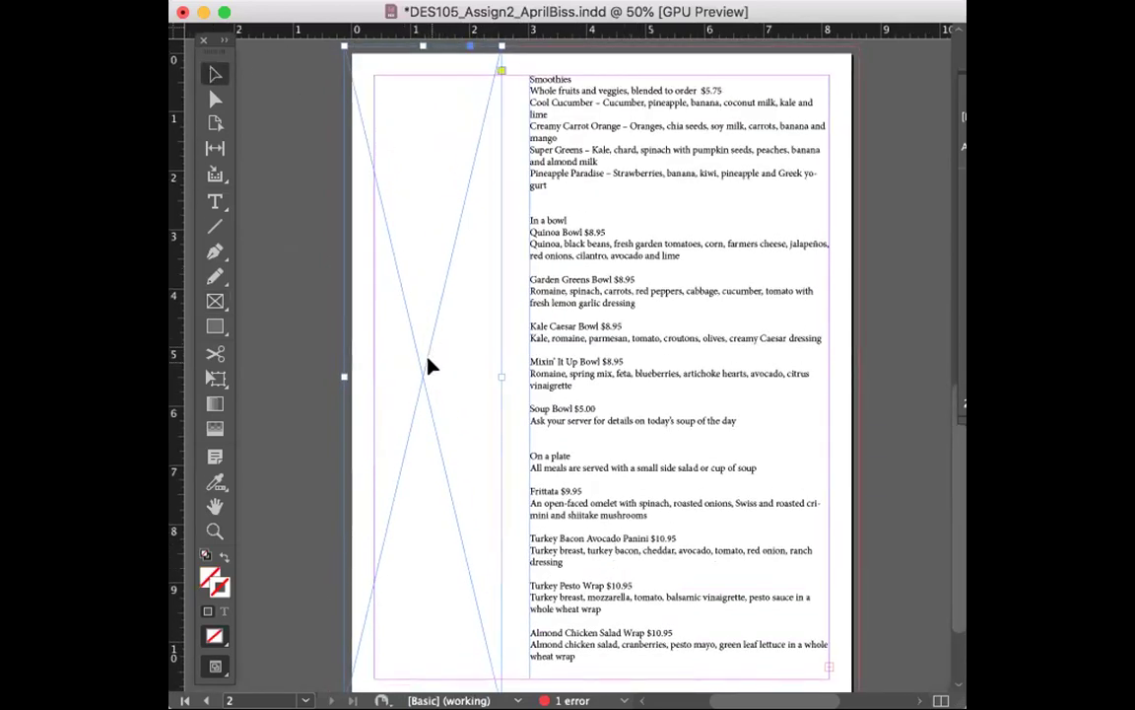
Step: Look in DEMO Assignment 2's Assign1 folder and its Starlight_Bistro subfolder for an image to place in the new frame
key("super+d")
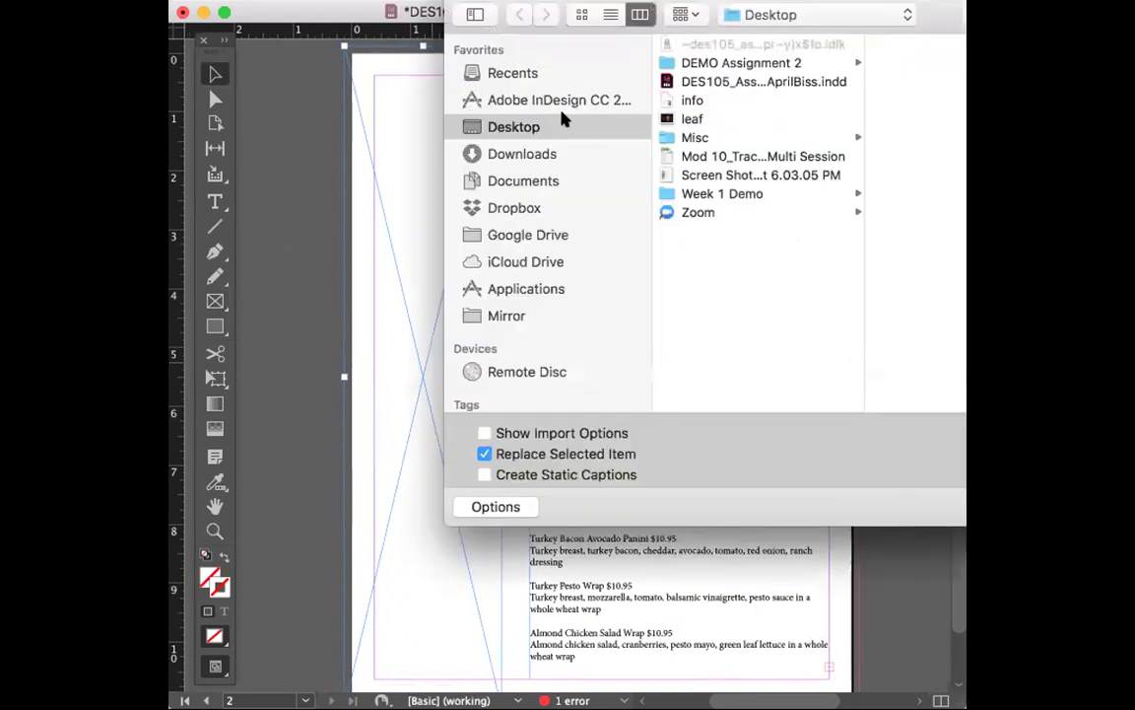
left_click(727, 64)
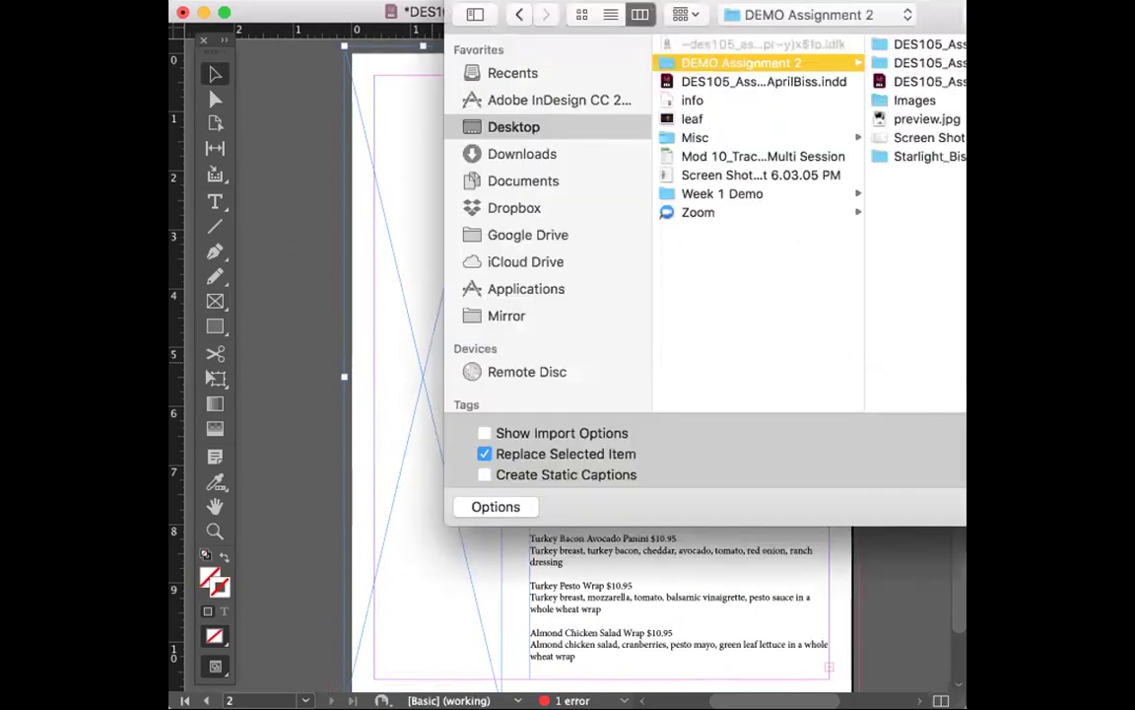
left_click(956, 45)
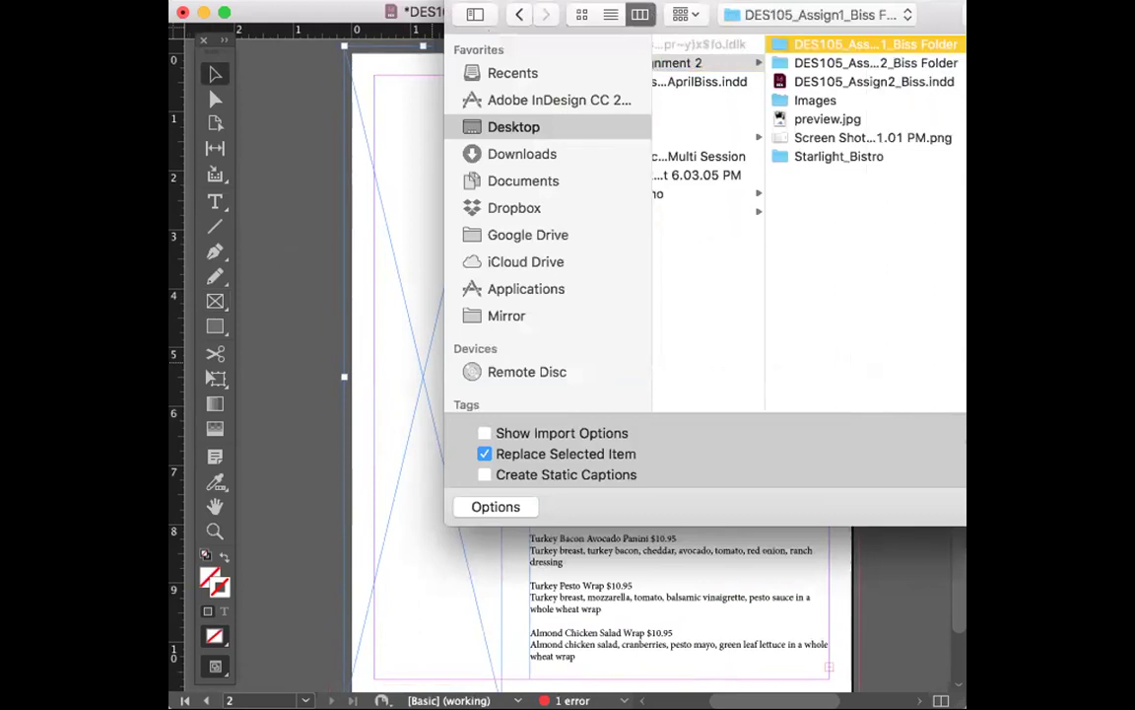
left_click(818, 231)
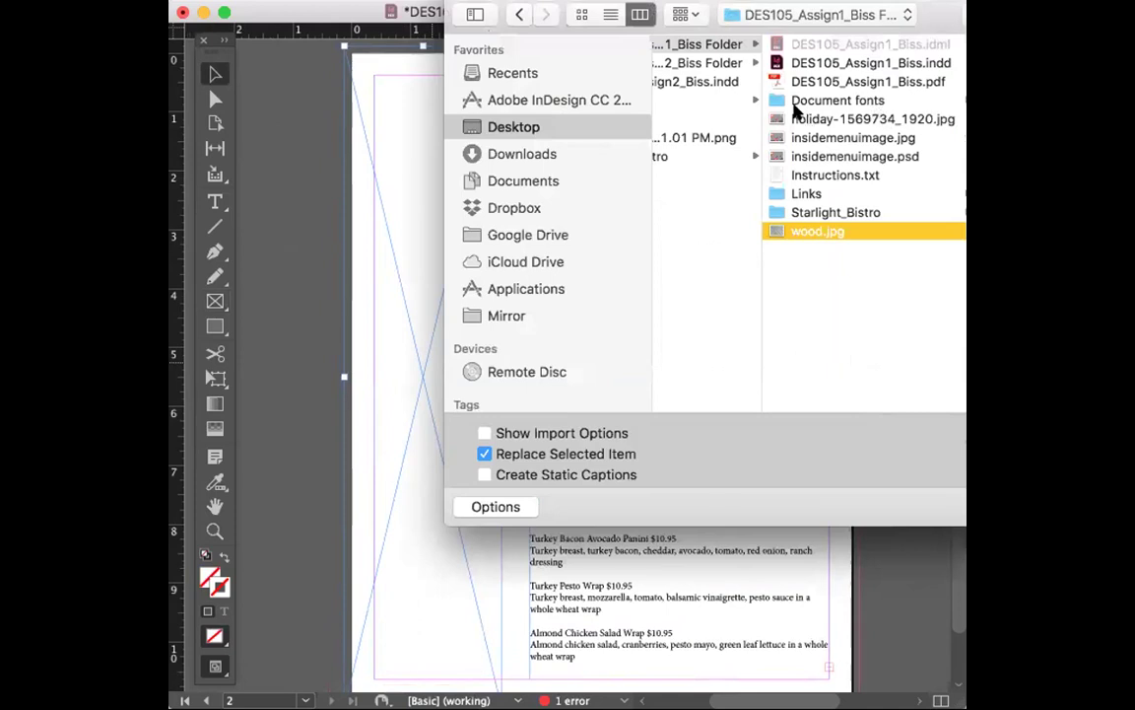
left_click(855, 213)
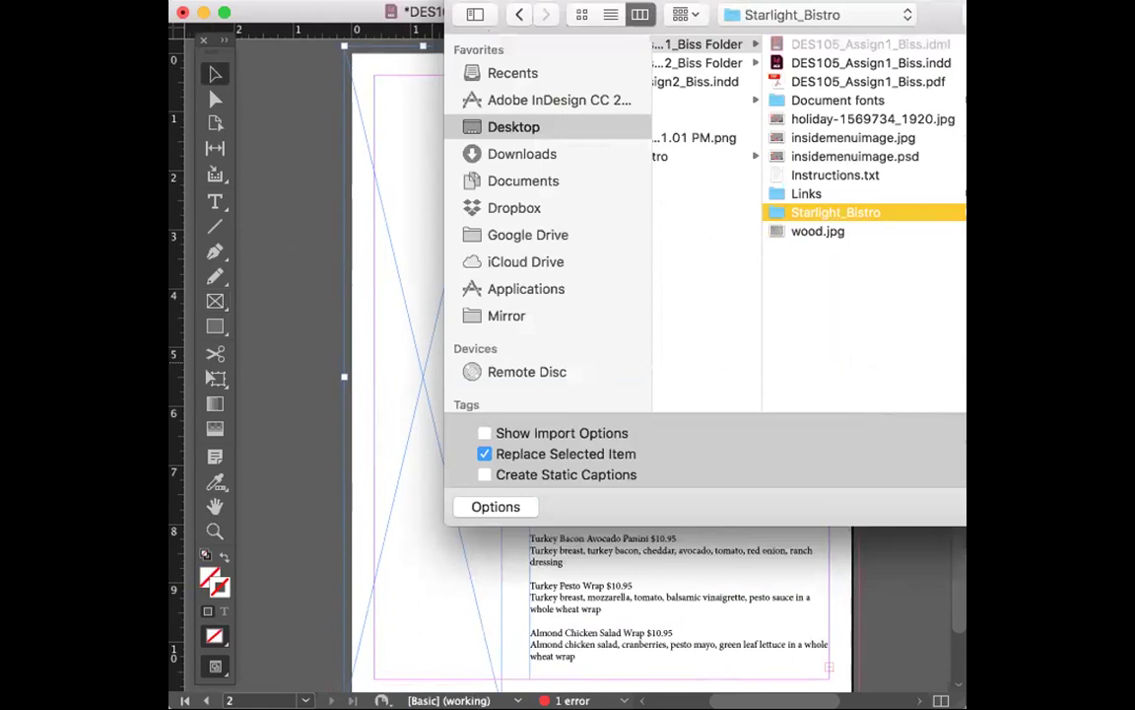
scroll(788, 197, "left", 5)
Step: Place wood-floorin...92_1920.jpg from the Images folder of DEMO Assignment 2 into the tall frame on page 2
left_click(801, 117)
left_click(791, 99)
left_click(948, 46)
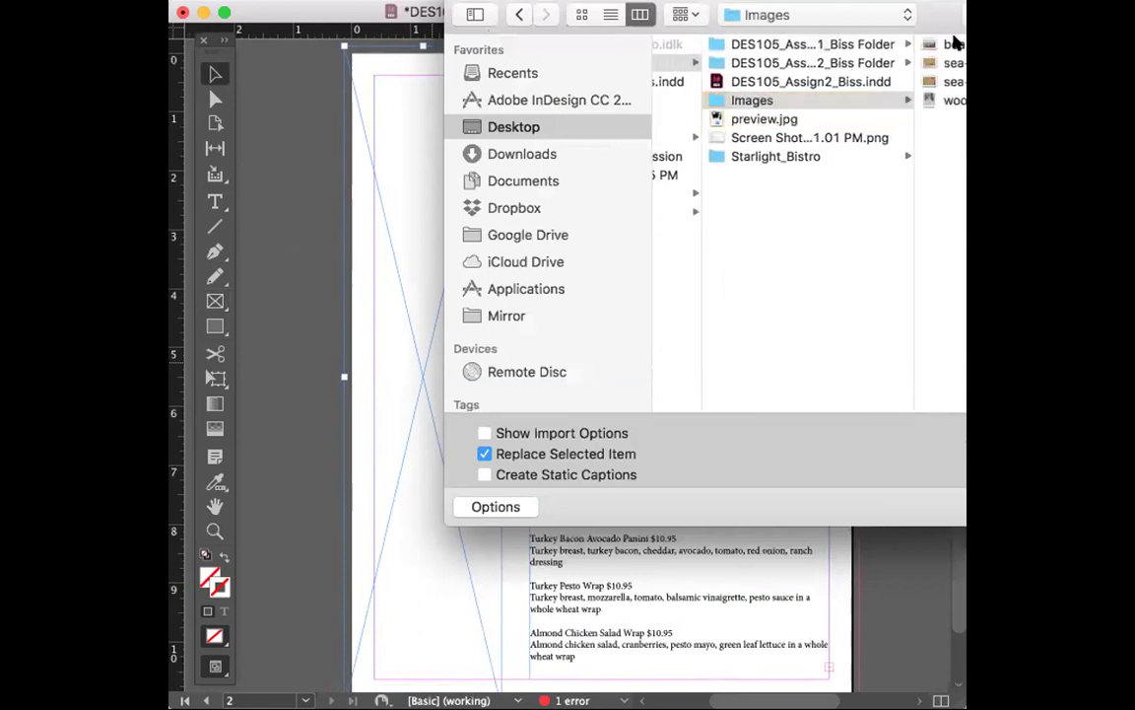
left_click(892, 63)
left_click(892, 83)
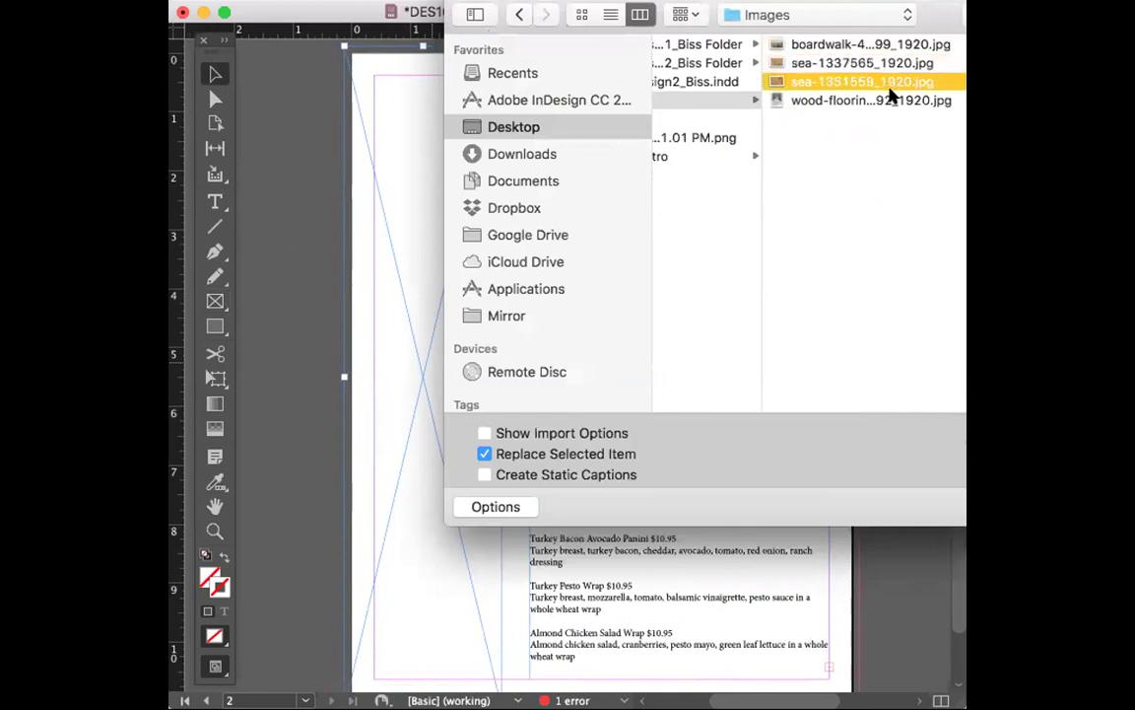
left_click(890, 101)
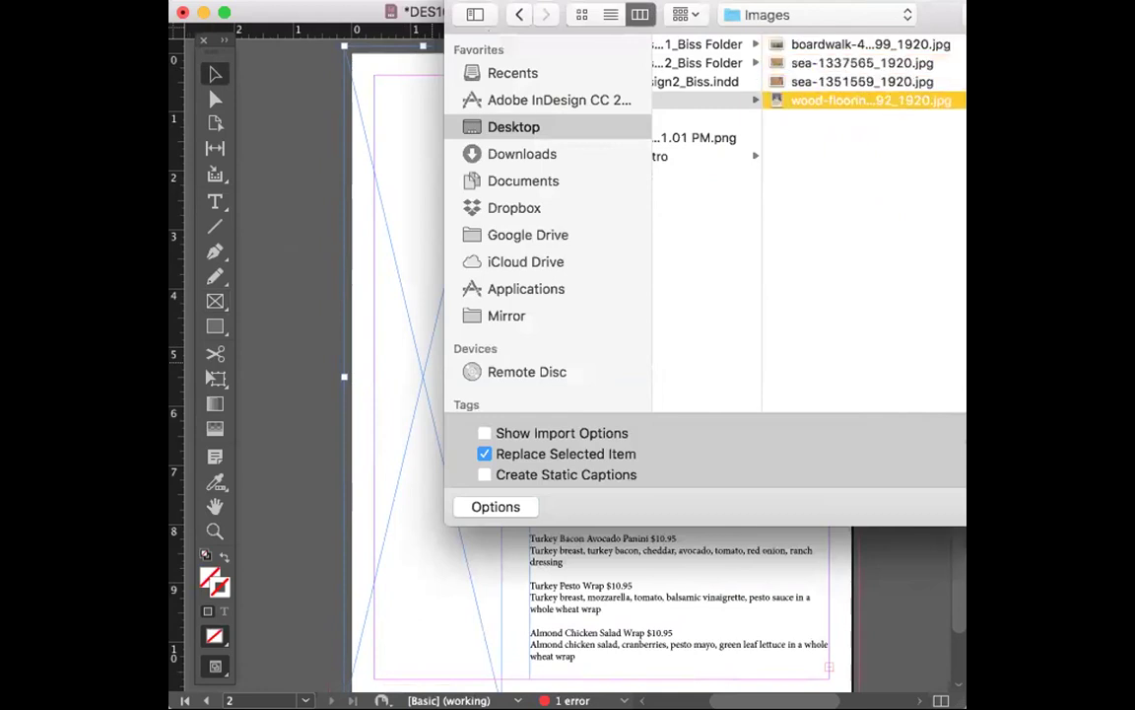
key("Return")
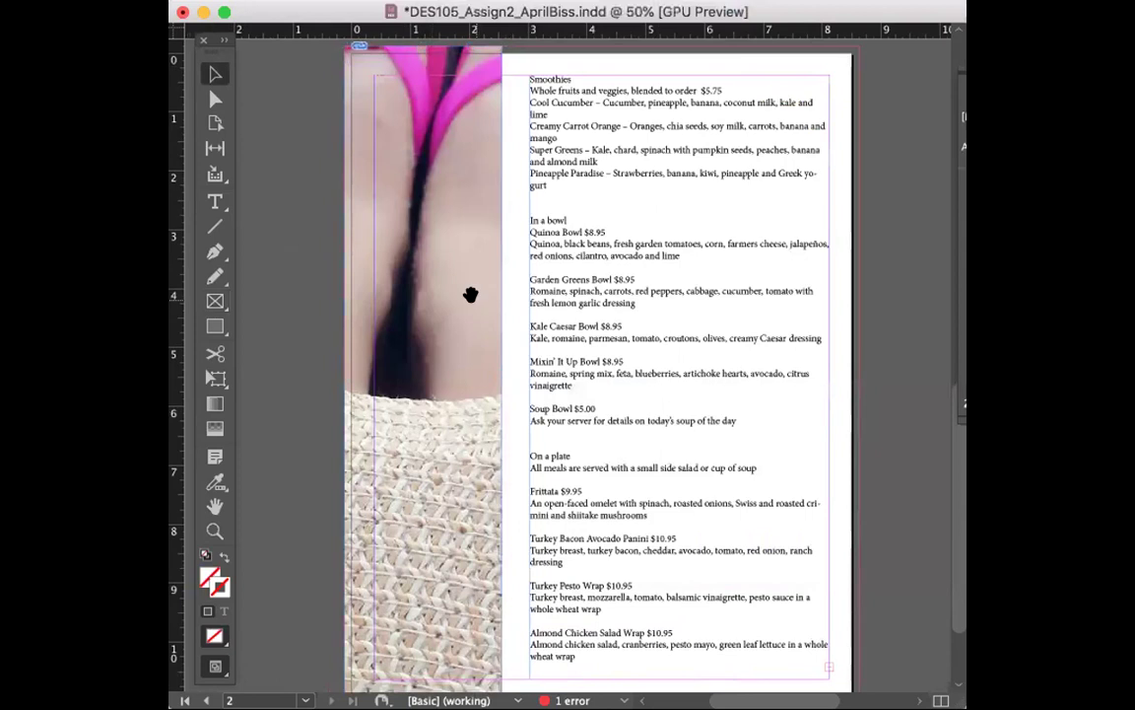
Step: Shift the placed image upward inside its frame so only the woven hat fills the strip, and save the document
mouse_move(450, 403)
left_mouse_down()
mouse_move(451, 251)
mouse_move(435, 248)
mouse_move(437, 271)
mouse_move(434, 184)
mouse_move(449, 163)
left_mouse_up()
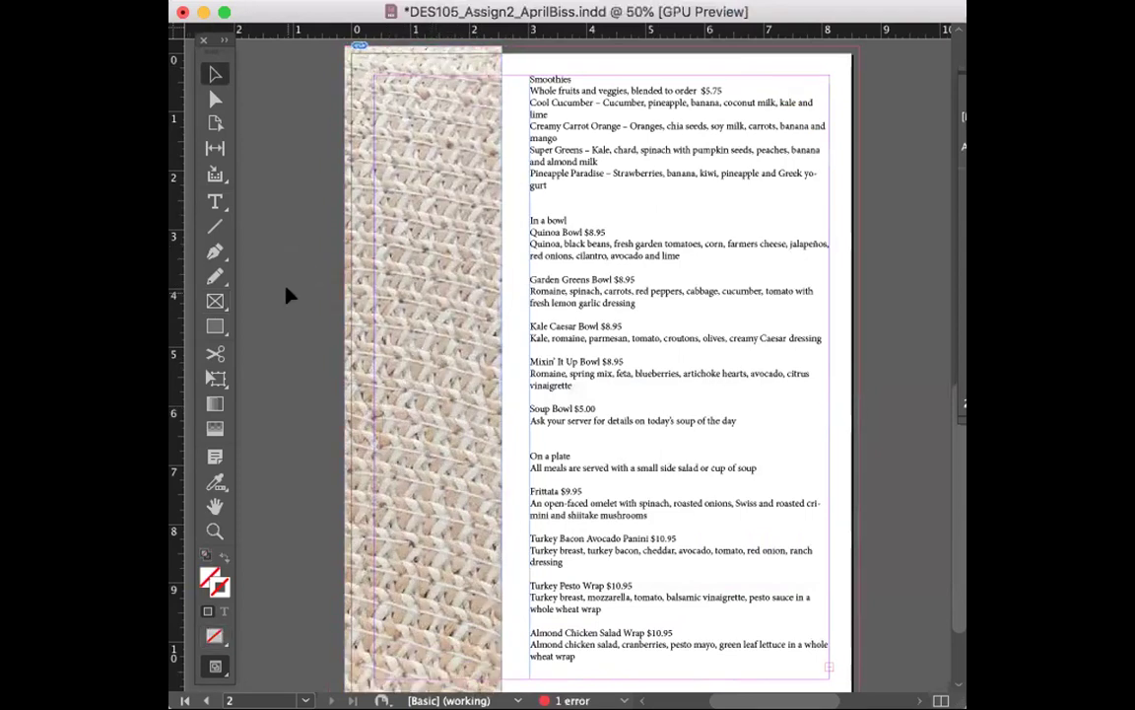
left_click(292, 296)
scroll(446, 345, "left", 3)
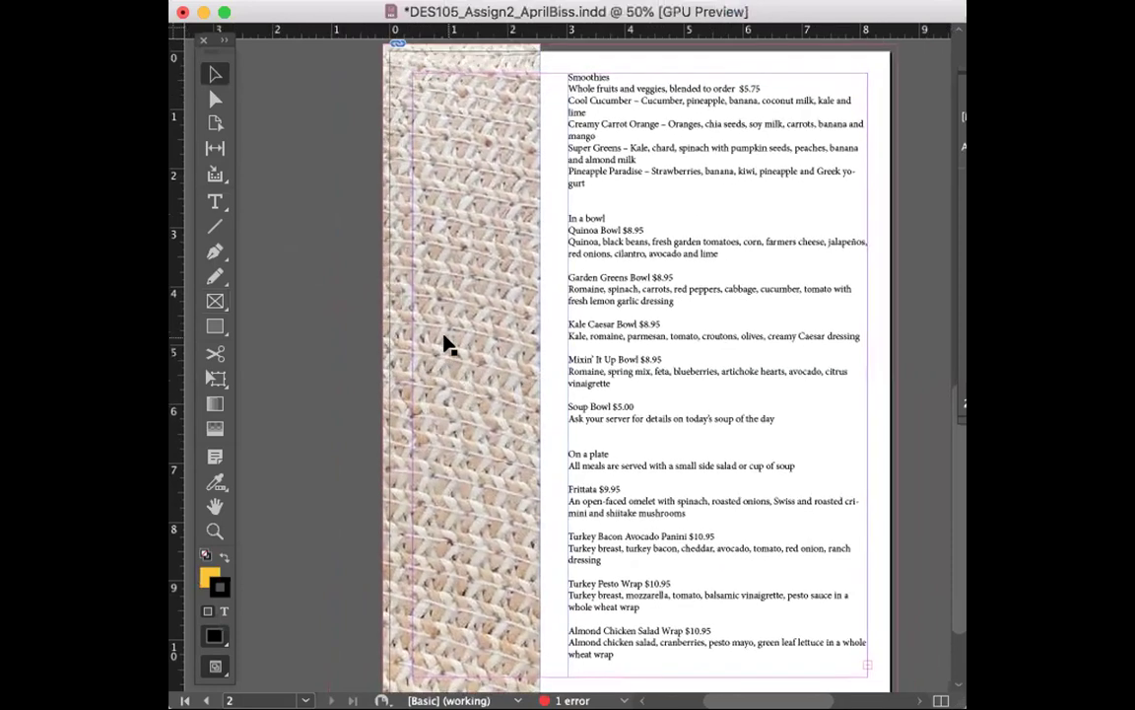
scroll(446, 345, "up", 15)
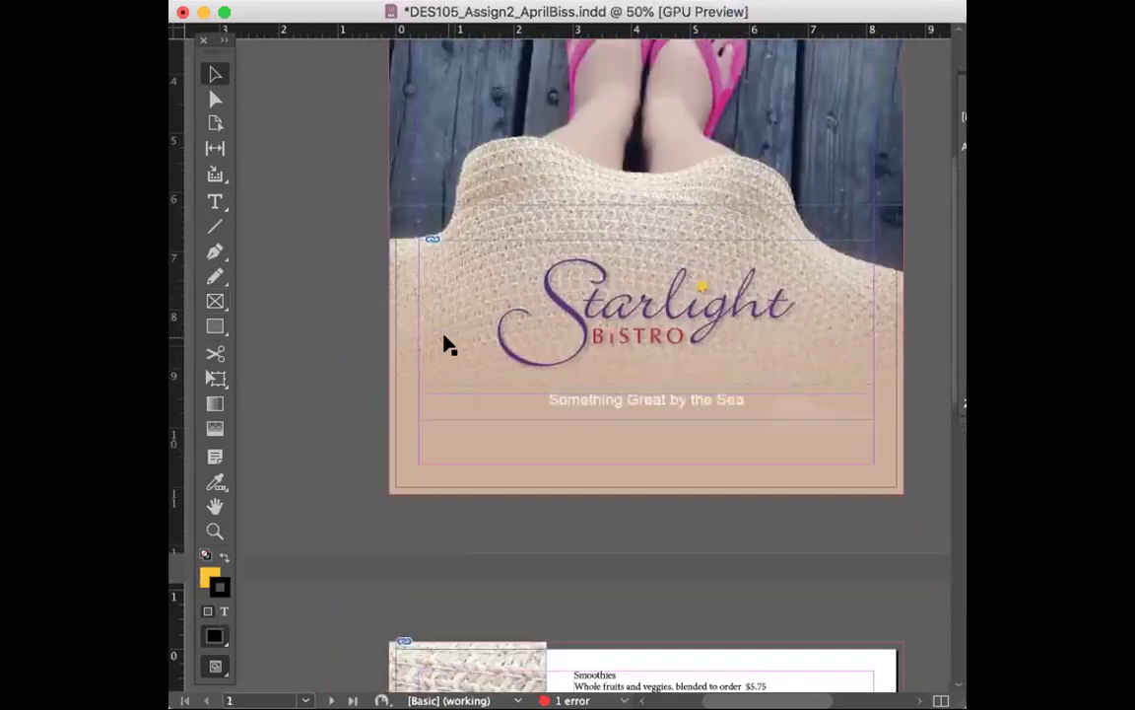
scroll(525, 218, "up", 5)
scroll(532, 228, "down", 15)
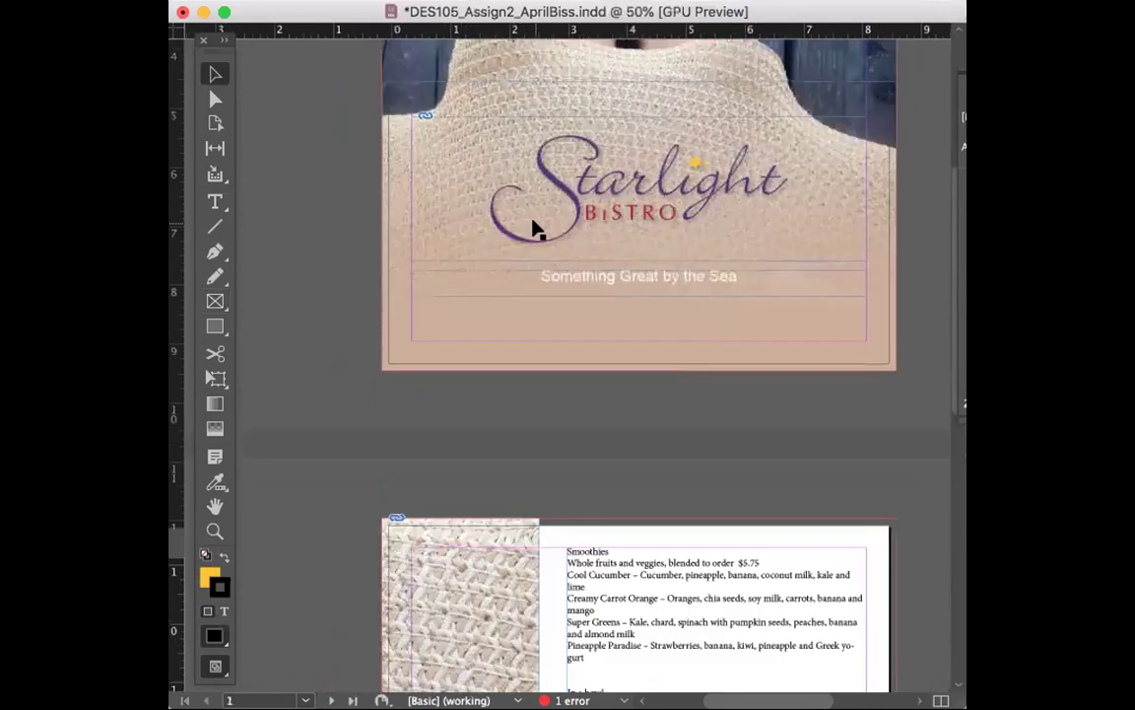
scroll(532, 228, "down", 7)
scroll(532, 228, "up", 3)
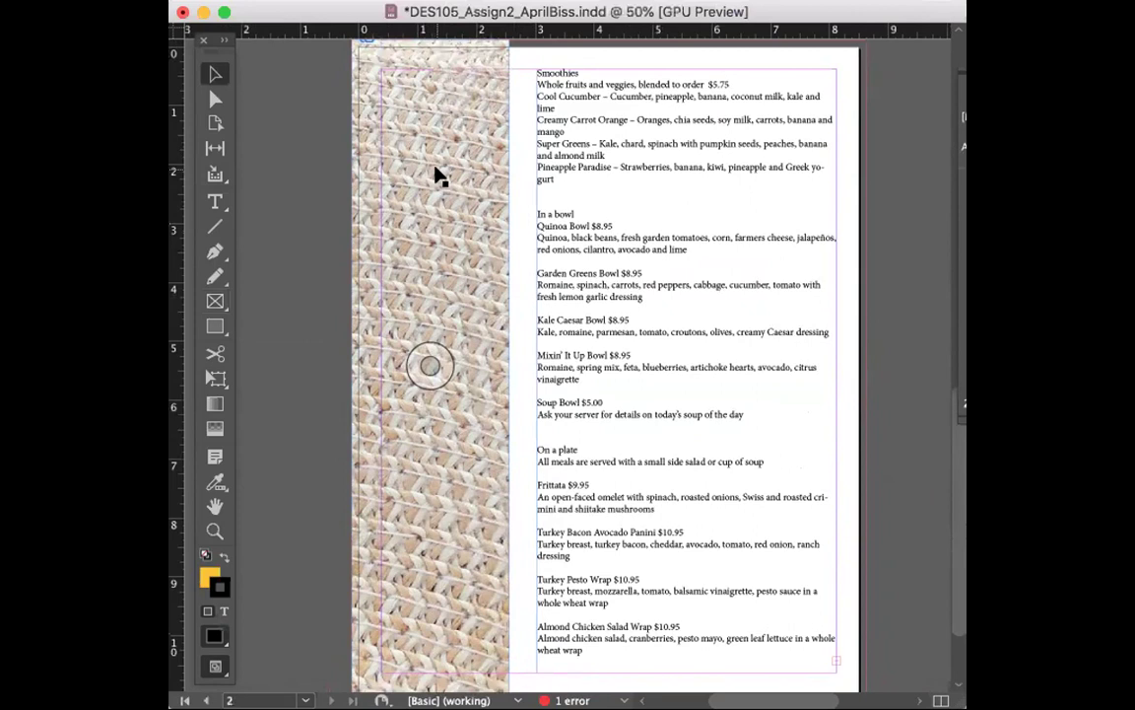
key("super+s")
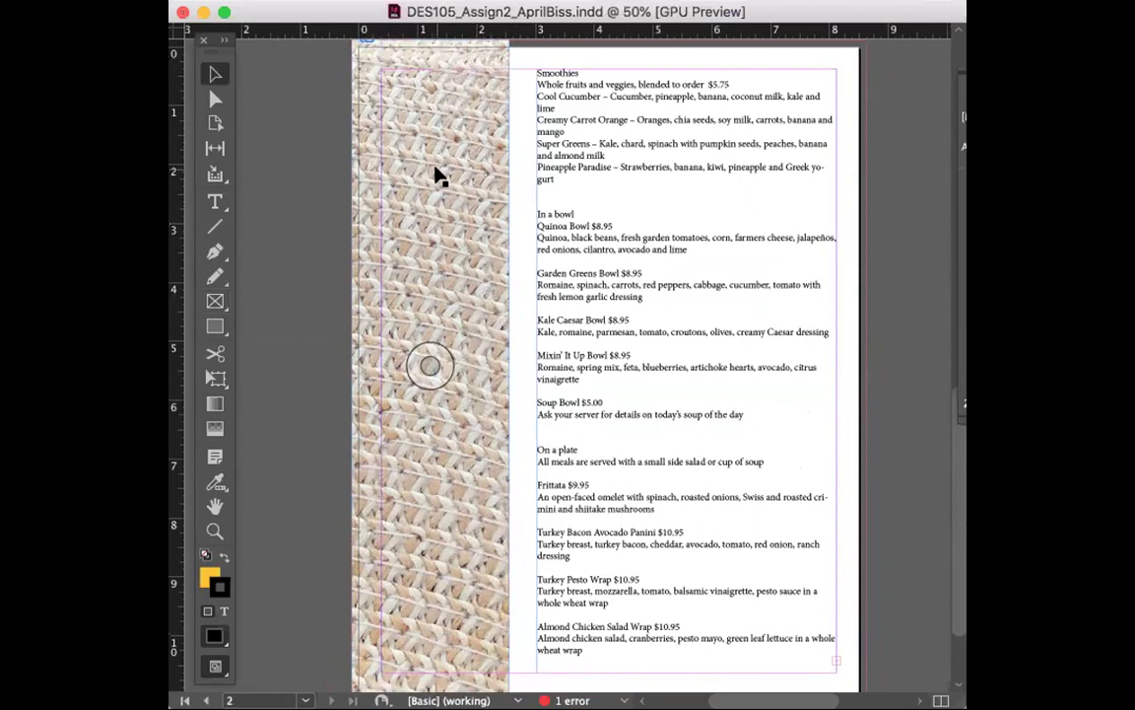
Step: Try a lower opacity on the woven image strip, and return it to full opacity
left_click(404, 157)
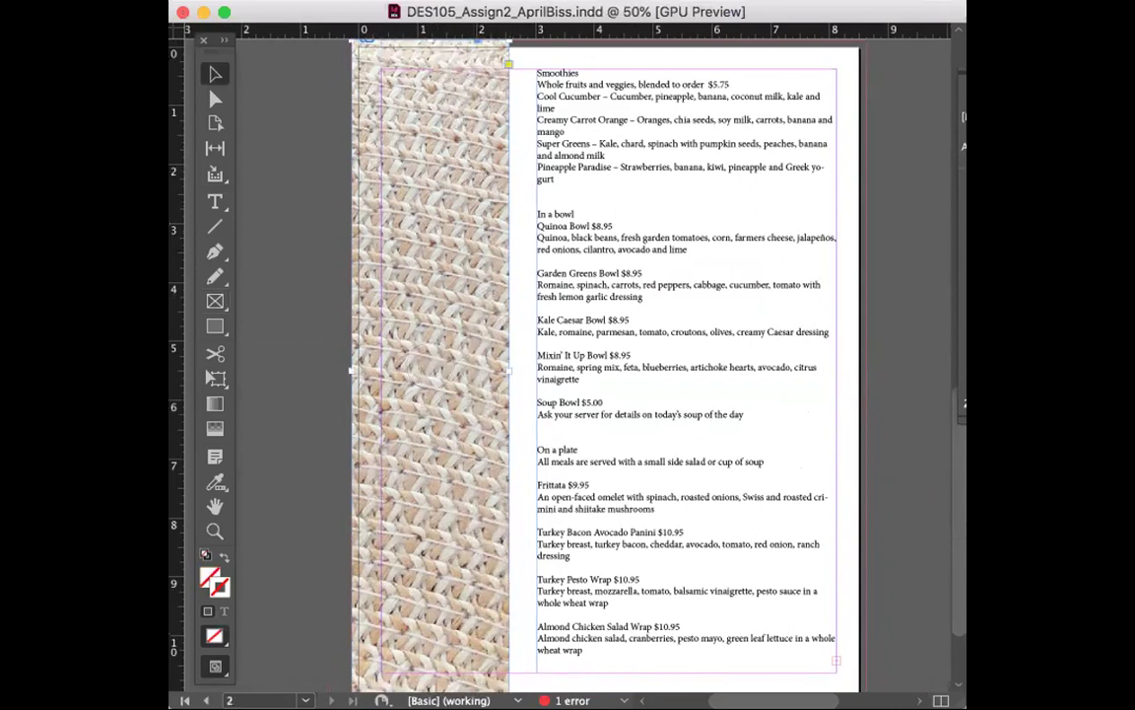
key("Return")
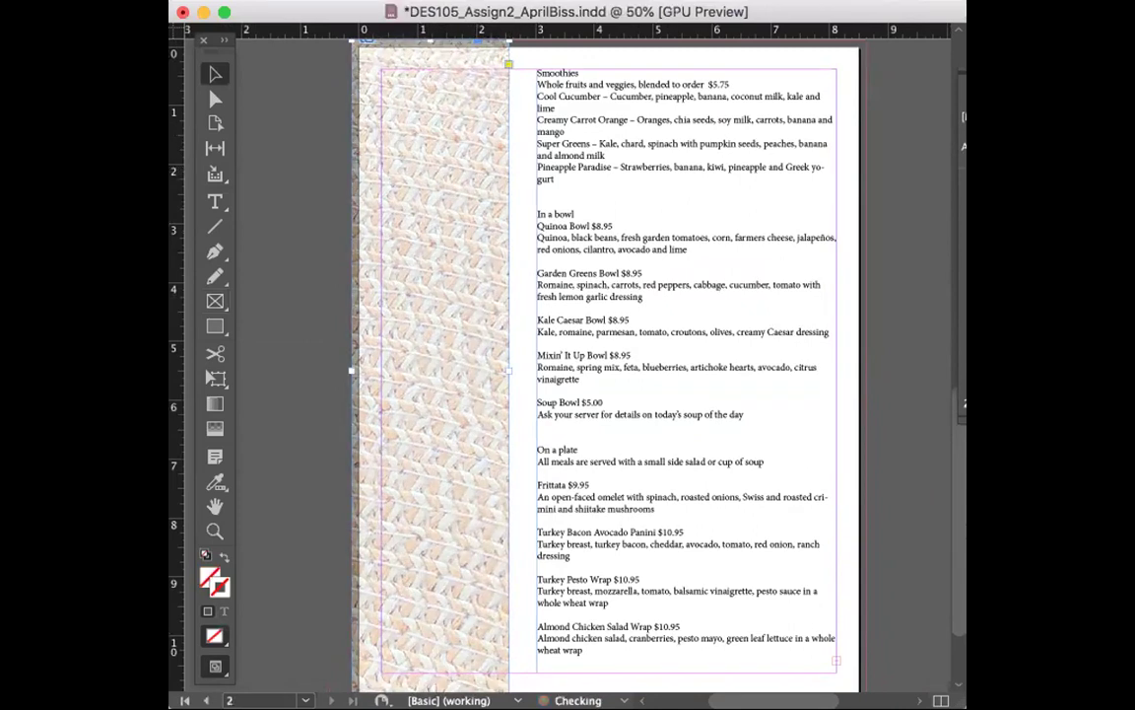
left_click(887, 160)
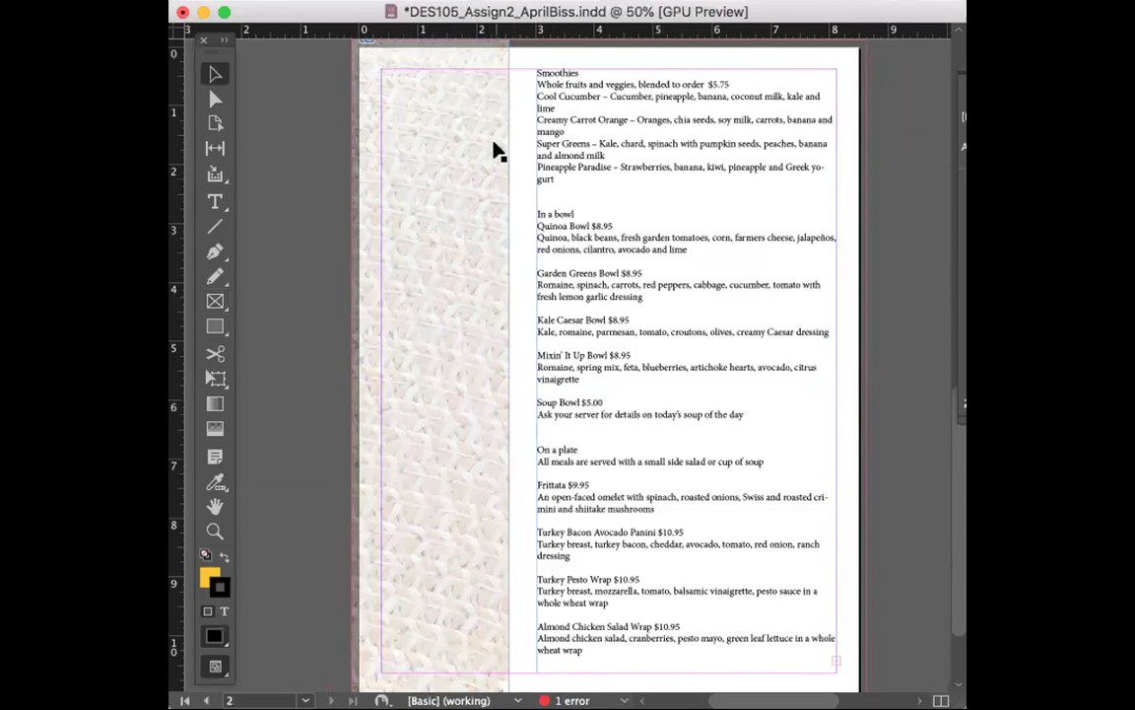
left_click(431, 368)
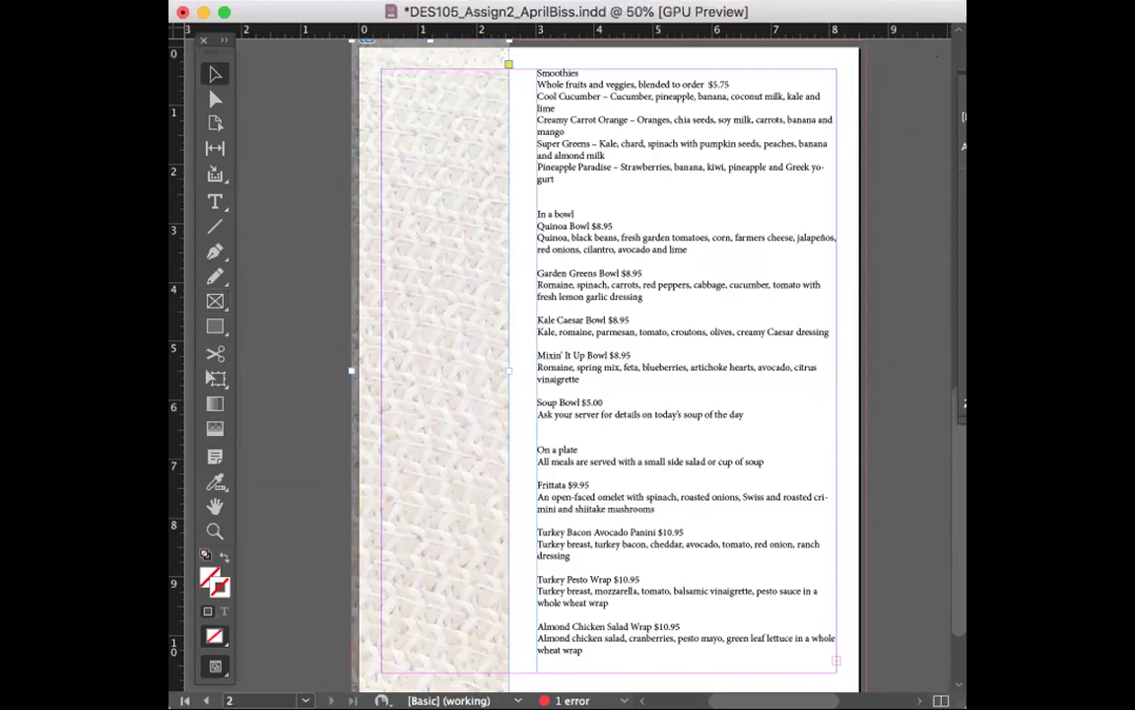
key("Tab")
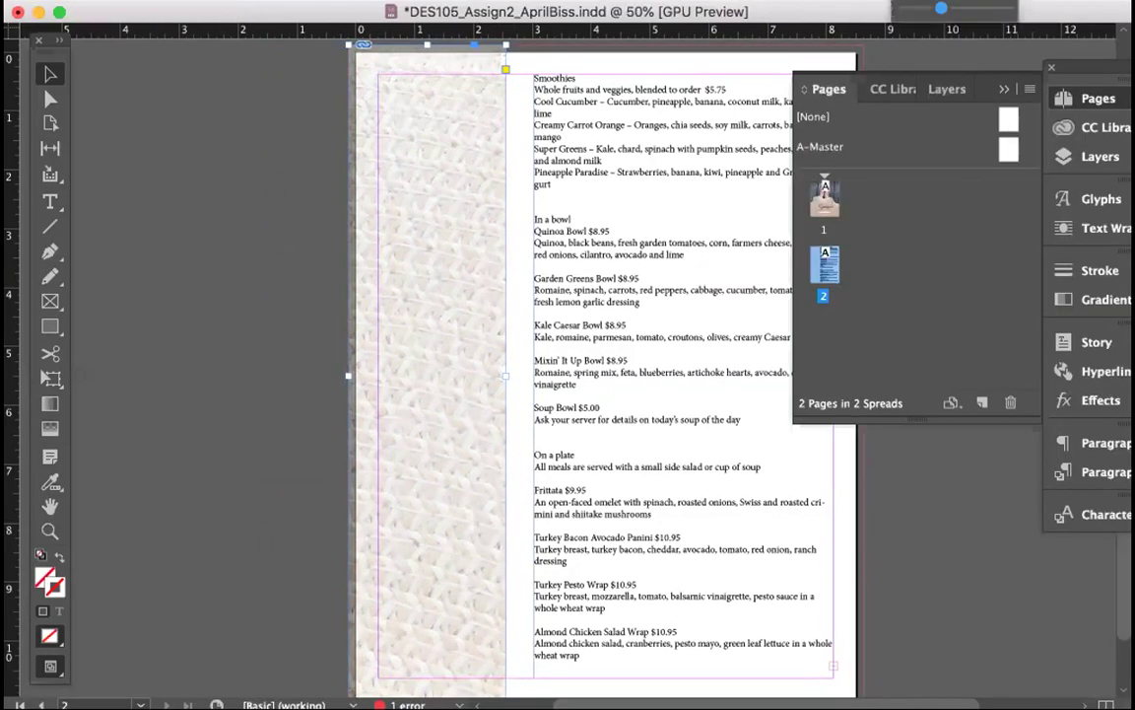
left_click_drag(941, 10, 1025, 13)
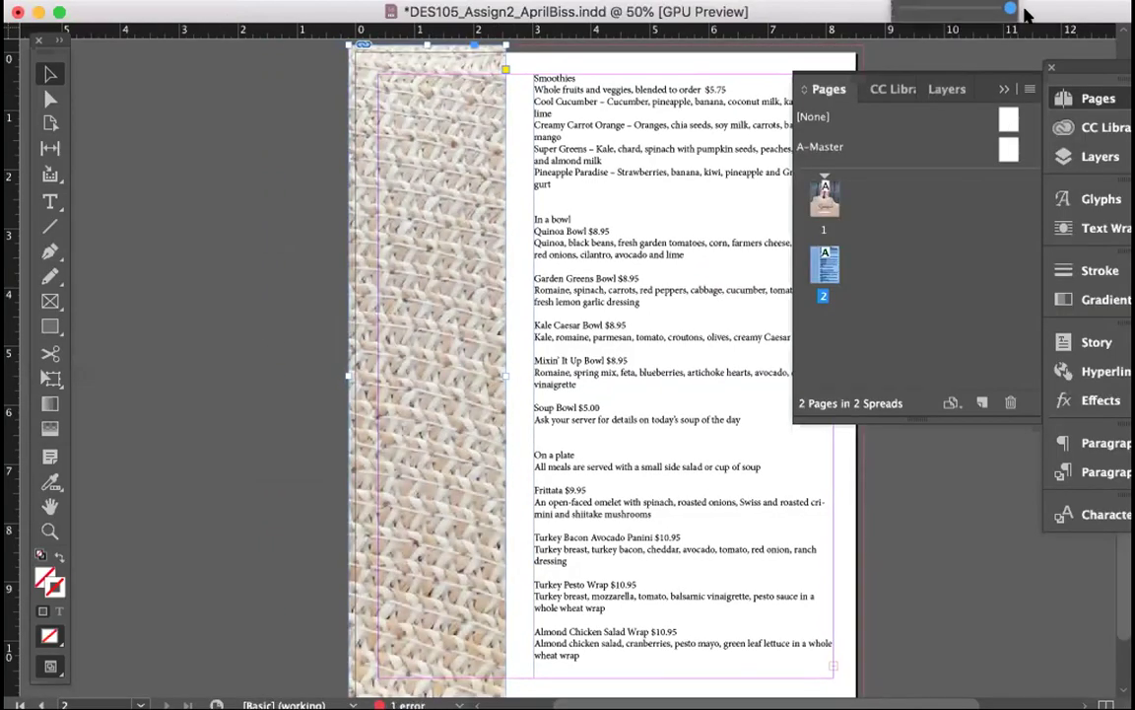
left_click(431, 411)
Step: Narrow the woven image strip by moving its right edge to about 2.5 inches, and deselect it
scroll(414, 413, "right", 2)
scroll(414, 414, "right", 4)
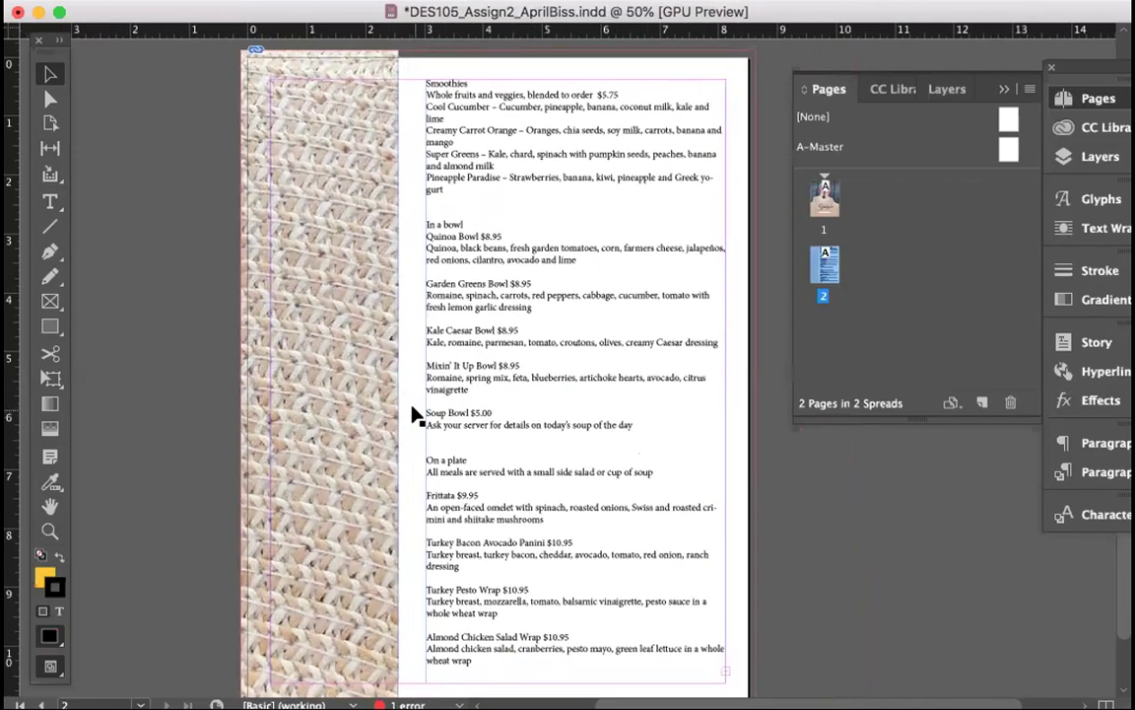
left_click(356, 414)
mouse_move(390, 367)
left_mouse_down()
mouse_move(355, 373)
mouse_move(387, 366)
left_mouse_up()
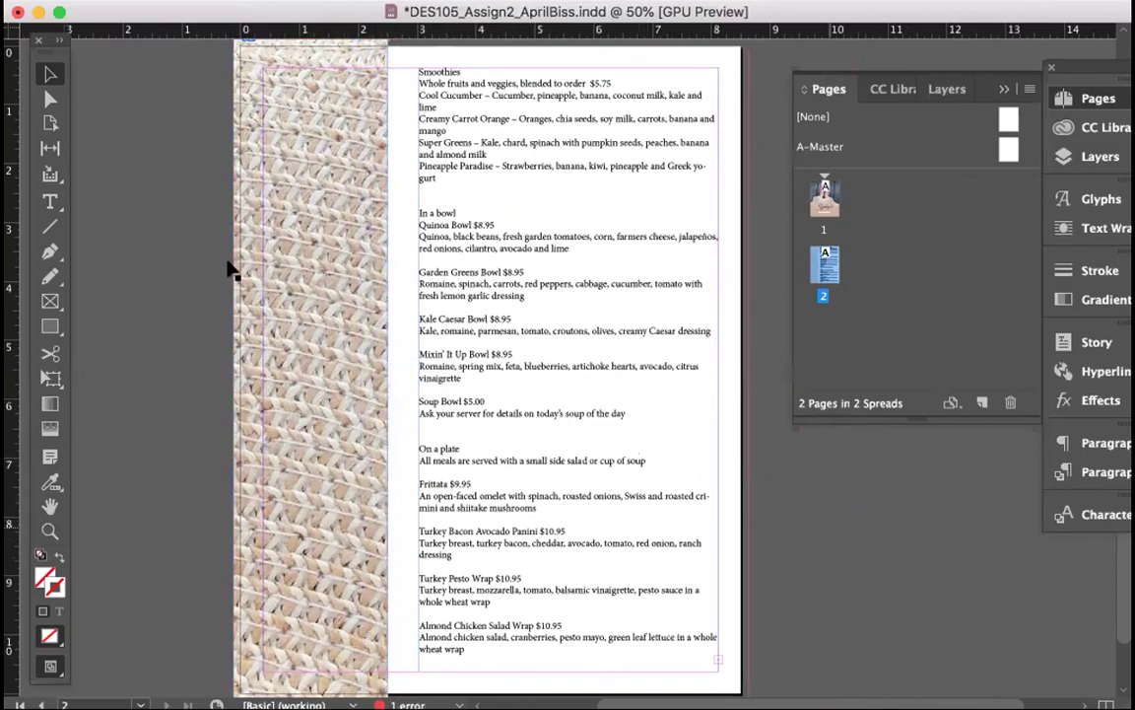
left_click(148, 197)
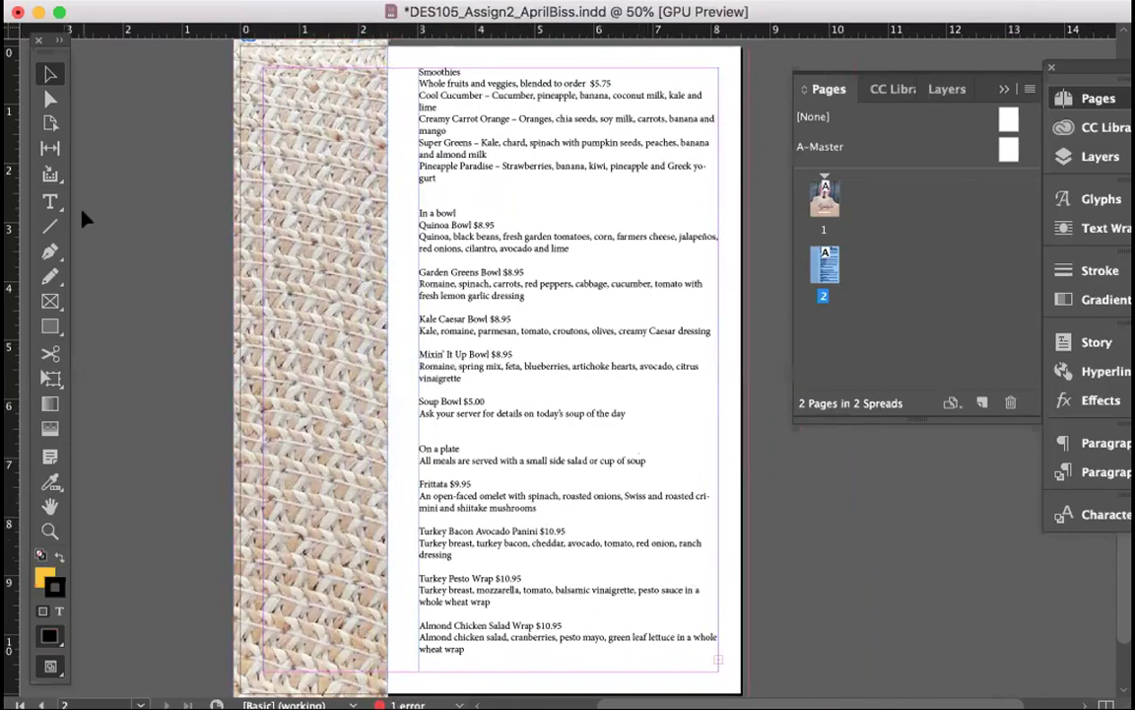
Step: Draw a circular frame about 2.1 inches across over the strip's right edge, positioned at about X 0.69 in, Y 2.79 in
left_click(52, 301)
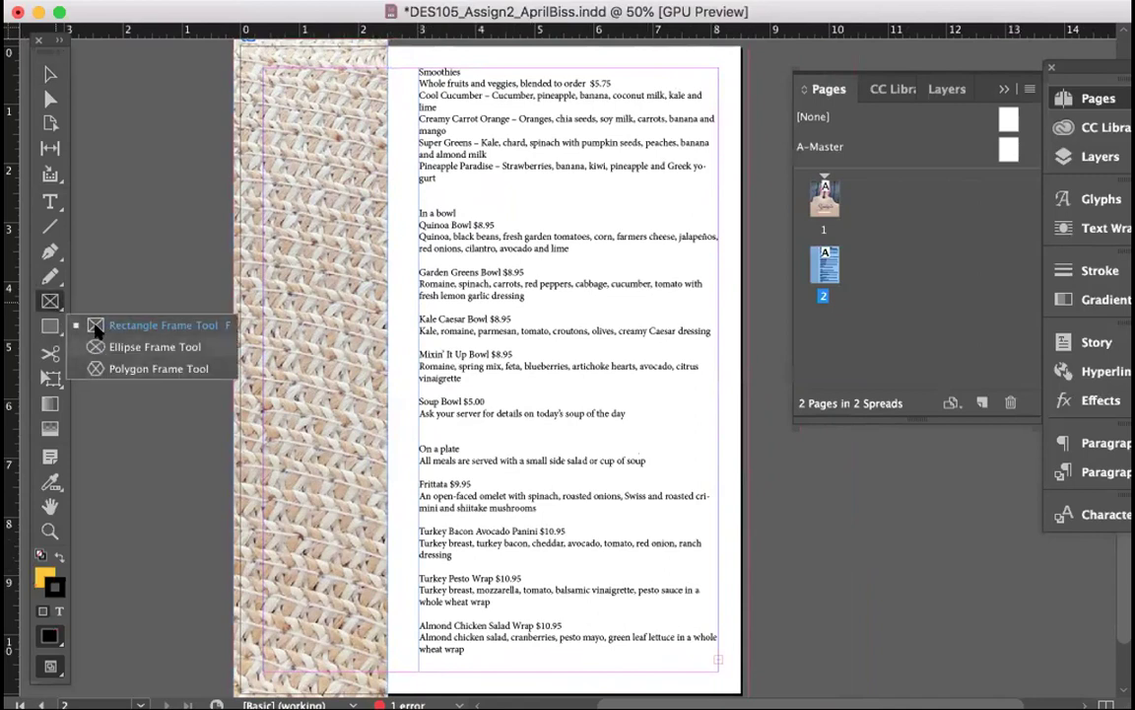
left_click(94, 345)
left_click_drag(250, 218, 435, 367)
left_click(51, 73)
left_click_drag(367, 312, 365, 284)
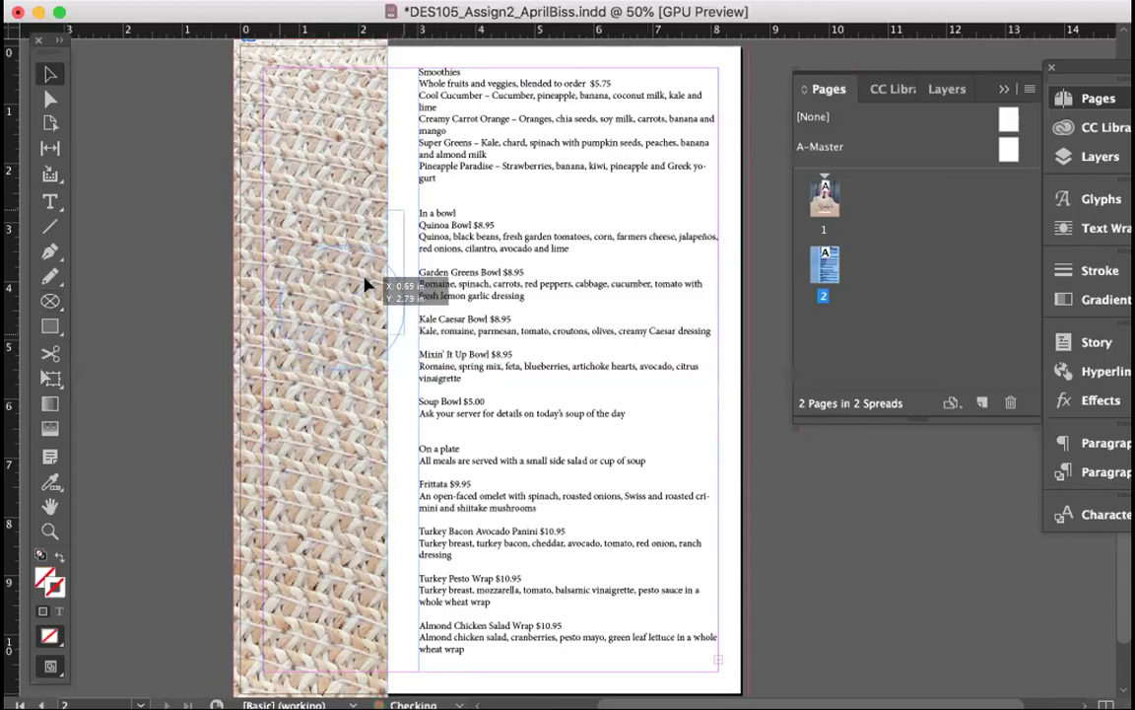
Step: Narrow the woven image strip so its right edge sits at about 2.1 inches, and move the circular frame slightly down
left_click(355, 158)
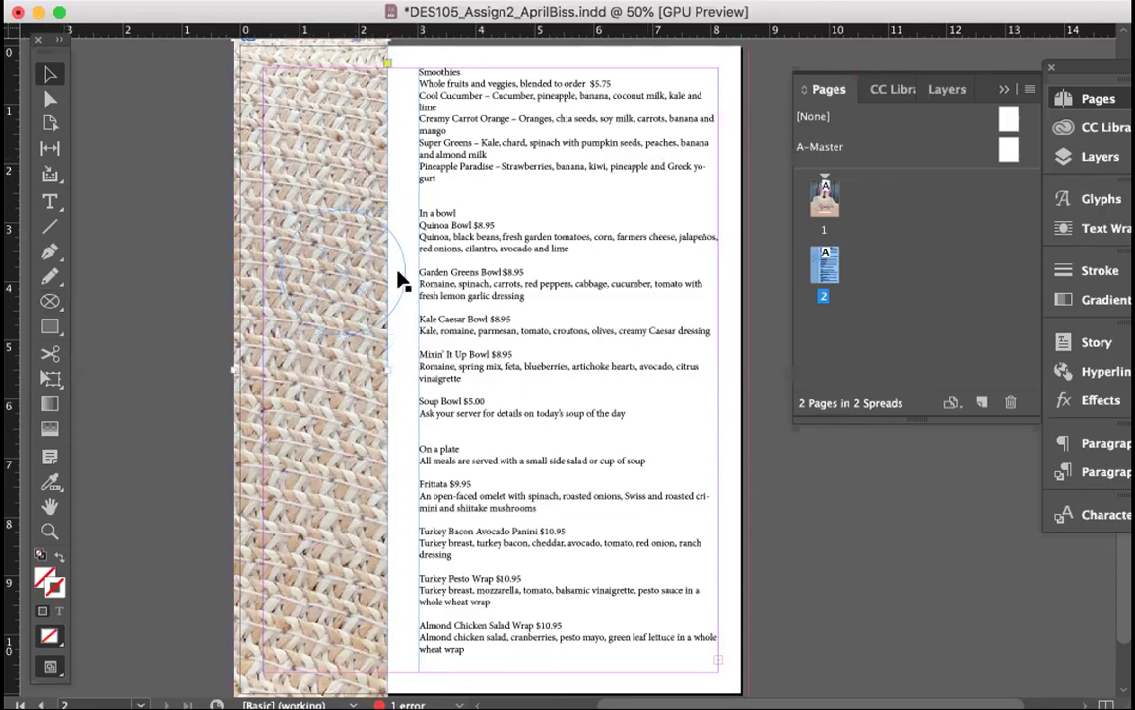
left_click_drag(385, 368, 369, 367)
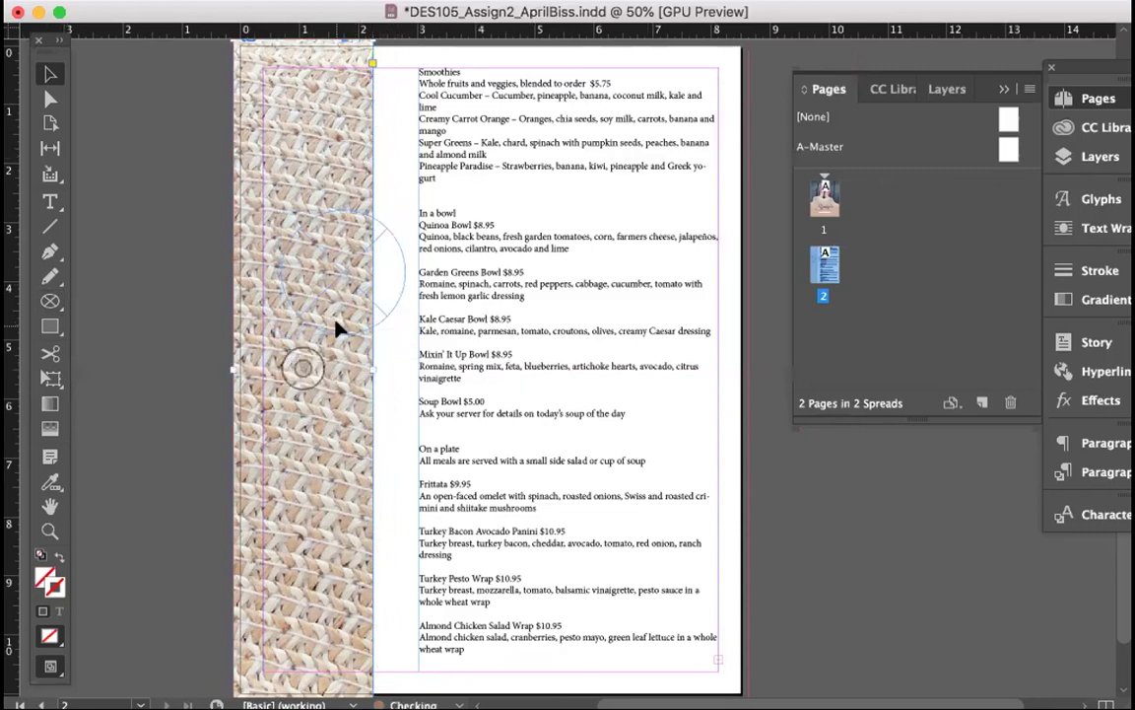
left_click(379, 294)
left_click_drag(379, 294, 380, 305)
left_click(368, 328)
left_click_drag(372, 367, 366, 367)
Step: Place Fritatta.jpg from the Starlight_Bistro folder inside DEMO Assignment 2 into the circular frame over the woven strip
left_click(374, 325)
key("super+d")
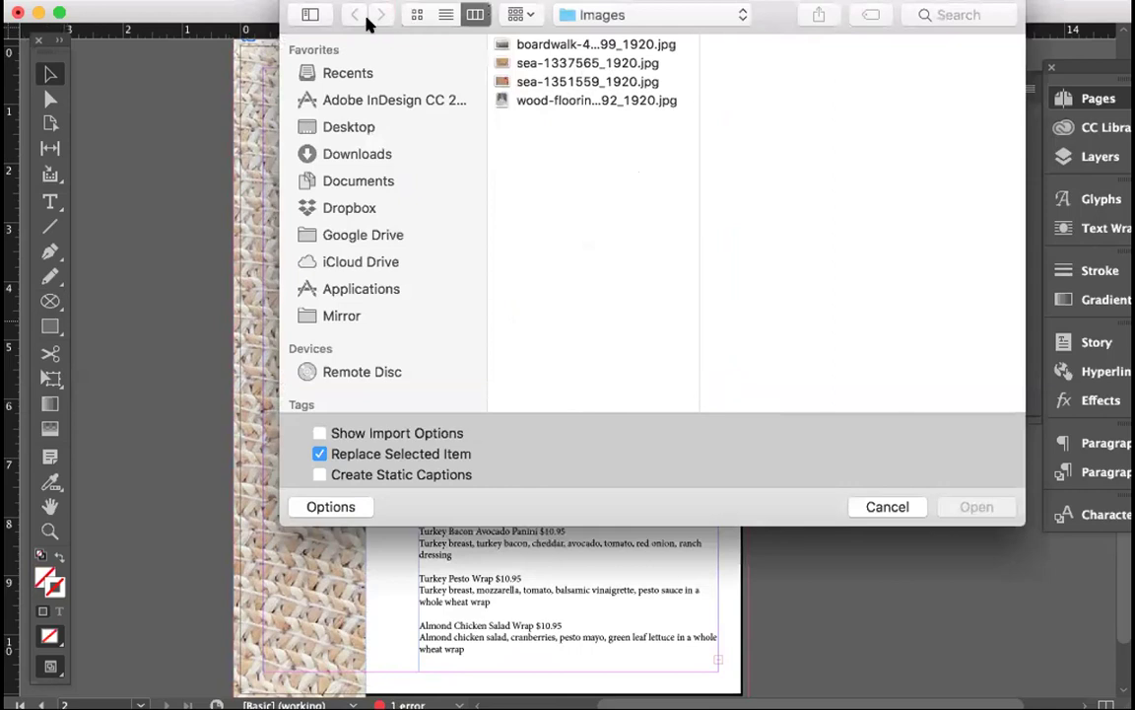
left_click(366, 181)
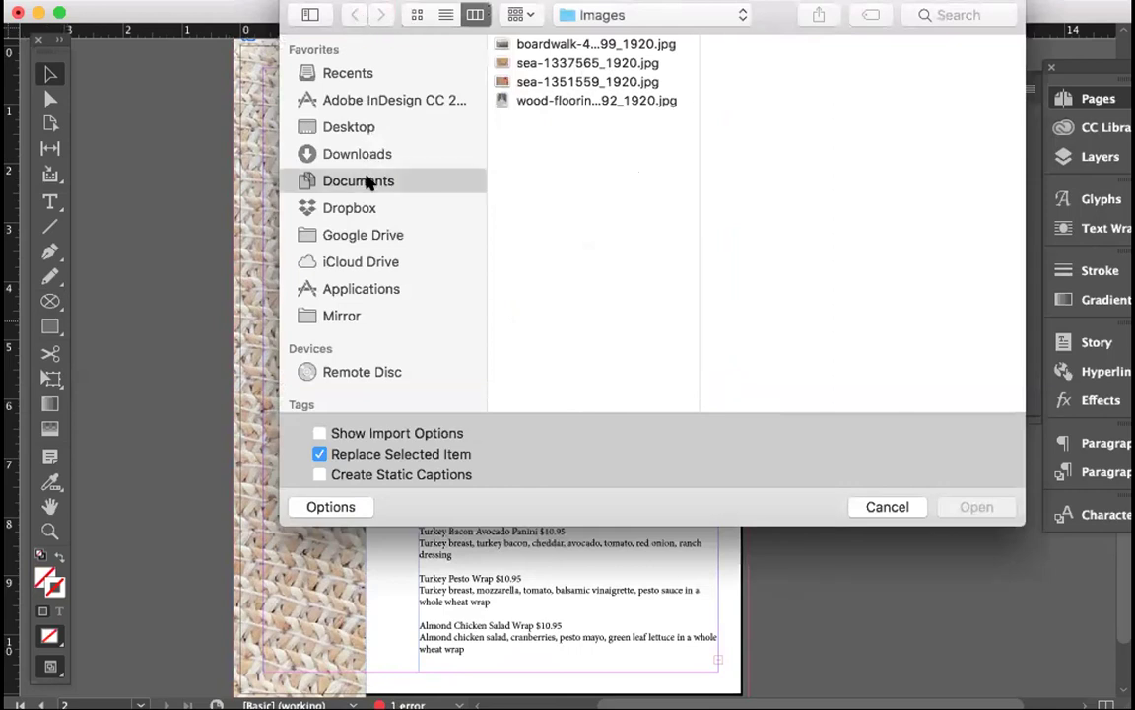
left_click(385, 208)
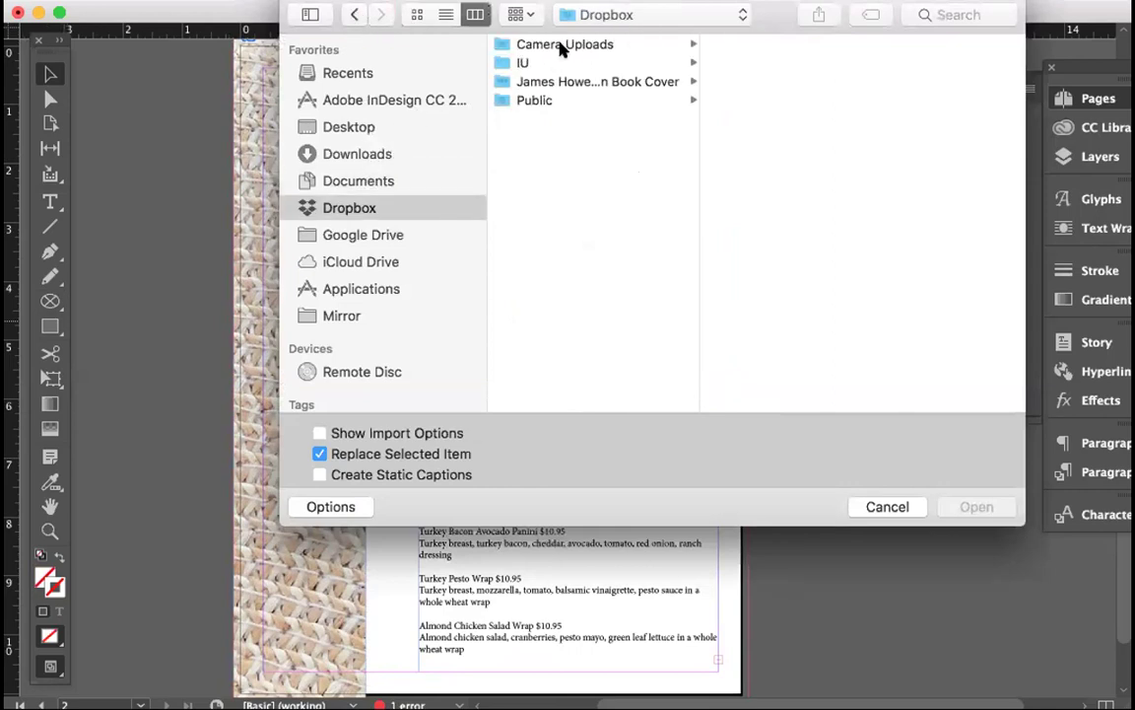
left_click(552, 63)
left_click(774, 45)
left_click(892, 44)
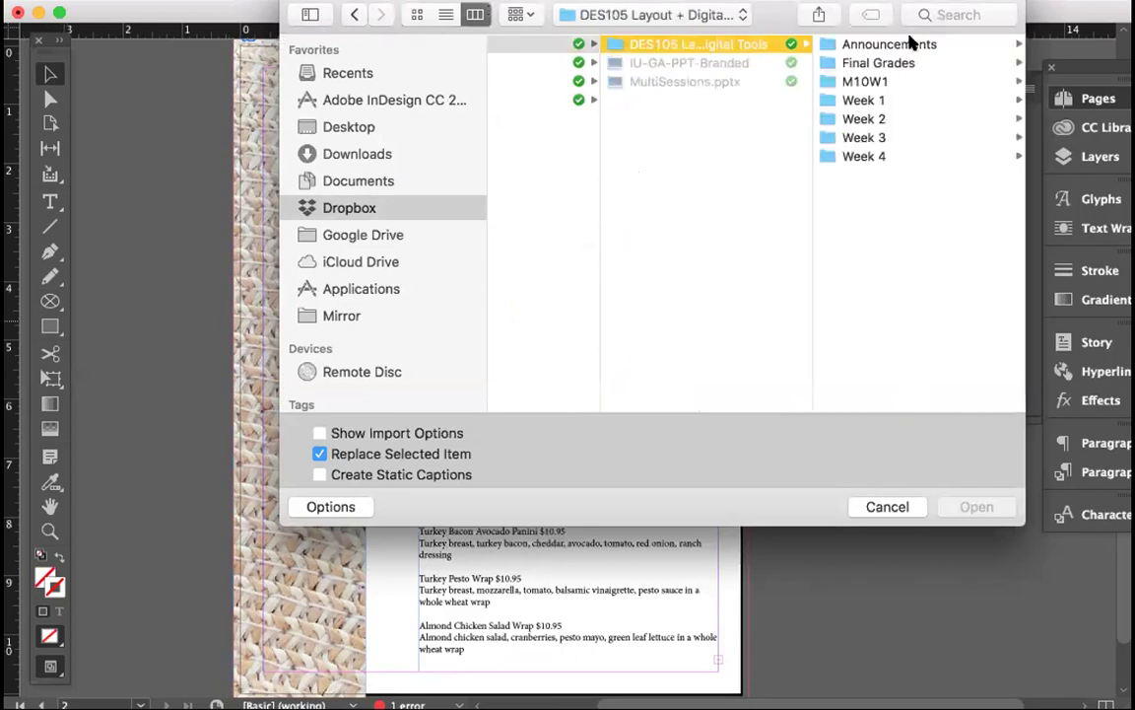
left_click(887, 120)
left_click(863, 63)
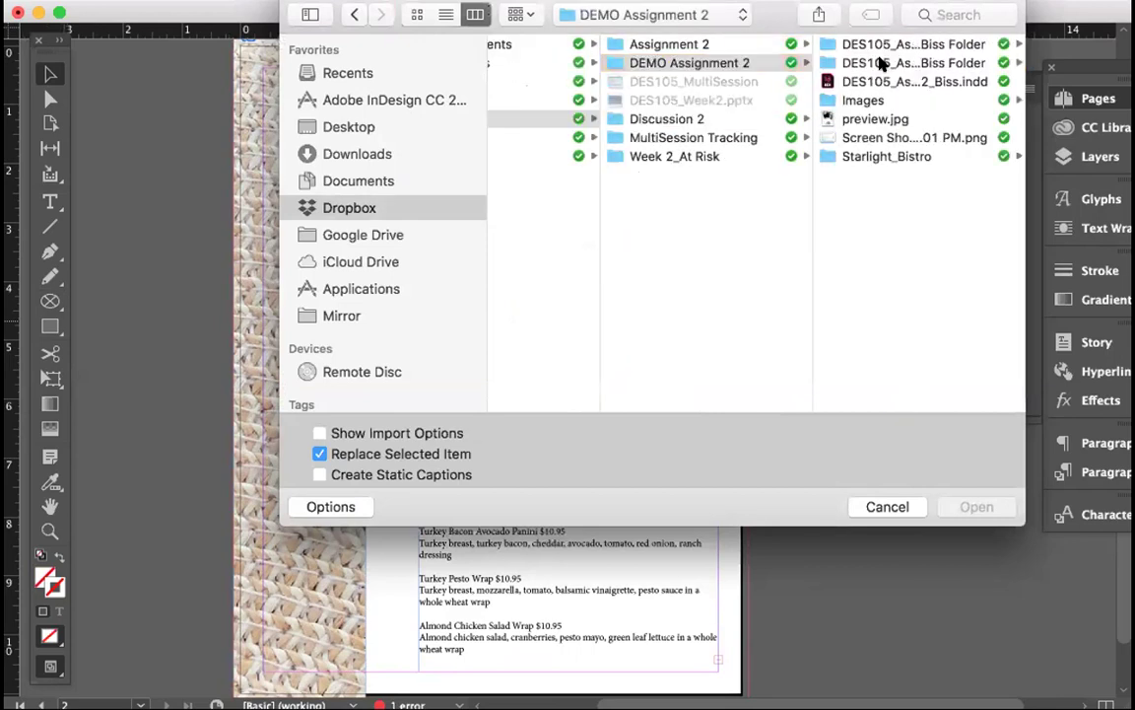
left_click(873, 63)
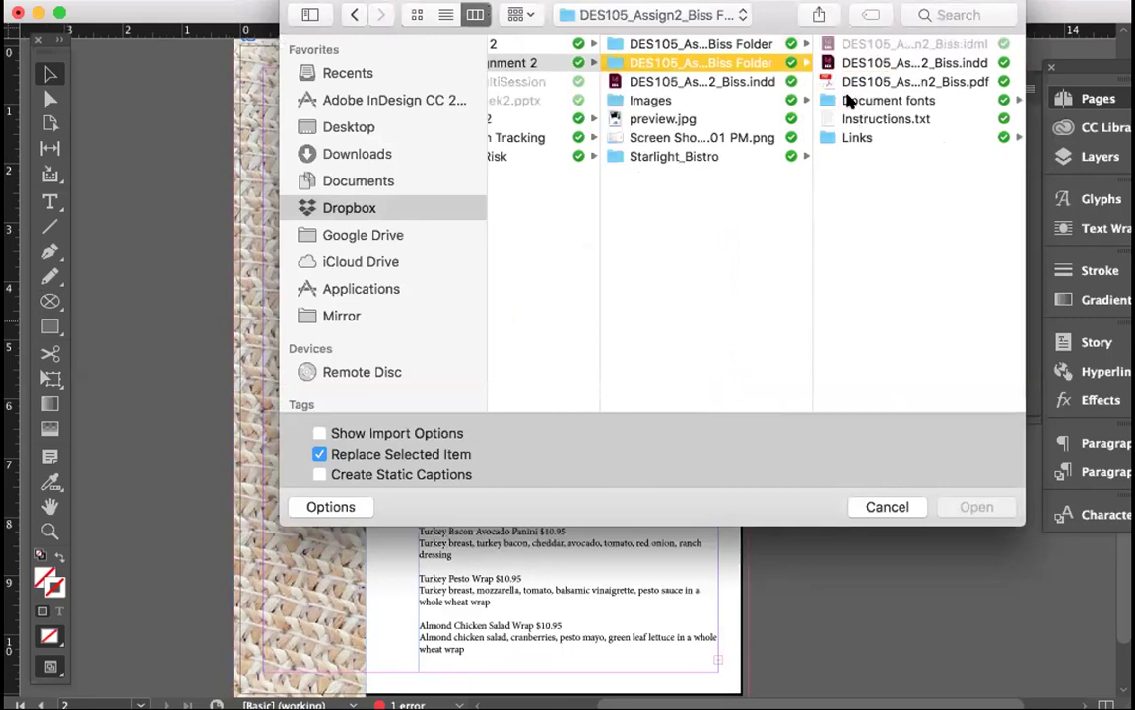
left_click(645, 100)
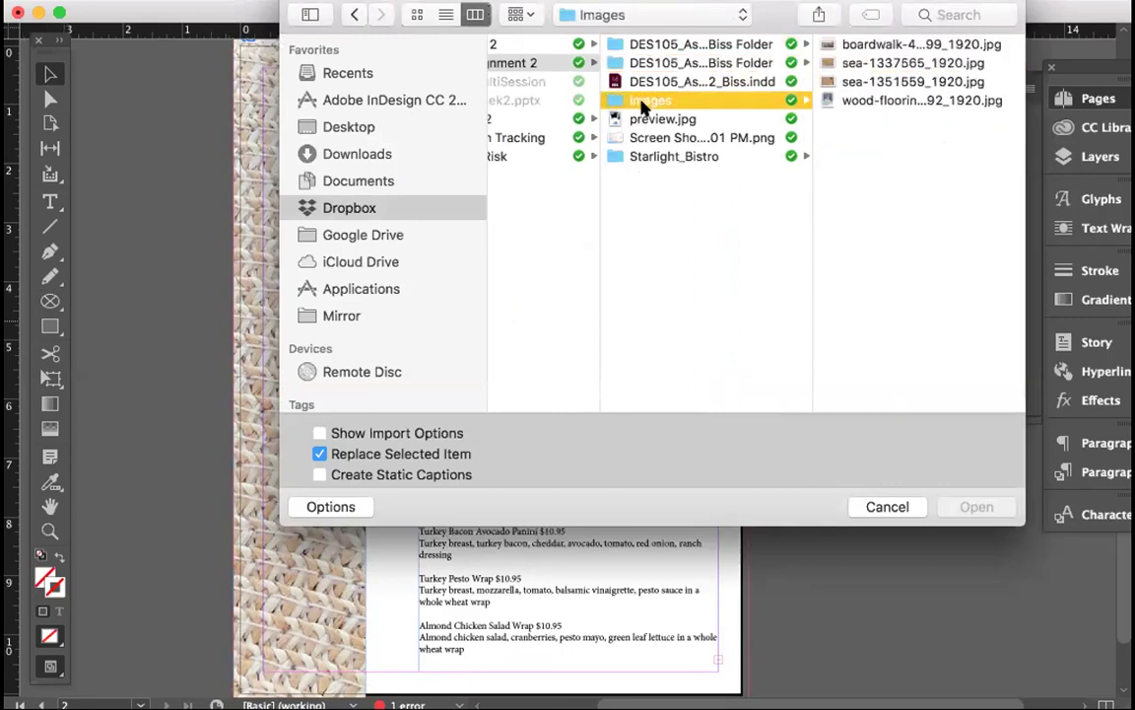
left_click(693, 157)
left_click(860, 44)
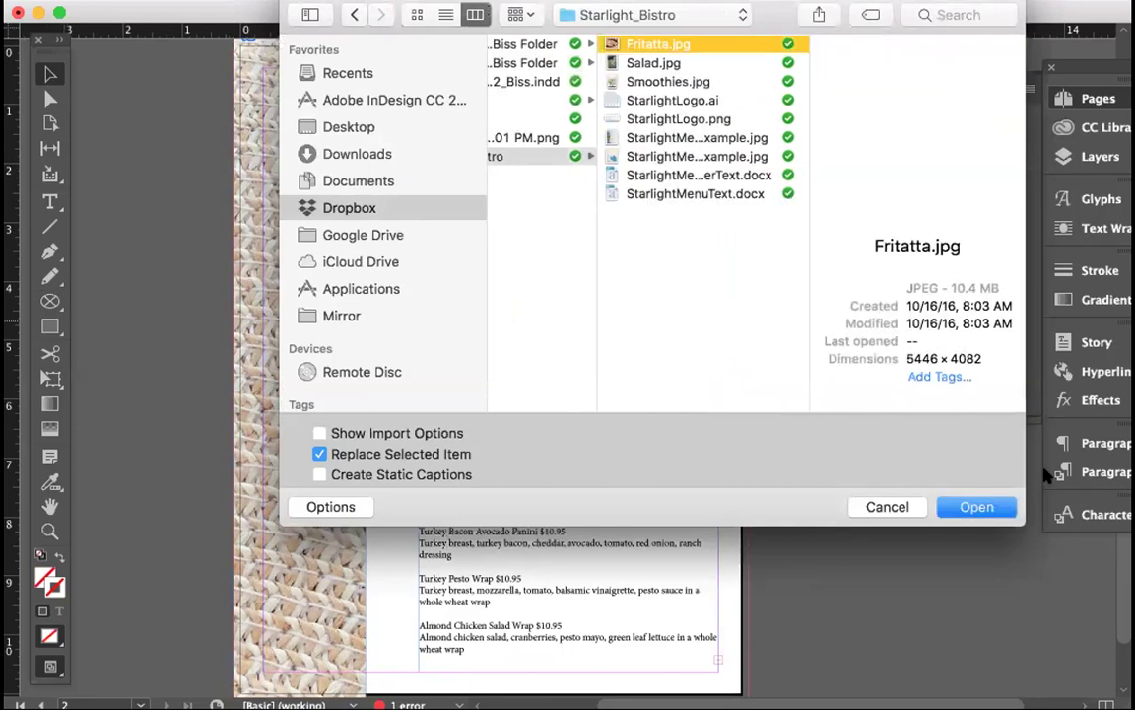
left_click(992, 509)
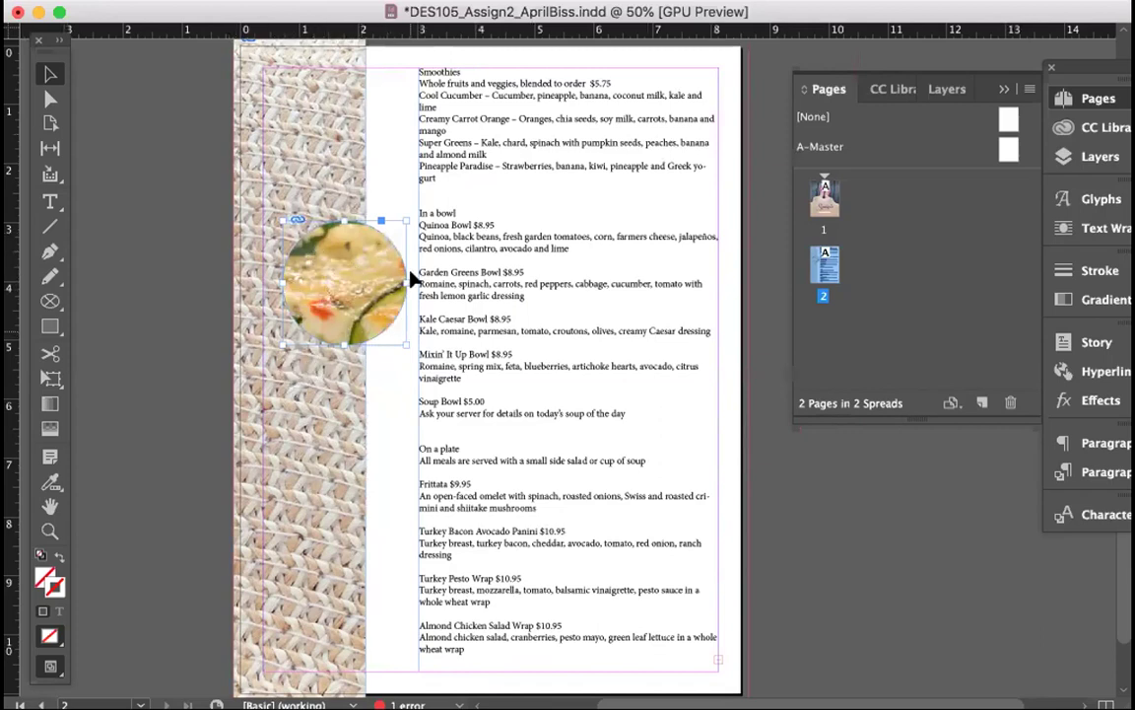
Step: Fit the frittata photo to its circular frame with Fill Frame Proportionally
left_click(355, 0)
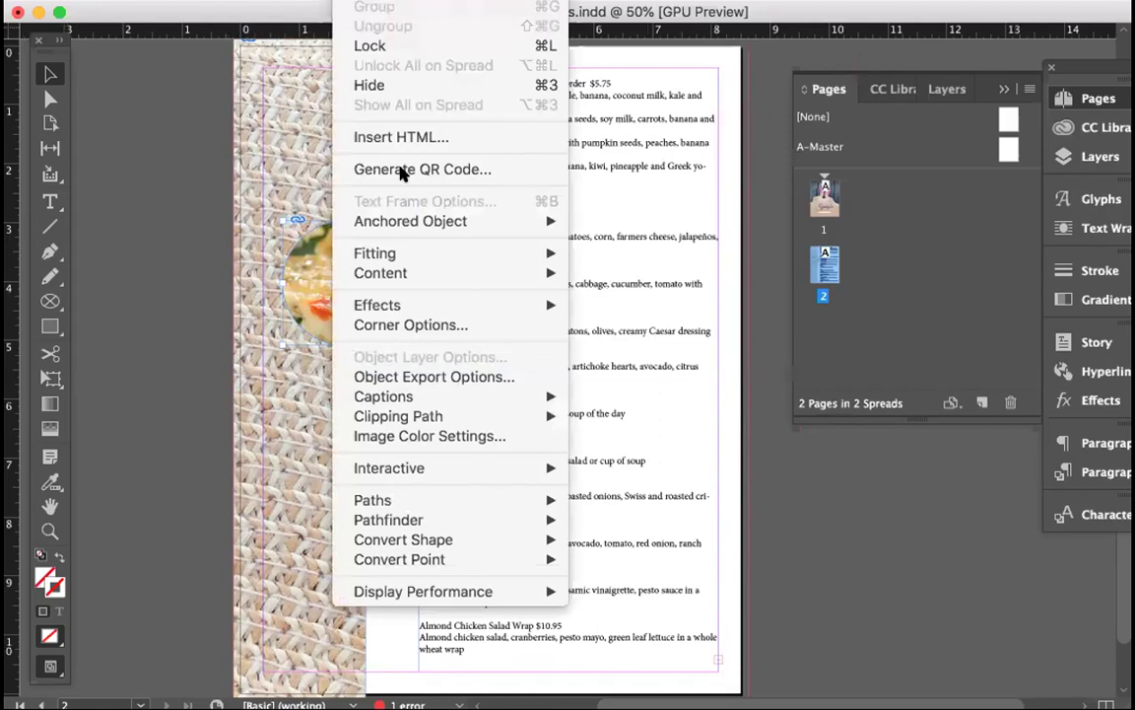
mouse_move(473, 253)
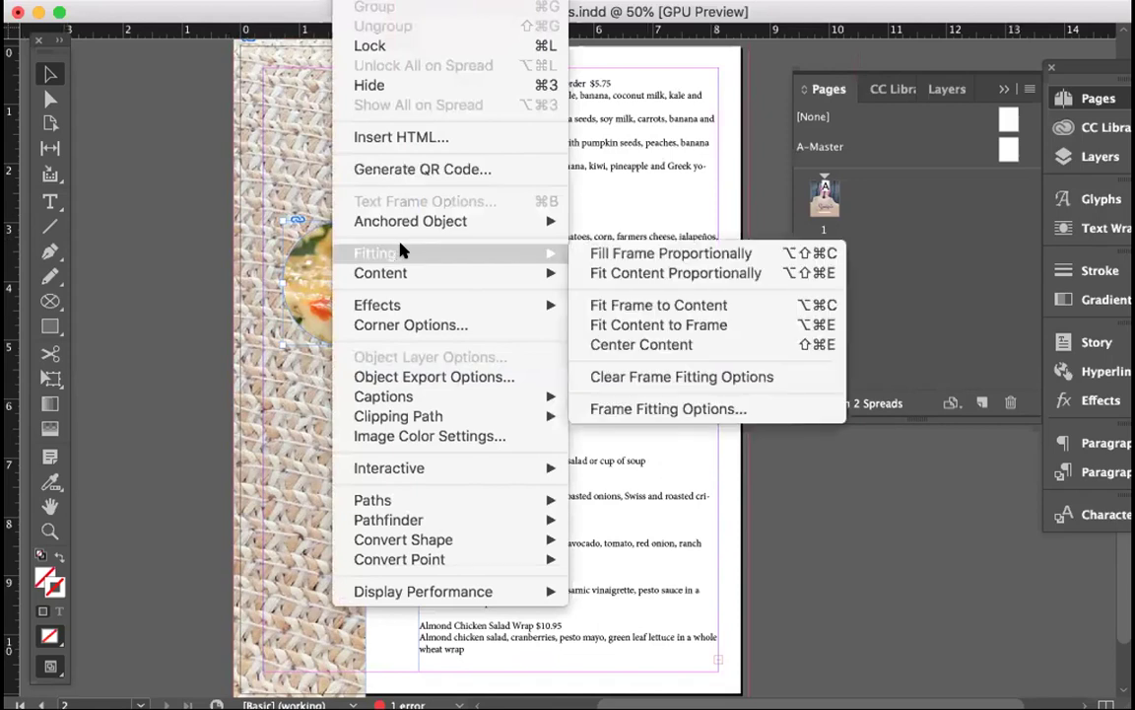
left_click(651, 254)
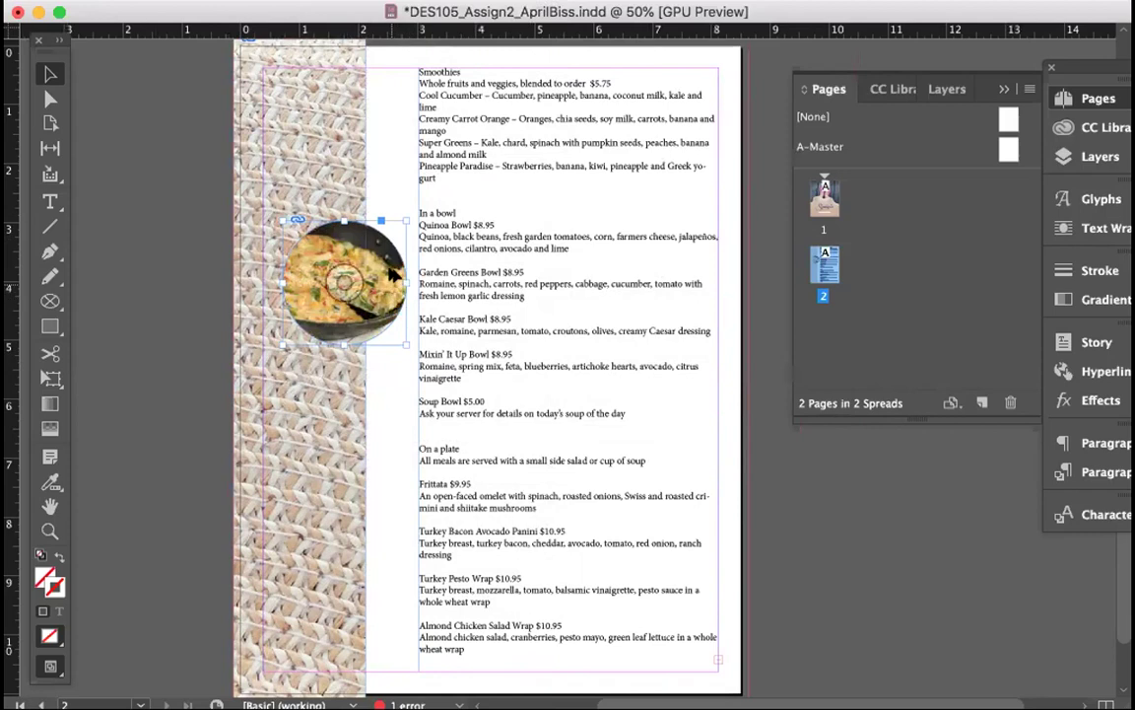
Step: Duplicate the frittata circle straight below the original and replace the copy's image with Salad.jpg
left_click_drag(392, 281, 392, 428)
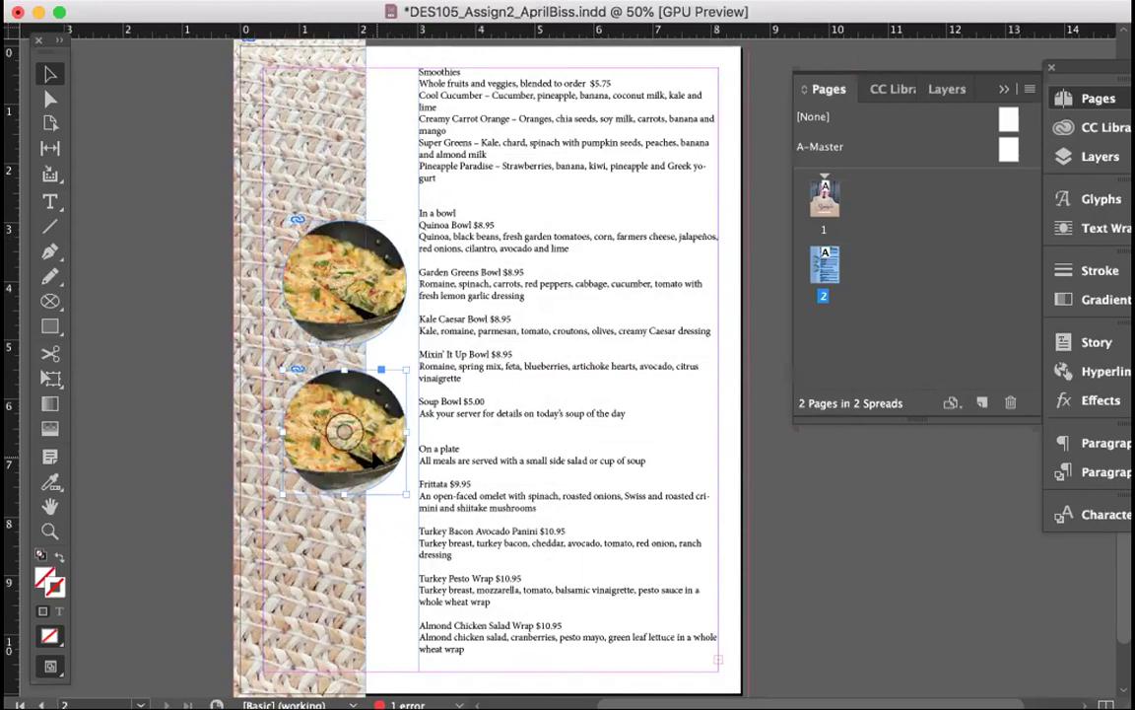
key("super+d")
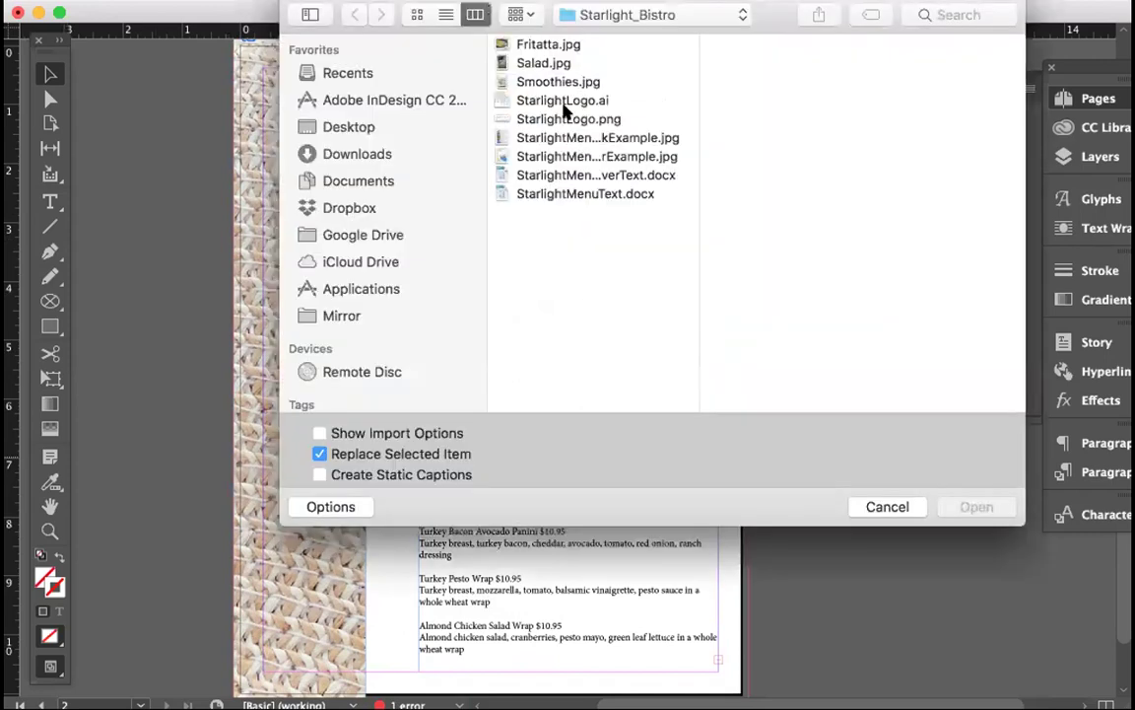
left_click(552, 63)
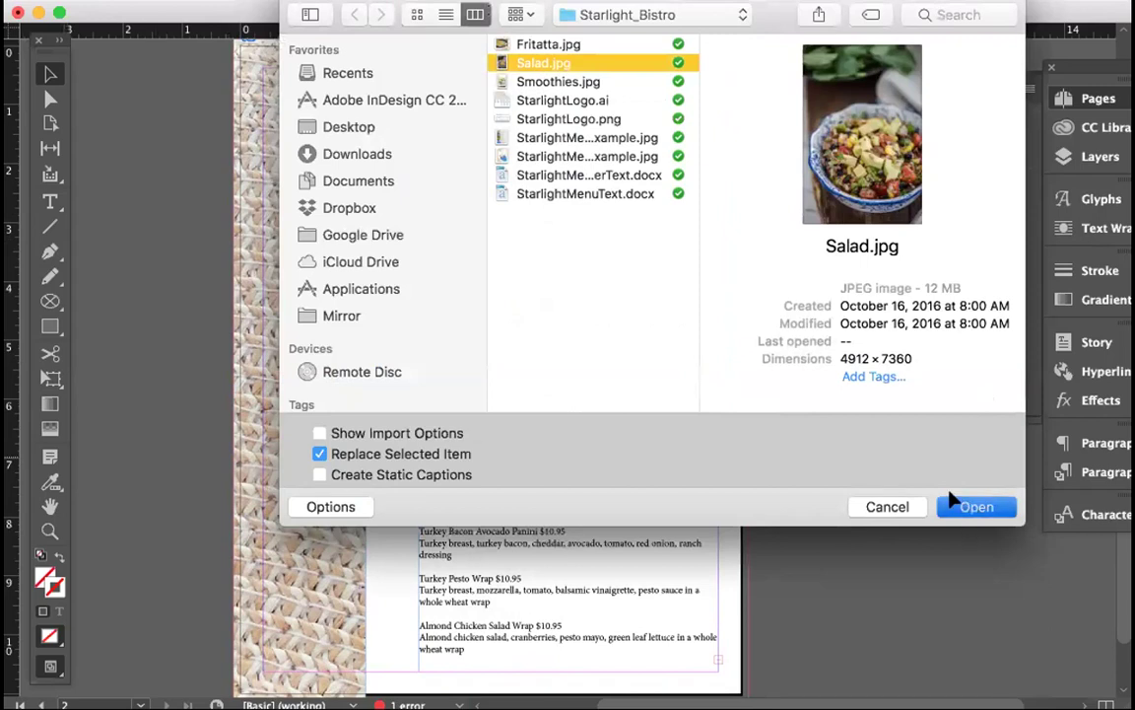
left_click(951, 503)
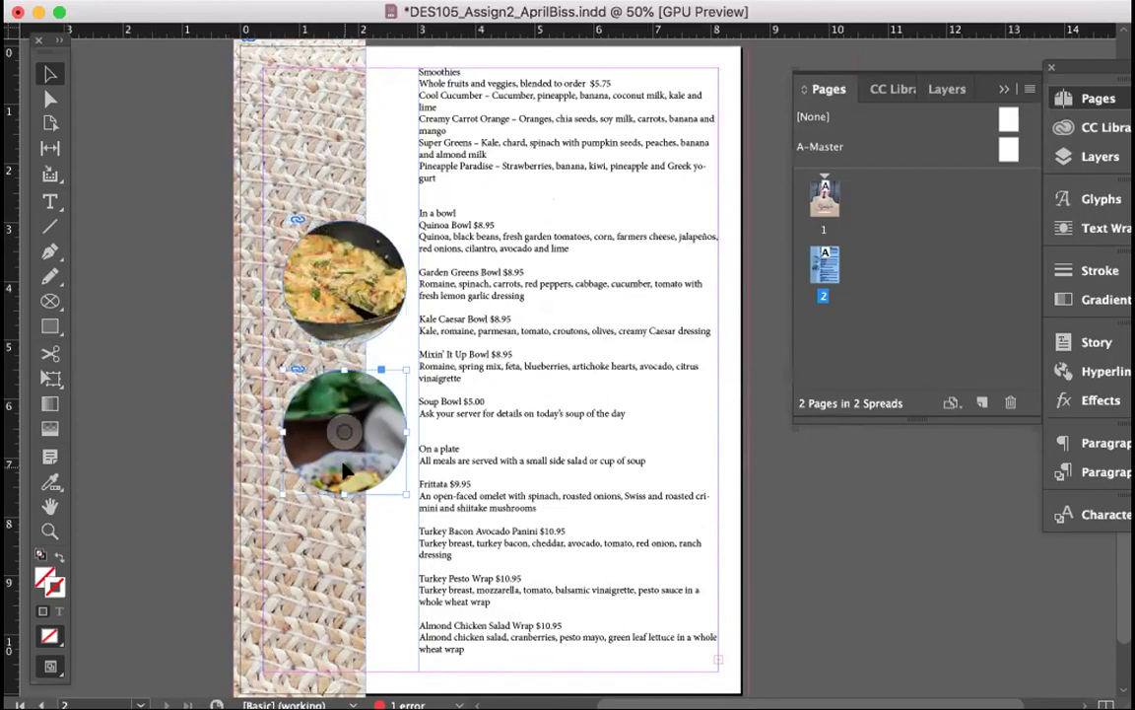
Step: Fit the salad photo to its circular frame with Fill Frame Proportionally
key("super+d")
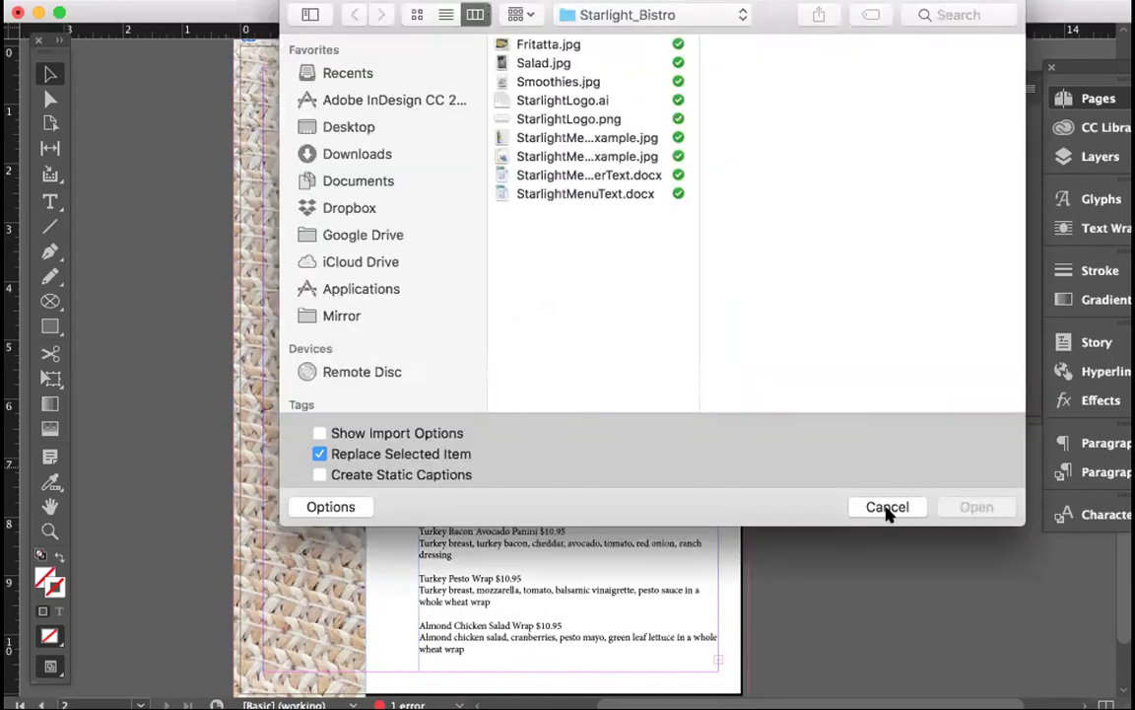
left_click(887, 508)
right_click(331, 433)
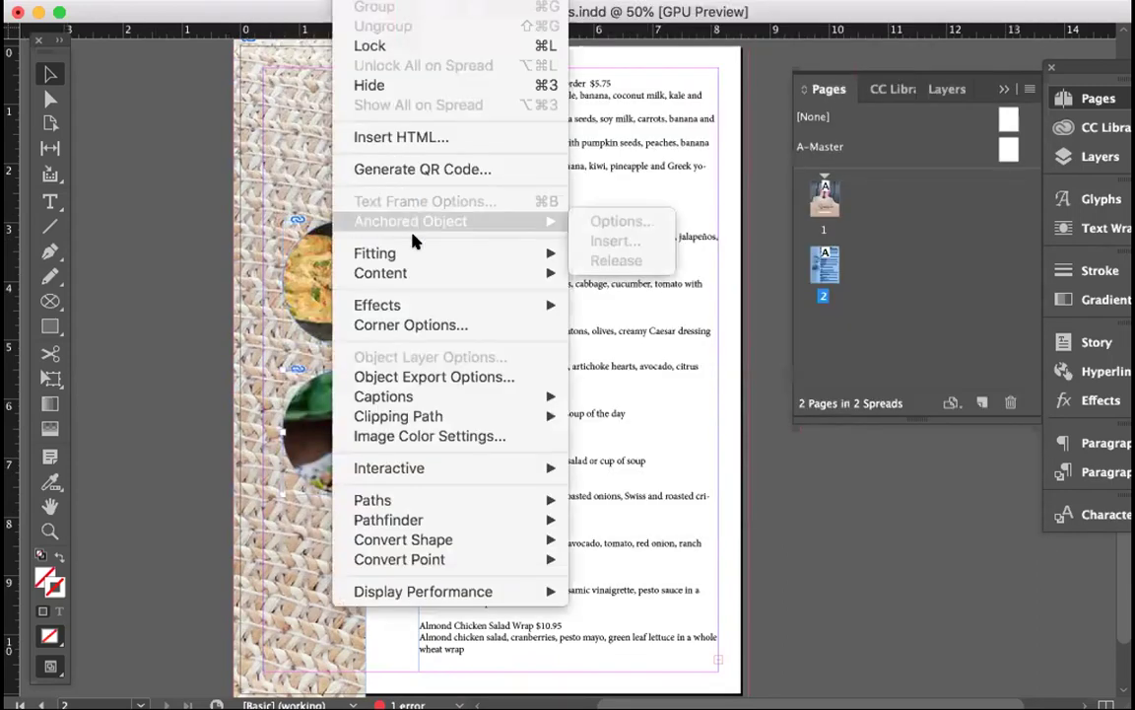
mouse_move(463, 253)
left_click(632, 253)
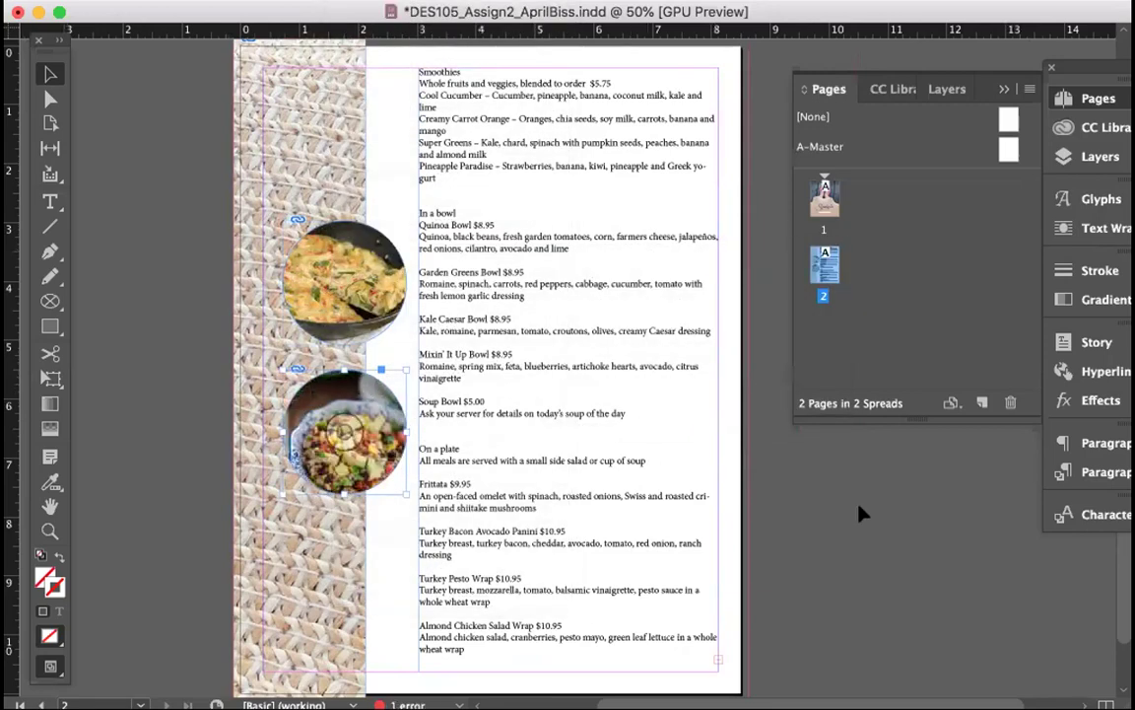
Step: Try moving the salad circle down to the lower part of the woven strip, and undo the move
left_click(855, 555)
left_click_drag(387, 574, 364, 605)
left_click_drag(365, 613, 368, 613)
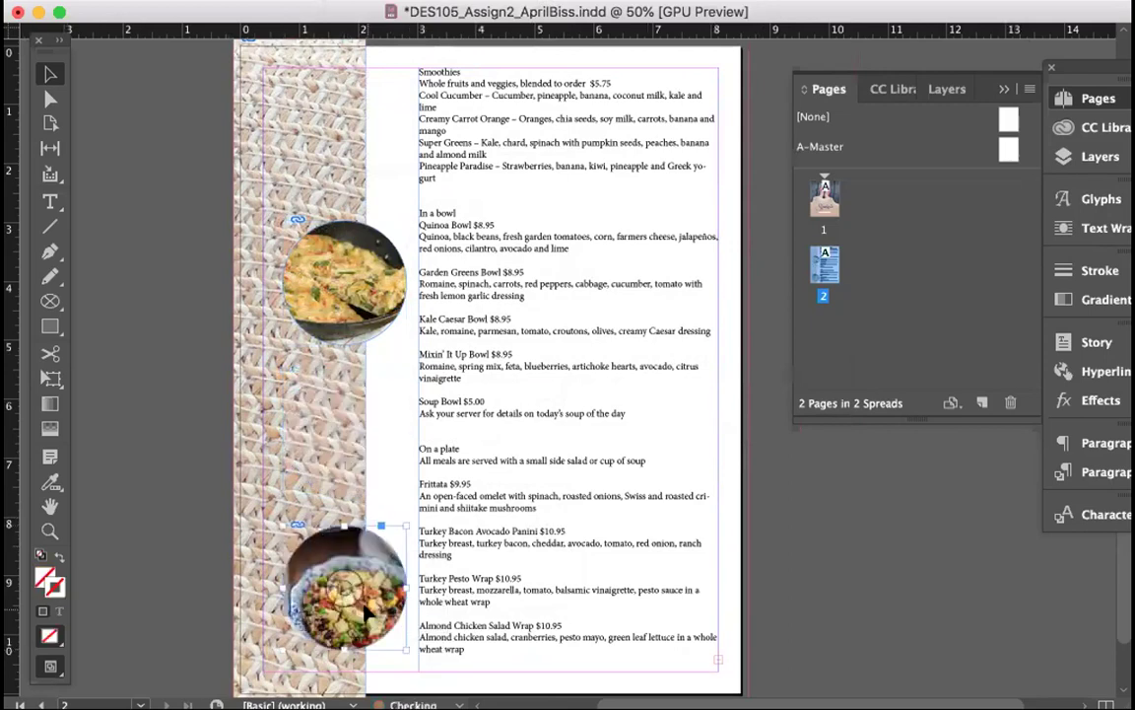
key("ctrl+z")
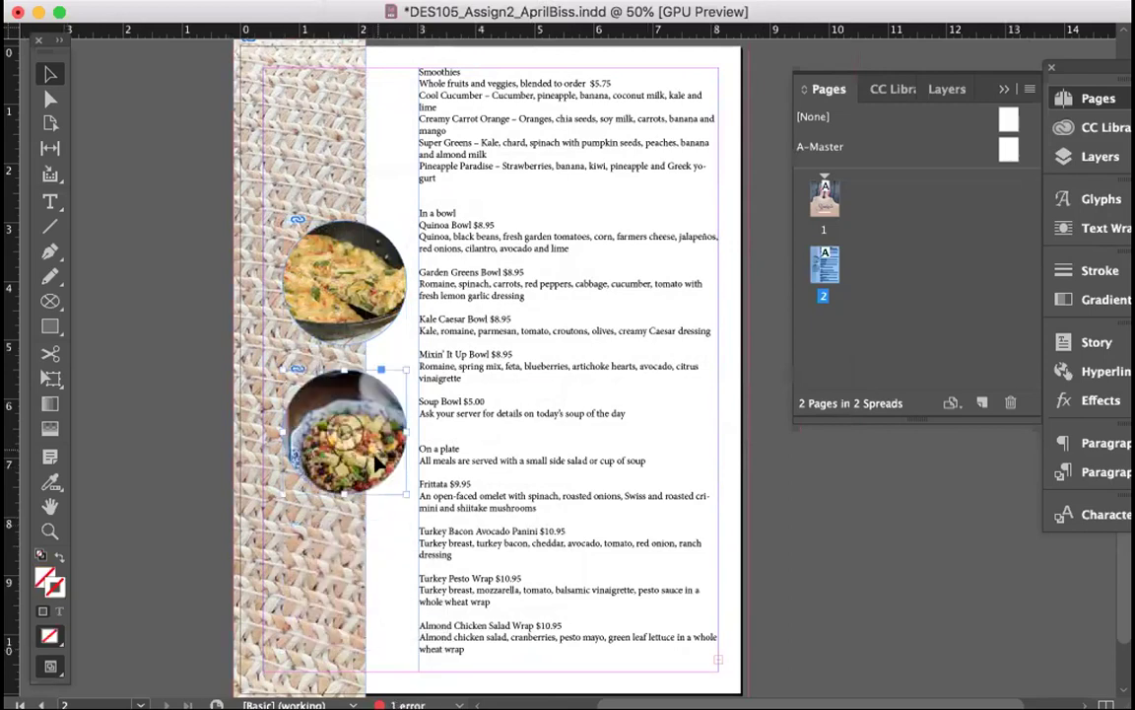
Step: Duplicate the salad circle straight below the original and replace the copy's image with Smoothies.jpg
left_click_drag(381, 600, 379, 596)
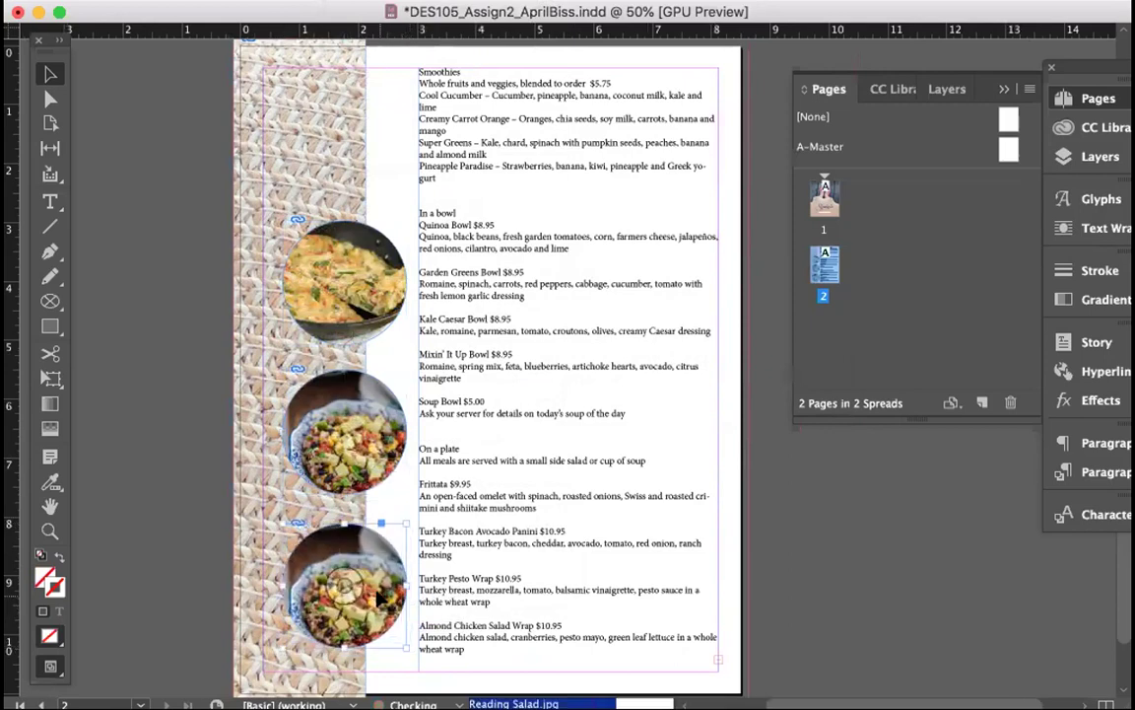
key("ctrl+d")
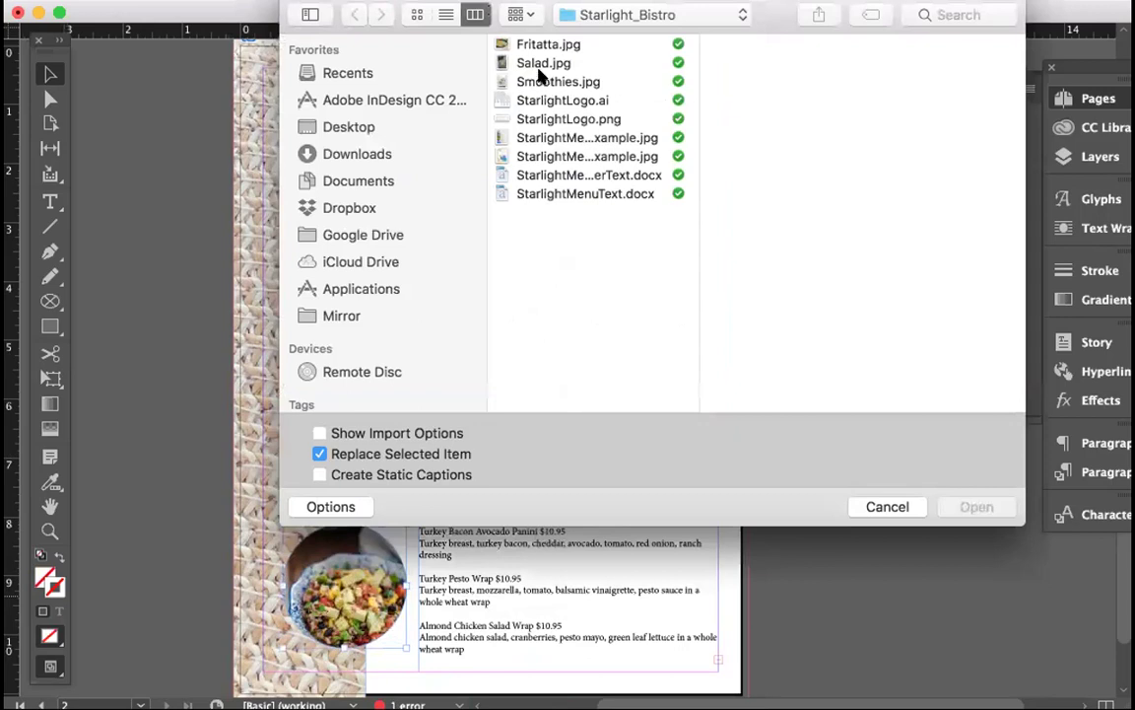
left_click(544, 82)
left_click(984, 506)
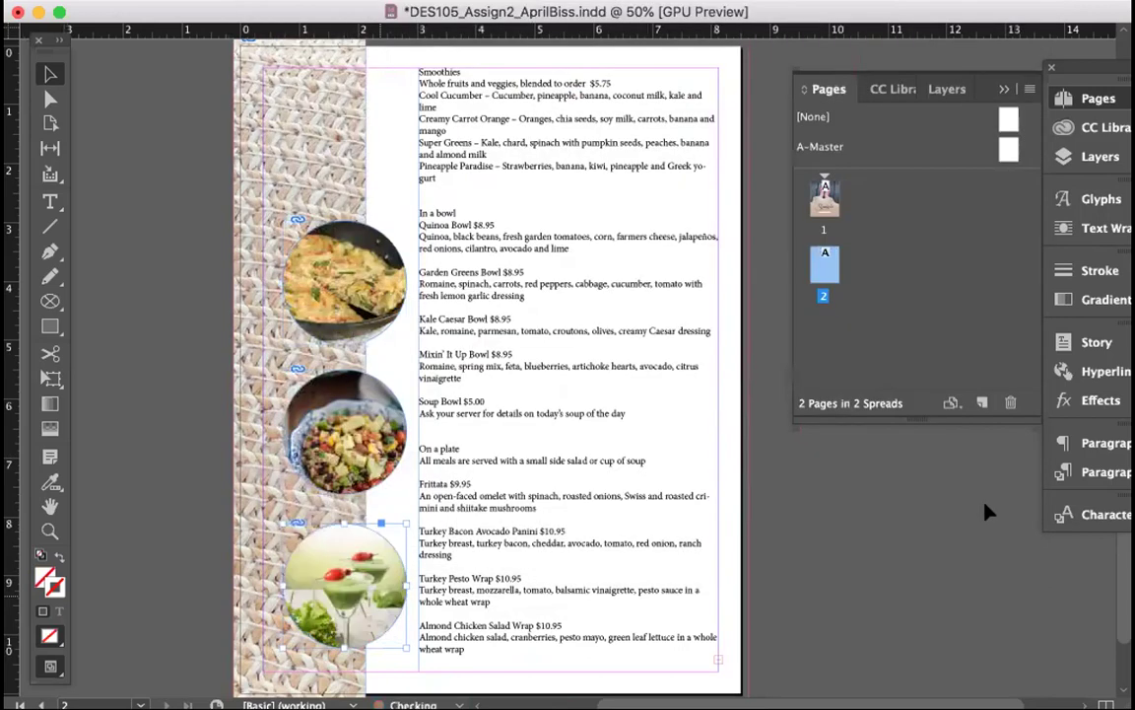
Step: Select the three circular image frames and distribute them evenly by their vertical centers with the Align options
left_click(394, 254)
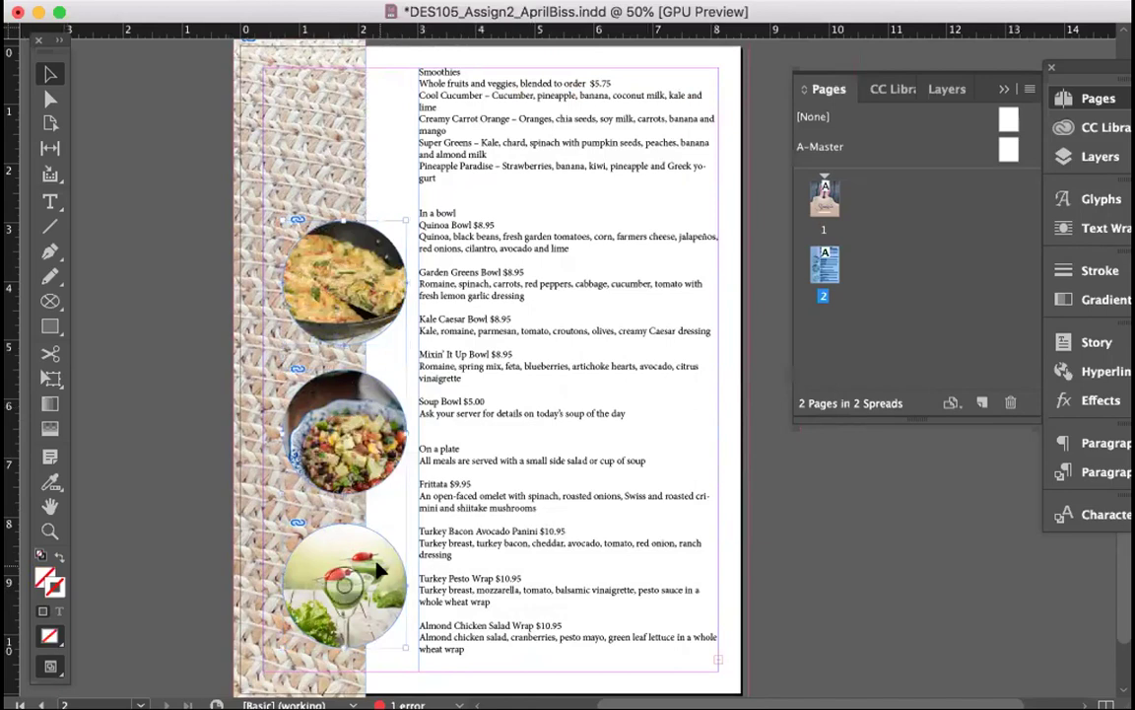
left_click(529, 0)
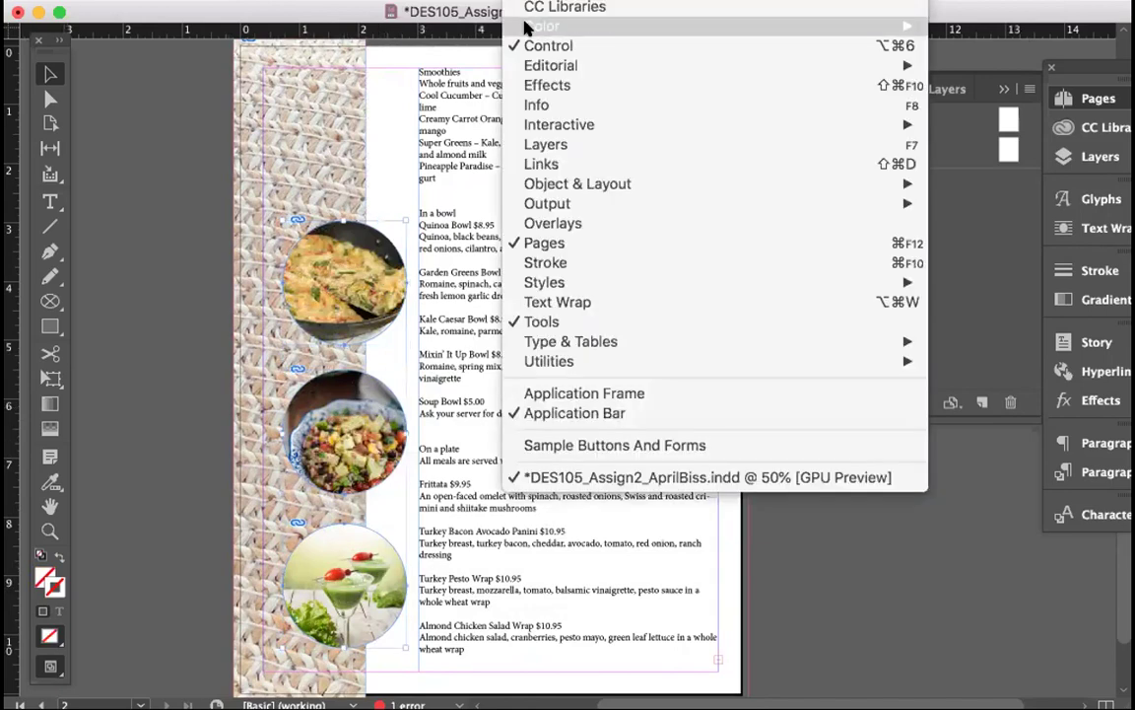
mouse_move(529, 19)
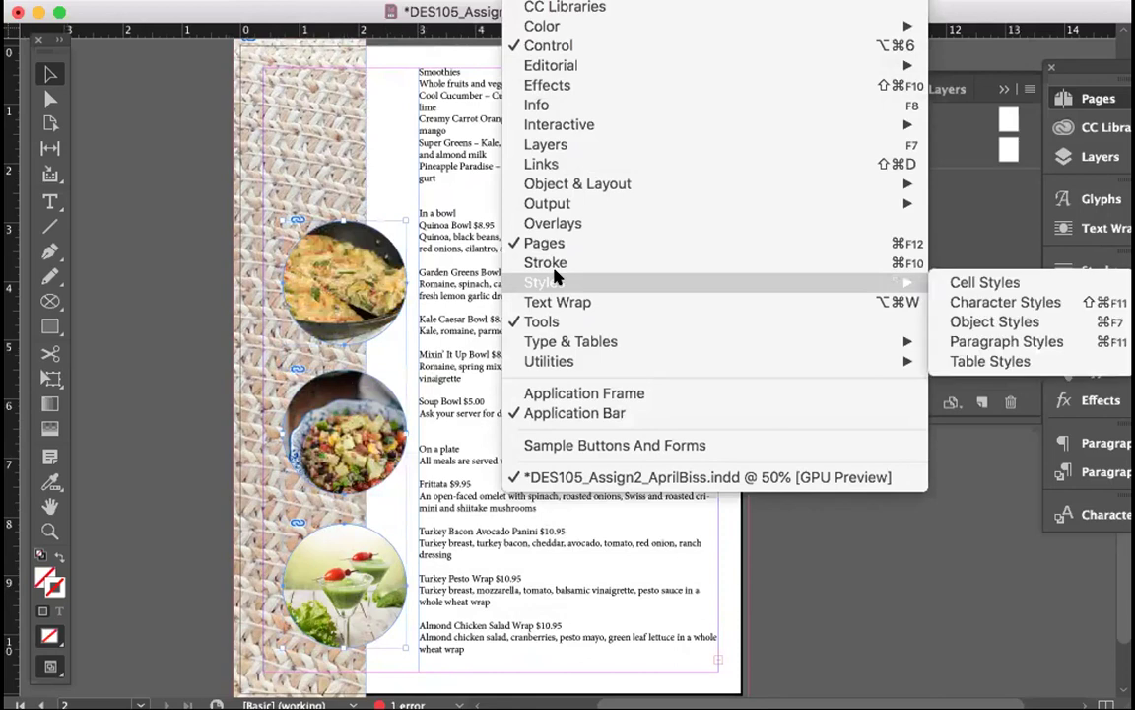
mouse_move(568, 345)
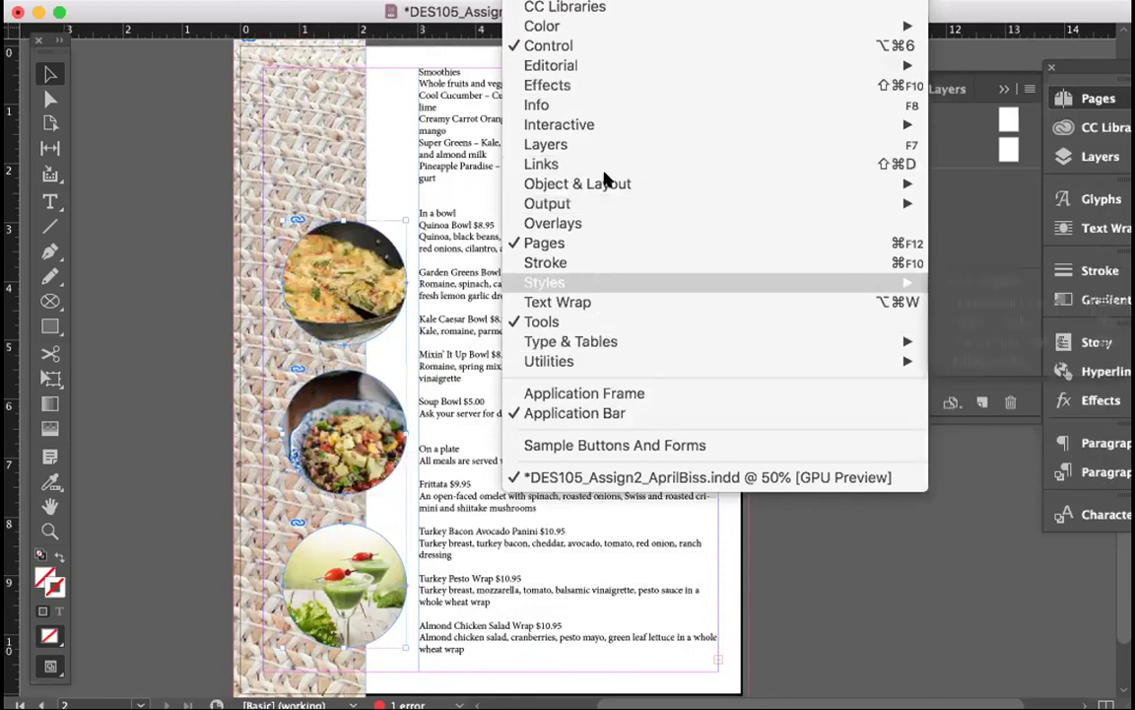
mouse_move(608, 180)
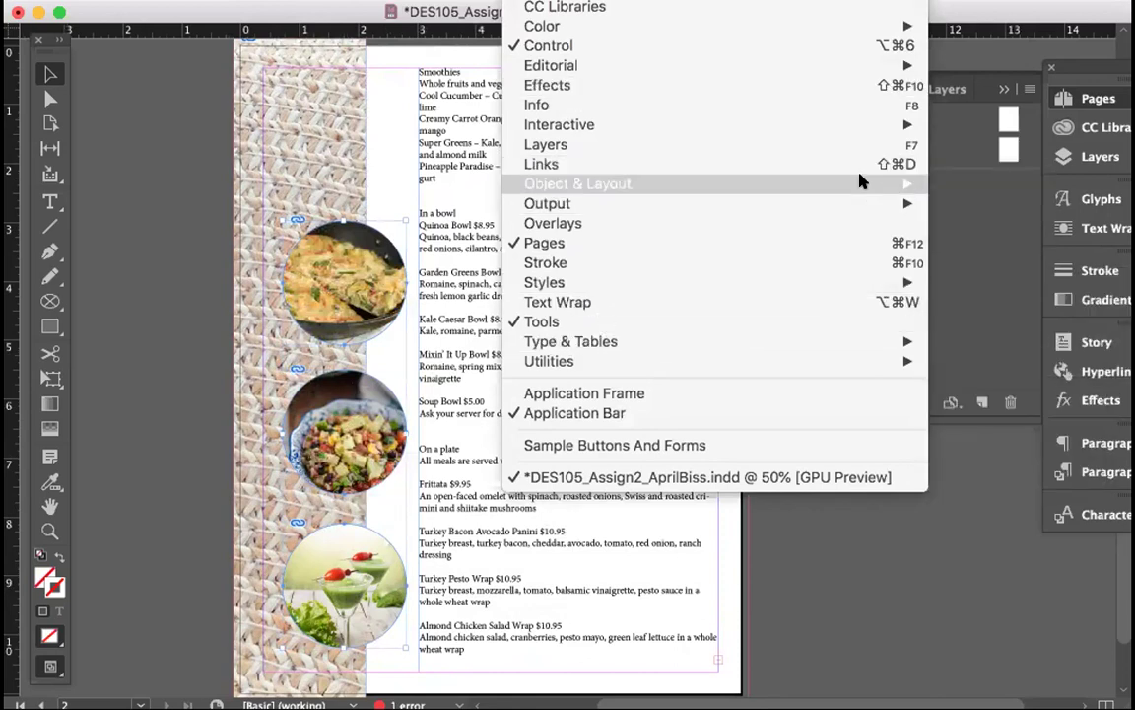
left_click(948, 184)
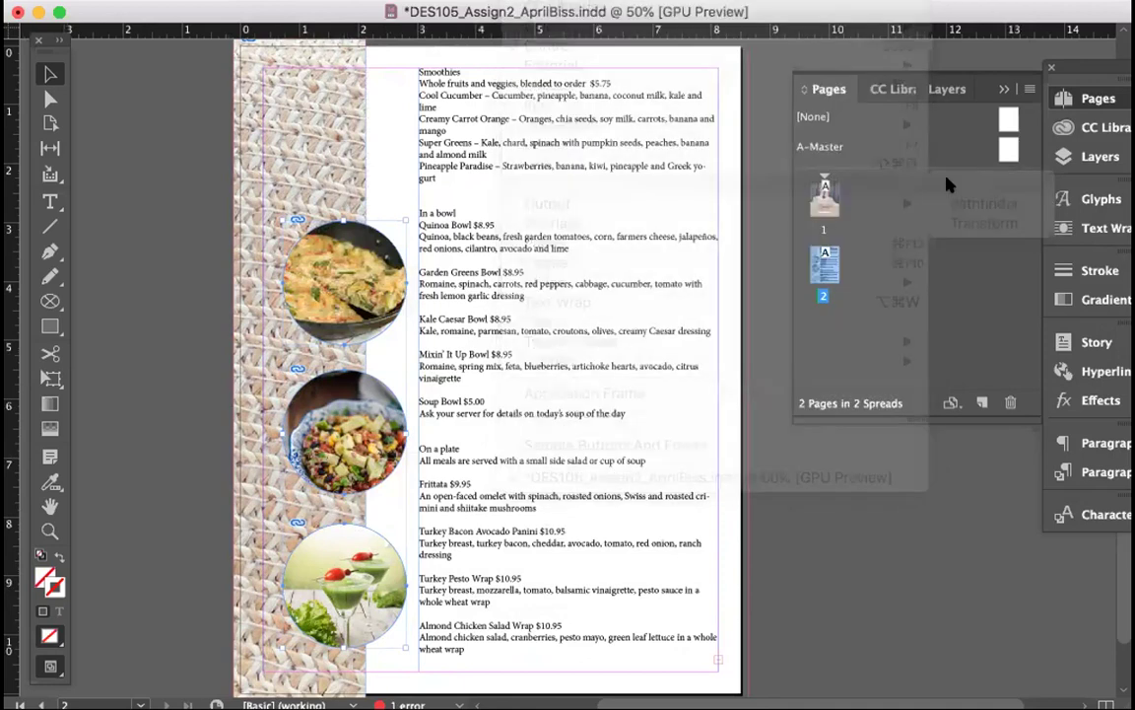
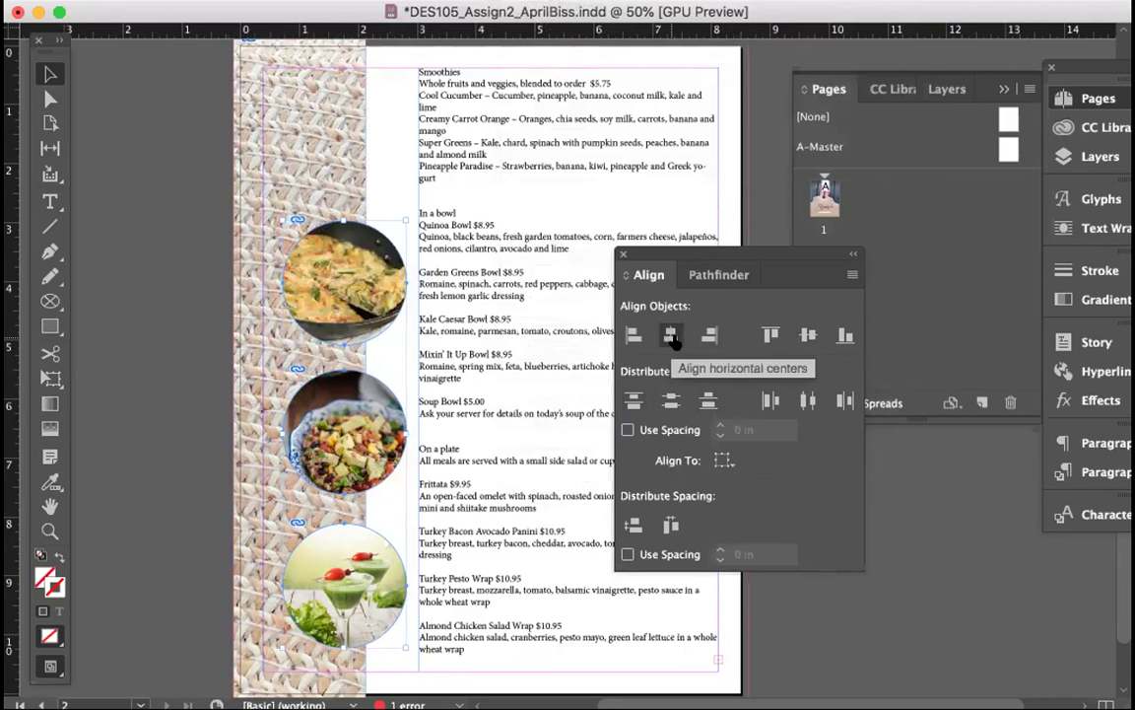
left_click(806, 335)
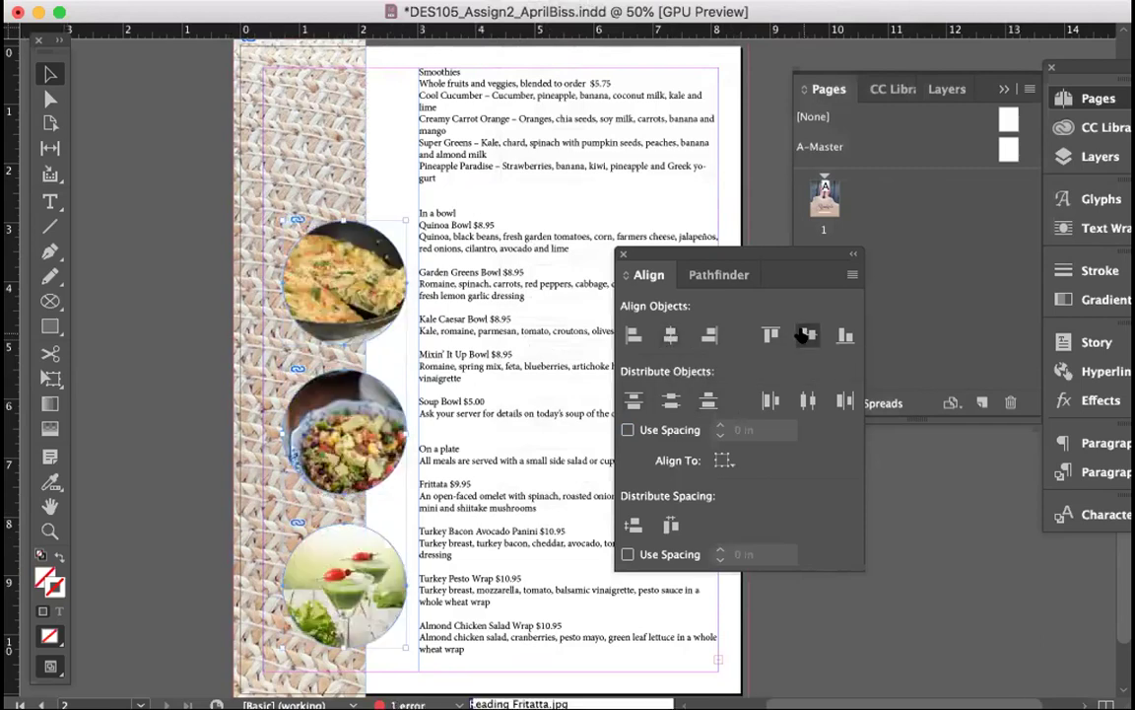
left_click(806, 399)
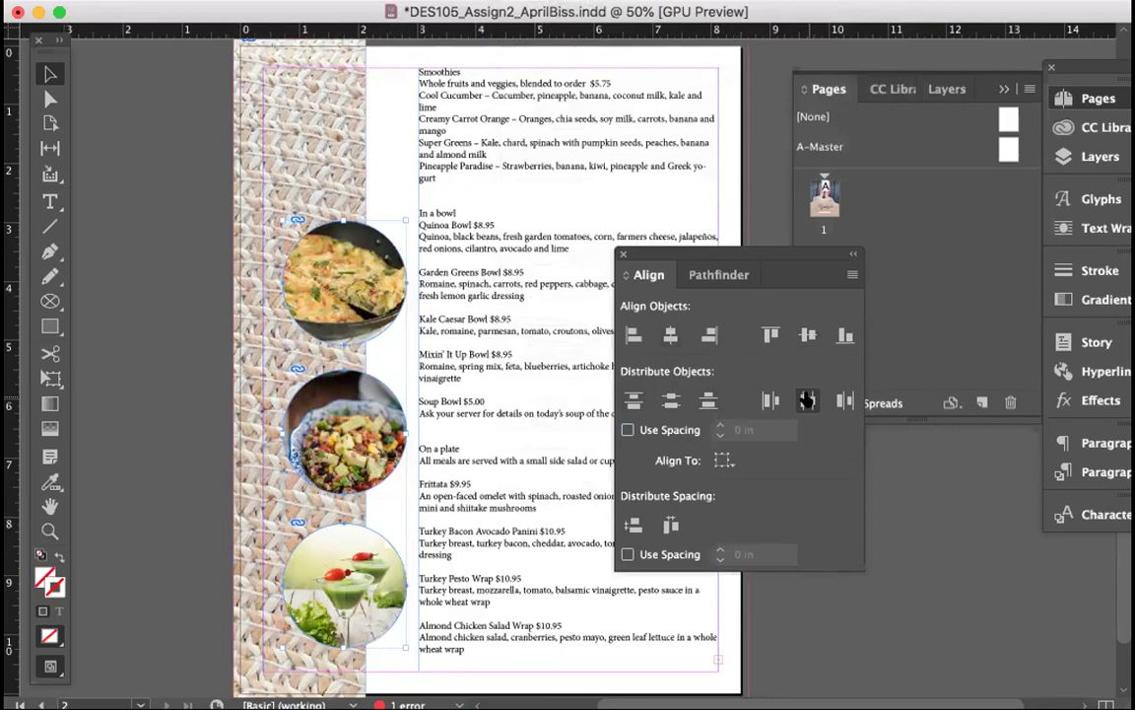
left_click(670, 399)
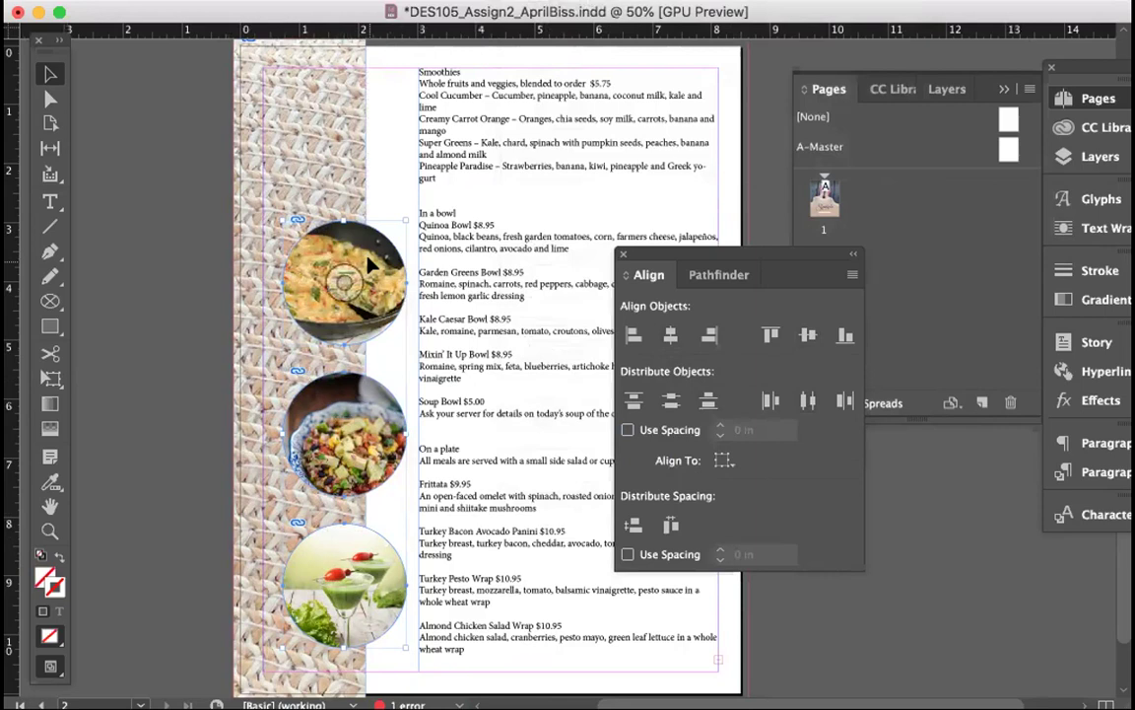
Step: Move the three circular image frames together up about 0.7 in and left about 0.2 in, and select the woven strip
left_click_drag(370, 261, 357, 224)
left_click(343, 116)
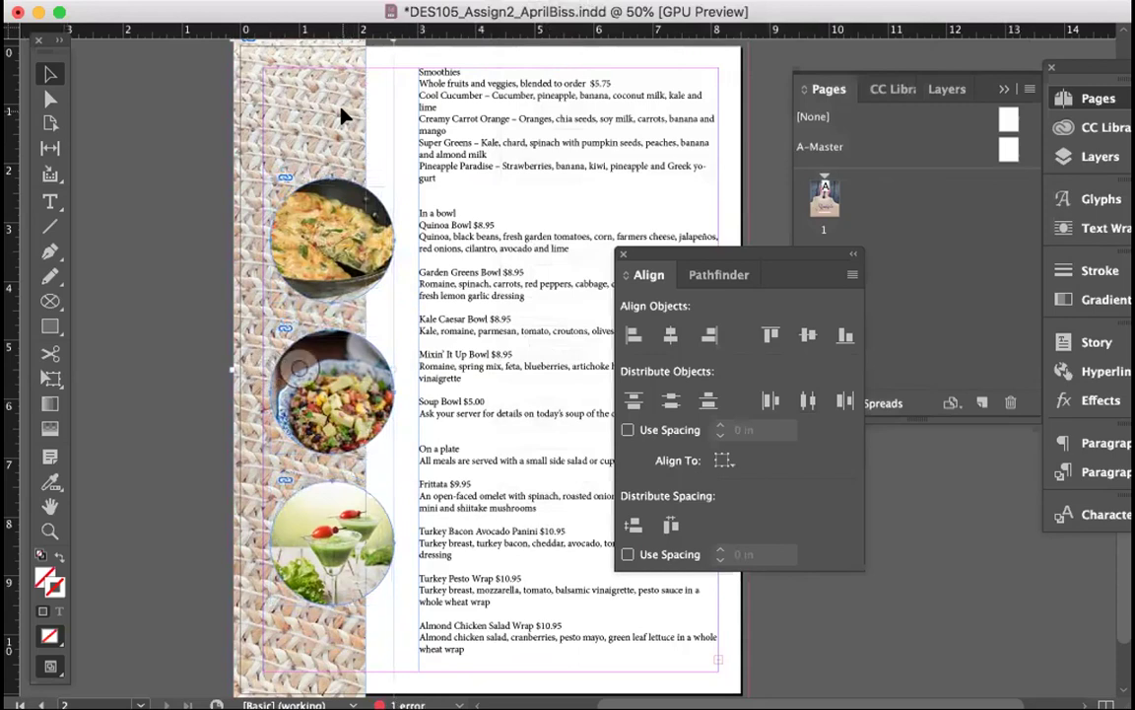
Step: Group the three circular image frames into one object
left_click(671, 402)
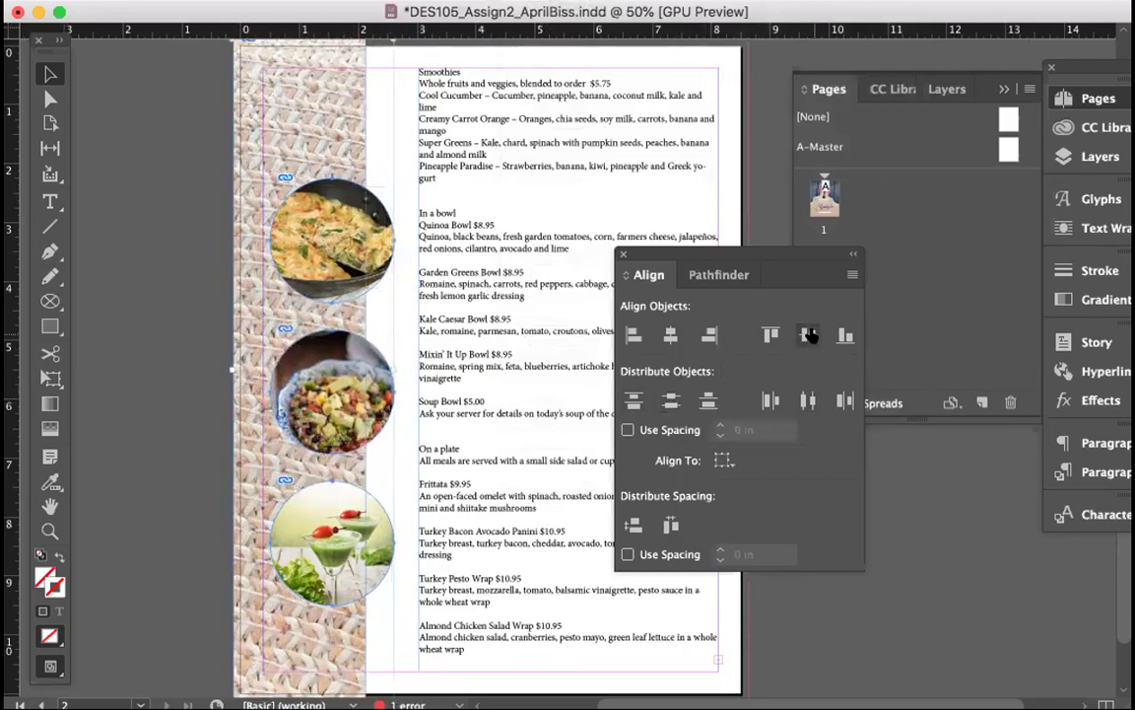
left_click(177, 374)
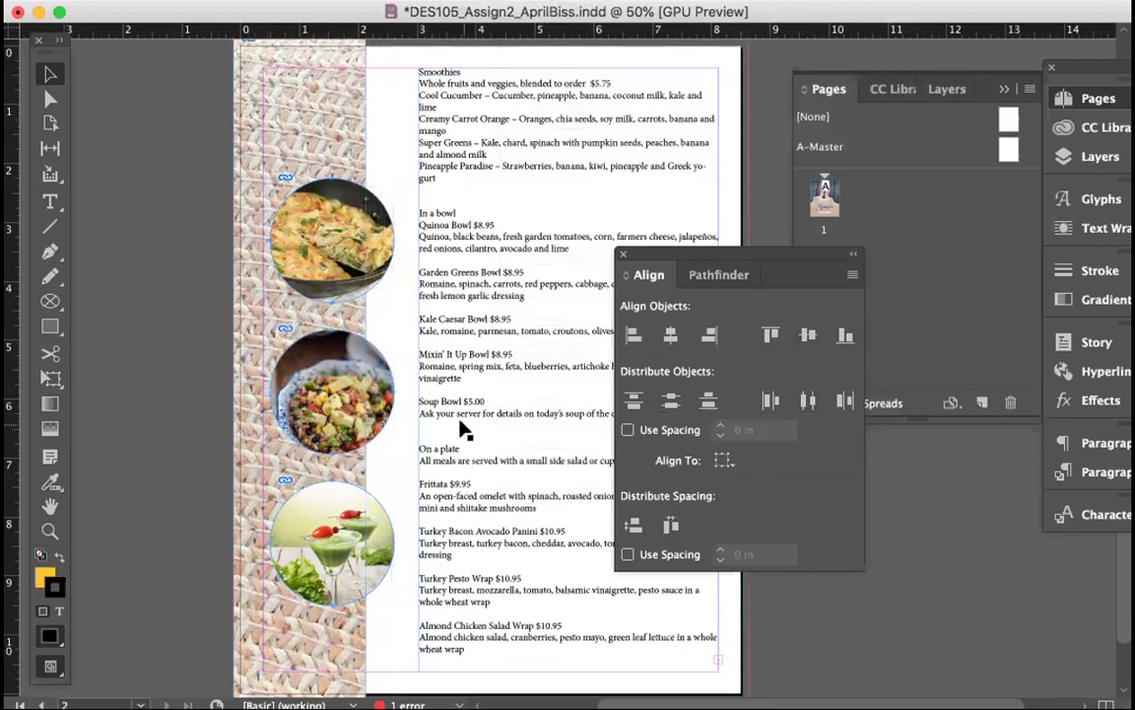
scroll(463, 429, "down", 2)
scroll(463, 429, "up", 2)
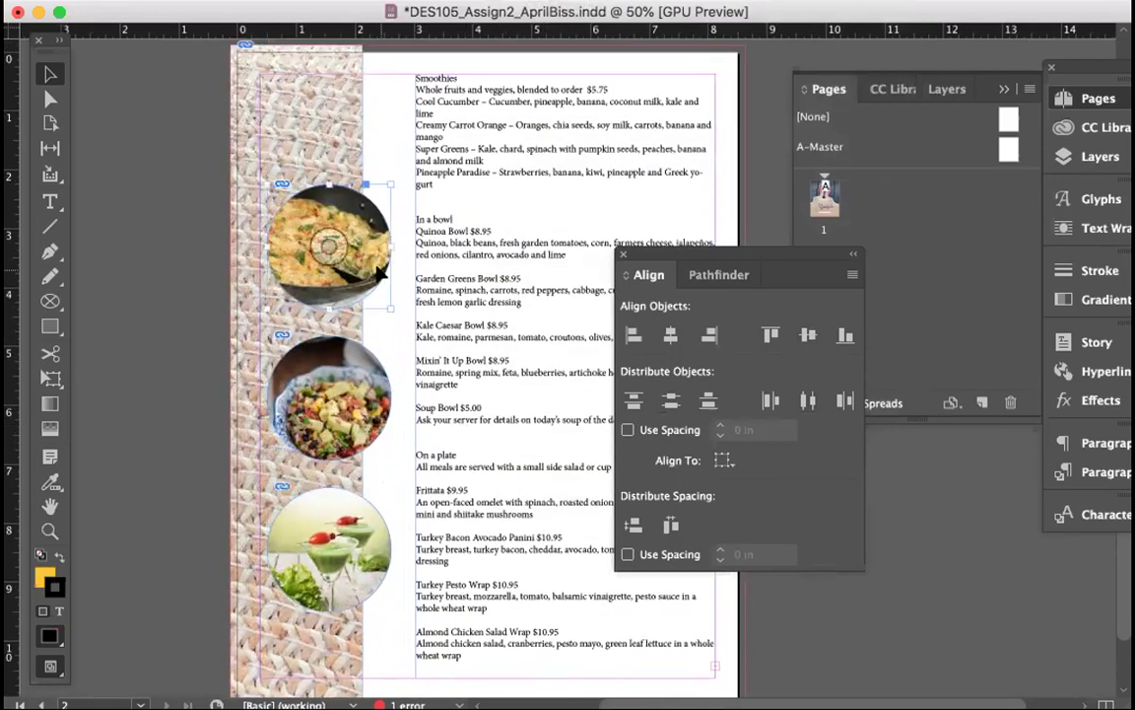
left_click(340, 212)
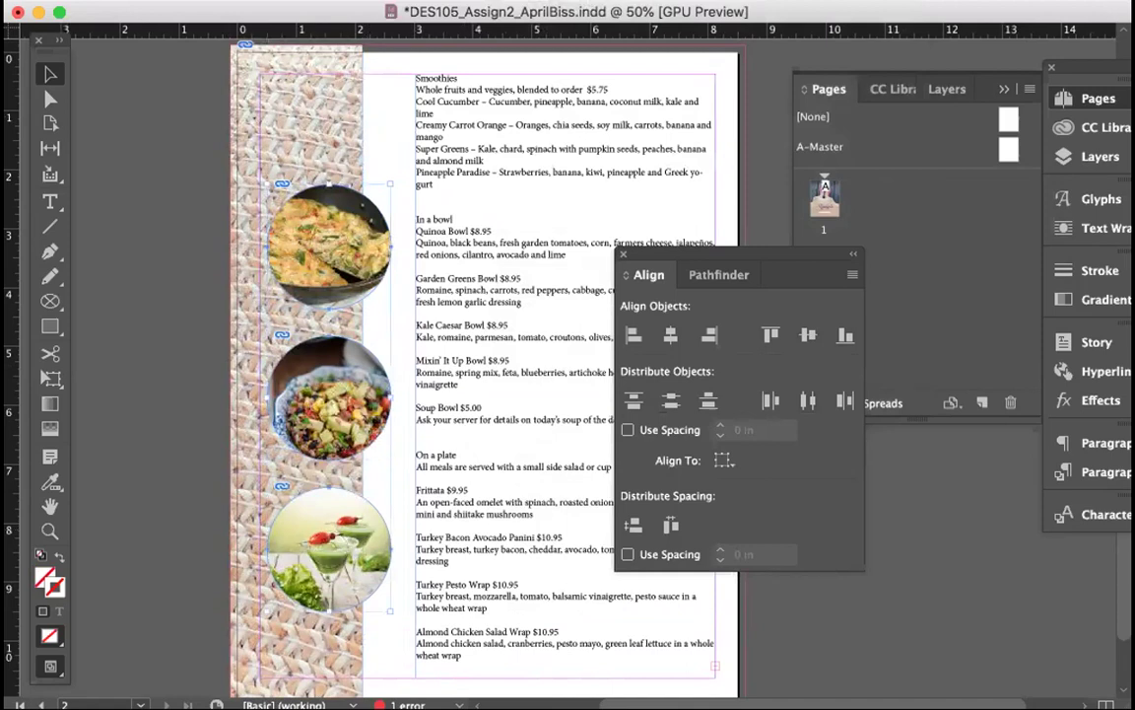
left_click(301, 0)
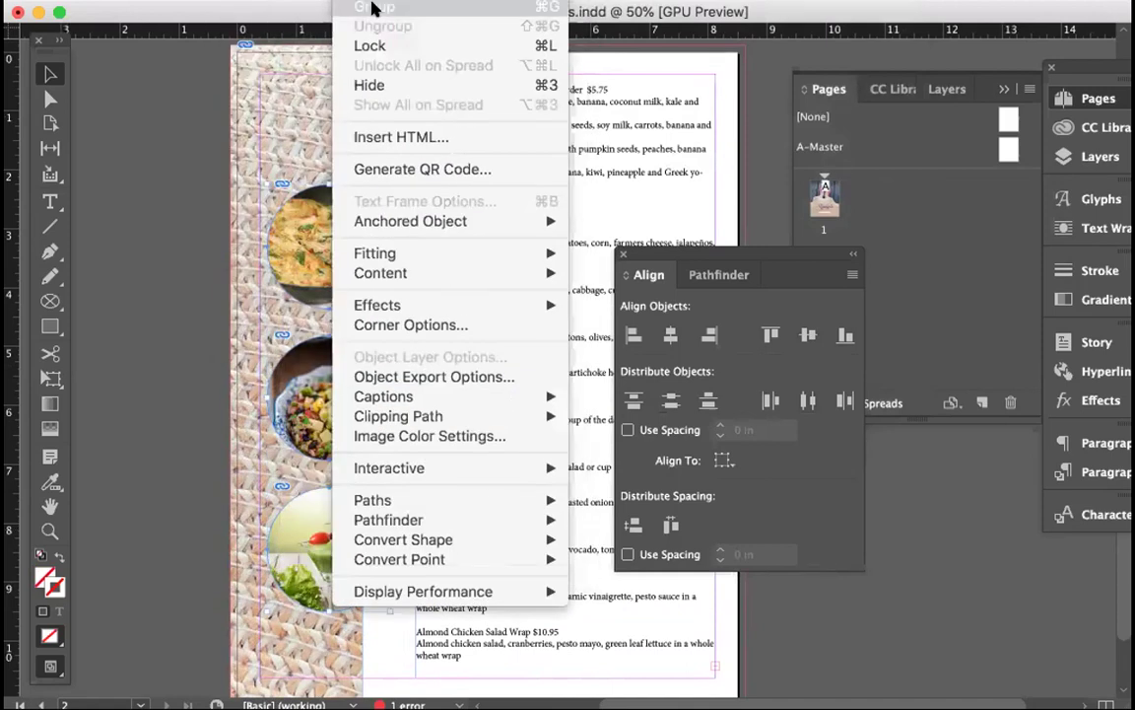
left_click(321, 52)
Step: Align the group of circular photos and the woven strip by their vertical centers
left_click(276, 74, "shift")
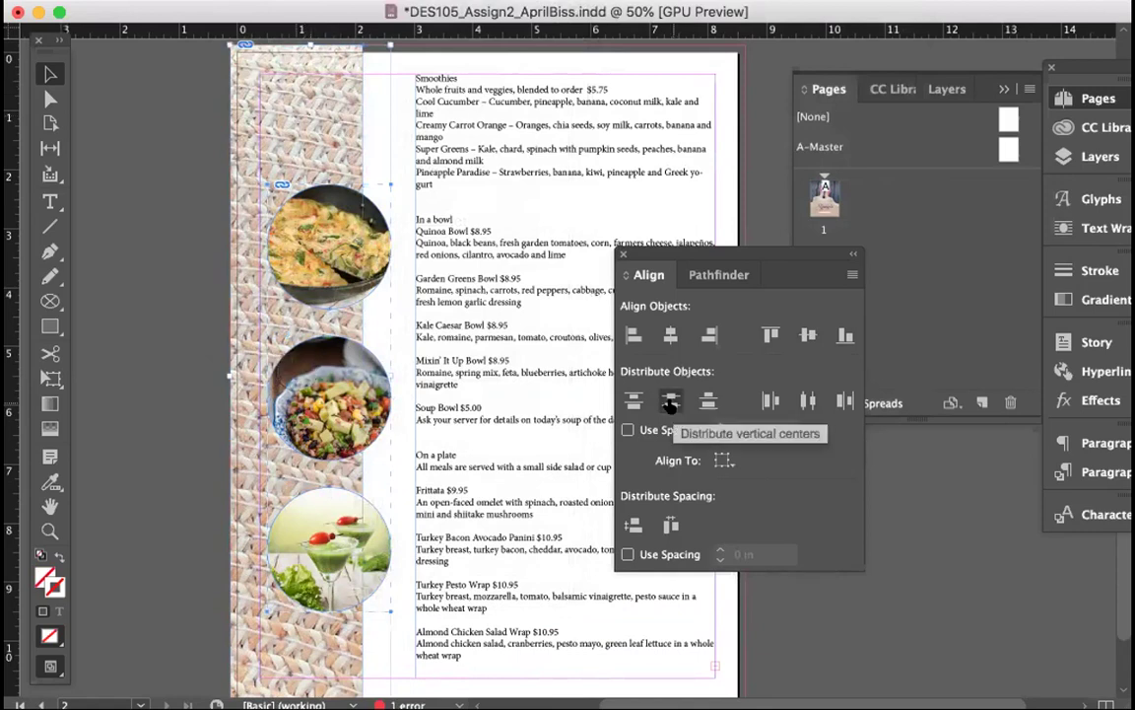
scroll(285, 453, "down", 2)
scroll(293, 496, "up", 2)
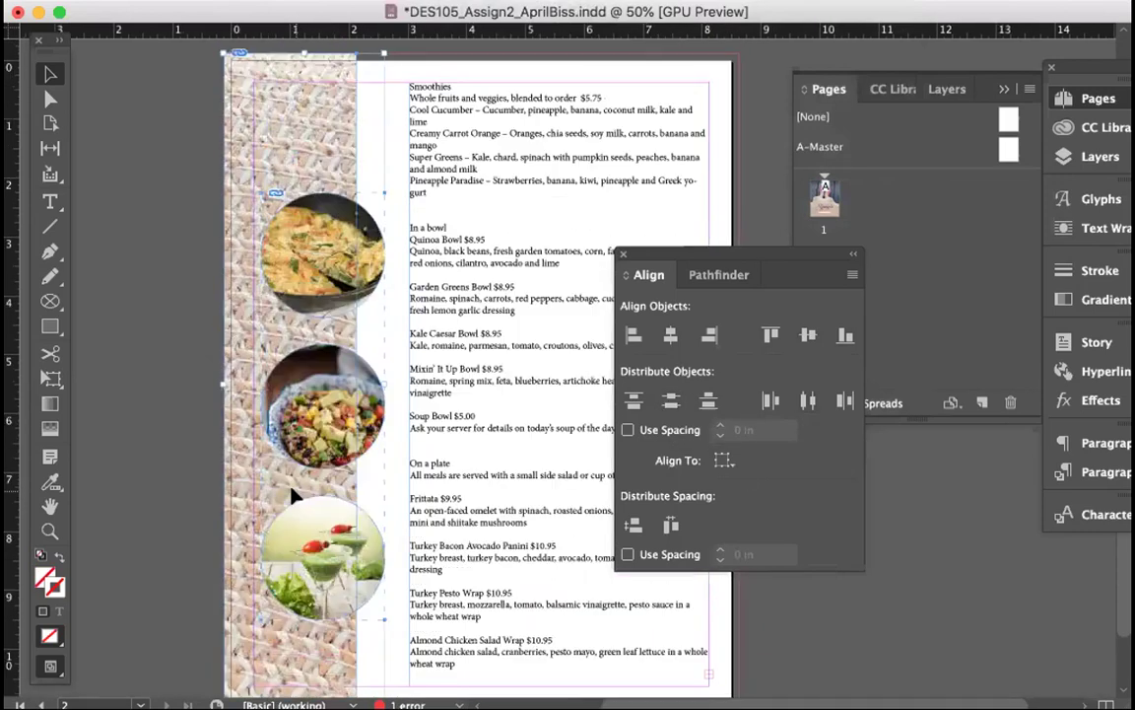
left_click(800, 335)
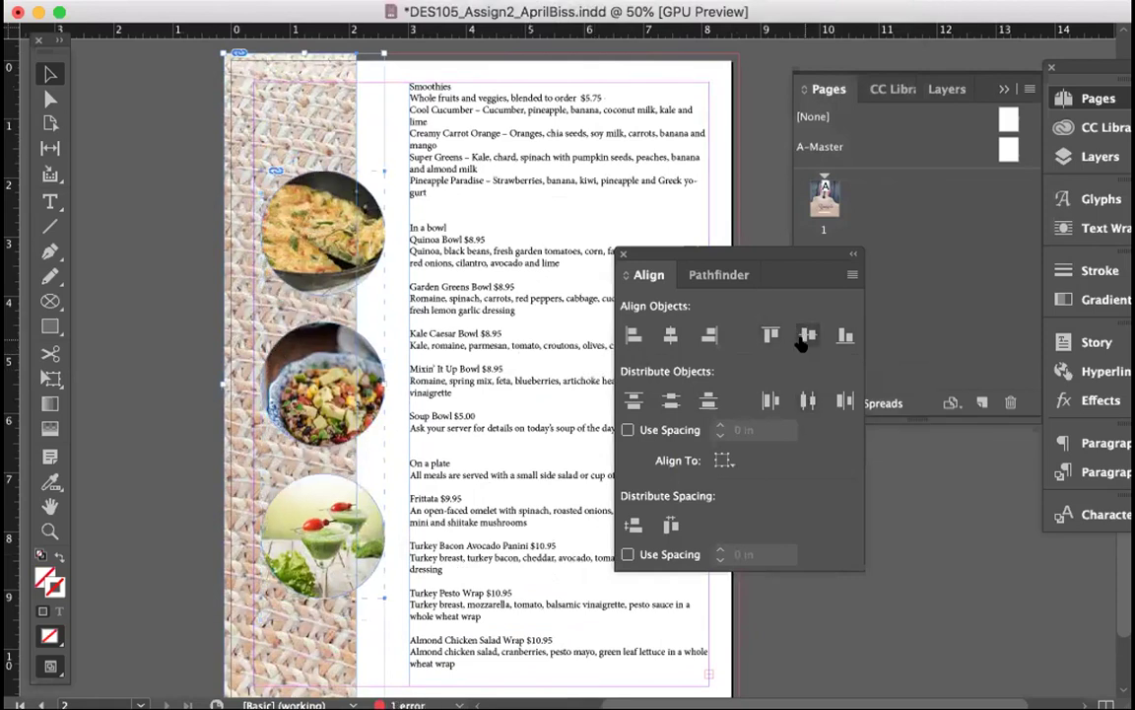
left_click(161, 312)
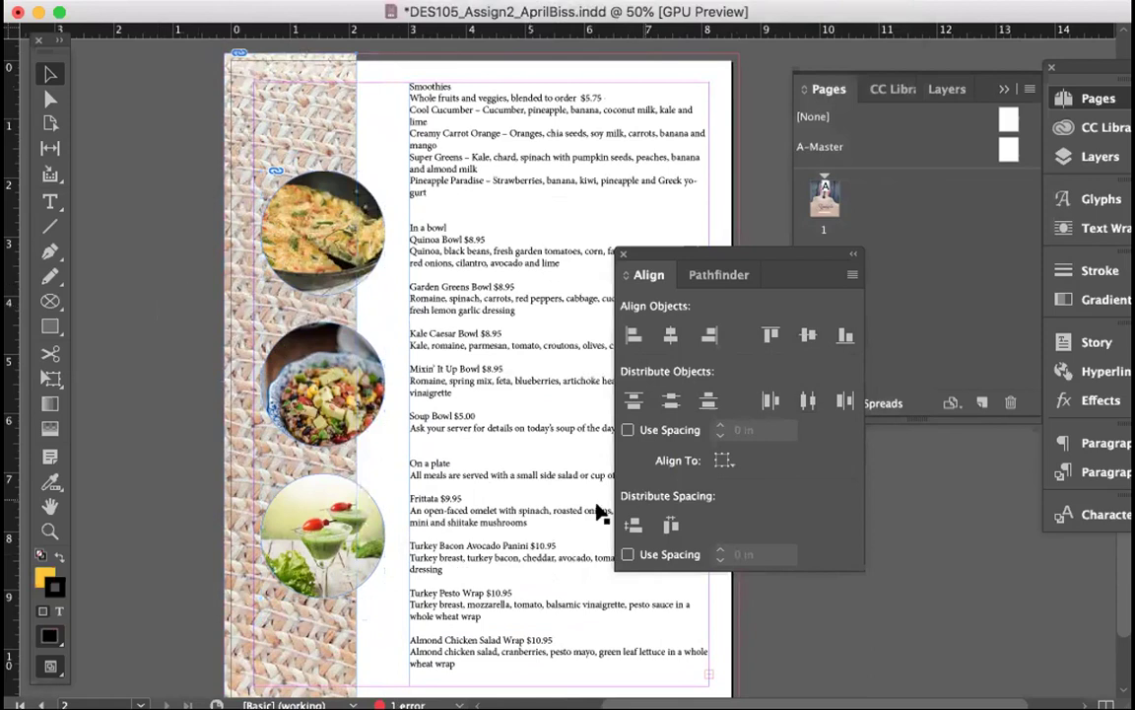
Step: Show the page in Preview screen mode with the Align options clear of the menu text, and save the document
left_click(49, 668)
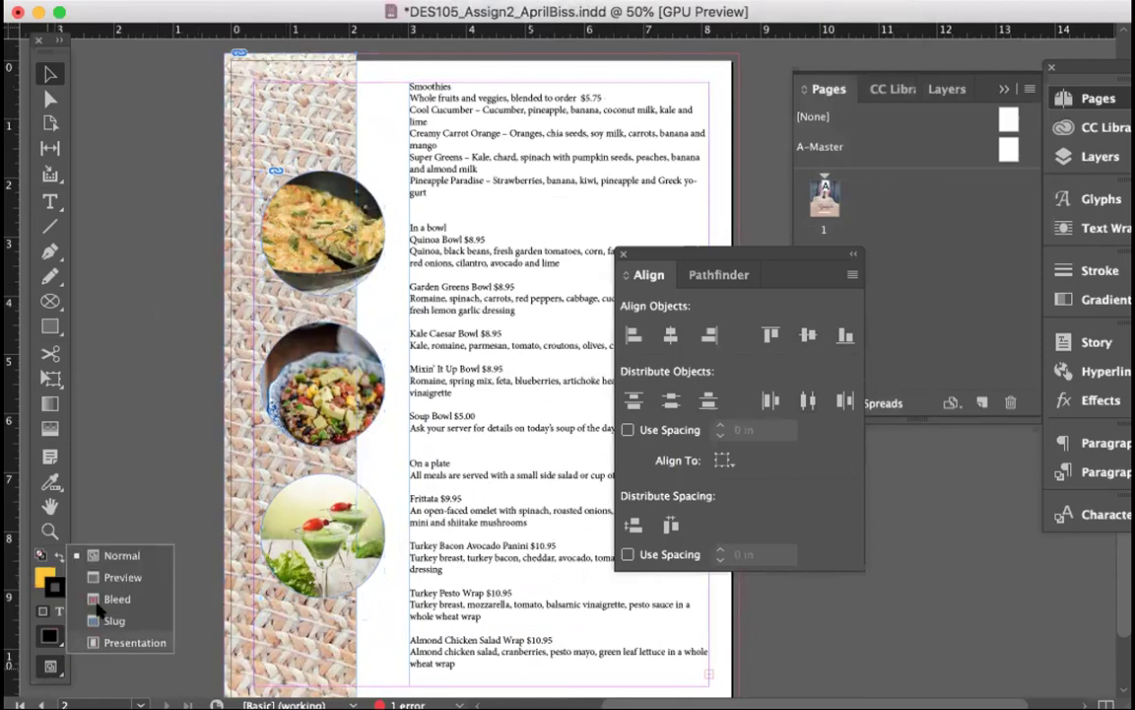
left_click(113, 577)
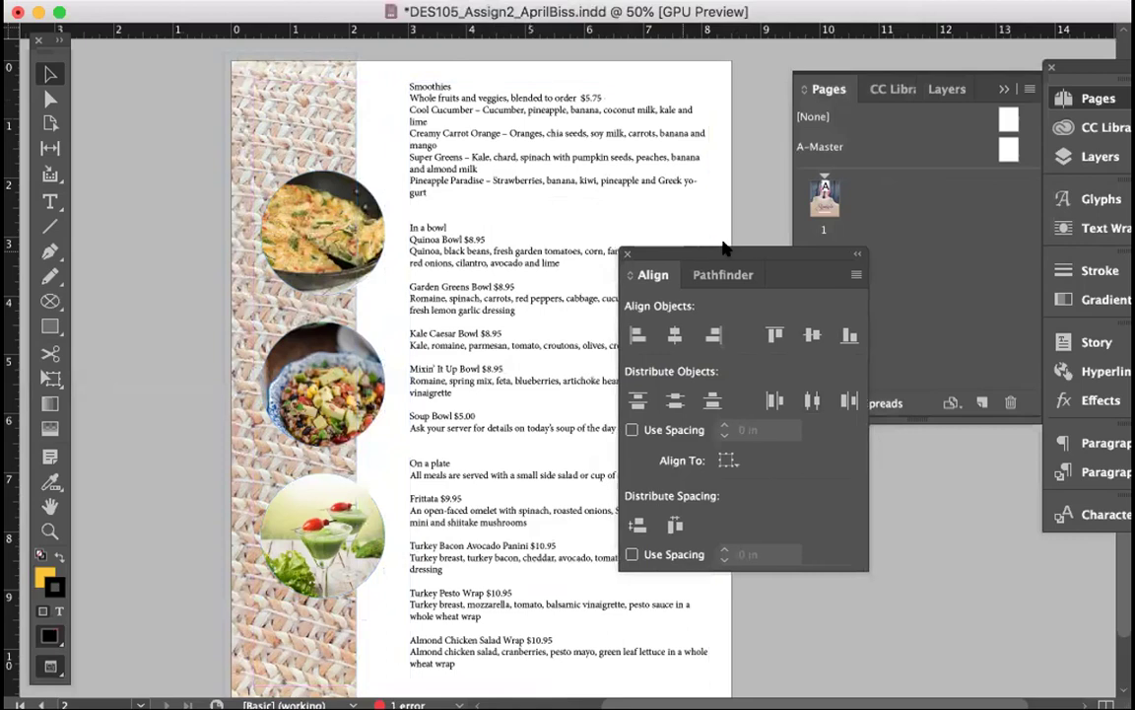
left_click_drag(722, 248, 862, 246)
scroll(665, 394, "down", 1)
scroll(665, 394, "right", 1)
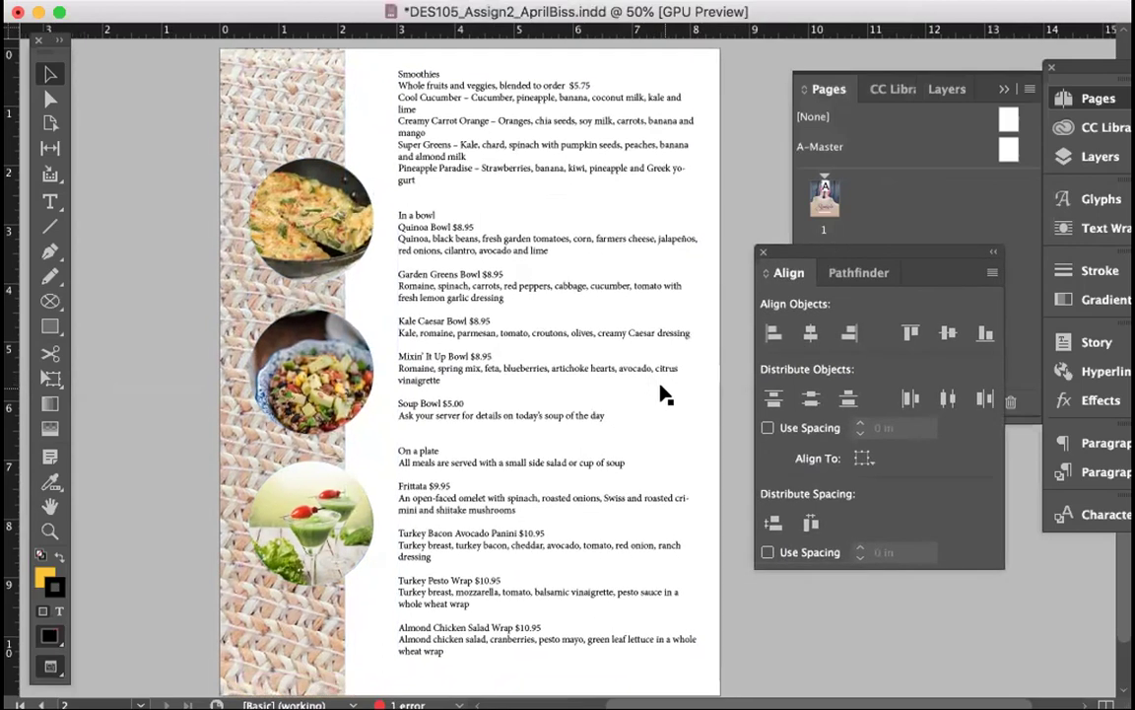
key("super+s")
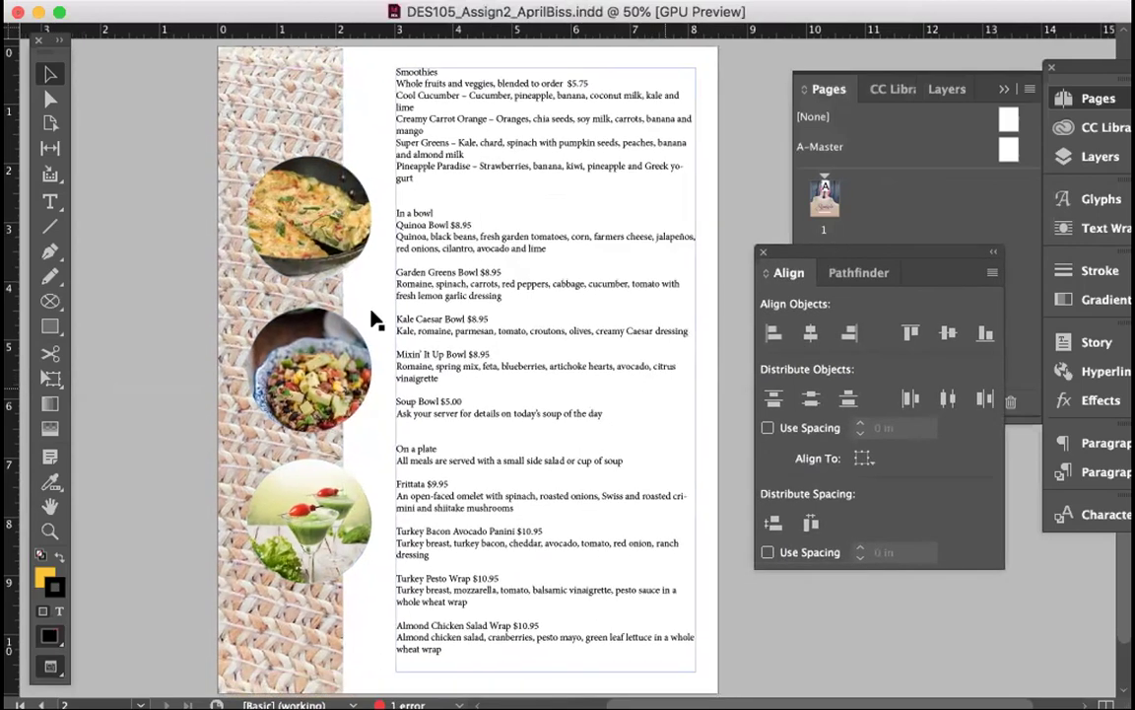
Step: Return to Normal screen mode and narrow the woven strip so its right edge sits at about 1.6 in
left_click_drag(69, 658, 93, 494)
left_click(237, 330)
left_click_drag(353, 351, 303, 369)
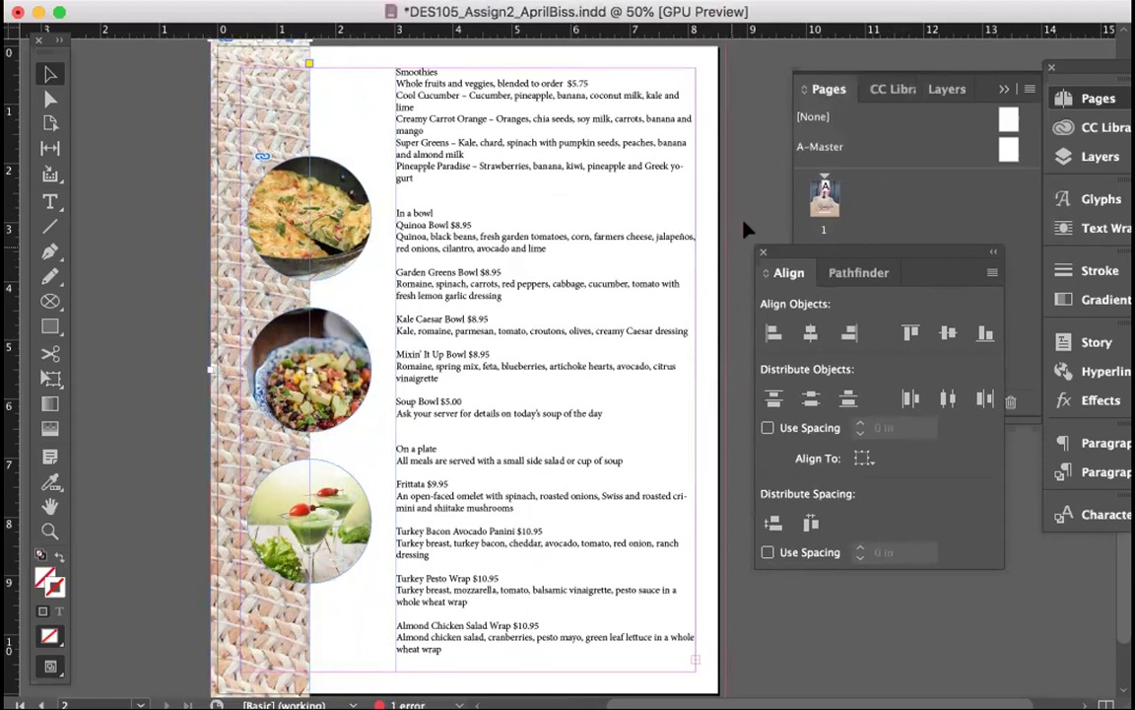
Step: Widen the menu text frame by extending its left edge about 0.1 in toward the photos, and save the document
left_click(463, 413)
mouse_move(394, 365)
left_mouse_down()
mouse_move(340, 369)
mouse_move(391, 375)
left_mouse_up()
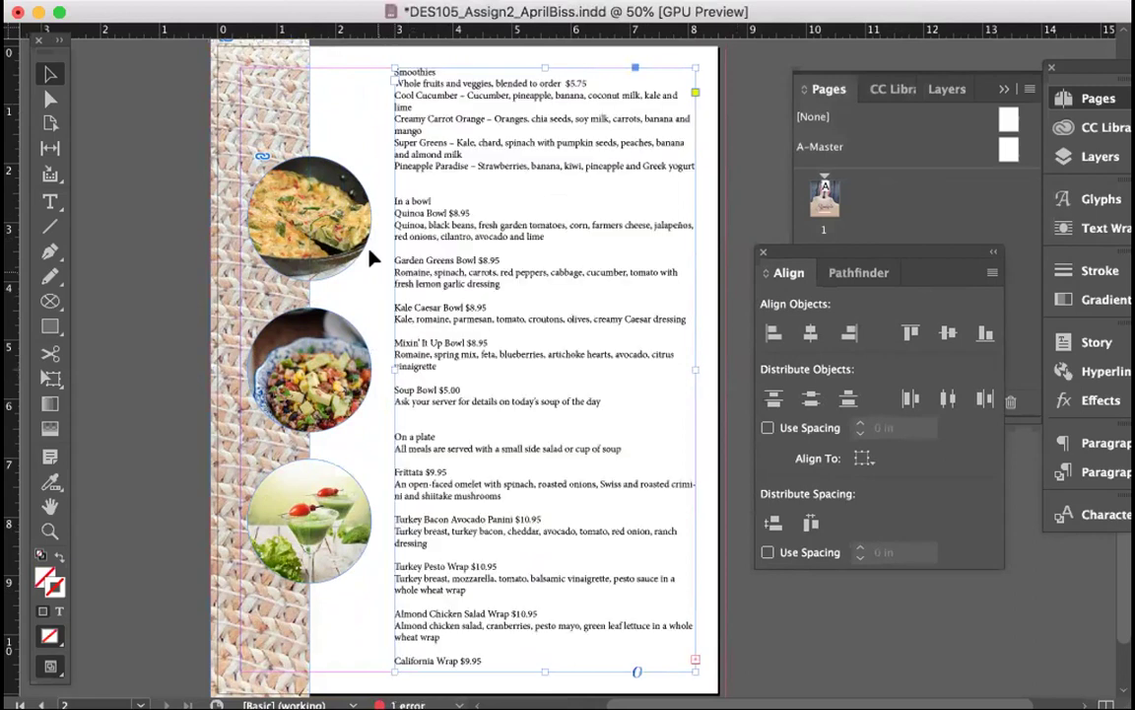
mouse_move(393, 365)
left_mouse_down()
mouse_move(340, 364)
mouse_move(391, 368)
left_mouse_up()
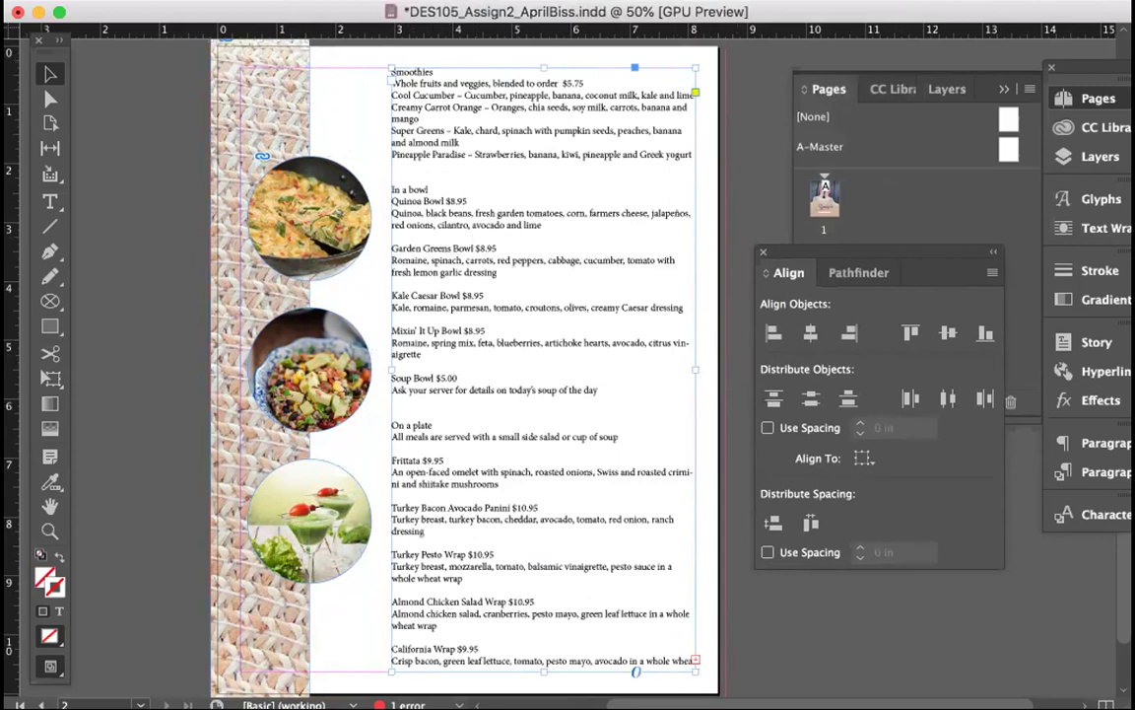
left_click(800, 646)
key("super+s")
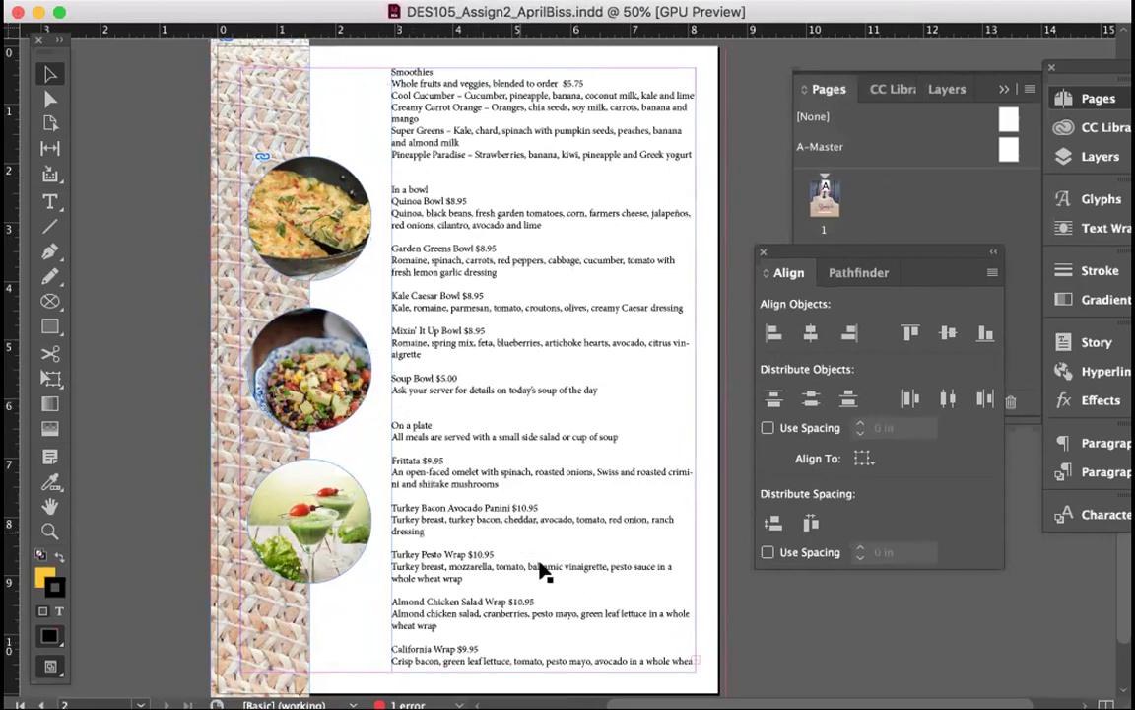
Step: Compare the page in Preview and Normal screen modes, leaving it in Preview
left_click_drag(51, 664, 98, 577)
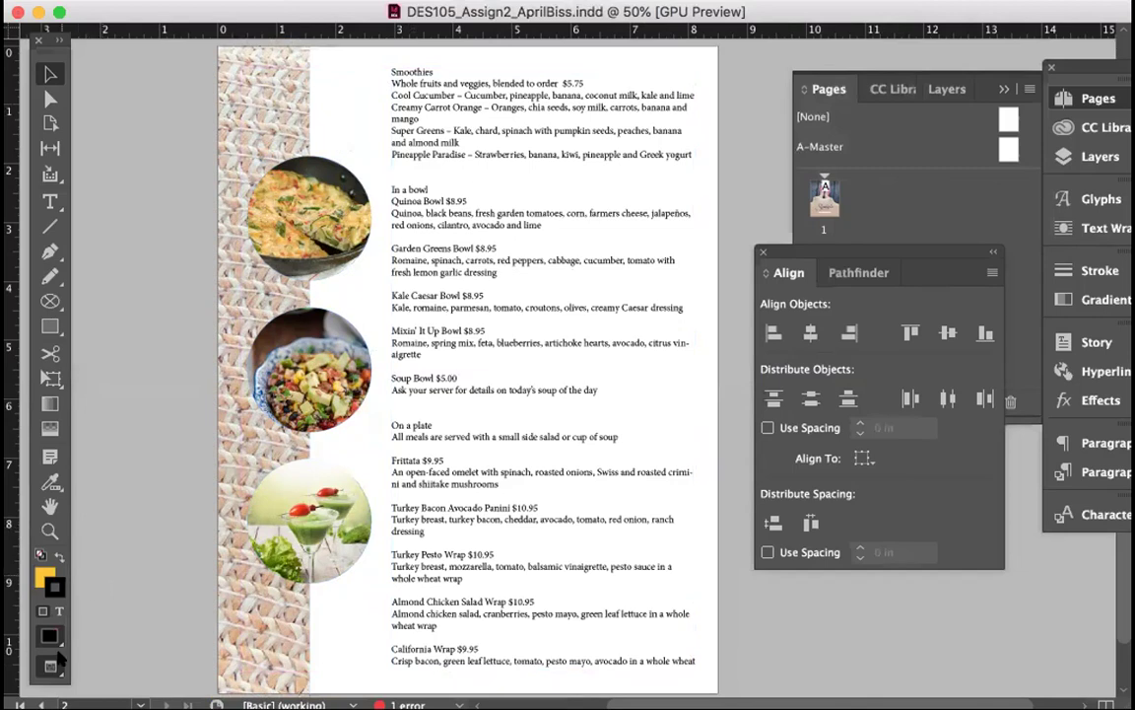
left_click_drag(52, 665, 114, 554)
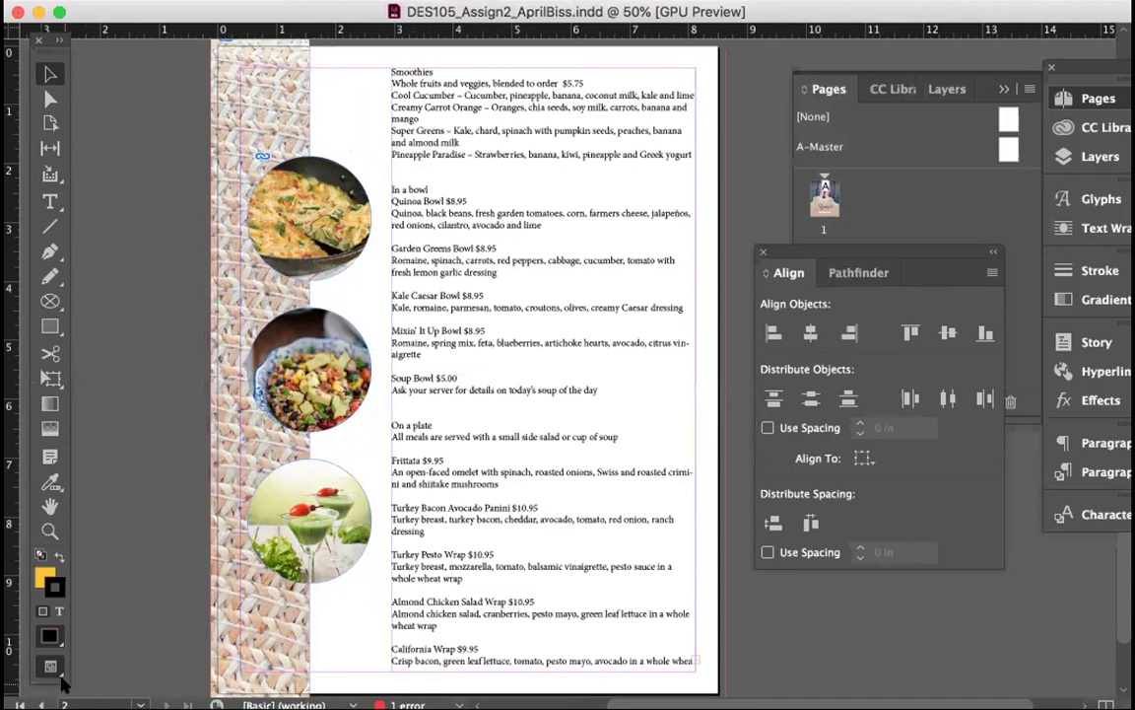
left_click_drag(49, 667, 115, 577)
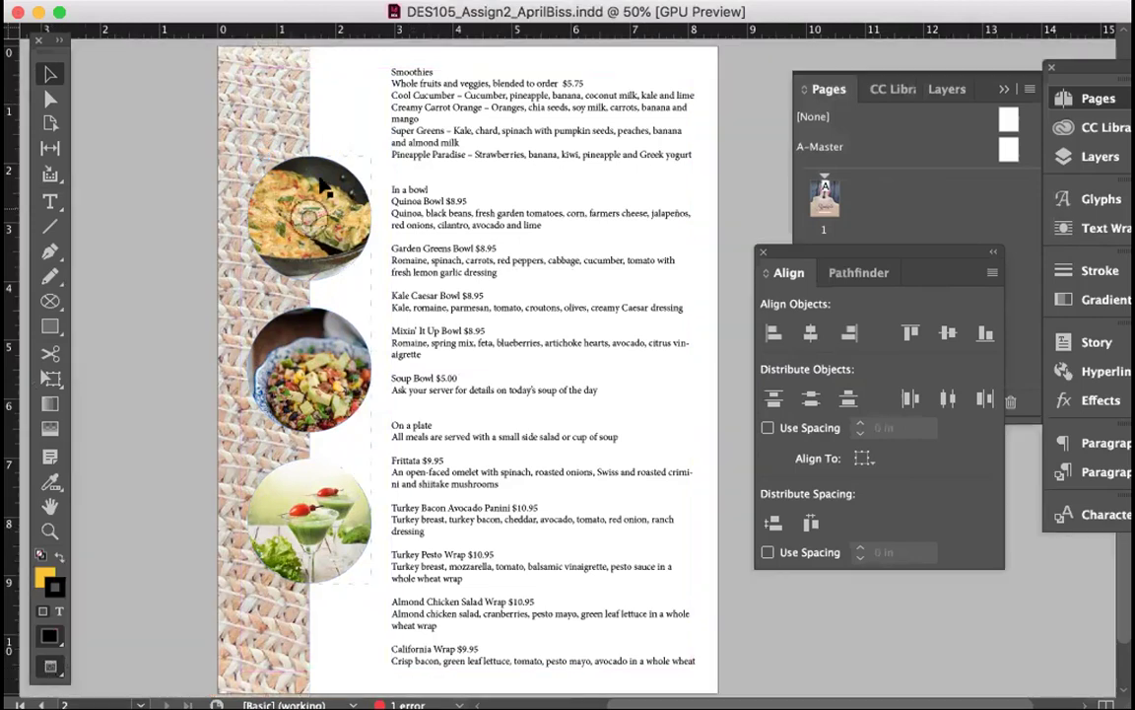
Step: Apply a Drop Shadow effect to the group of circular photos with a distance of 0.0625 in
left_click(313, 202)
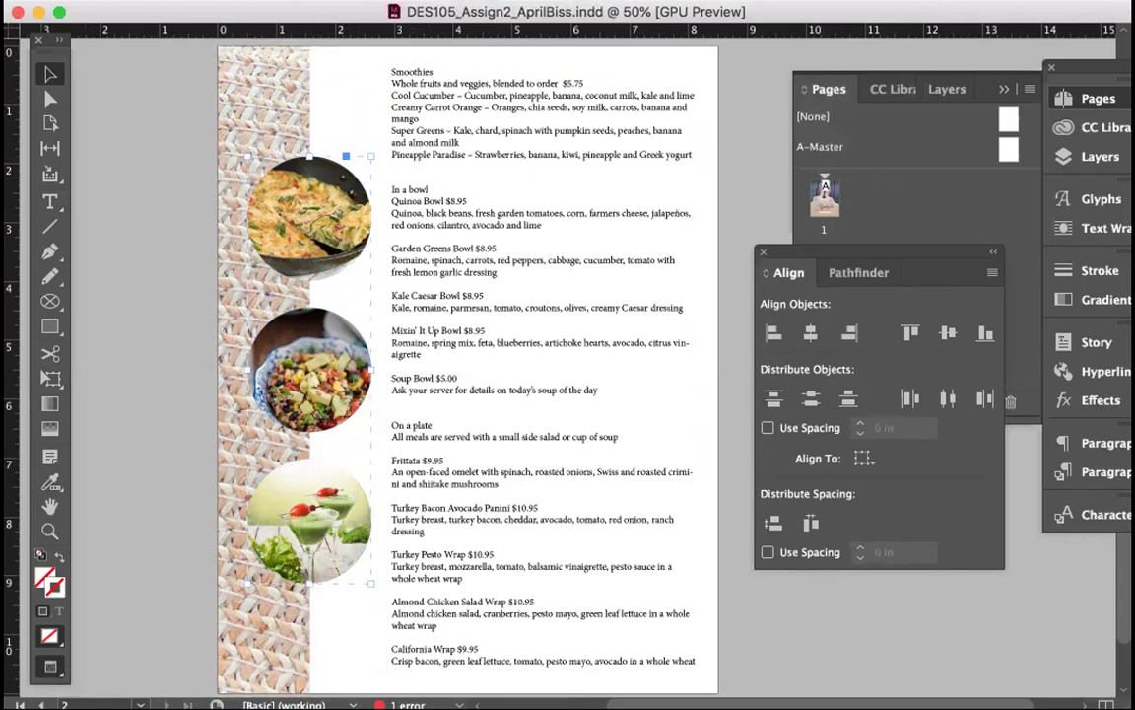
right_click(332, 215)
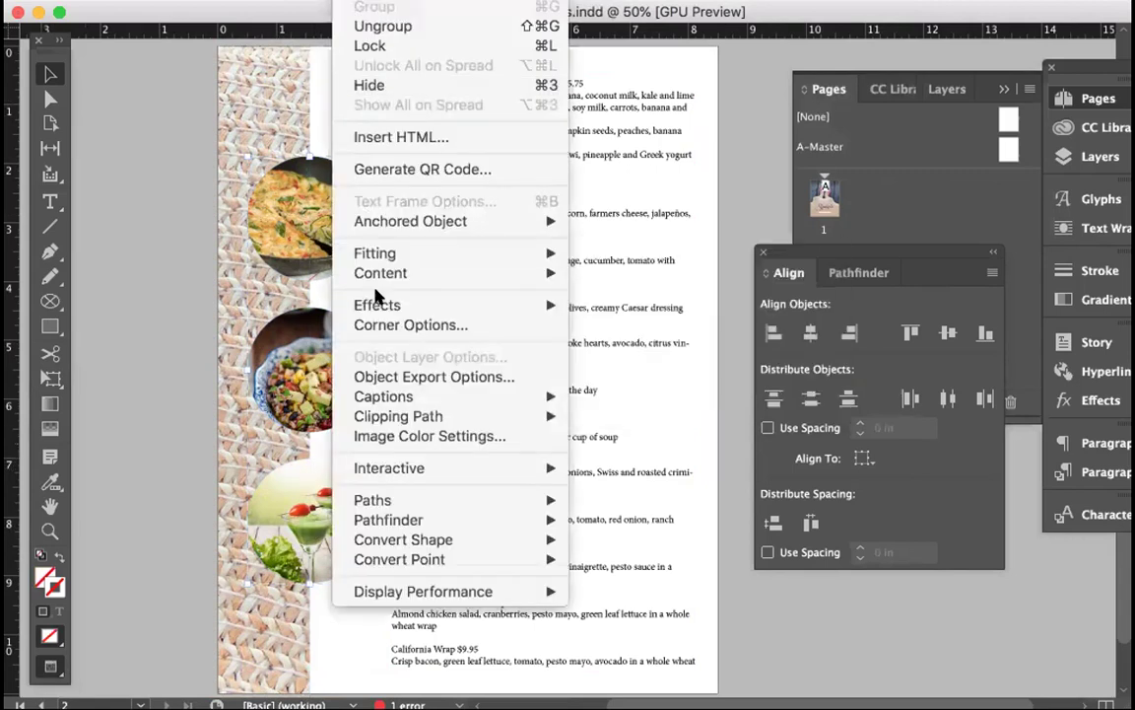
mouse_move(374, 310)
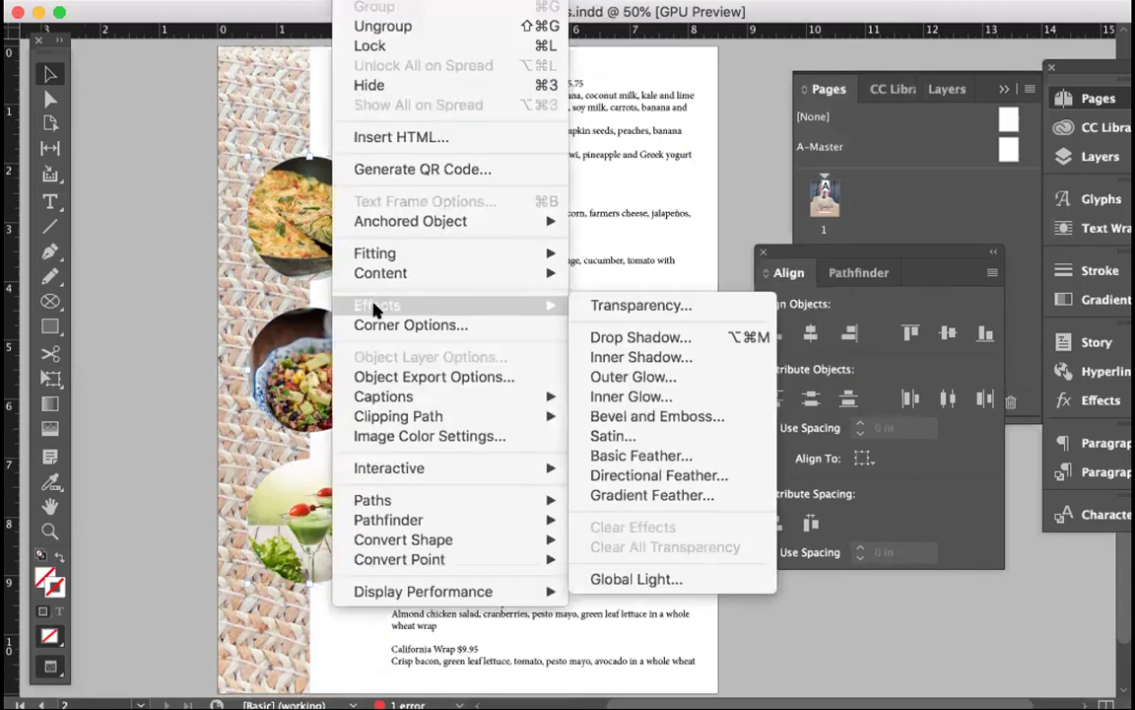
left_click(641, 340)
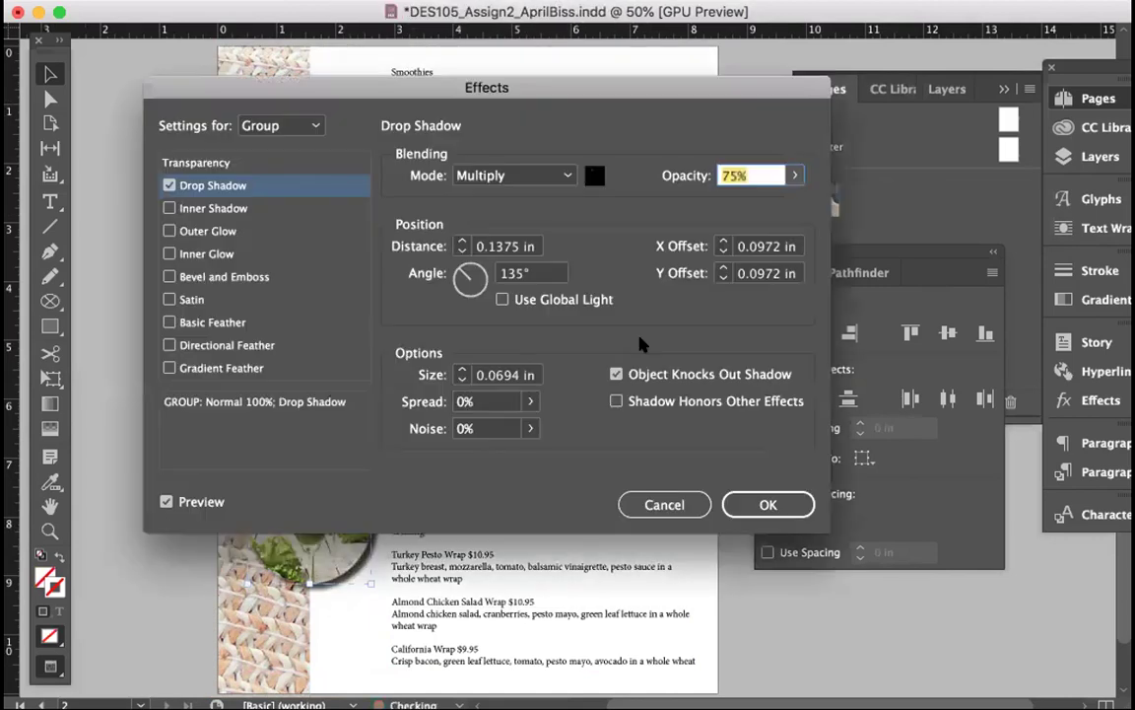
left_click_drag(453, 85, 633, 85)
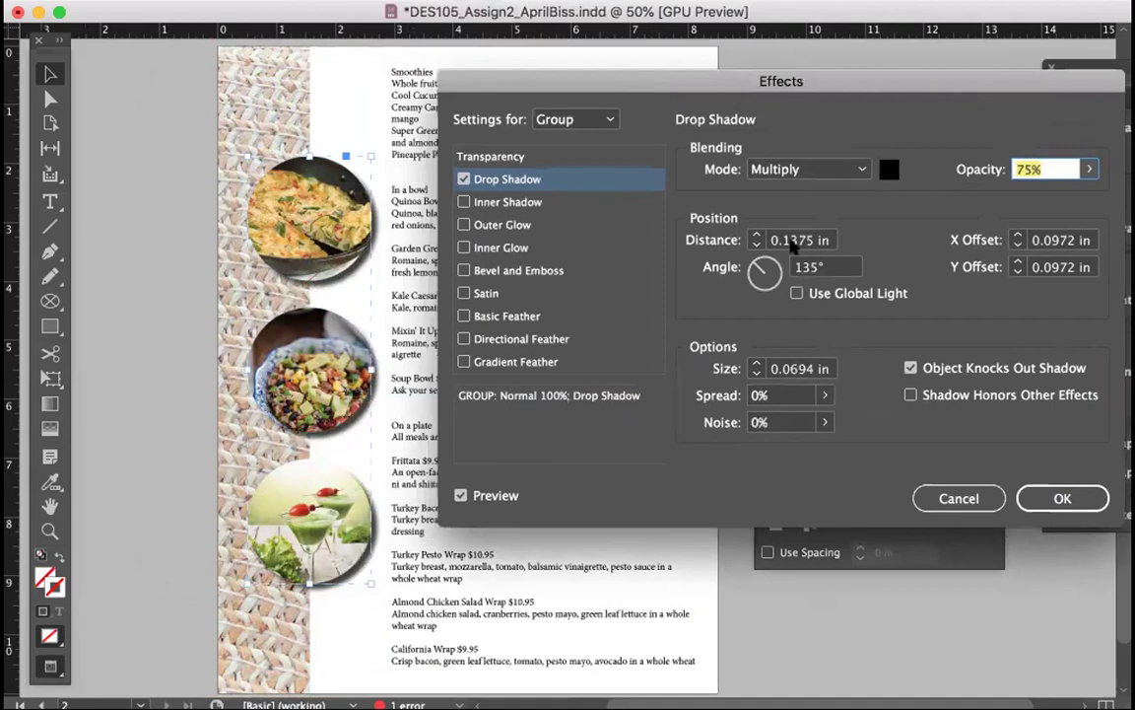
left_click(754, 245)
left_click(754, 244)
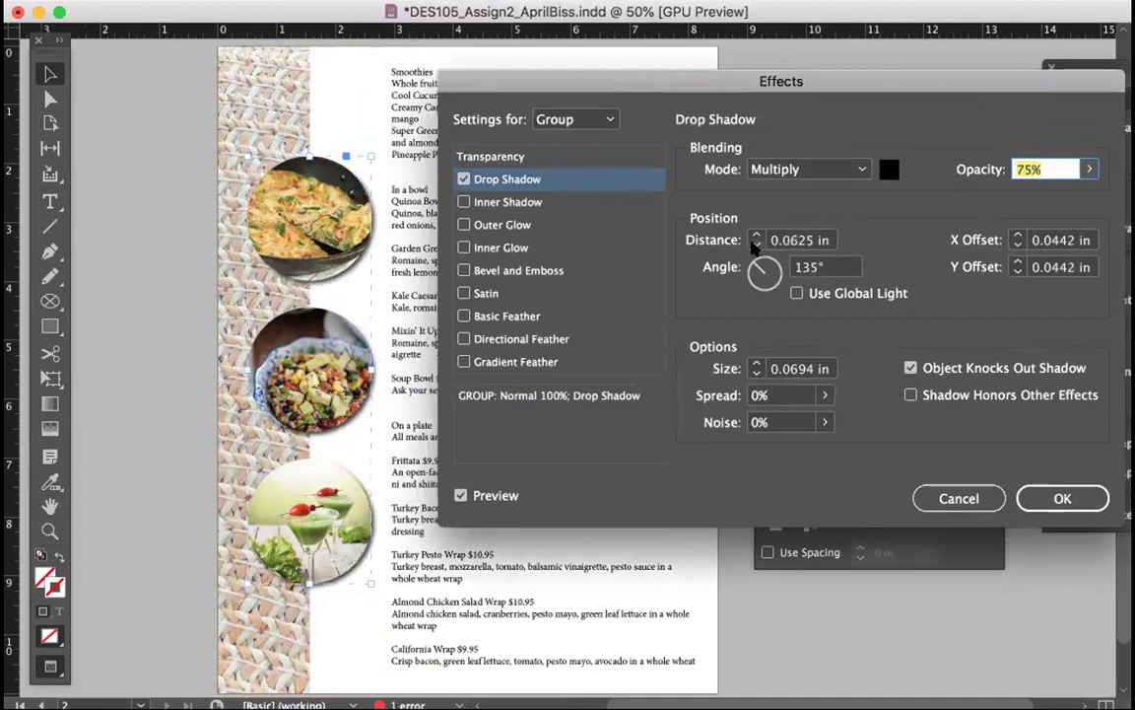
Step: Set the drop shadow's opacity to about 24%, apply the effect and deselect the photo group
left_click_drag(991, 81, 937, 206)
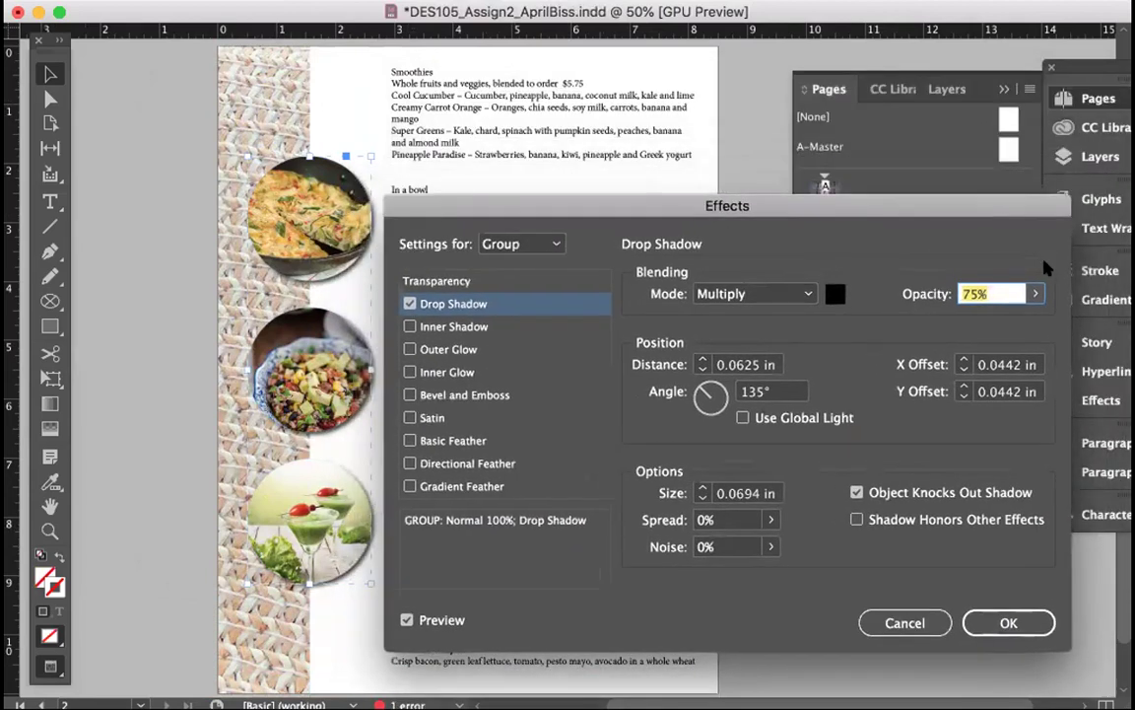
left_click(1034, 294)
left_click_drag(986, 326, 946, 332)
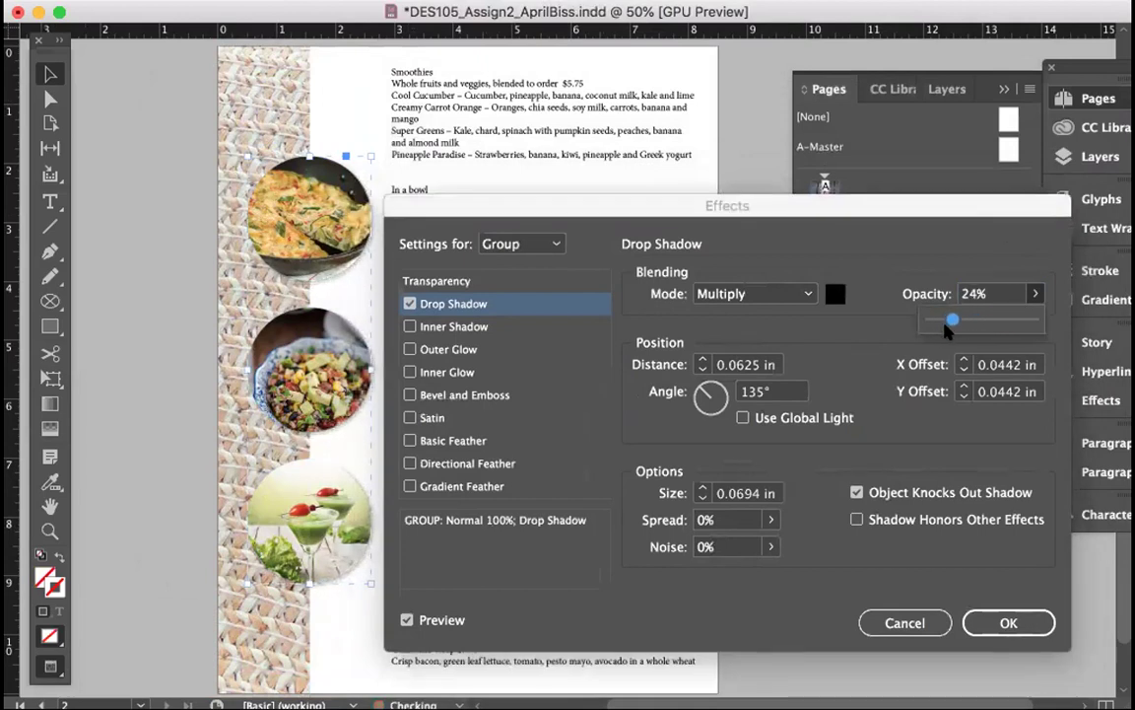
left_click(1008, 622)
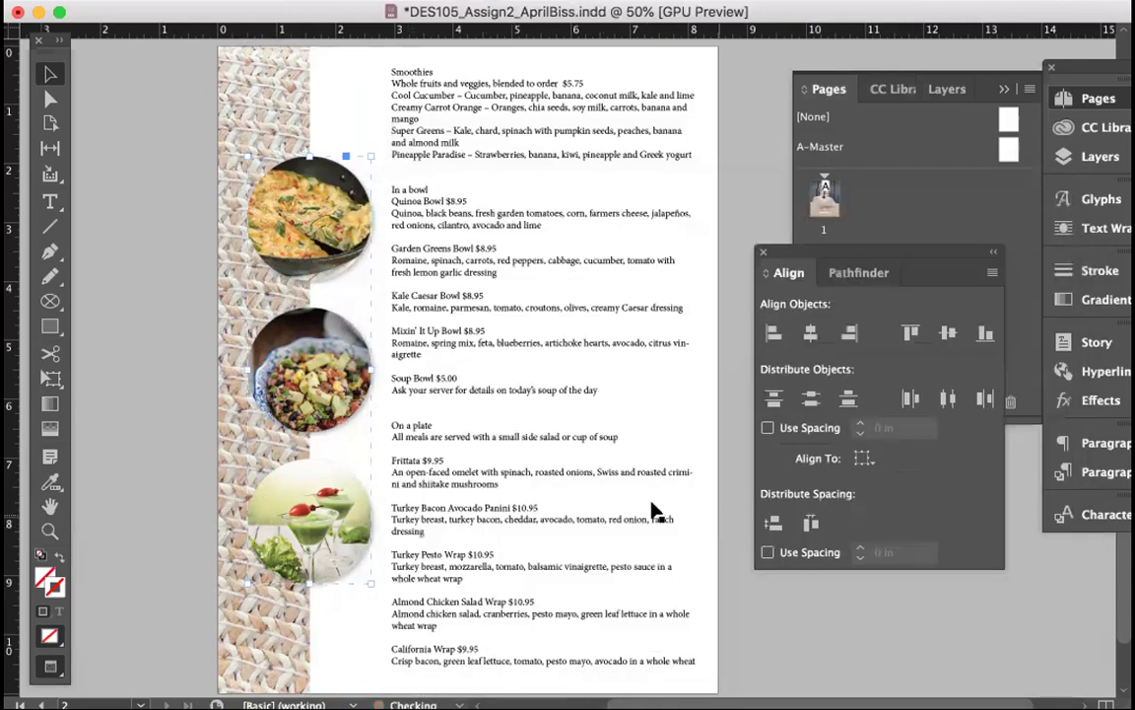
left_click(144, 284)
left_click(404, 94)
left_click(104, 537)
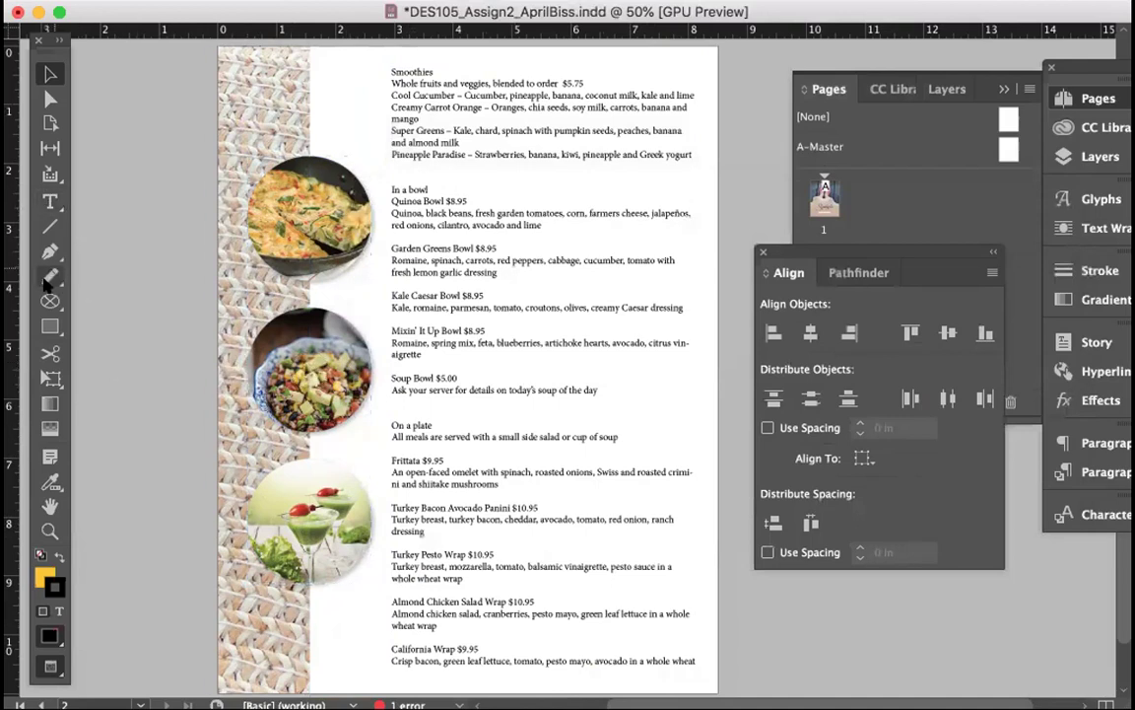
Step: Draw a closed yellow-filled shape about 5 in wide and 6 in tall over page 2's lower-right corner with the Pen tool
left_click(48, 247)
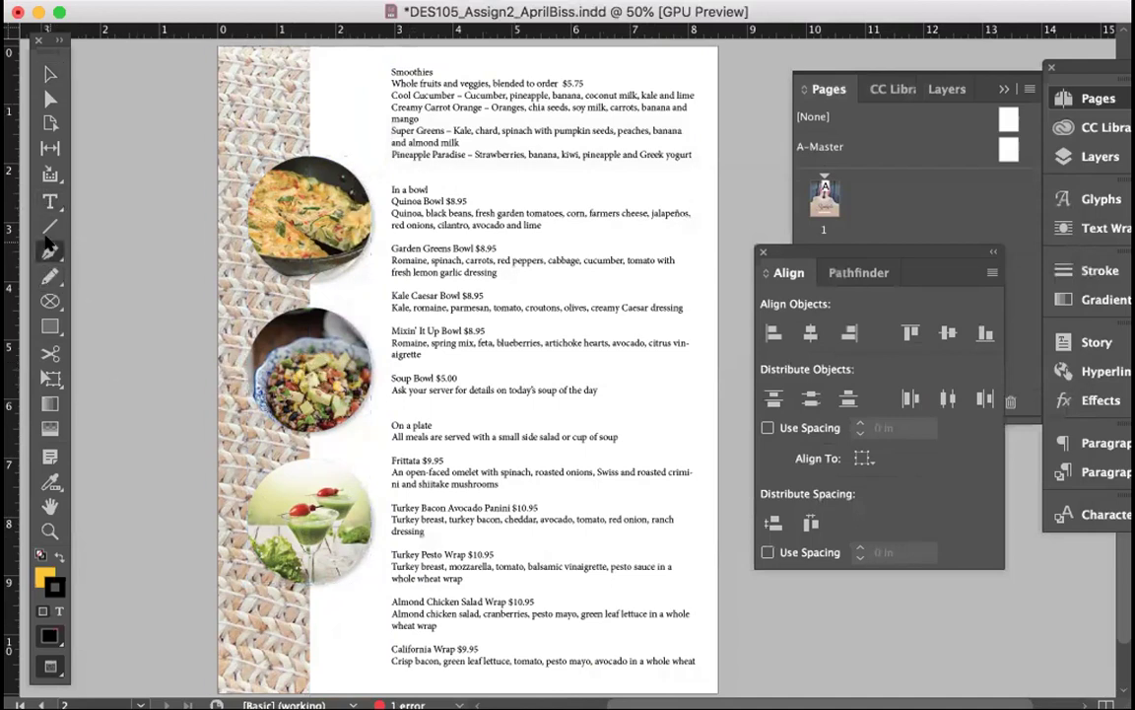
left_click(46, 300)
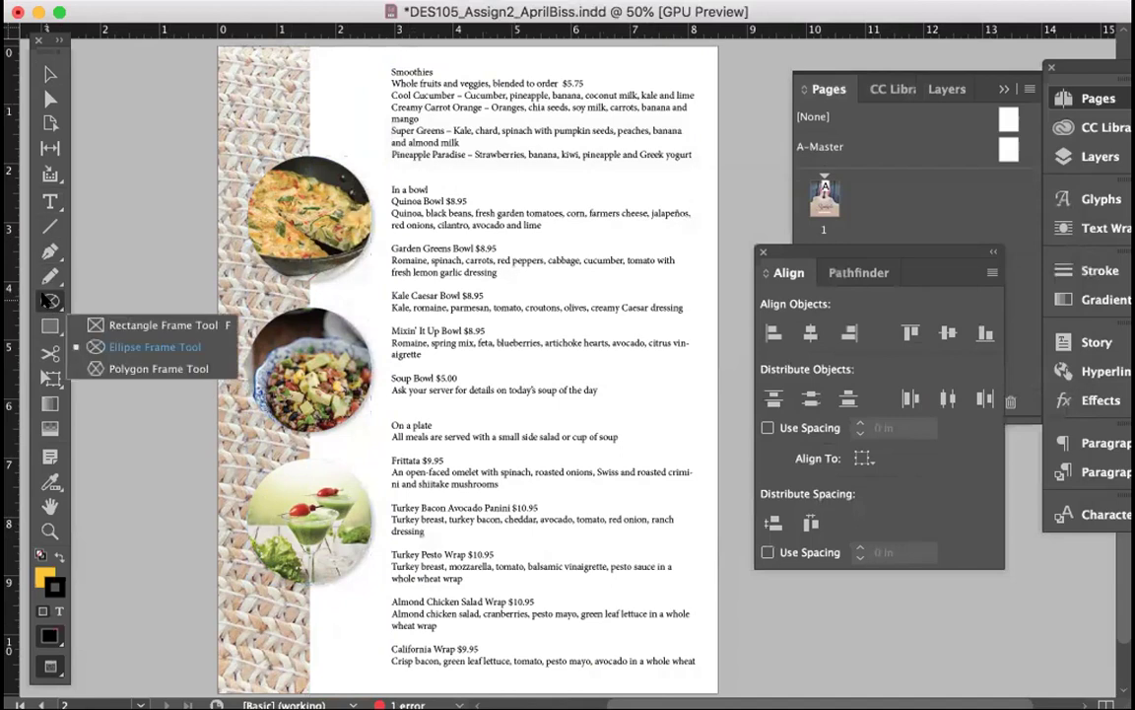
left_click(48, 251)
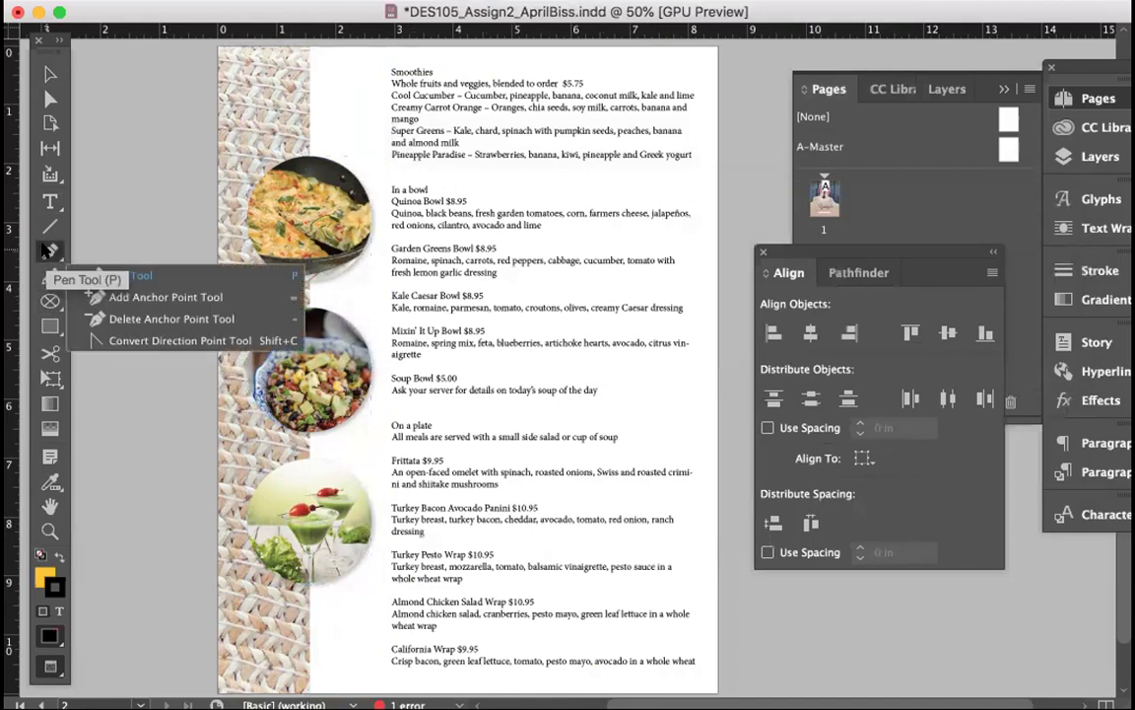
left_click(88, 275)
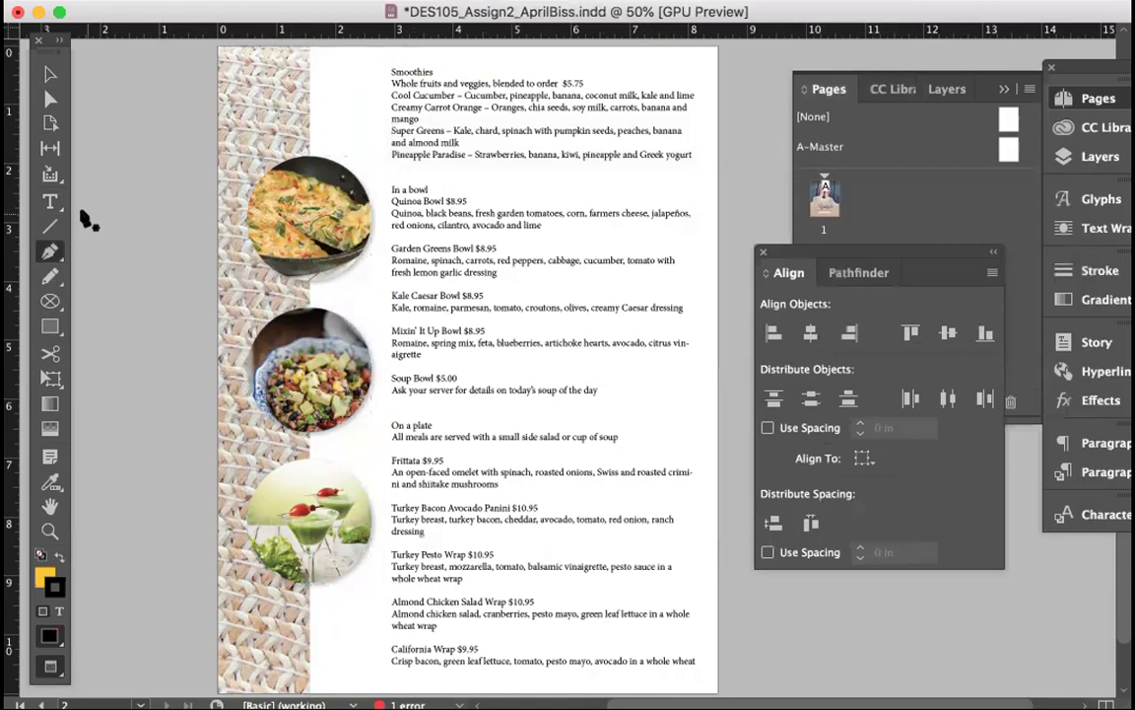
scroll(529, 292, "down", 3)
left_click(409, 591)
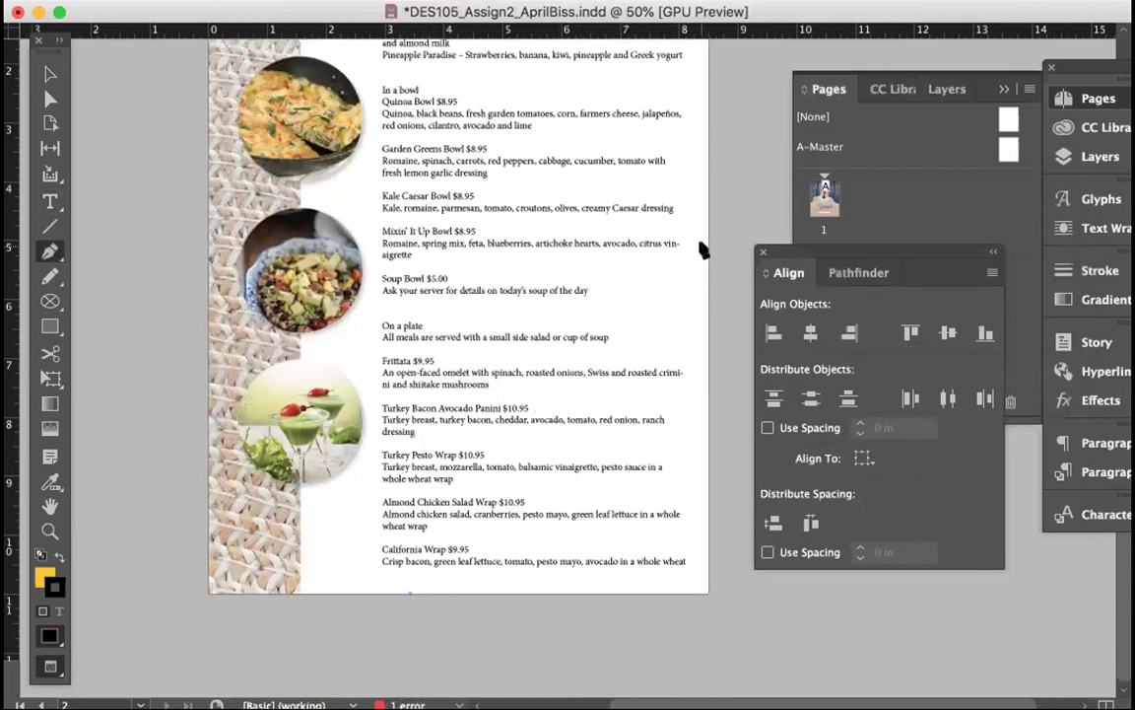
mouse_move(699, 261)
left_mouse_down()
mouse_move(708, 172)
mouse_move(704, 210)
mouse_move(717, 210)
mouse_move(708, 198)
left_mouse_up()
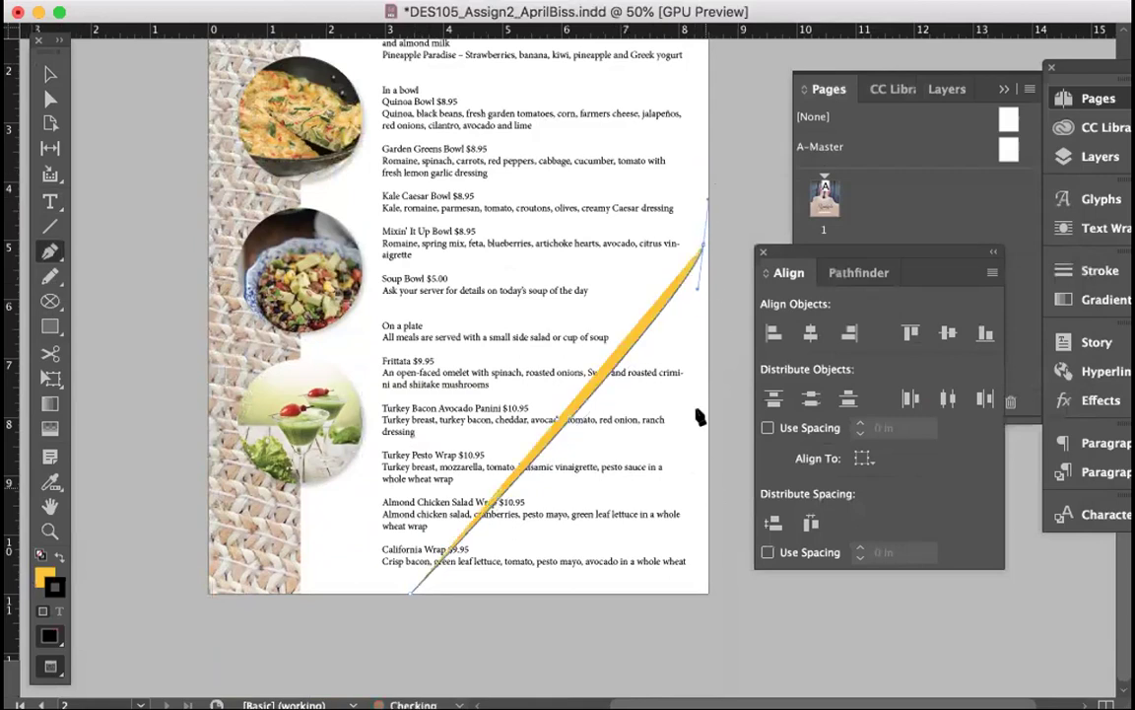
left_click(697, 595)
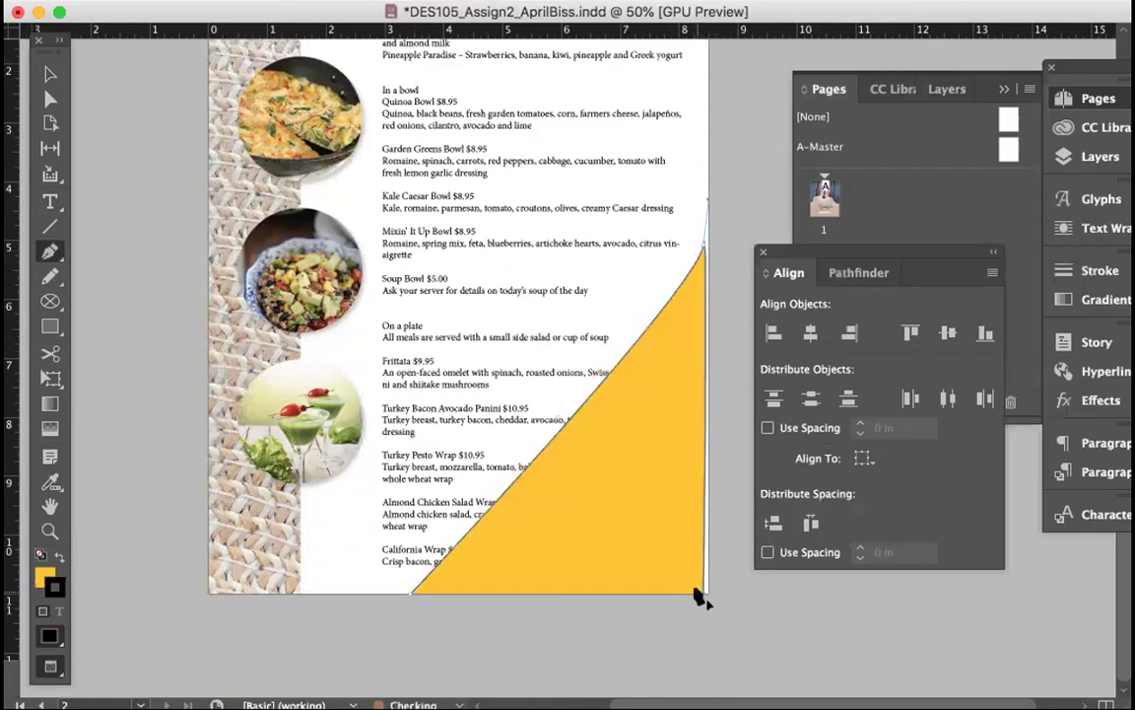
left_click(412, 600)
key("v")
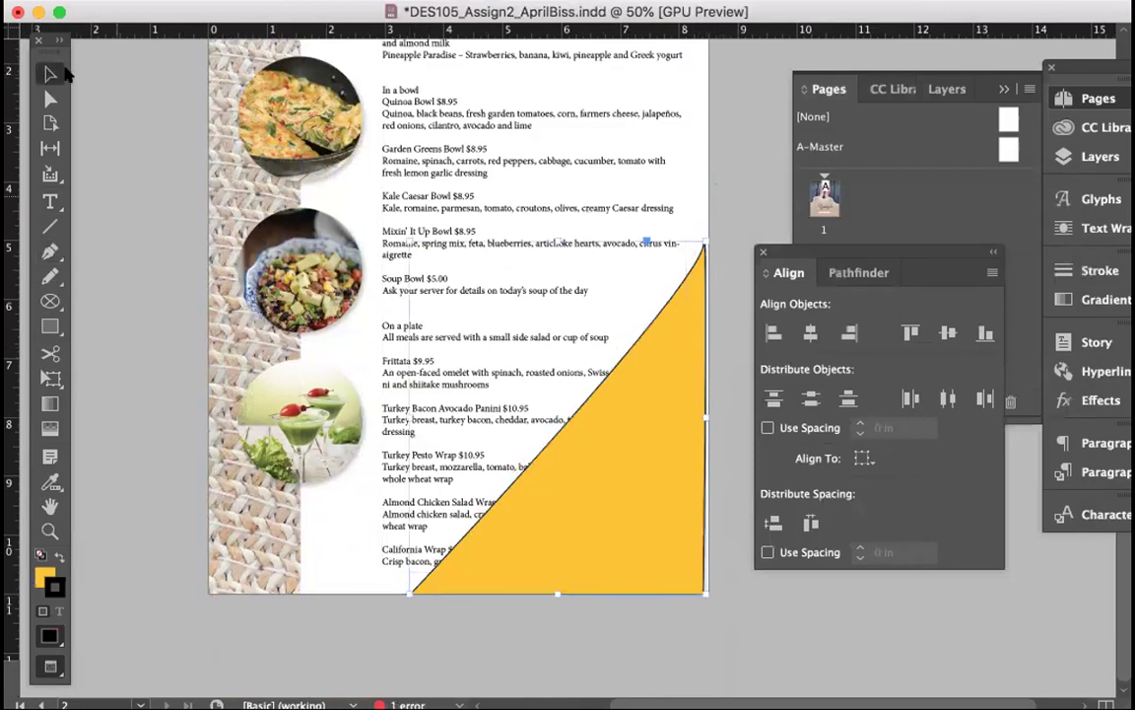
Step: Move the corner shape's two right anchor points to the page edge and bow its diagonal side outward into an arc
left_click(49, 100)
left_click_drag(703, 245, 710, 235)
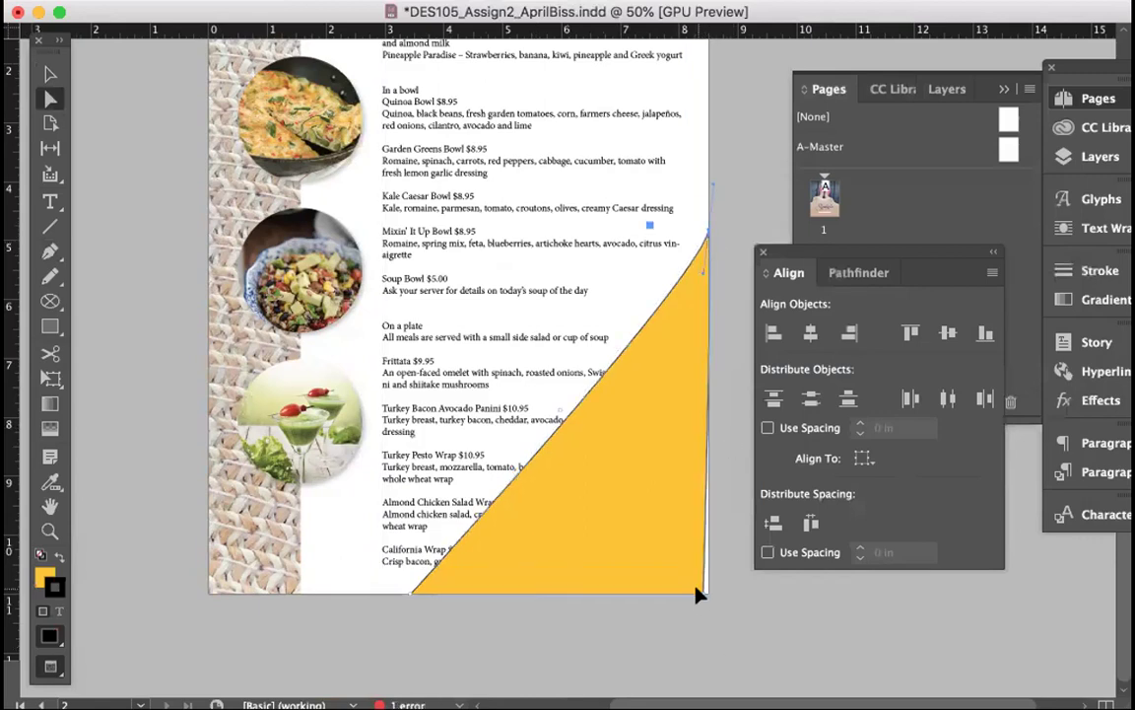
left_click_drag(706, 597, 710, 596)
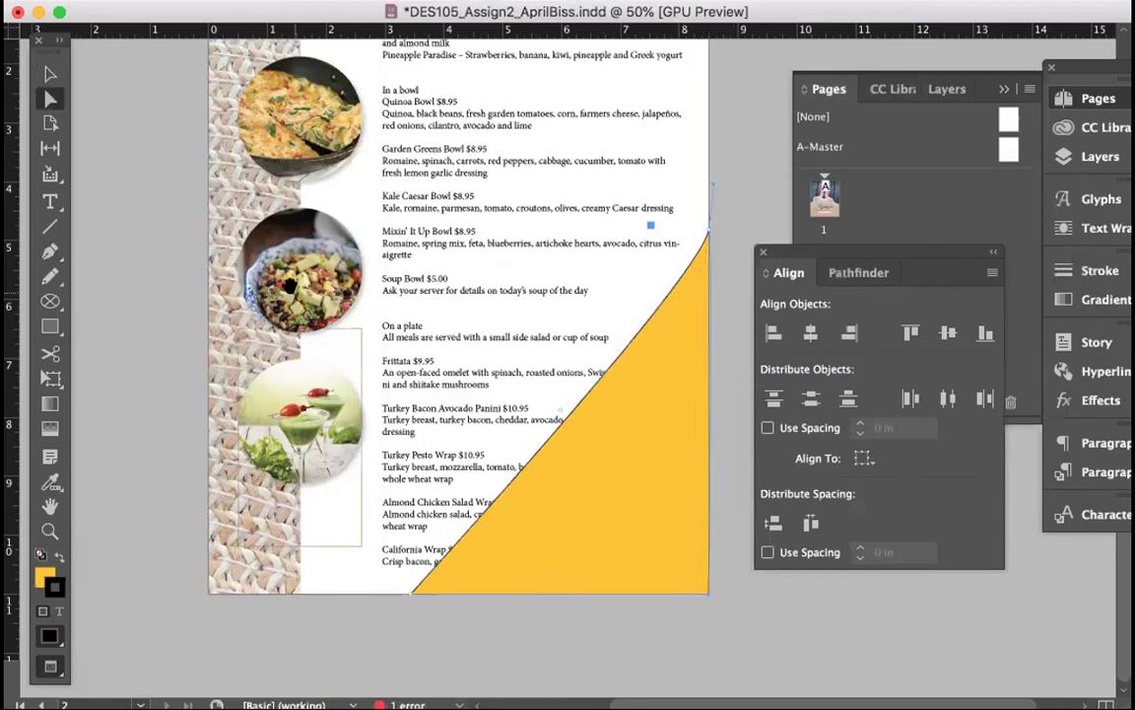
left_click_drag(709, 232, 522, 315)
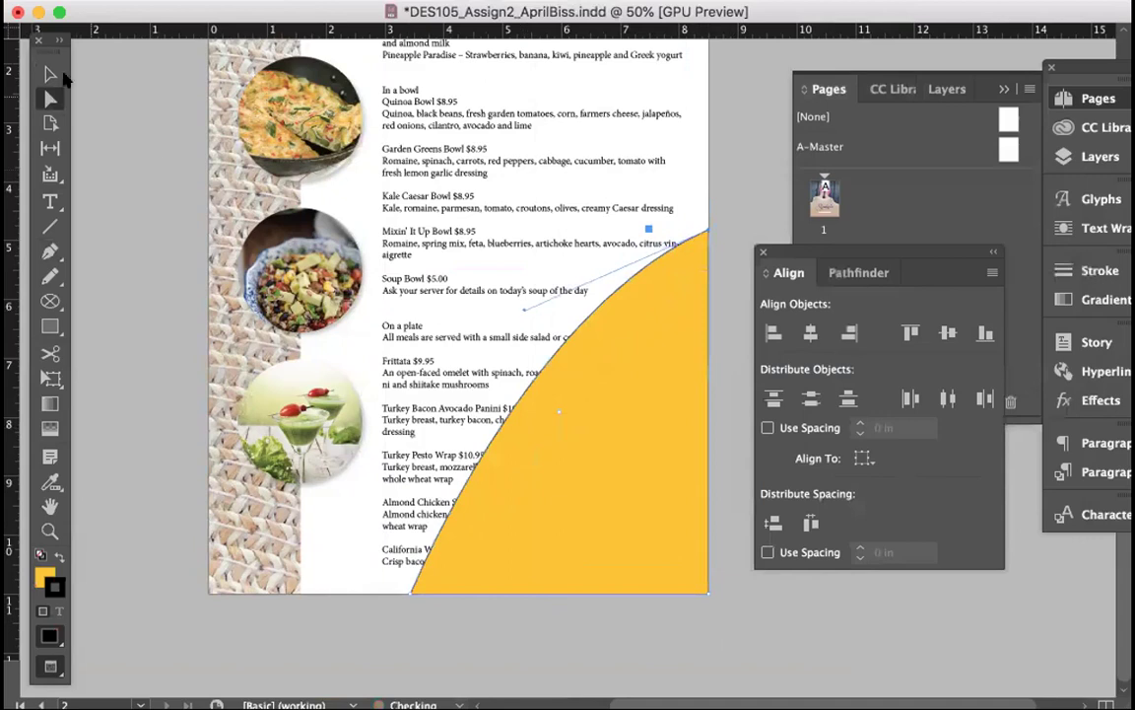
left_click(50, 74)
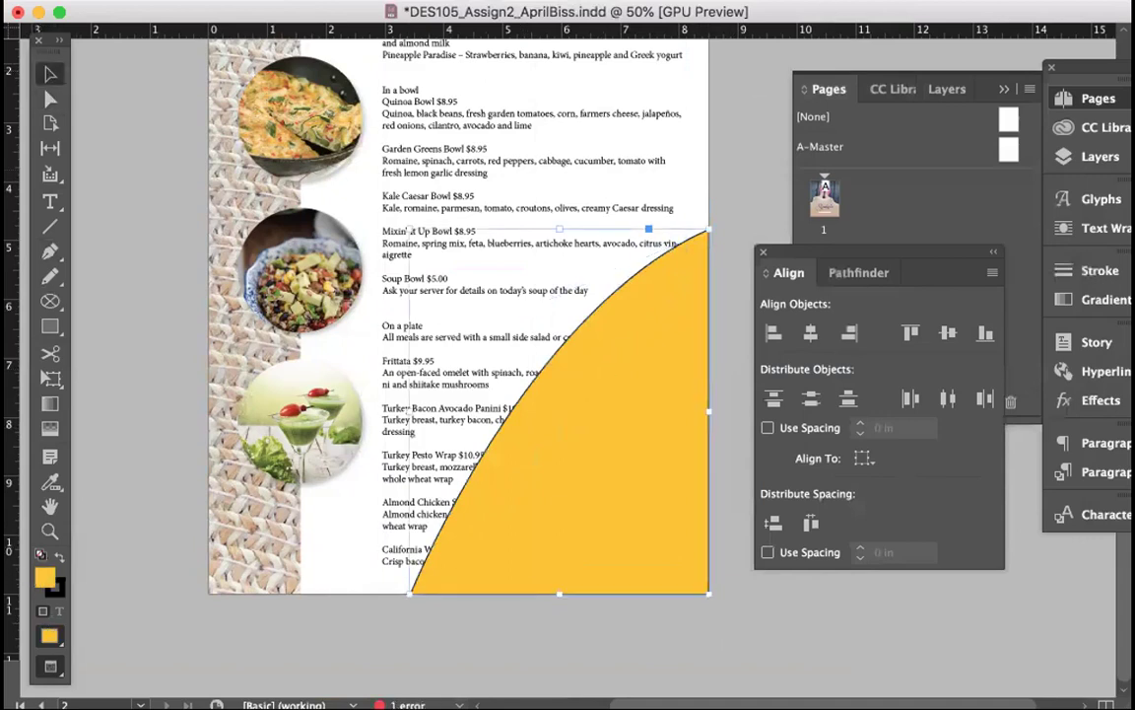
Step: Set the corner shape's fill and stroke to None
left_click(532, 24)
left_click(619, 18)
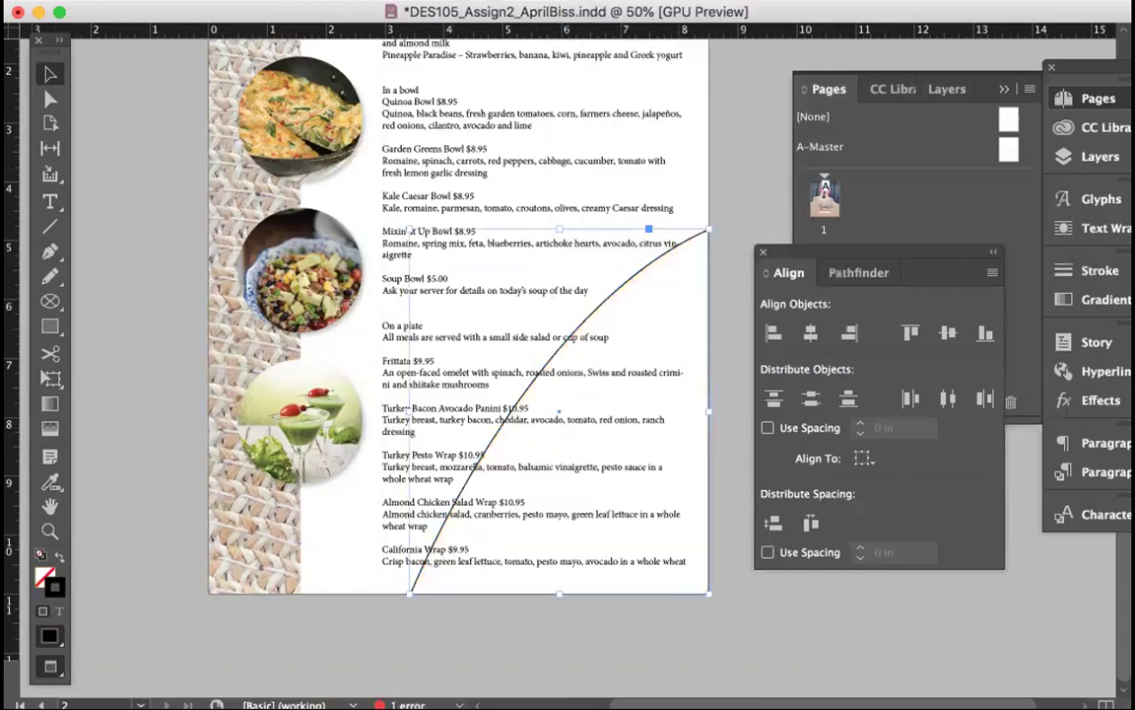
left_click(581, 12)
left_click(620, 46)
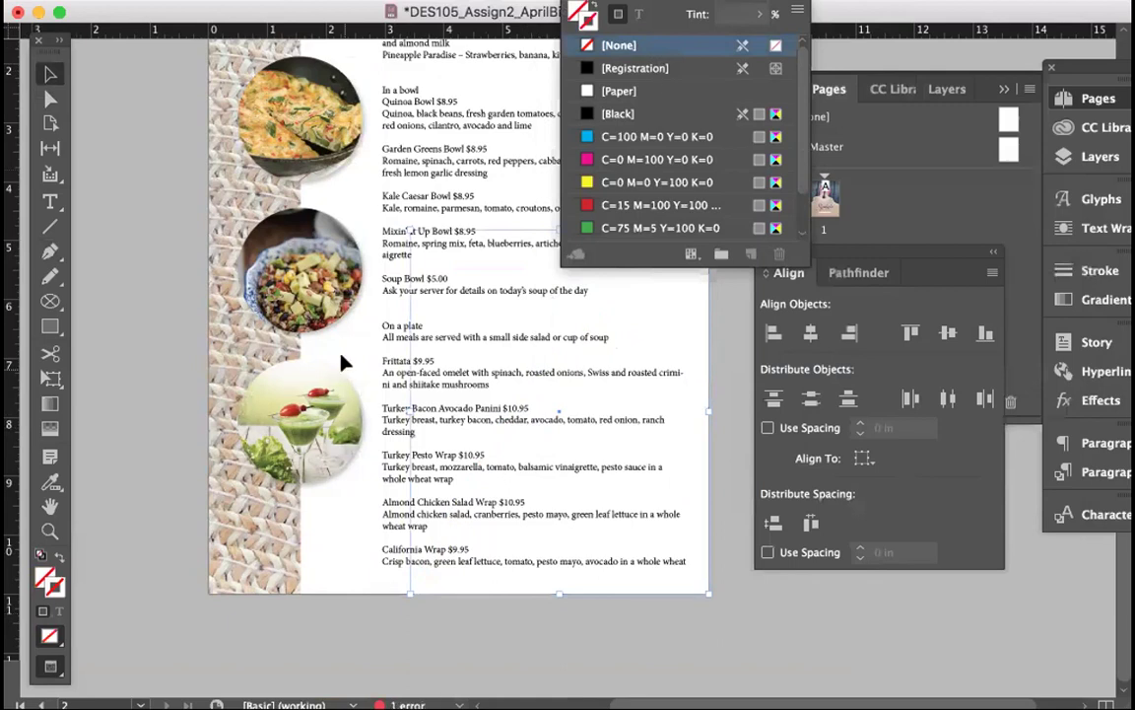
left_click(50, 71)
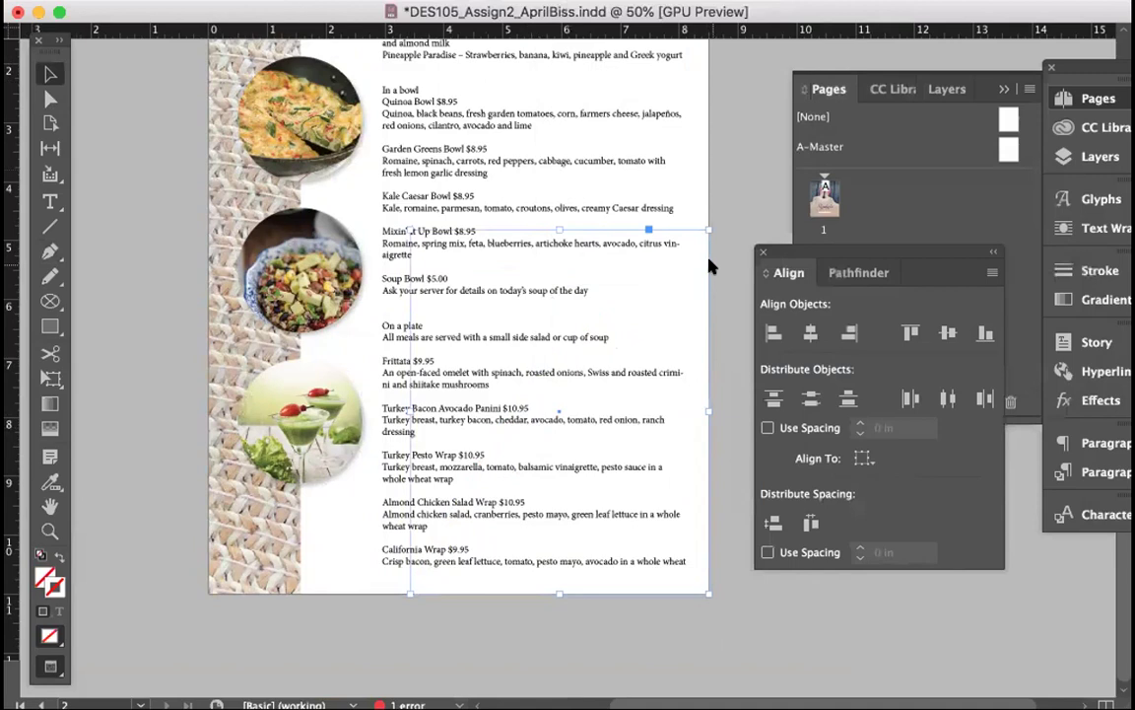
Step: Place Smoothies.jpg from the Starlight_Bistro folder into the curved corner shape
key("super+d")
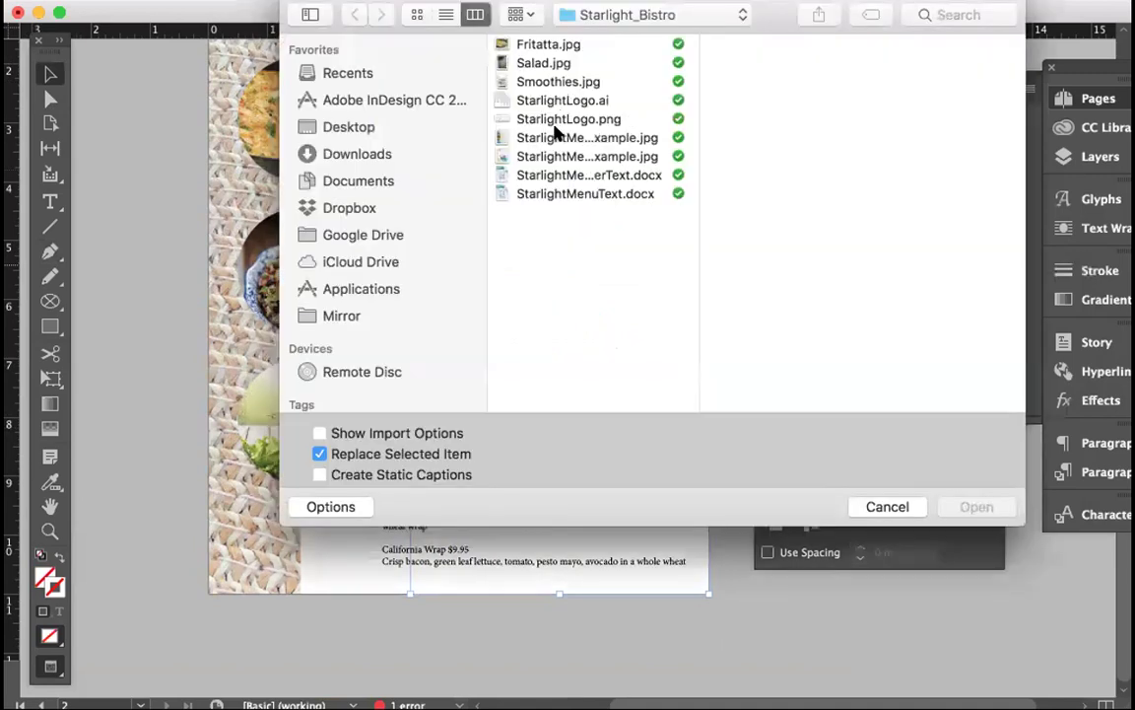
left_click(556, 137)
left_click(549, 43)
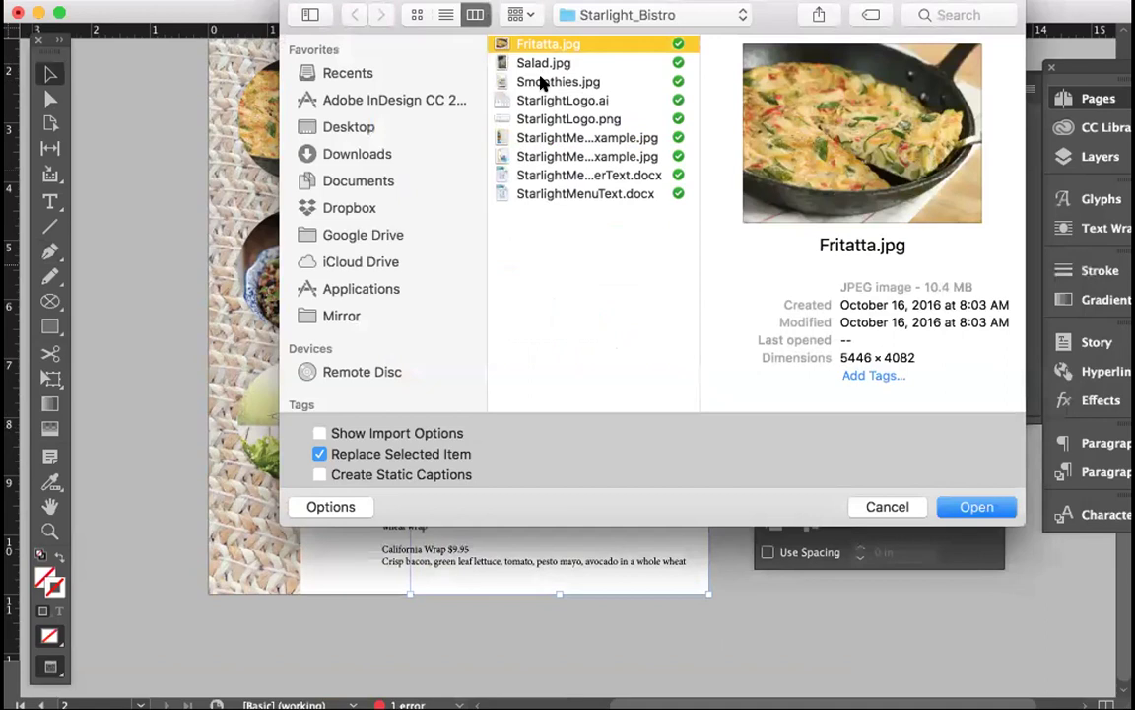
left_click(540, 83)
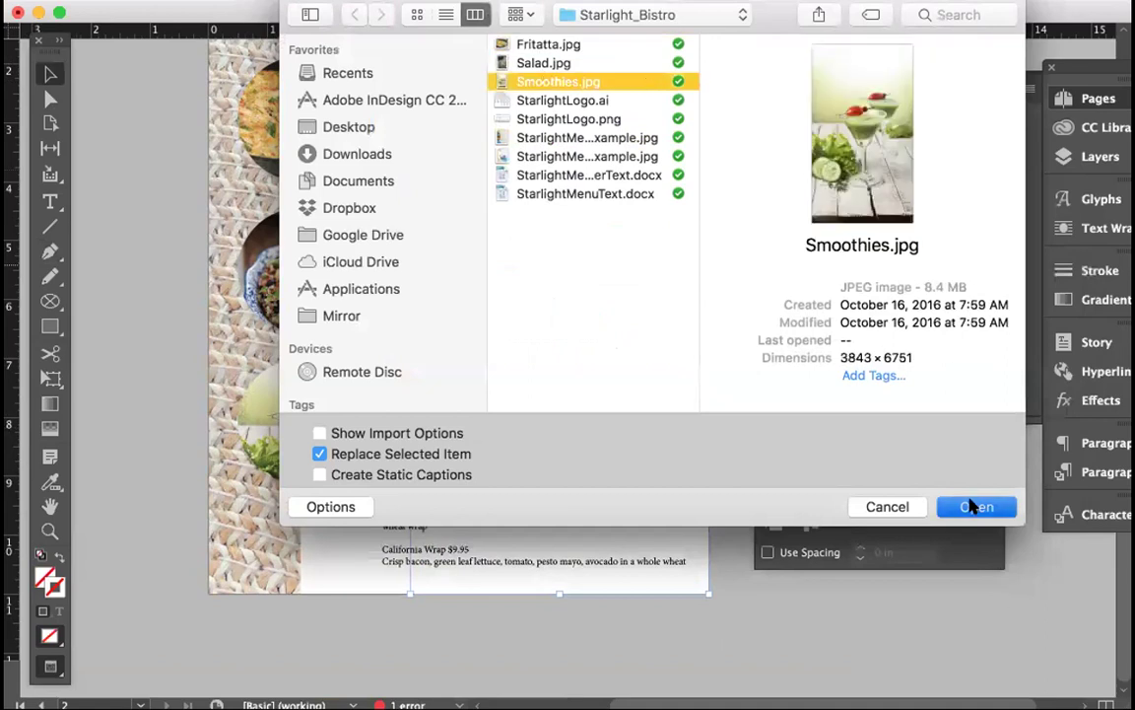
left_click(973, 506)
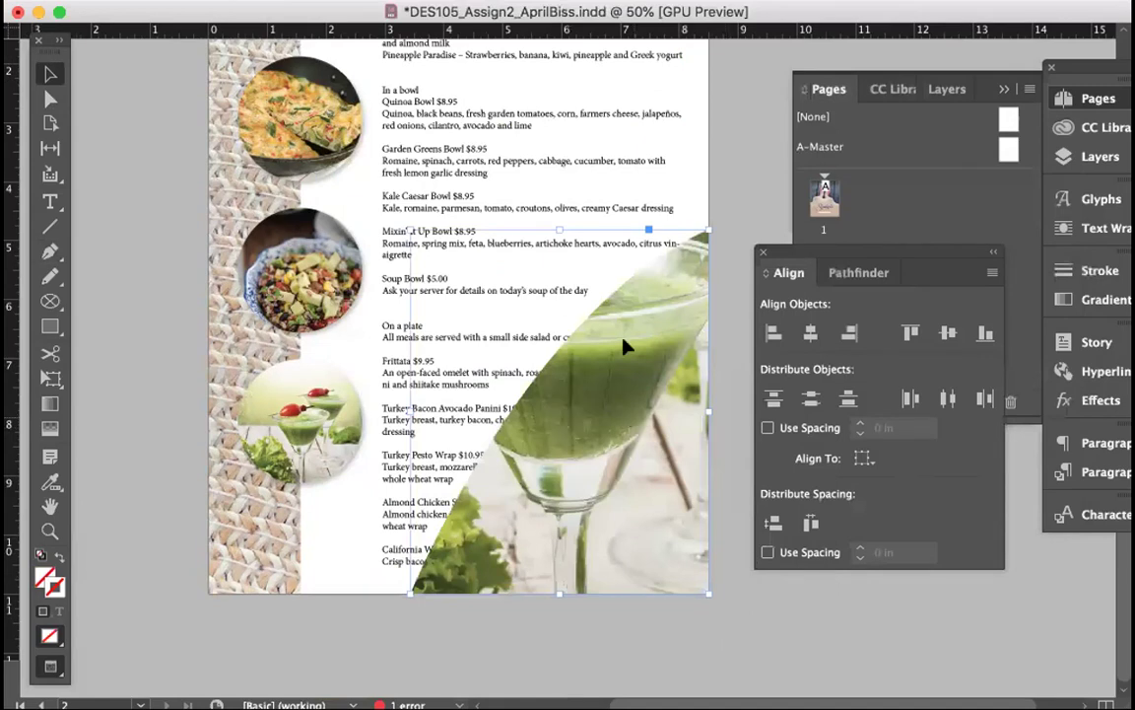
Step: Reposition the smoothie photo inside the curved frame so the glass and its red garnish show
double_click(617, 492)
left_click_drag(617, 492, 588, 449)
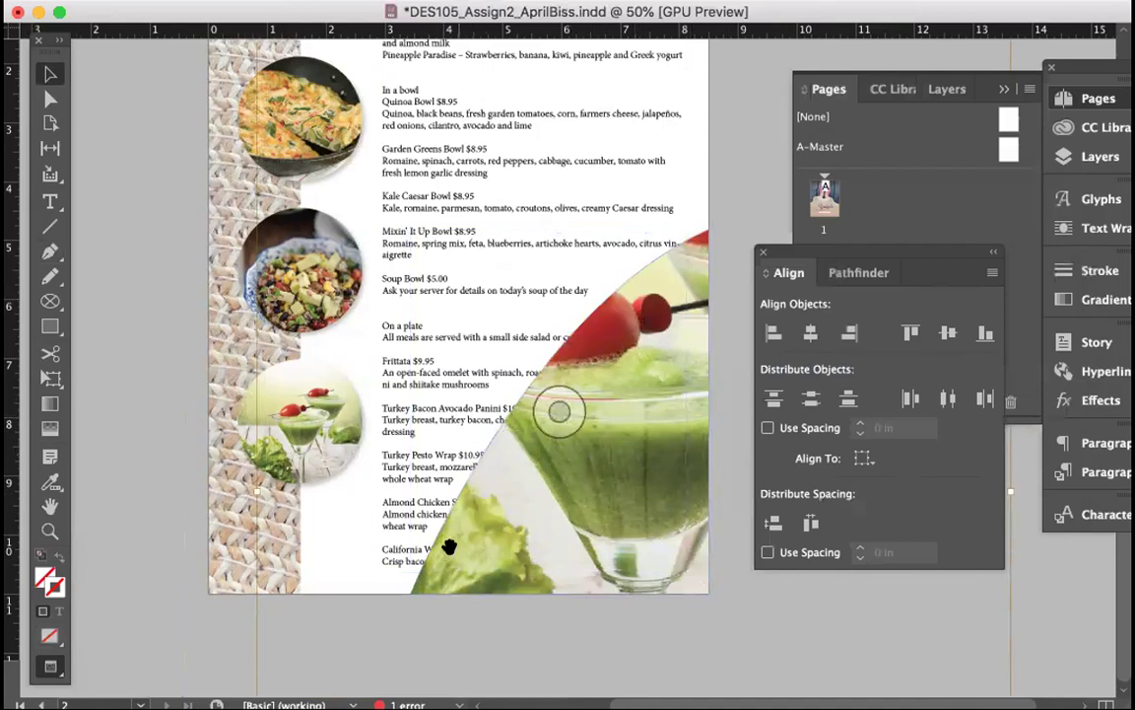
left_click(380, 638)
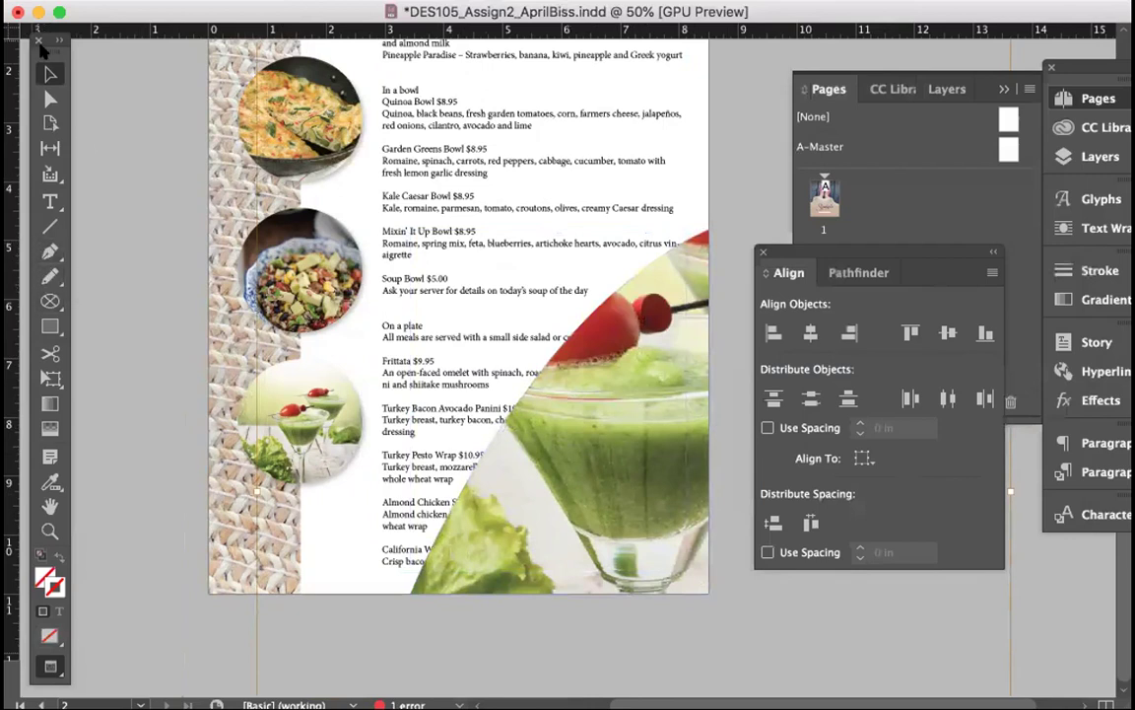
Step: Remove the curved corner shape with its smoothie photo from page 2
left_click(162, 0)
left_click(167, 161)
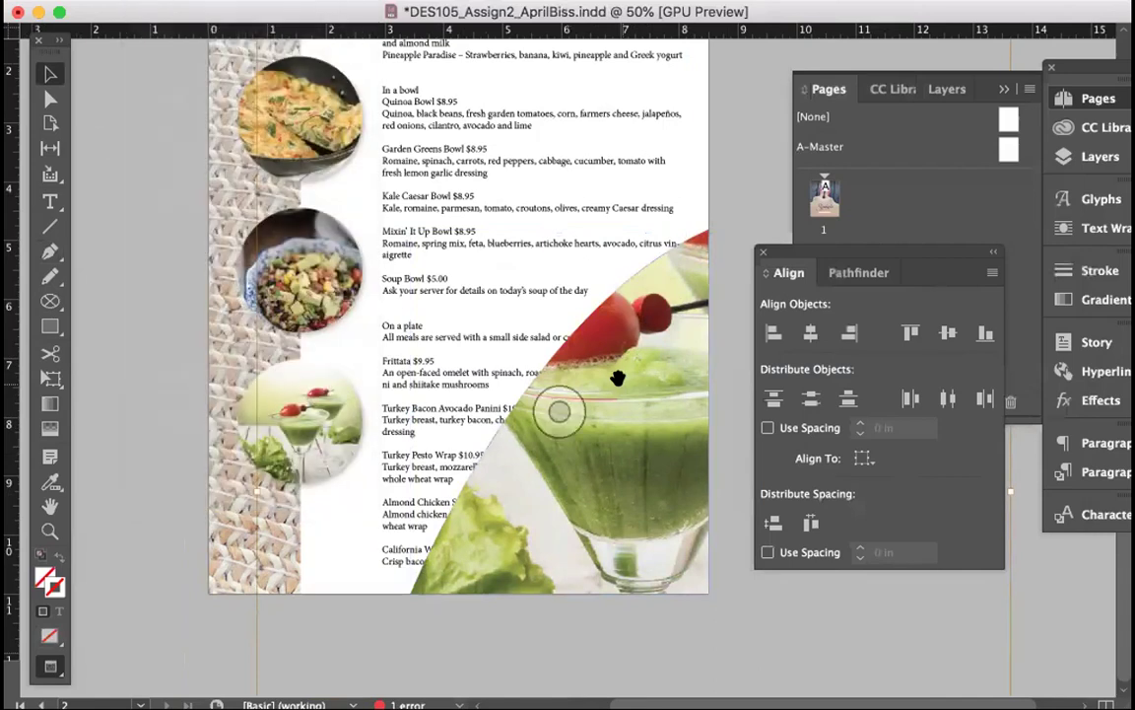
left_click_drag(616, 379, 625, 387)
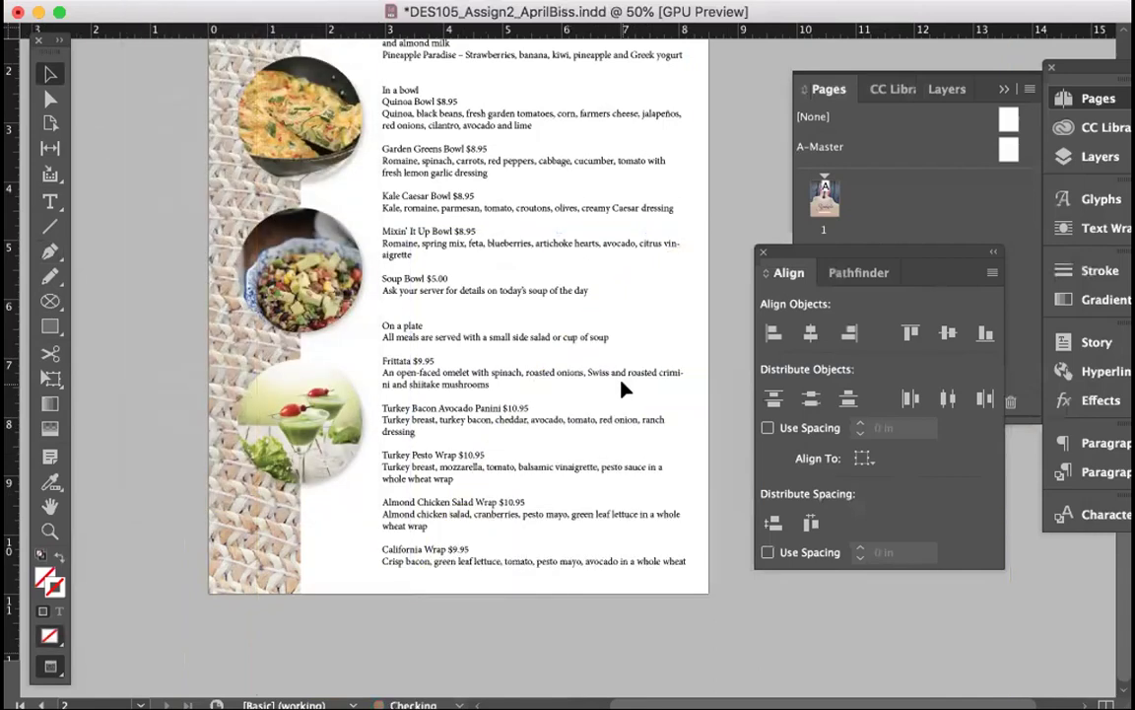
Step: Replace the woven image in page 2's side strip with boardwalk-484899_1920.jpg from the Images folder of DEMO Assignment 2
scroll(623, 390, "up", 15)
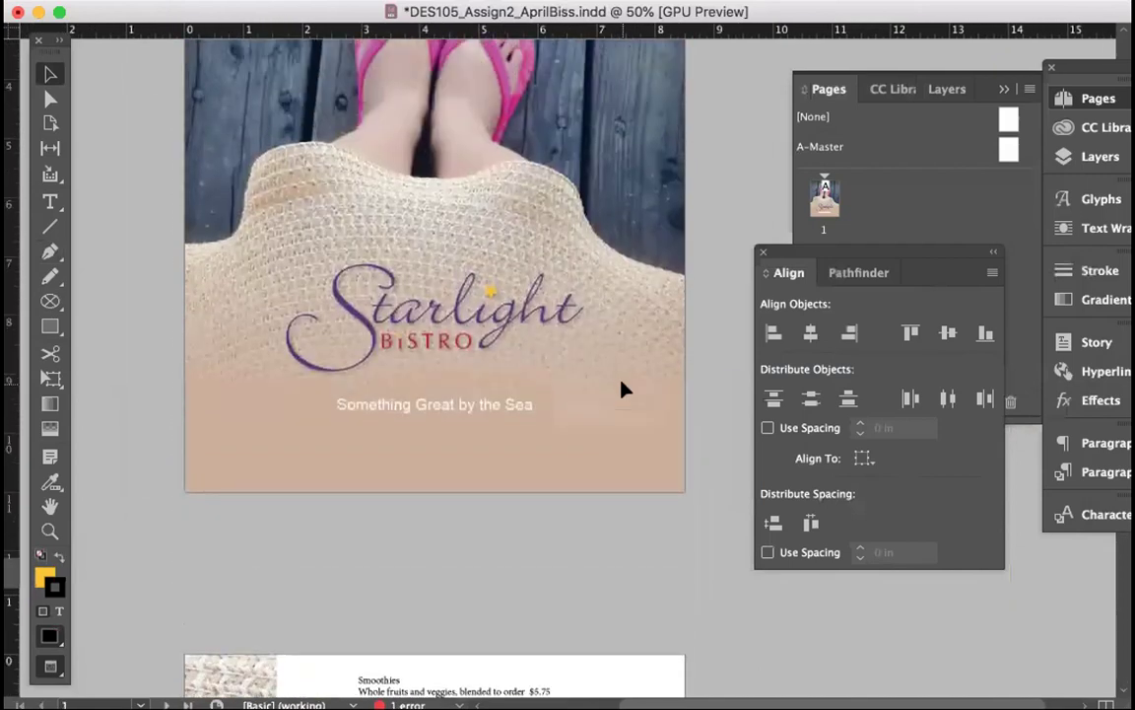
scroll(623, 390, "down", 15)
scroll(623, 389, "up", 15)
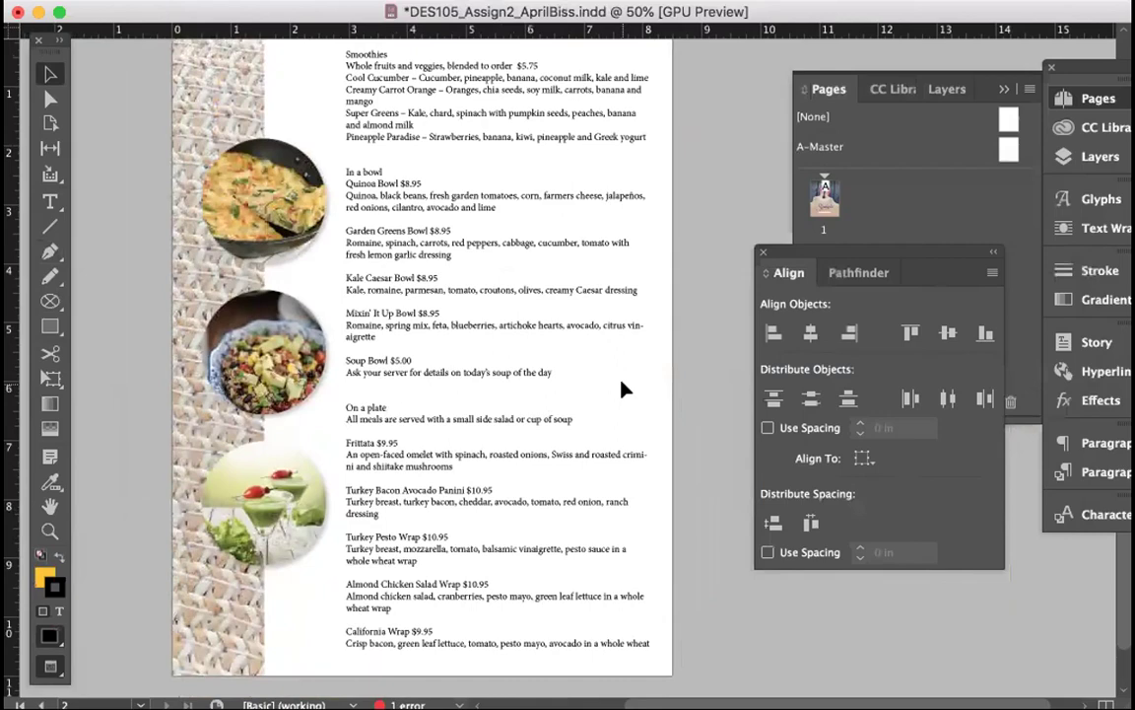
scroll(623, 389, "down", 15)
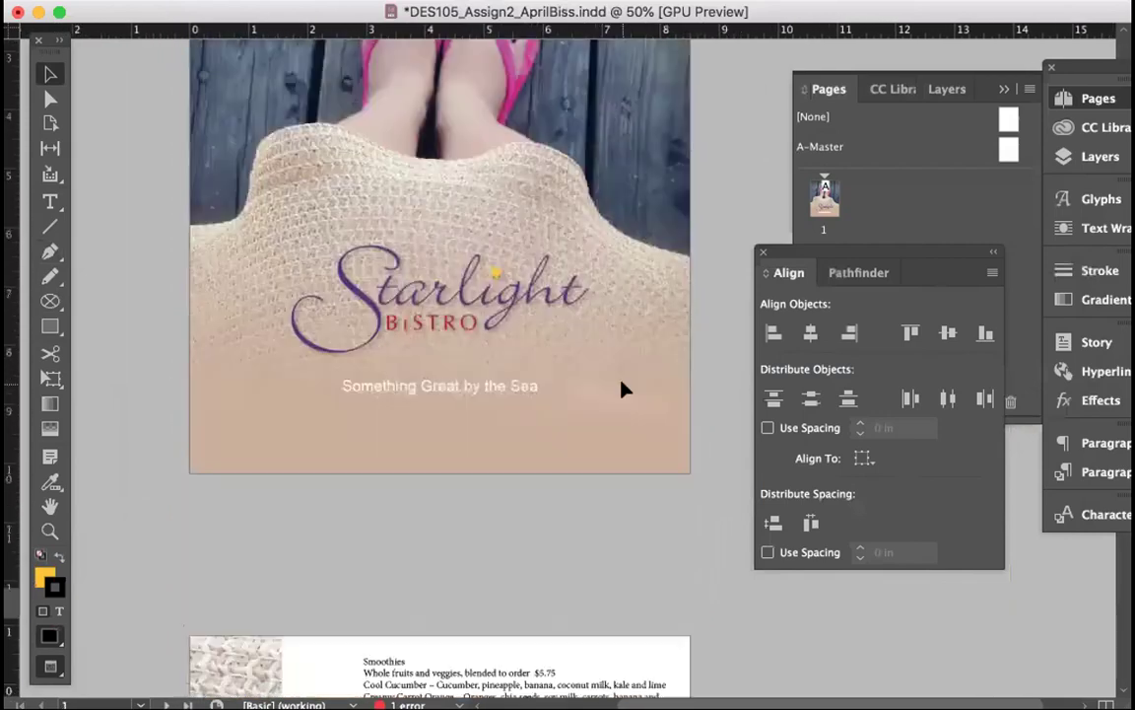
left_click(249, 160)
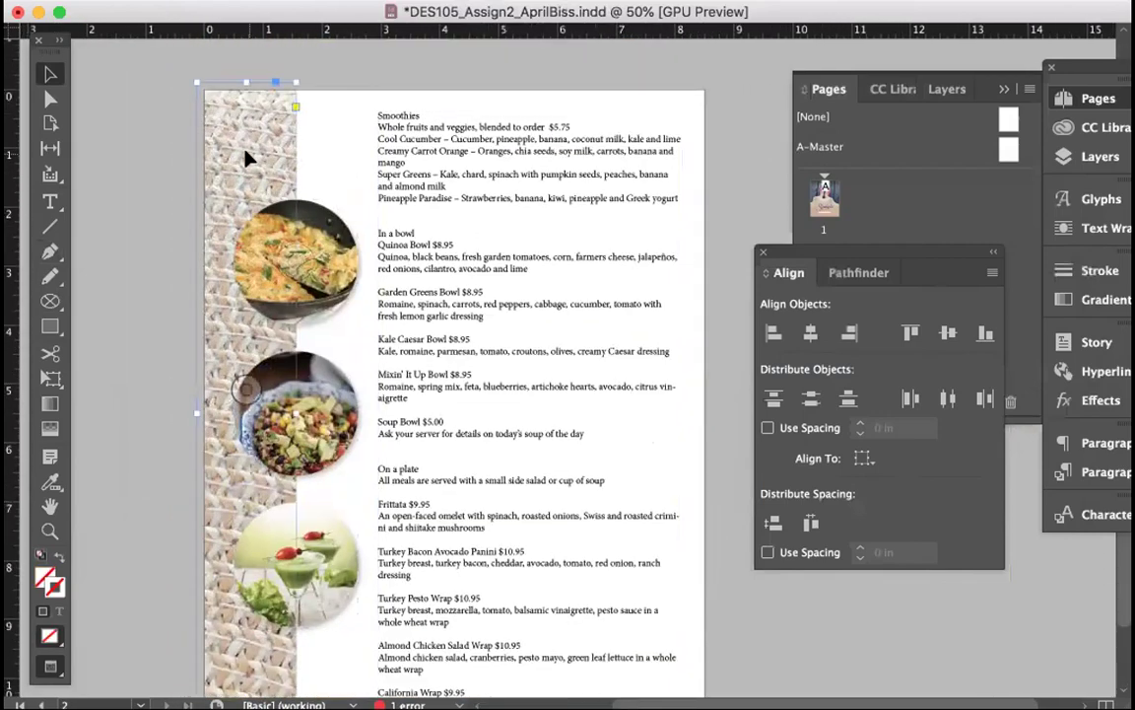
key("super+d")
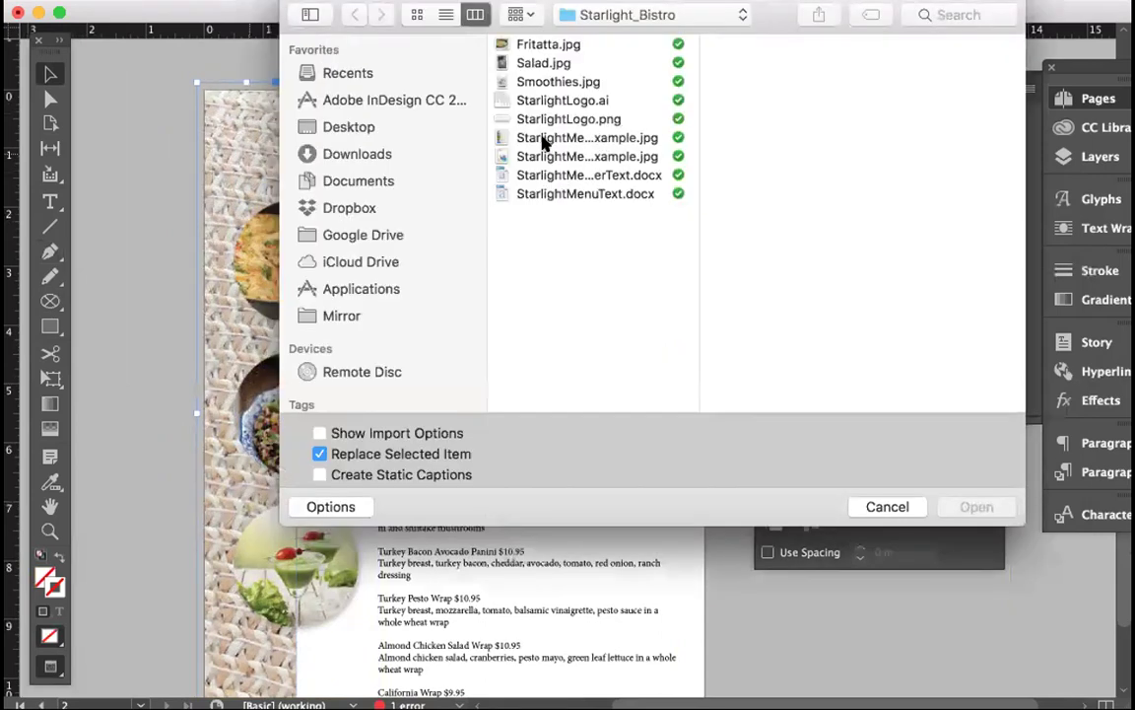
left_click(360, 126)
left_click(575, 65)
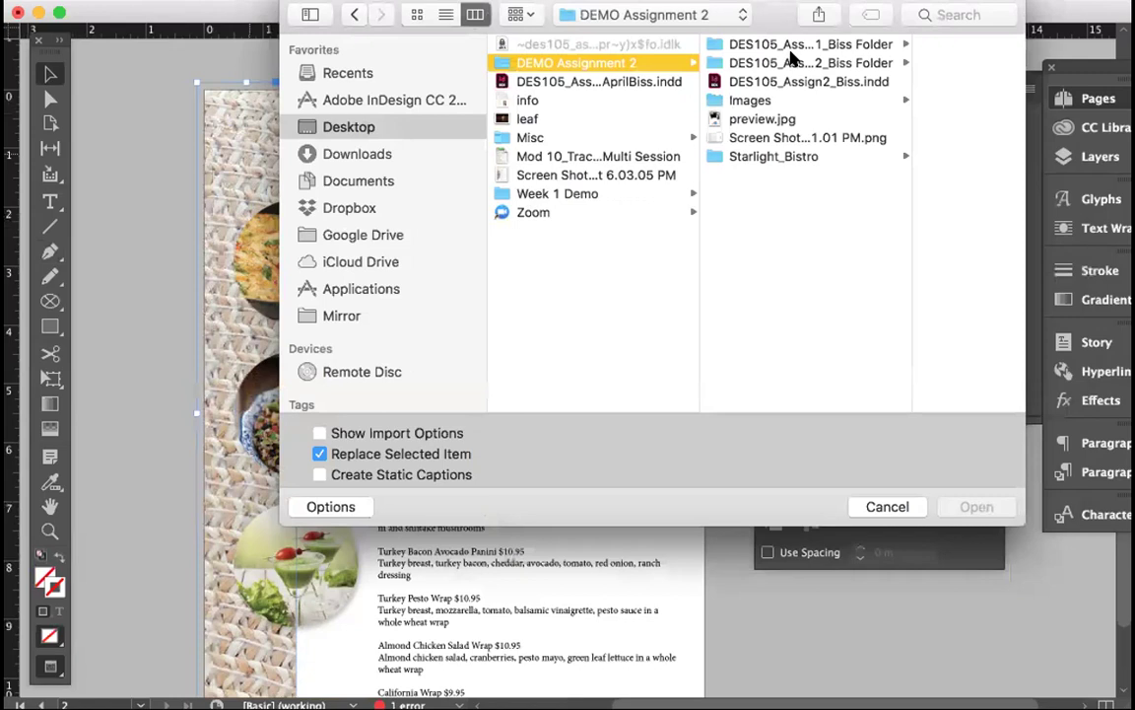
left_click(772, 102)
left_click(857, 45)
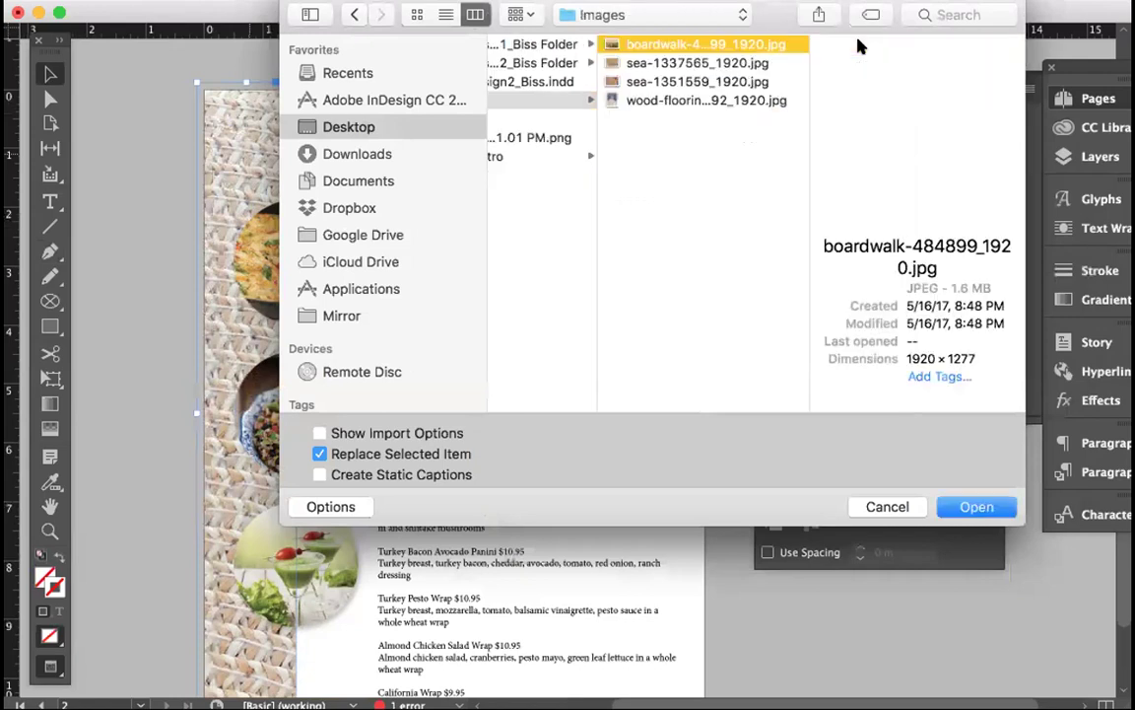
left_click(997, 507)
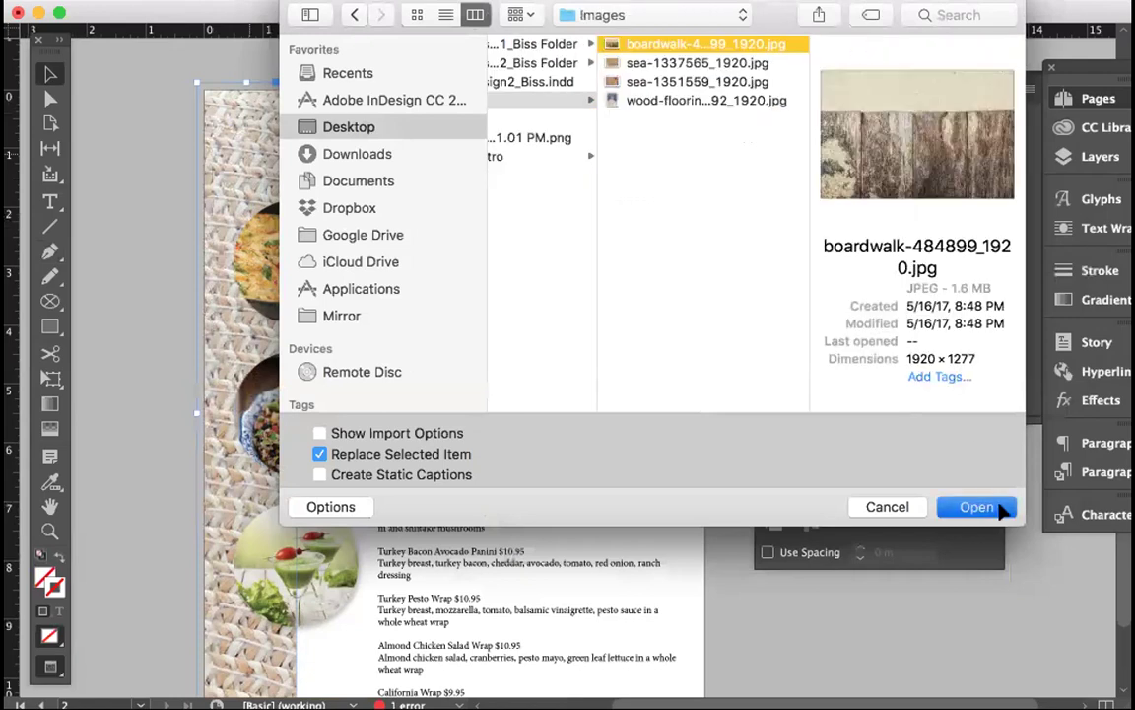
Step: Fit the boardwalk image so it fills the side strip's frame proportionally, deselect it and review the page
right_click(286, 414)
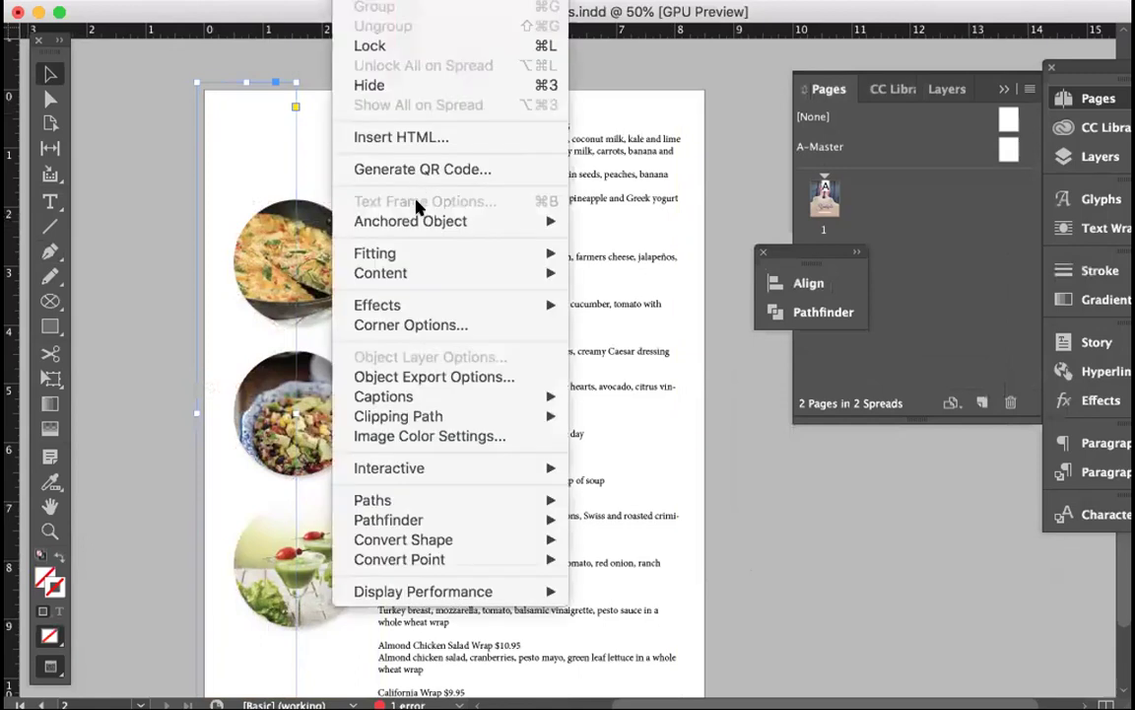
mouse_move(537, 254)
left_click(621, 259)
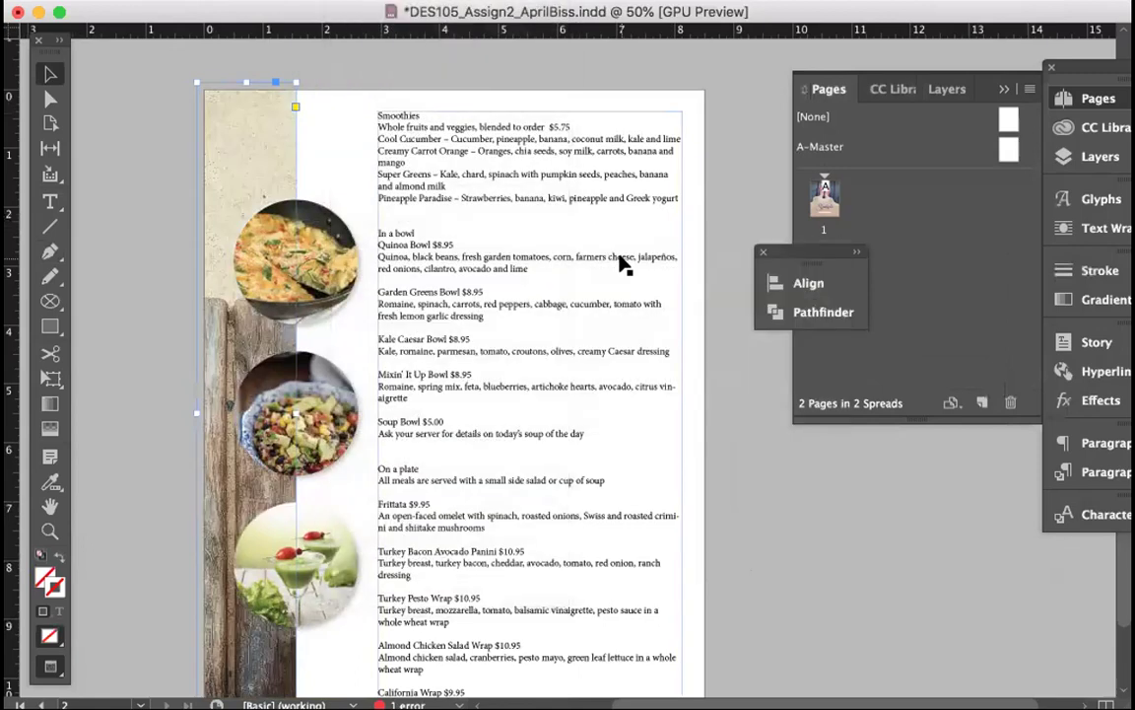
left_click(803, 564)
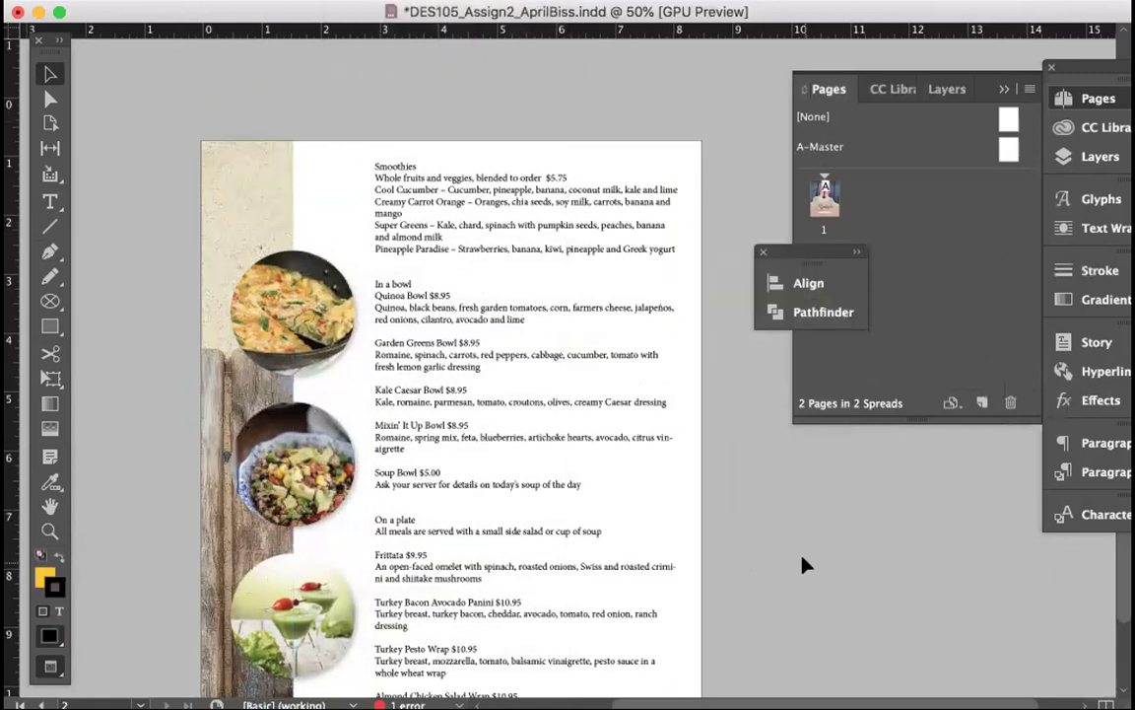
scroll(804, 565, "up", 10)
scroll(803, 565, "down", 12)
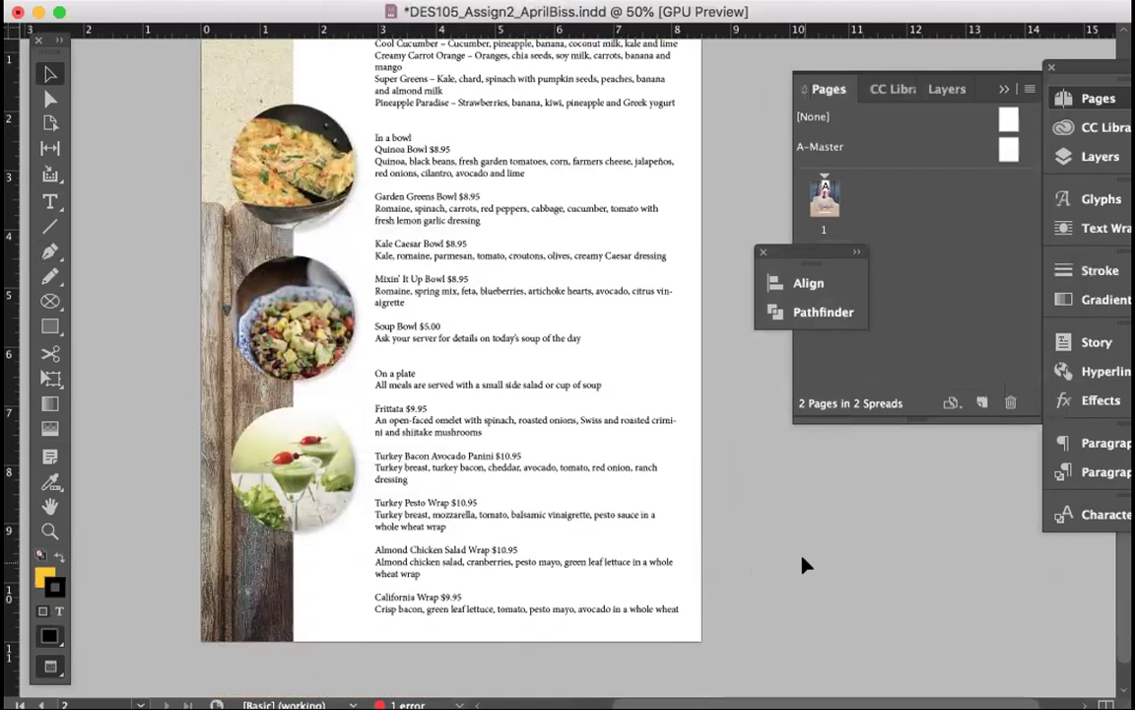
Step: Save the menu document and close the floating Align and Pathfinder panels
scroll(803, 565, "up", 2)
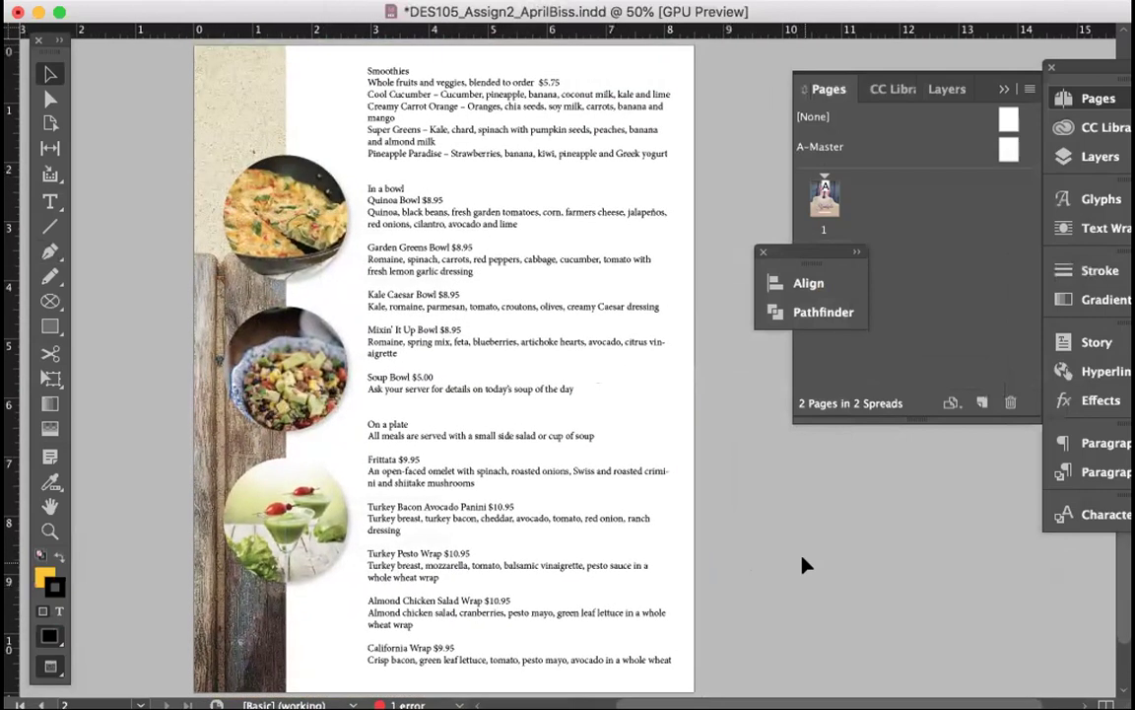
key("super+s")
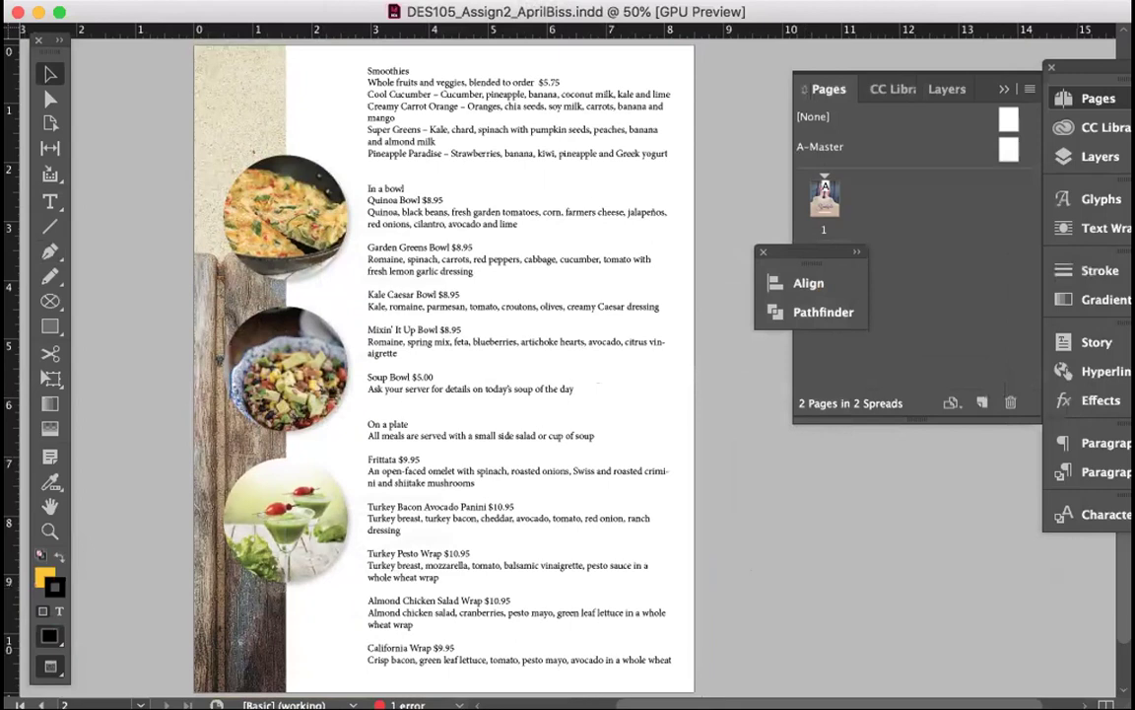
left_click(762, 253)
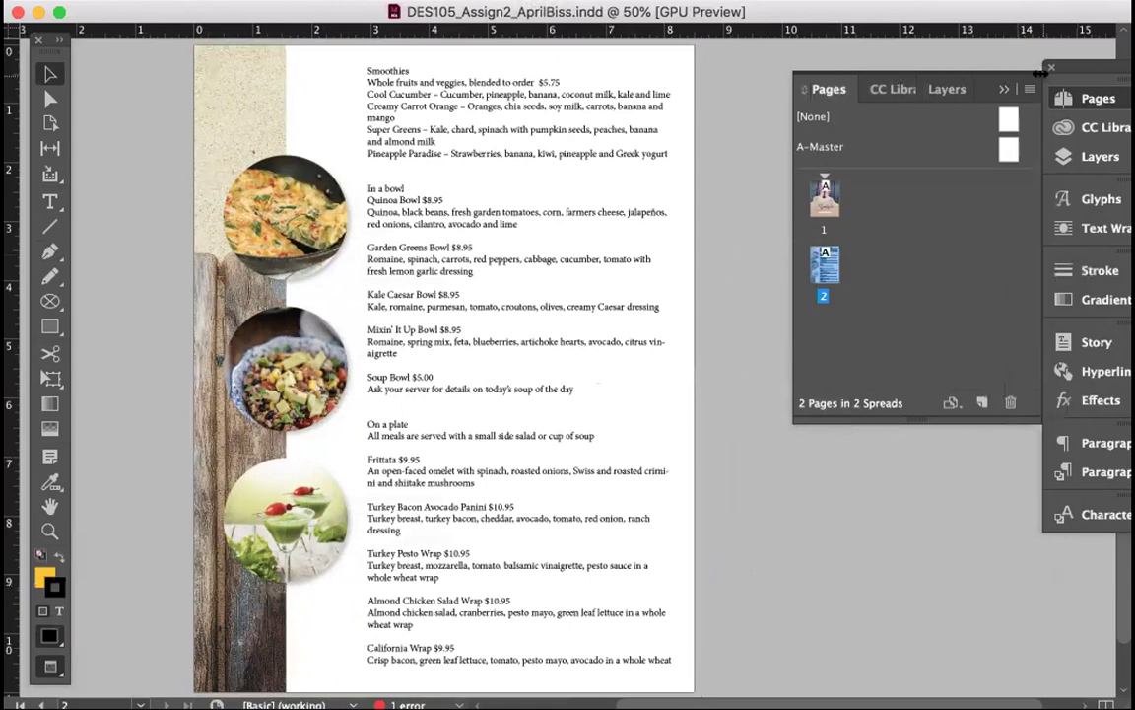
Step: Switch to the Essentials workspace and move its collapsed panel group into the empty area beside page 2
left_click(1045, 11)
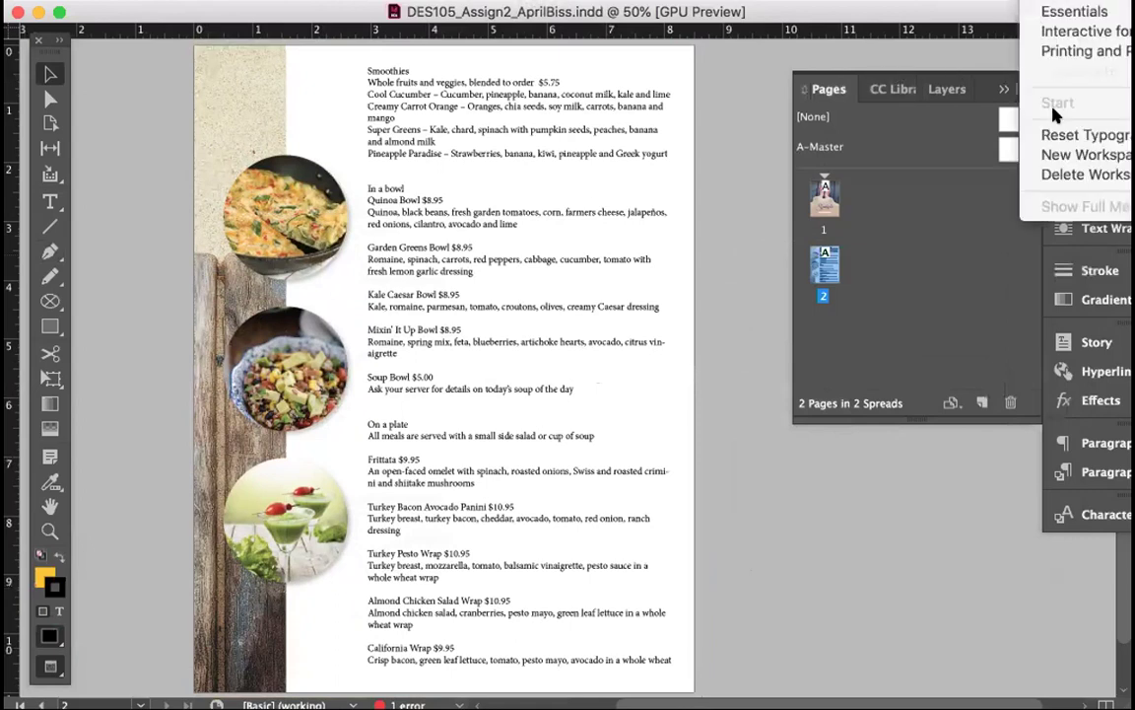
left_click(1054, 136)
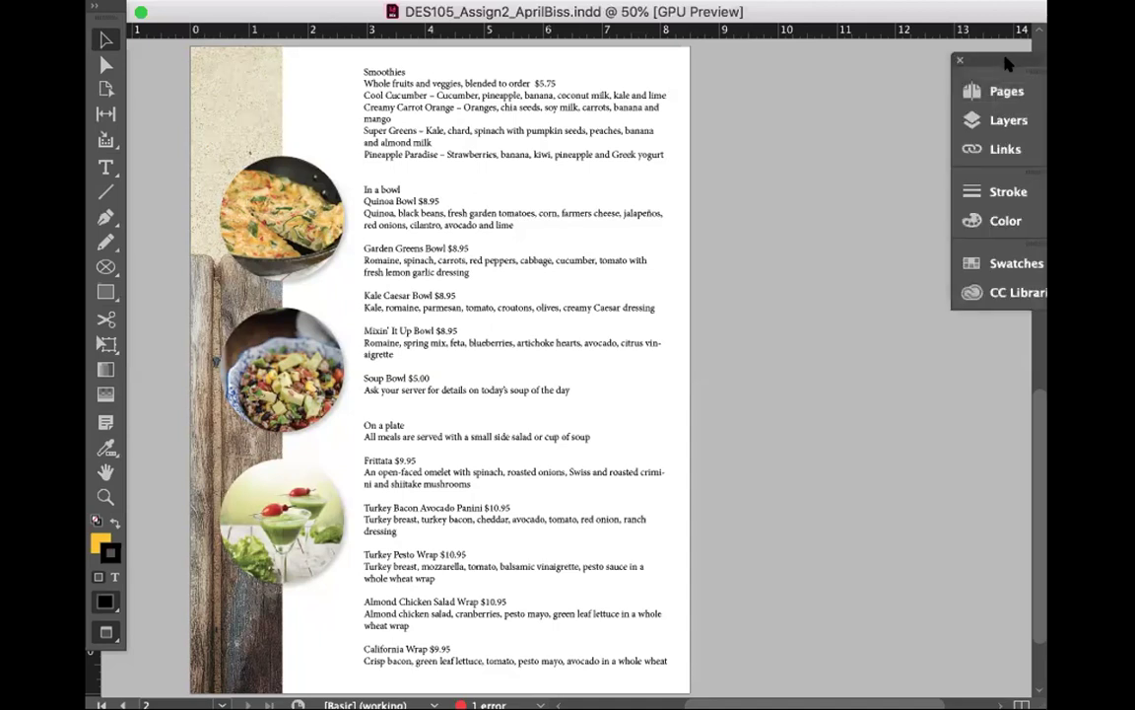
left_click_drag(916, 53, 891, 53)
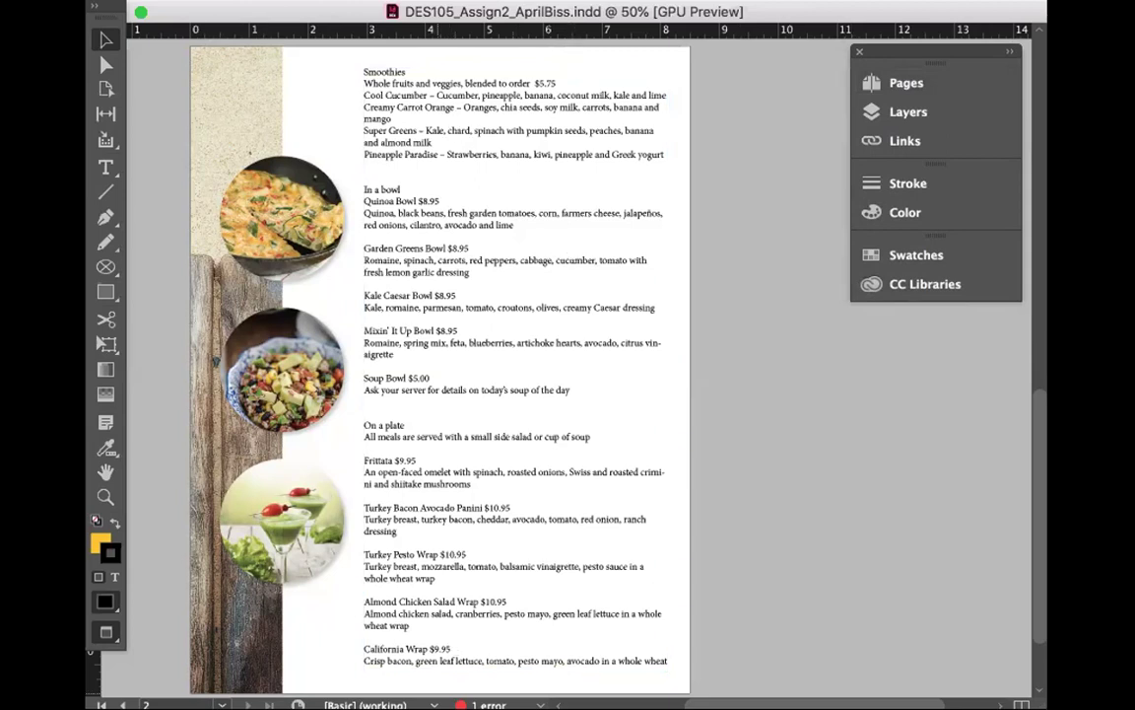
scroll(527, 454, "left", 2)
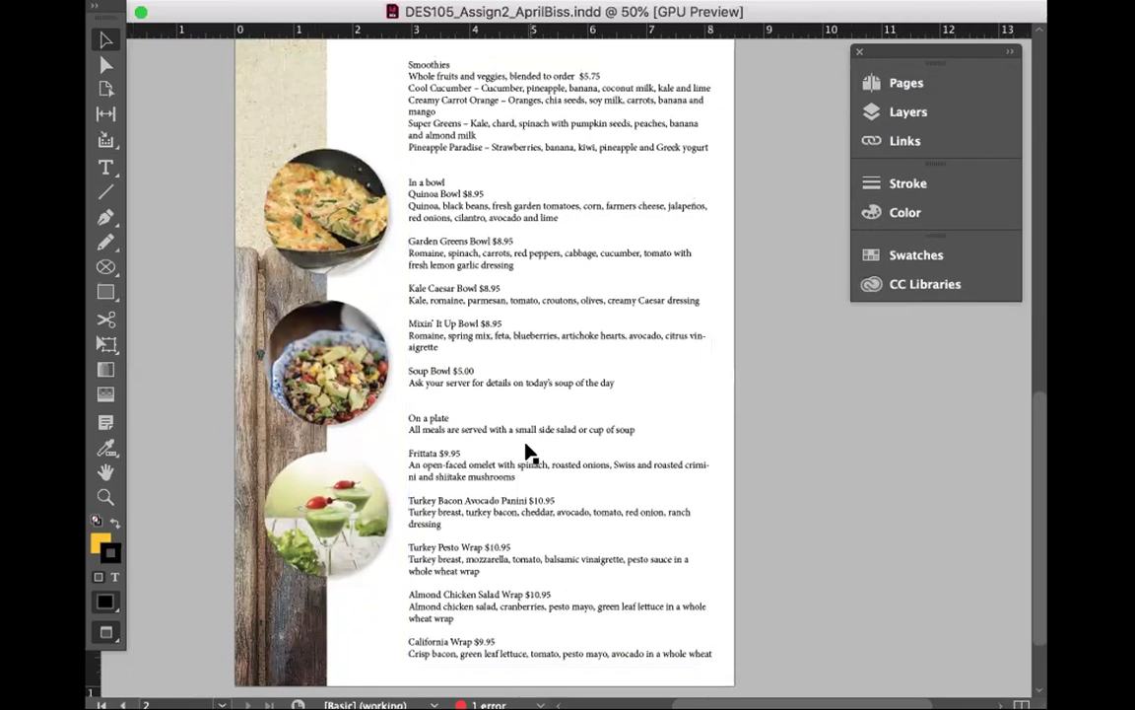
Step: Examine the menu text's hierarchy by highlighting category headings, dish-title lines and descriptions, from Smoothies down to Soup Bowl
left_click(106, 167)
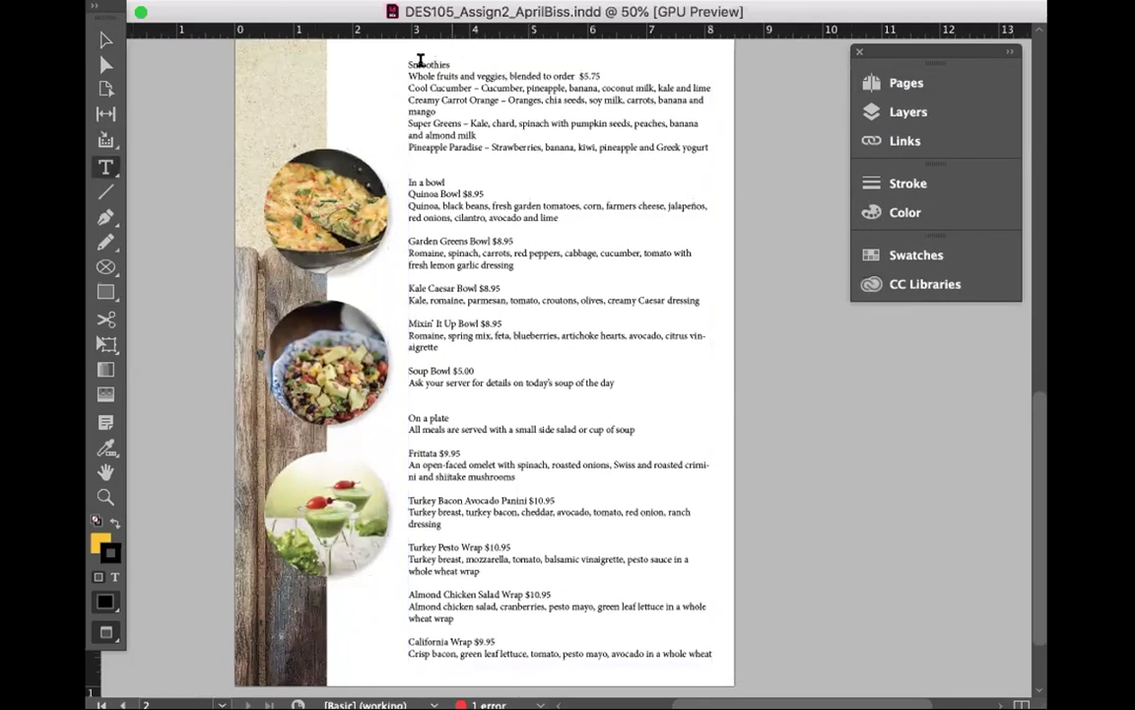
double_click(424, 64)
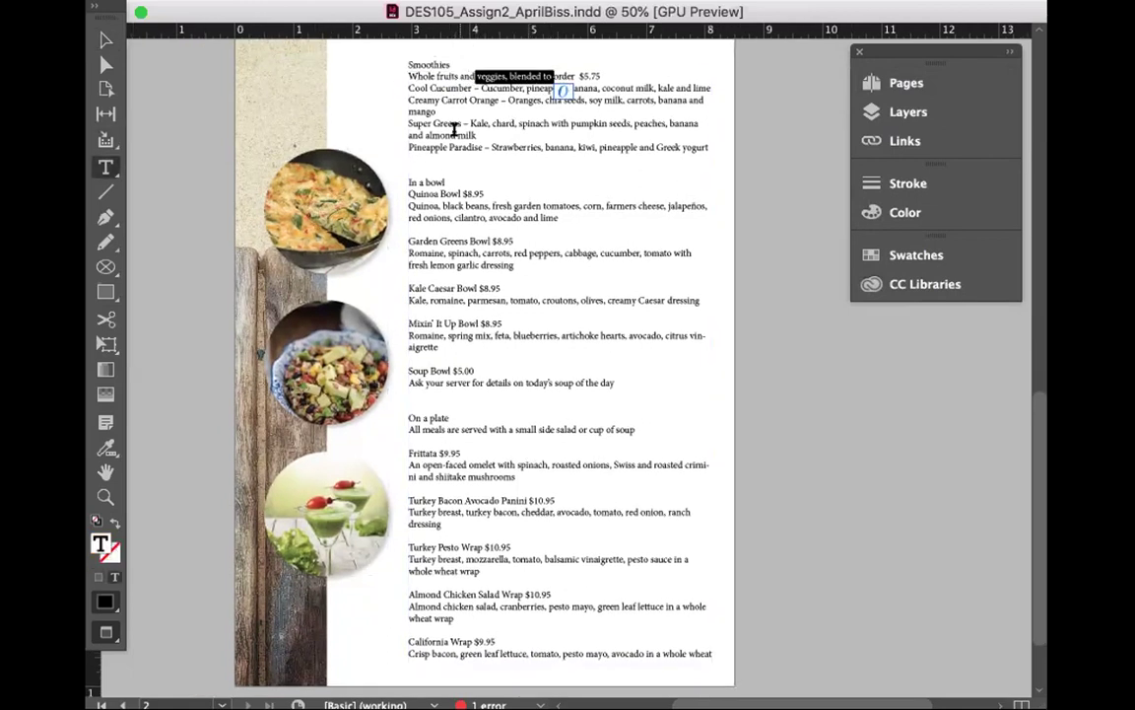
triple_click(410, 170)
triple_click(400, 245)
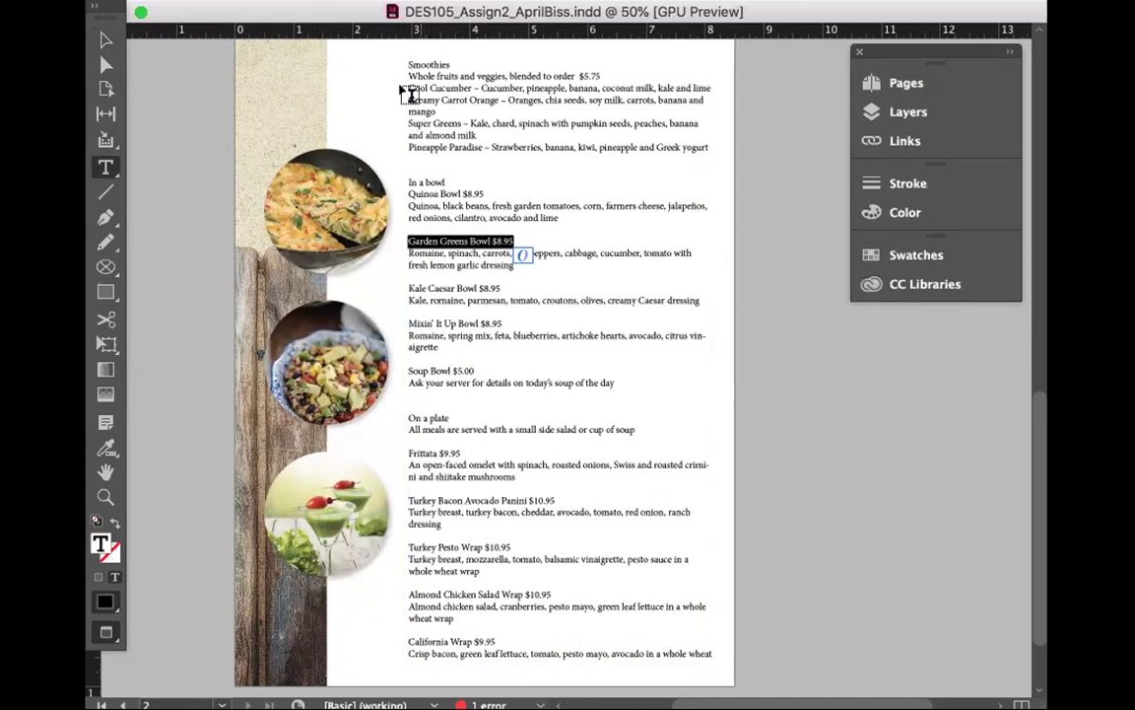
triple_click(434, 64)
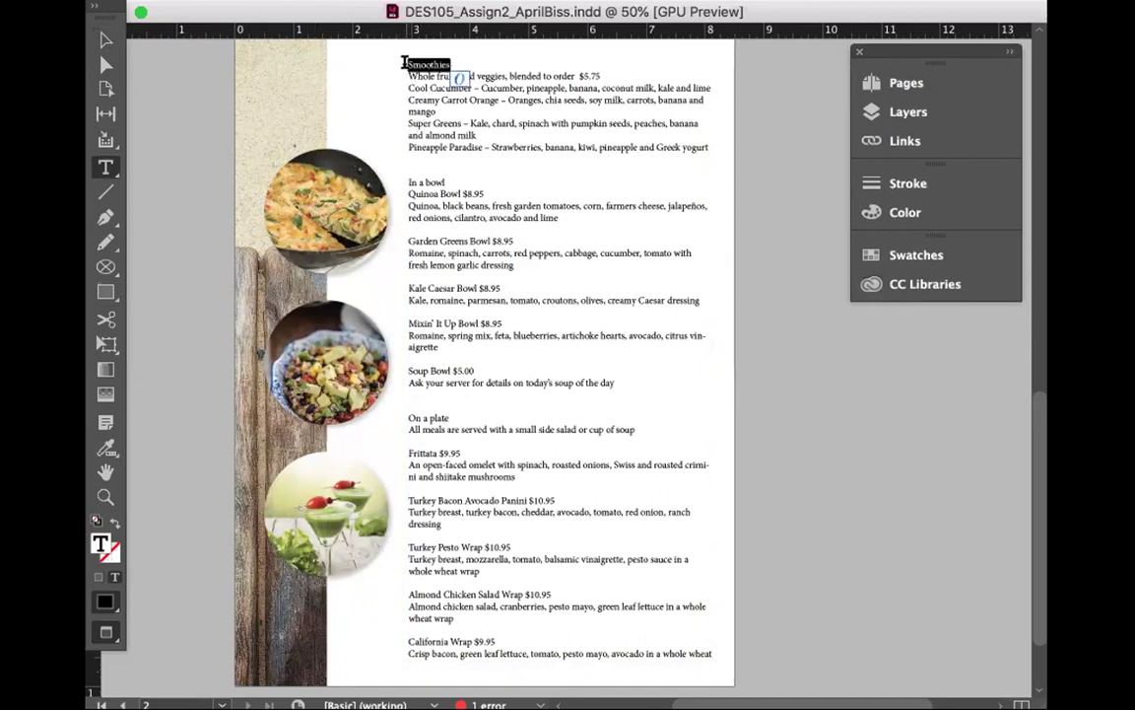
triple_click(404, 181)
triple_click(438, 286)
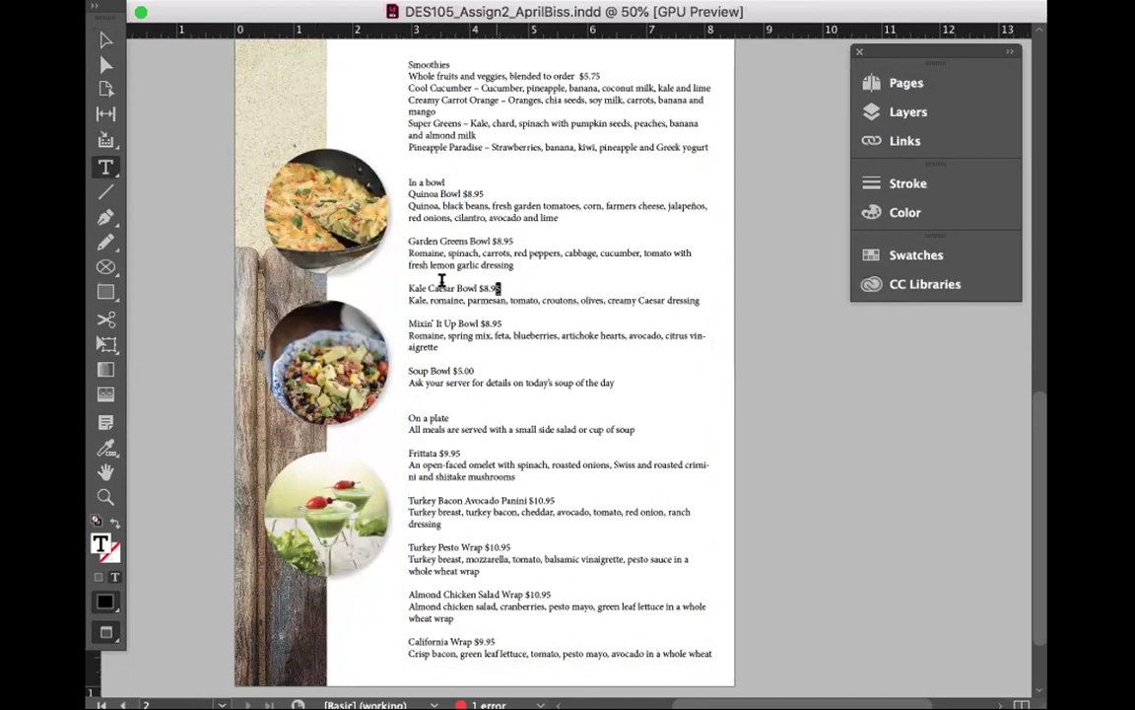
left_click_drag(477, 381, 403, 373)
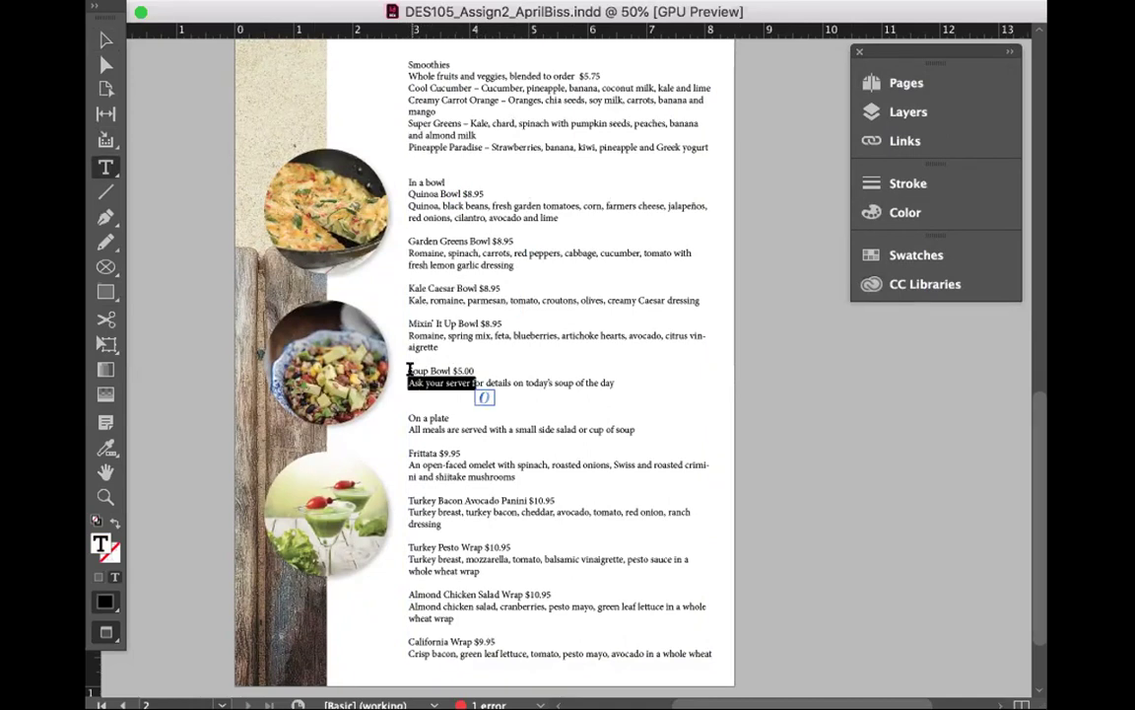
key("Escape")
left_click(767, 157)
Step: Show the Character Styles and Paragraph Styles panels
left_click(611, 0)
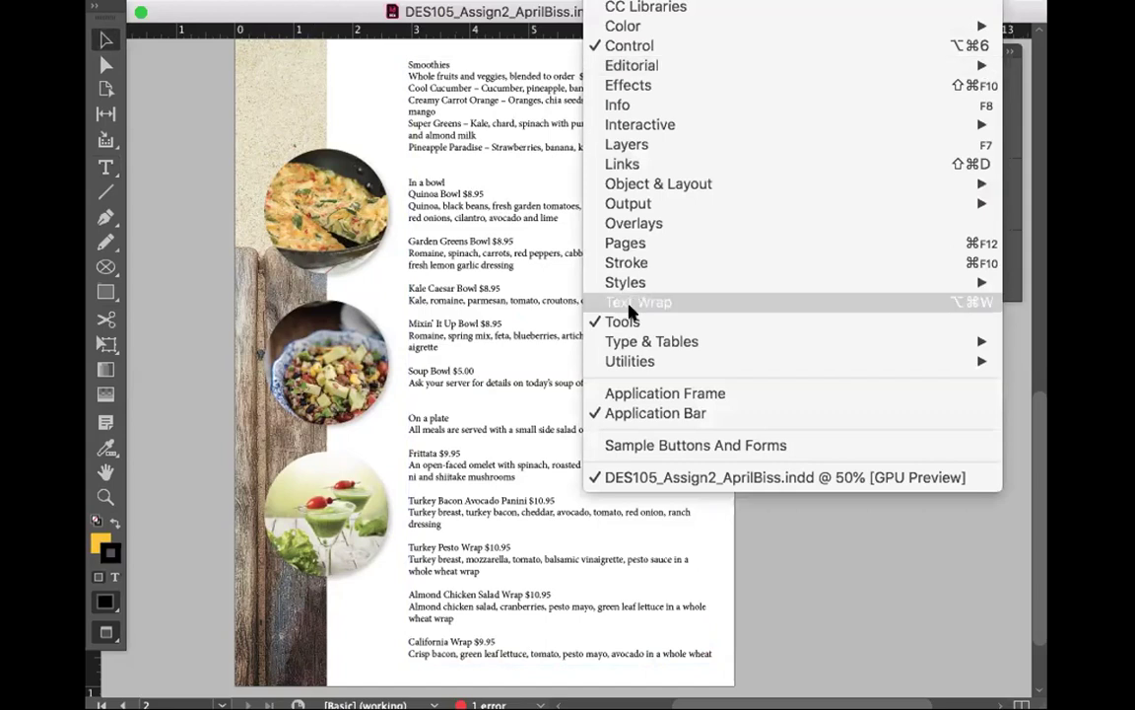
mouse_move(639, 283)
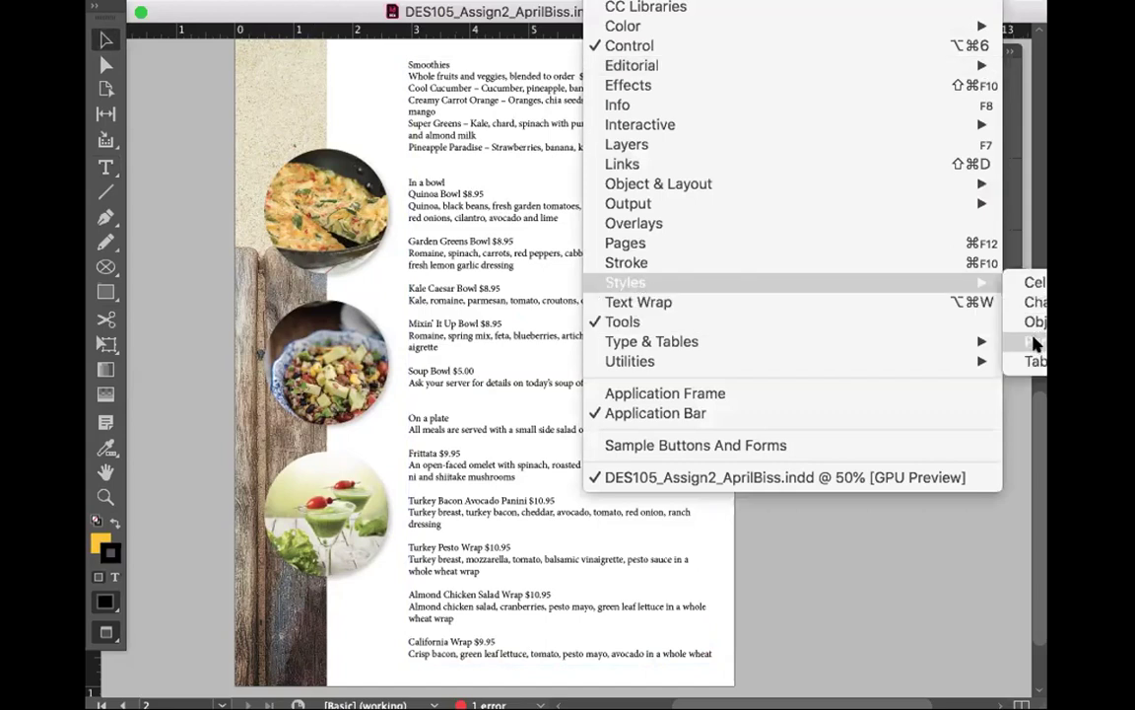
left_click(1033, 302)
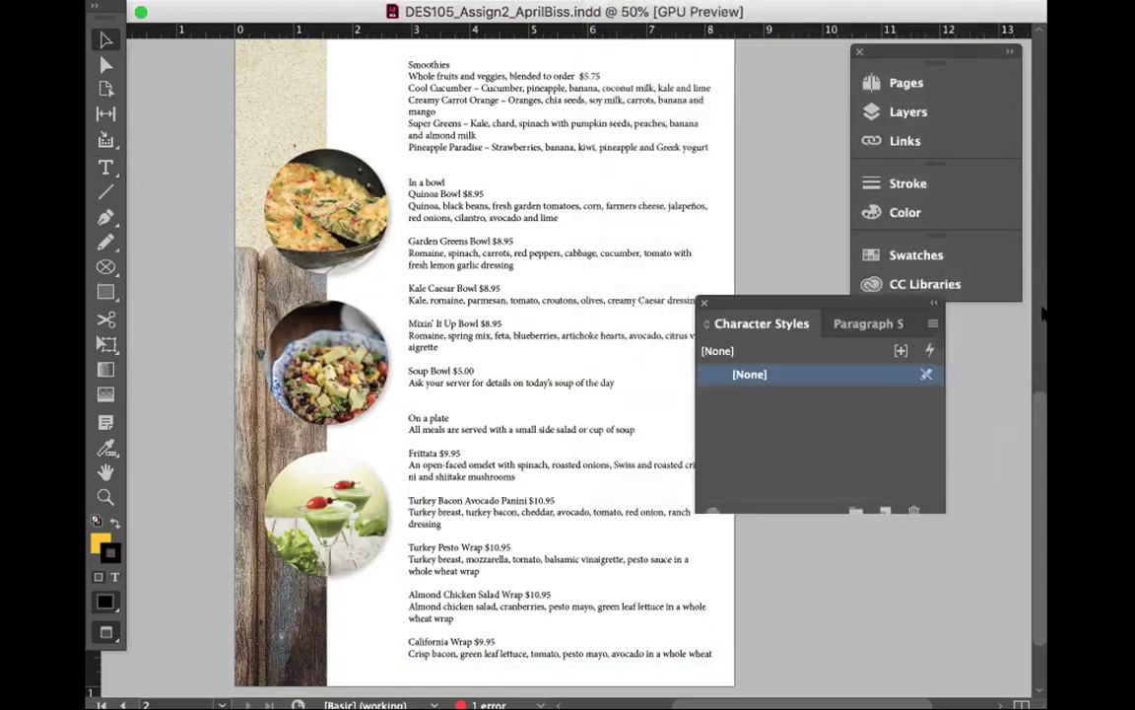
left_click(616, 0)
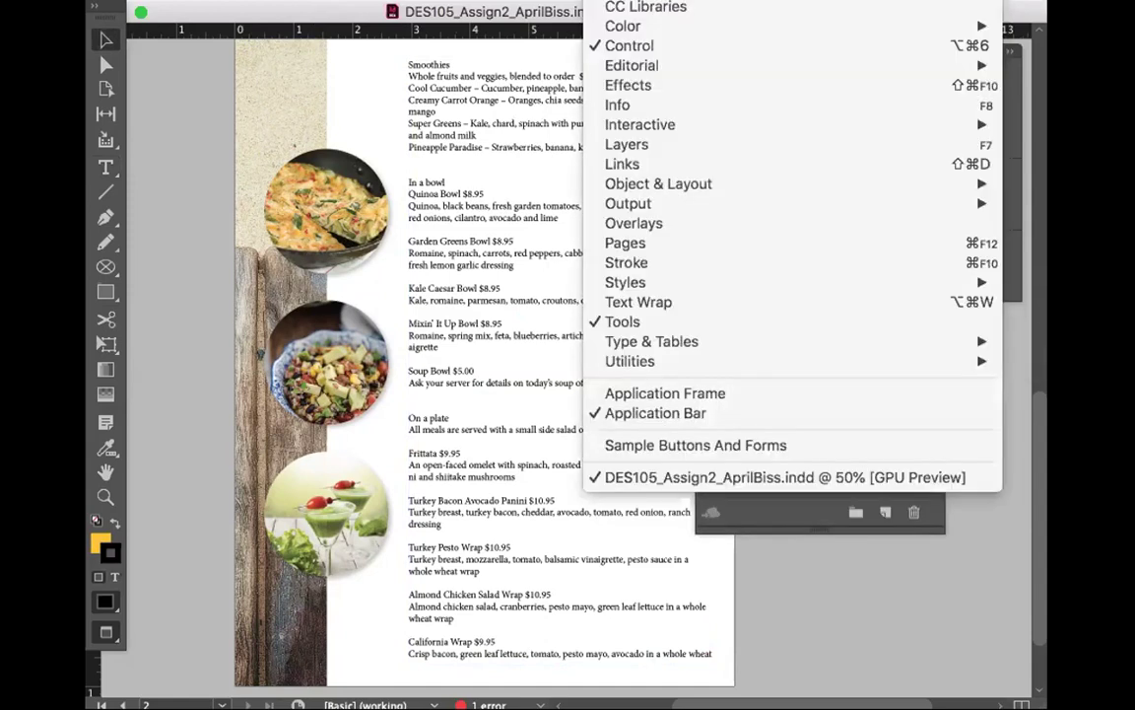
mouse_move(608, 278)
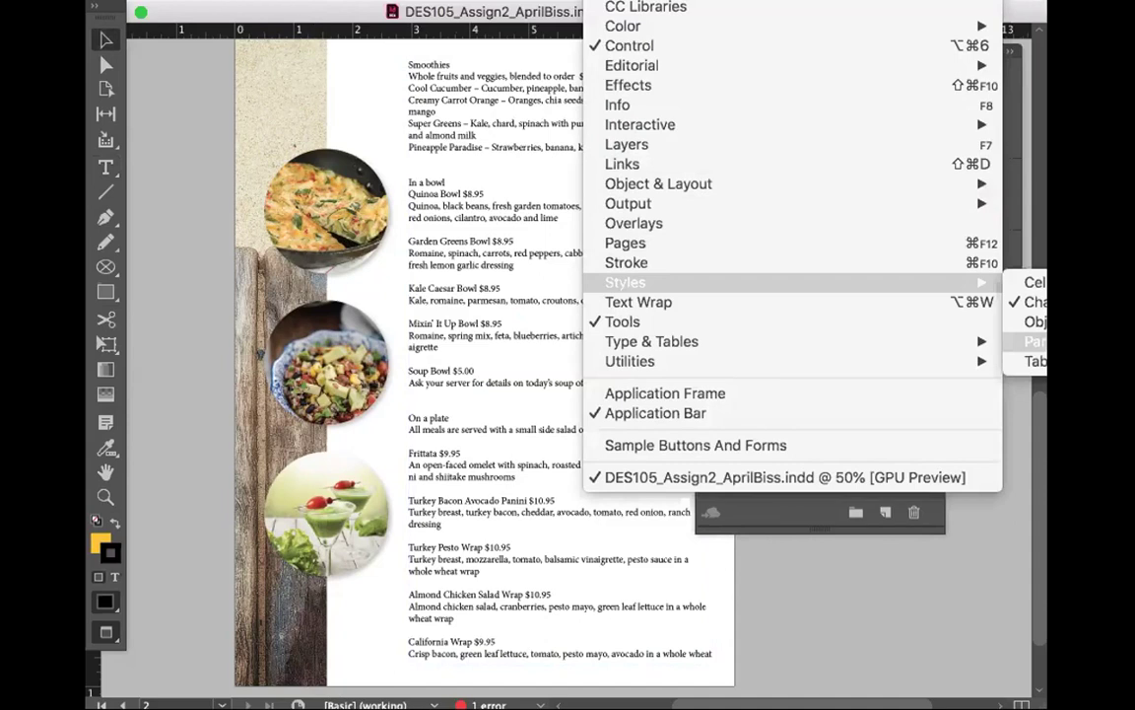
left_click(1030, 341)
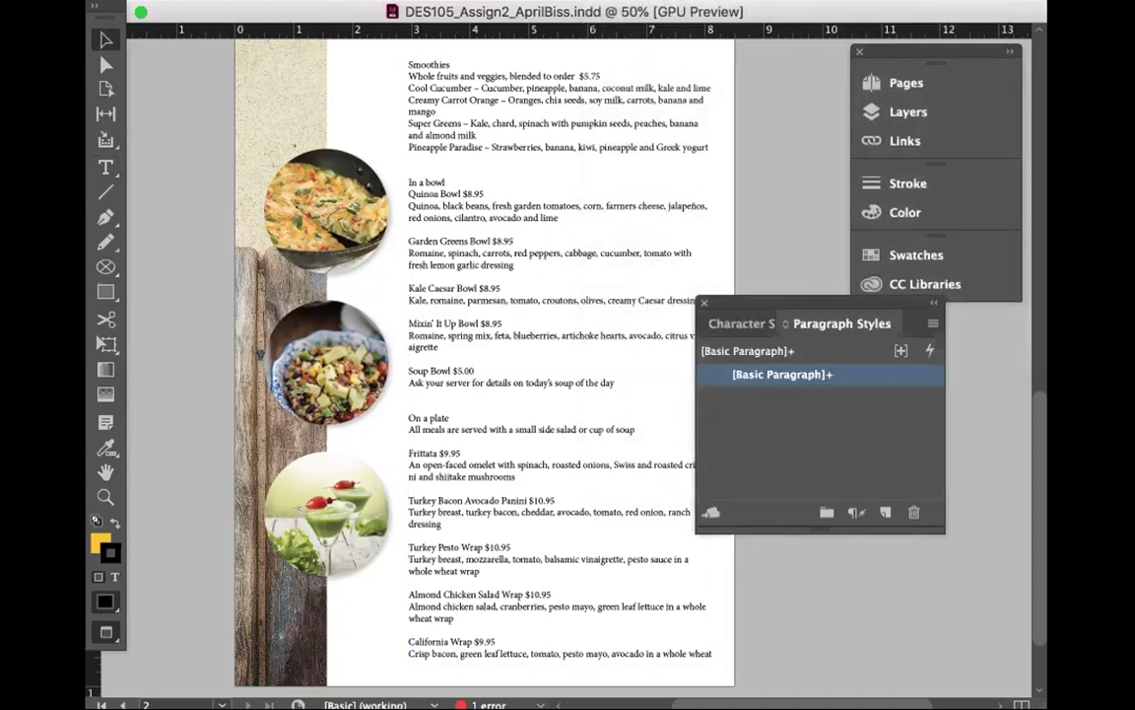
Step: Separate Paragraph Styles from Character Styles, attach it underneath, and move the stacked panels clear of the menu text
left_click_drag(872, 313, 498, 312)
left_click_drag(573, 289, 595, 301)
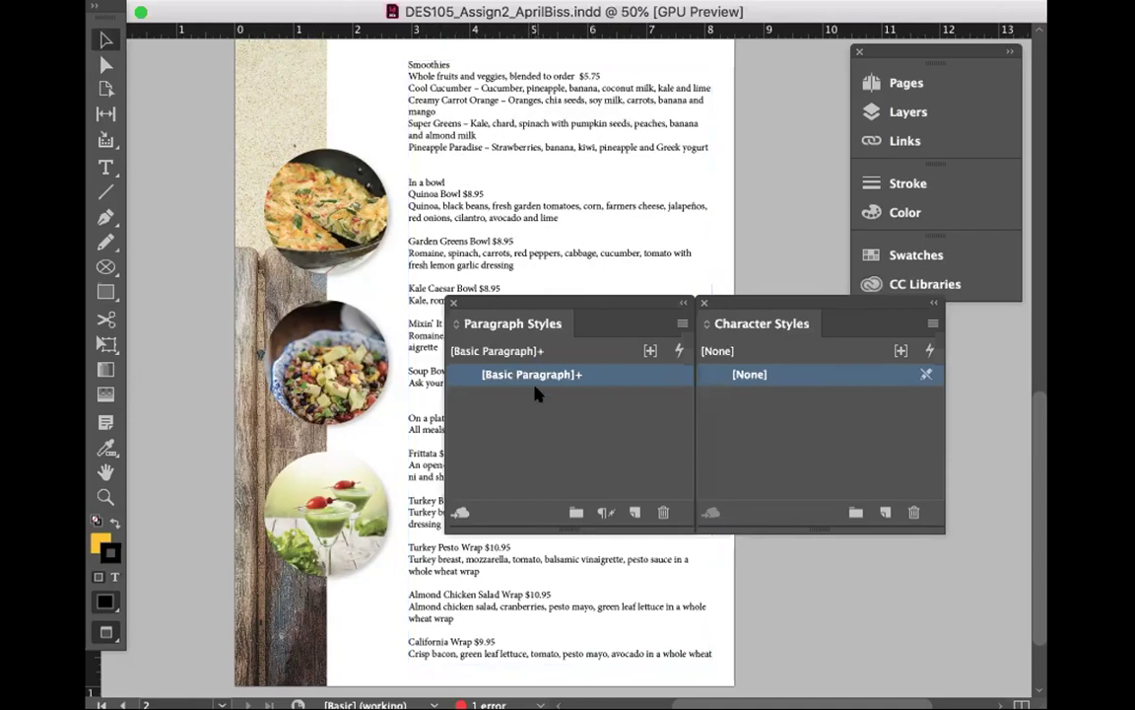
left_click_drag(518, 309, 867, 492)
left_click_drag(818, 313, 852, 223)
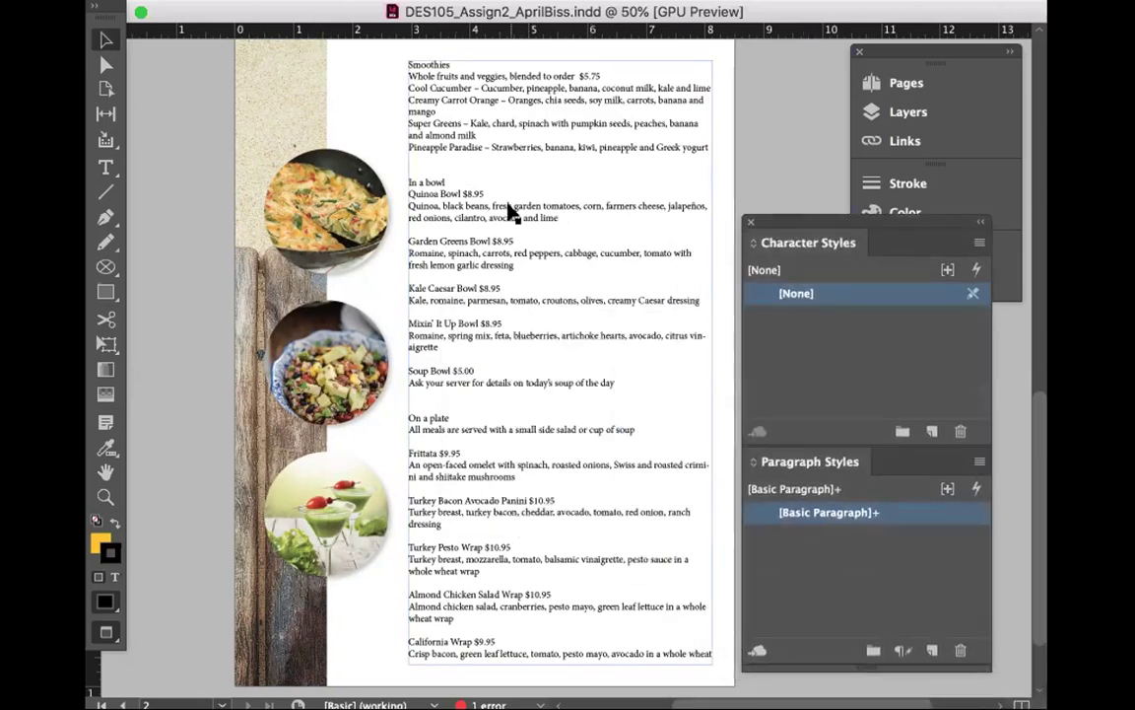
Step: Examine the menu text at 75% zoom by highlighting the category headings, the Garden Greens Bowl line and the Quinoa Bowl name without its price
left_click(106, 472)
left_click(520, 127)
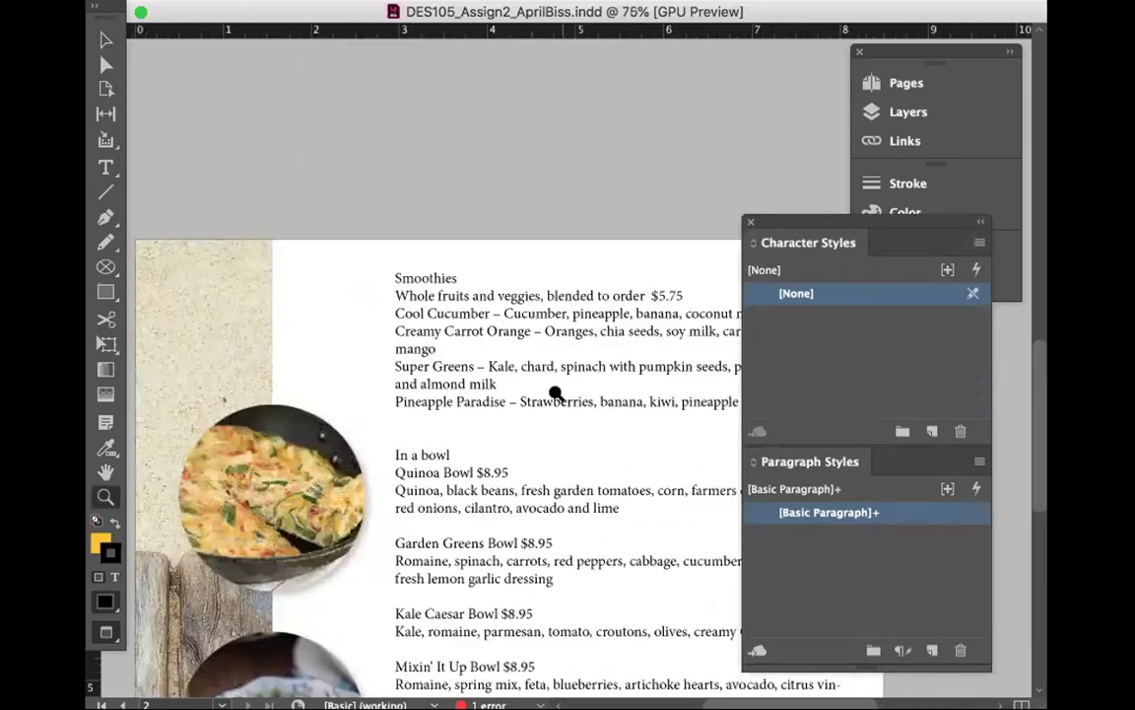
scroll(552, 435, "down", 2)
scroll(552, 434, "right", 1)
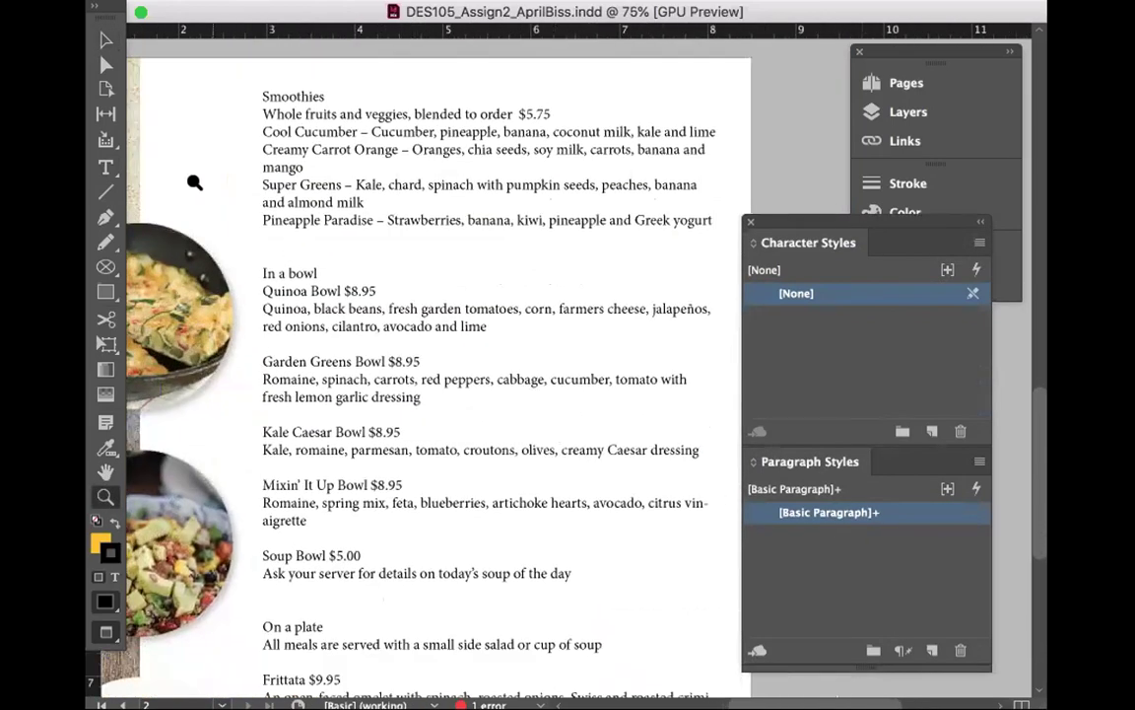
left_click(107, 166)
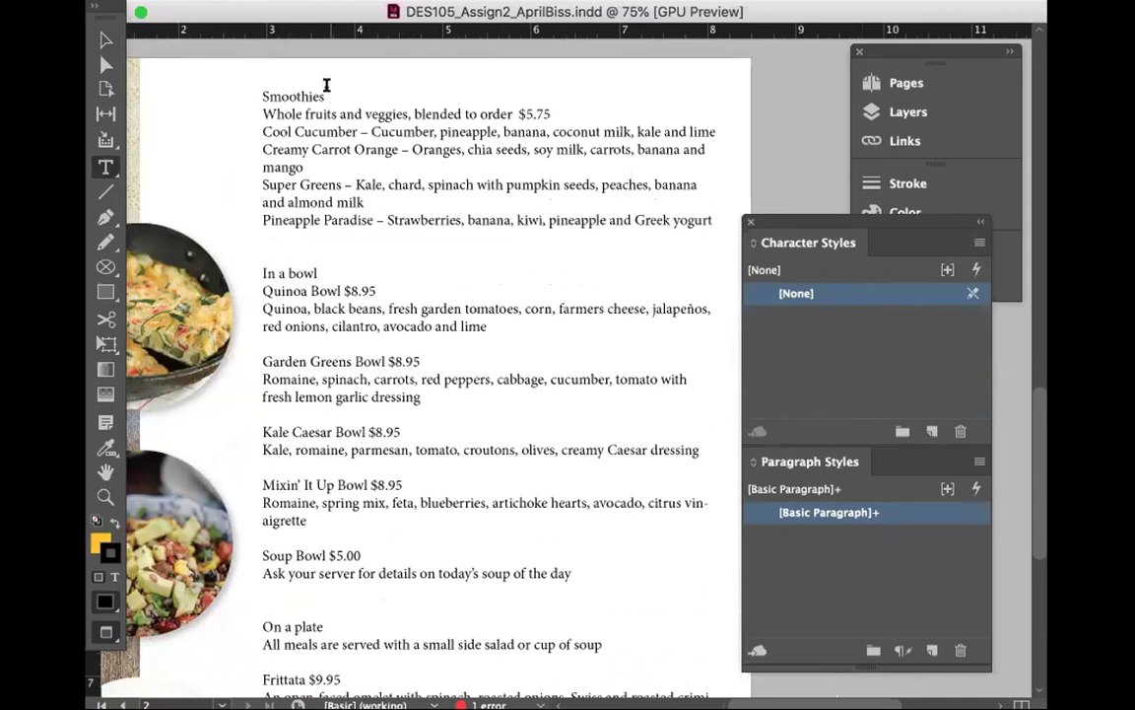
left_click(325, 96)
key("shift+Home")
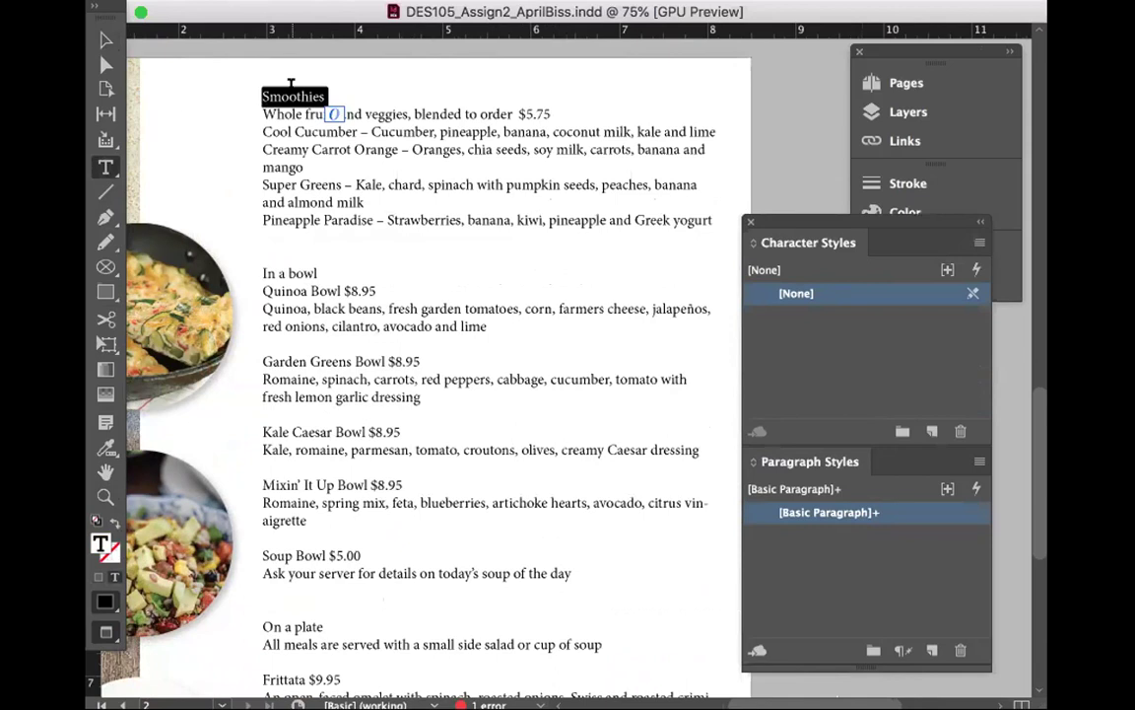
left_click_drag(319, 273, 256, 270)
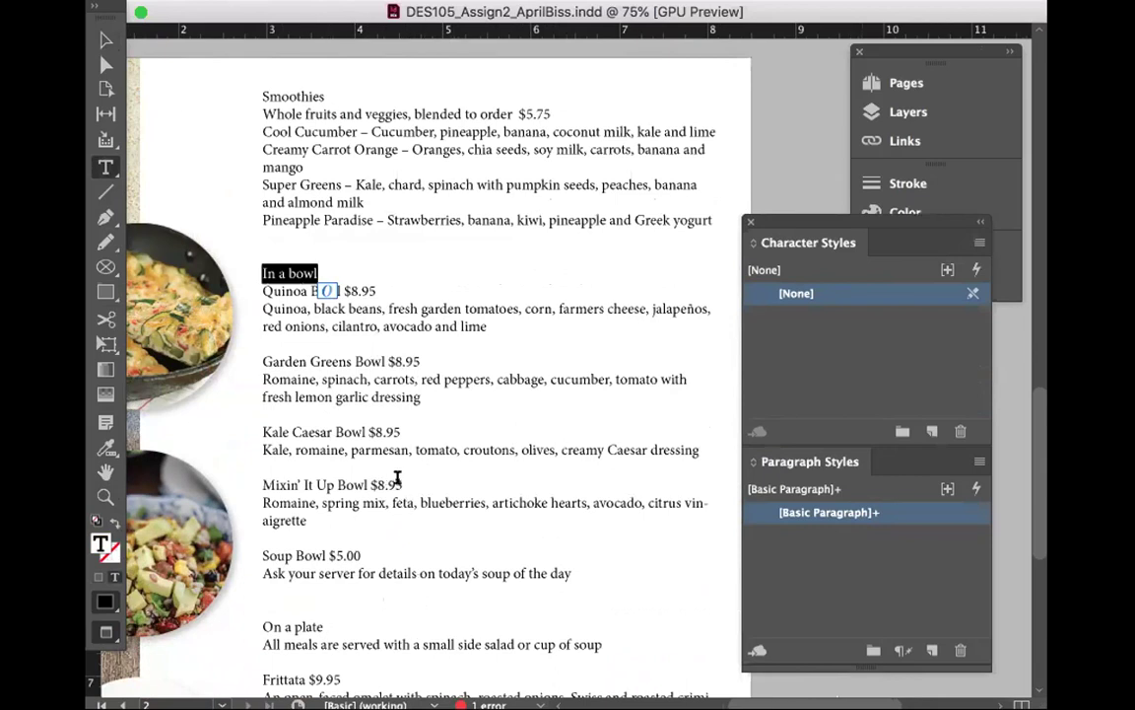
left_click_drag(424, 361, 264, 362)
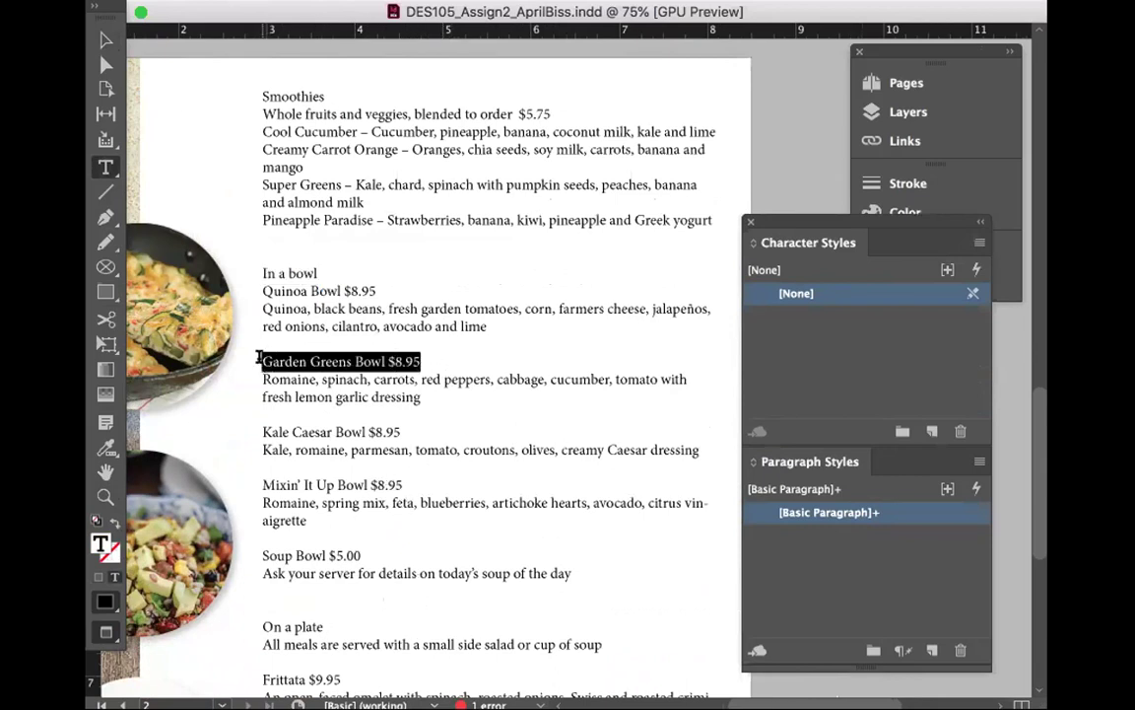
left_click(304, 362)
left_click_drag(262, 289, 341, 289)
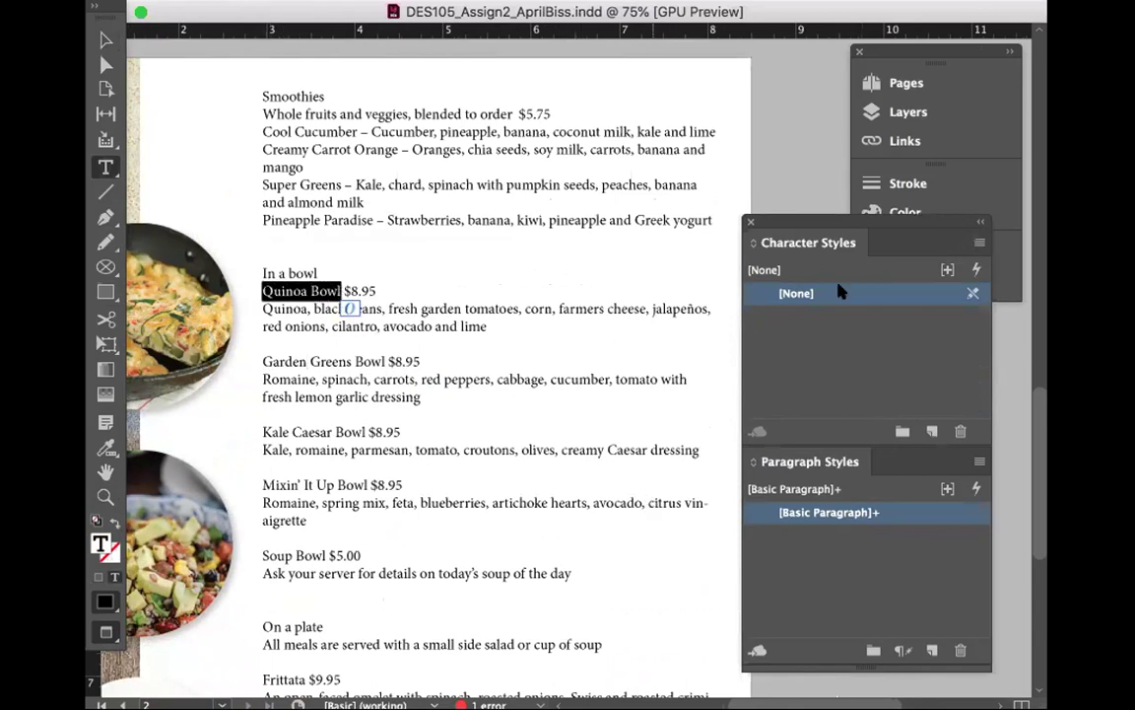
left_click(385, 355)
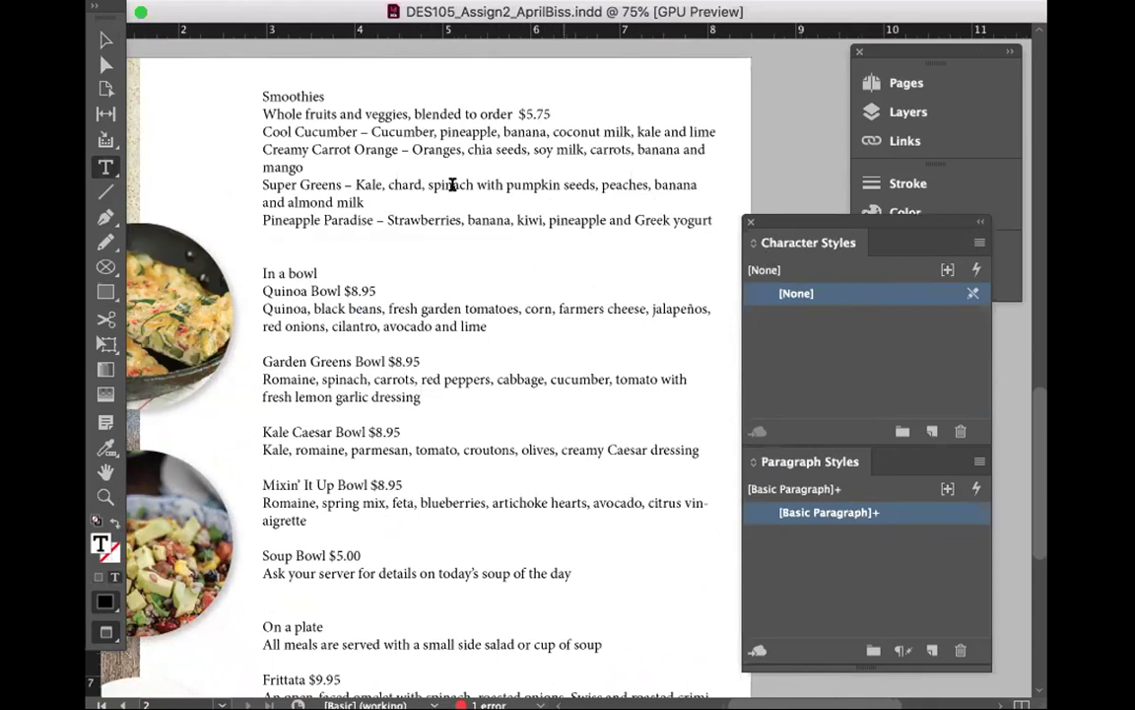
left_click_drag(326, 95, 254, 95)
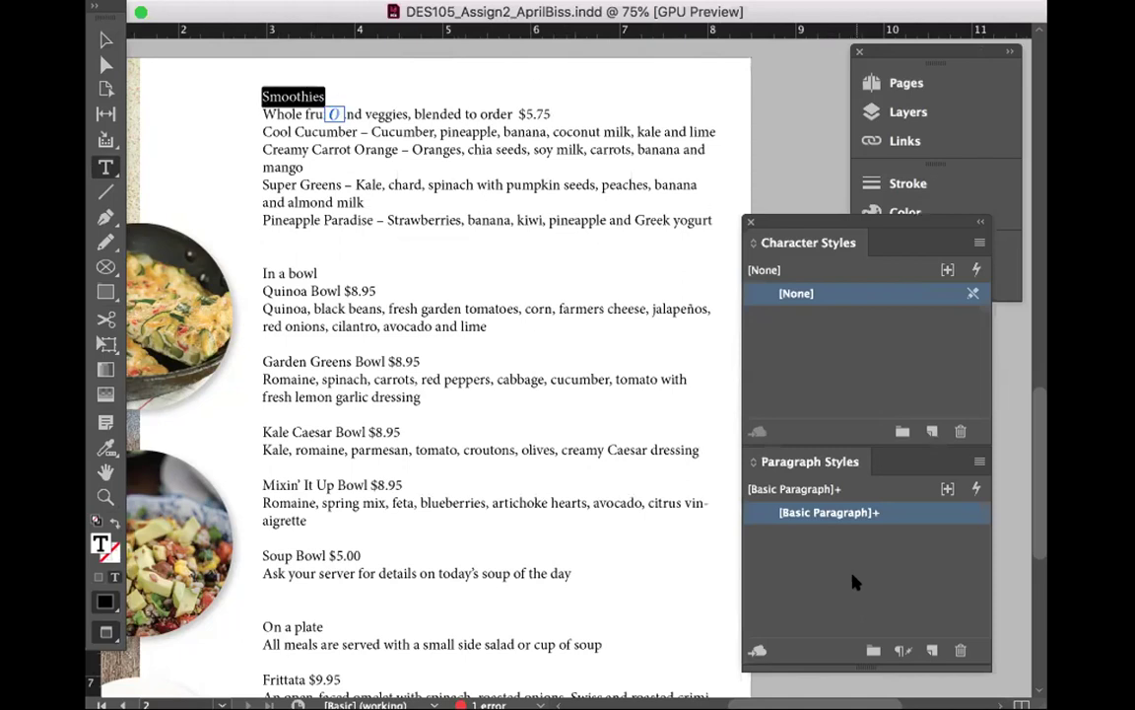
left_click_drag(320, 274, 245, 271)
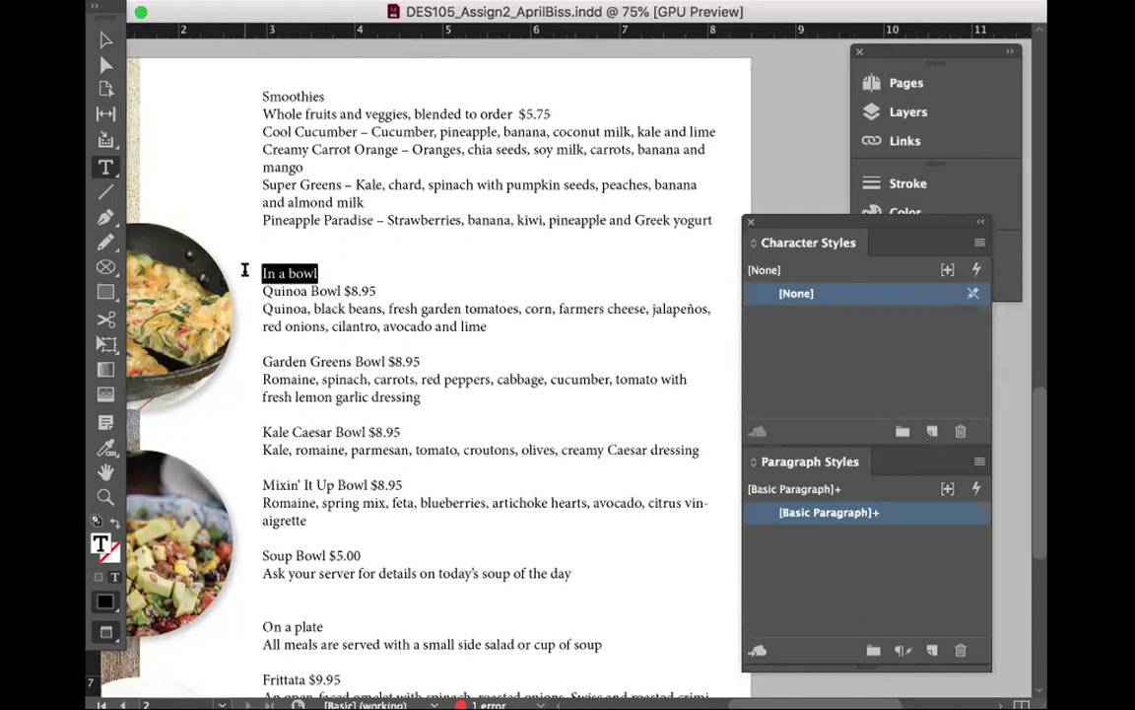
triple_click(333, 360)
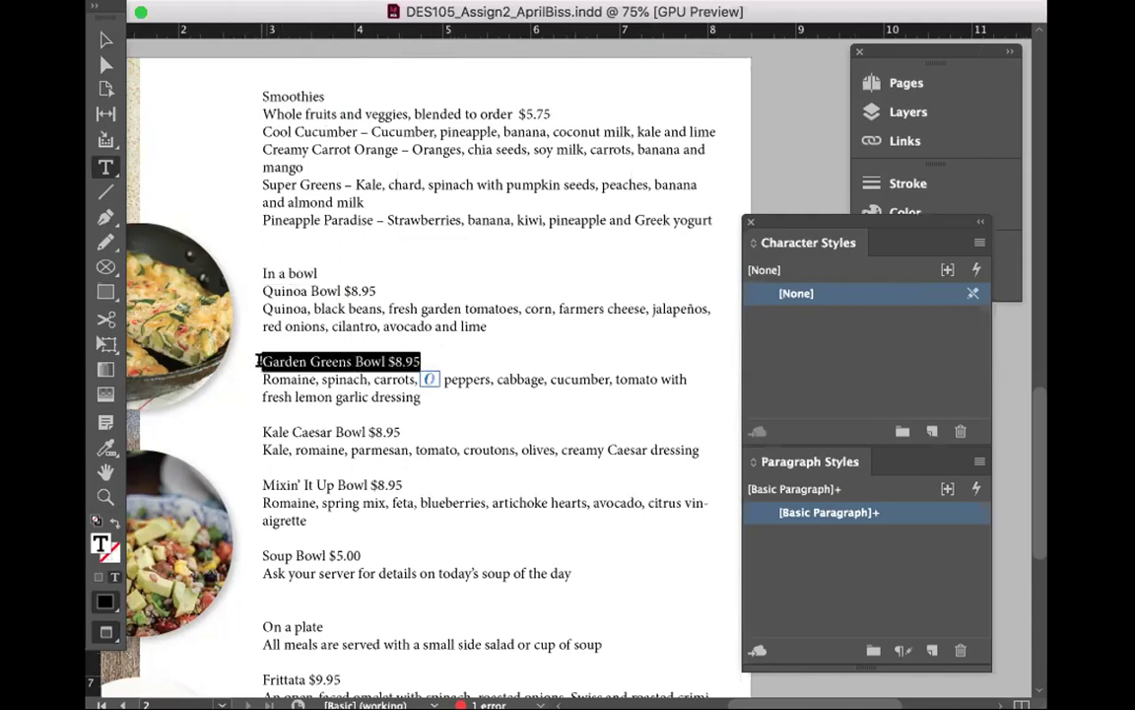
Step: Create a new paragraph style named Subhead with the Smoothies heading selected
left_click_drag(340, 95, 225, 95)
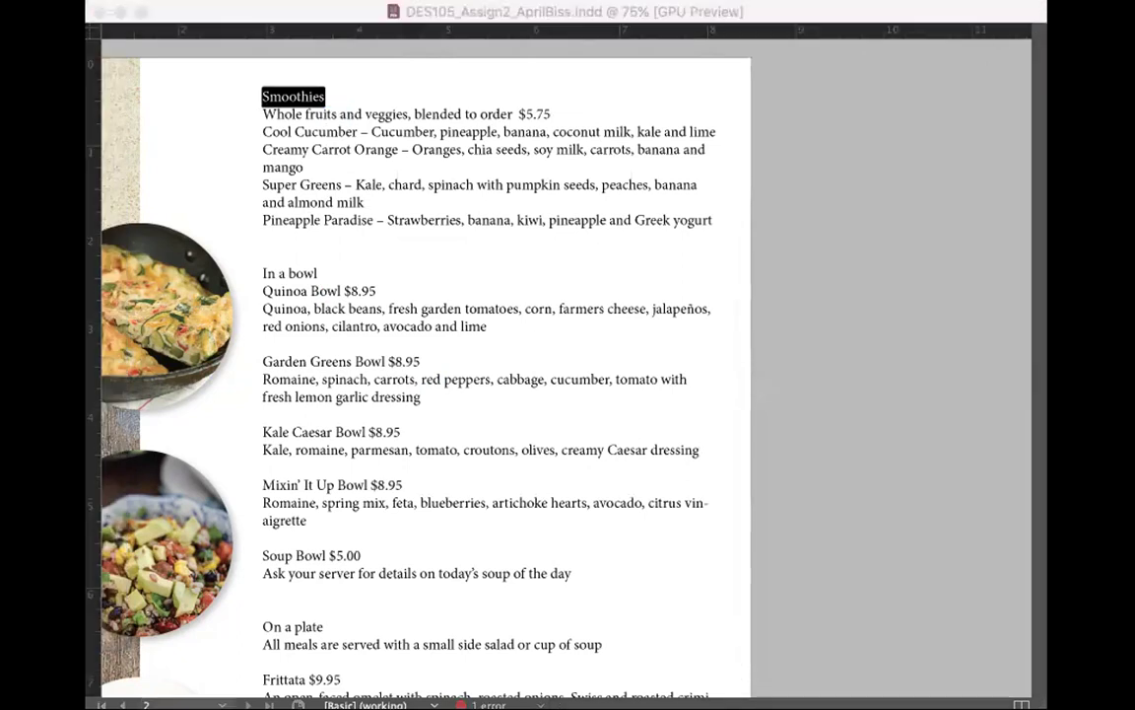
left_click(890, 198)
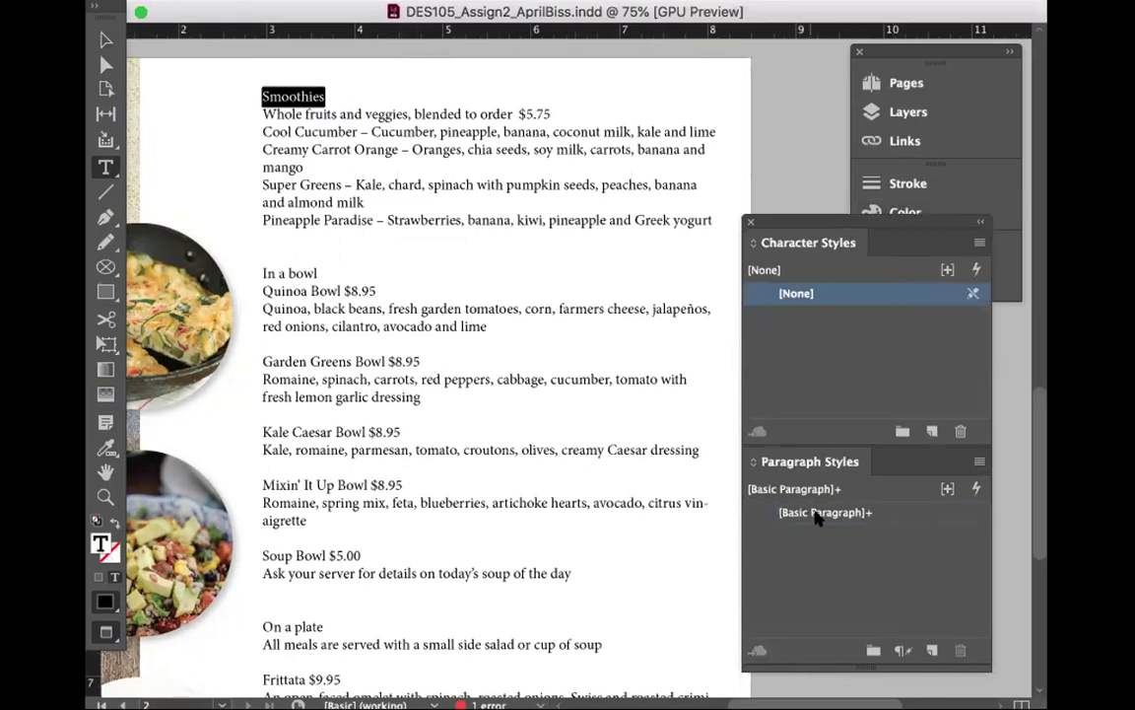
mouse_move(855, 518)
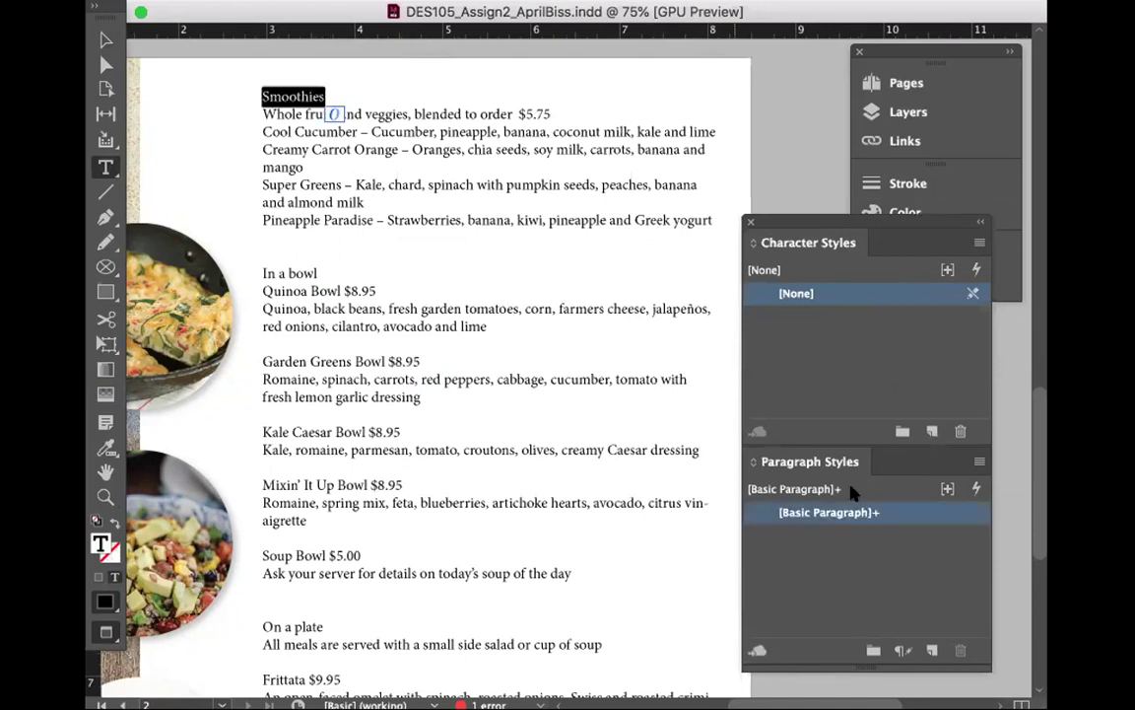
left_click(979, 463)
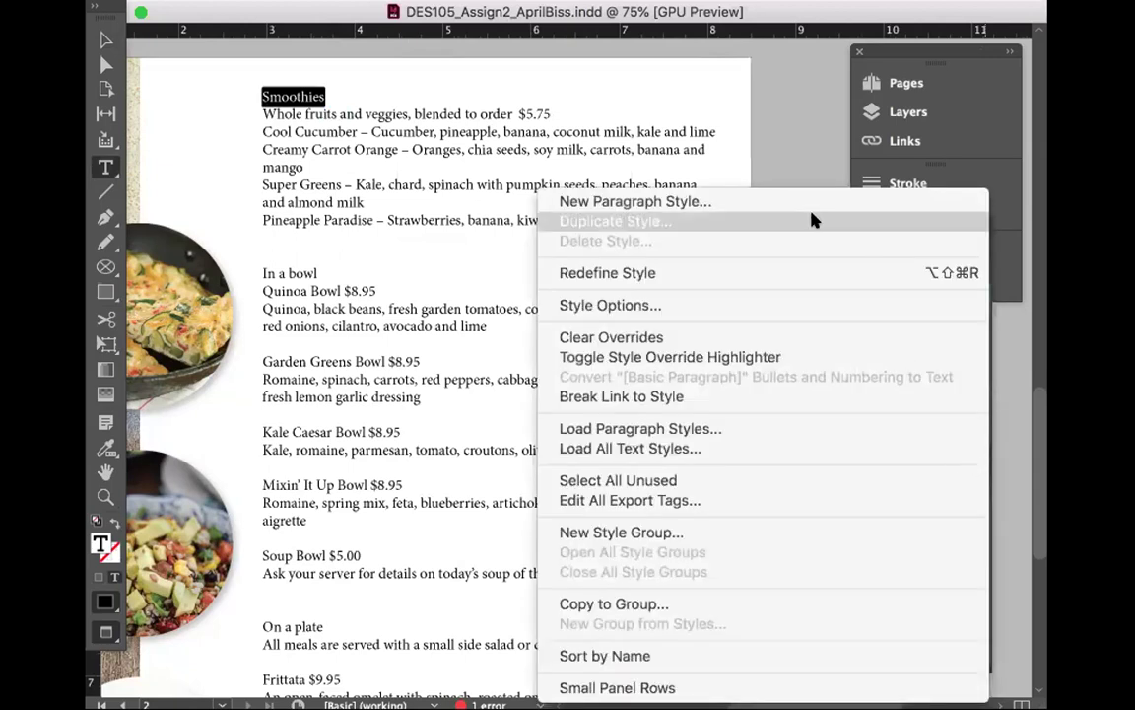
left_click(687, 202)
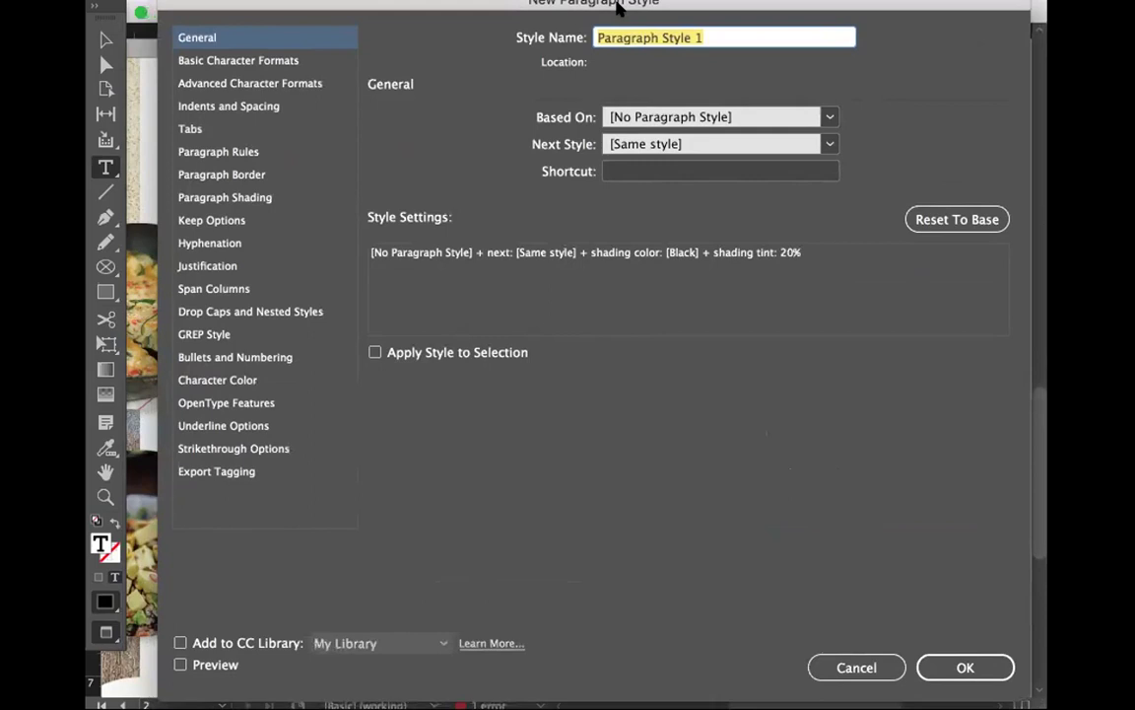
type("Subhead")
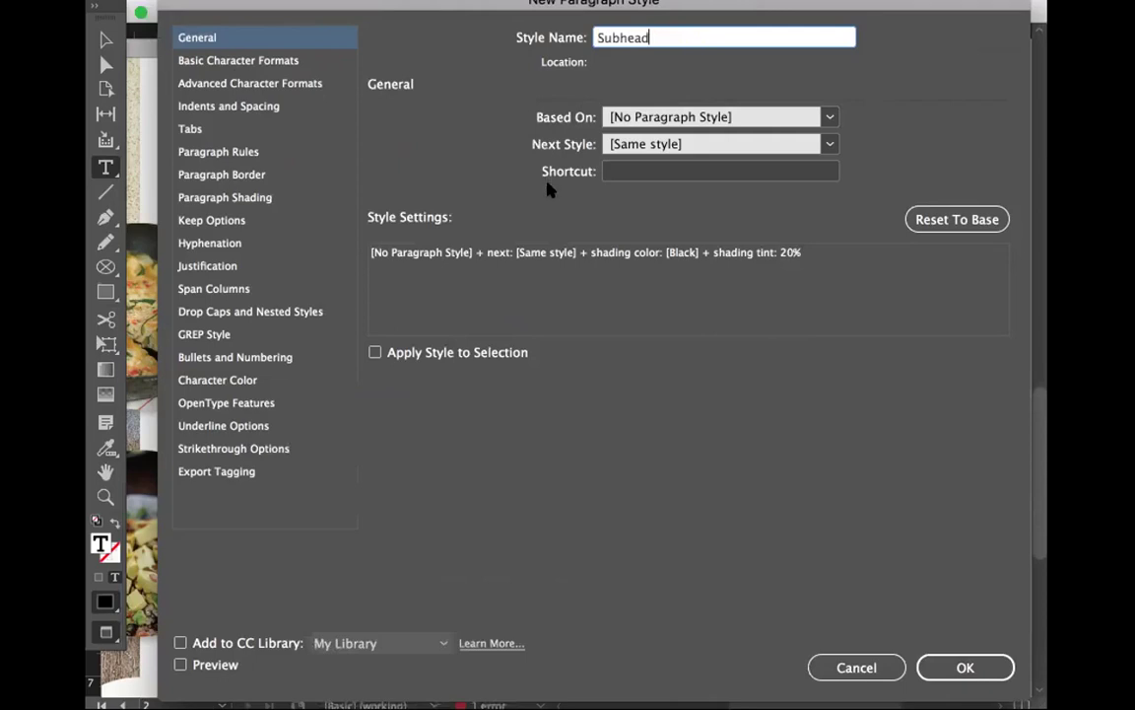
Step: Set the Subhead style's font family to Univers, keeping the style dialog clear of the selected Smoothies heading
left_click(262, 64)
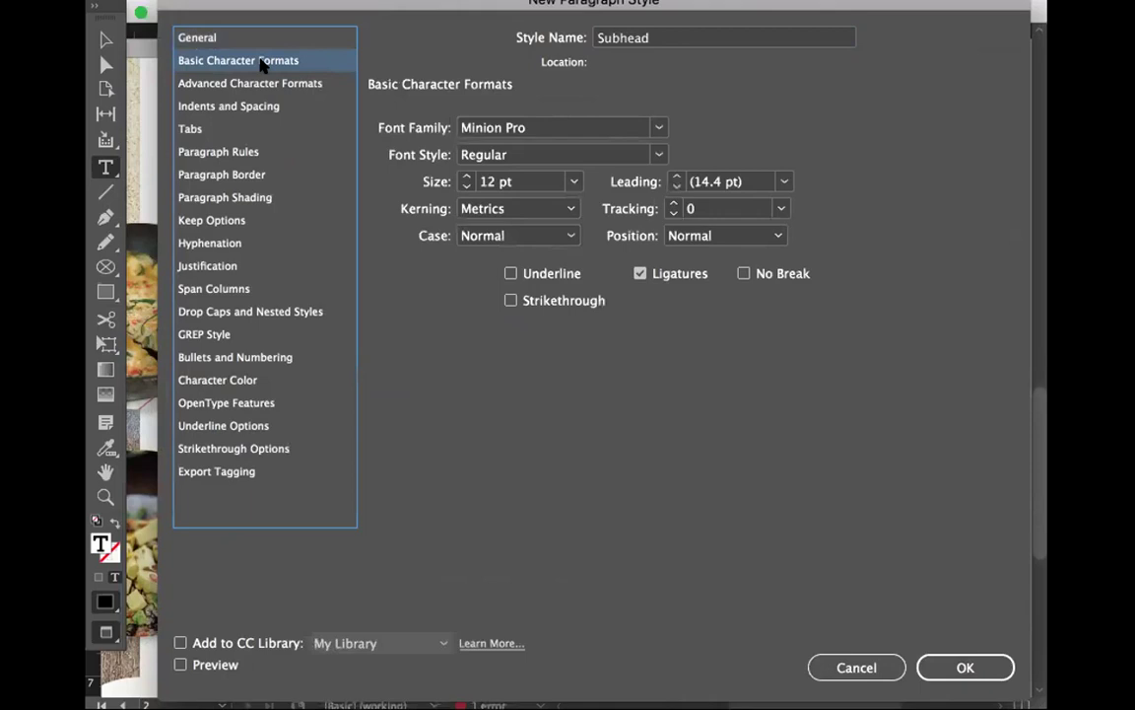
left_click_drag(552, 4, 760, 11)
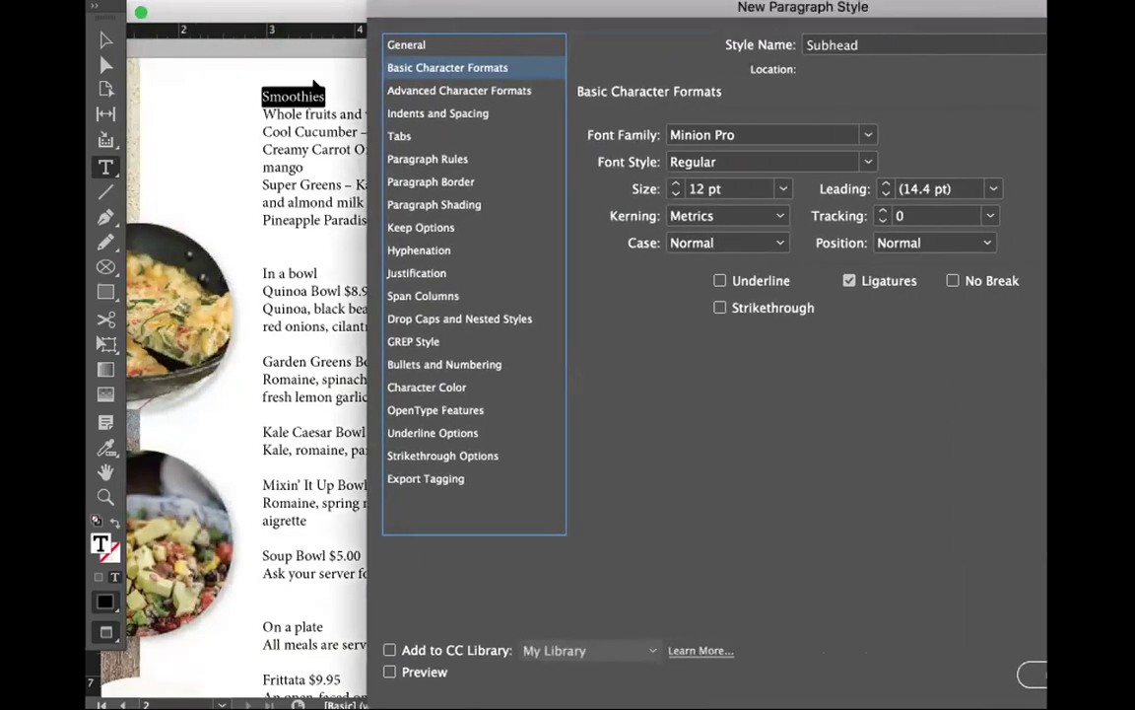
left_click(868, 136)
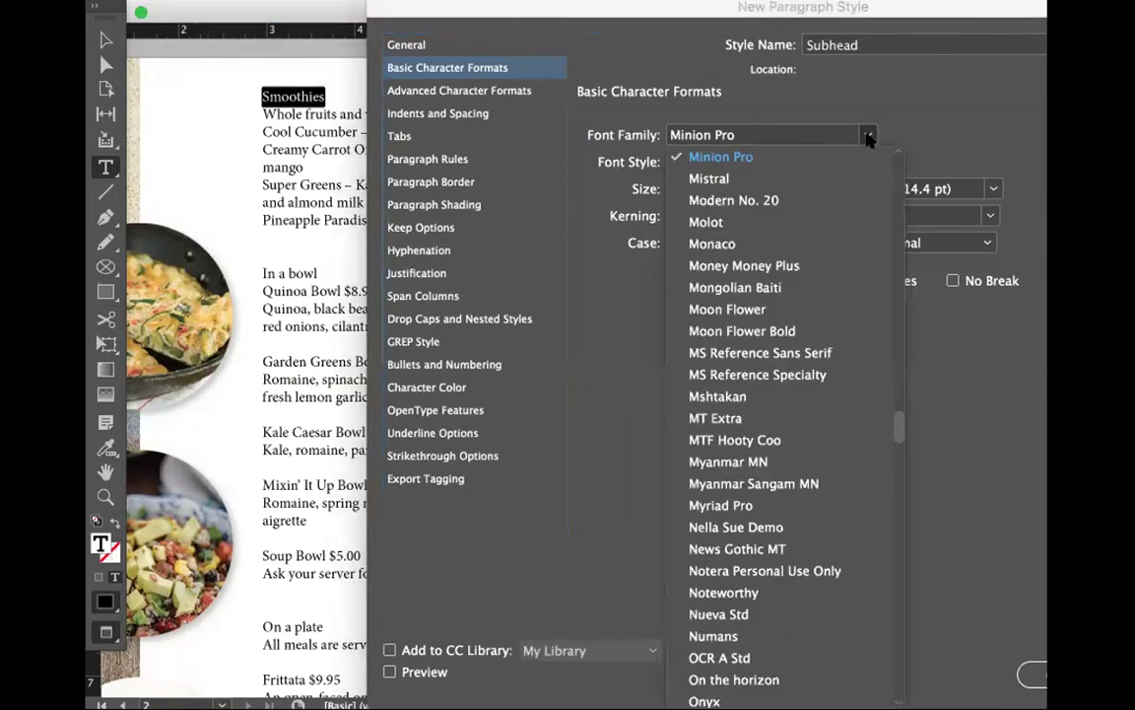
scroll(824, 601, "down", 15)
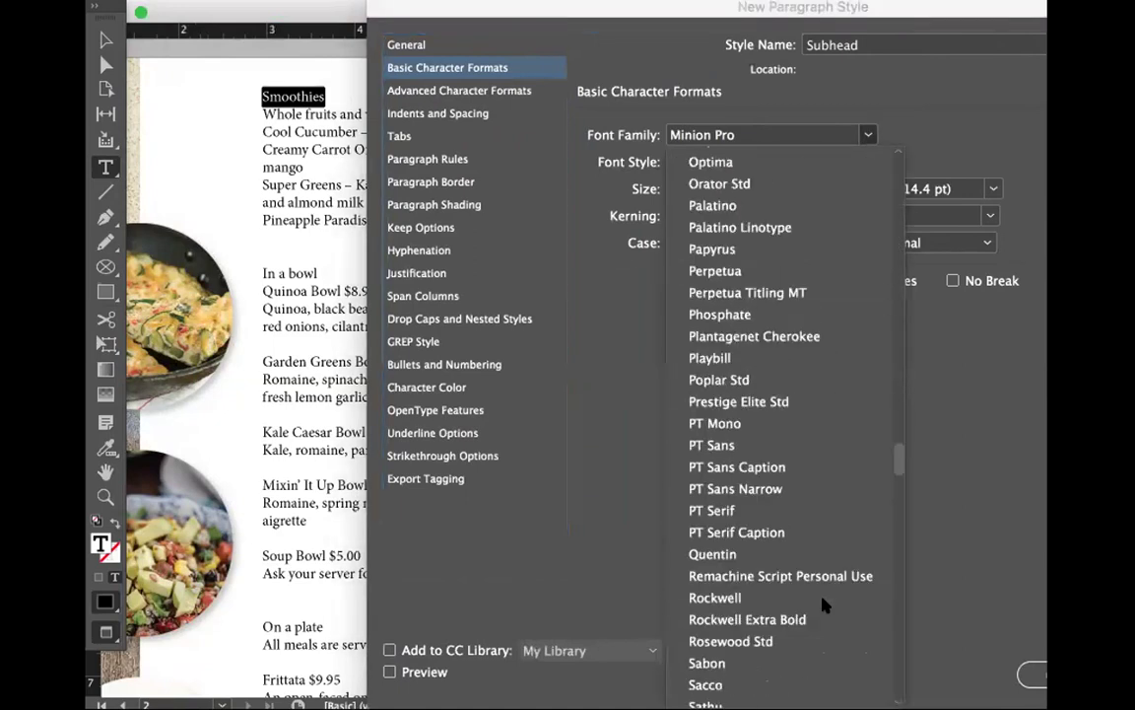
scroll(824, 604, "down", 5)
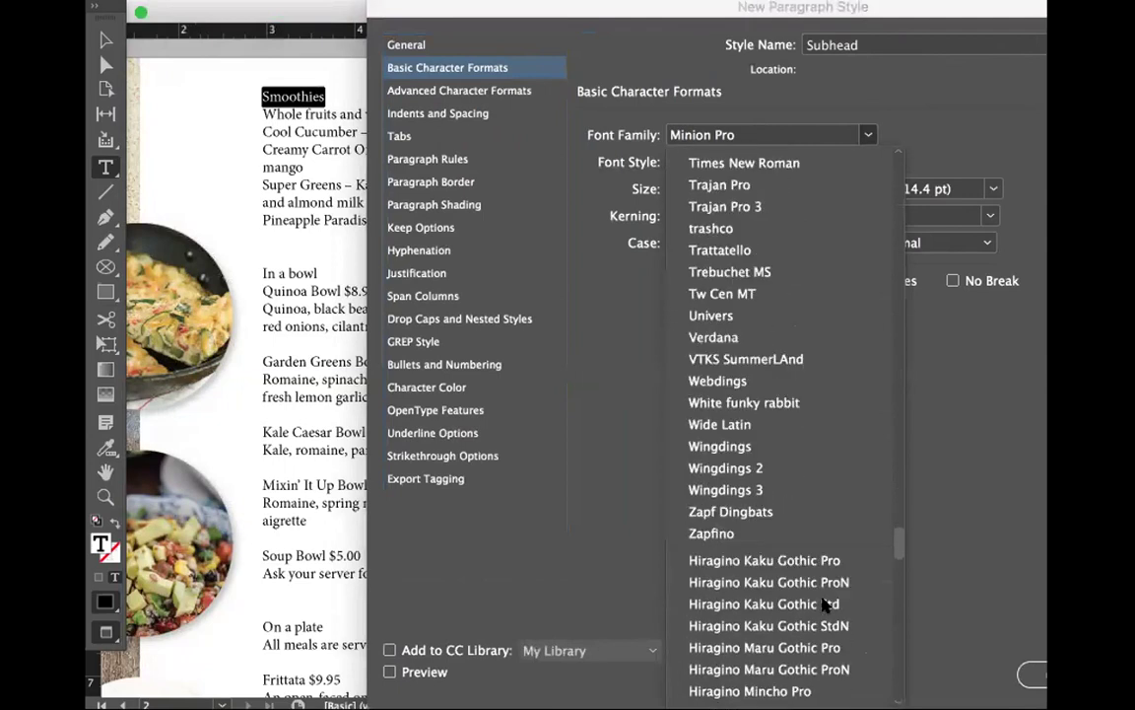
scroll(824, 604, "up", 10)
scroll(824, 604, "up", 5)
scroll(824, 604, "up", 3)
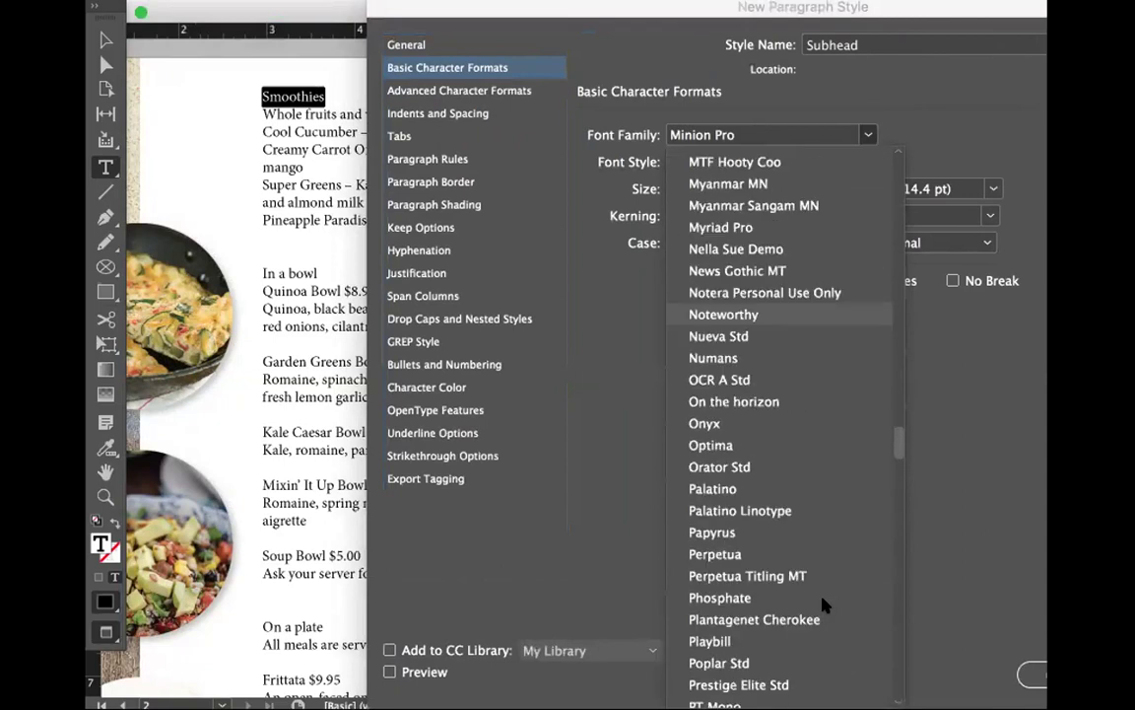
scroll(824, 604, "down", 5)
scroll(824, 604, "down", 5)
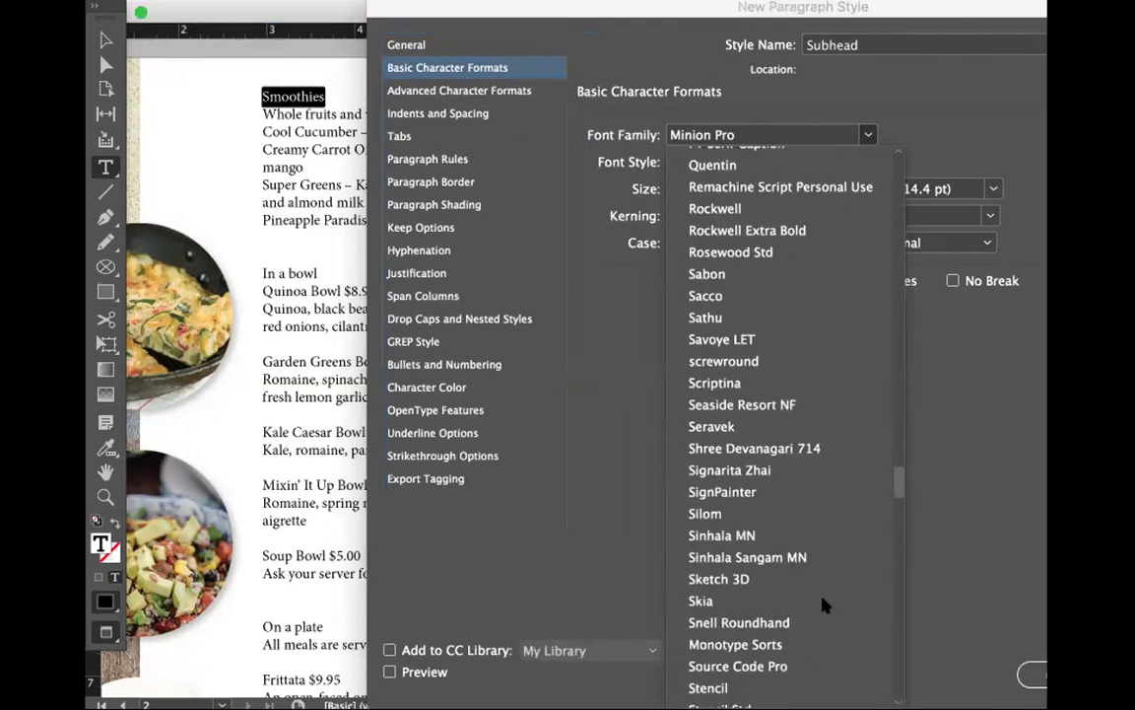
scroll(824, 604, "up", 10)
scroll(824, 604, "down", 3)
scroll(824, 604, "down", 10)
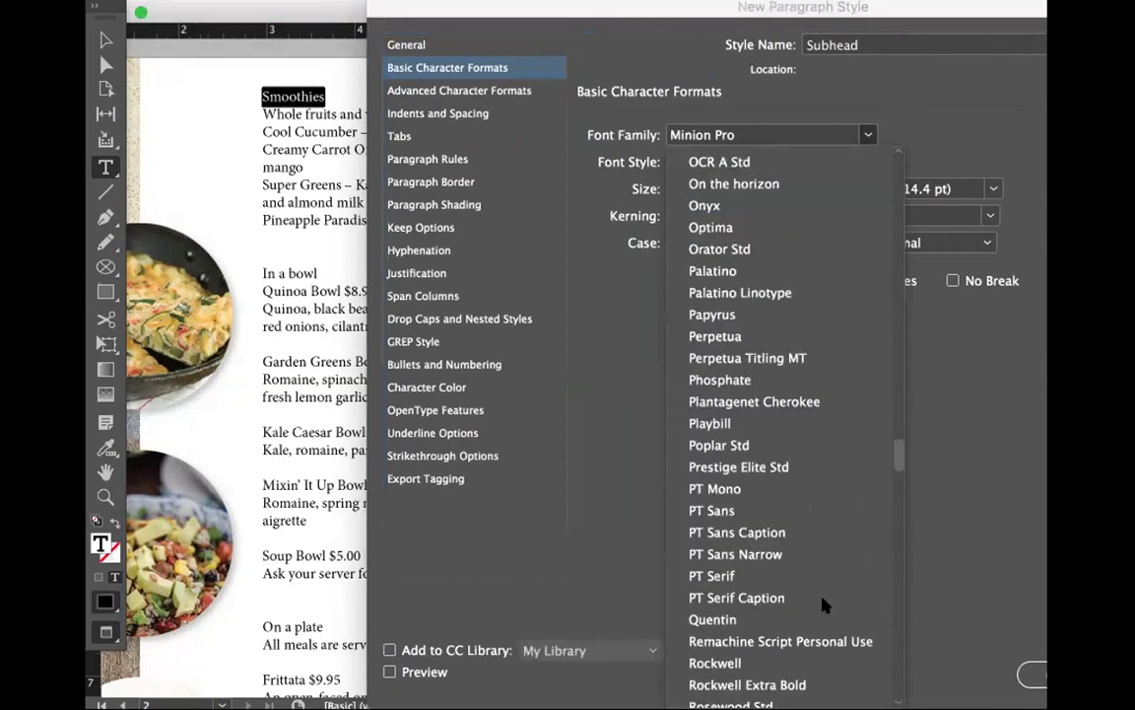
scroll(824, 604, "down", 10)
scroll(824, 604, "down", 10)
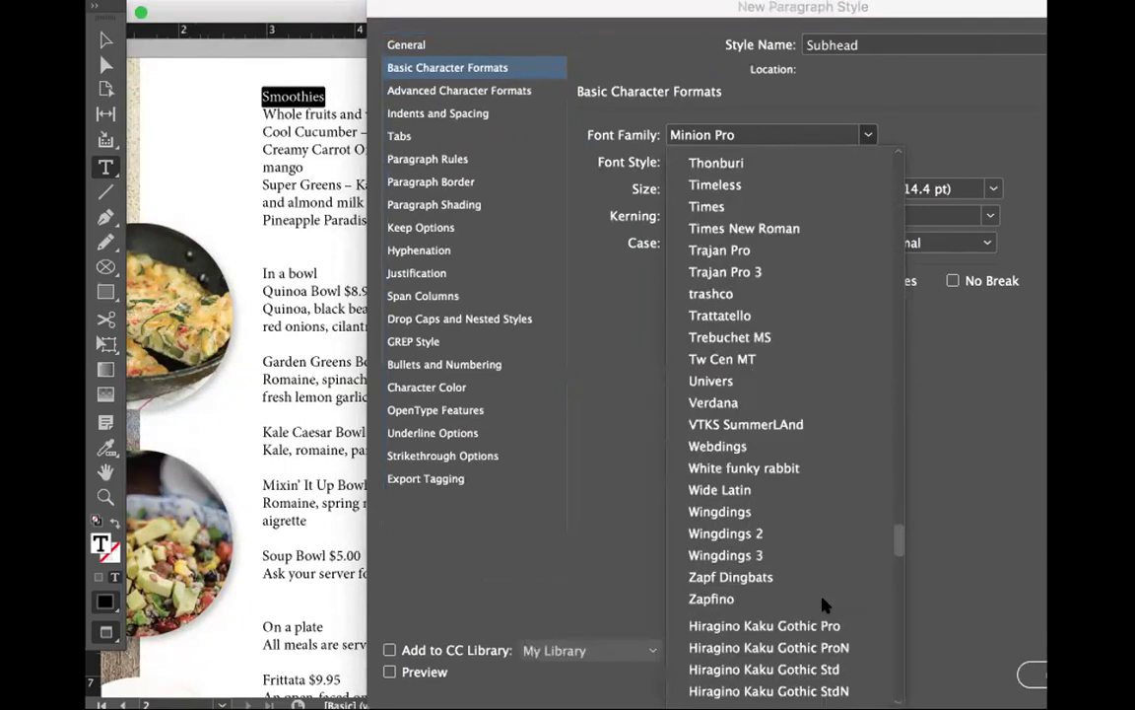
scroll(823, 604, "down", 3)
scroll(824, 605, "up", 12)
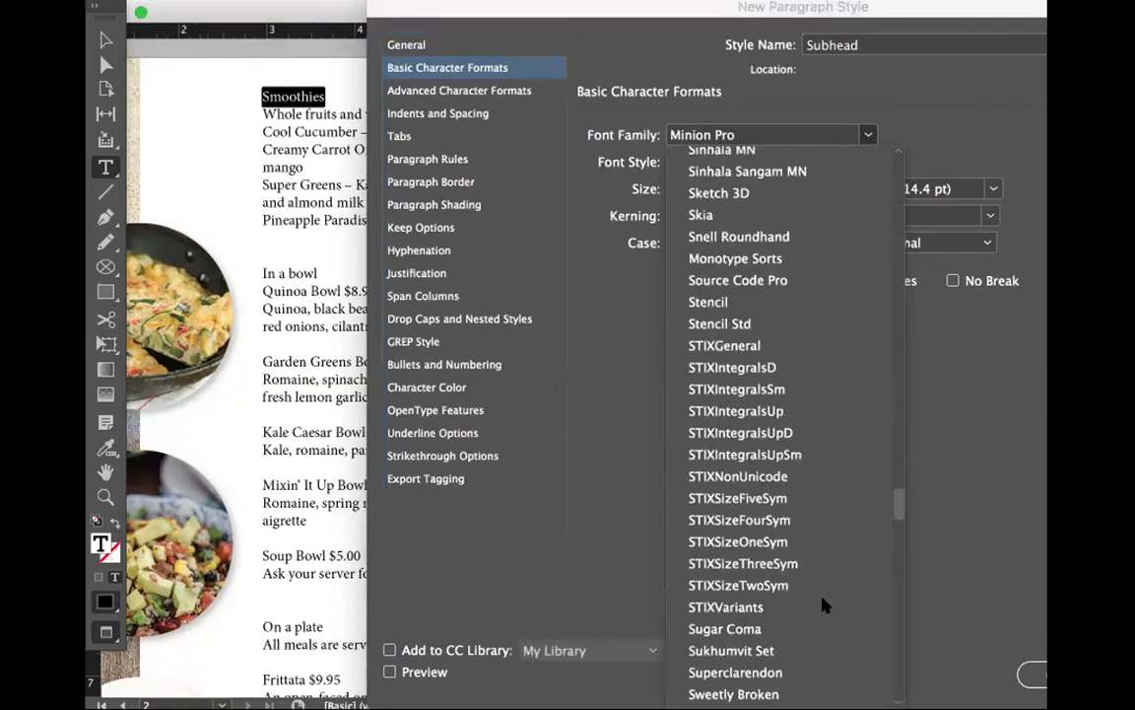
scroll(824, 604, "up", 10)
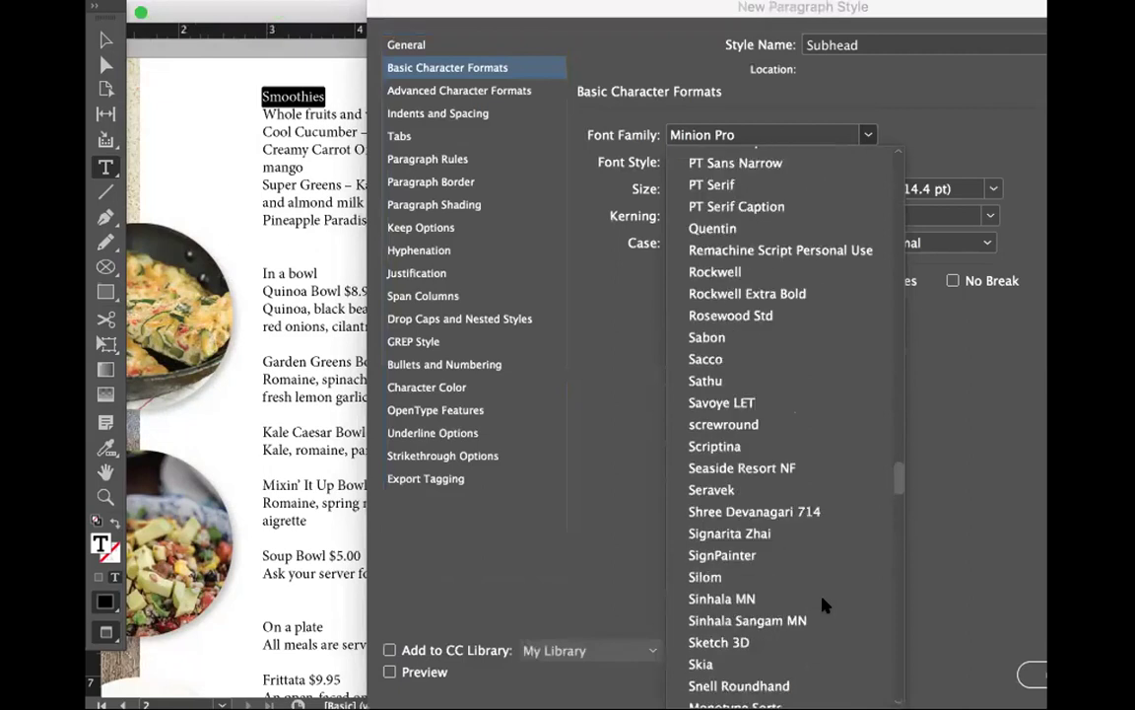
scroll(824, 605, "up", 6)
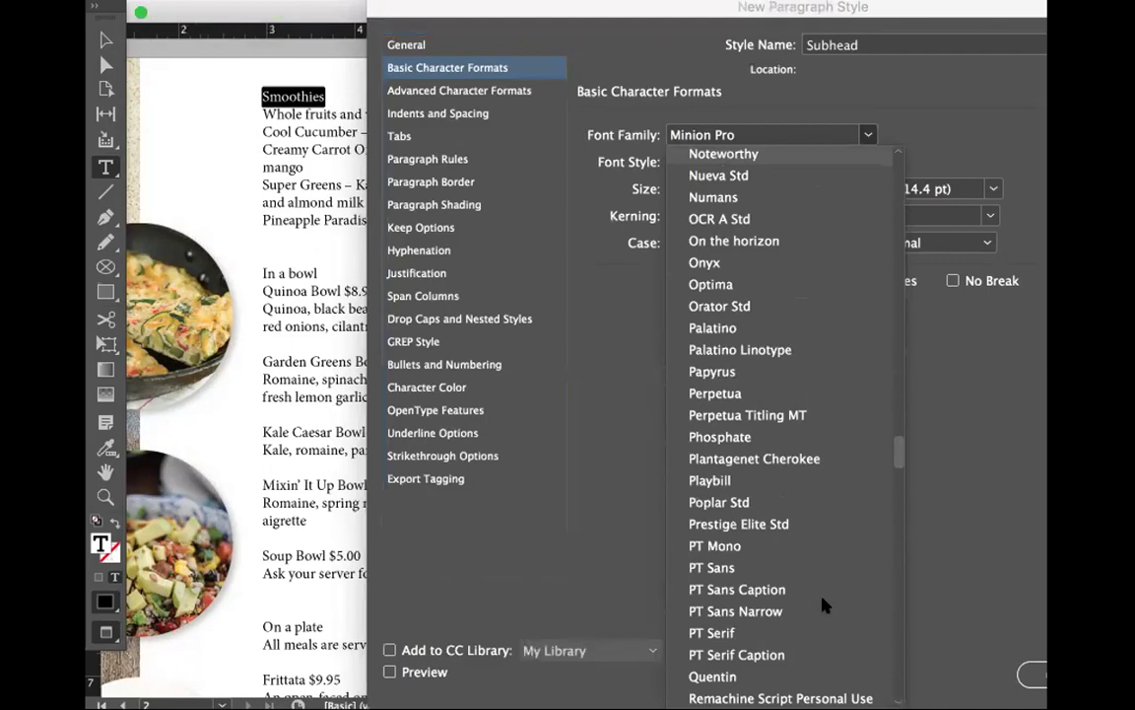
scroll(824, 605, "up", 6)
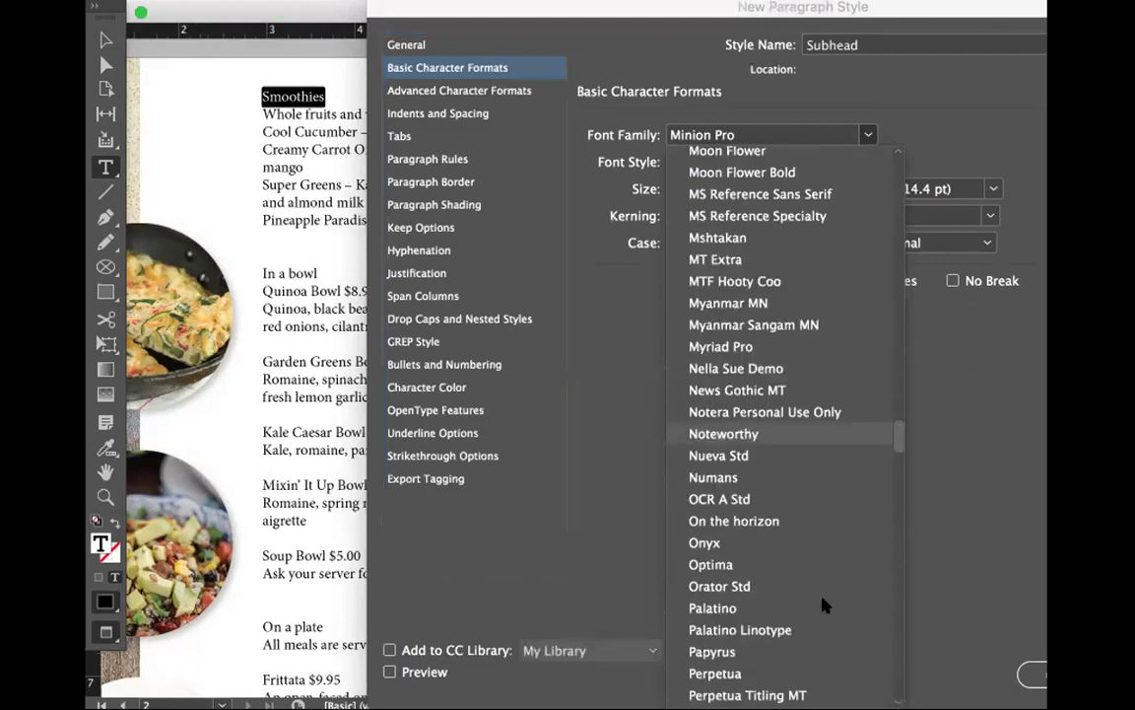
scroll(824, 604, "up", 1)
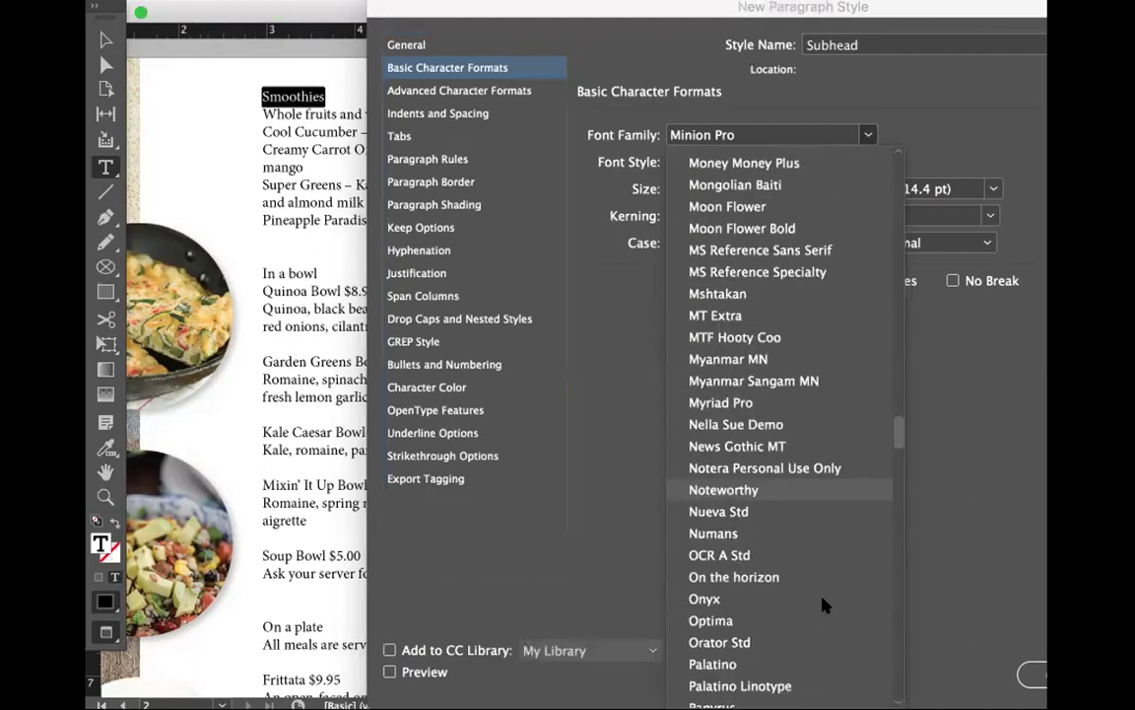
scroll(824, 604, "up", 2)
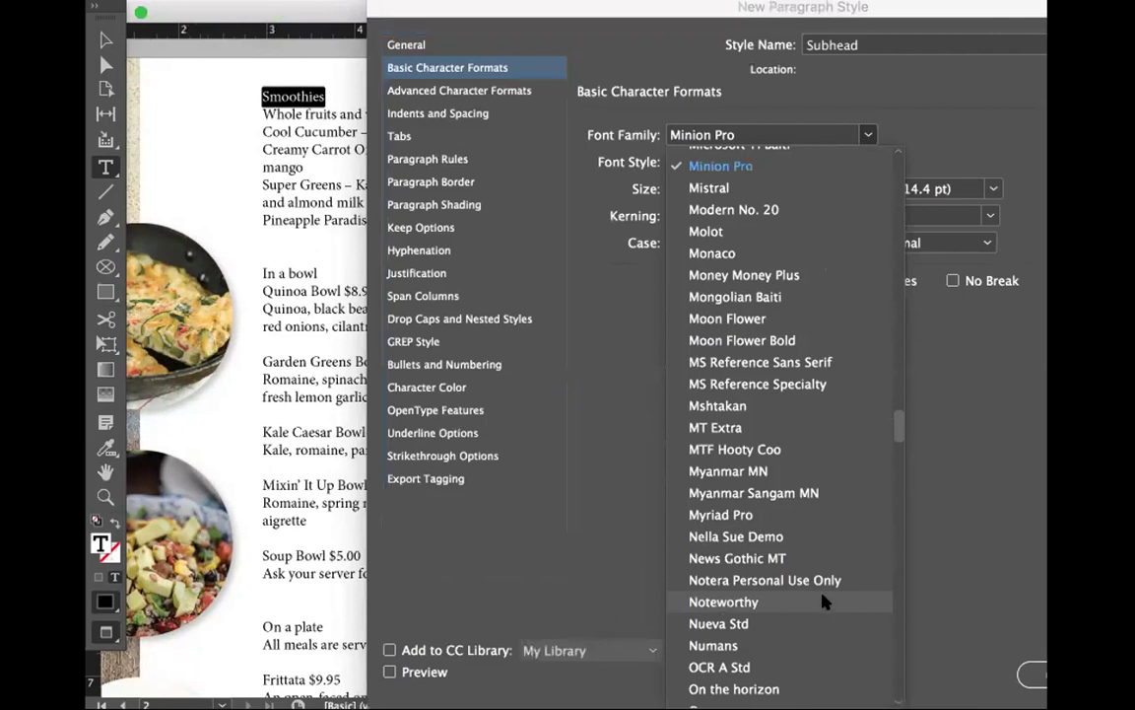
scroll(823, 603, "down", 3)
scroll(824, 602, "down", 5)
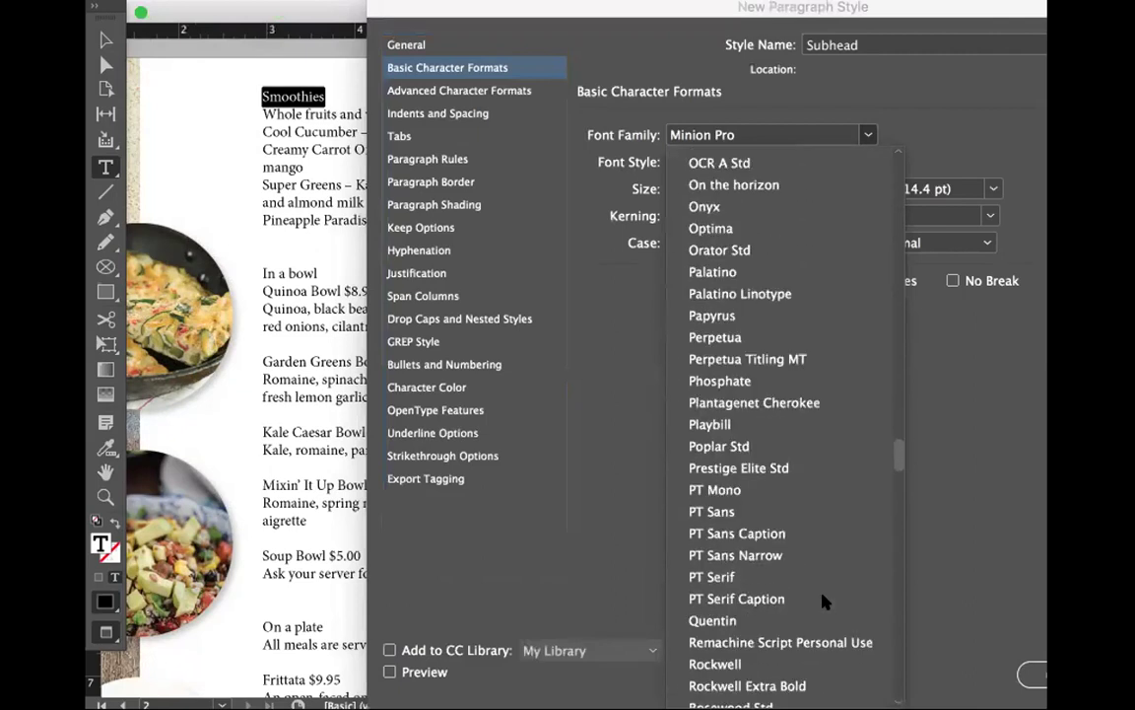
scroll(824, 602, "down", 4)
scroll(824, 602, "down", 12)
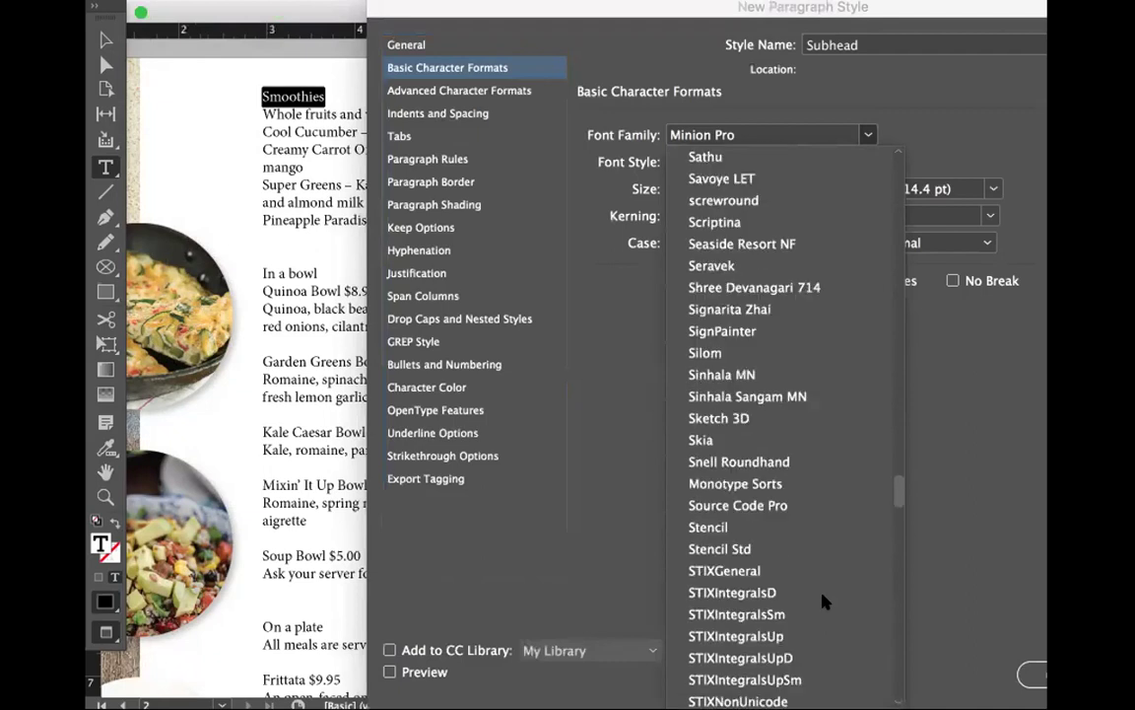
scroll(824, 602, "down", 2)
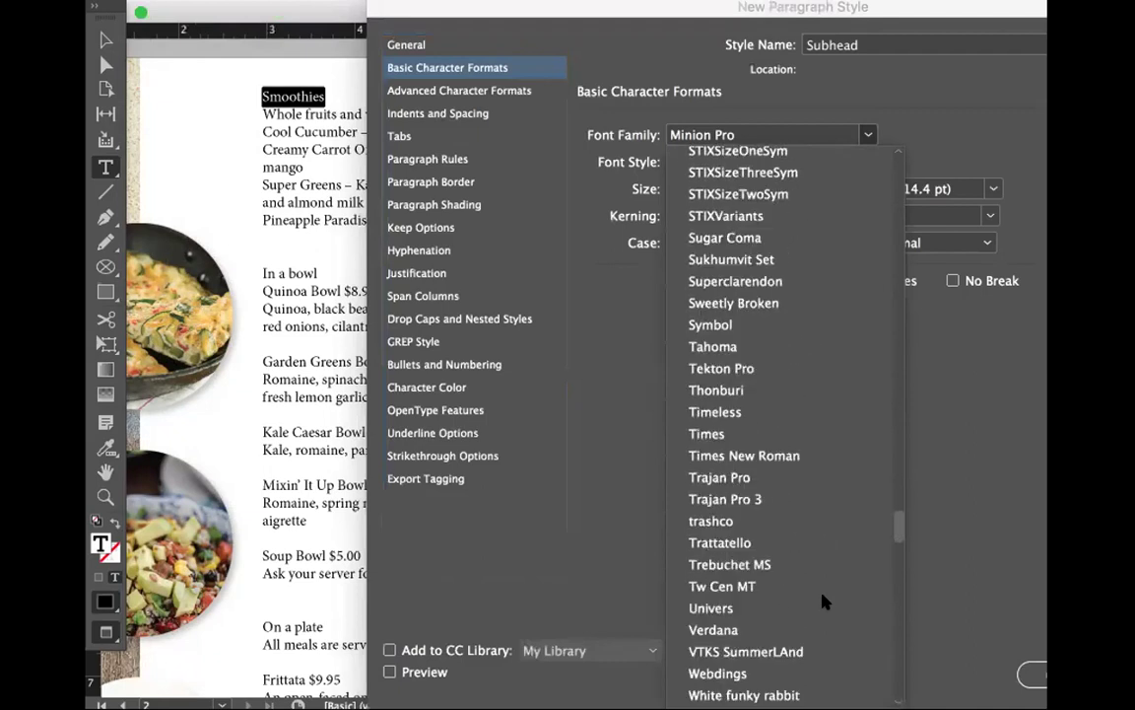
left_click(757, 613)
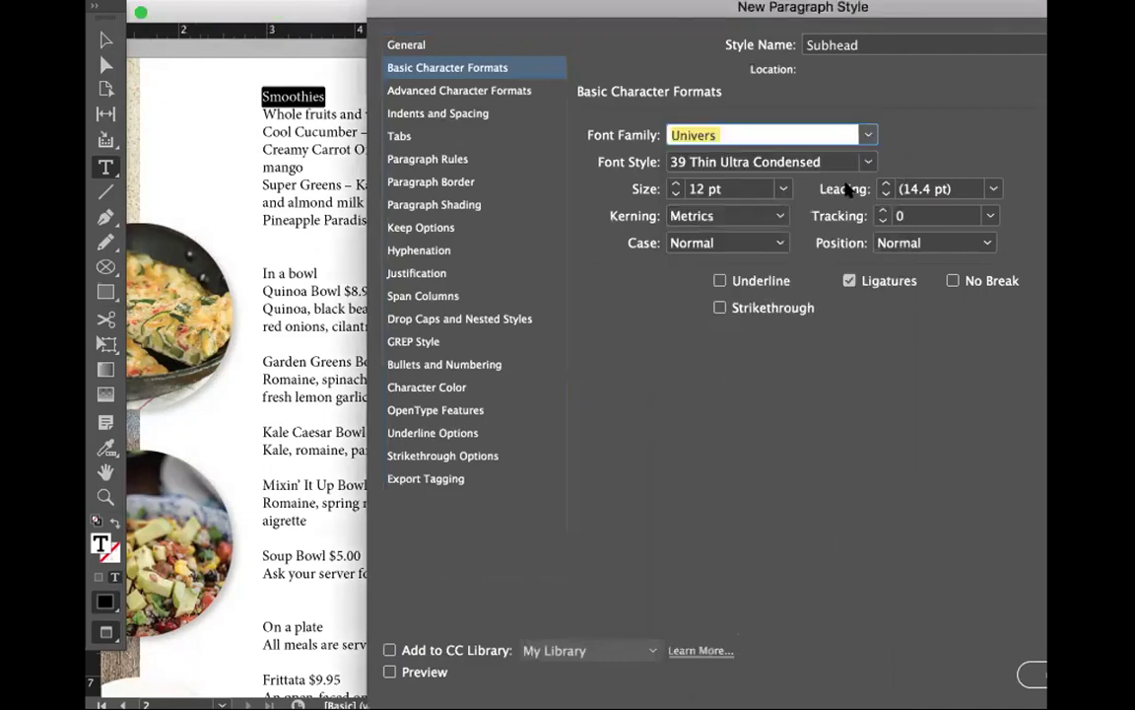
Step: Set the Subhead style's font style to 65 Bold and raise its font size by two increments
left_click(867, 162)
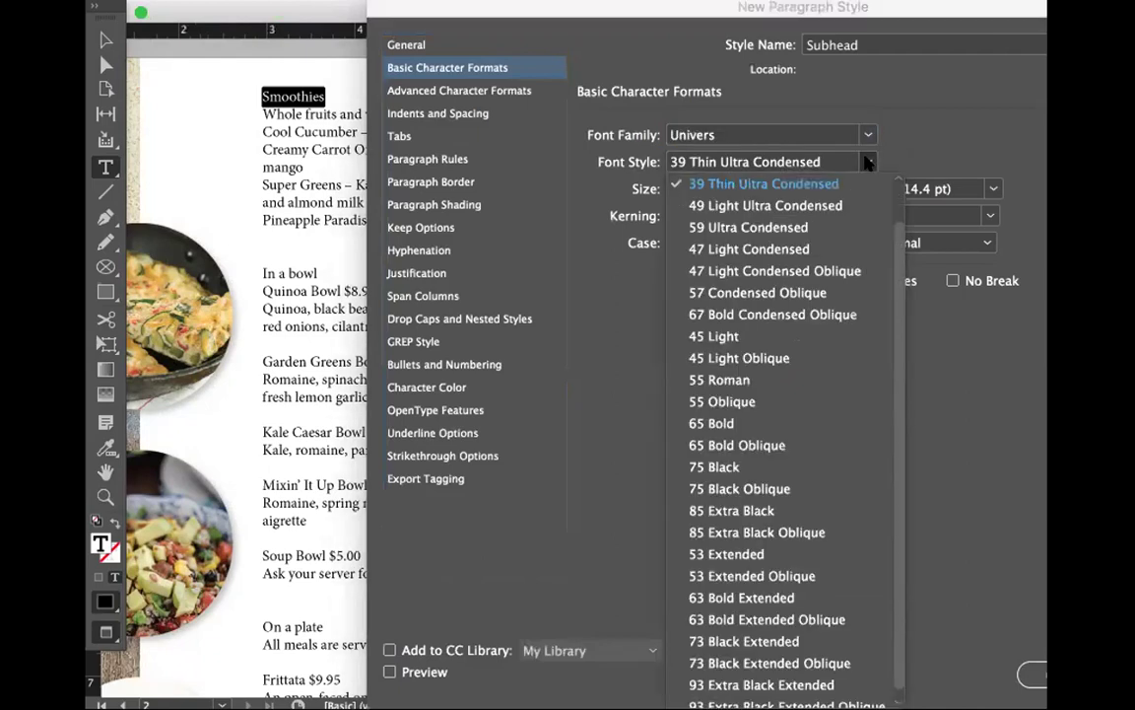
scroll(800, 355, "down", 1)
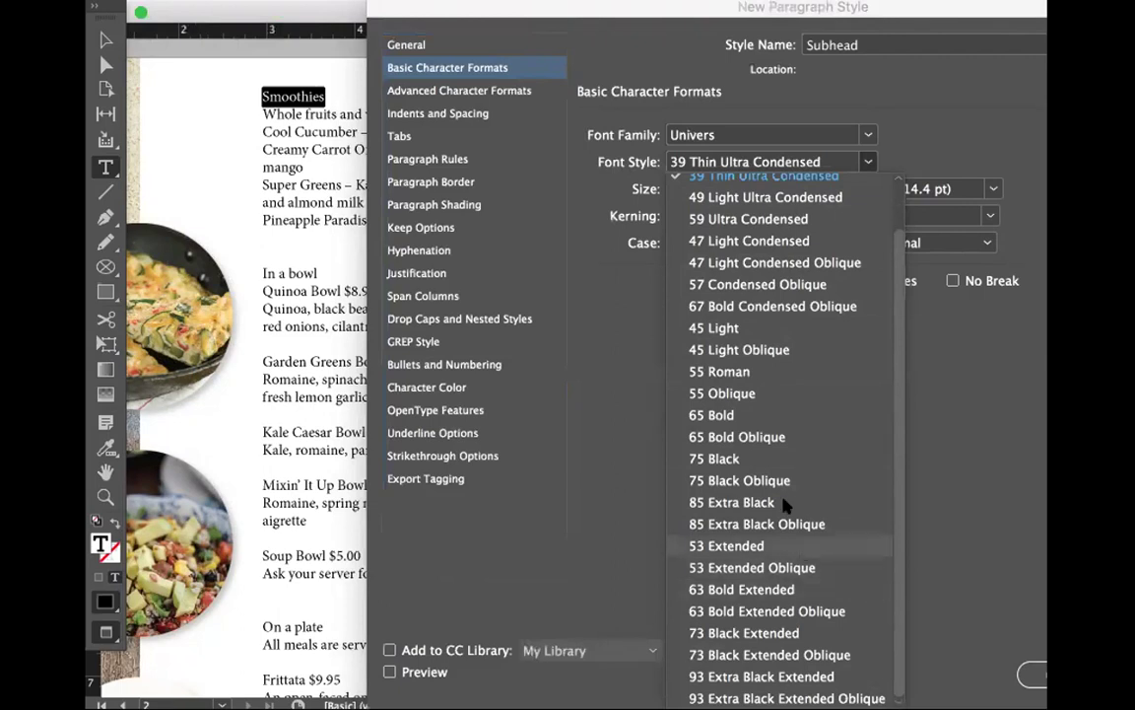
left_click(777, 416)
left_click(675, 184)
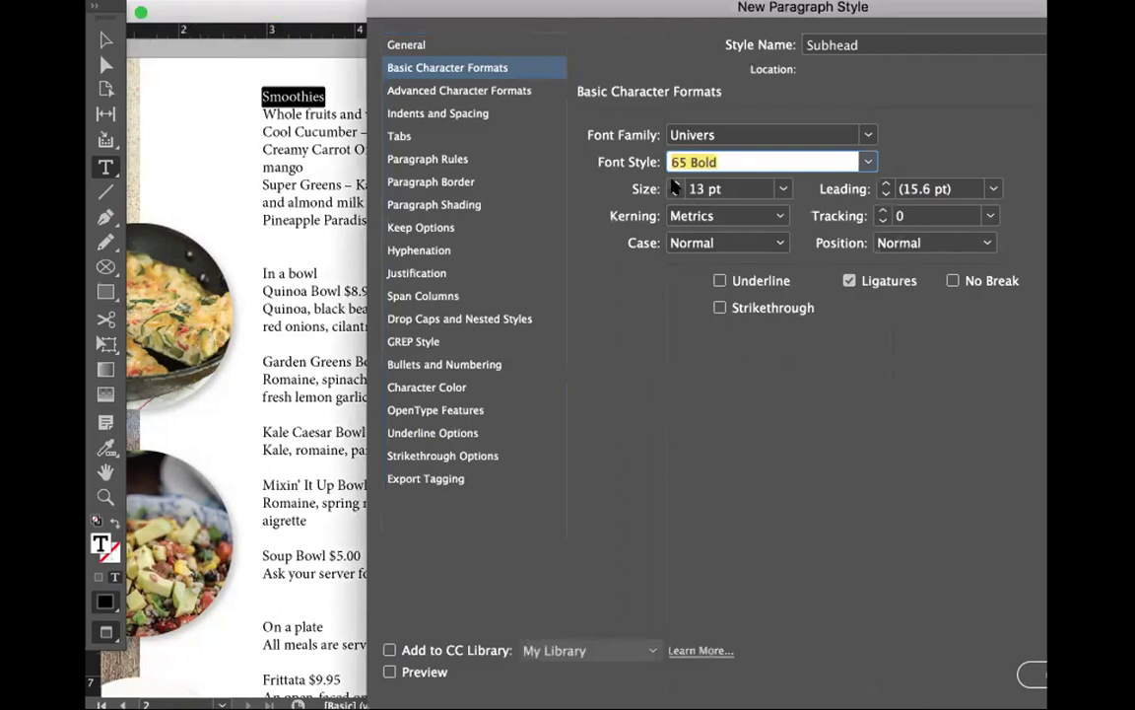
left_click(675, 184)
Step: Examine the Subhead style's Advanced Character Formats, Indents and Spacing, Tabs, Paragraph Rules and Paragraph Border settings
left_click(418, 88)
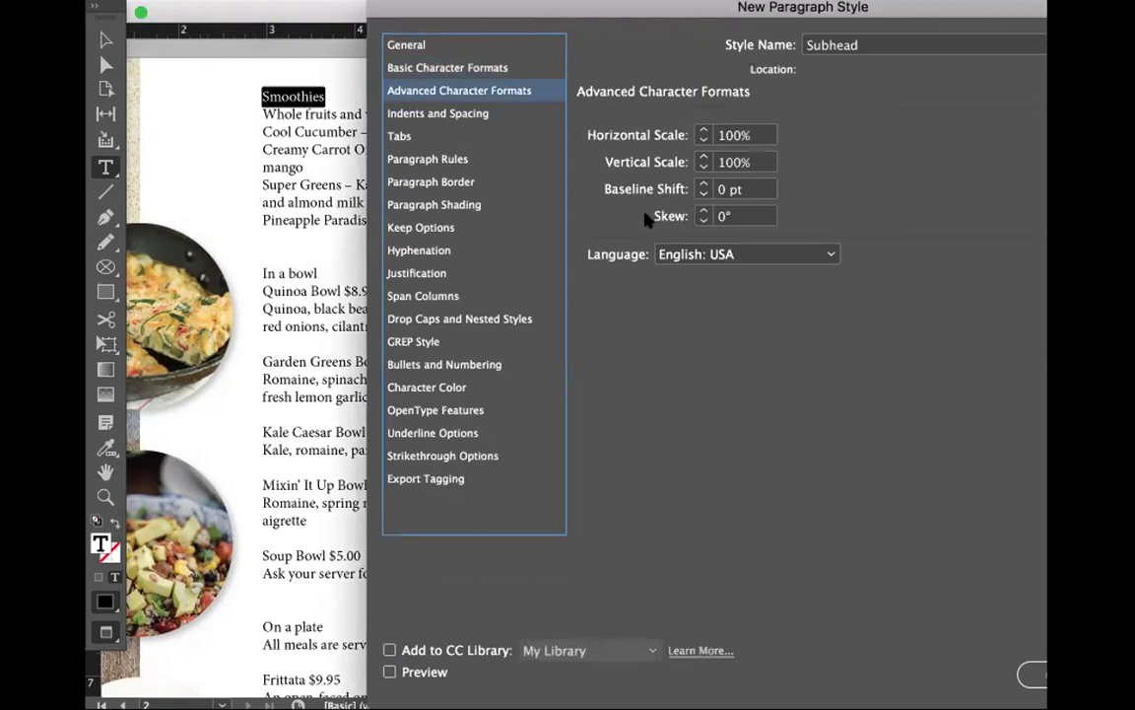
left_click(438, 114)
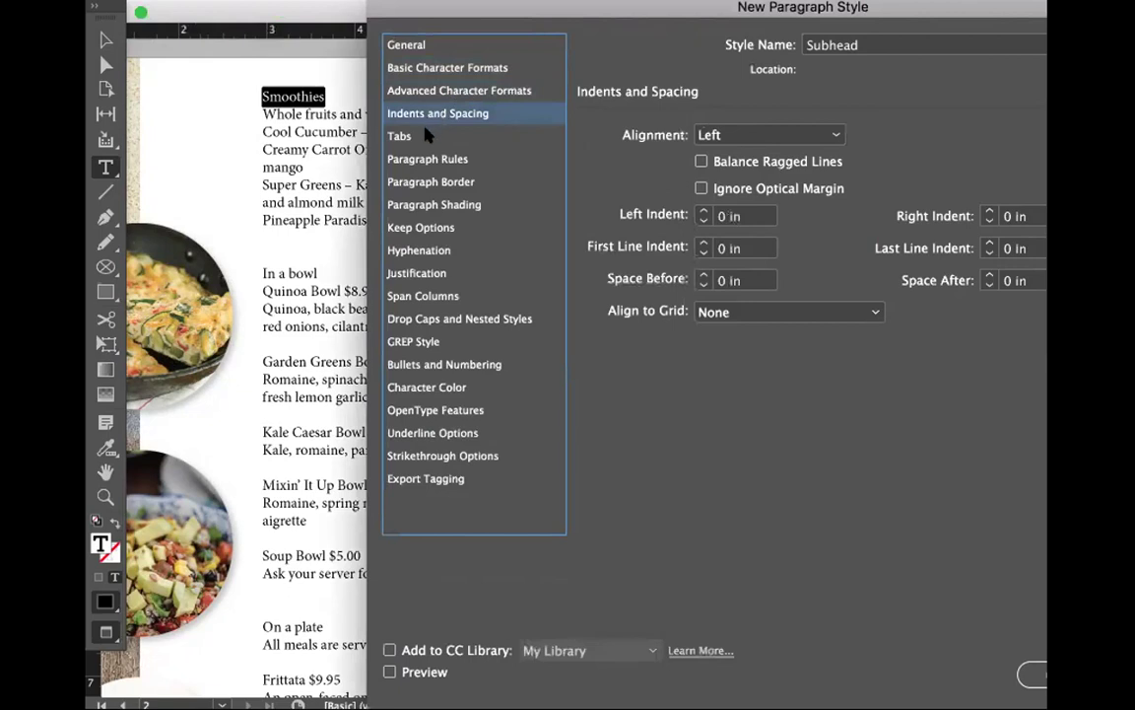
left_click(428, 136)
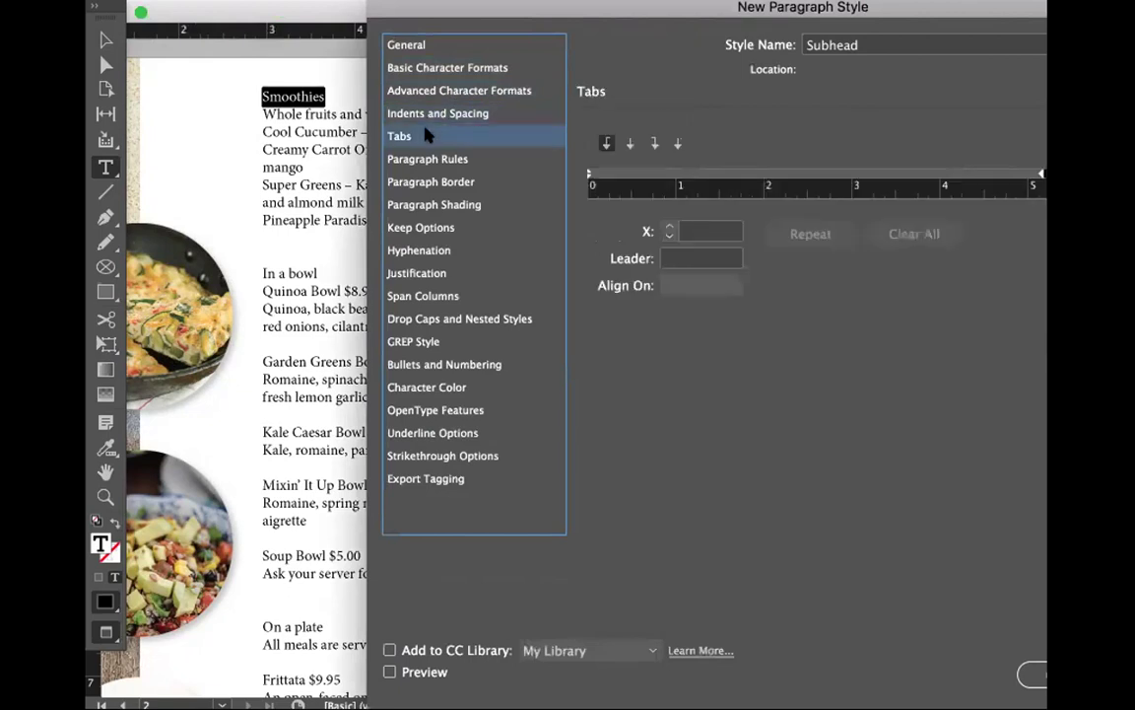
left_click(424, 159)
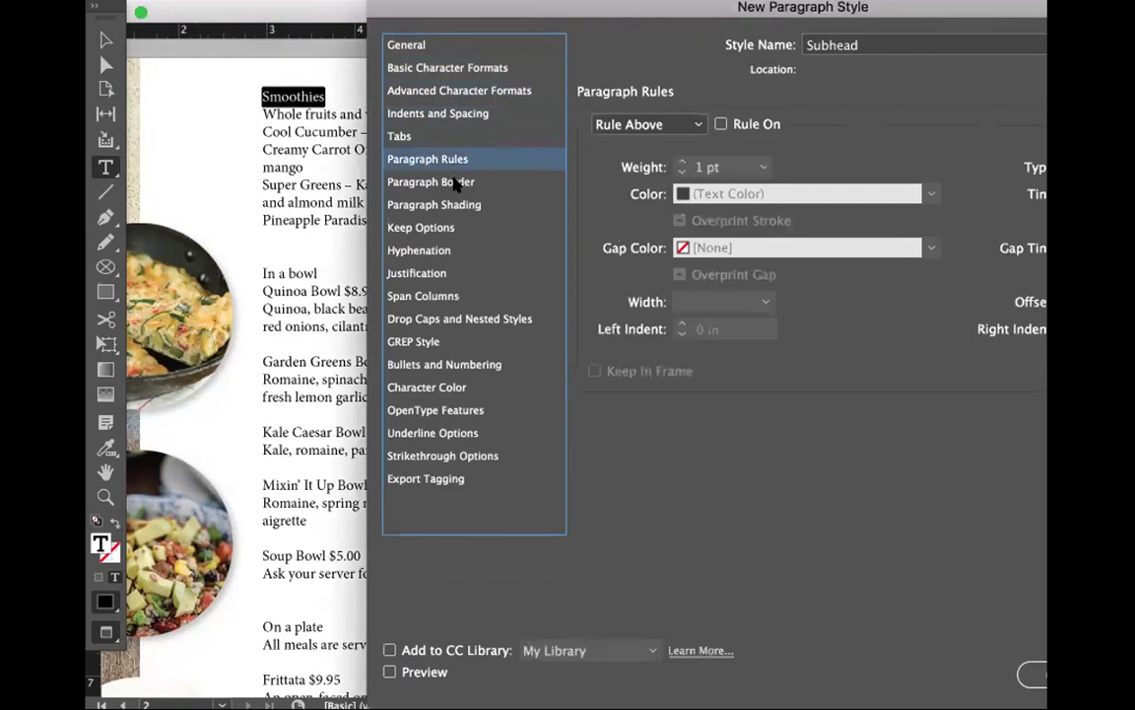
left_click(456, 185)
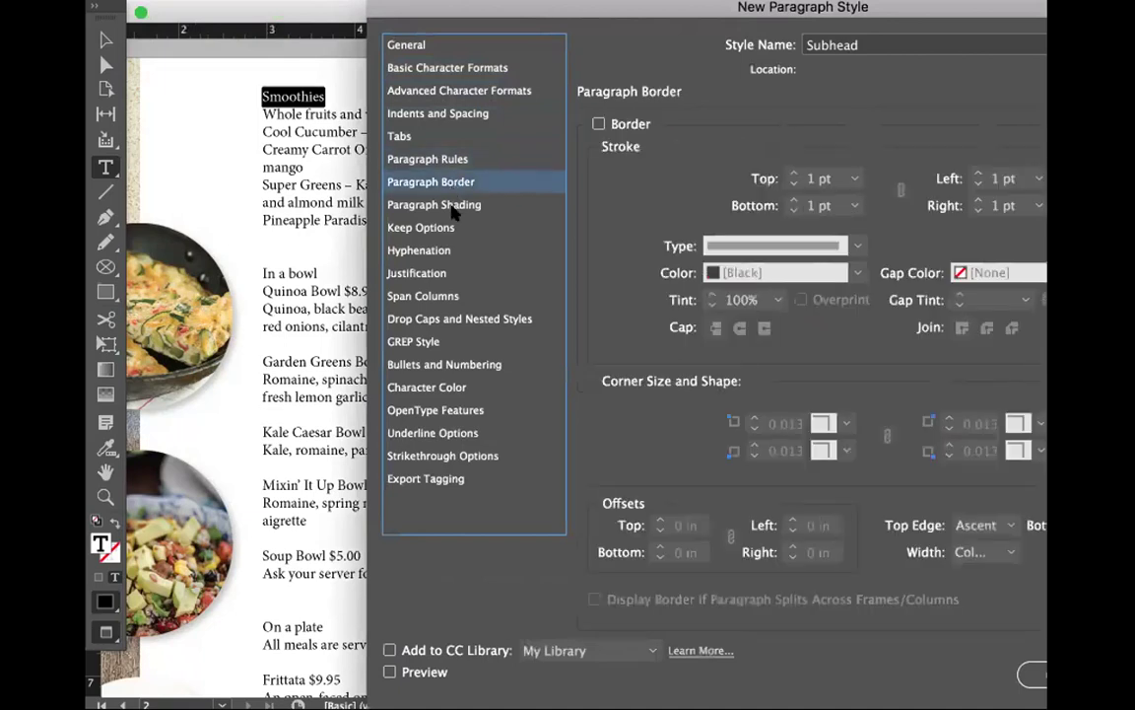
Step: Set the new Subhead paragraph style's character color to C=0 M=100 Y=0 K=0, turn on the preview and create the style
left_click(457, 391)
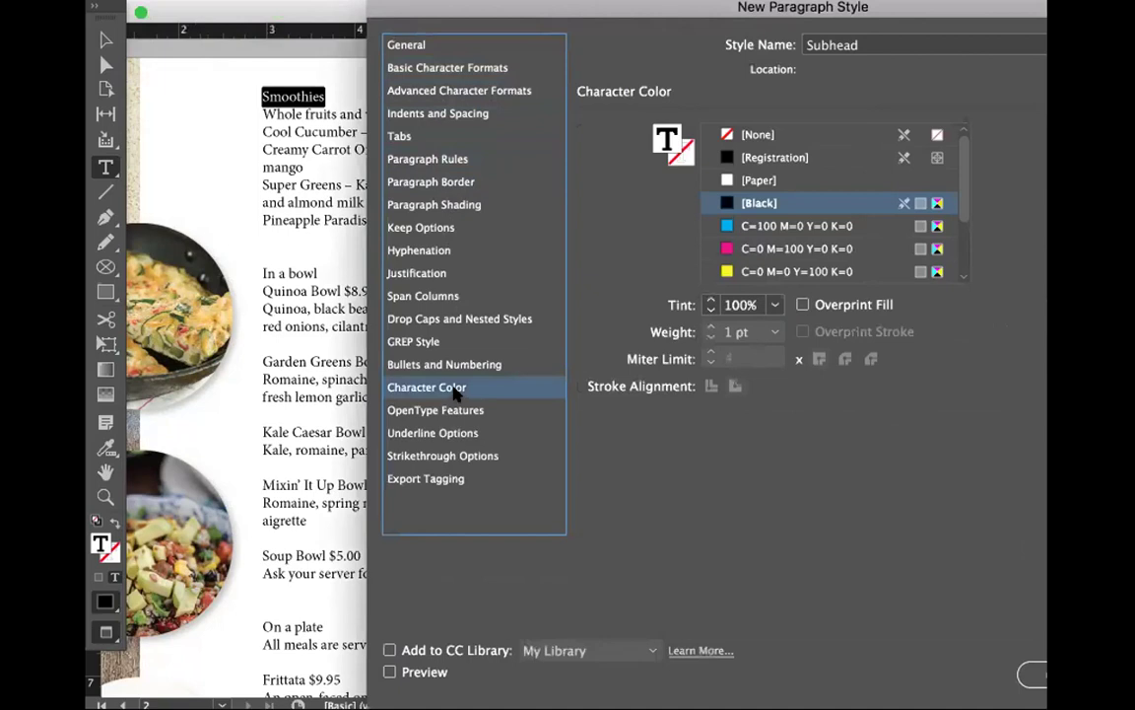
left_click(744, 250)
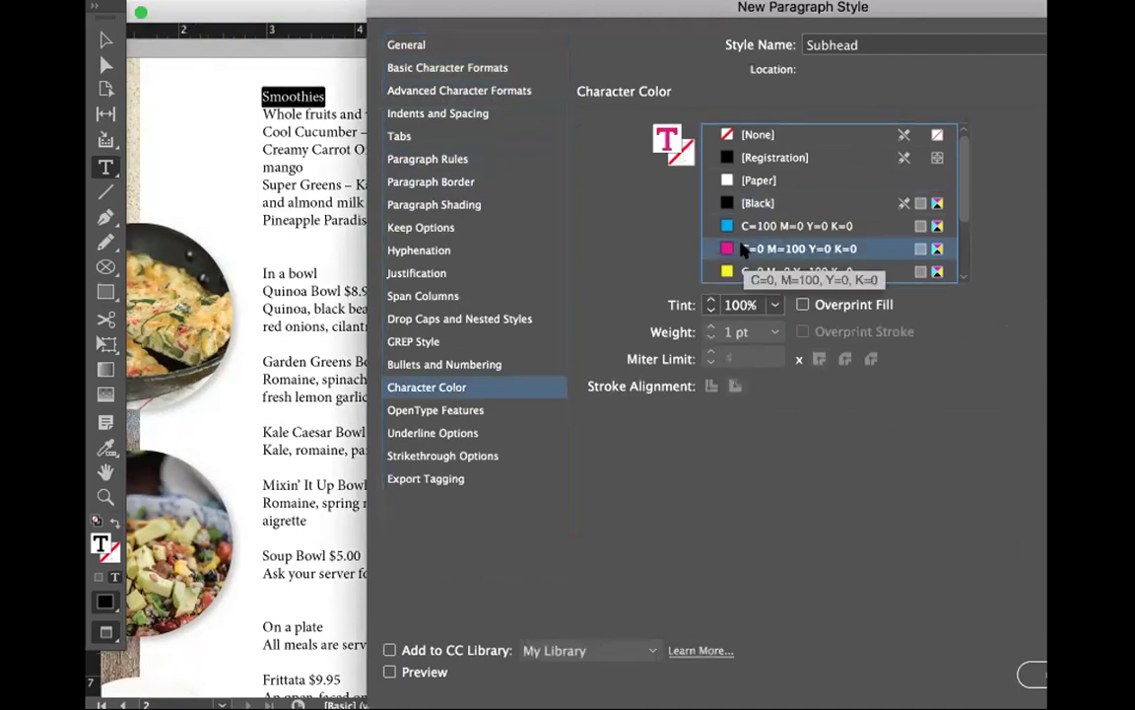
left_click_drag(856, 8, 722, 8)
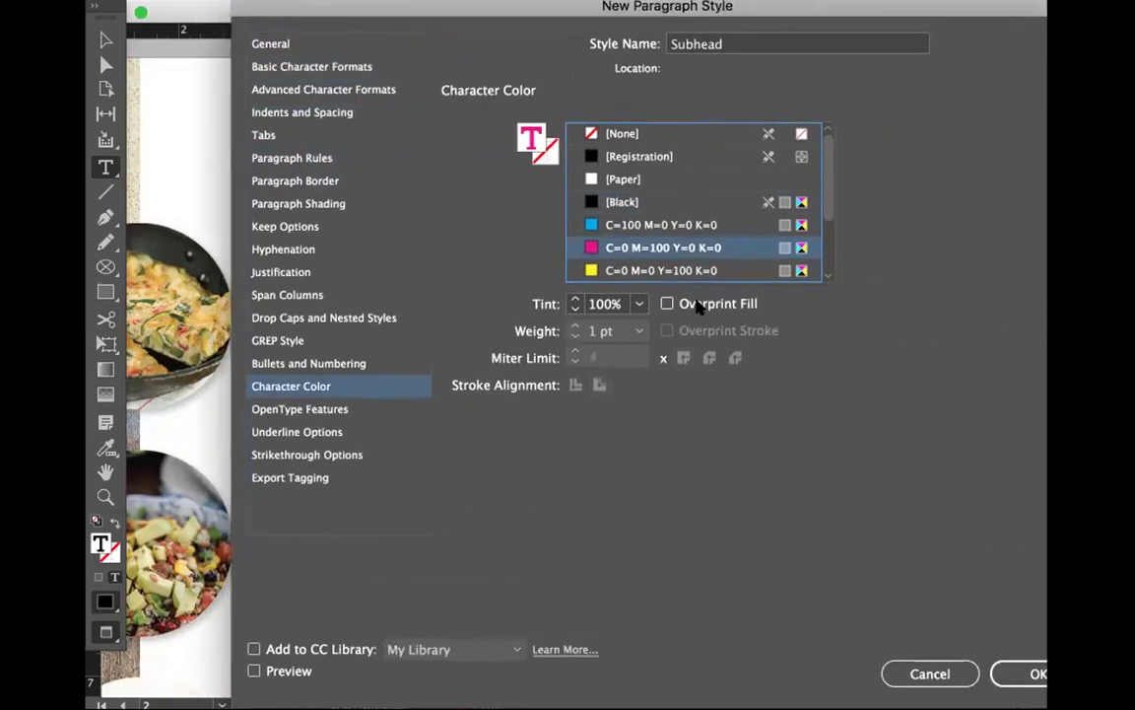
left_click_drag(428, 17, 688, 3)
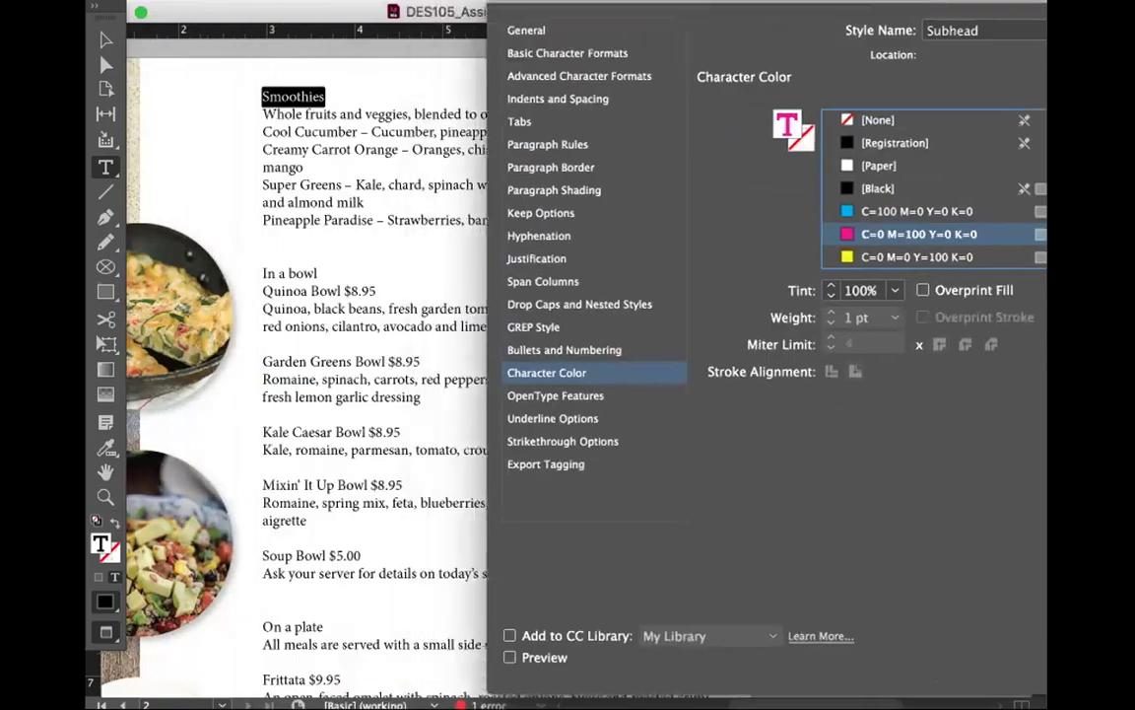
left_click(513, 658)
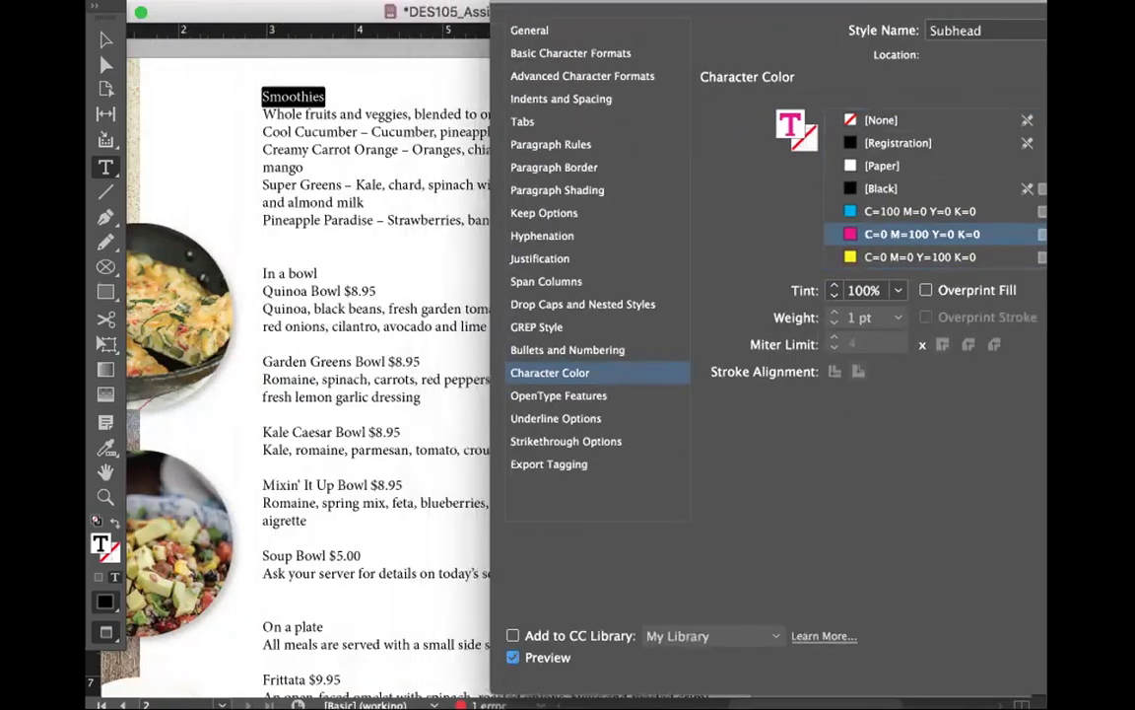
left_click_drag(749, 4, 495, 9)
left_click(1028, 668)
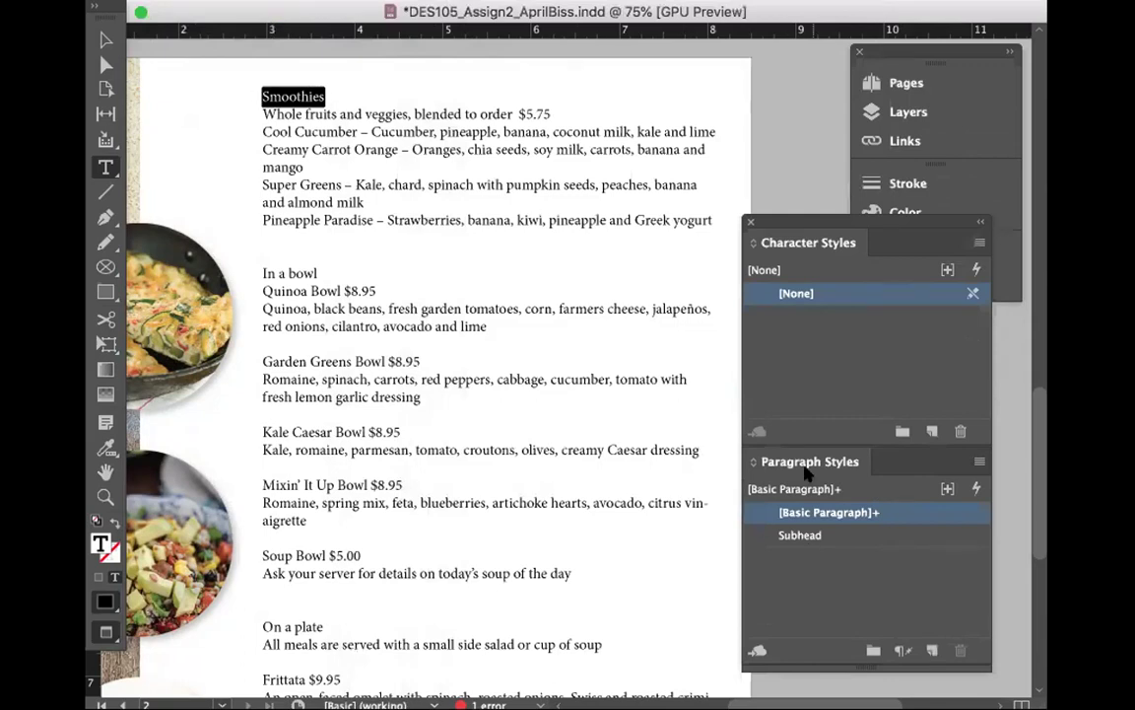
Step: Apply the Subhead paragraph style to the "Smoothies" and "In a bowl" headings
left_click(801, 535)
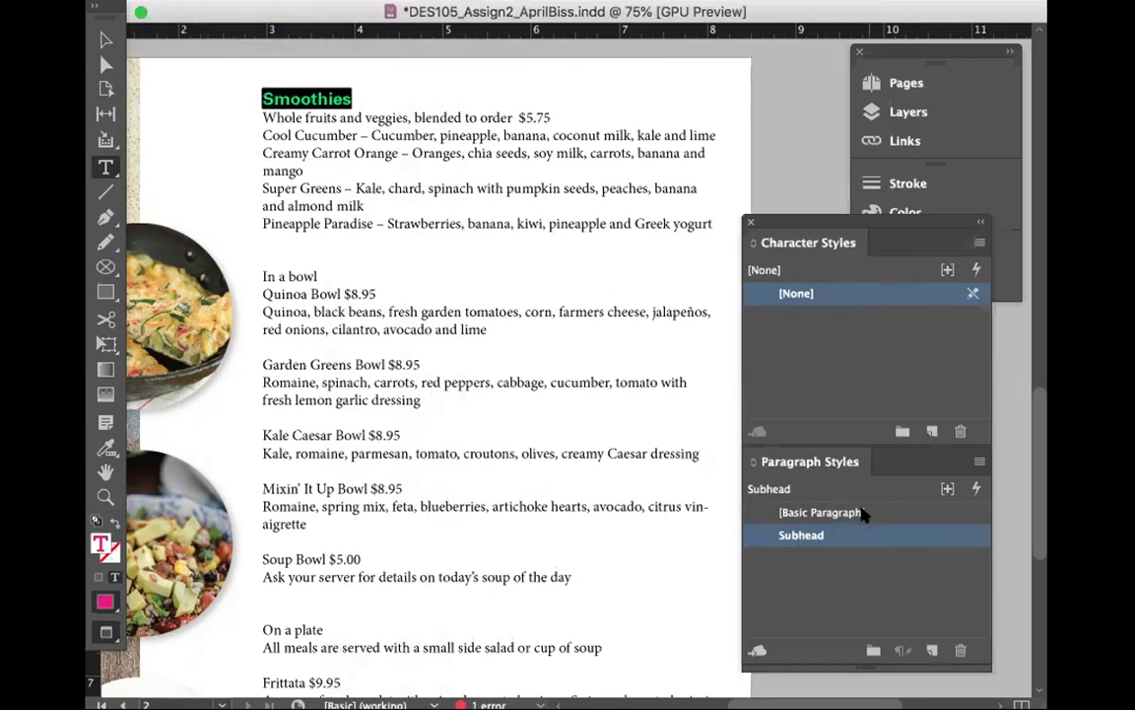
left_click(454, 188)
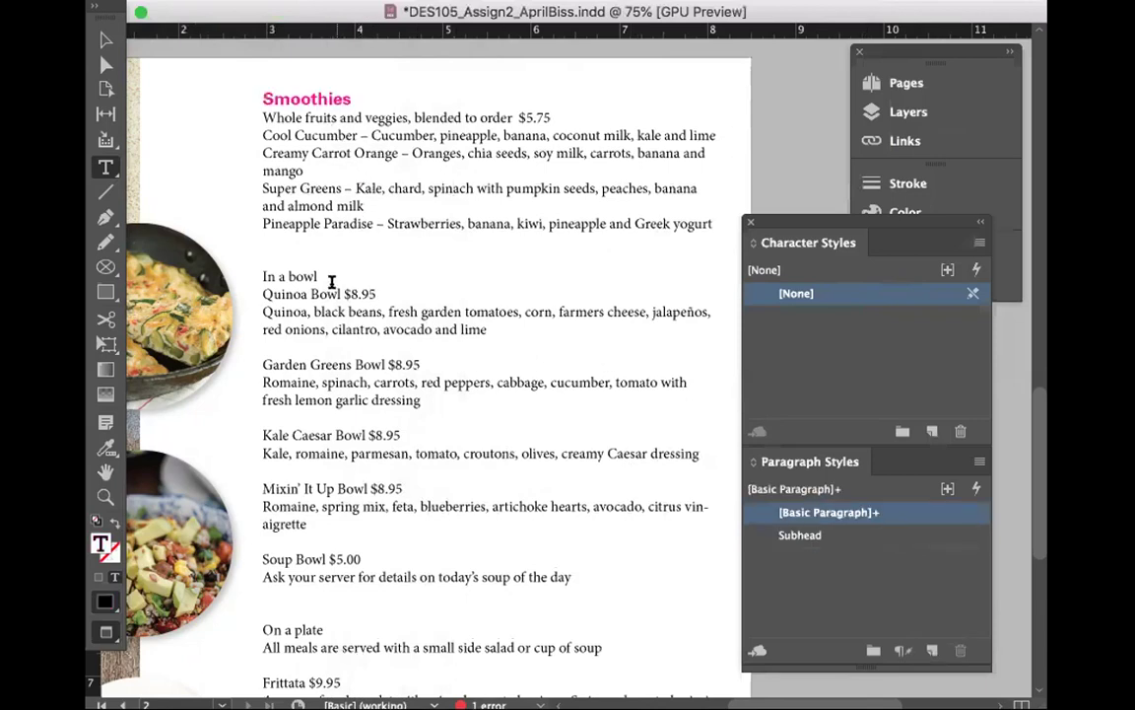
left_click_drag(321, 276, 244, 268)
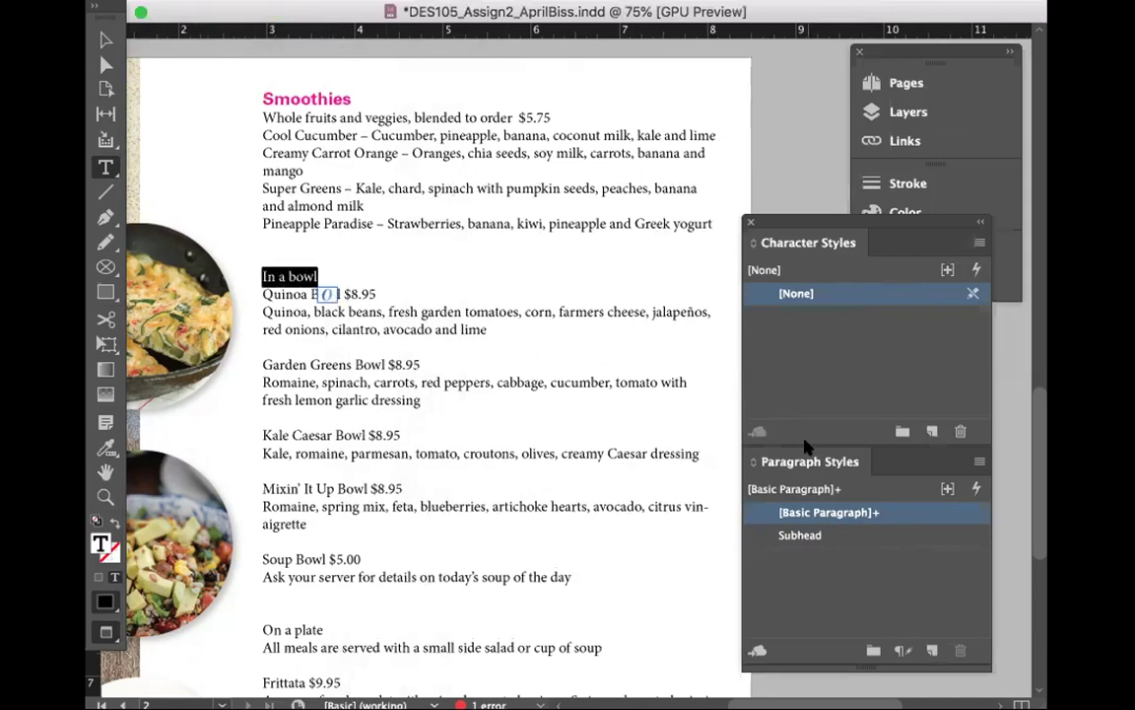
left_click(818, 534)
left_click(524, 401)
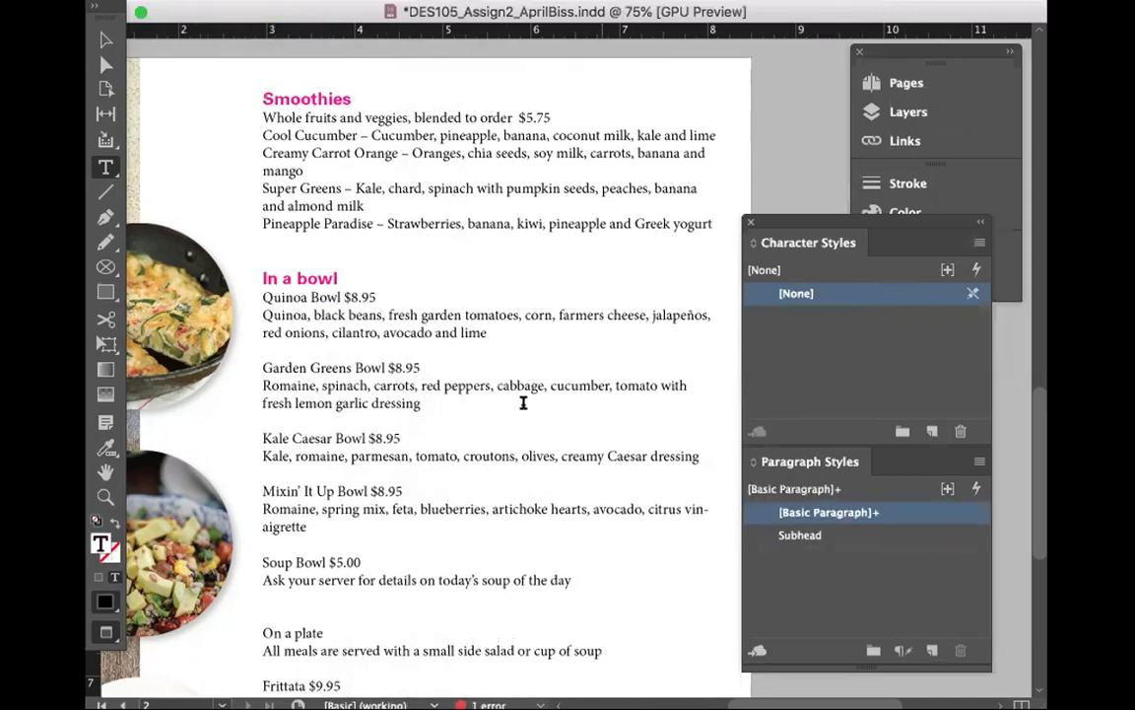
Step: Apply the Subhead paragraph style to the "On a plate" heading
key("Down")
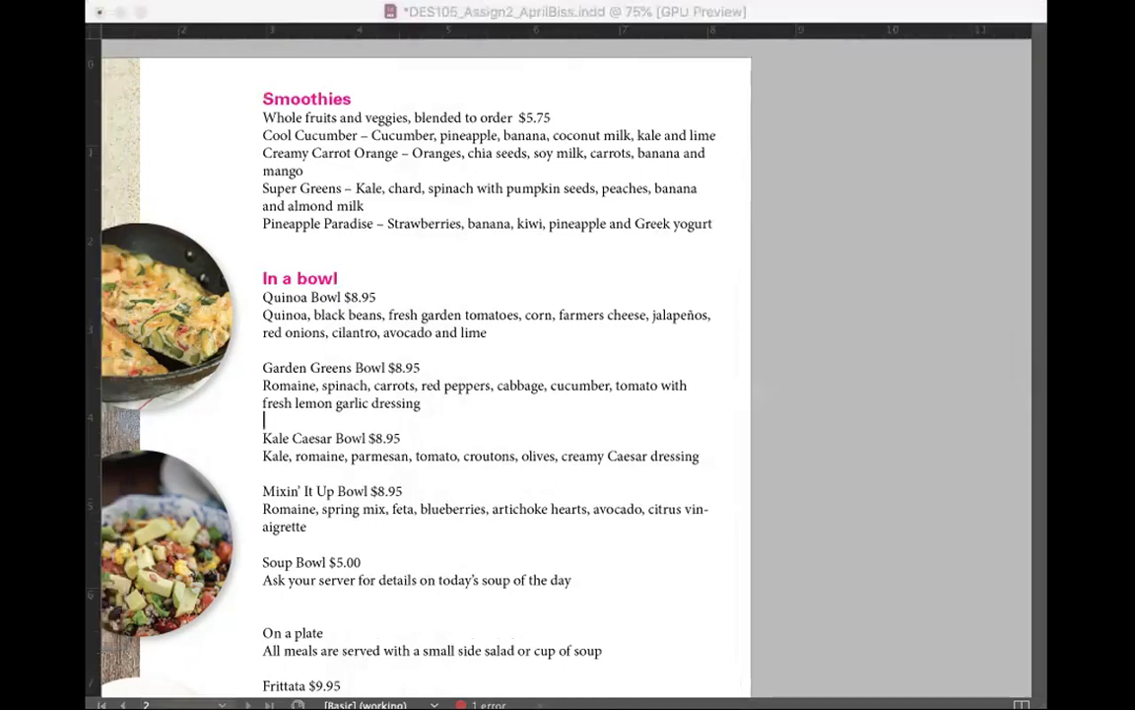
left_click(808, 312)
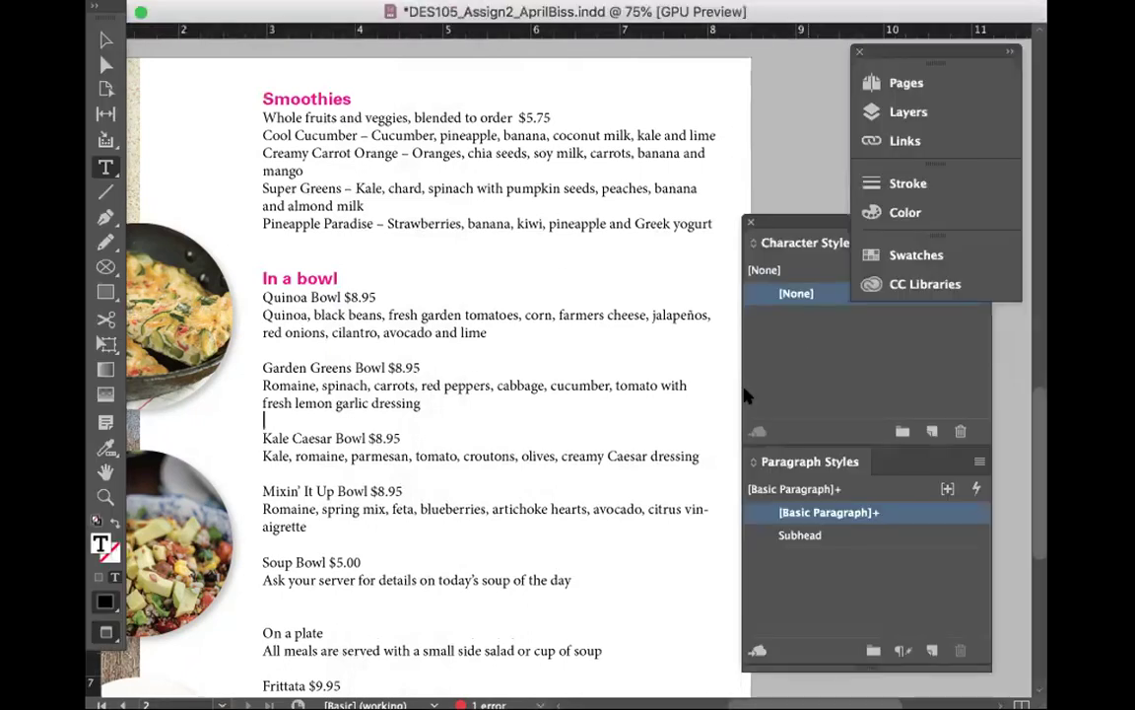
scroll(603, 469, "down", 5)
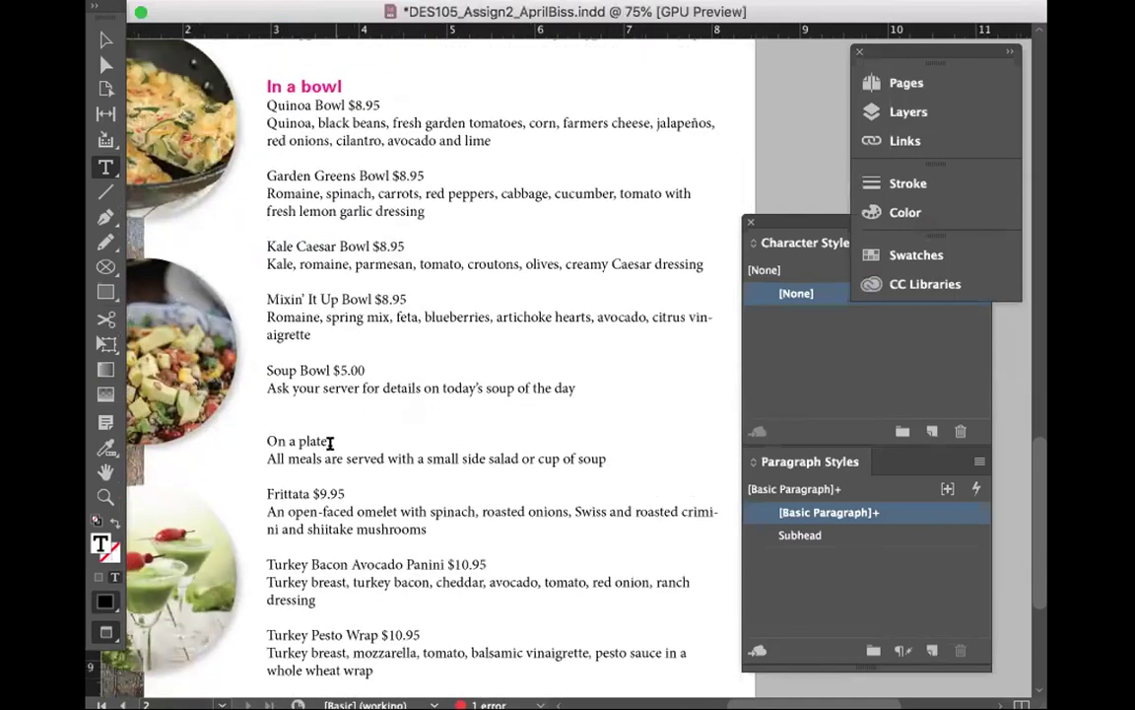
left_click_drag(328, 441, 259, 441)
left_click(800, 535)
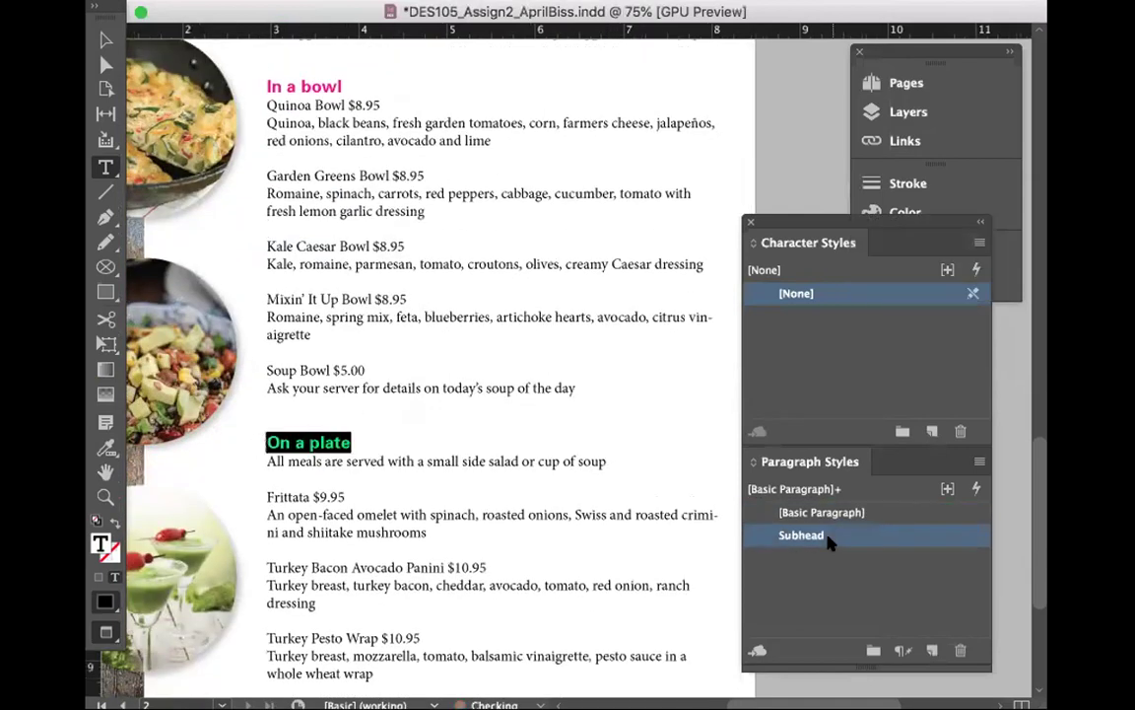
left_click(608, 430)
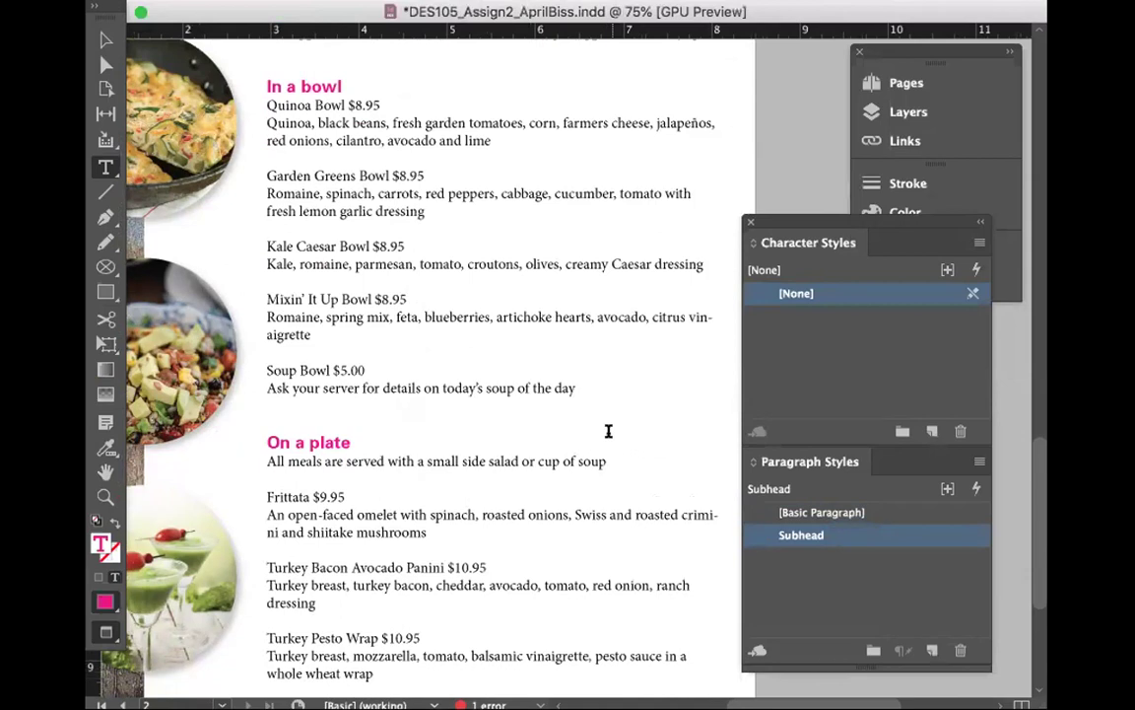
Step: Edit the Subhead paragraph style and set its font size to 12 pt
scroll(608, 439, "up", 2)
scroll(608, 442, "up", 5)
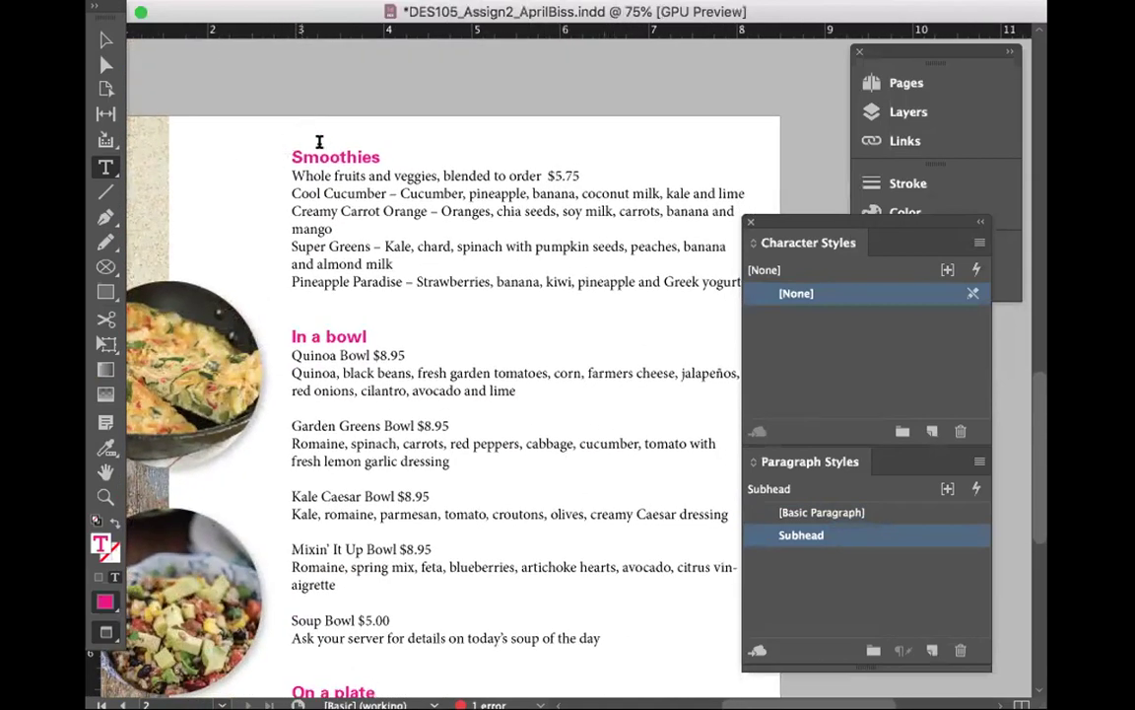
double_click(848, 537)
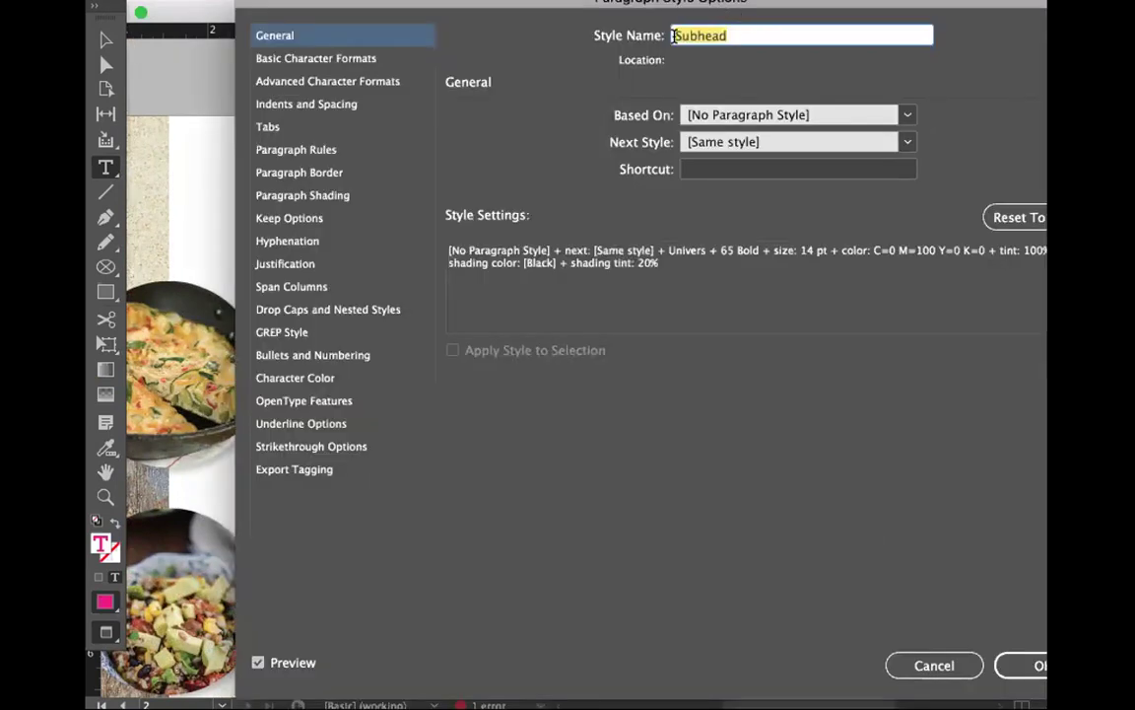
left_click(360, 59)
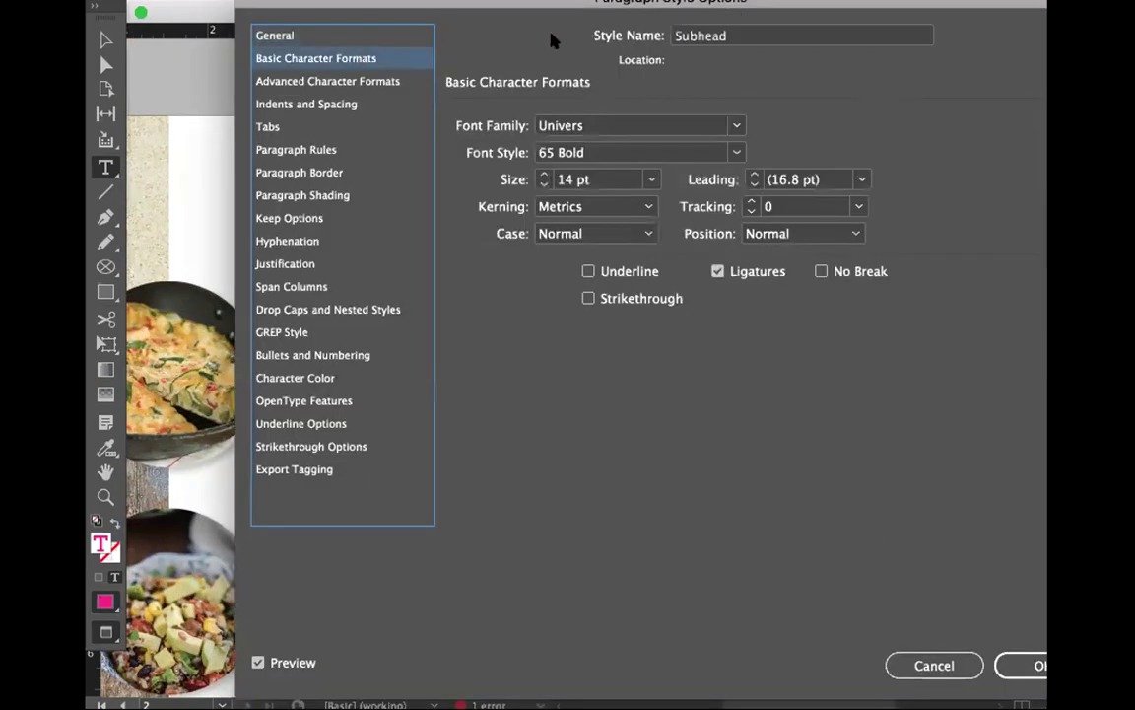
left_click(543, 184)
left_click(543, 184)
left_click(321, 83)
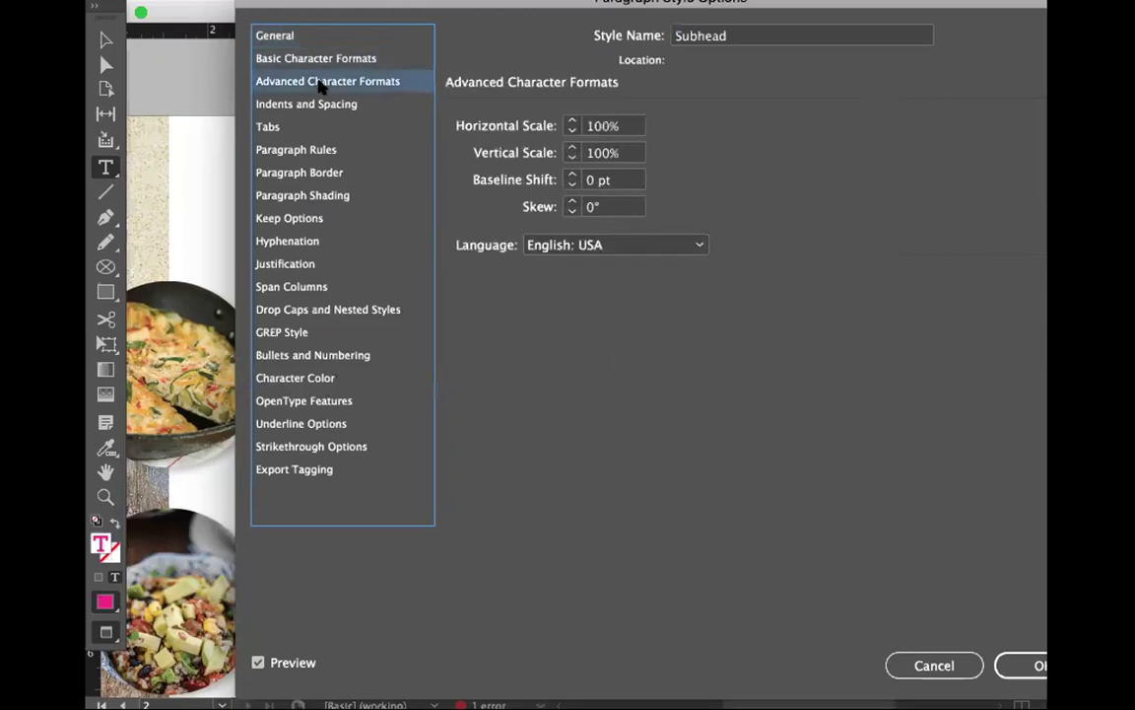
left_click(311, 109)
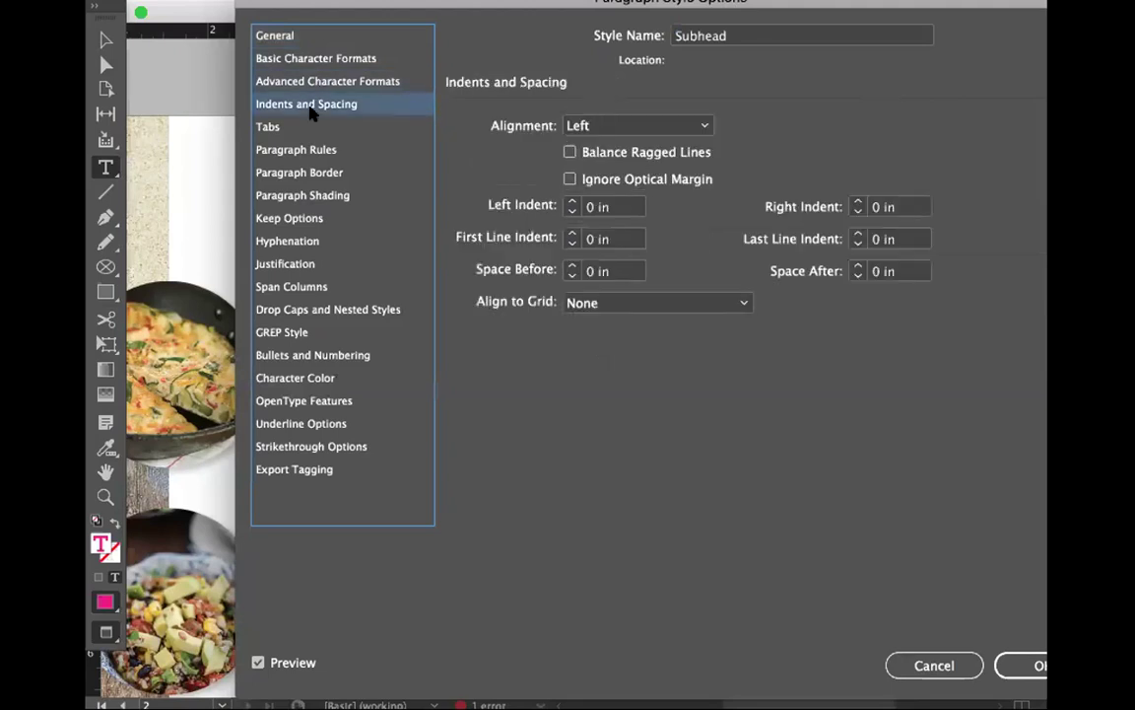
left_click(311, 125)
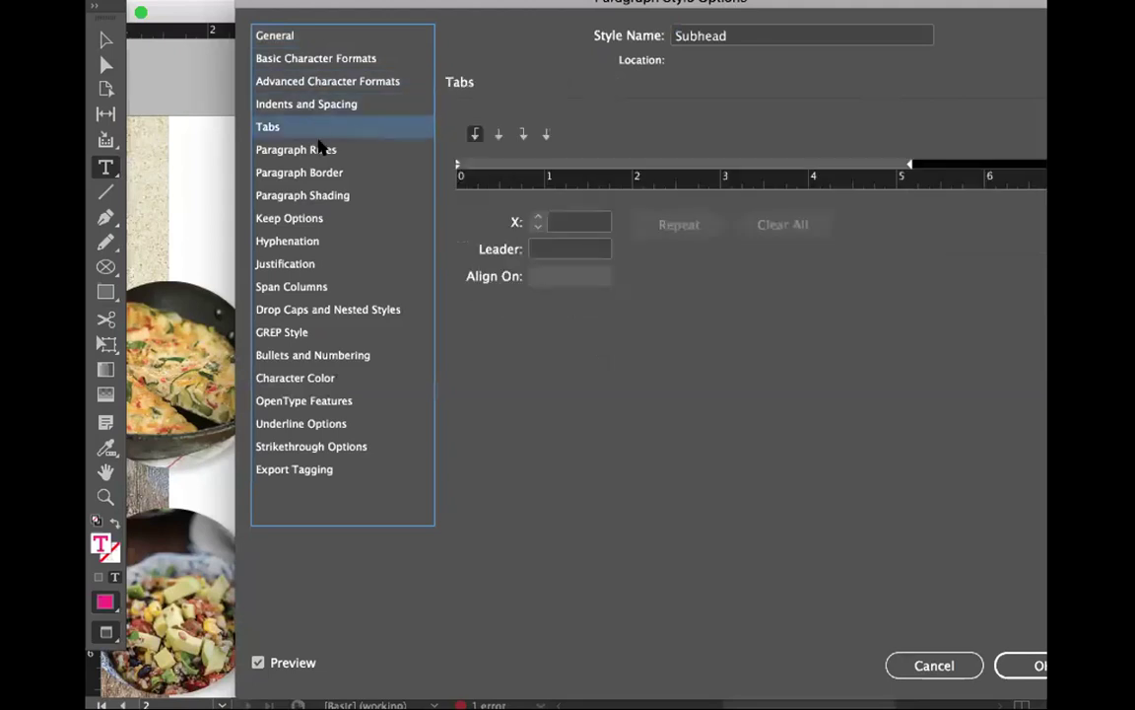
left_click(321, 148)
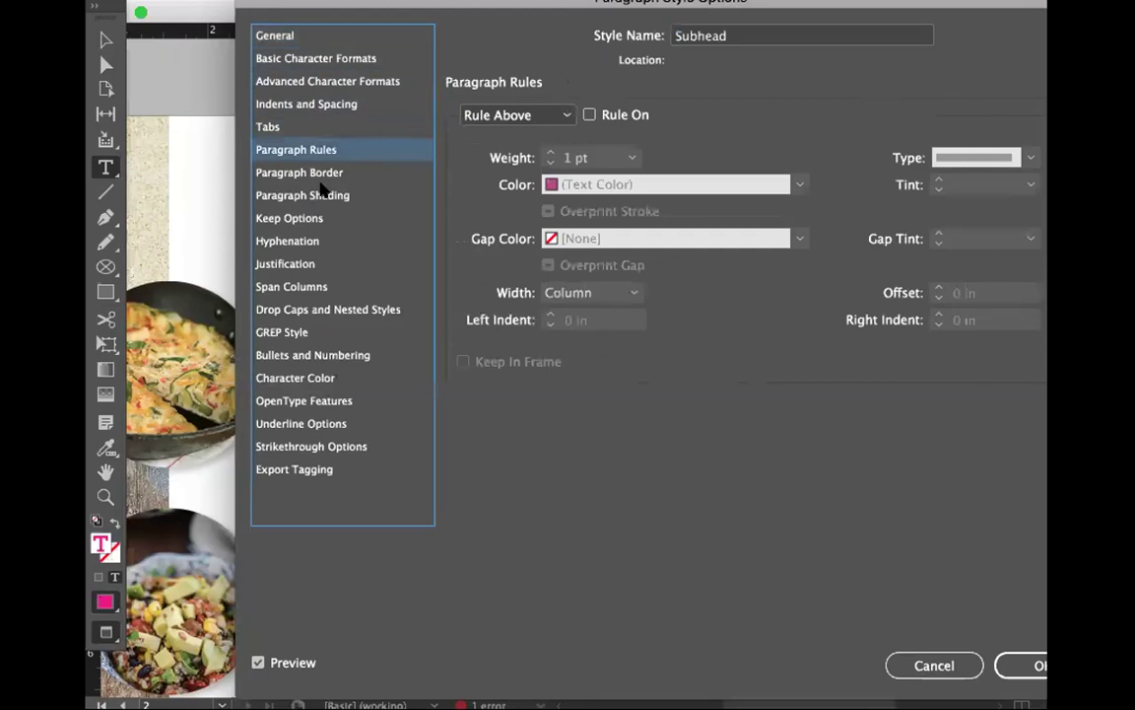
Step: Set the Subhead style's case to All Caps, accept the style options and save the document
left_click(319, 59)
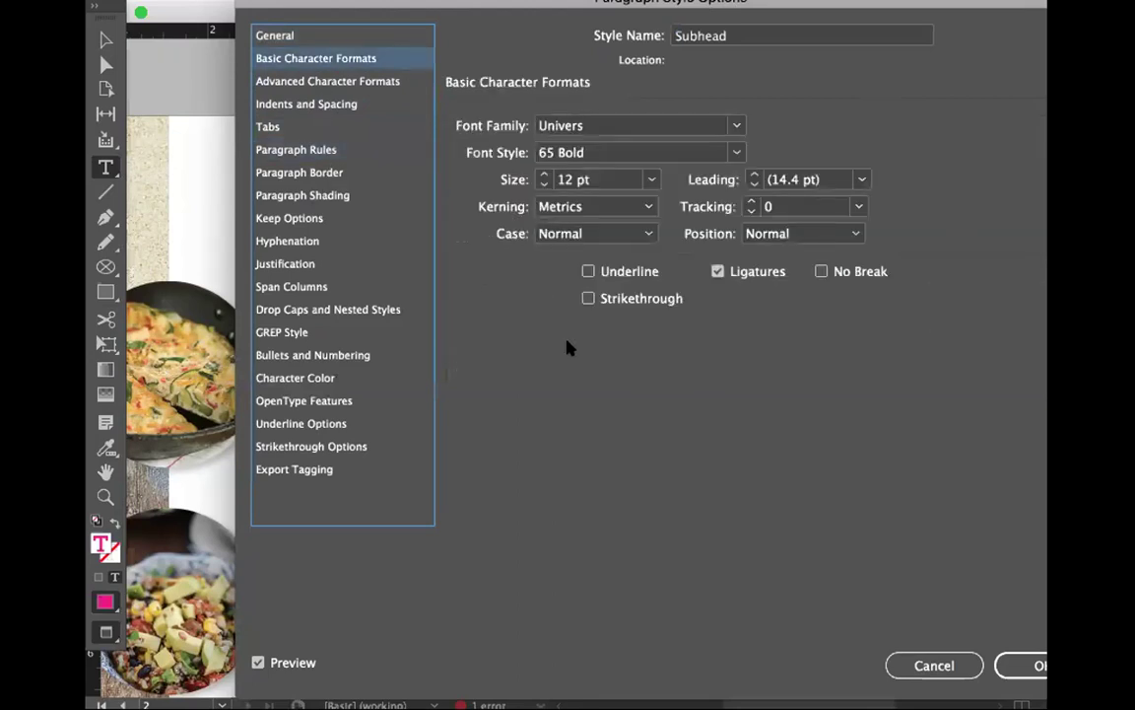
left_click(581, 234)
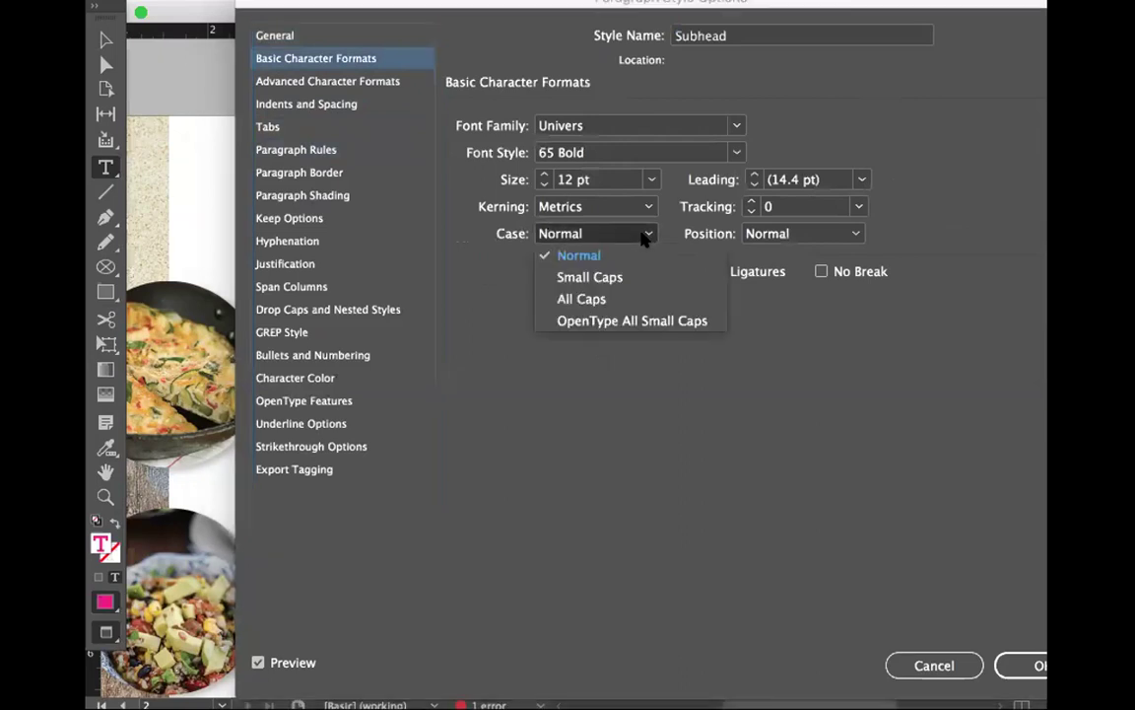
left_click(580, 299)
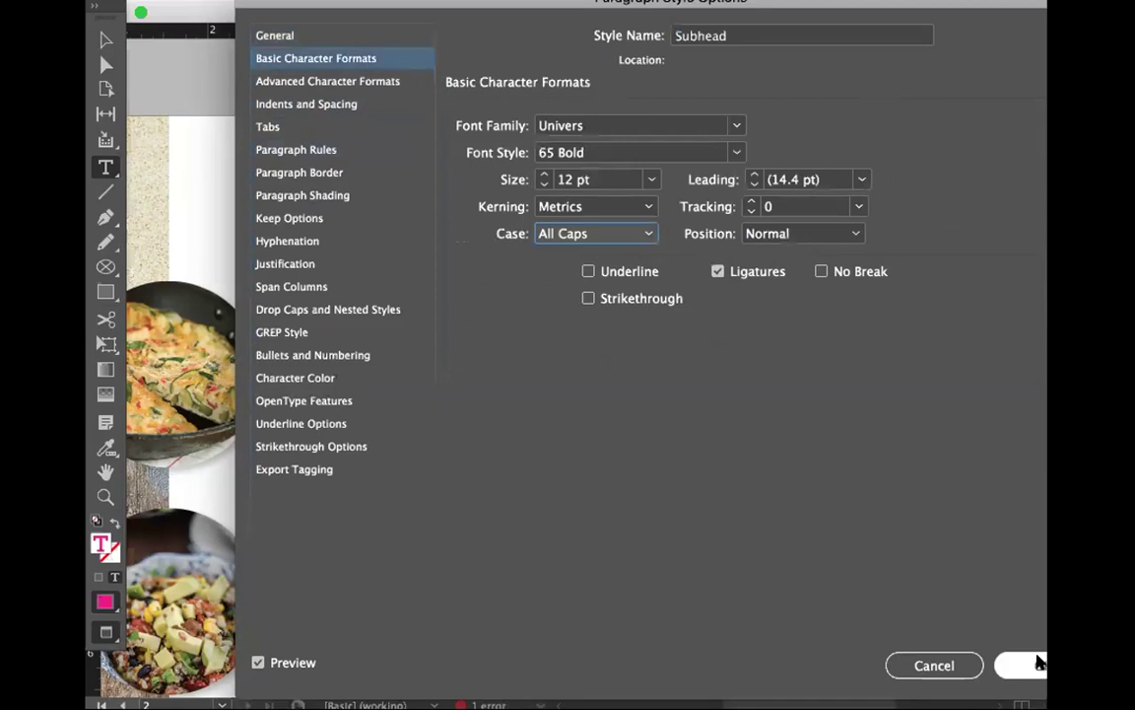
left_click(1035, 665)
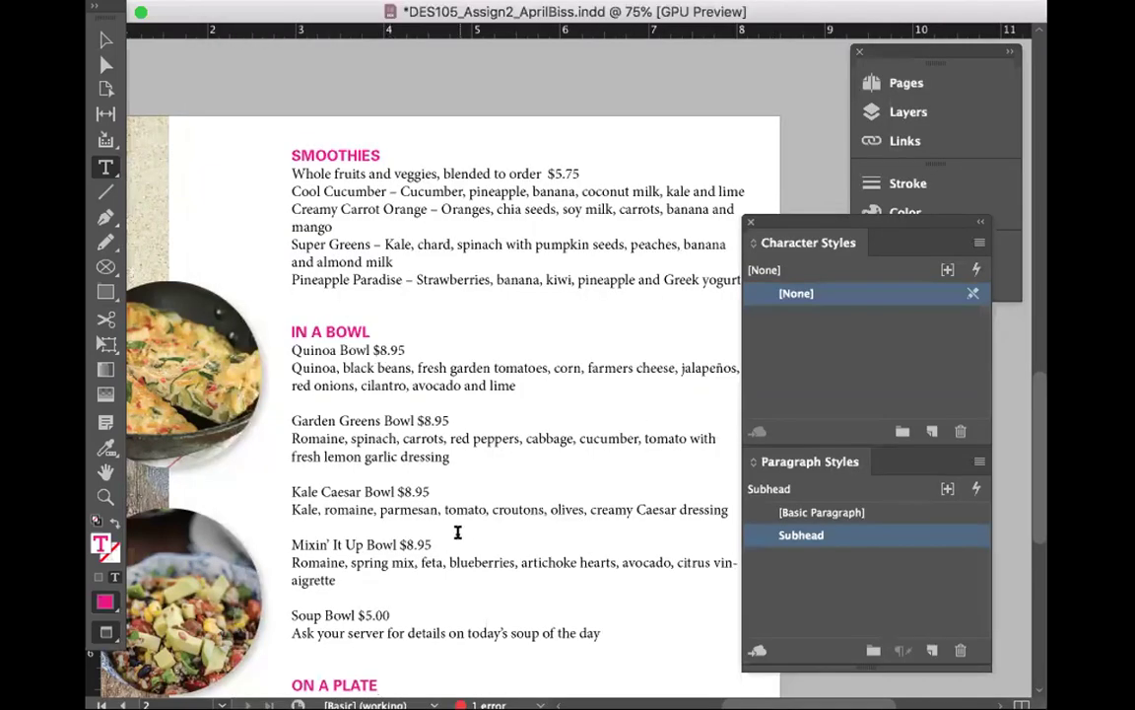
scroll(458, 532, "down", 3)
scroll(457, 532, "up", 2)
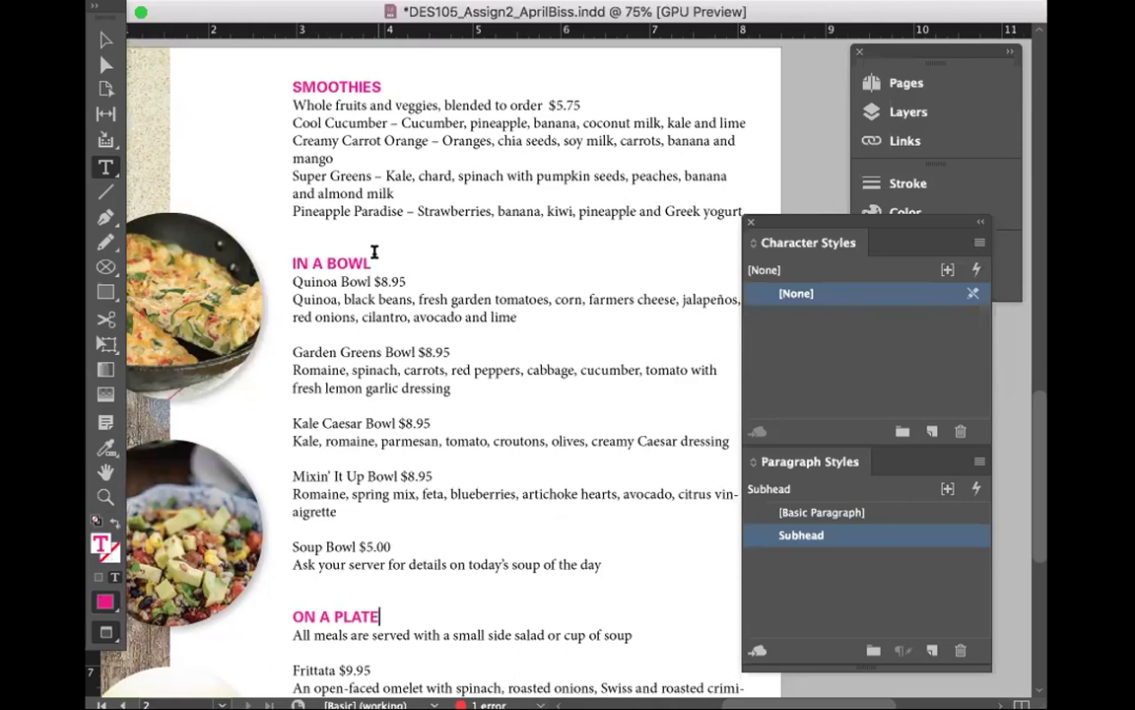
key("super+s")
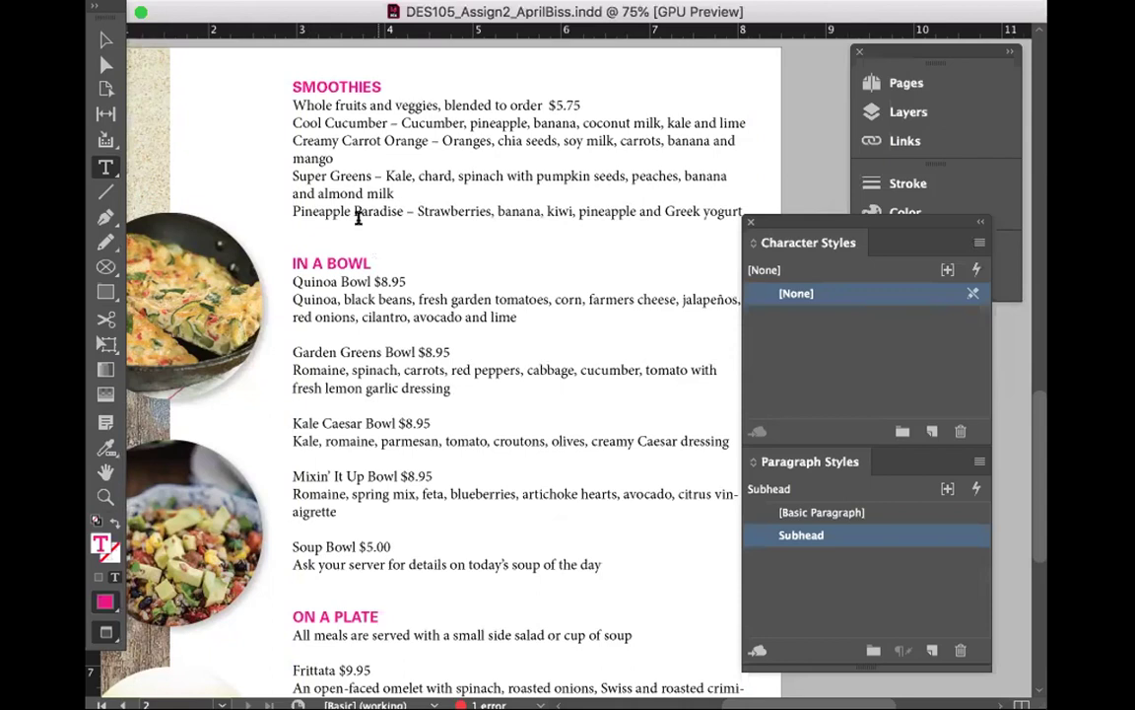
left_click_drag(382, 86, 530, 401)
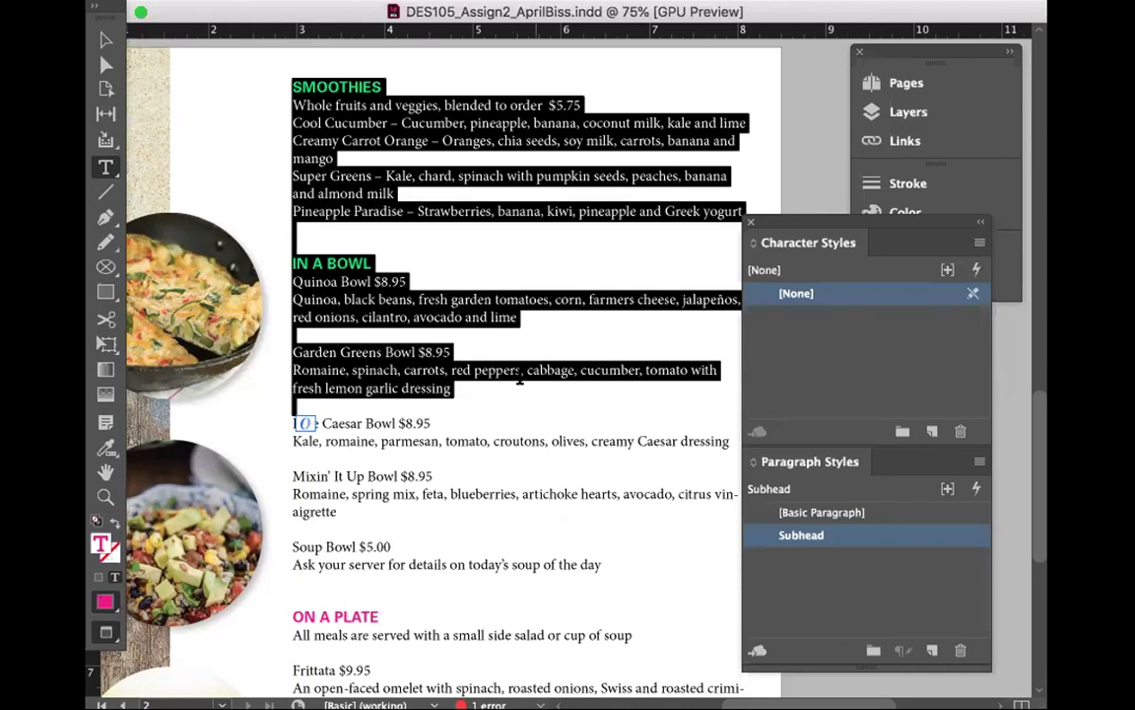
left_click(431, 281)
left_click(289, 101)
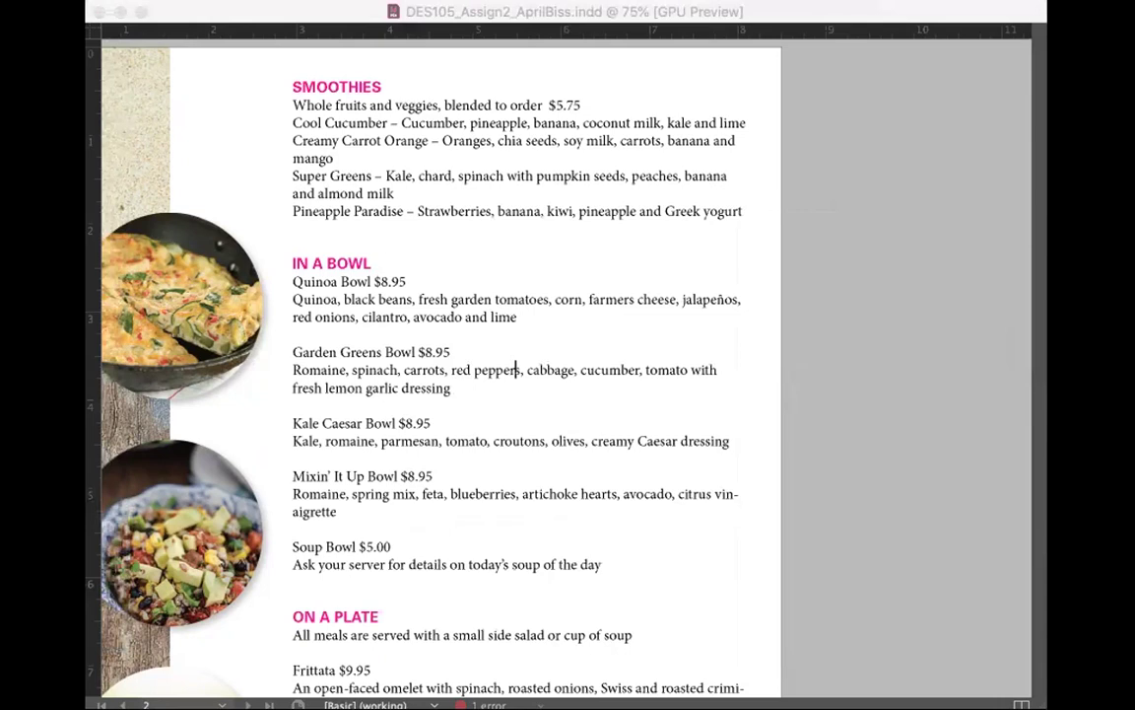
left_click(516, 98)
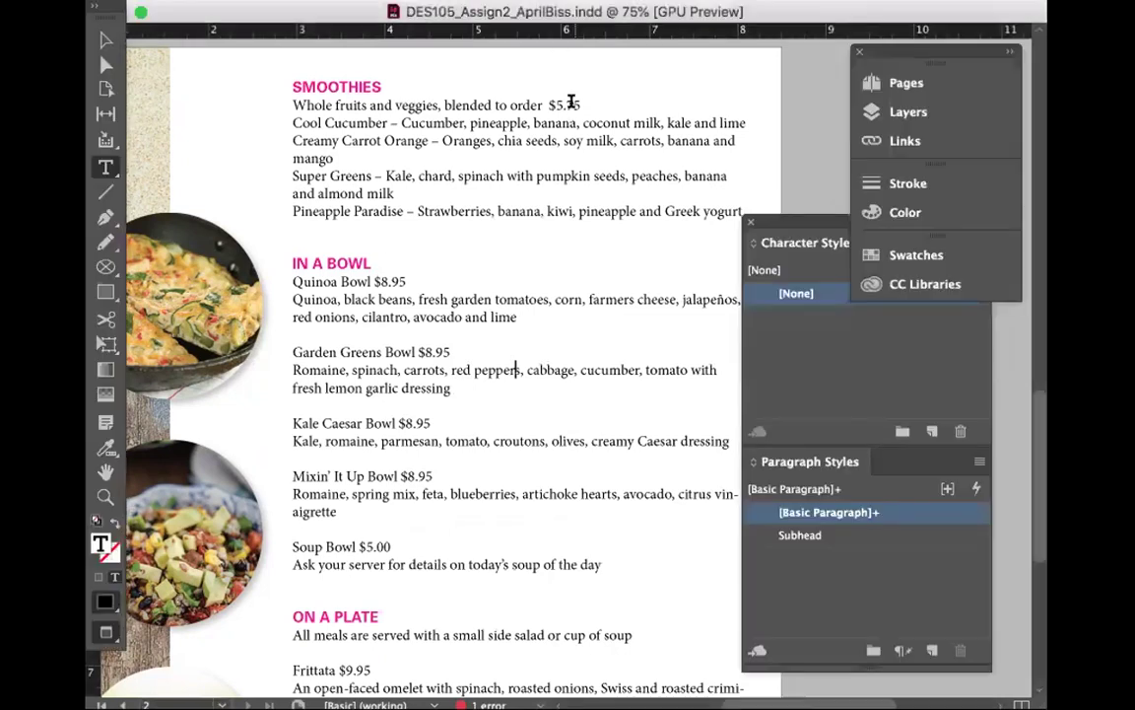
left_click_drag(289, 121, 766, 220)
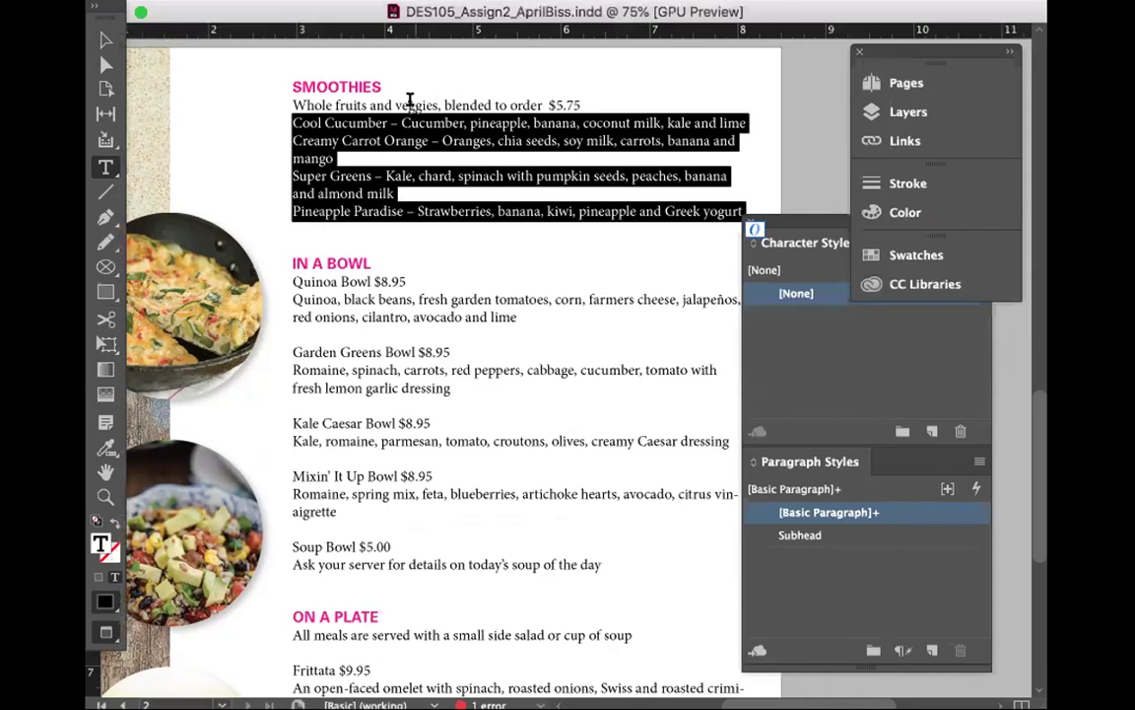
left_click(292, 103)
left_click_drag(292, 103, 584, 106)
left_click_drag(288, 276, 407, 283)
left_click_drag(293, 351, 449, 347)
left_click_drag(291, 423, 439, 415)
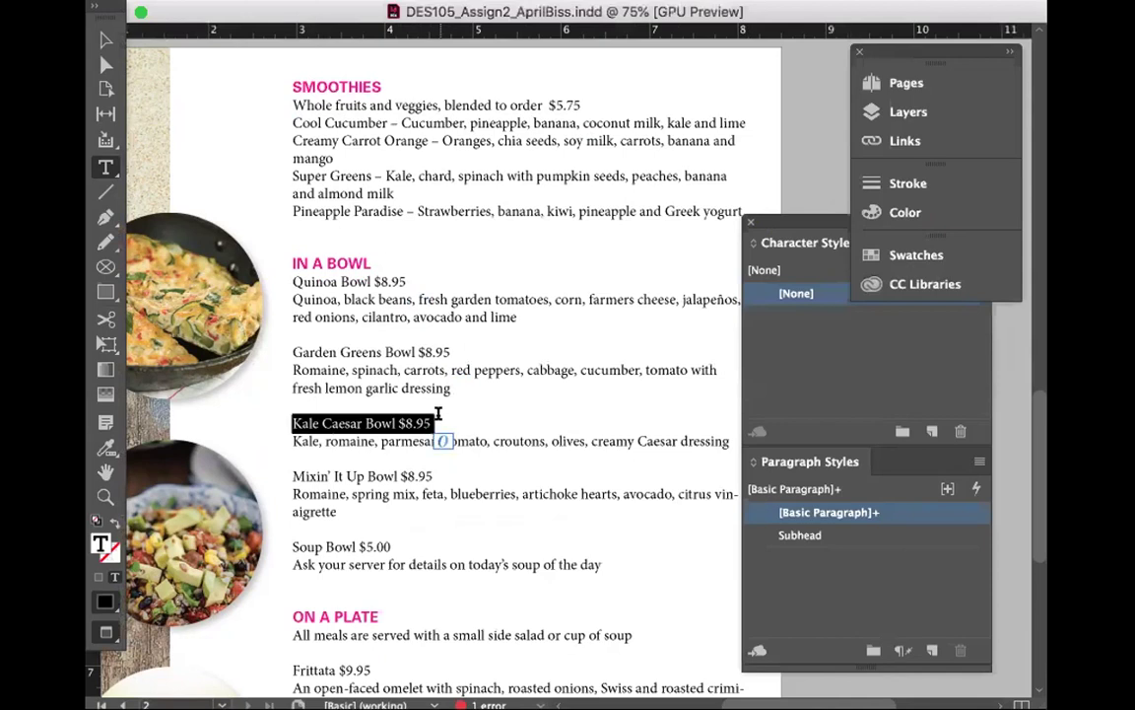
Step: Create a new paragraph style from the line "Whole fruits and veggies, blended to order $5.75" under the Smoothies heading
left_click_drag(292, 104, 441, 104)
left_click_drag(606, 108, 598, 103)
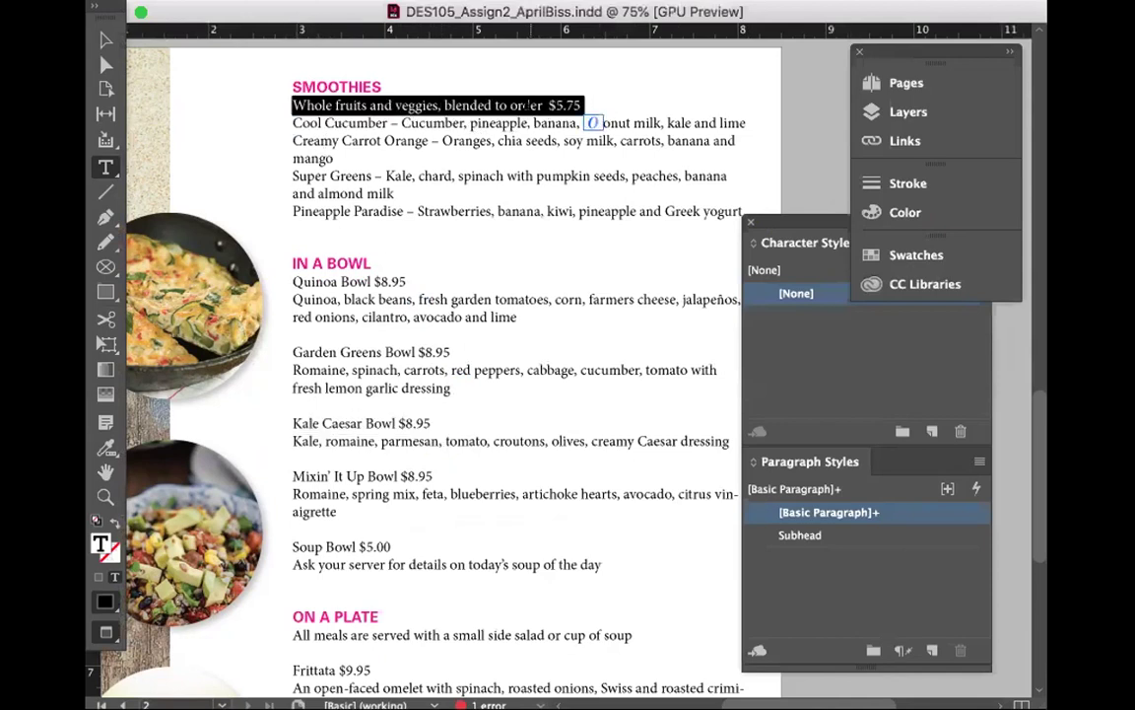
left_click(457, 107)
left_click_drag(292, 104, 577, 100)
left_click(930, 652)
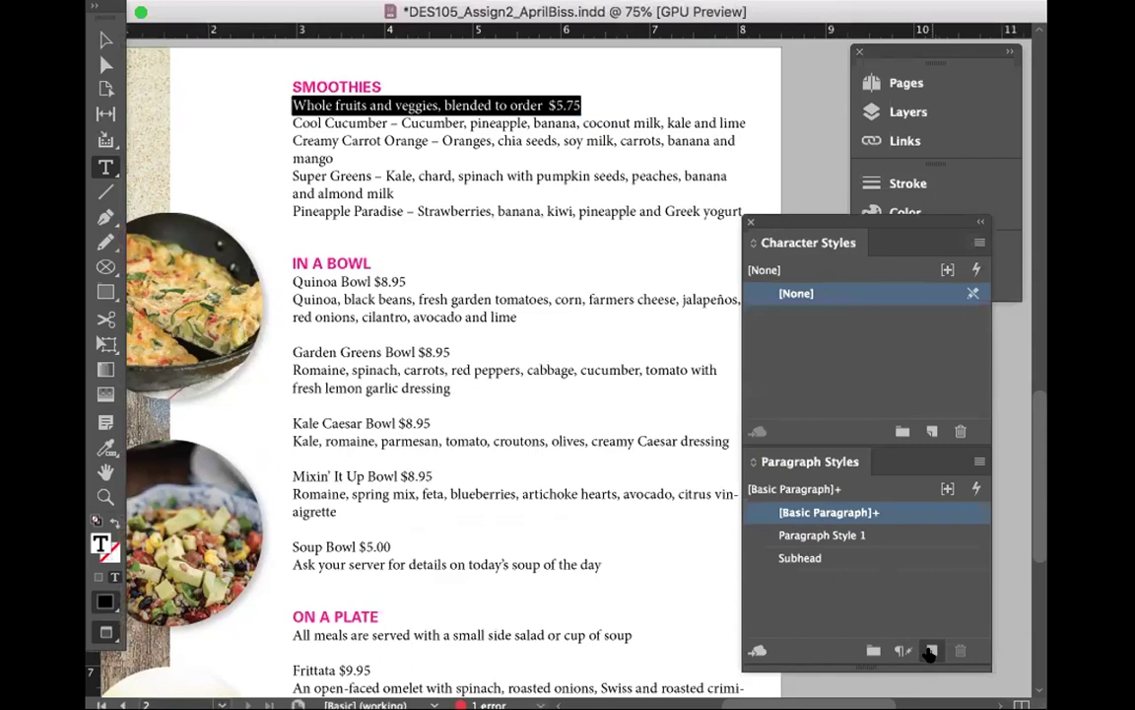
Step: Close the options of Paragraph Style 1 without changes and delete that style, replacing it with [Basic Paragraph]
double_click(884, 534)
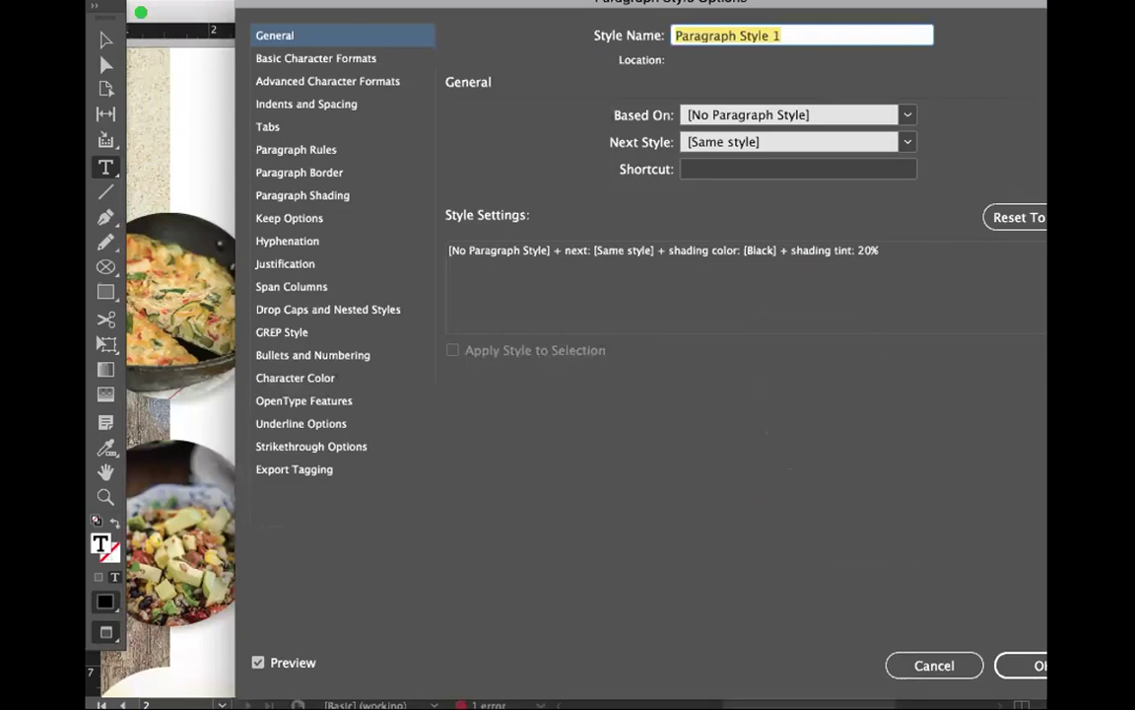
left_click(934, 665)
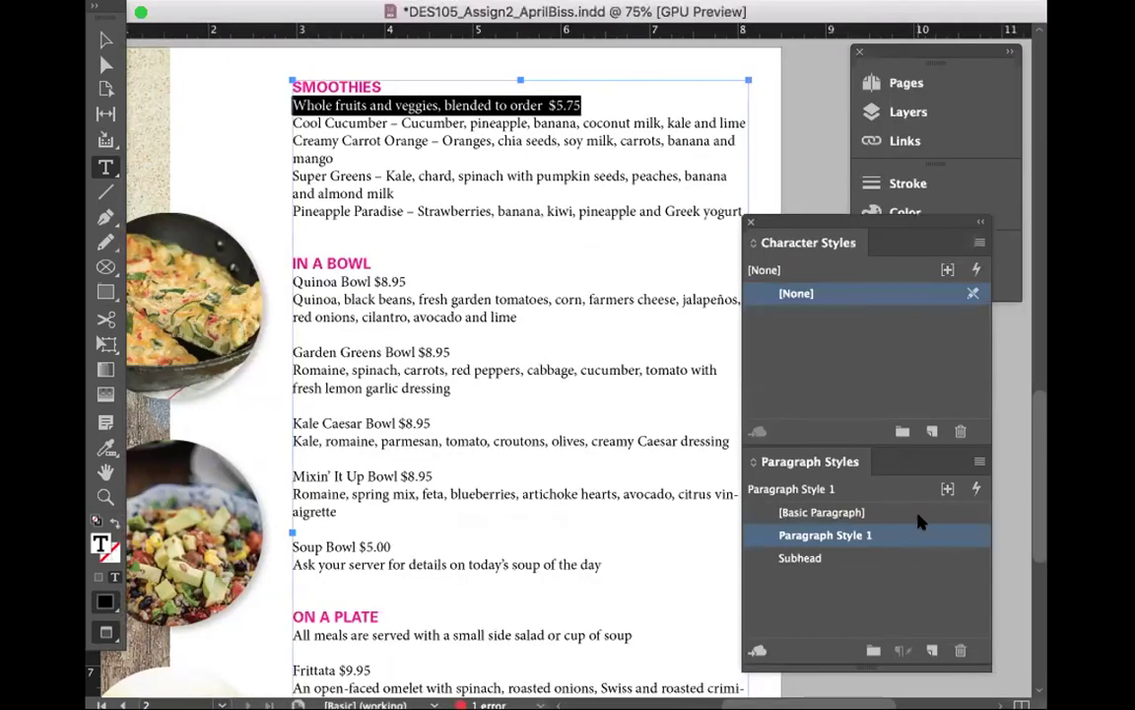
left_click(960, 650)
left_click(845, 331)
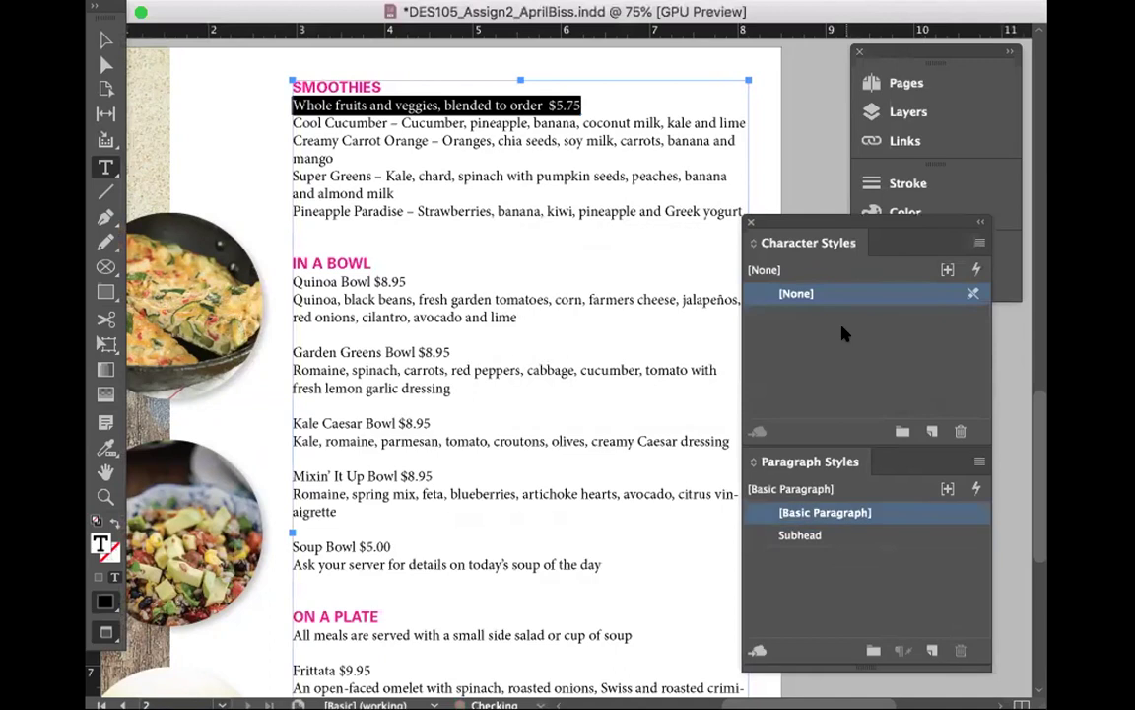
left_click(927, 649)
double_click(839, 537)
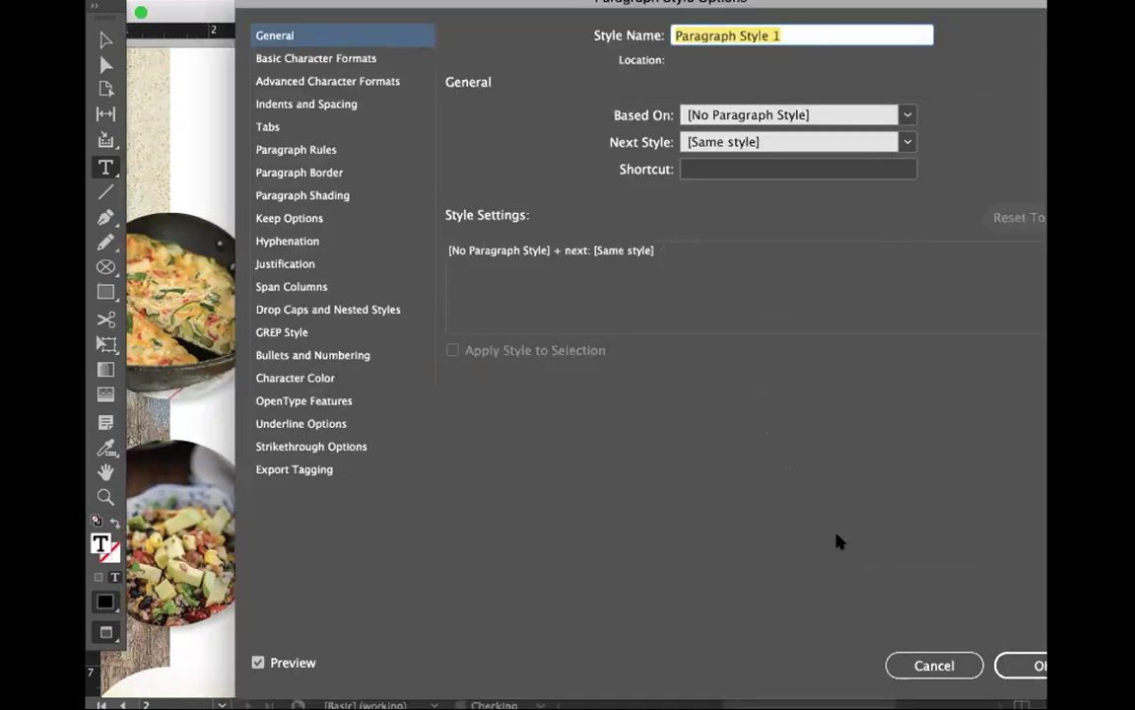
left_click(921, 665)
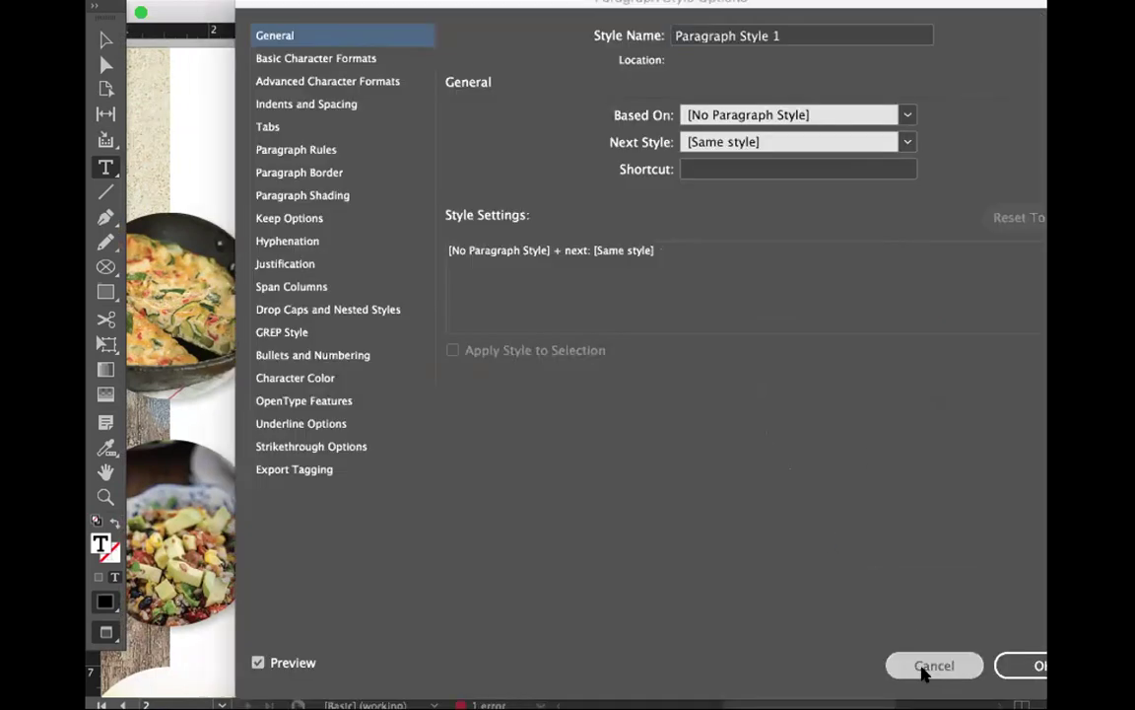
left_click(961, 650)
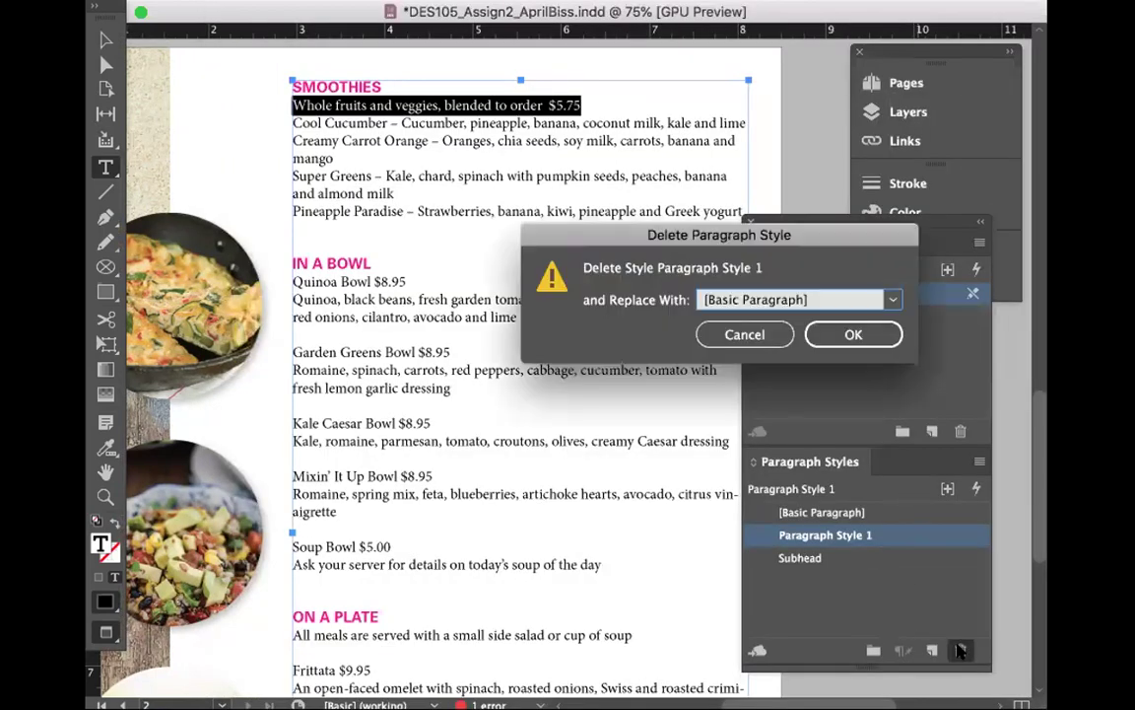
left_click(823, 332)
Step: Start a new paragraph style for the selected Smoothies line and name it "Menu Item Price Point"
left_click(973, 461)
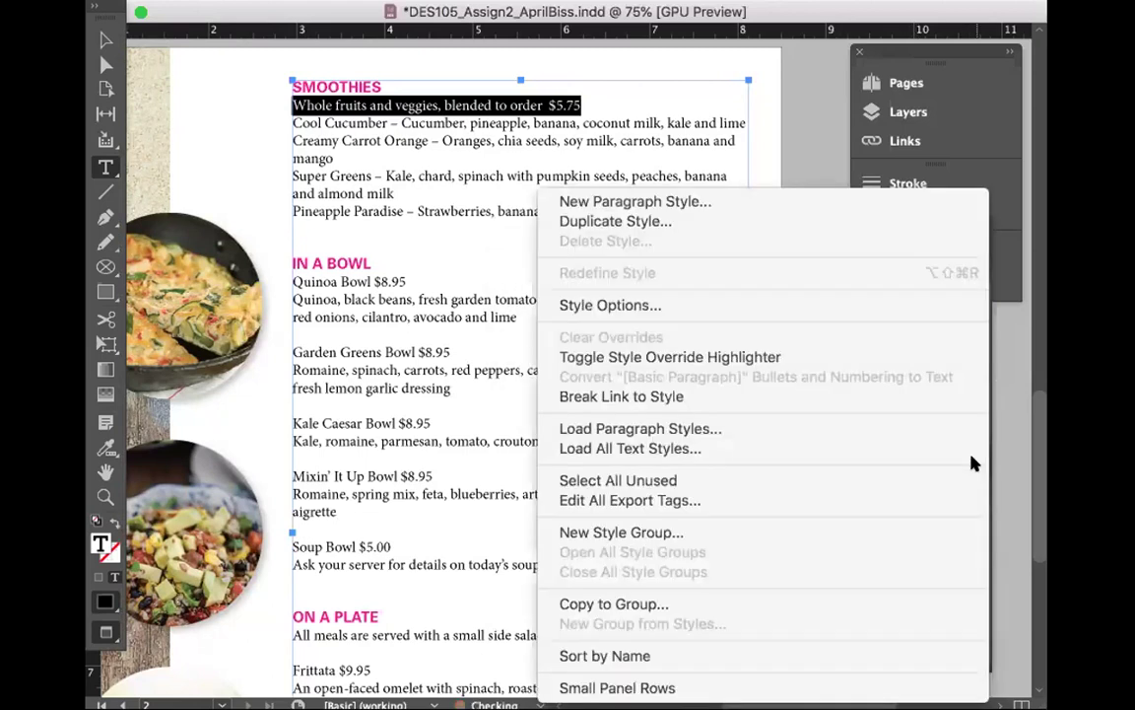
left_click(704, 205)
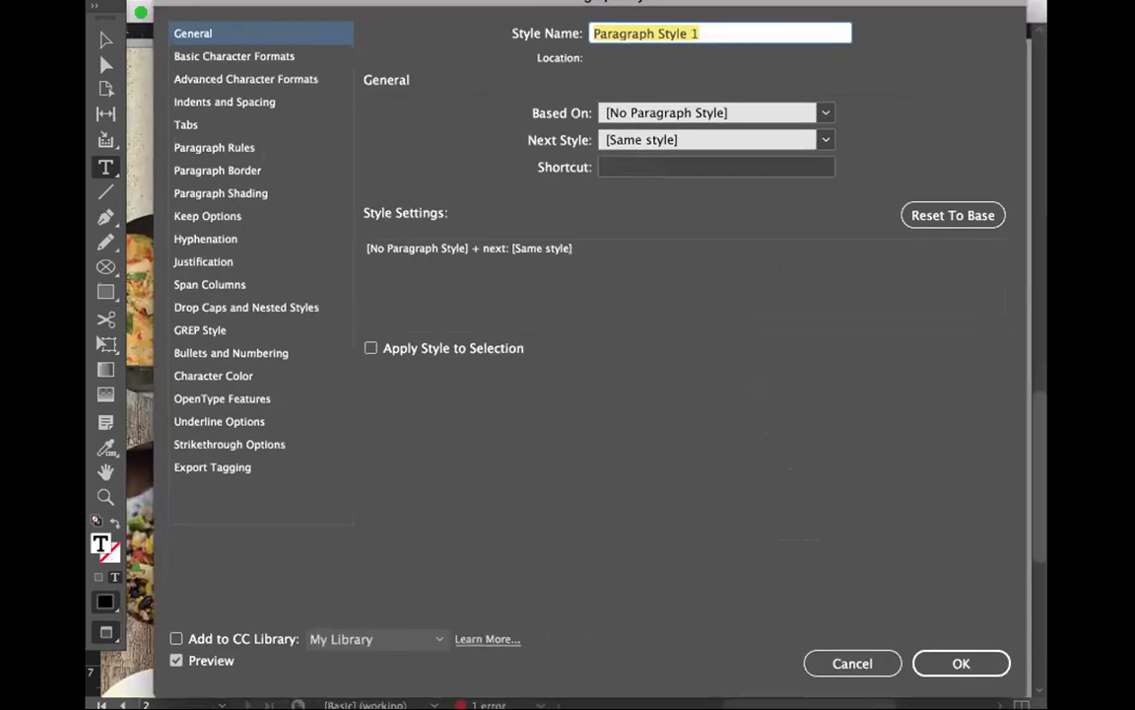
key("BackSpace")
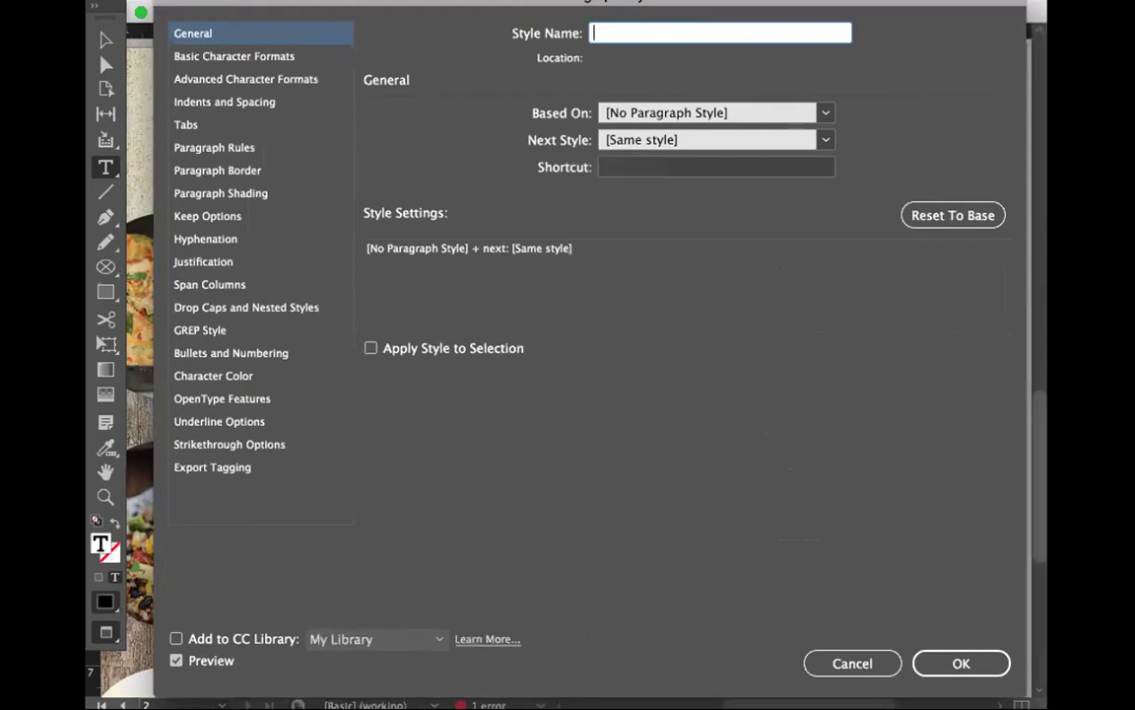
type("Menu Item Priee Point")
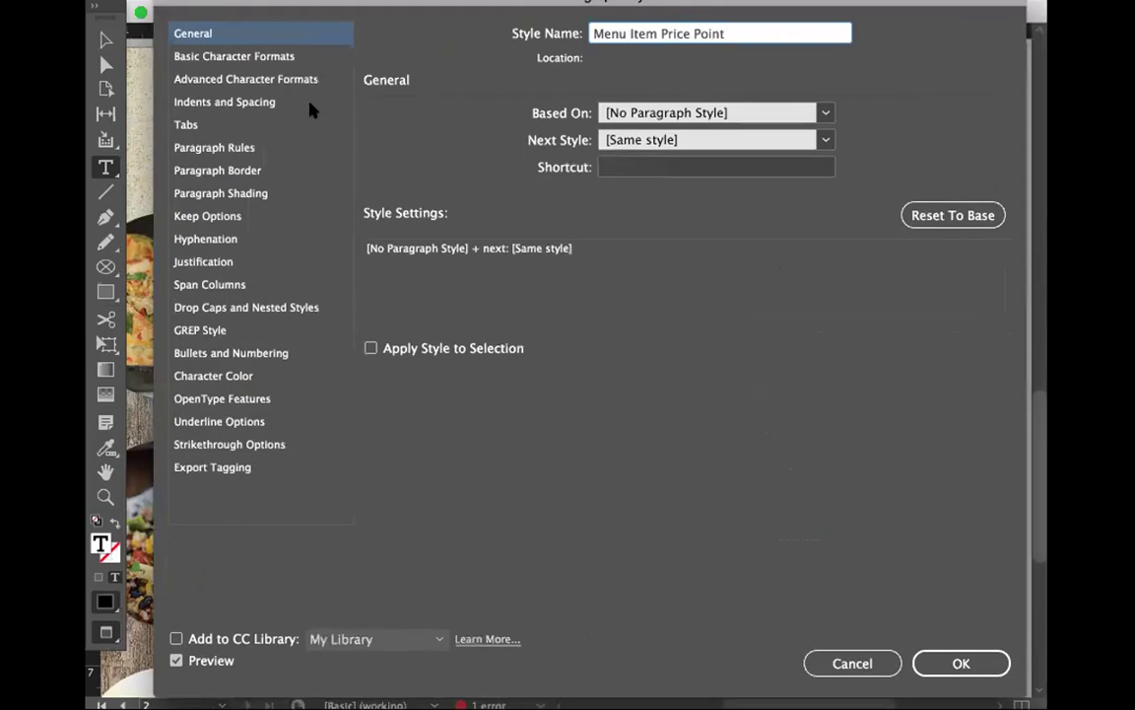
Step: Set the Menu Item Price Point style's font to Univers 55 Roman and lower its size by two increments
left_click_drag(592, 4, 641, 14)
left_click(286, 95)
left_click(308, 77)
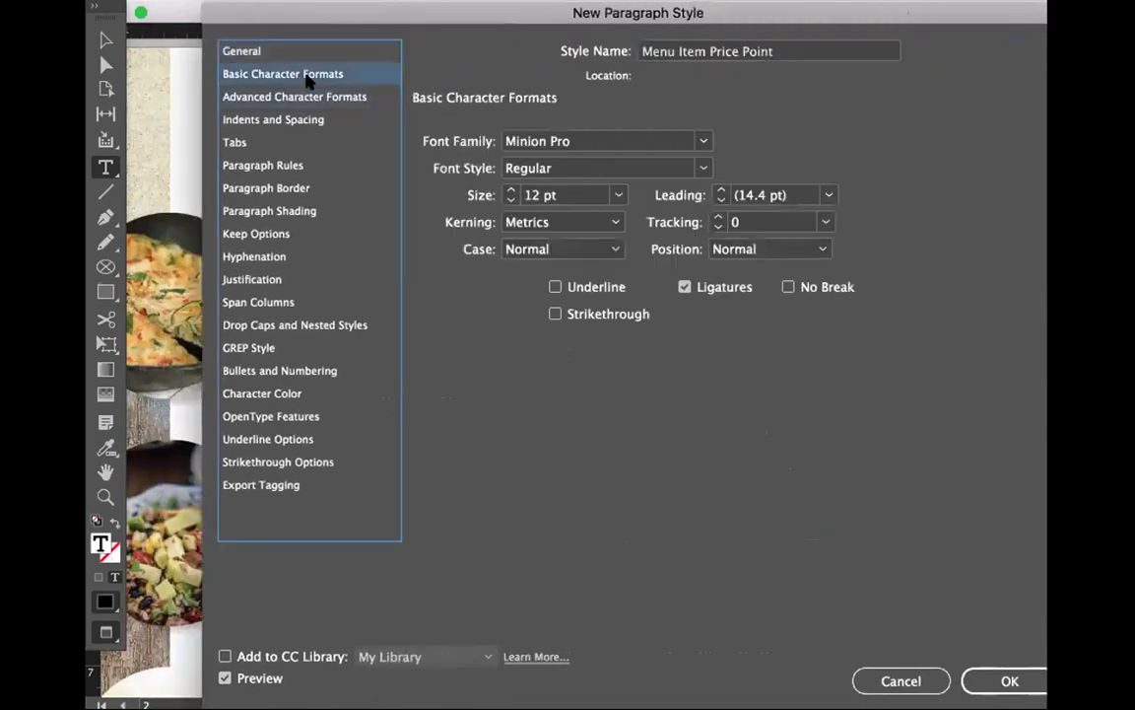
left_click(611, 140)
triple_click(611, 140)
type("Univers")
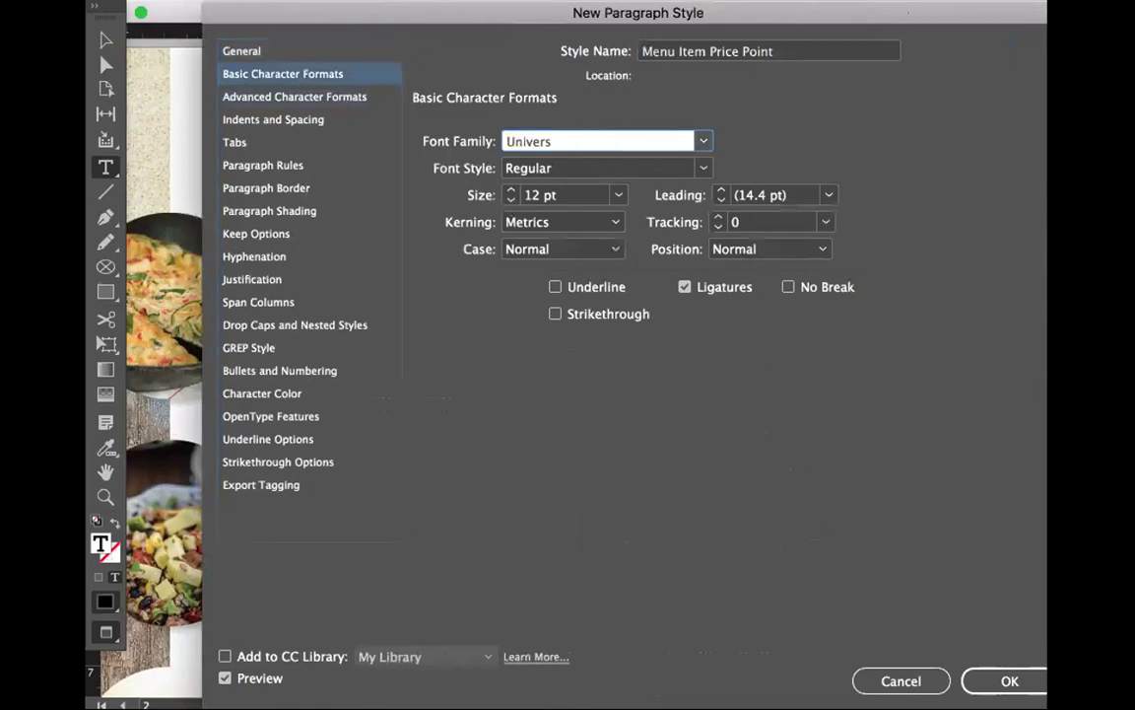
left_click(703, 168)
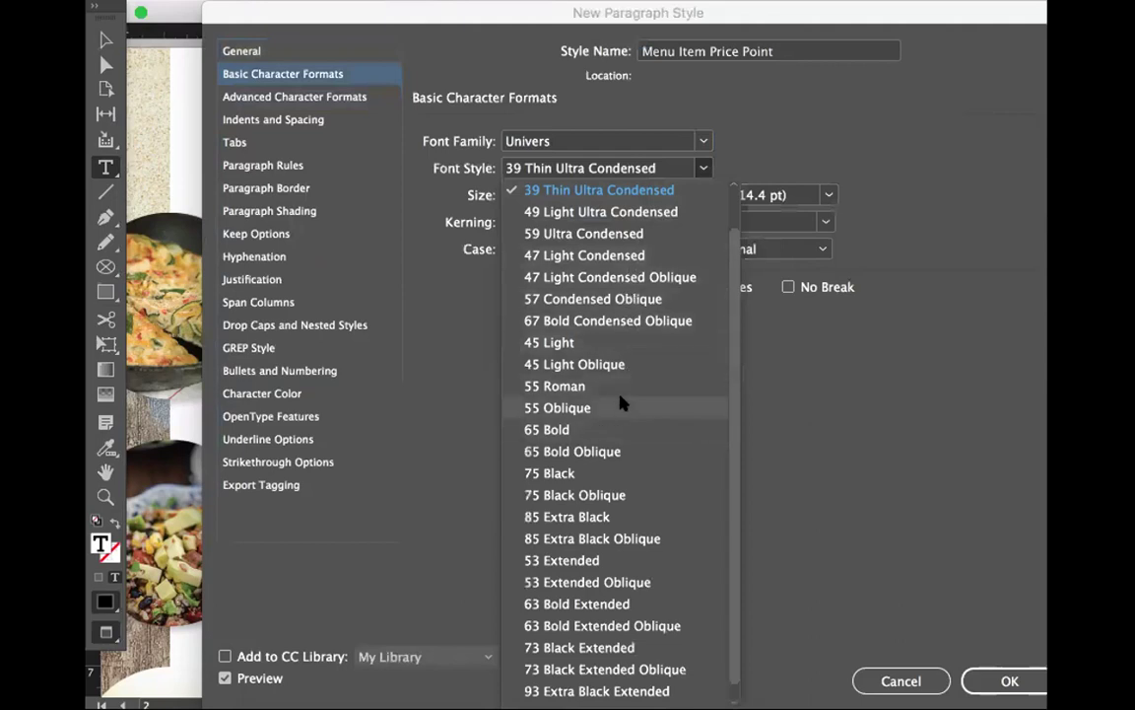
left_click(589, 383)
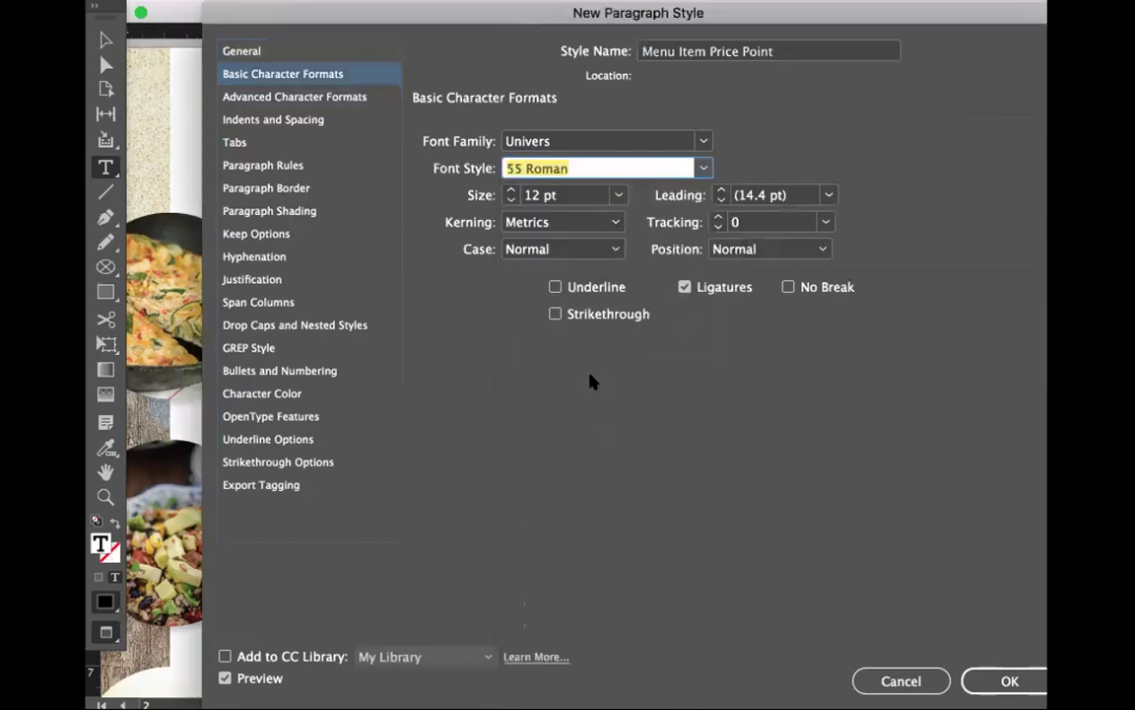
left_click(510, 198)
left_click(511, 198)
Step: Open the Character Color settings of the Menu Item Price Point style and look through the available swatches
left_click(277, 396)
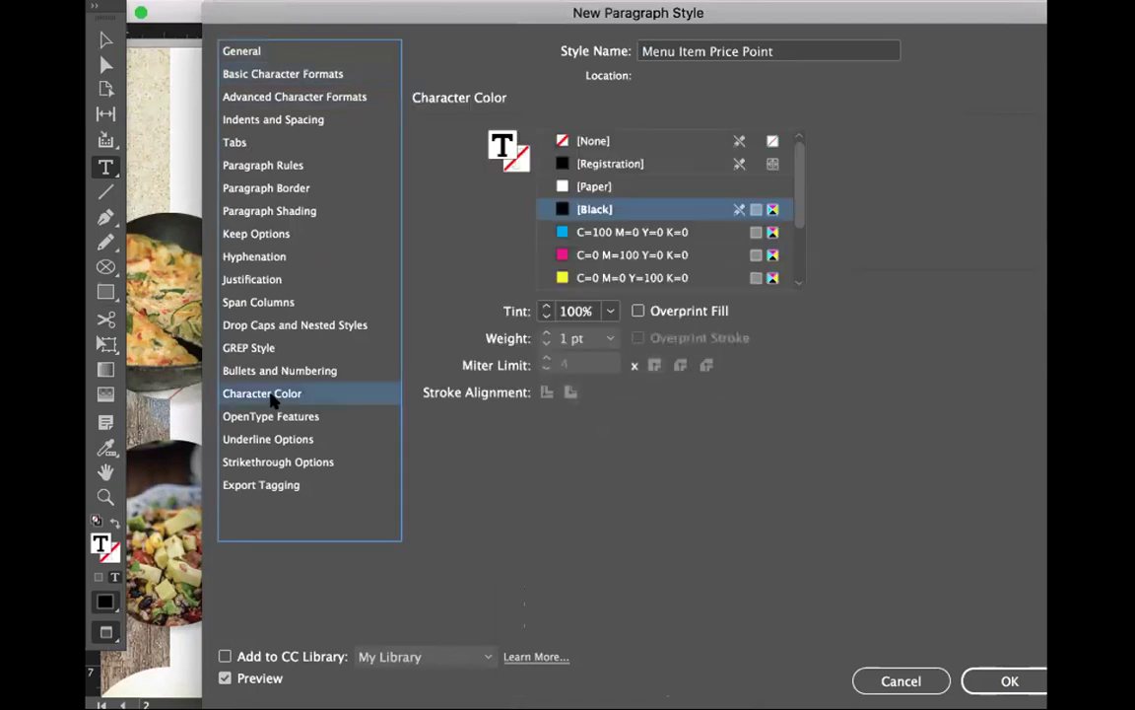
scroll(622, 245, "down", 3)
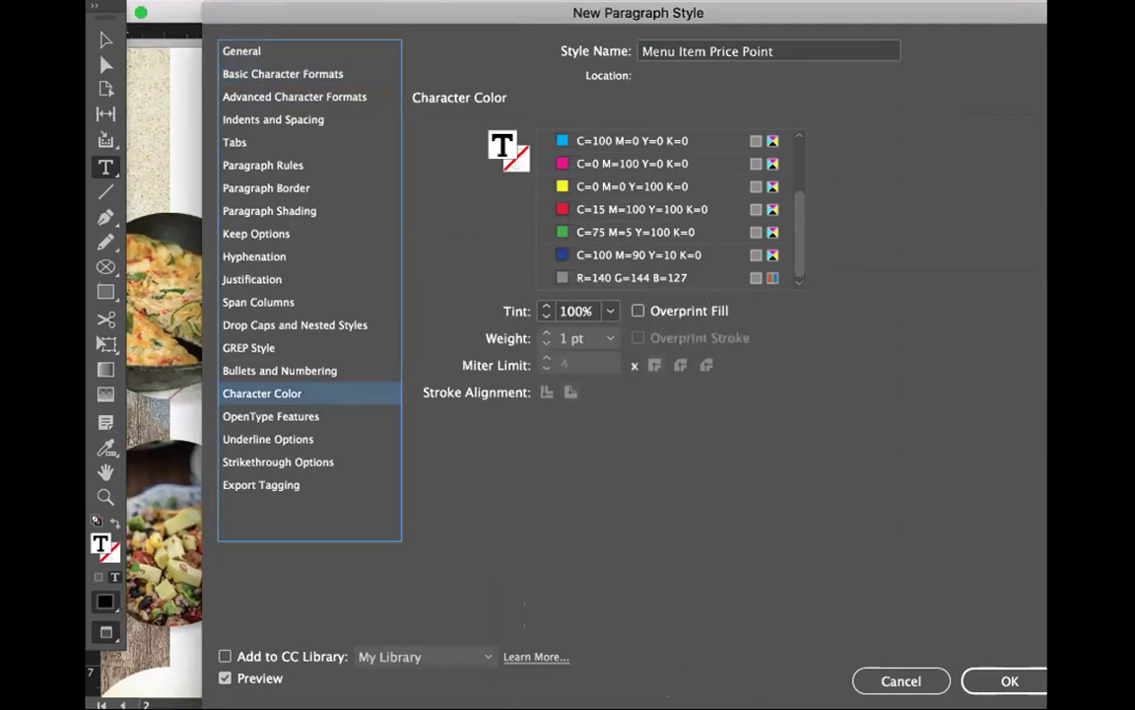
left_click_drag(962, 16, 858, 35)
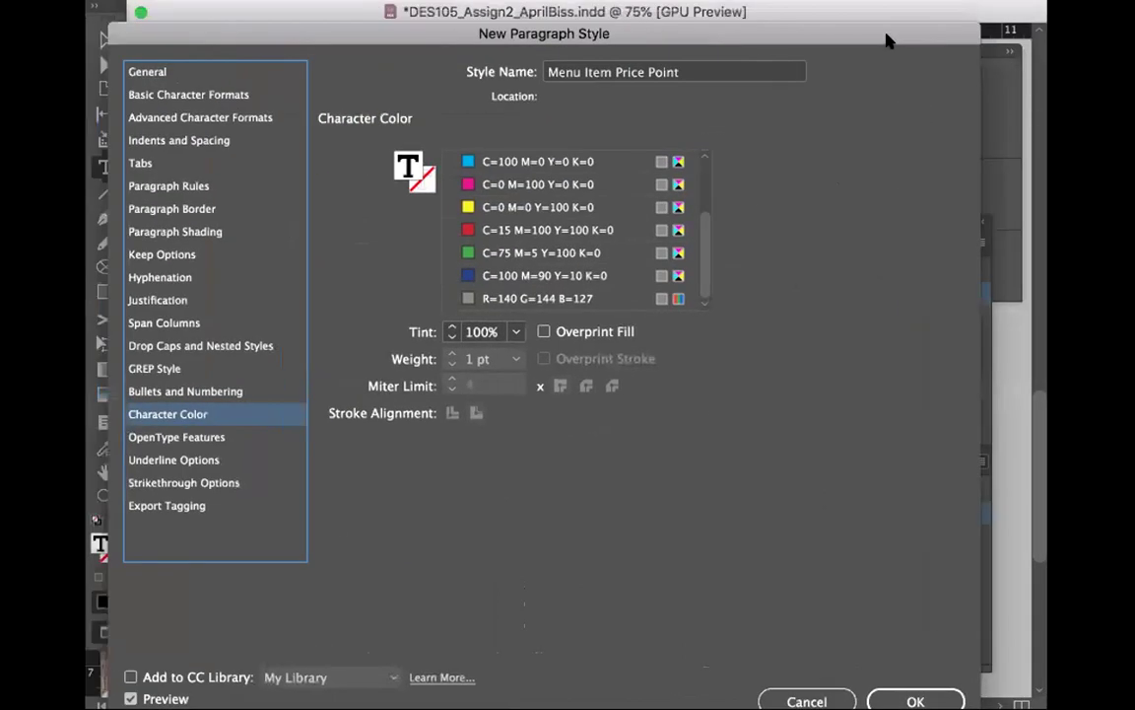
left_click(905, 698)
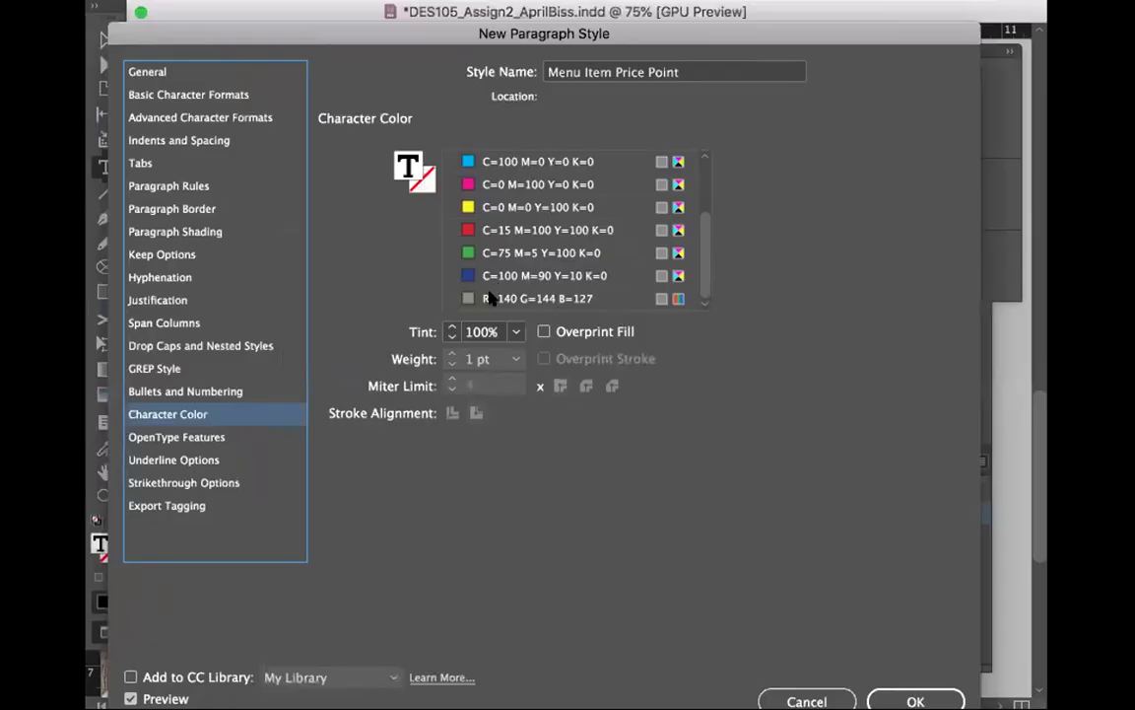
scroll(617, 254, "up", 1)
scroll(572, 246, "up", 3)
scroll(545, 251, "down", 4)
double_click(408, 169)
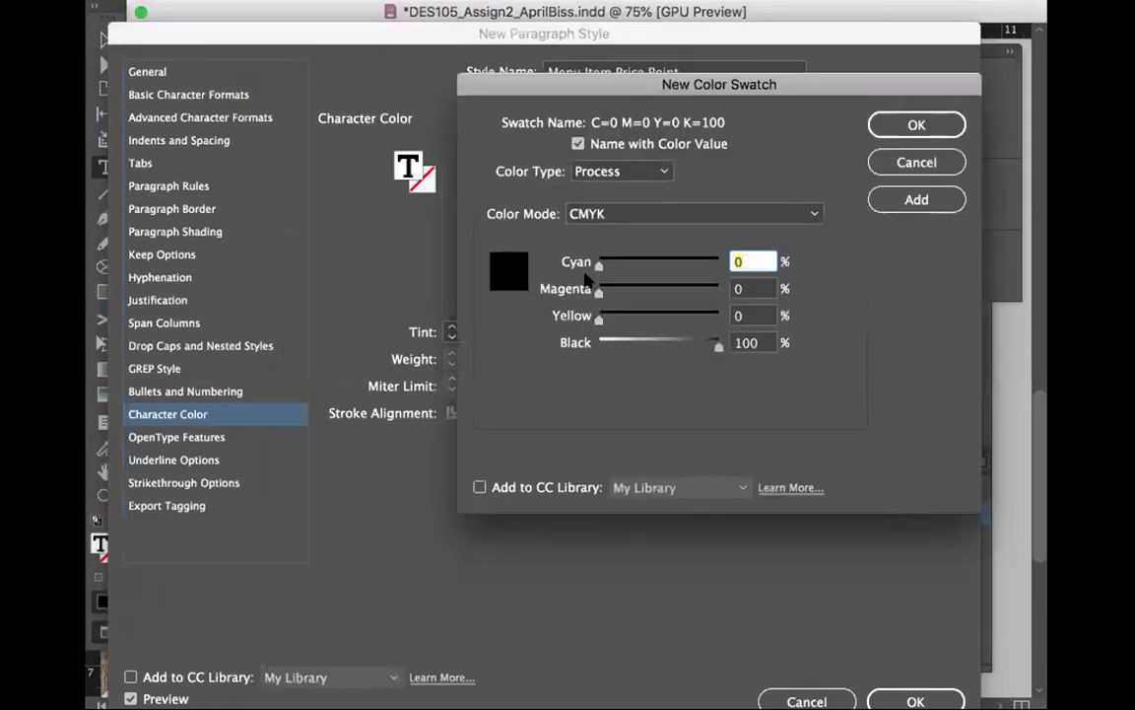
left_click(611, 173)
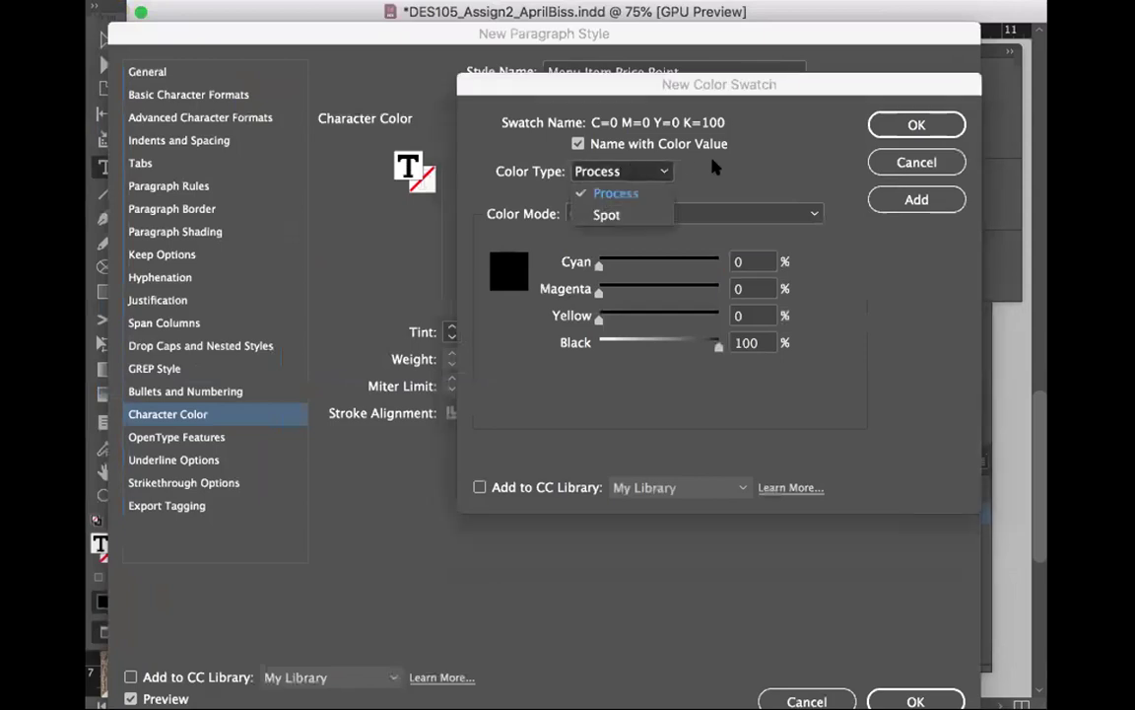
left_click(616, 190)
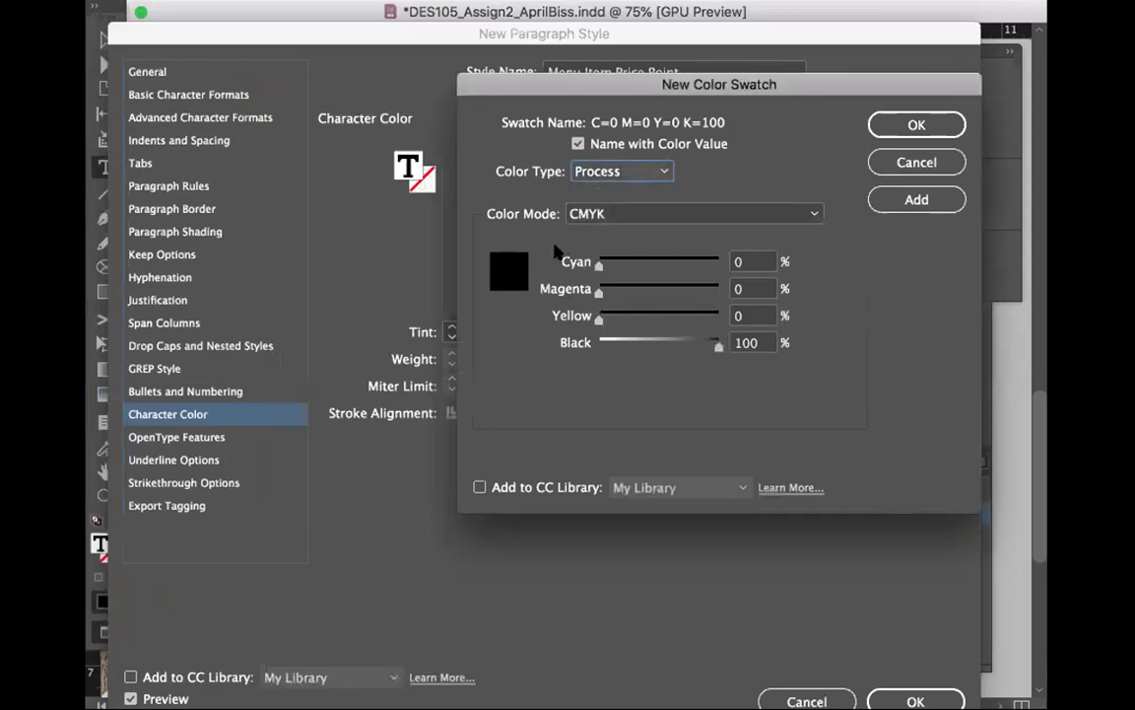
left_click(808, 214)
left_click(808, 214)
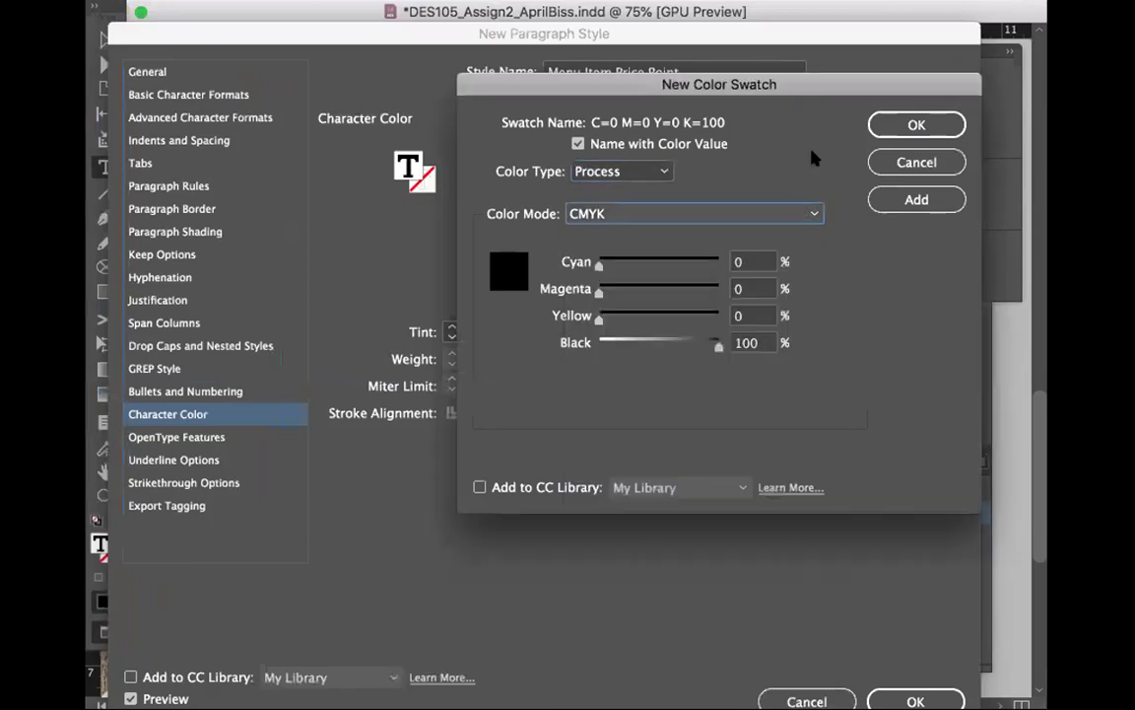
left_click(892, 166)
Step: Assign the R=140 G=144 B=127 swatch as the style's character color and accept the new paragraph style
scroll(628, 225, "up", 3)
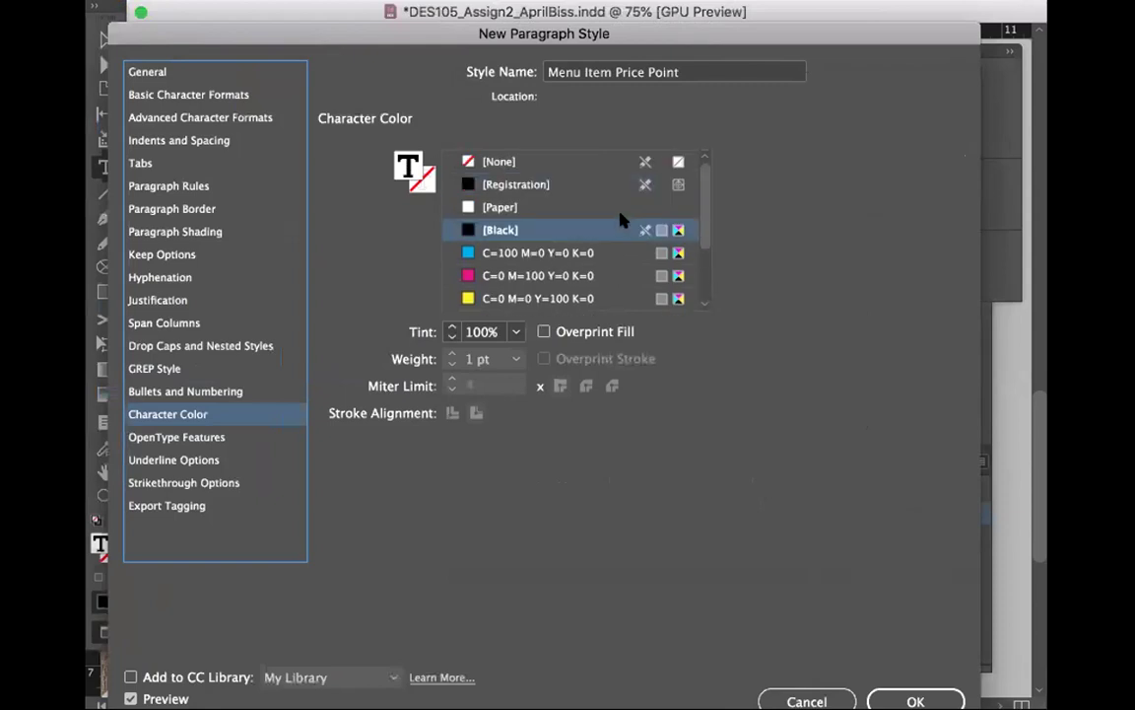
scroll(462, 276, "down", 3)
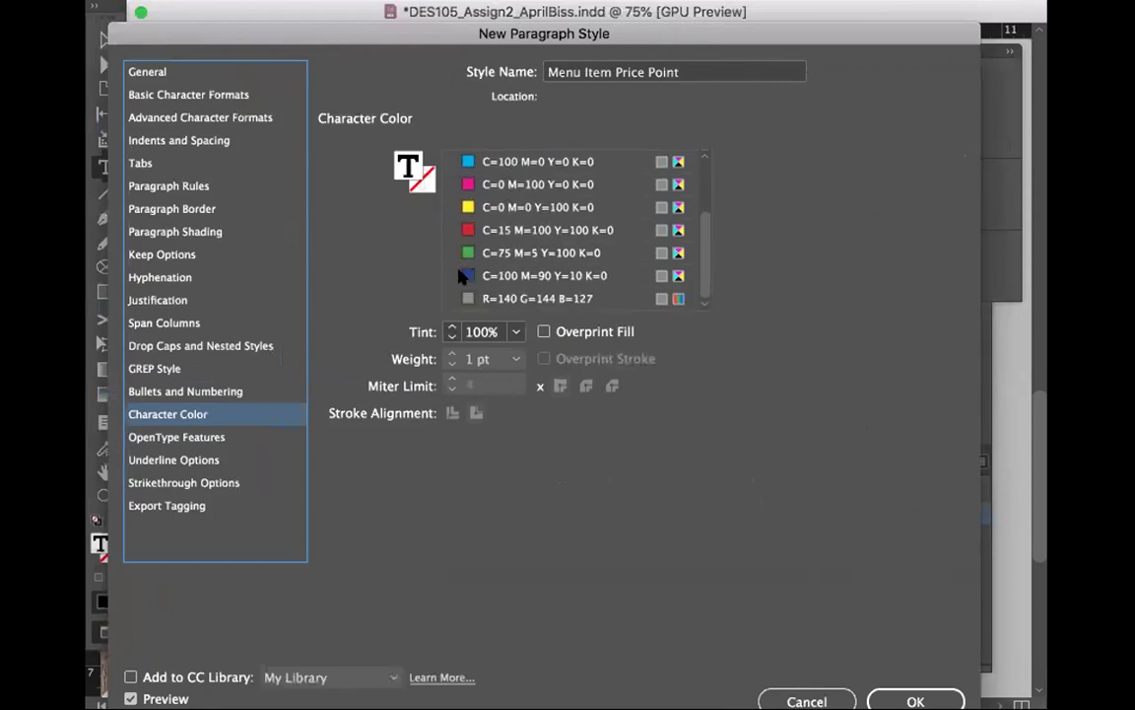
left_click(468, 298)
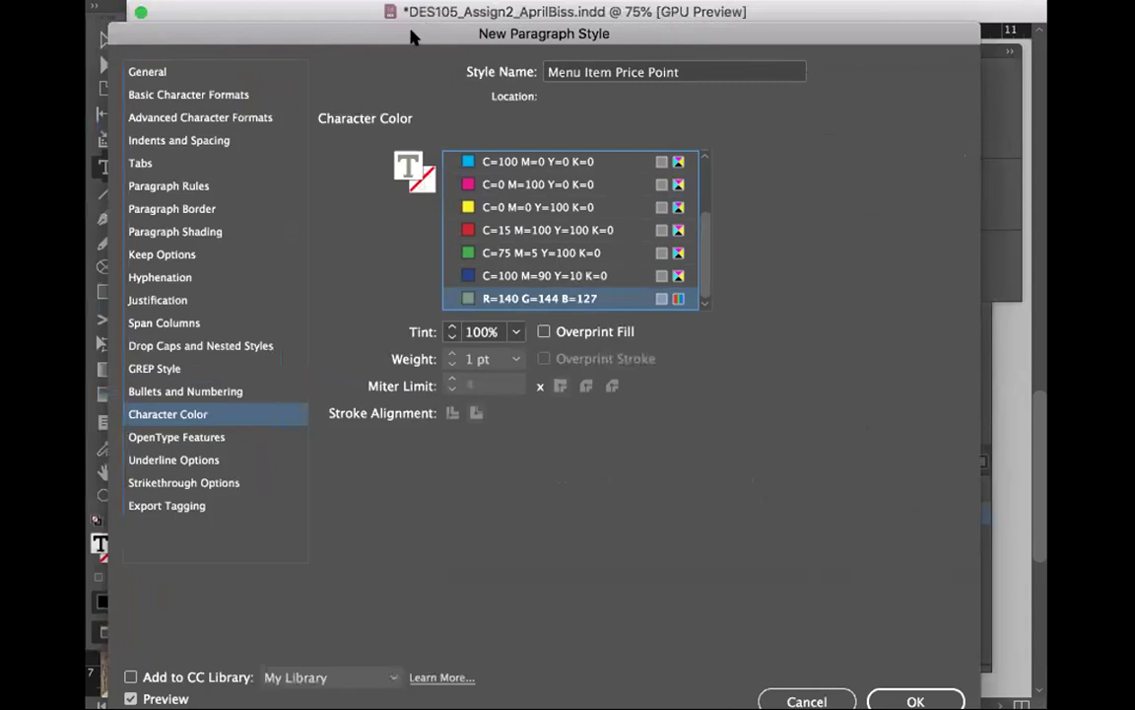
left_click_drag(524, 447, 529, 375)
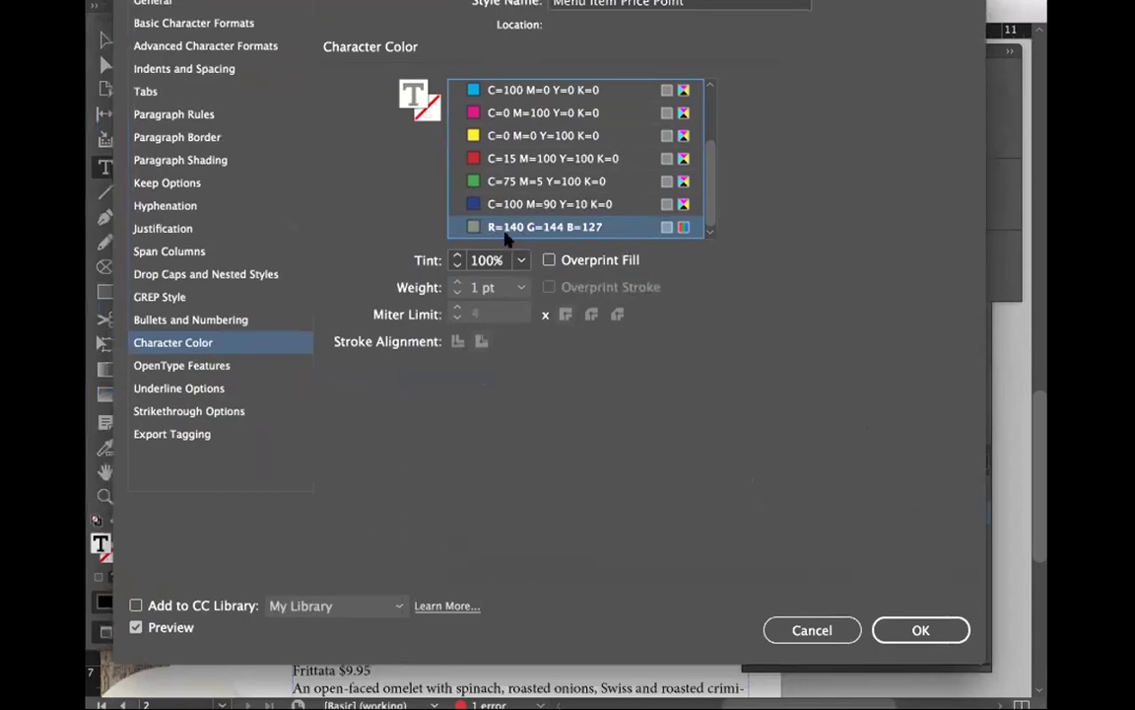
left_click(904, 631)
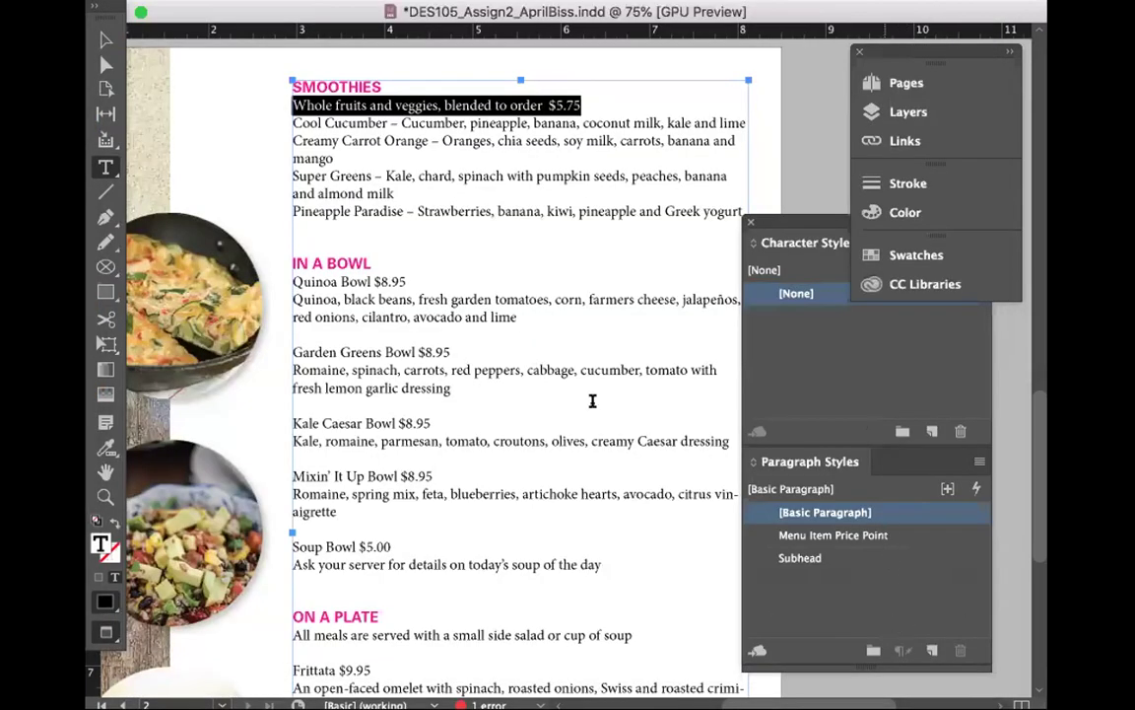
Step: Display the full list of the document's color swatches
left_click(905, 212)
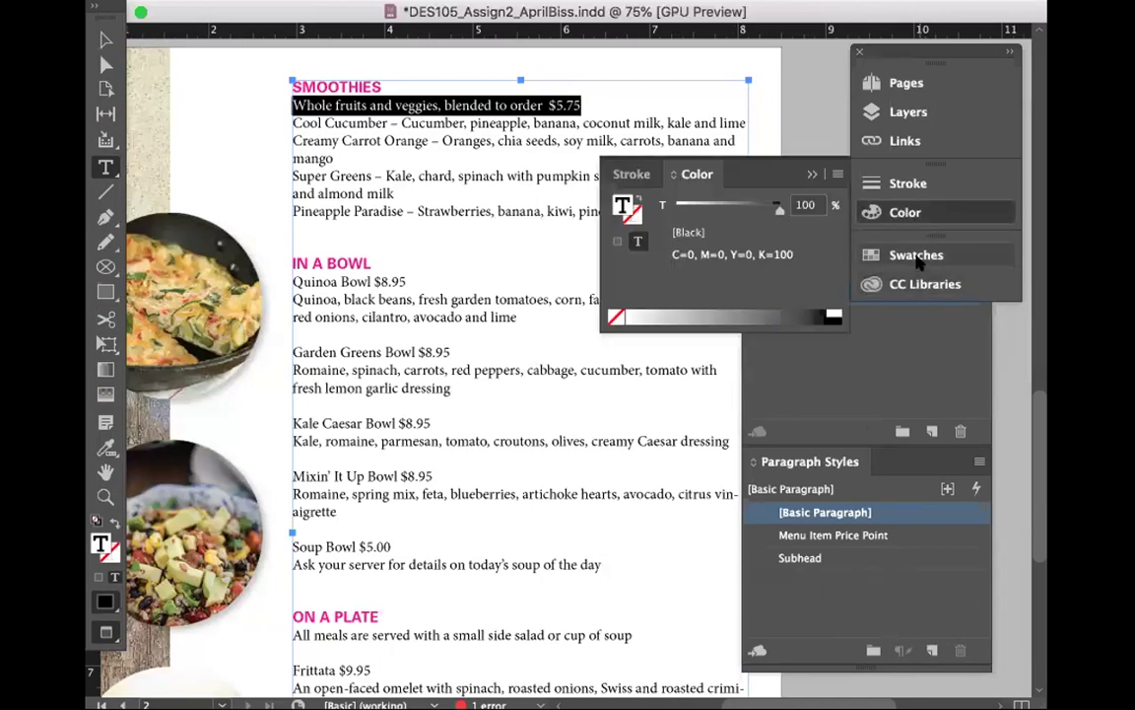
left_click(892, 255)
scroll(695, 385, "down", 3)
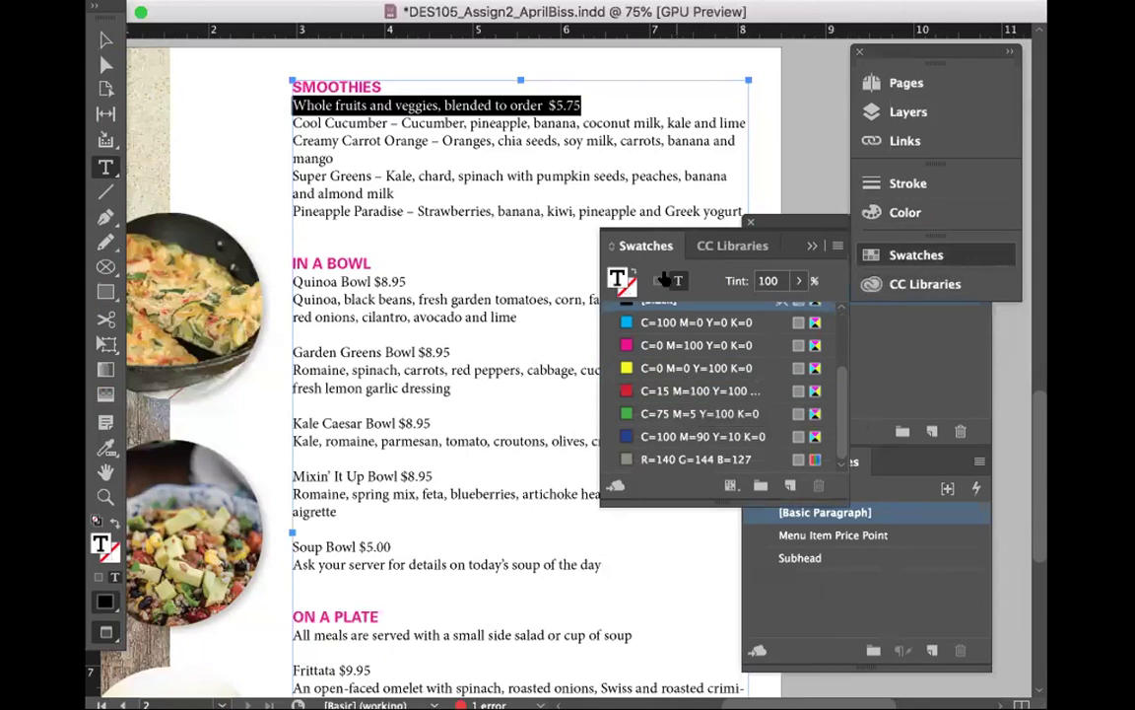
left_click(611, 0)
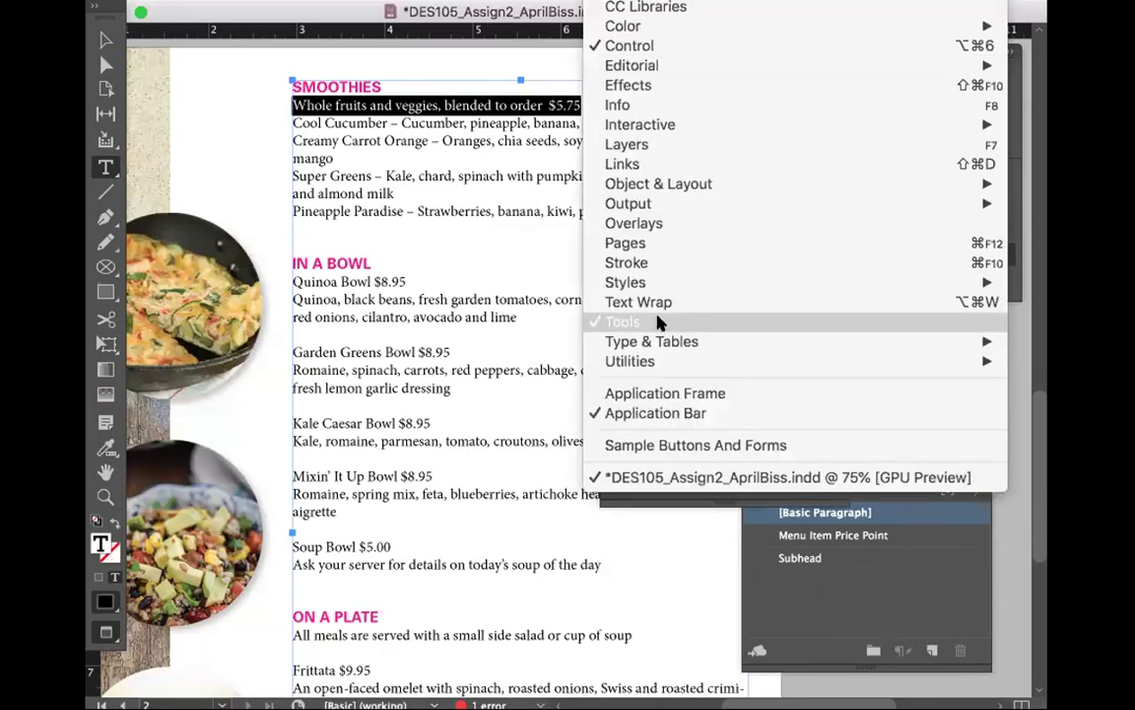
mouse_move(630, 26)
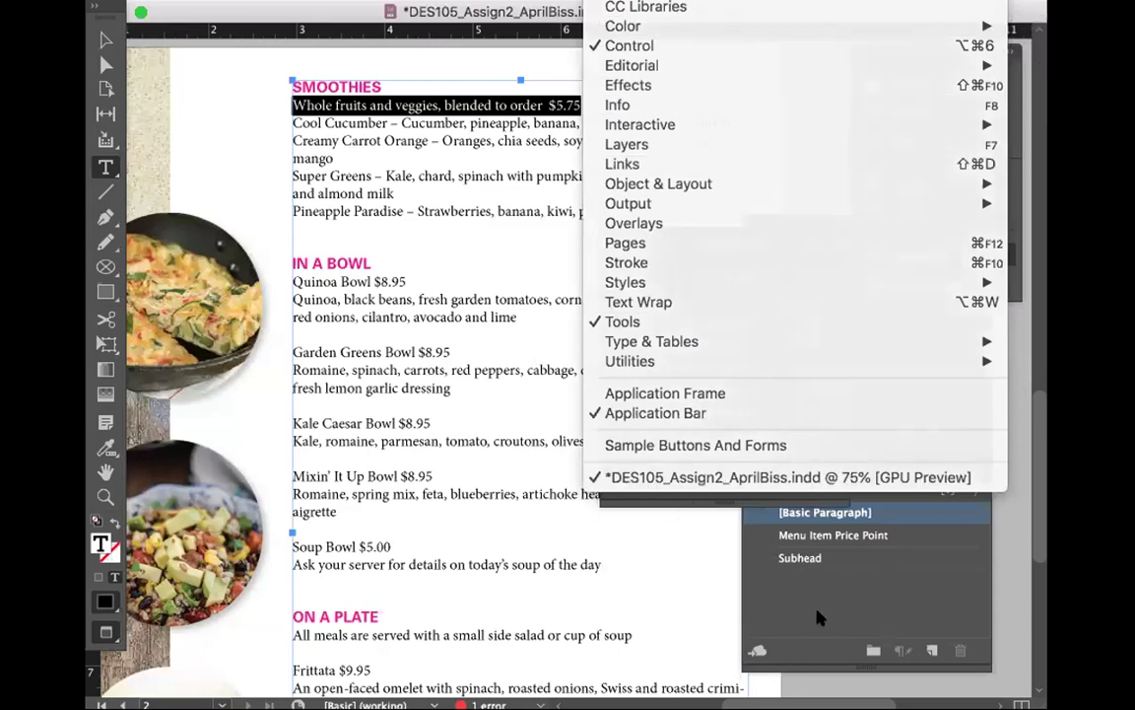
key("F5")
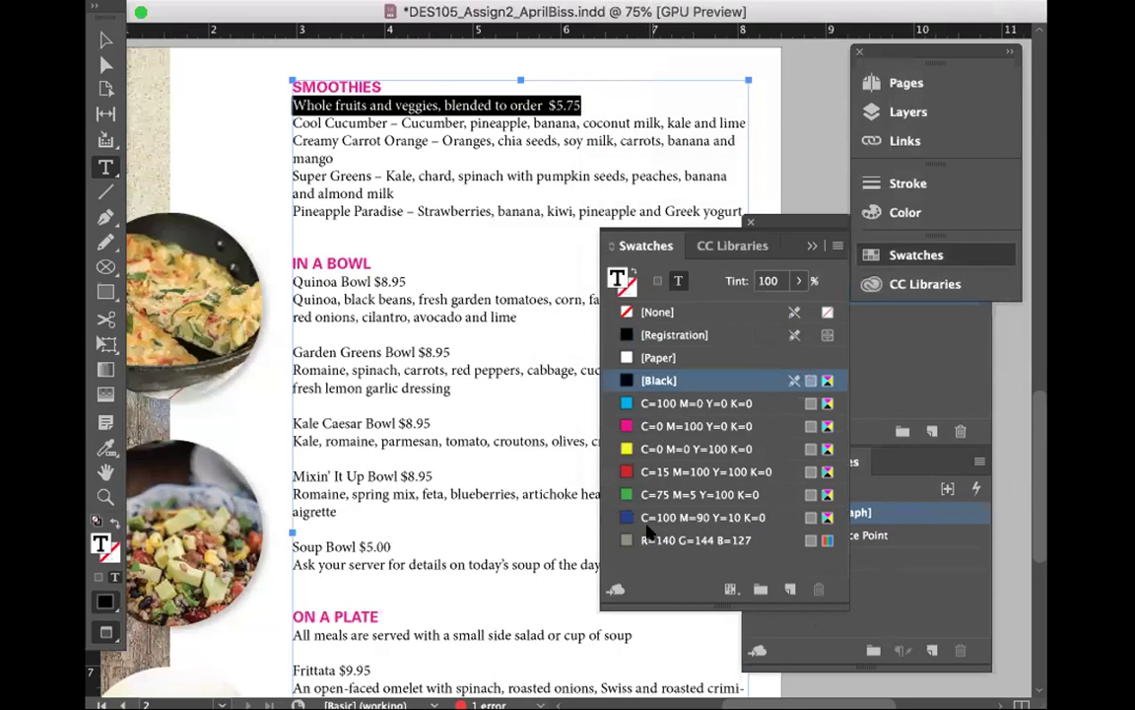
Step: Edit the R=140 G=144 B=127 swatch by turning off naming by color value and mixing a darker brown in RGB
double_click(621, 543)
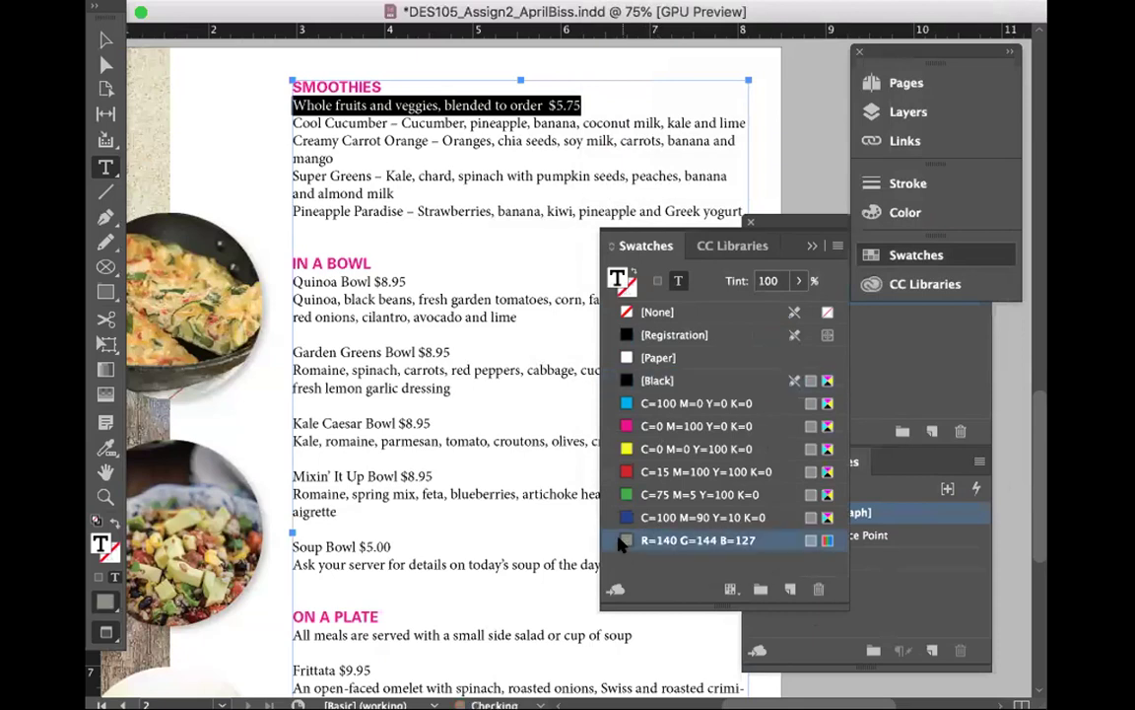
left_click_drag(662, 279, 631, 332)
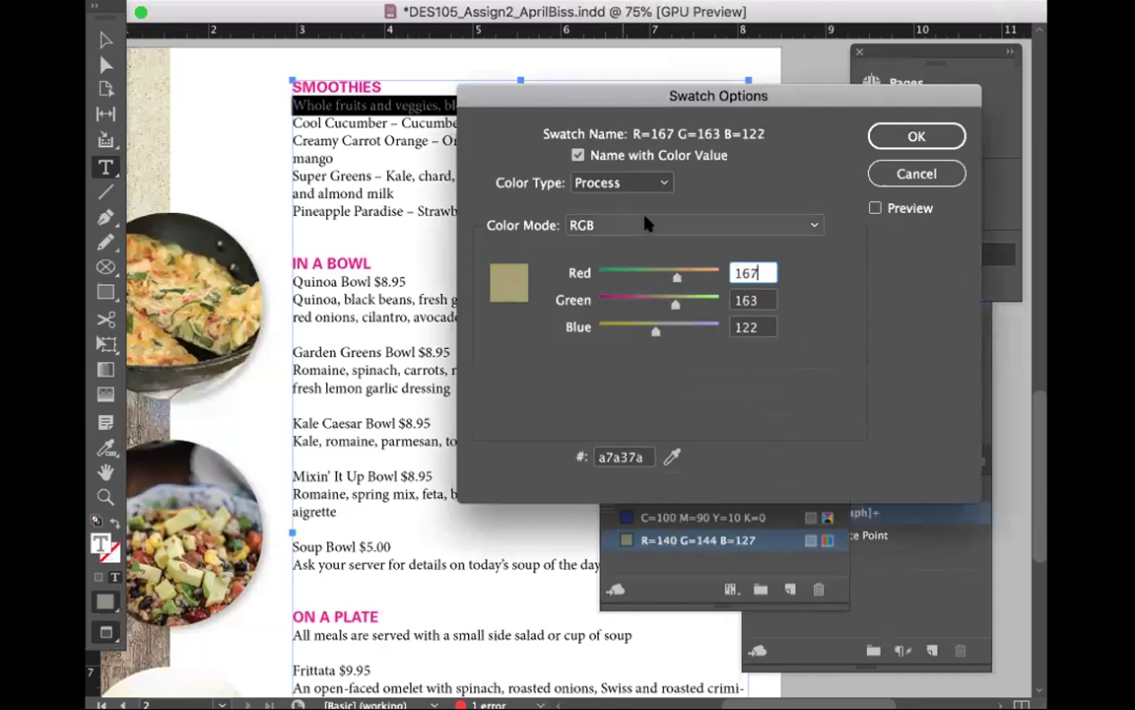
left_click(645, 225)
left_click(704, 226)
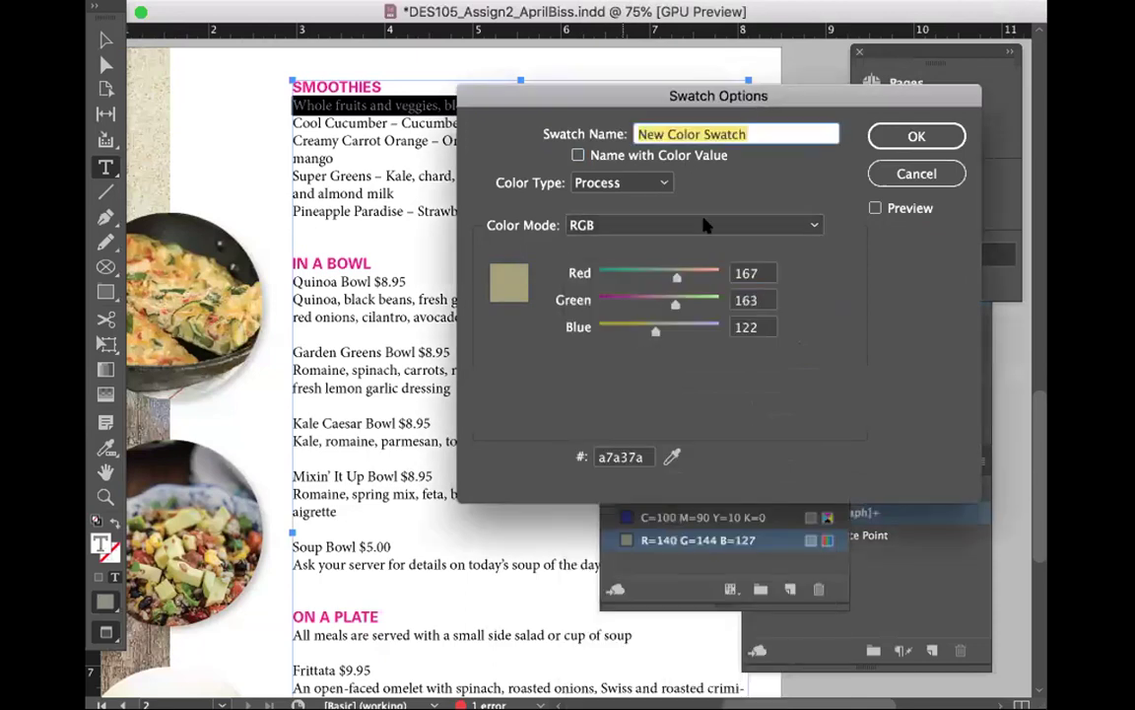
mouse_move(674, 277)
left_mouse_down()
mouse_move(660, 276)
mouse_move(694, 276)
mouse_move(614, 277)
mouse_move(644, 277)
mouse_move(656, 330)
mouse_move(654, 276)
mouse_move(684, 278)
mouse_move(654, 335)
mouse_move(672, 335)
mouse_move(627, 332)
mouse_move(658, 306)
mouse_move(662, 280)
left_mouse_up()
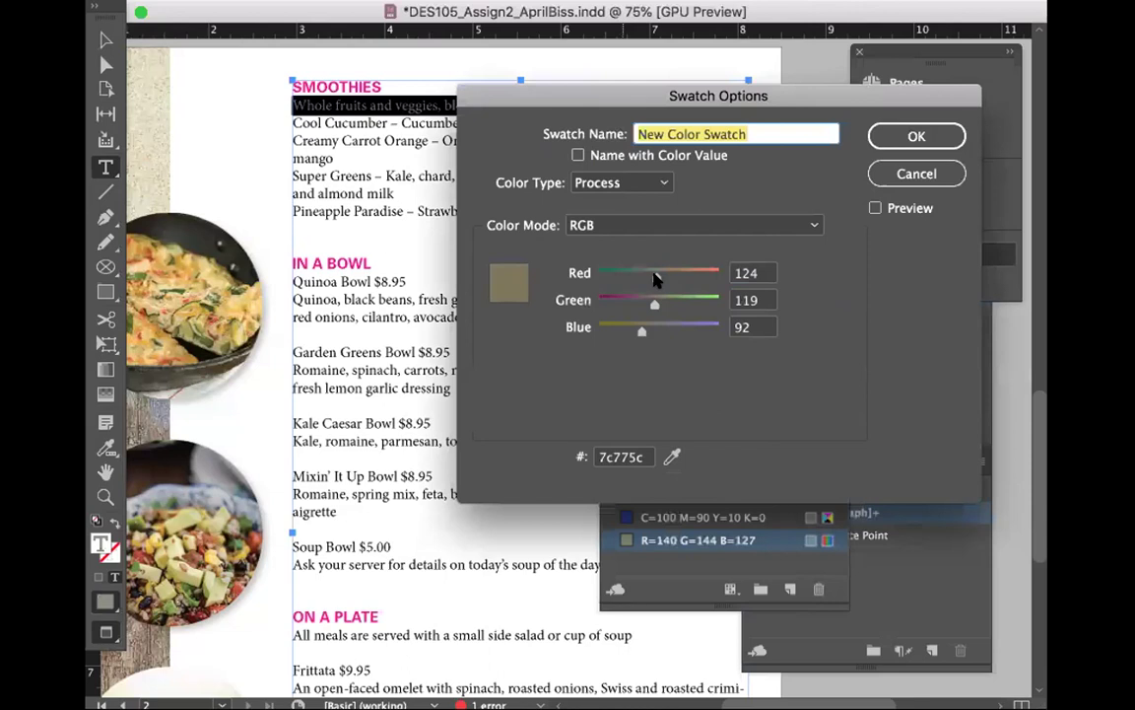
left_click_drag(653, 300, 636, 330)
left_click_drag(652, 274, 653, 274)
left_click(896, 138)
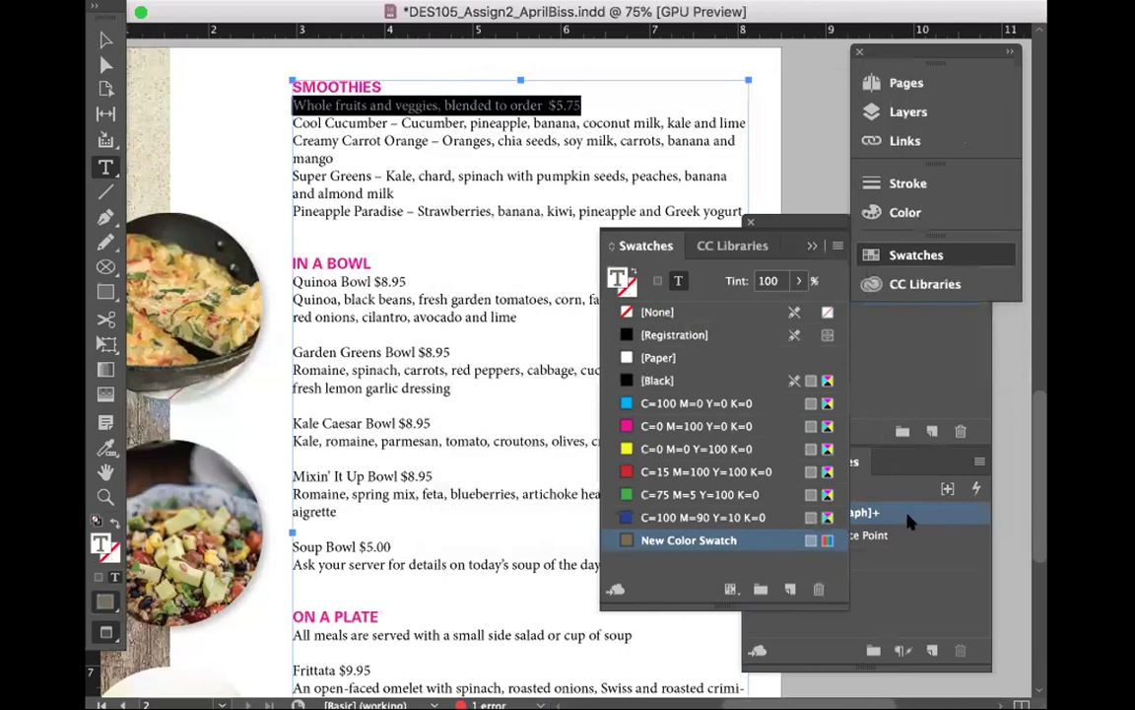
Step: Apply the Menu Item Price Point style to the Smoothies price line and check that its Character Color uses New Color Swatch
left_click(910, 602)
double_click(826, 535)
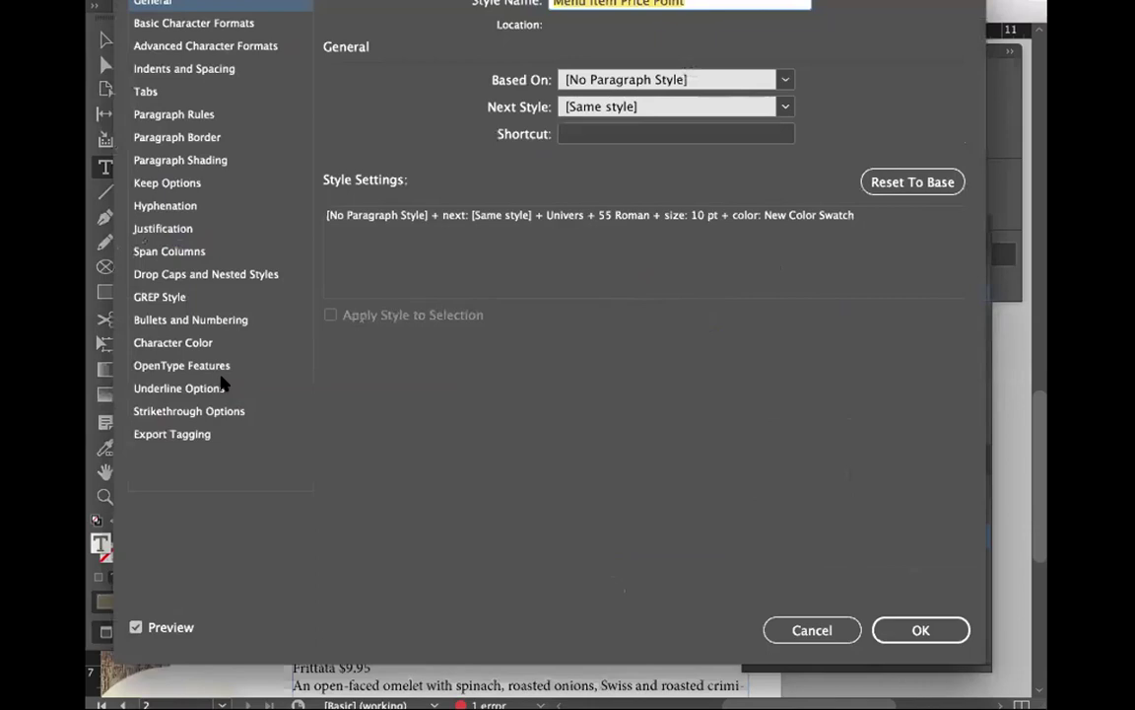
left_click(164, 342)
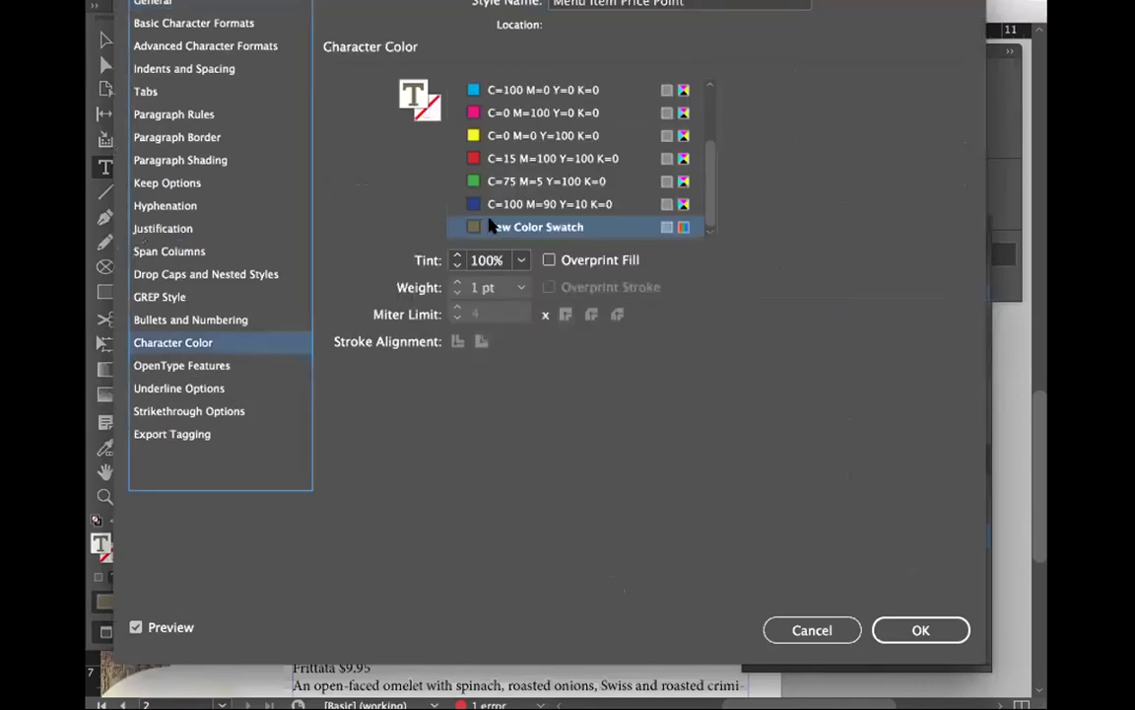
left_click(905, 629)
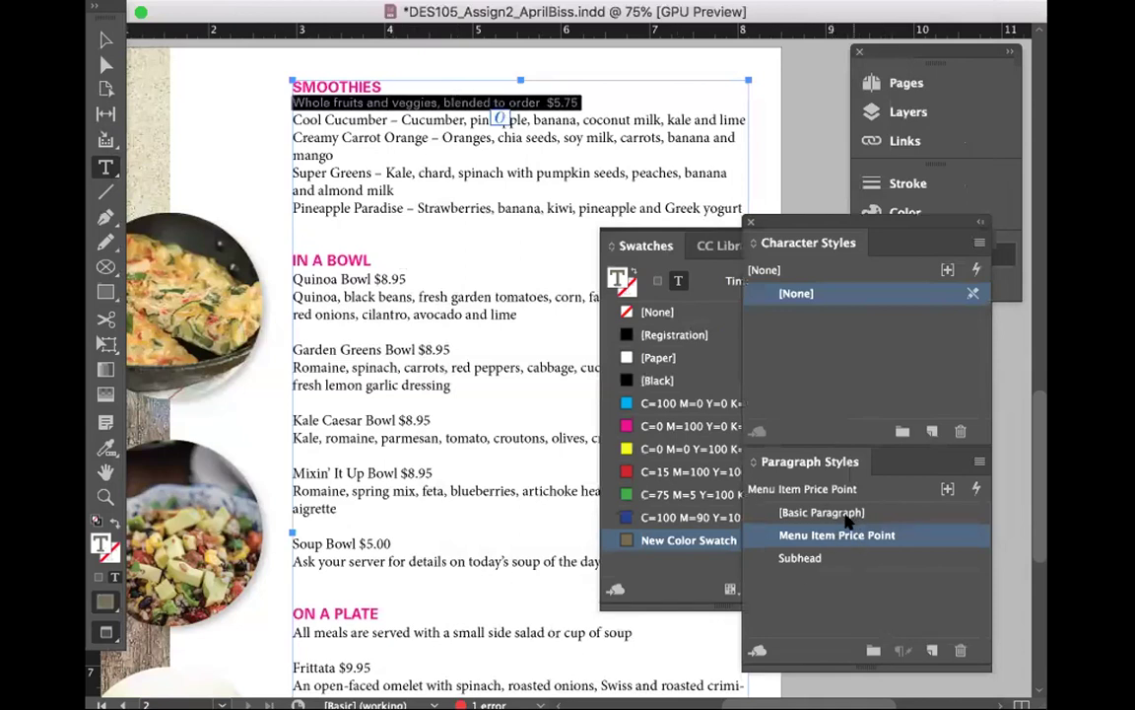
Step: Deselect the price line, separate Paragraph Styles from Character Styles, and place both clear of the menu text
left_click(558, 103)
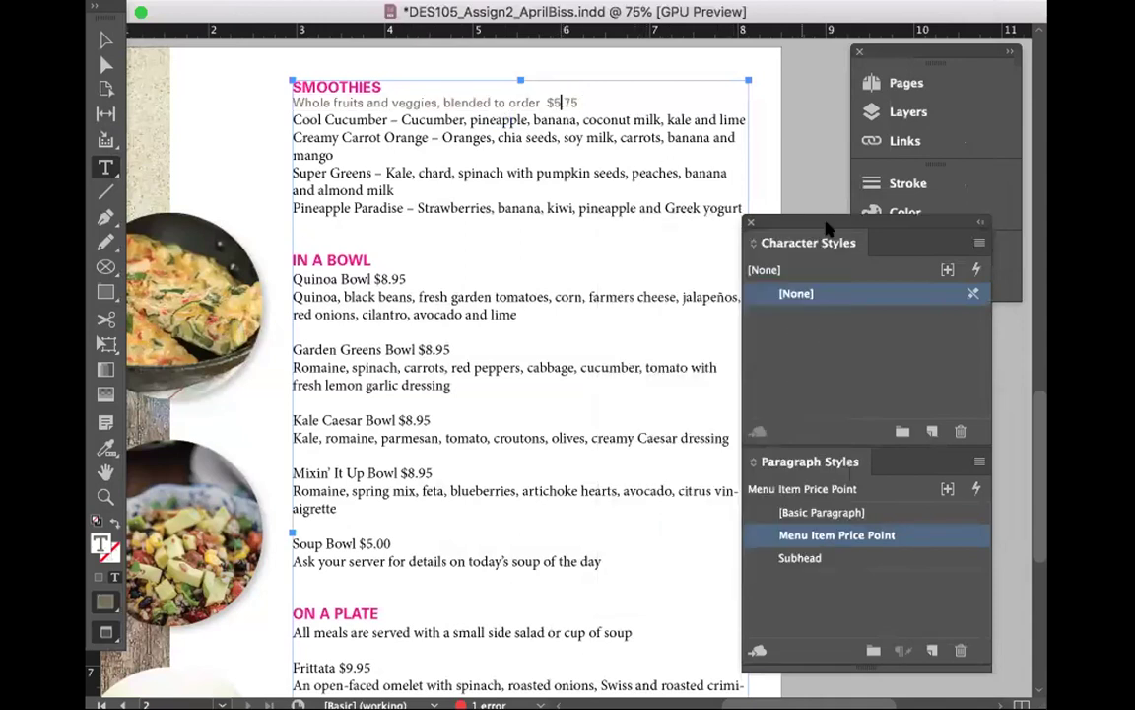
left_click_drag(766, 228, 832, 227)
left_click_drag(810, 461, 803, 307)
left_click_drag(823, 384, 847, 396)
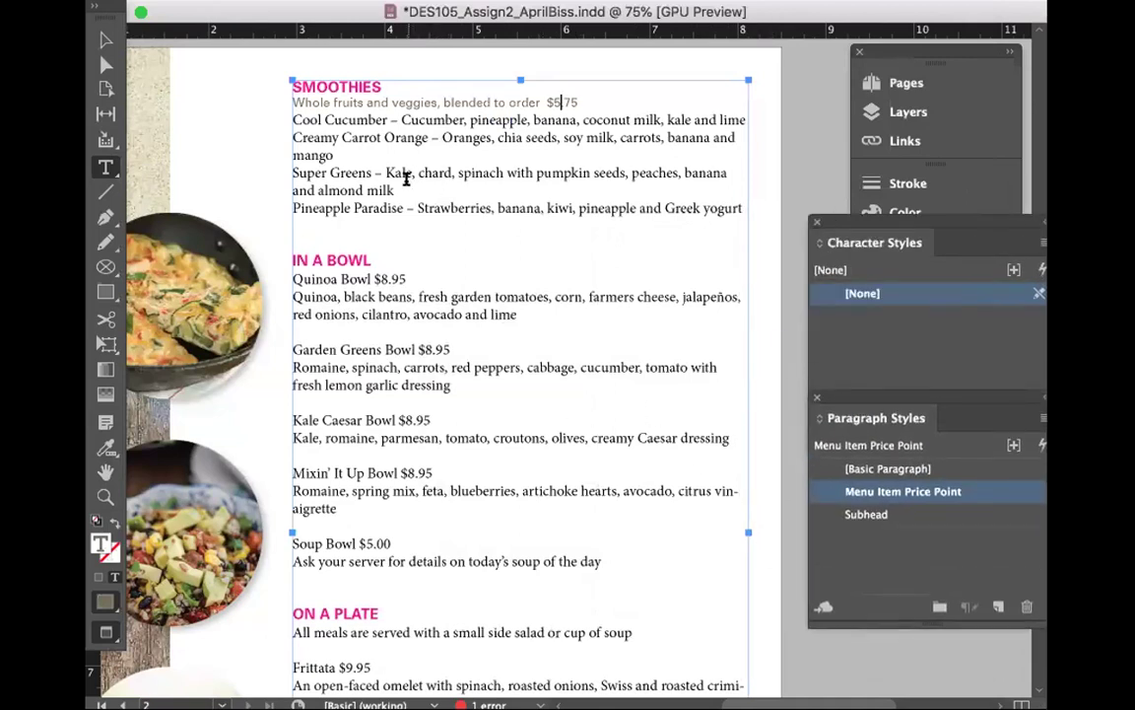
Step: Apply the Menu Item Price Point style to the Quinoa Bowl, Frittata and Turkey Bacon Avocado Panini price lines
left_click_drag(409, 279, 288, 276)
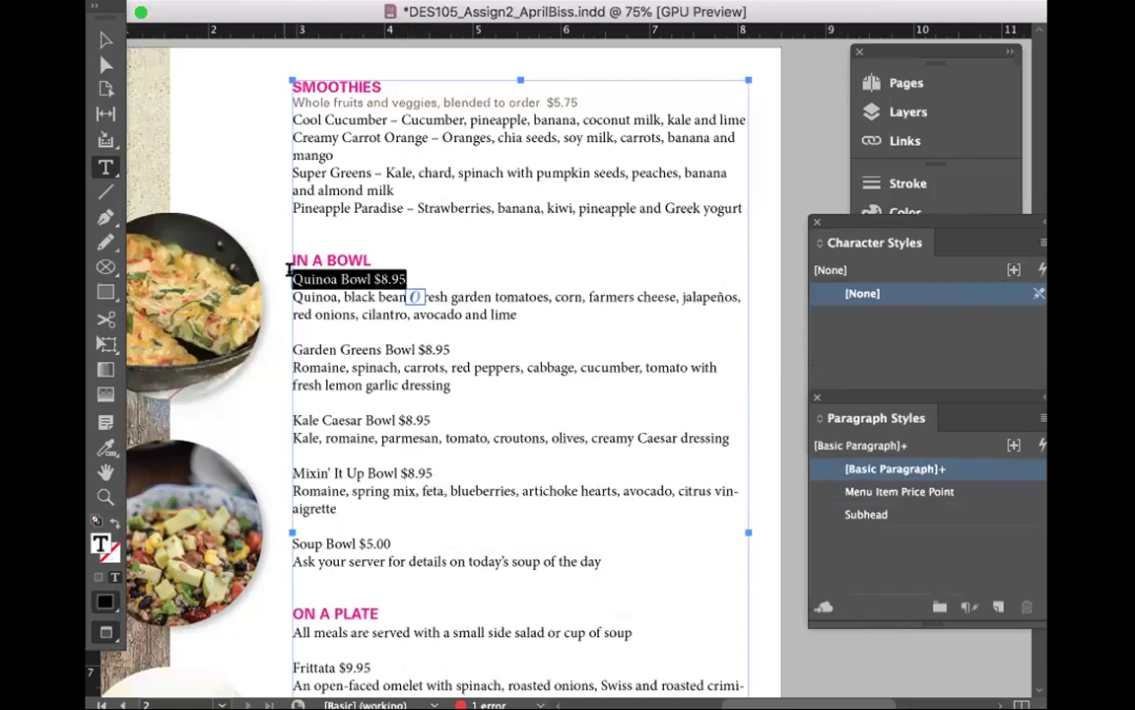
left_click(897, 491)
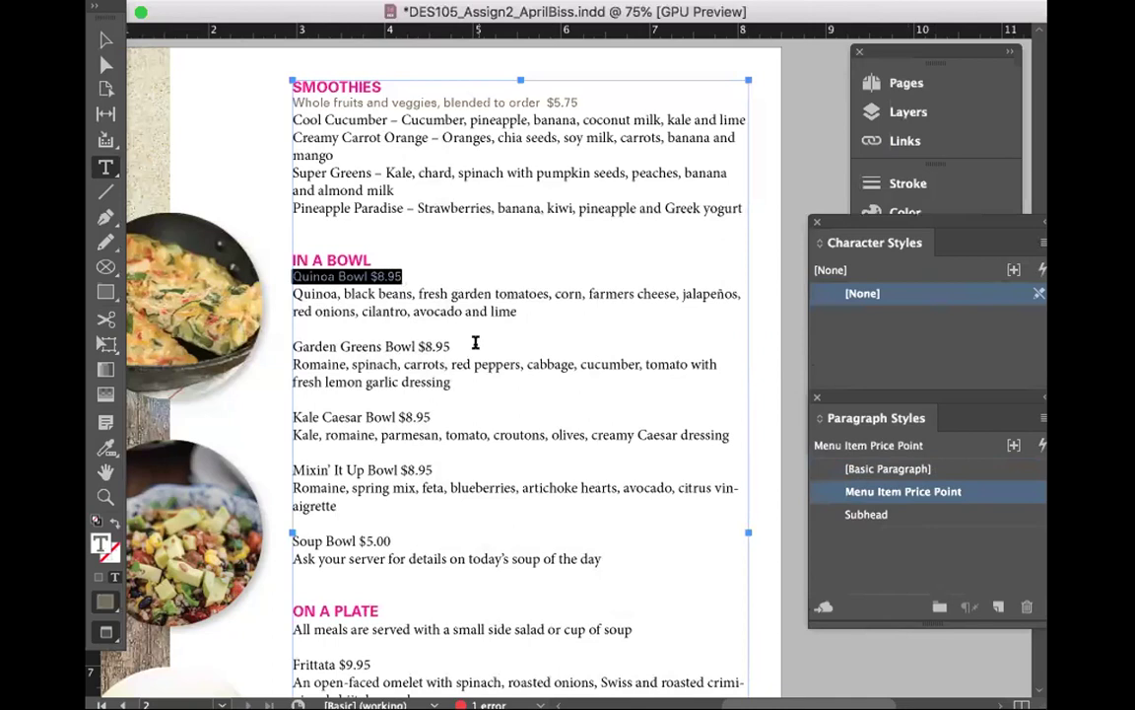
scroll(445, 493, "down", 8)
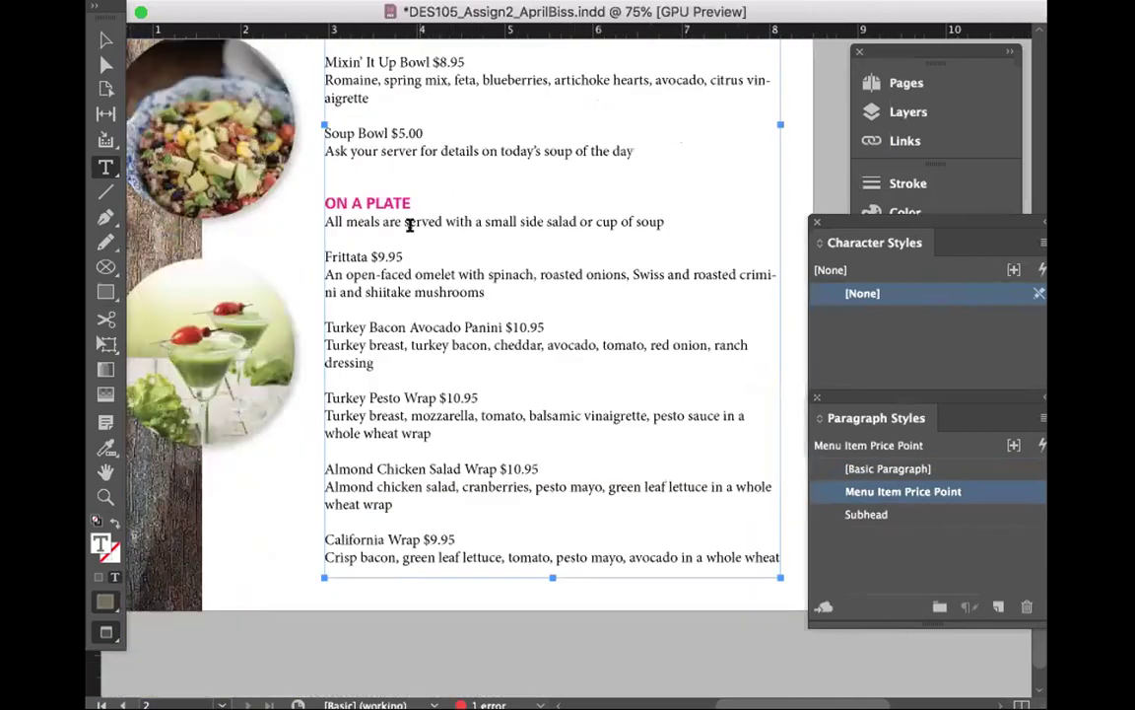
triple_click(344, 252)
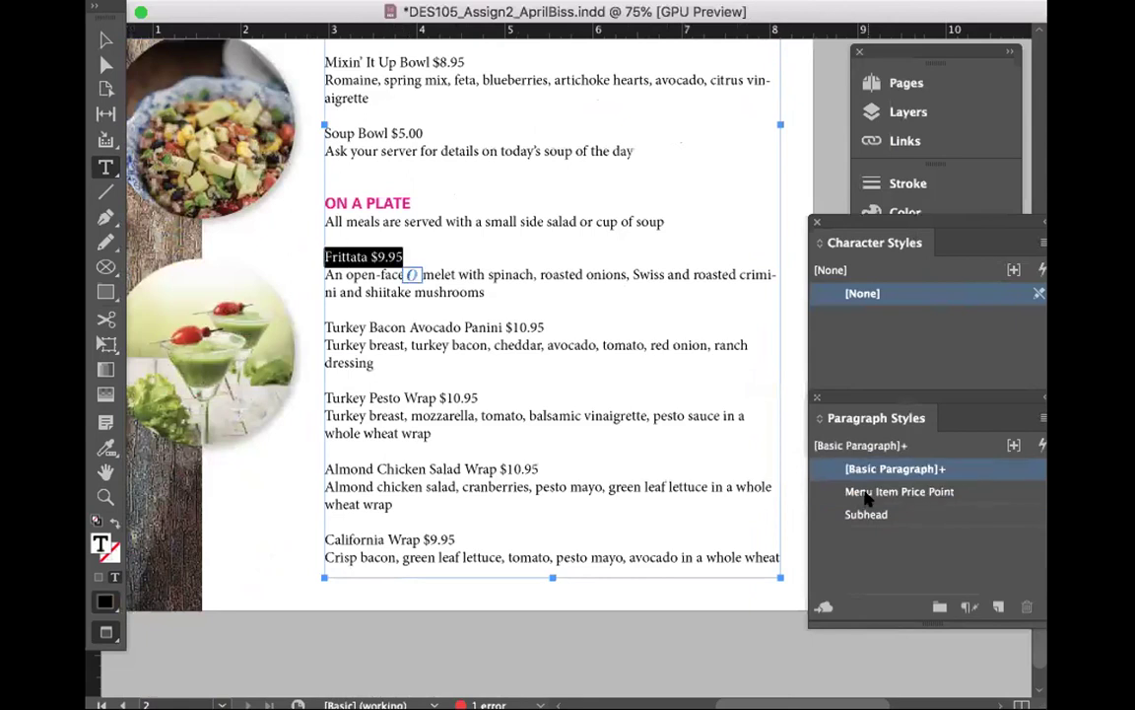
key("super+KP_1")
triple_click(360, 324)
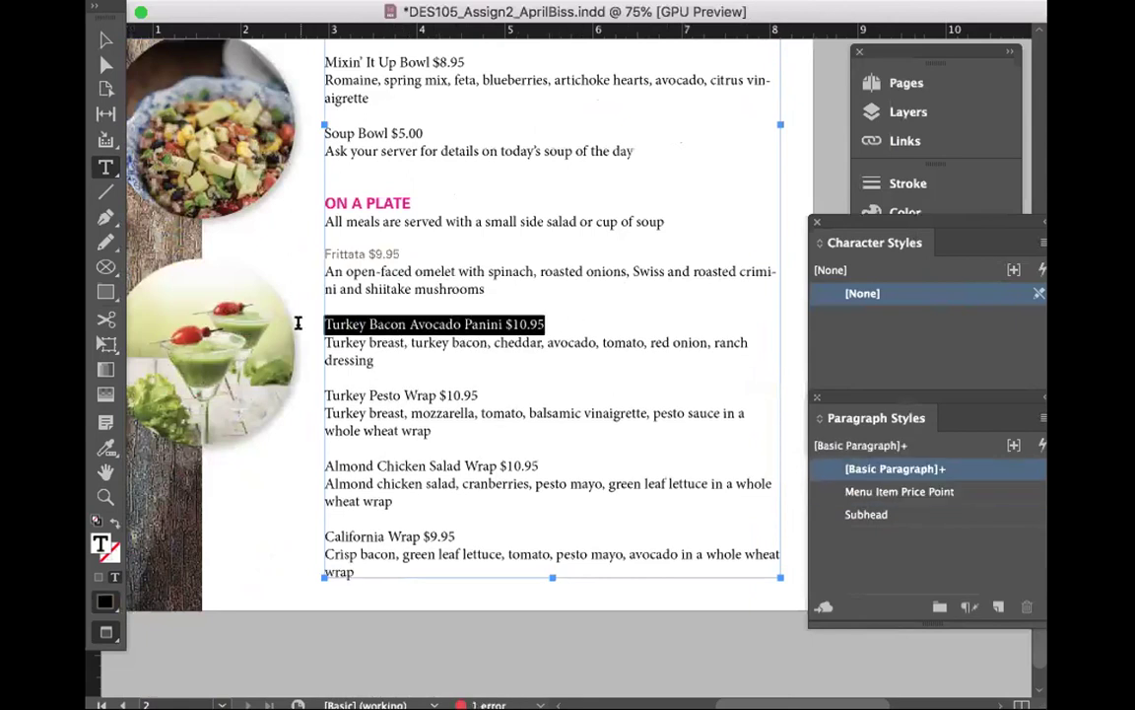
left_click(899, 491)
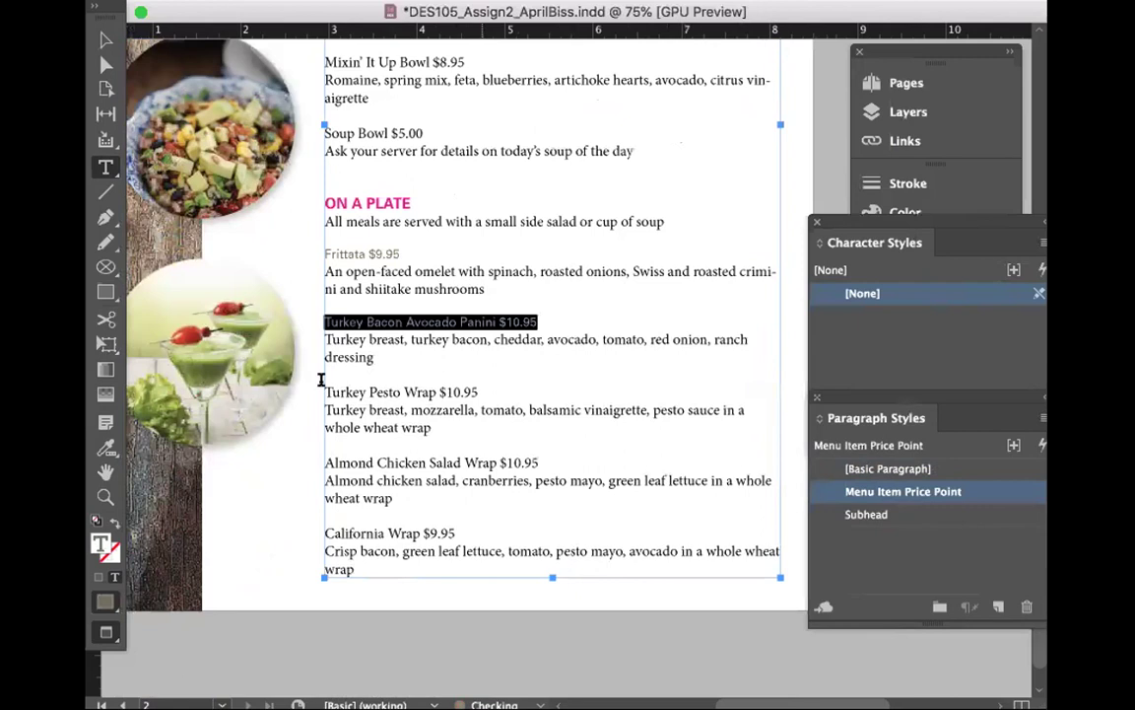
Step: Apply the Menu Item Price Point style to the Turkey Pesto Wrap, Almond Chicken Salad Wrap and California Wrap price lines
triple_click(331, 391)
left_click(905, 491)
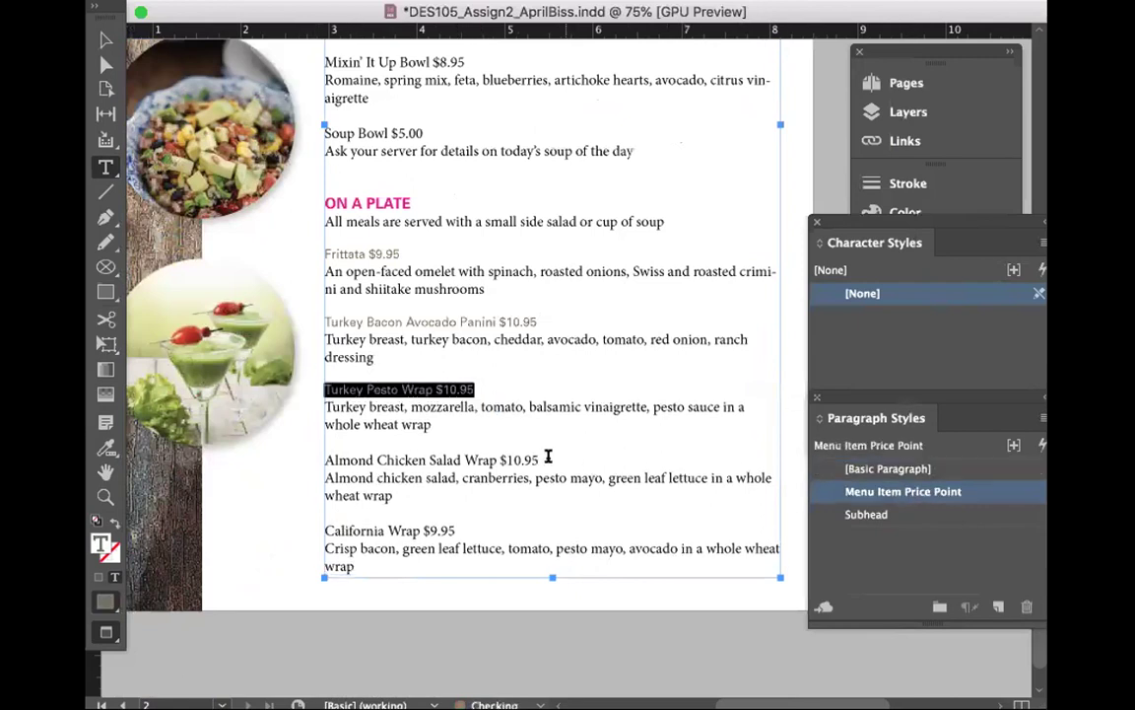
left_click_drag(547, 460, 261, 460)
left_click(861, 492)
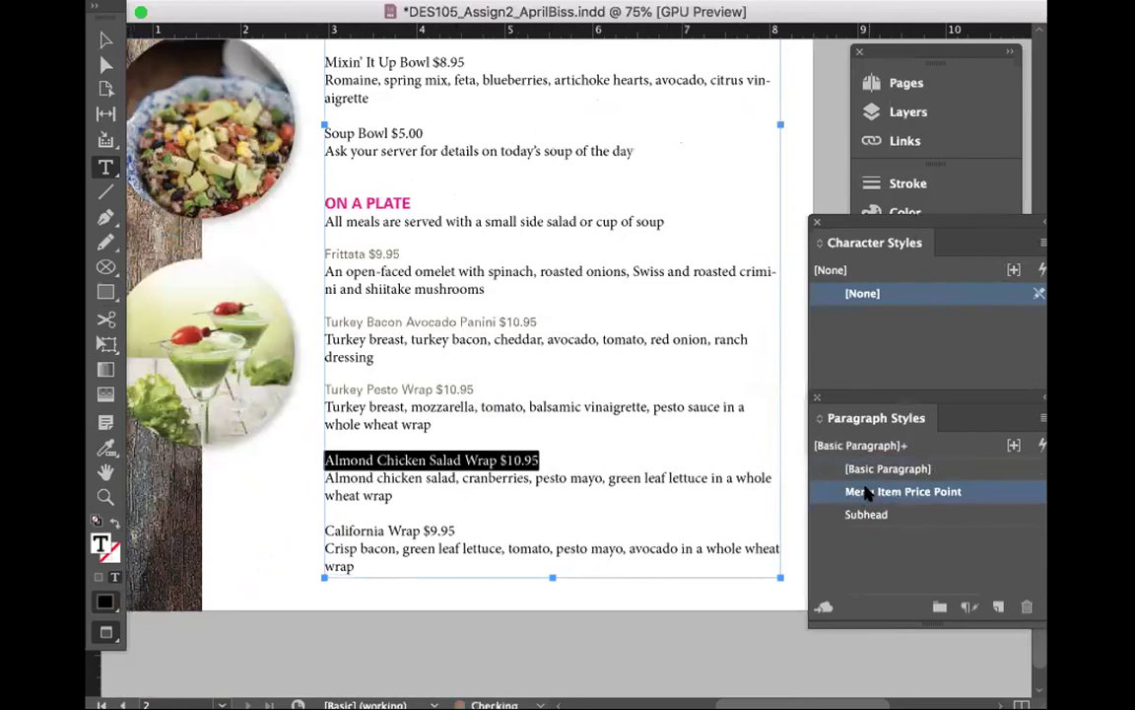
left_click_drag(456, 529, 272, 540)
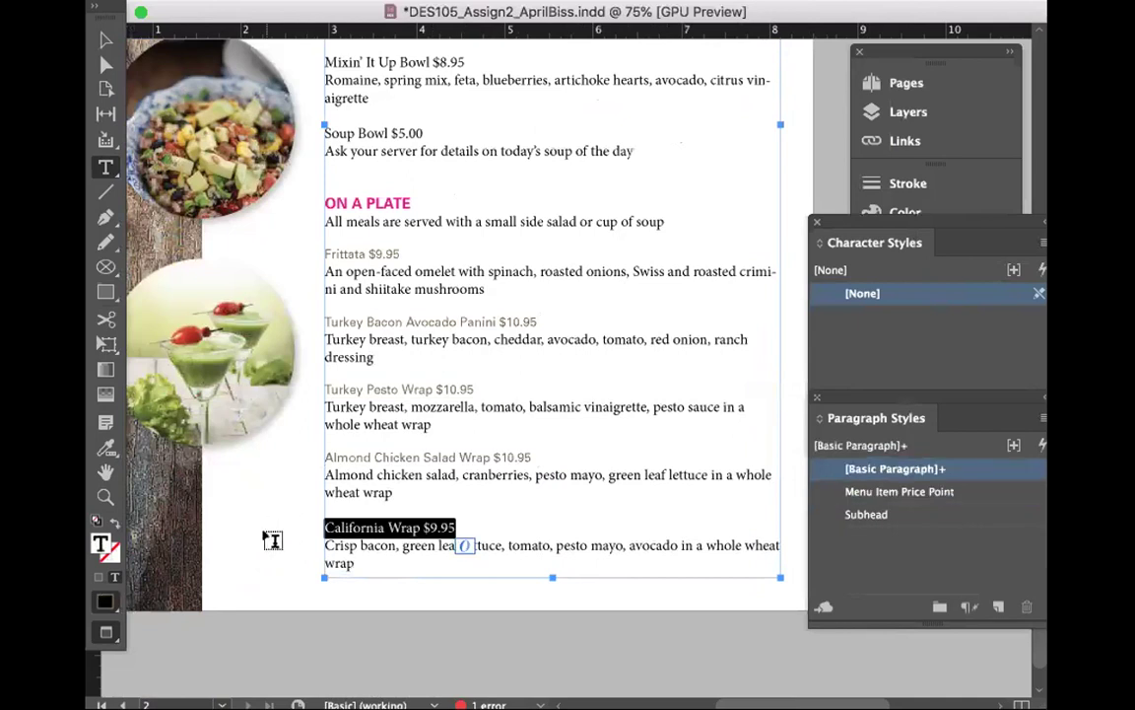
left_click(902, 491)
Step: Apply the Menu Item Price Point style to the Garden Greens Bowl and Kale Caesar Bowl price lines
scroll(626, 390, "up", 5)
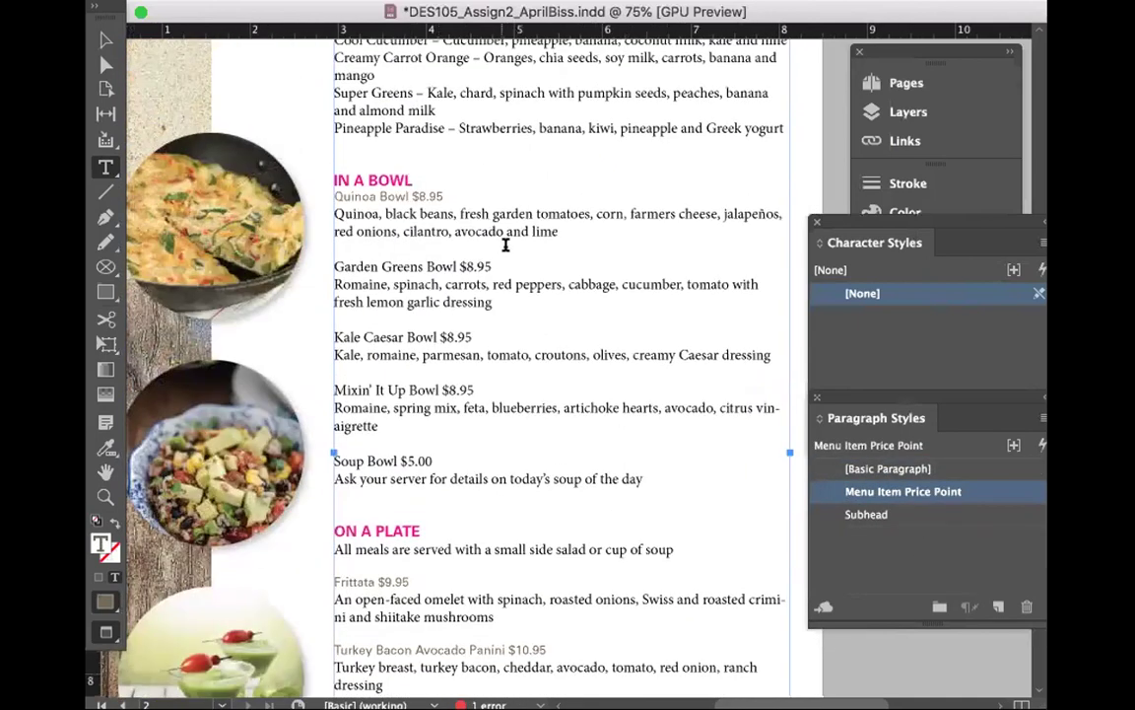
left_click_drag(493, 267, 296, 268)
left_click(915, 515)
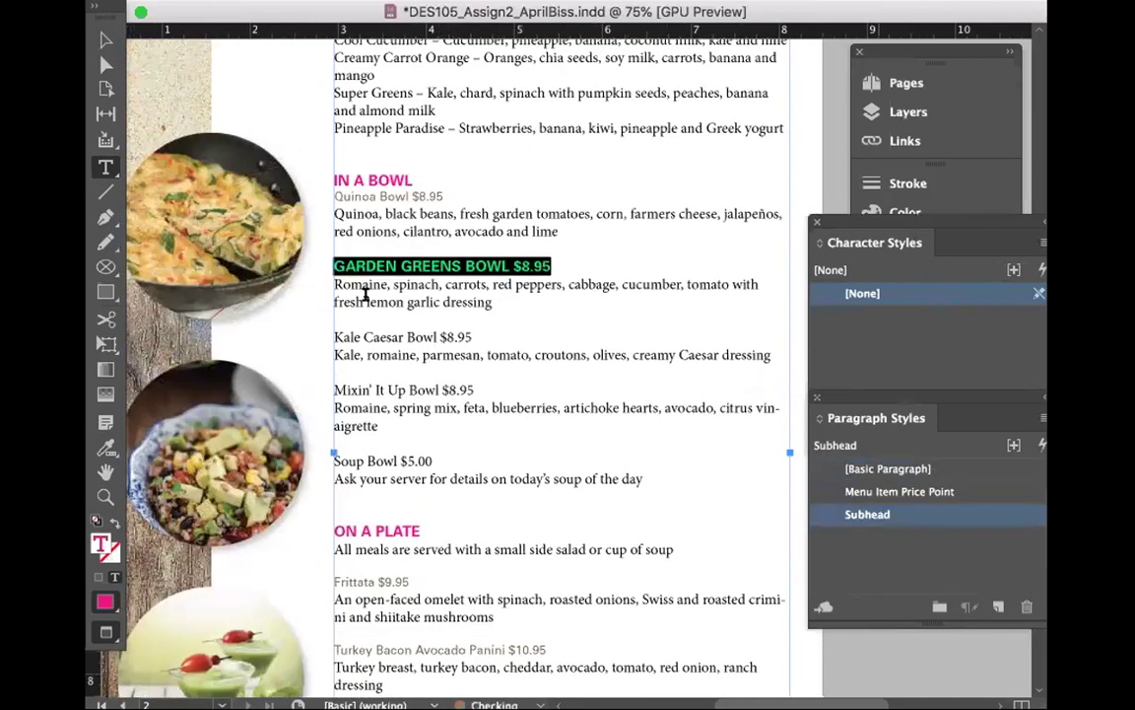
left_click(939, 491)
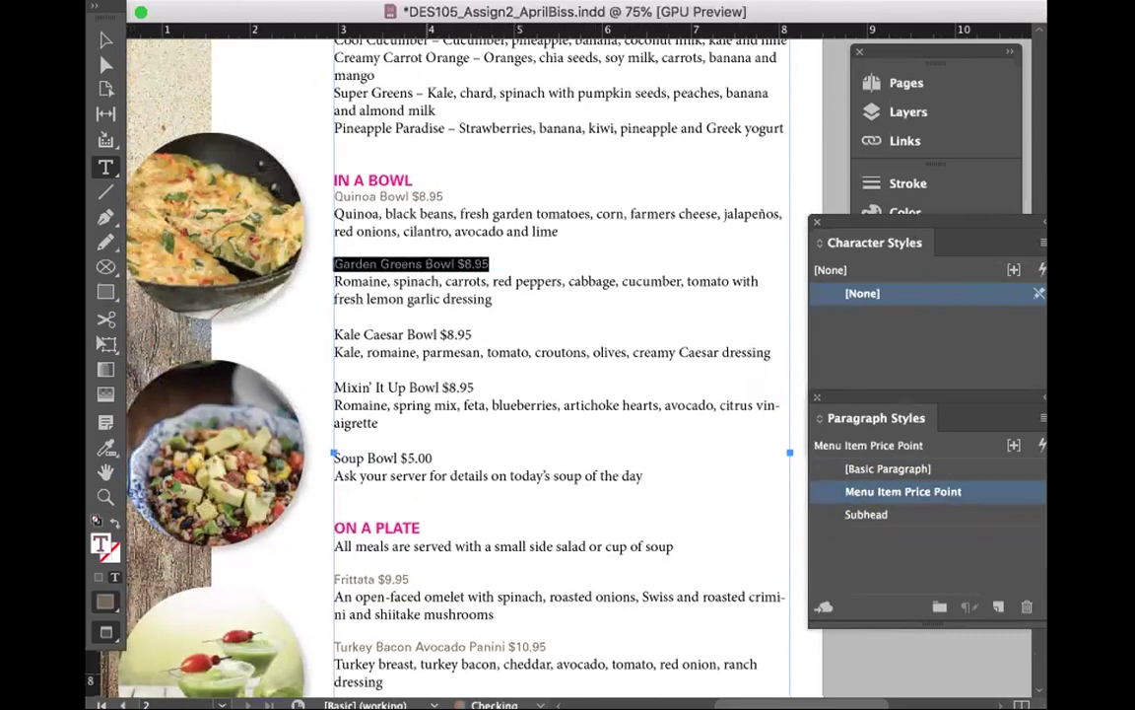
left_click_drag(472, 333, 295, 333)
left_click(473, 331)
triple_click(473, 331)
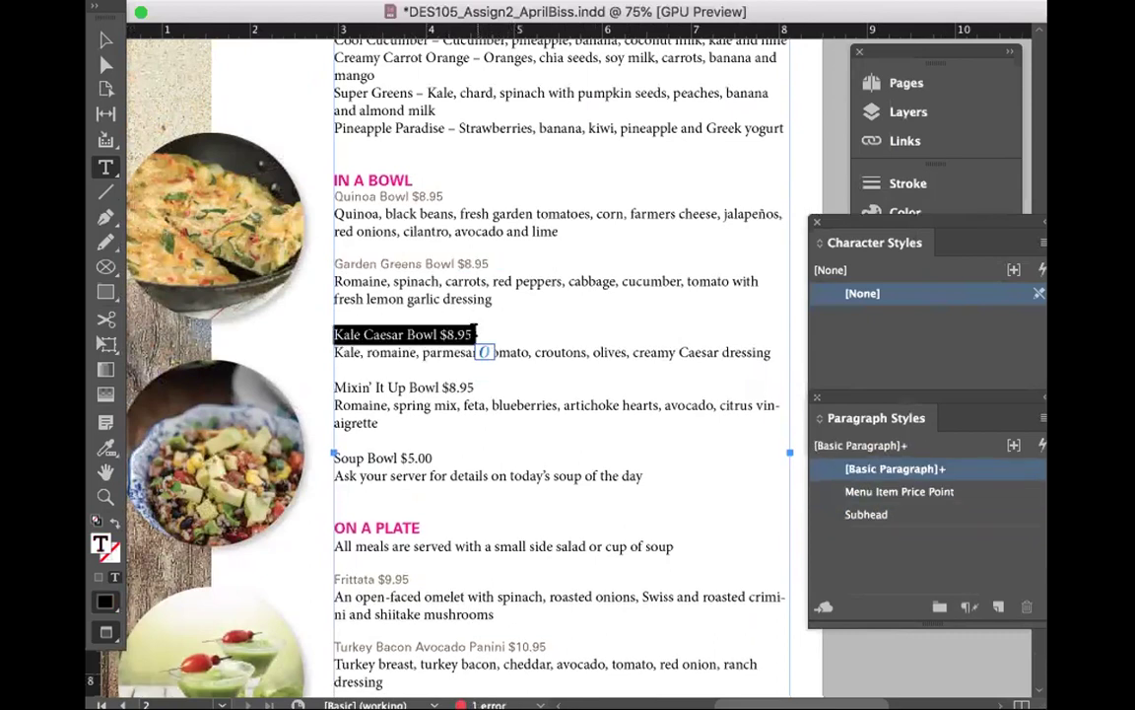
left_click(904, 490)
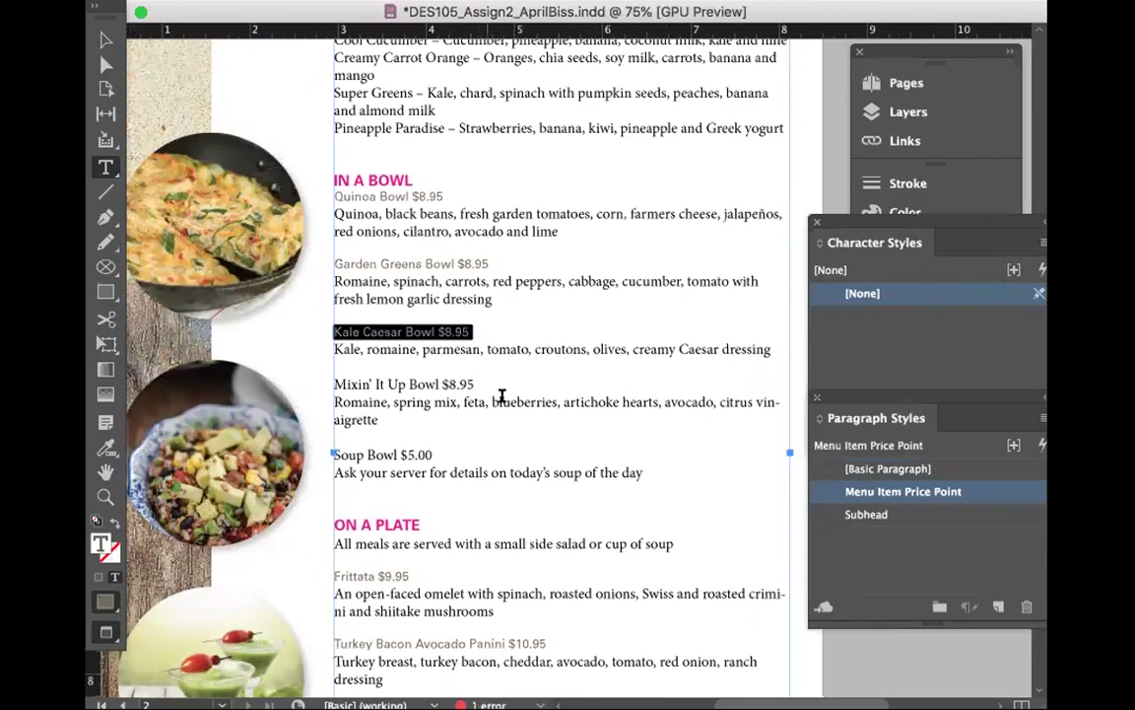
Step: Apply the Menu Item Price Point style to the Mixin' It Up Bowl and Soup Bowl price lines
left_click_drag(475, 385, 313, 378)
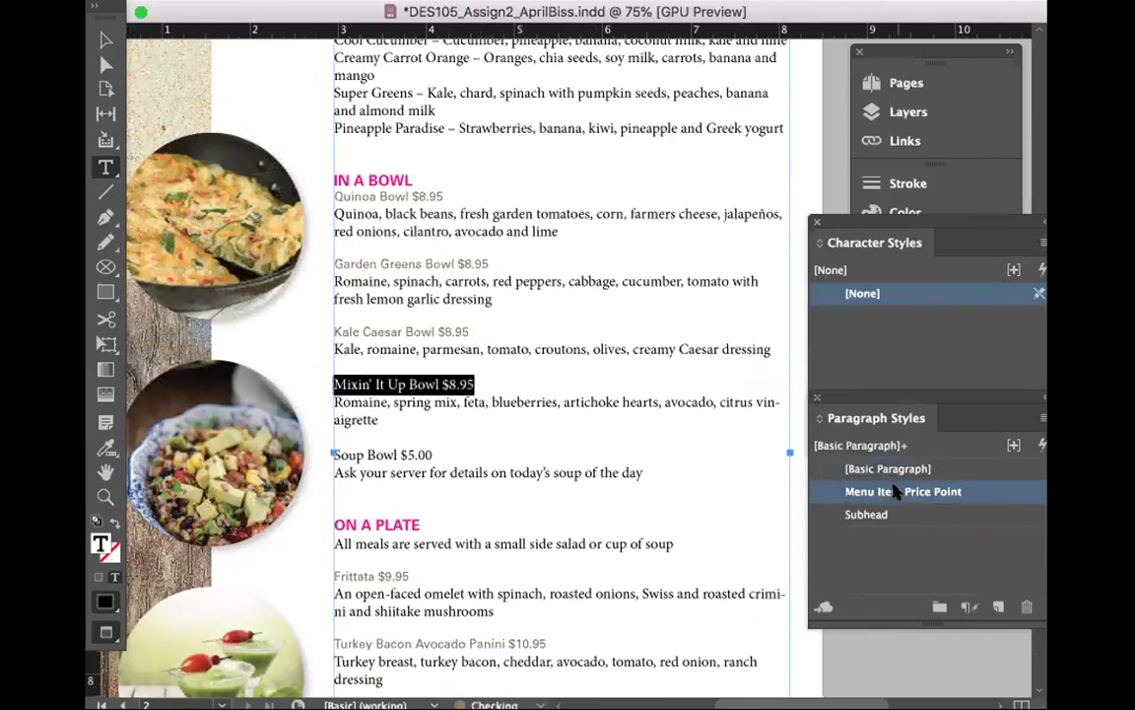
left_click(862, 491)
left_click(336, 448)
triple_click(336, 451)
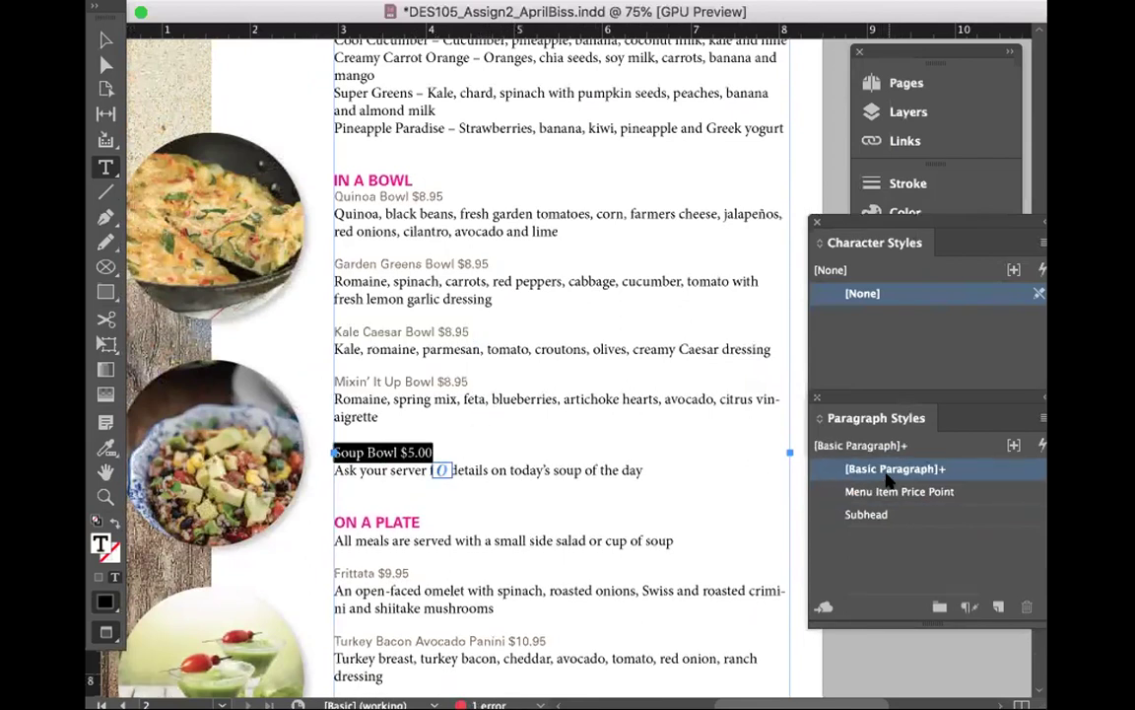
left_click(886, 492)
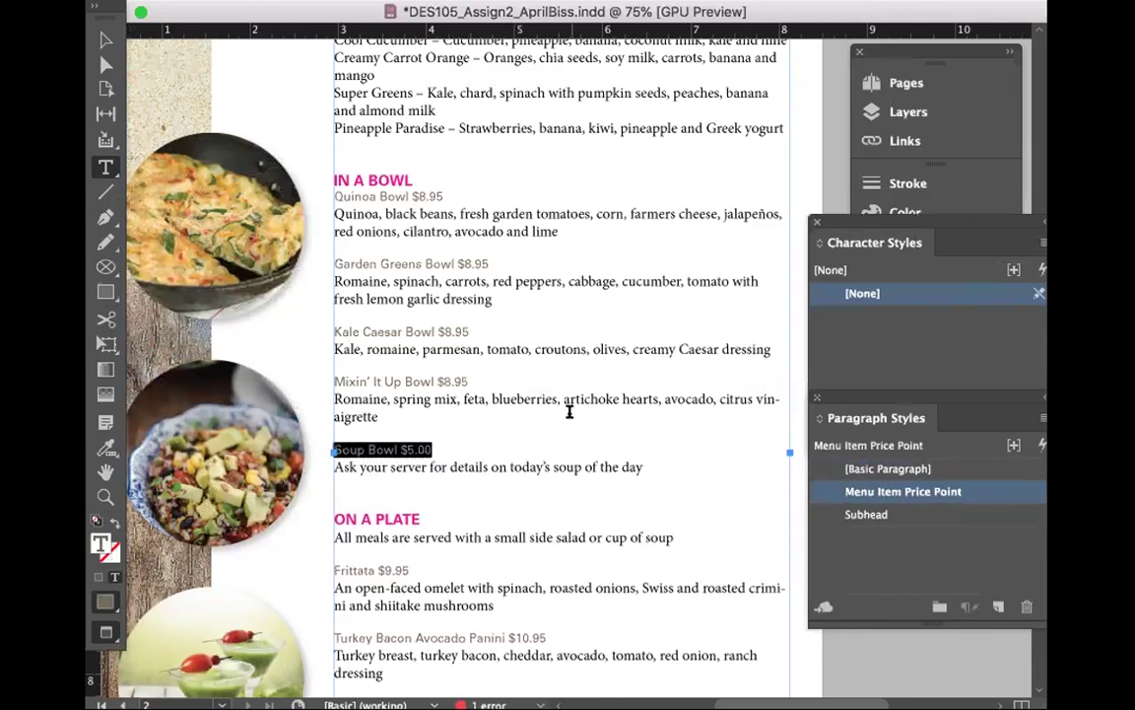
Step: Review the menu page from the Smoothies section down to California Wrap, checking the price lines and description text
scroll(569, 412, "up", 5)
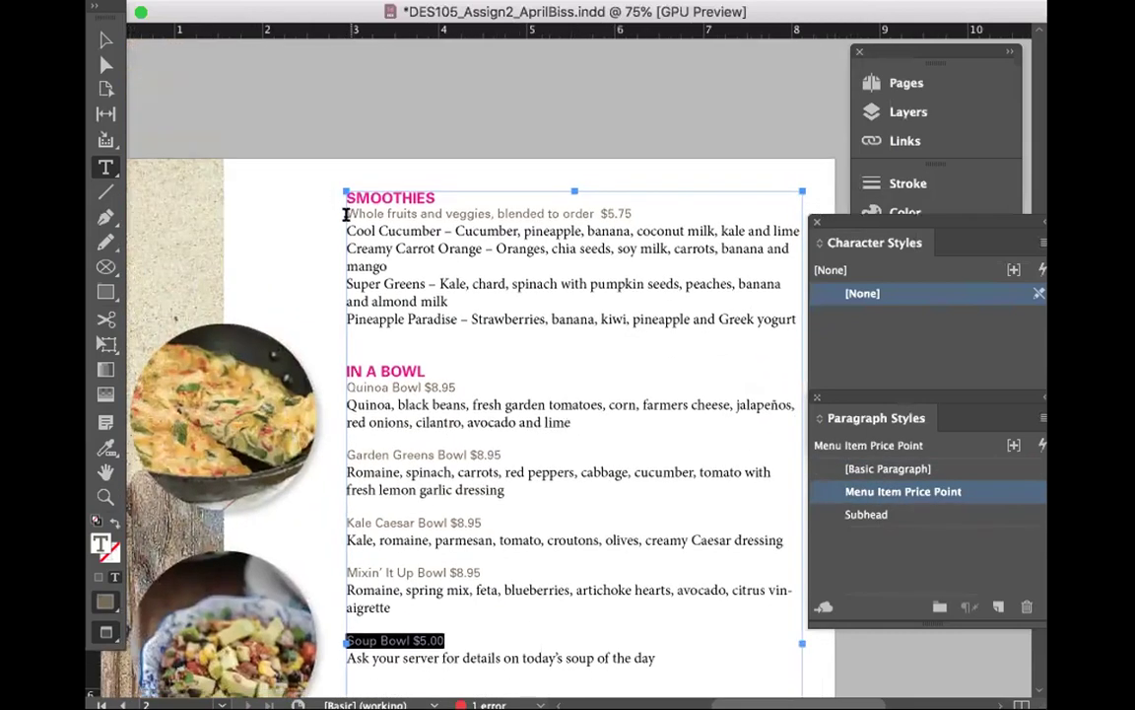
scroll(404, 281, "down", 2)
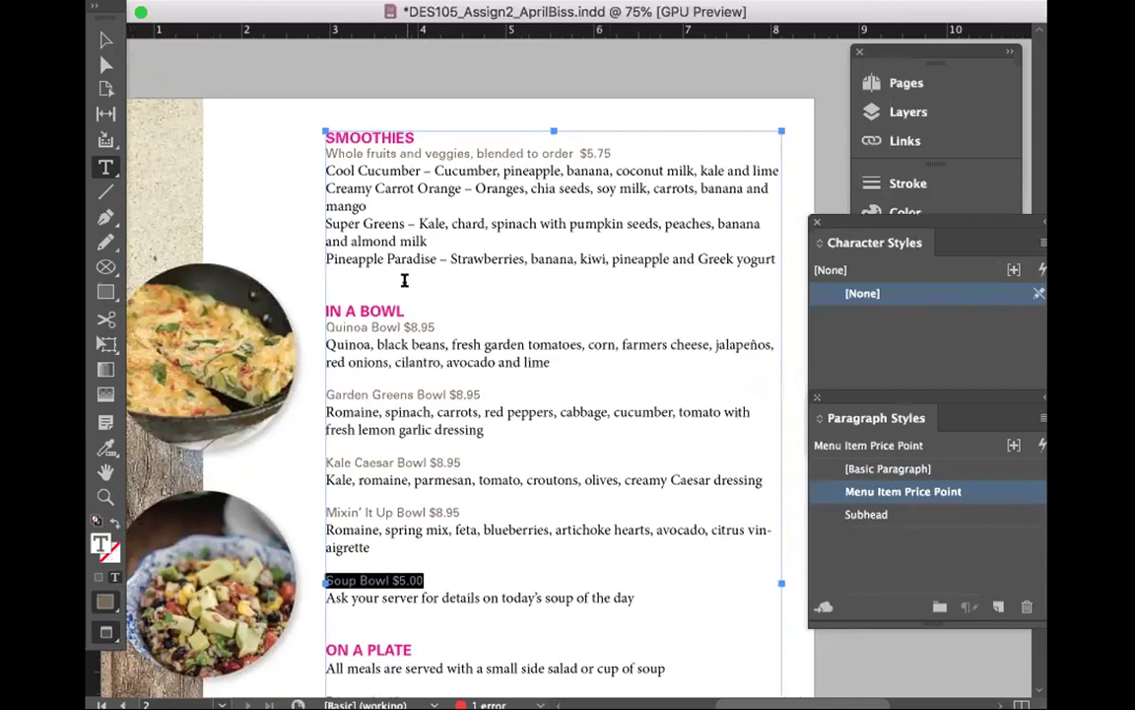
left_click(342, 186)
scroll(456, 320, "down", 2)
scroll(458, 322, "down", 6)
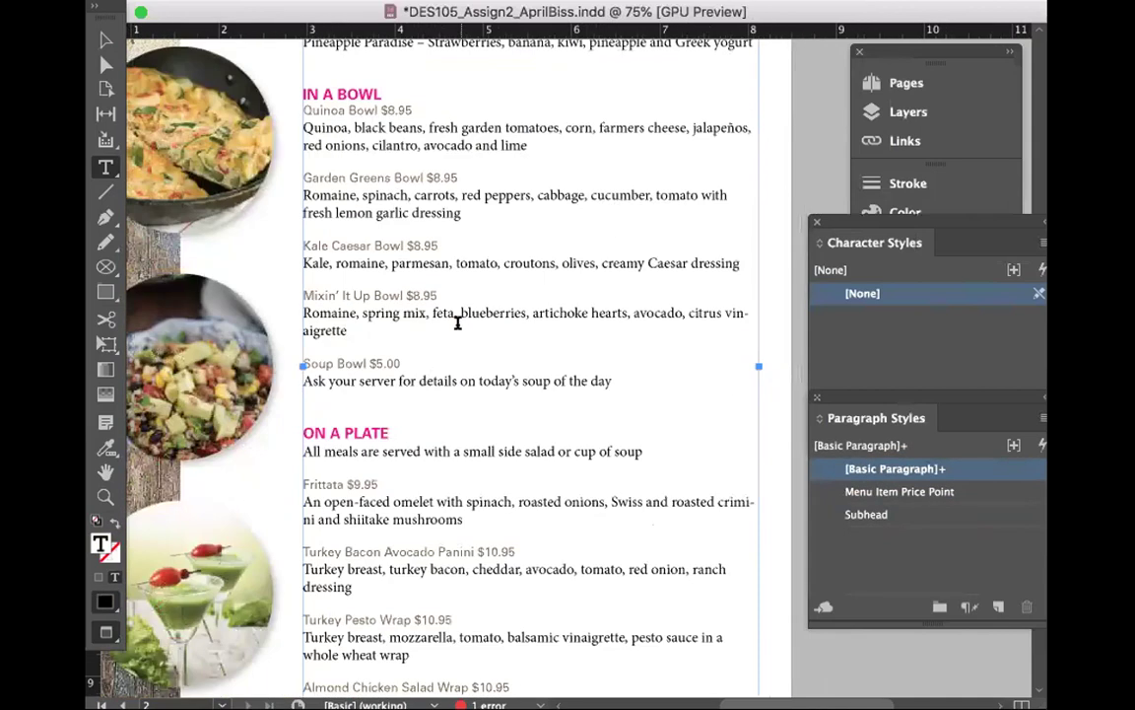
scroll(457, 323, "down", 5)
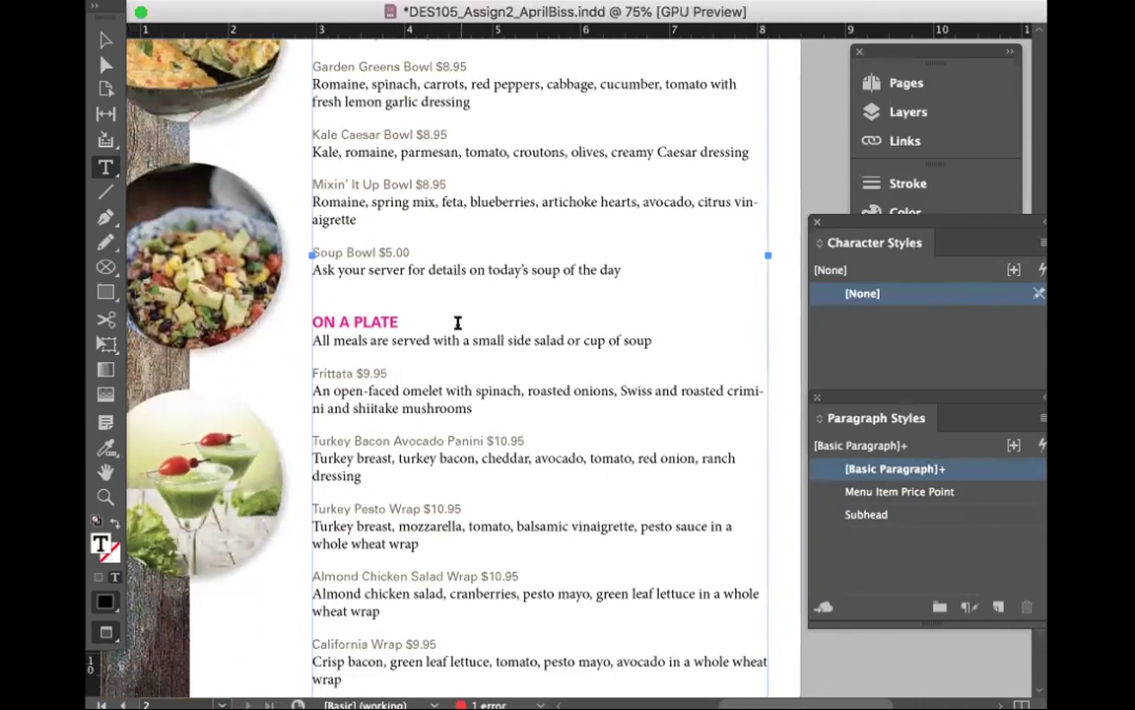
scroll(457, 323, "up", 10)
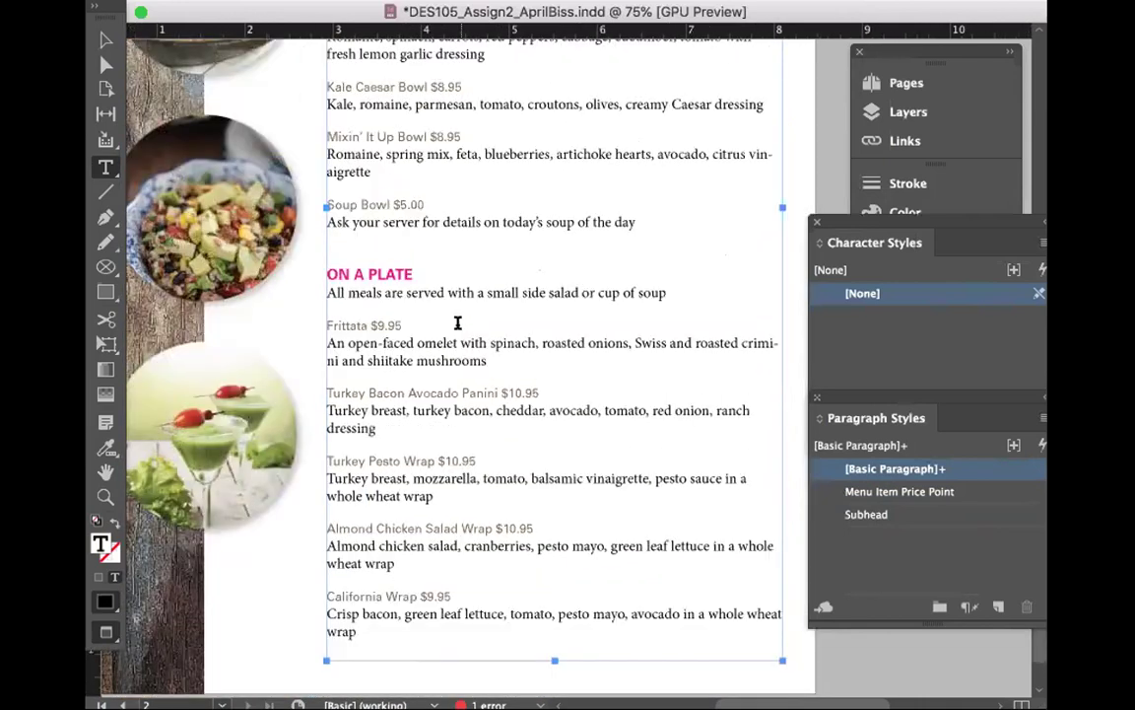
scroll(457, 322, "up", 4)
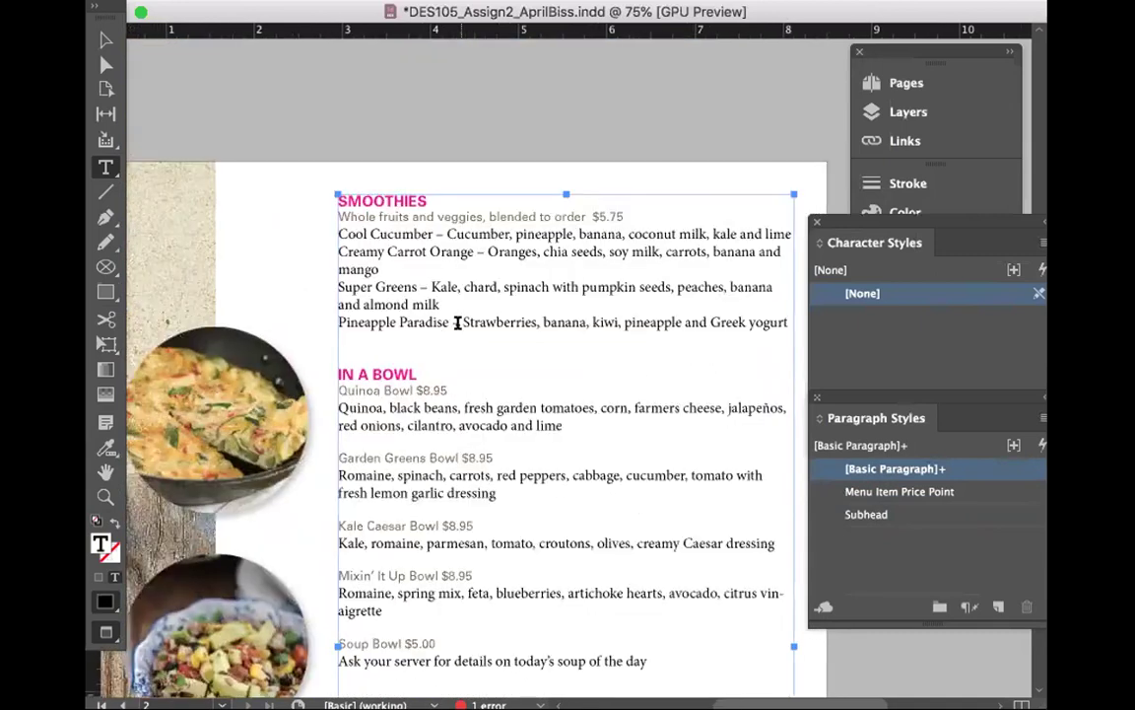
Step: Start a new paragraph style named Menu Description from the four smoothie description lines under SMOOTHIES
left_click_drag(338, 234, 795, 323)
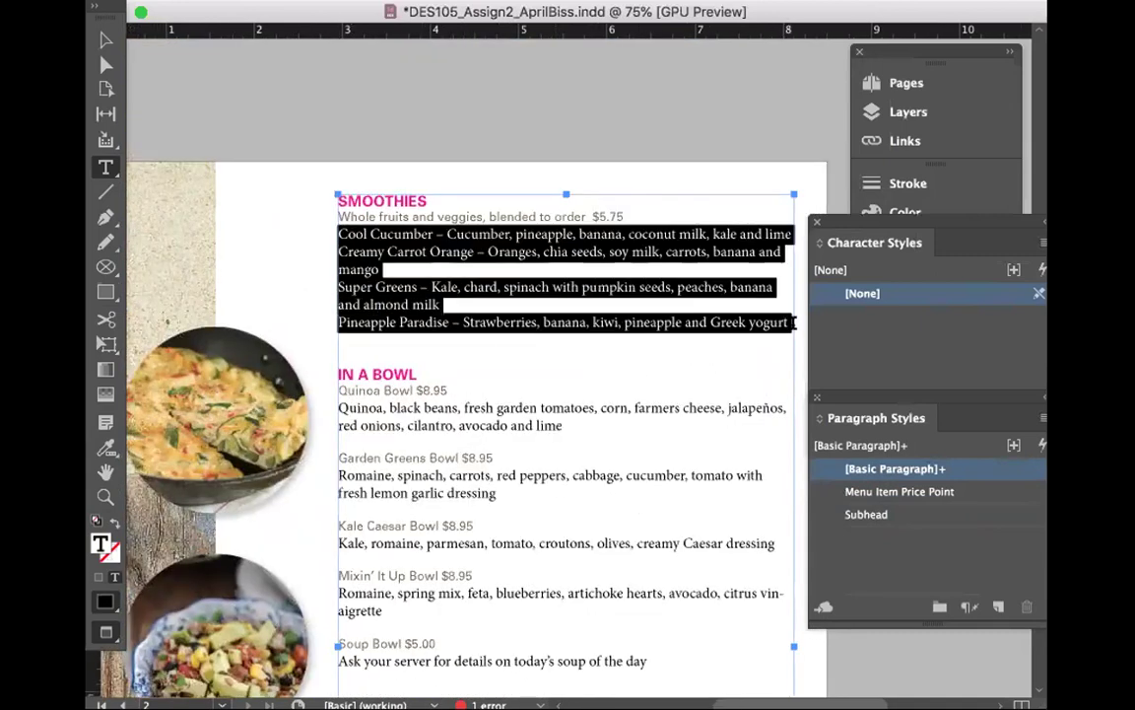
left_click(1042, 421)
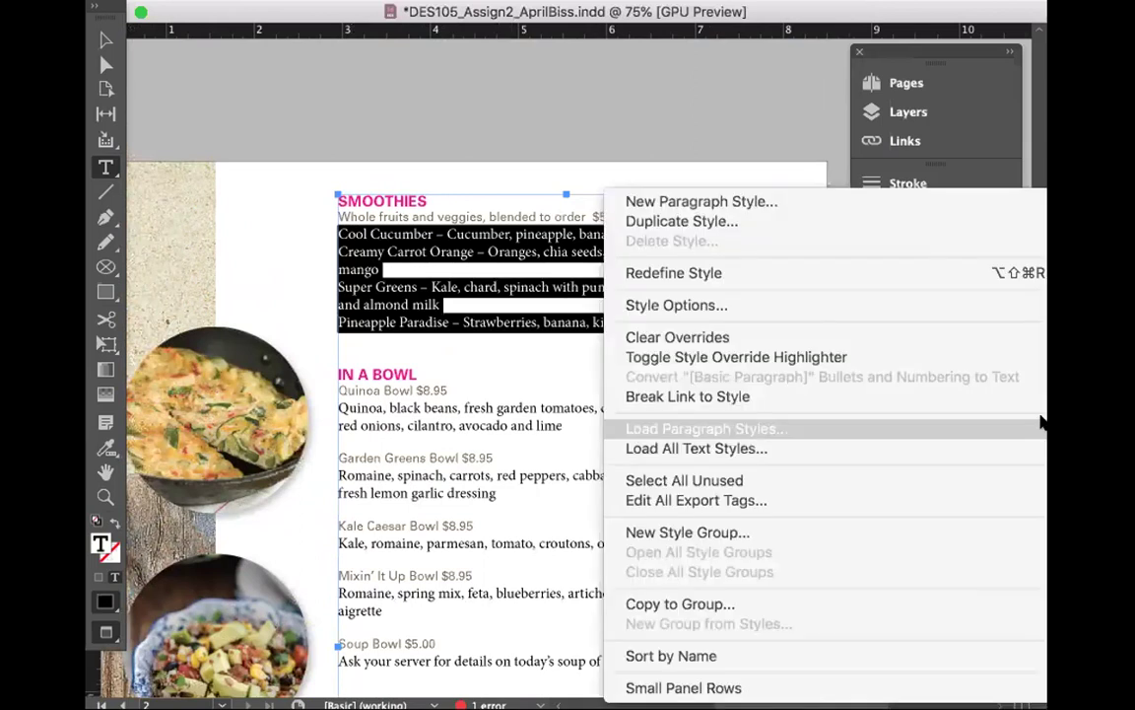
left_click(904, 210)
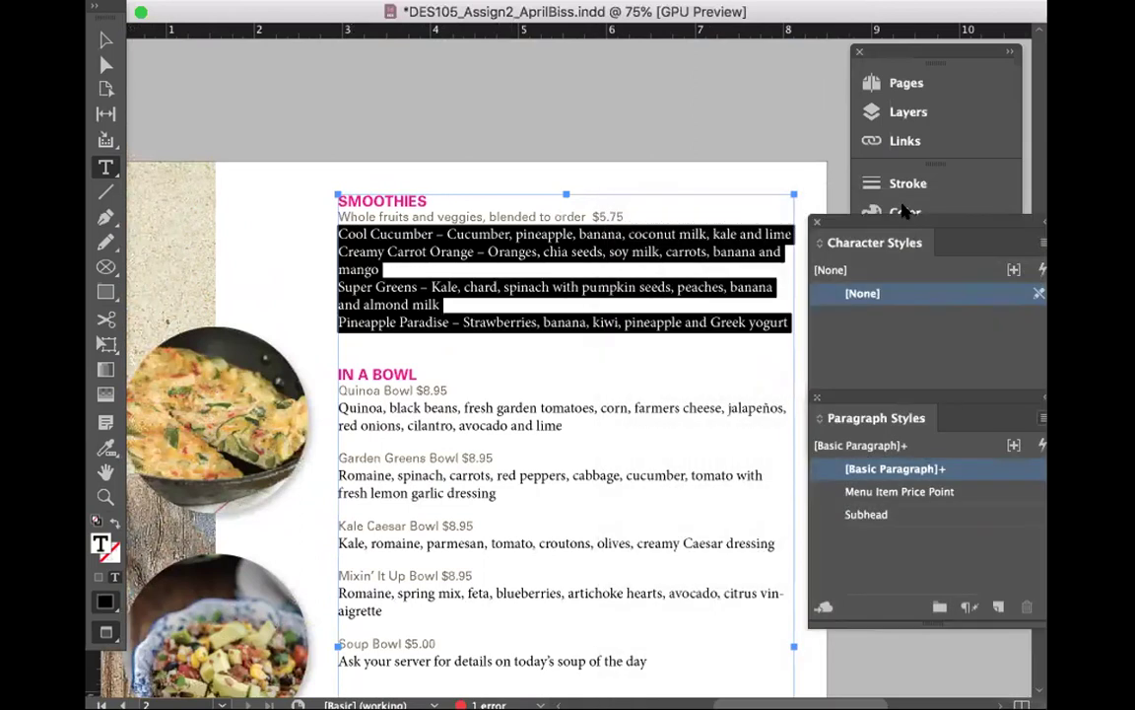
type("Menu Description")
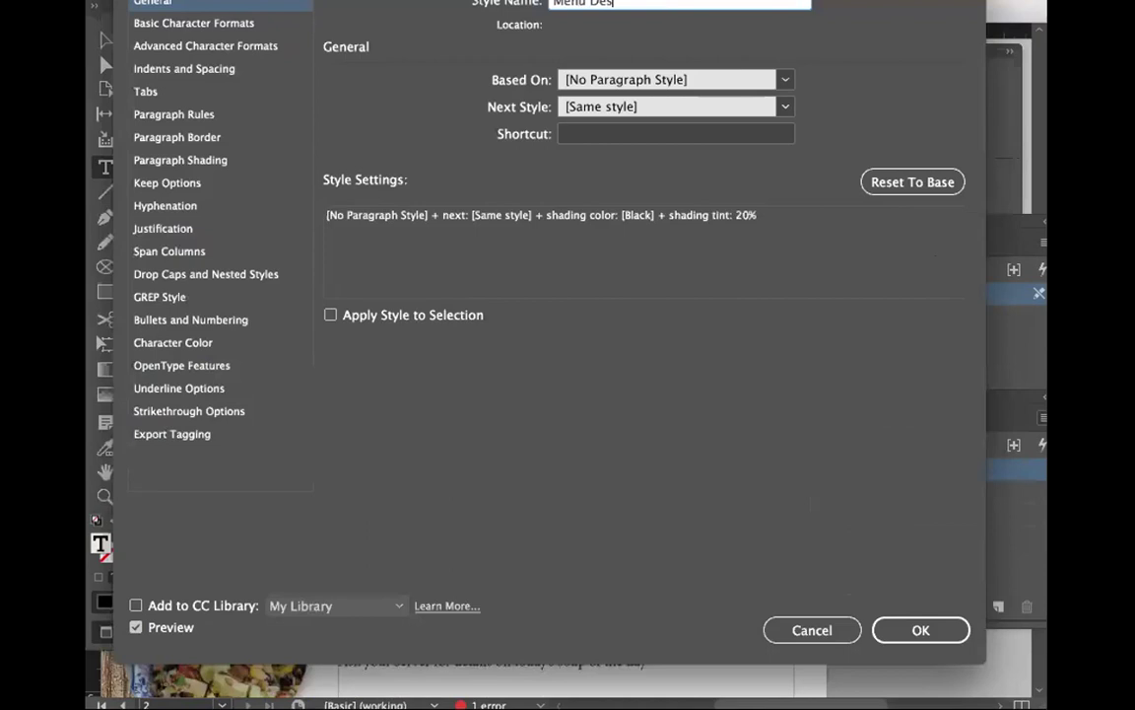
Step: Set the Menu Description style's font to Univers 57 Condensed
left_click(224, 26)
left_click(525, 87)
key("super+a")
type("Uni")
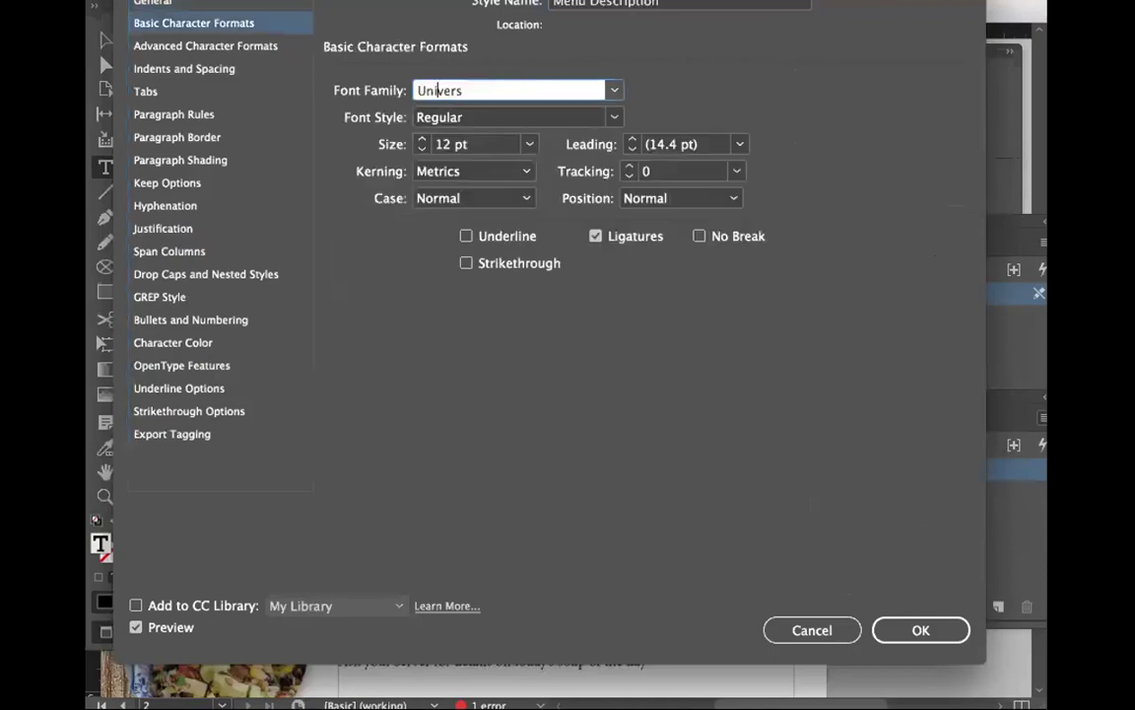
left_click(615, 119)
left_click(636, 107)
left_click(614, 117)
left_click(533, 135)
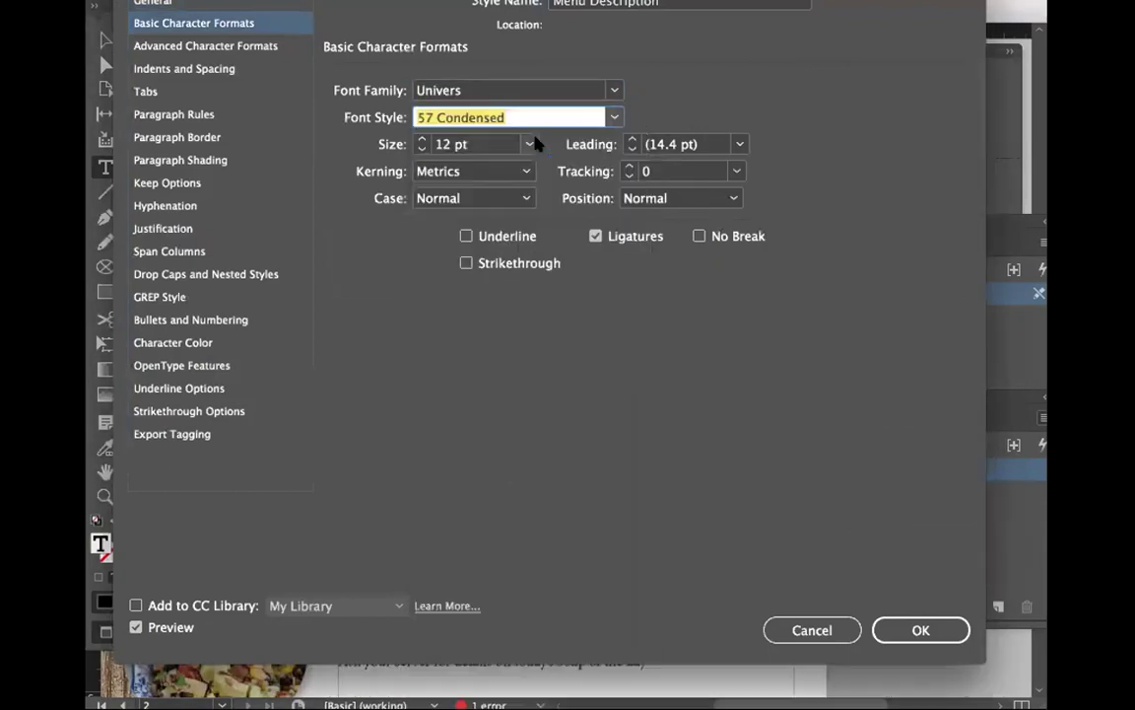
Step: Set the Menu Description style's size to 9 pt and leading to 13 pt
left_click(421, 148)
left_click(421, 148)
left_click(421, 148)
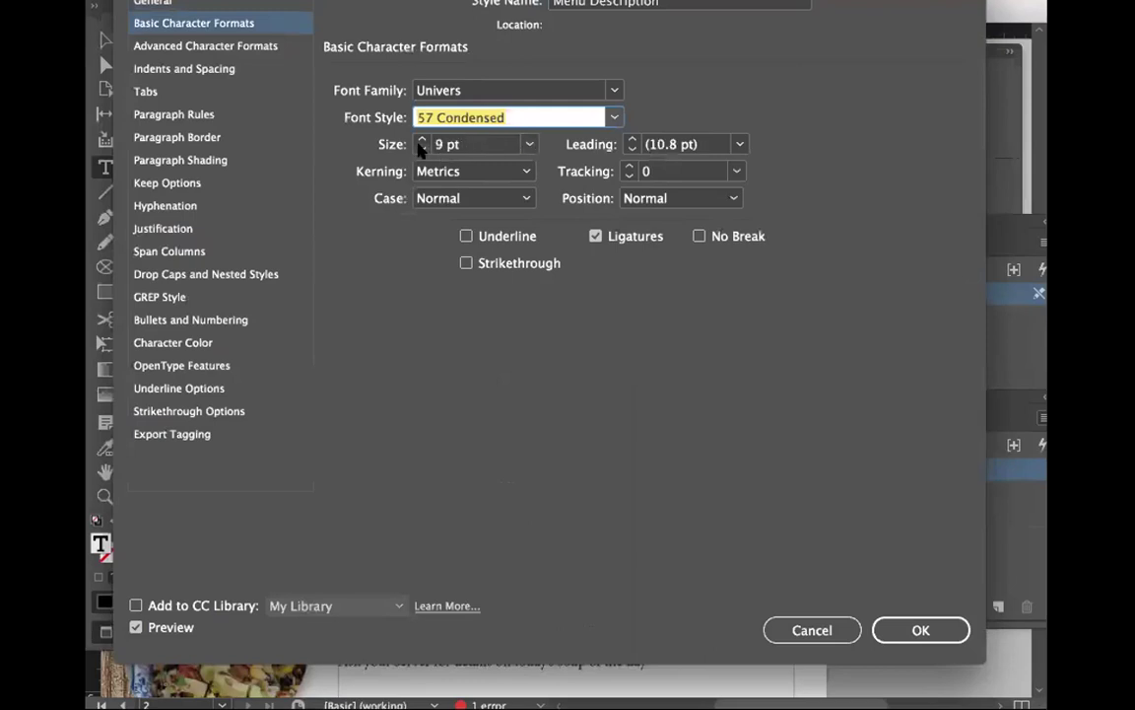
left_click(629, 140)
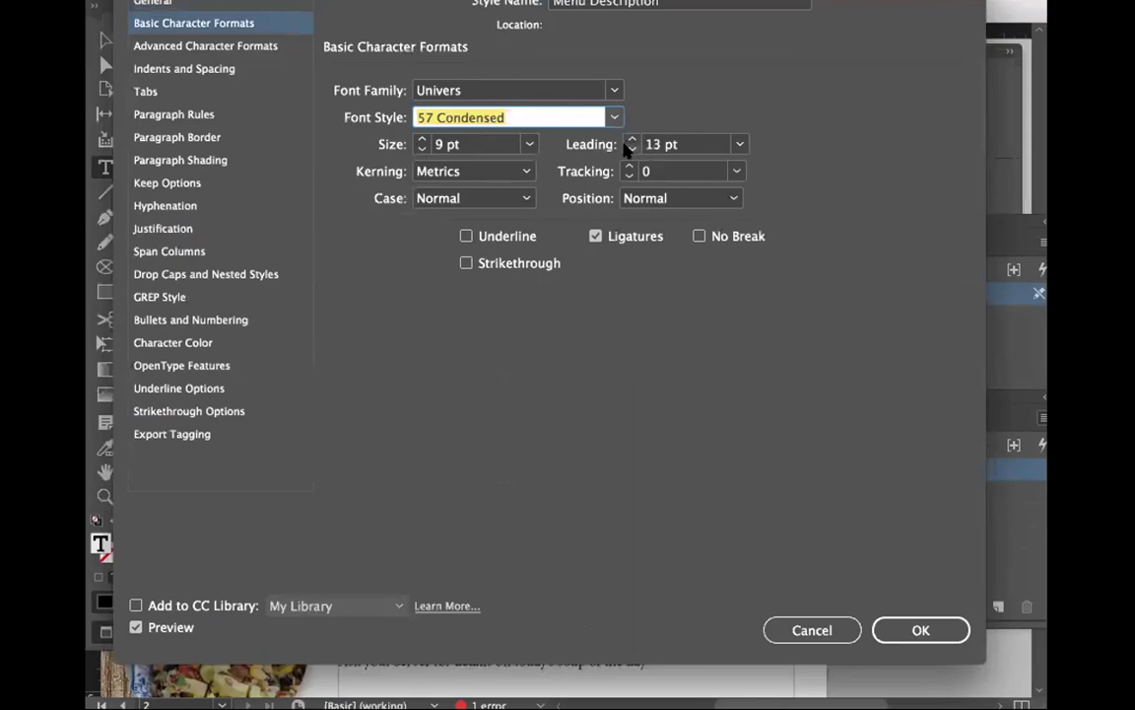
Step: Save the Menu Description style with black character color and apply it to the four smoothie description lines
left_click(209, 45)
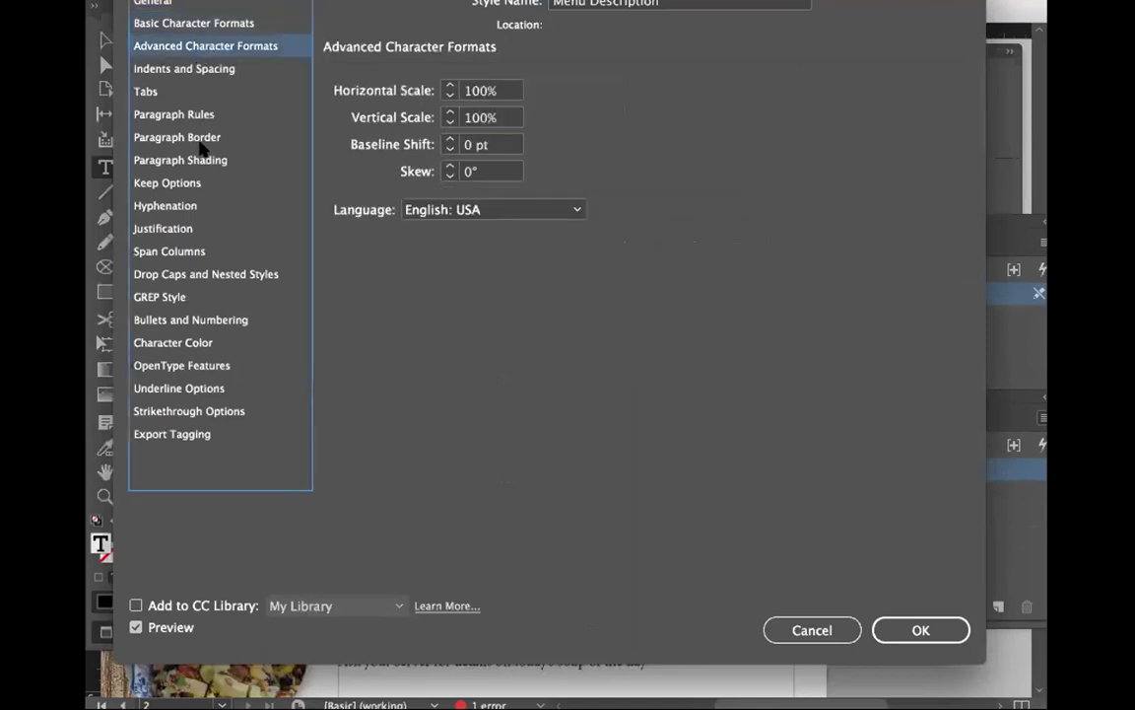
left_click(193, 347)
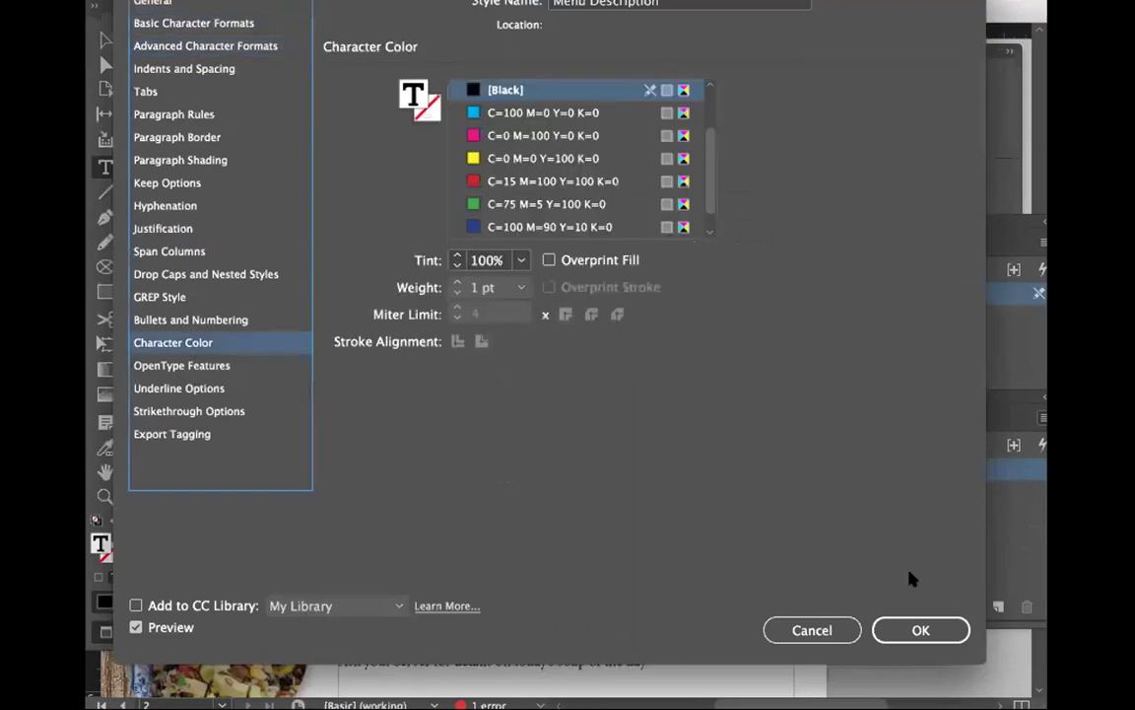
left_click(909, 631)
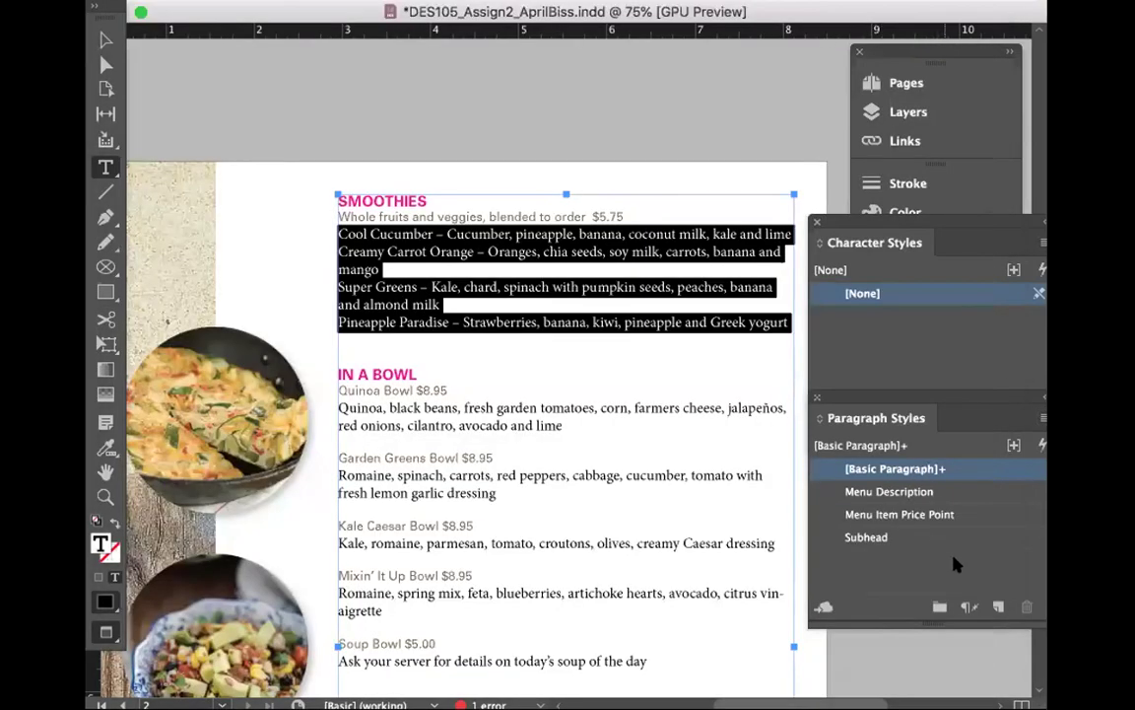
left_click(913, 493)
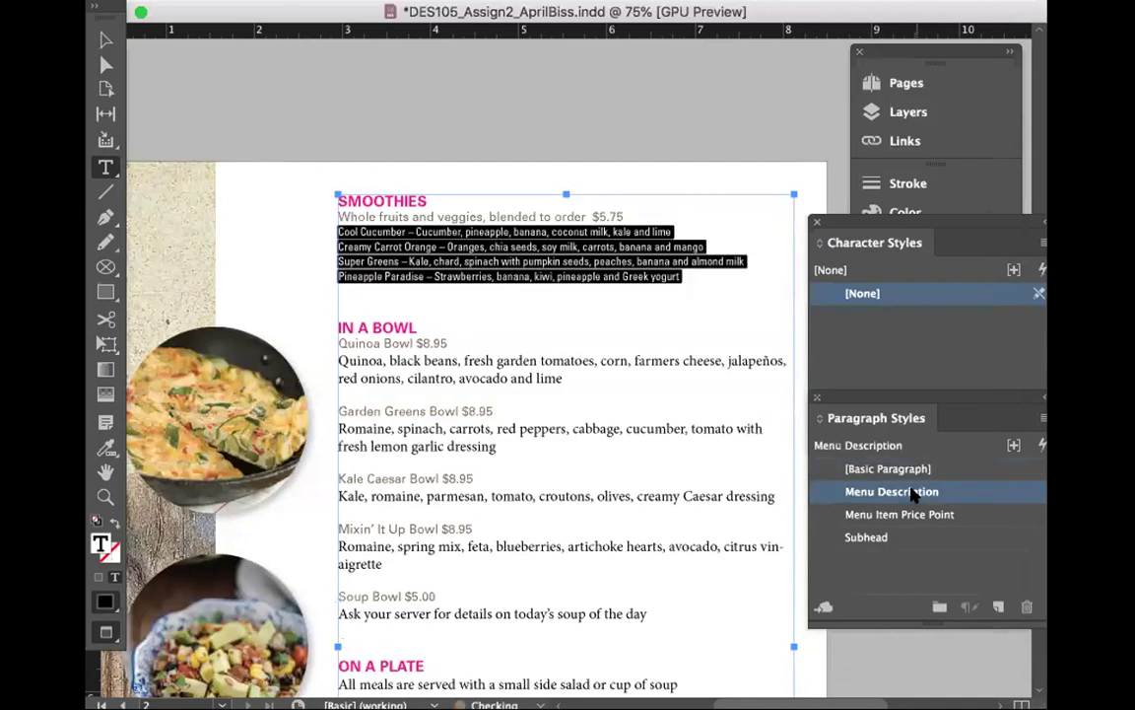
Step: Apply the Menu Description style to the Quinoa Bowl and Garden Greens Bowl description texts
left_click(580, 354)
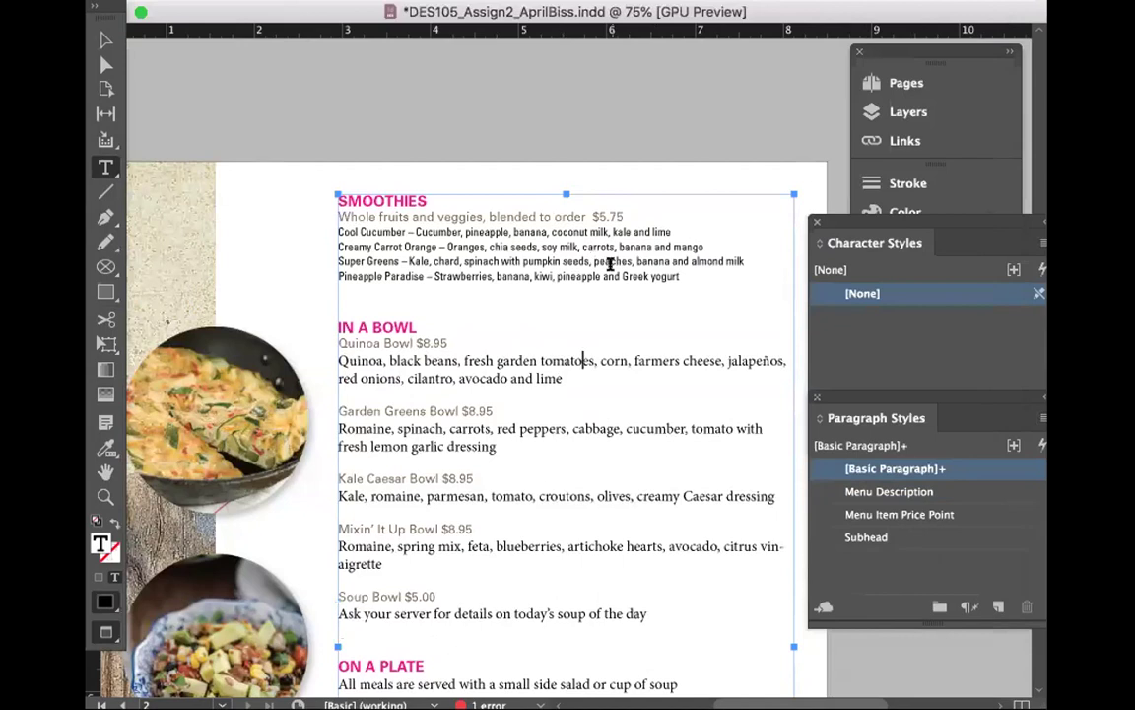
scroll(608, 263, "down", 2)
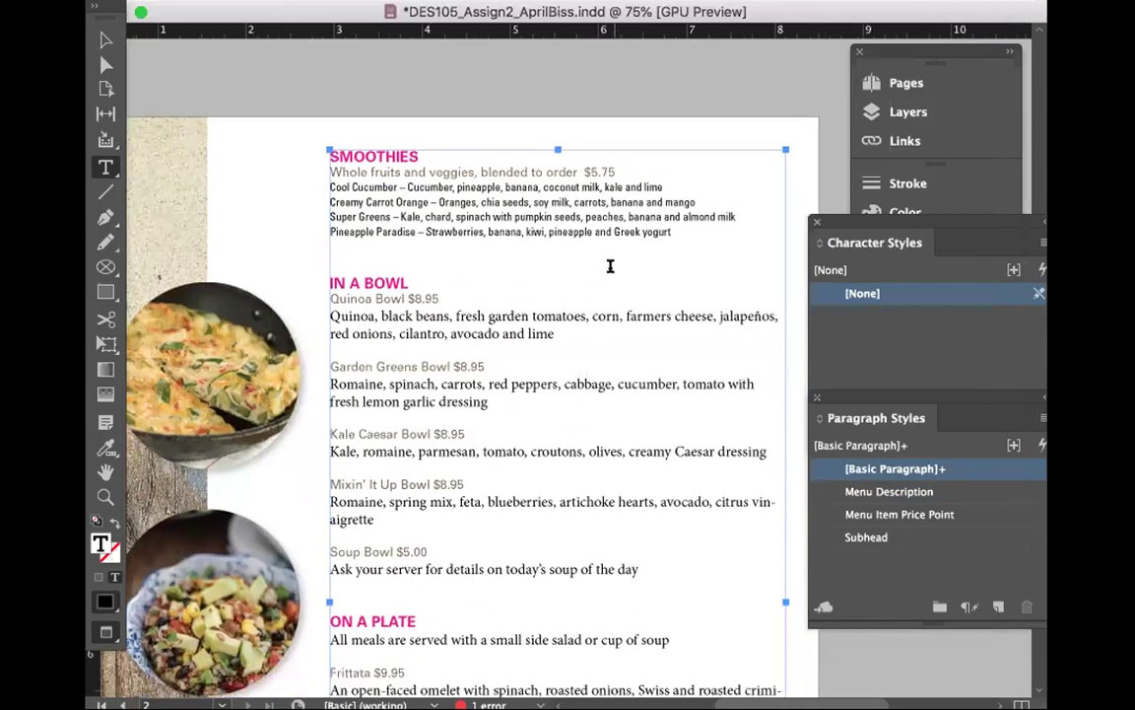
left_click_drag(593, 347, 313, 313)
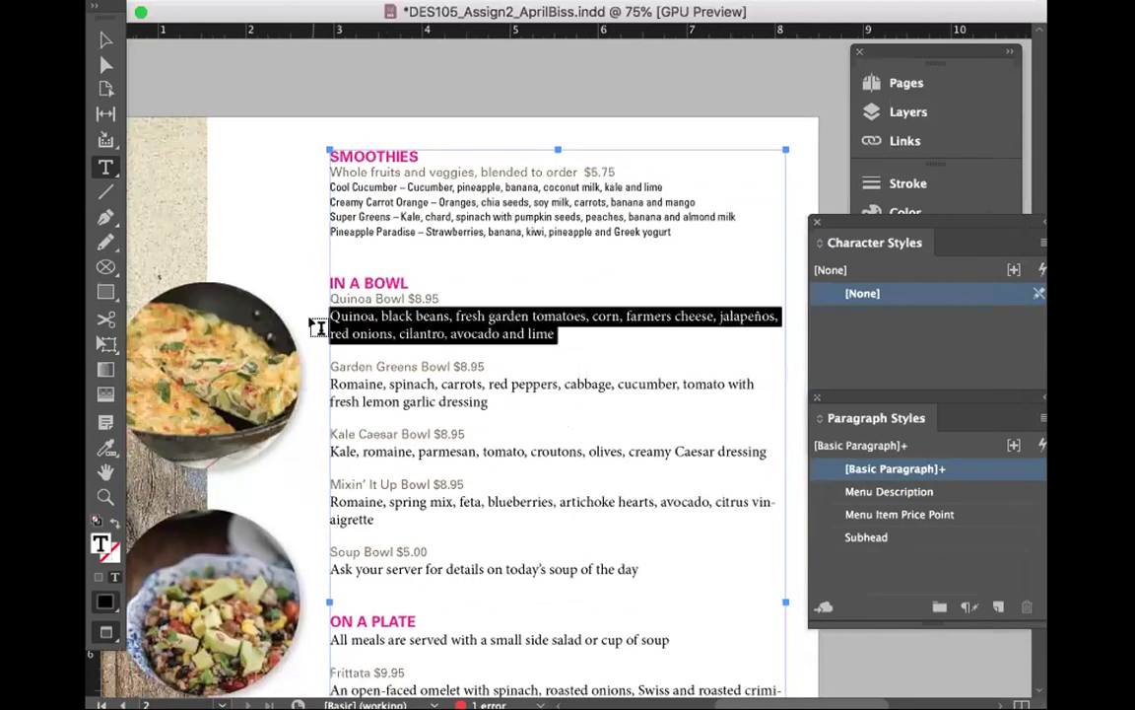
left_click(881, 493)
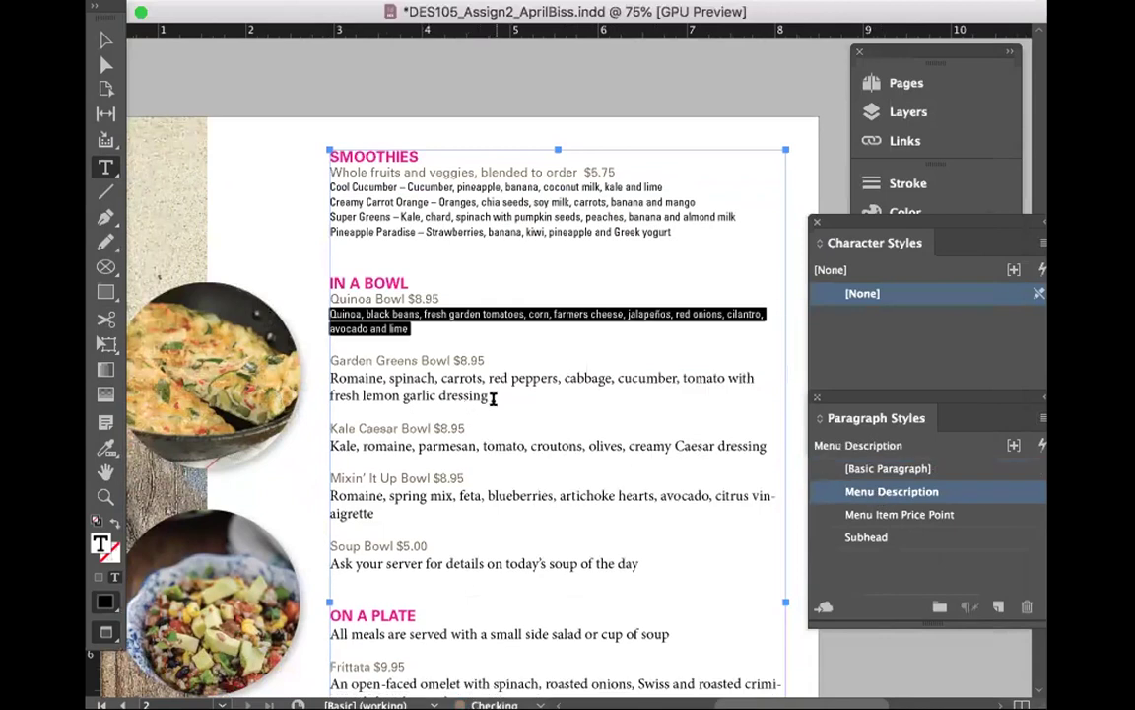
left_click_drag(491, 398, 329, 381)
left_click(880, 490)
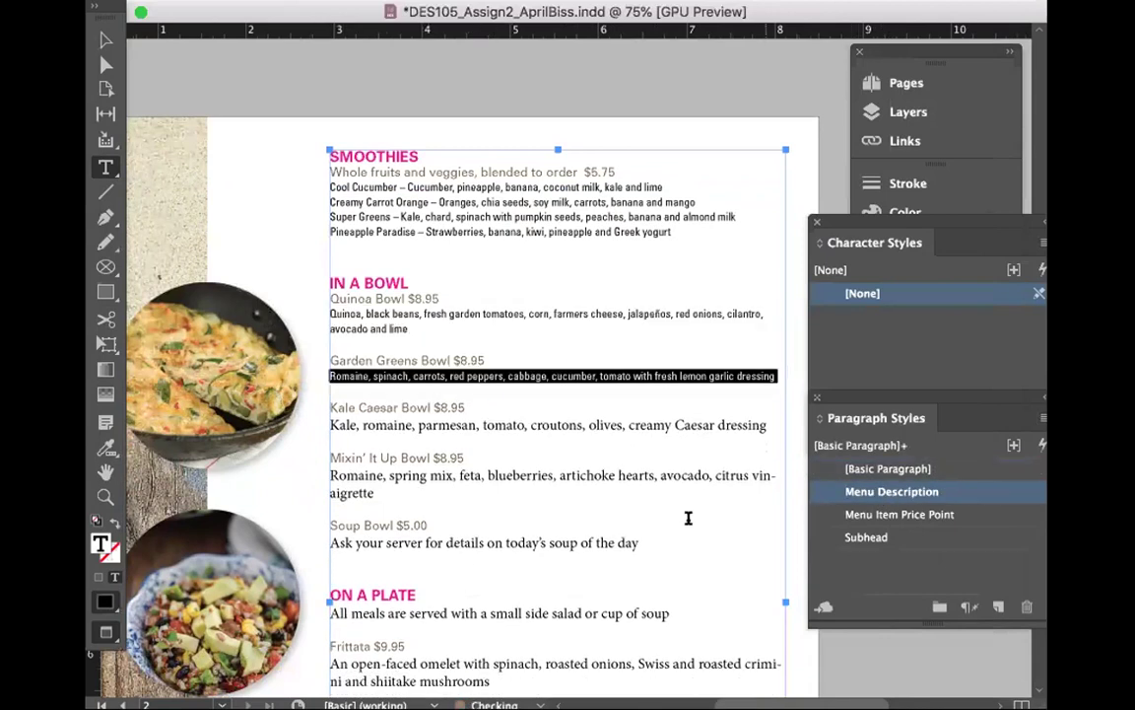
Step: Apply the Menu Description style to the Kale Caesar Bowl, Mixin' It Up Bowl and Soup Bowl descriptions
scroll(687, 513, "down", 2)
triple_click(494, 386)
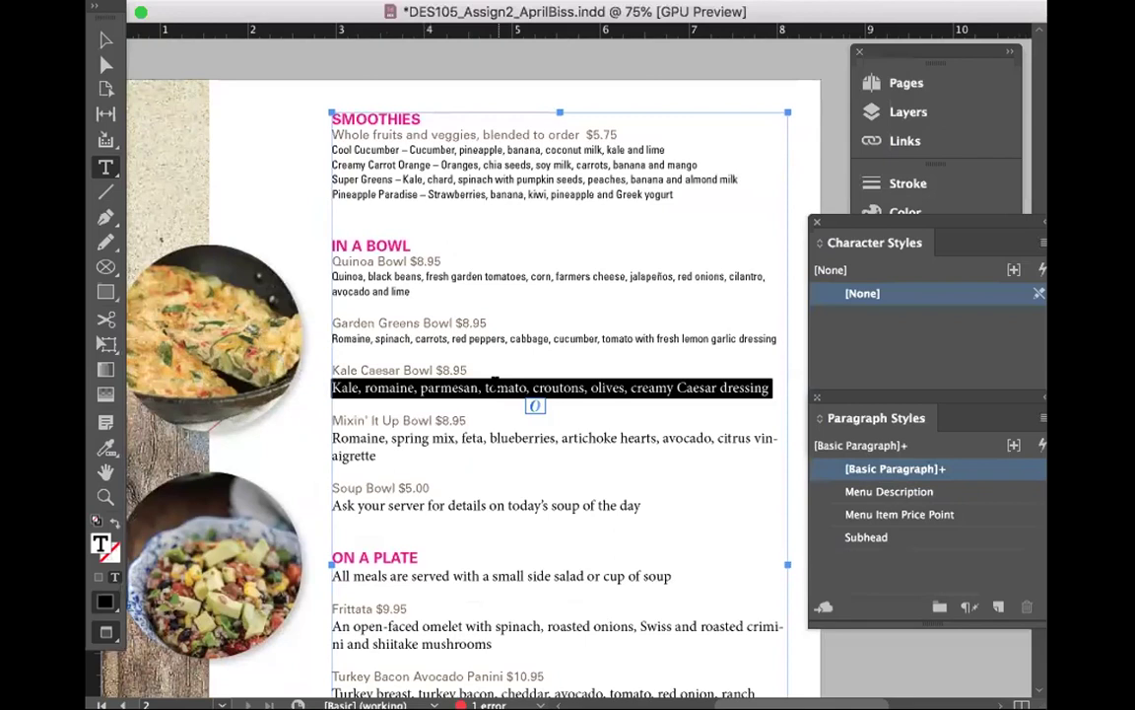
left_click(911, 491)
scroll(638, 493, "down", 15)
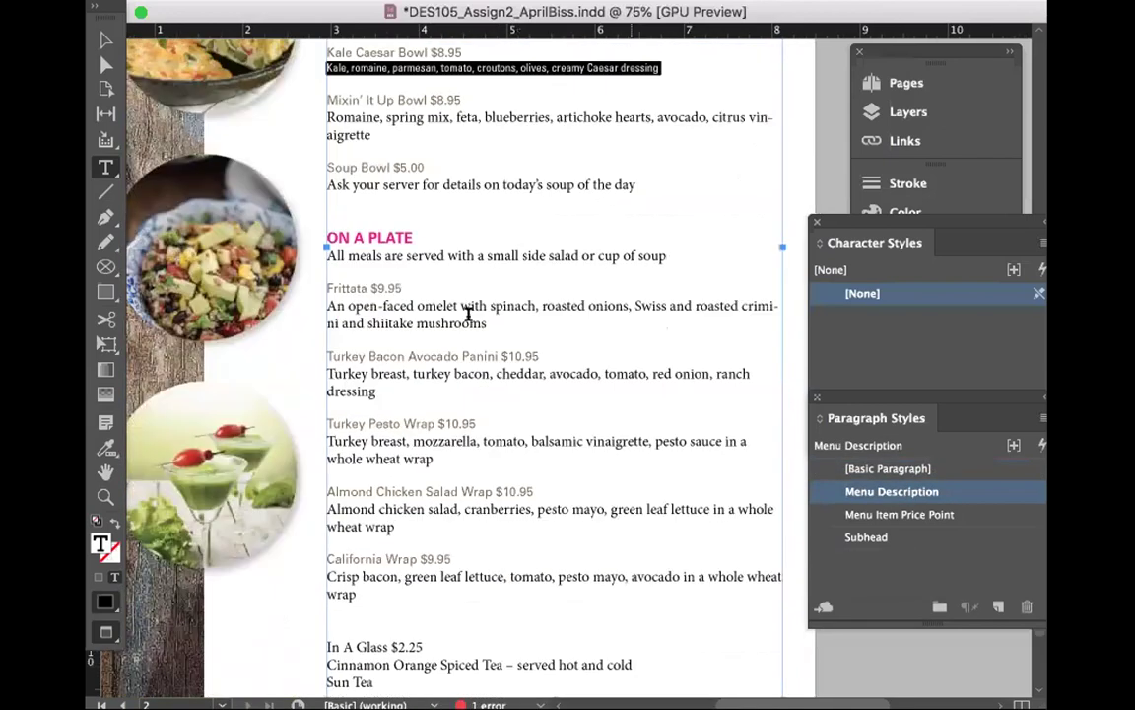
triple_click(325, 123)
left_click(325, 123)
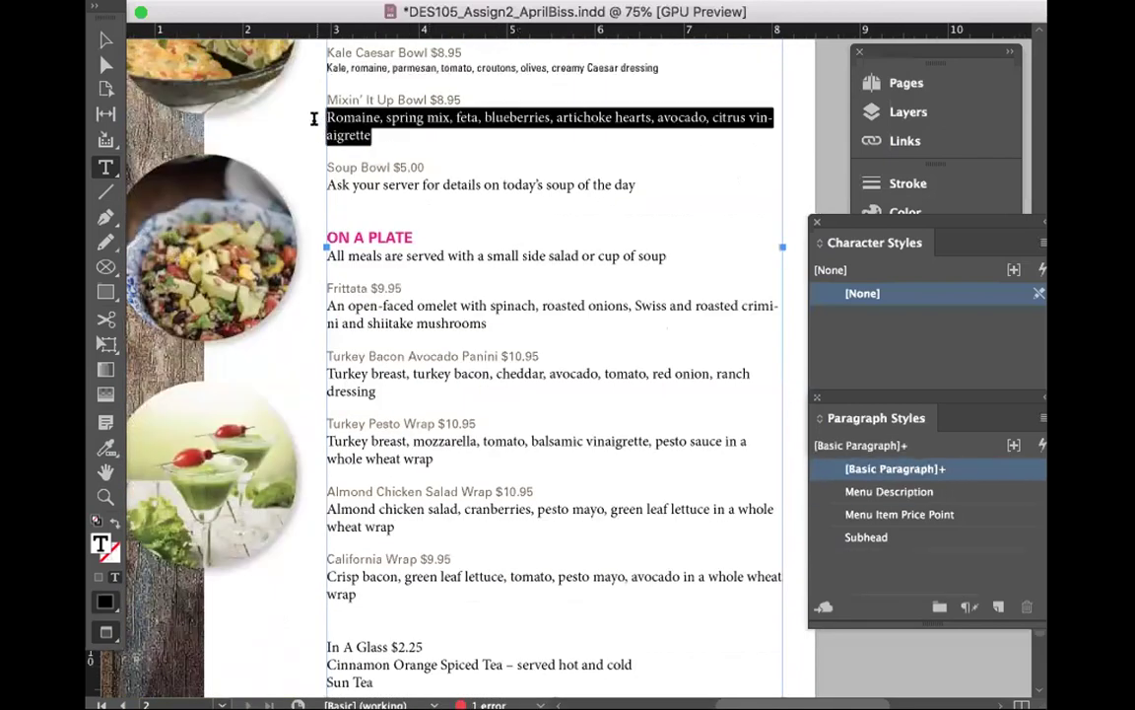
left_click(948, 491)
left_click(641, 165)
key("shift+Home")
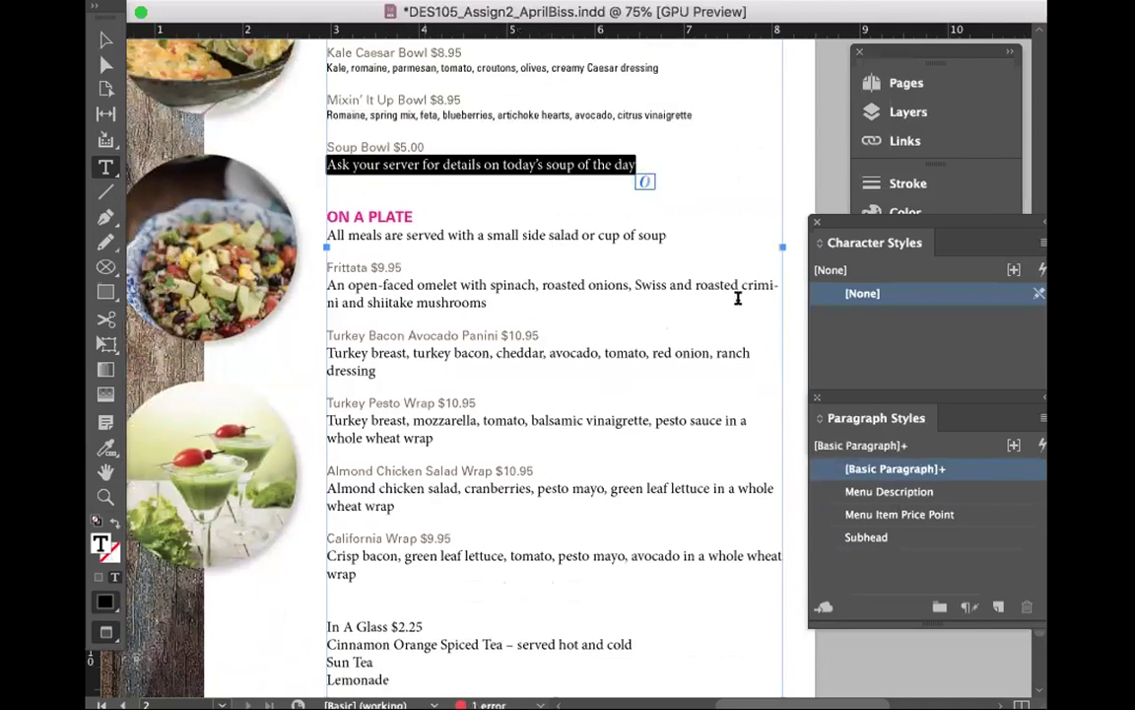
left_click(867, 491)
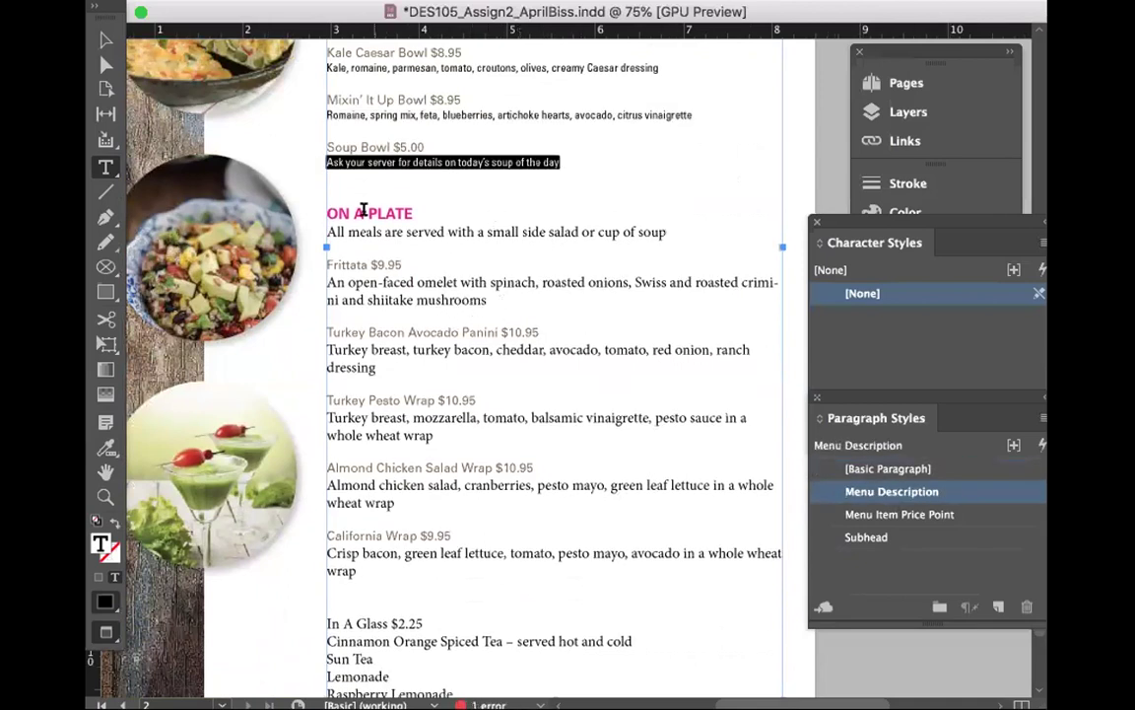
Step: Apply the Menu Description style to the Frittata and Turkey Bacon Avocado Panini descriptions
left_click_drag(365, 231, 449, 231)
left_click_drag(490, 299, 316, 286)
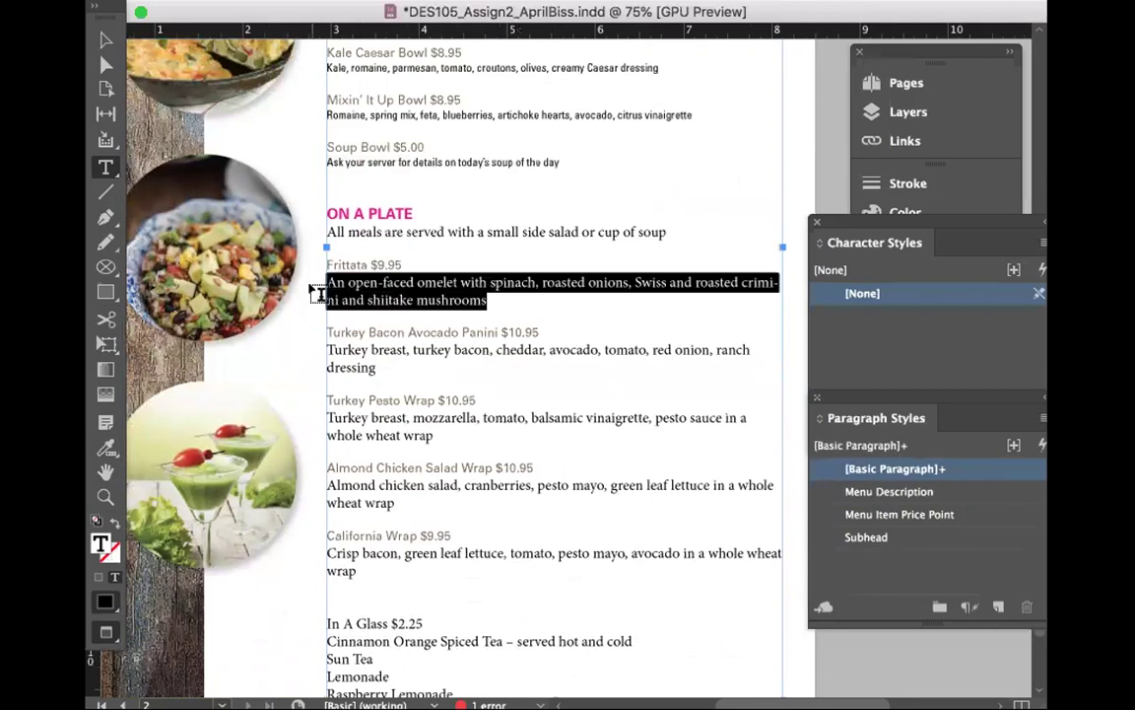
left_click(873, 491)
left_click_drag(376, 345, 302, 327)
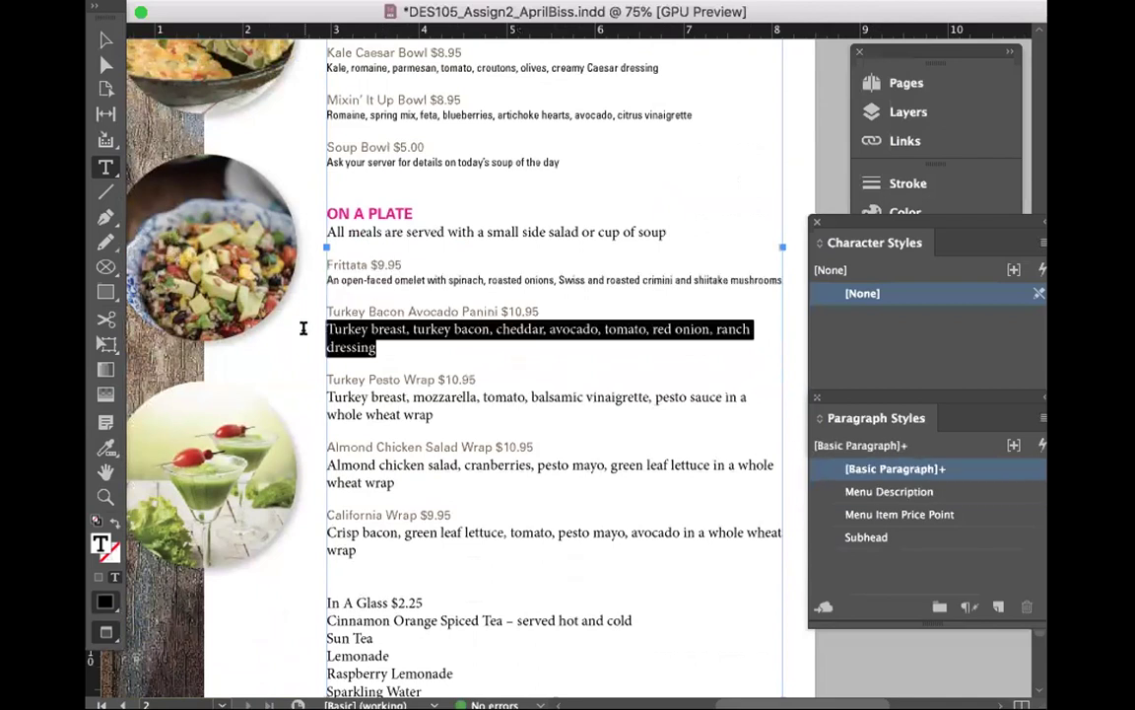
left_click(893, 492)
Step: Apply the Menu Description style to the Turkey Pesto Wrap, Almond Chicken Salad Wrap and California Wrap descriptions
left_click_drag(433, 393, 311, 372)
left_click(862, 491)
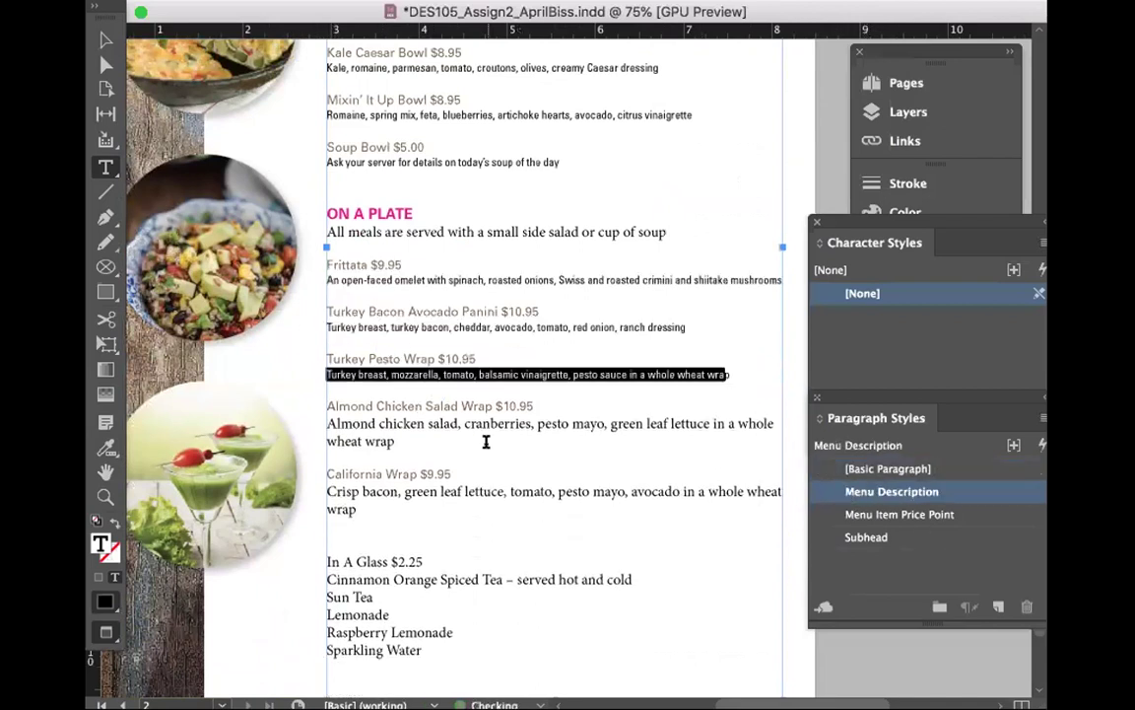
triple_click(325, 428)
left_click(924, 495)
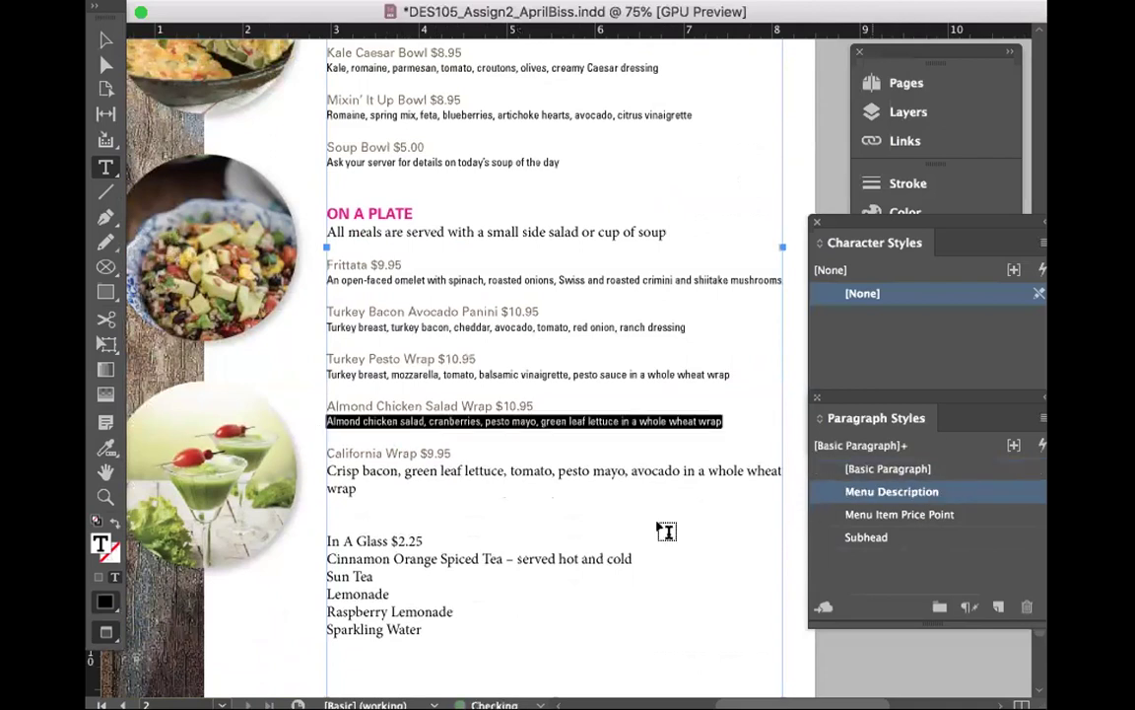
triple_click(325, 471)
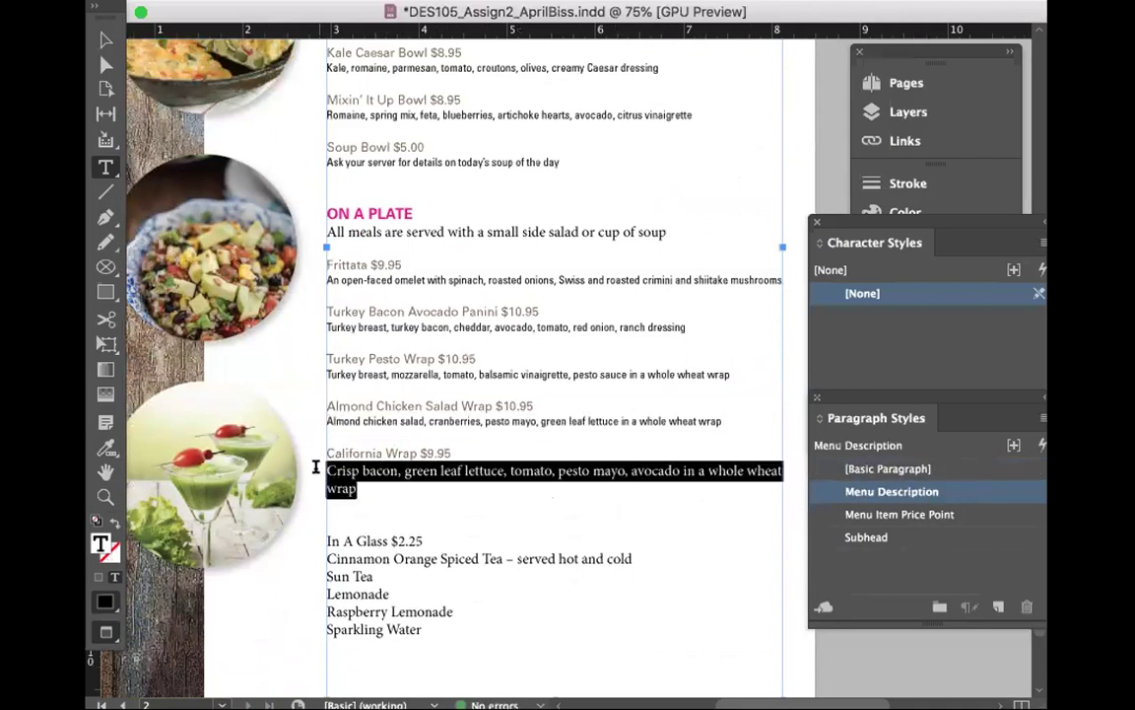
left_click(890, 491)
Step: Apply the Subhead style to the In A Glass $2.25 line
left_click(574, 497)
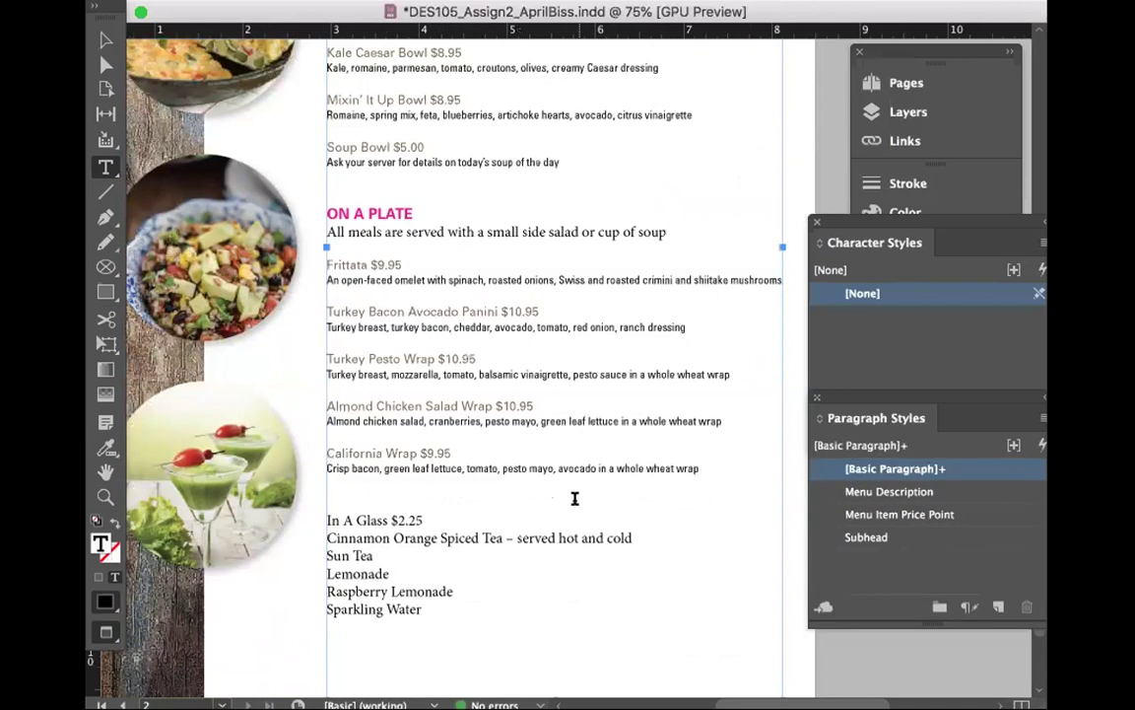
left_click_drag(426, 519, 324, 518)
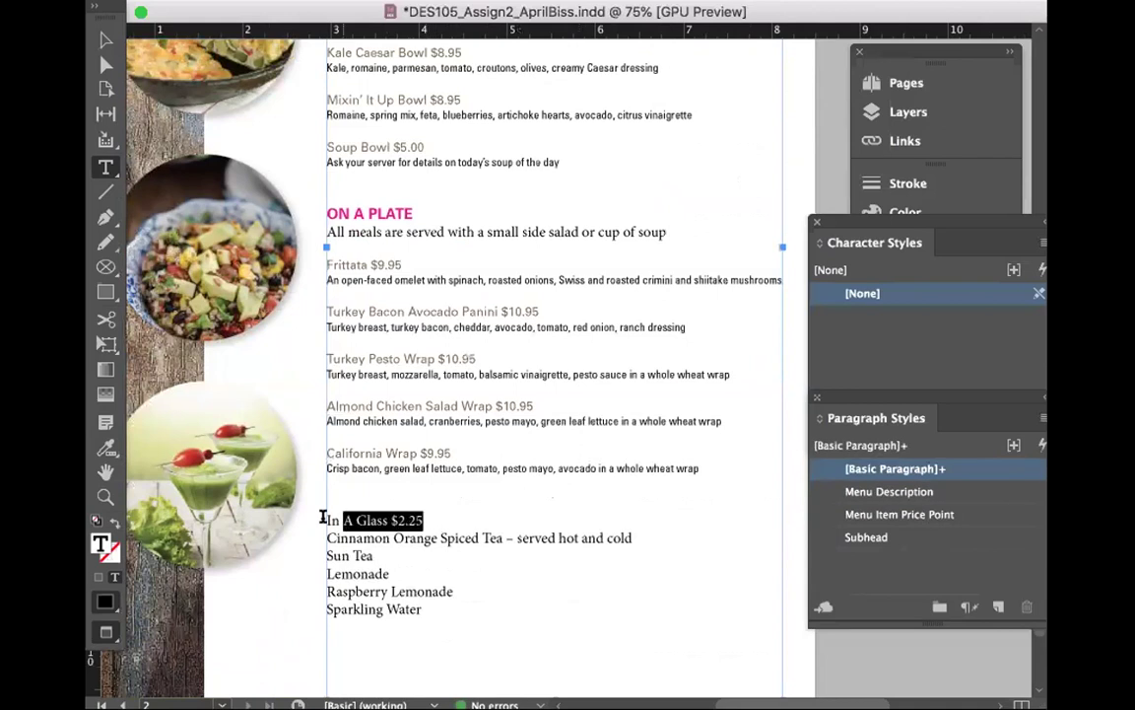
left_click(884, 538)
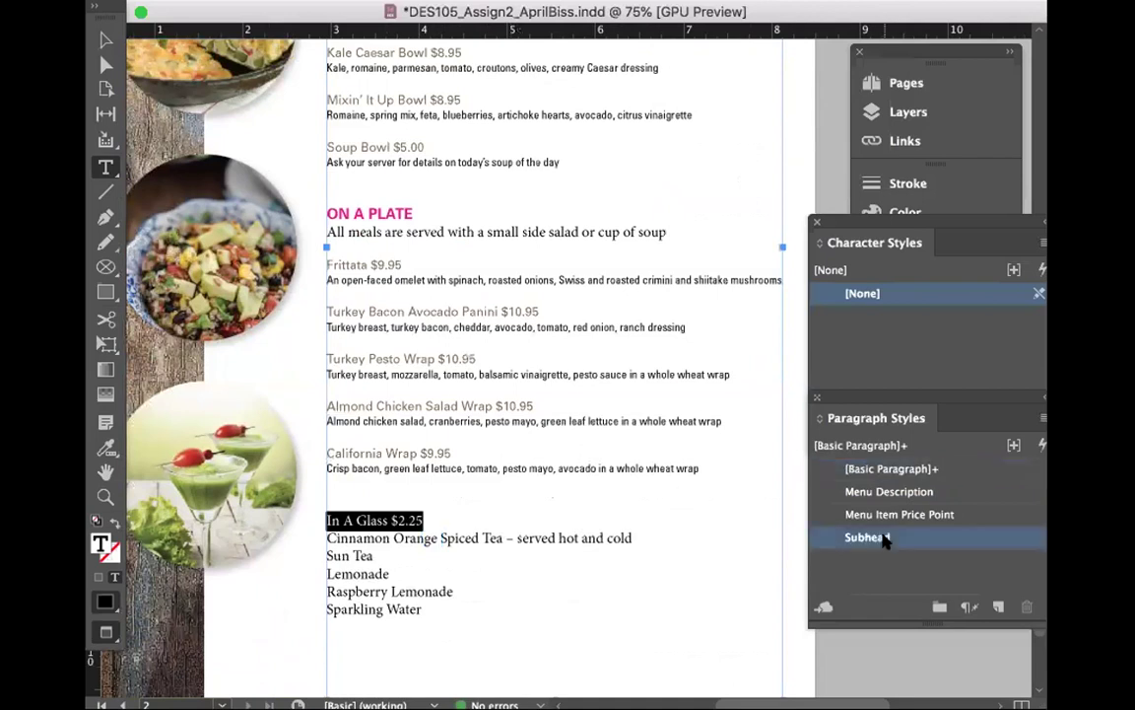
Step: Try the Menu Description style on the five drink lines under In A Glass, but settle on Menu Item Price Point
left_click(442, 557)
left_click_drag(424, 611, 302, 530)
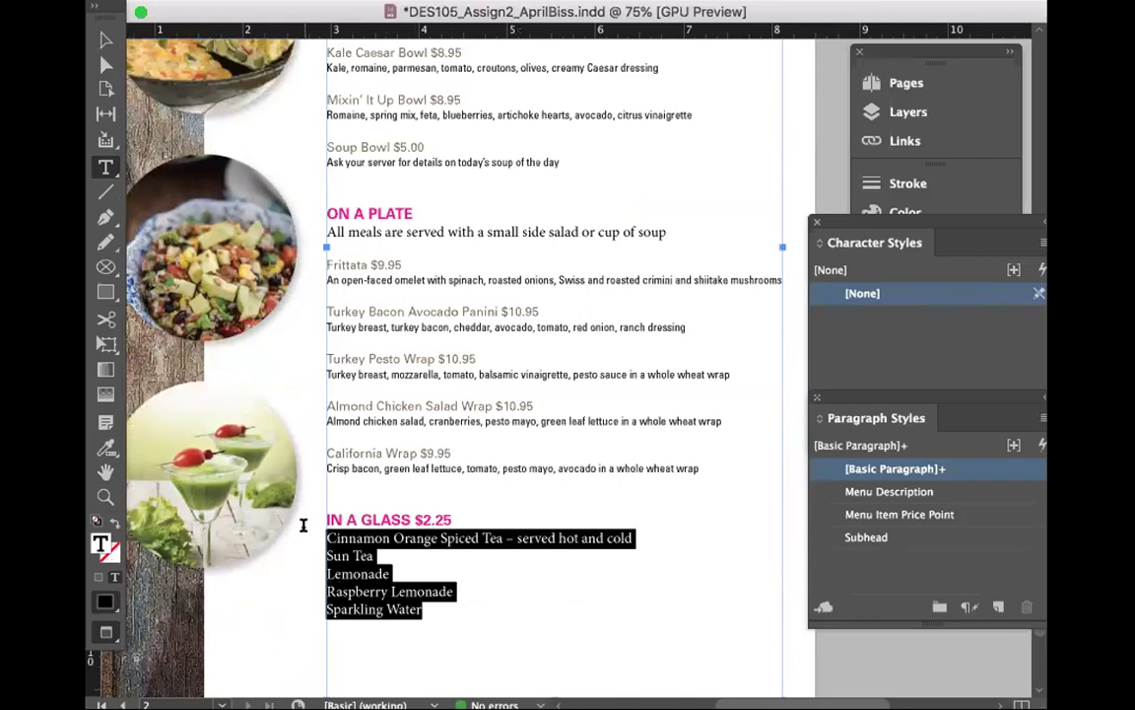
left_click(892, 514)
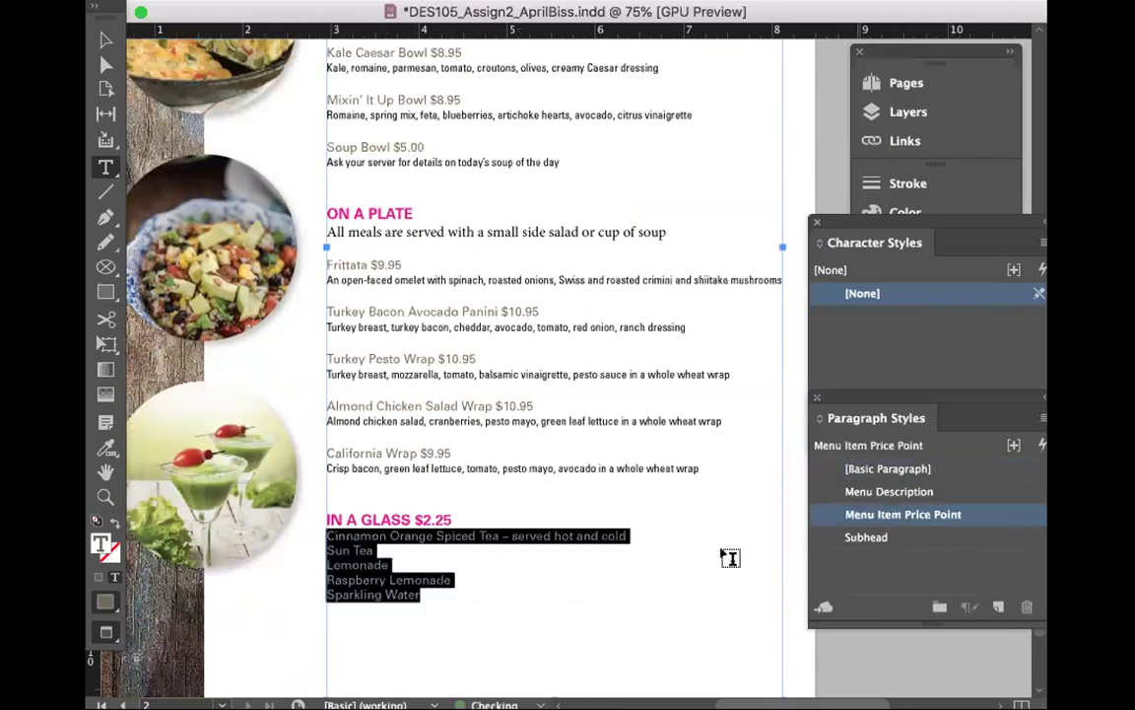
left_click(892, 491)
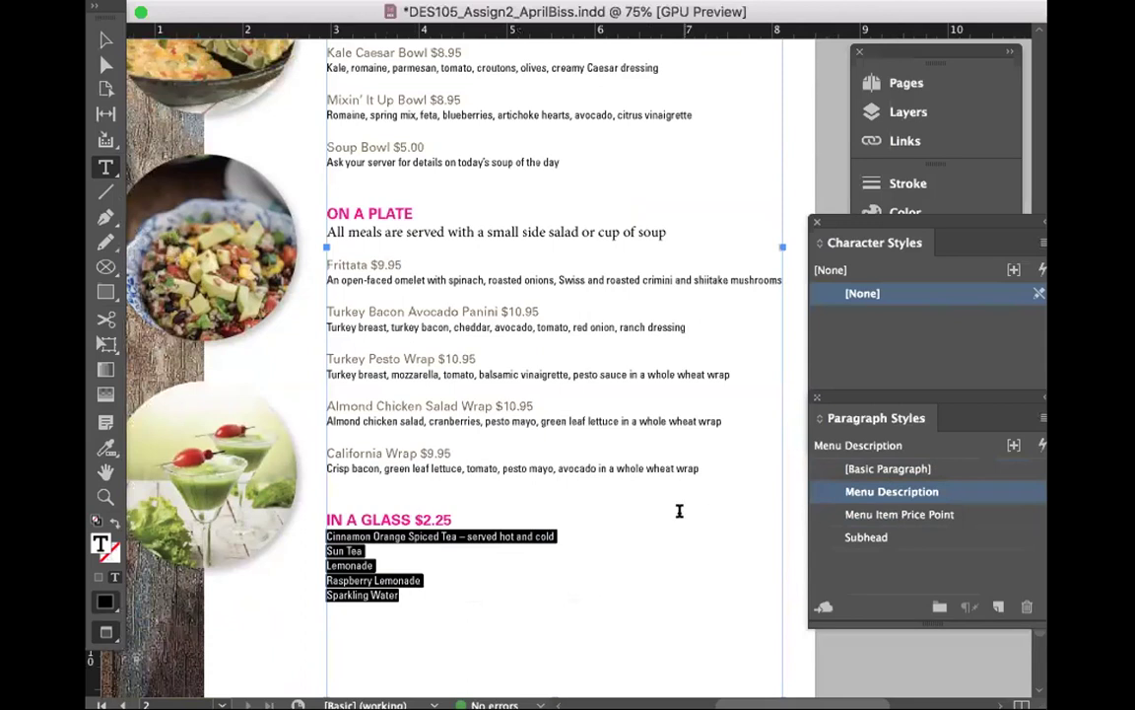
left_click(887, 514)
left_click(590, 517)
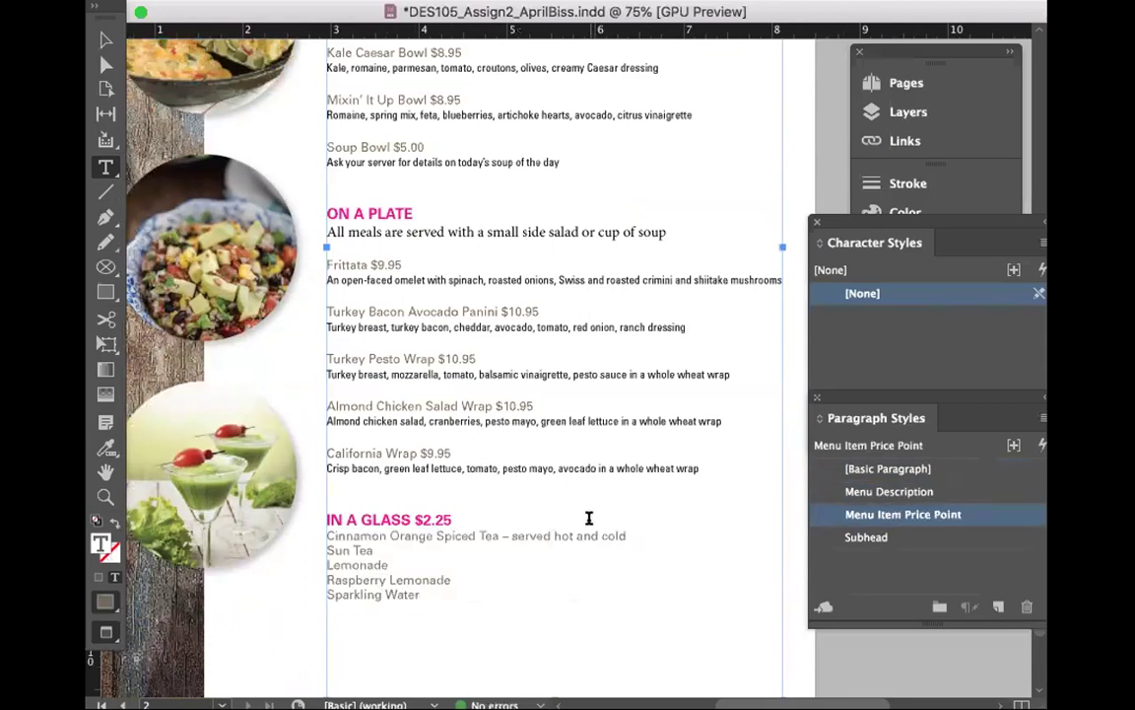
scroll(590, 517, "up", 5)
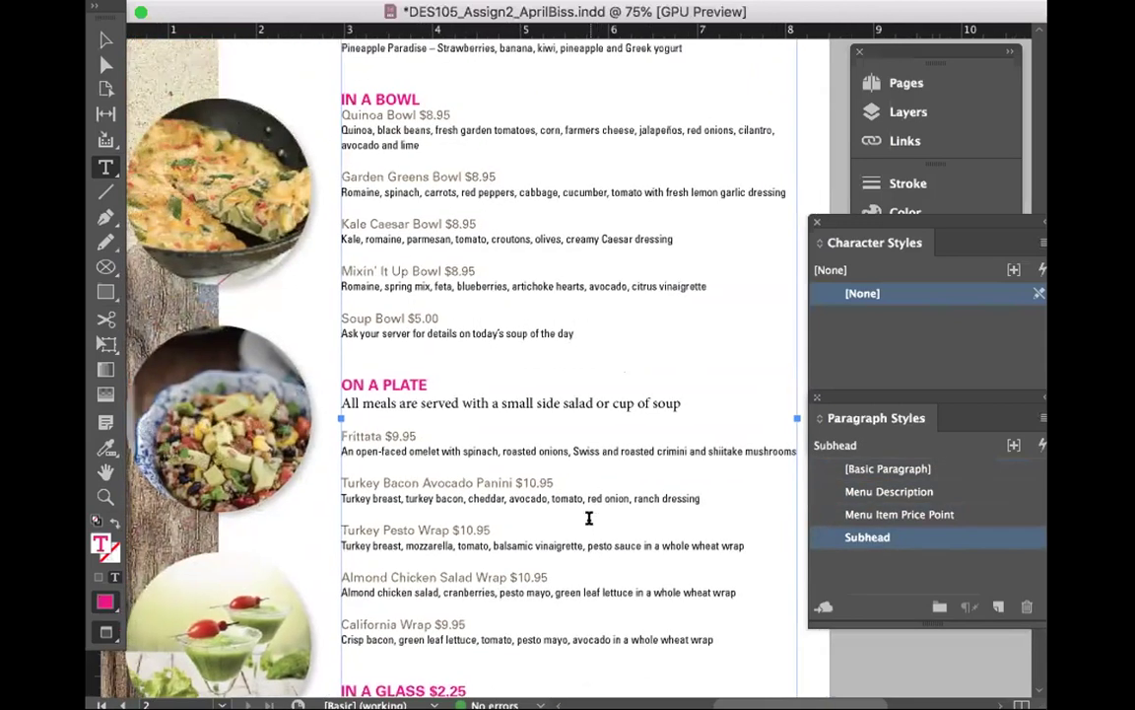
Step: Apply the Menu Item Price Point style to the "All meals are served" line under On A Plate, and save the document
scroll(589, 518, "up", 4)
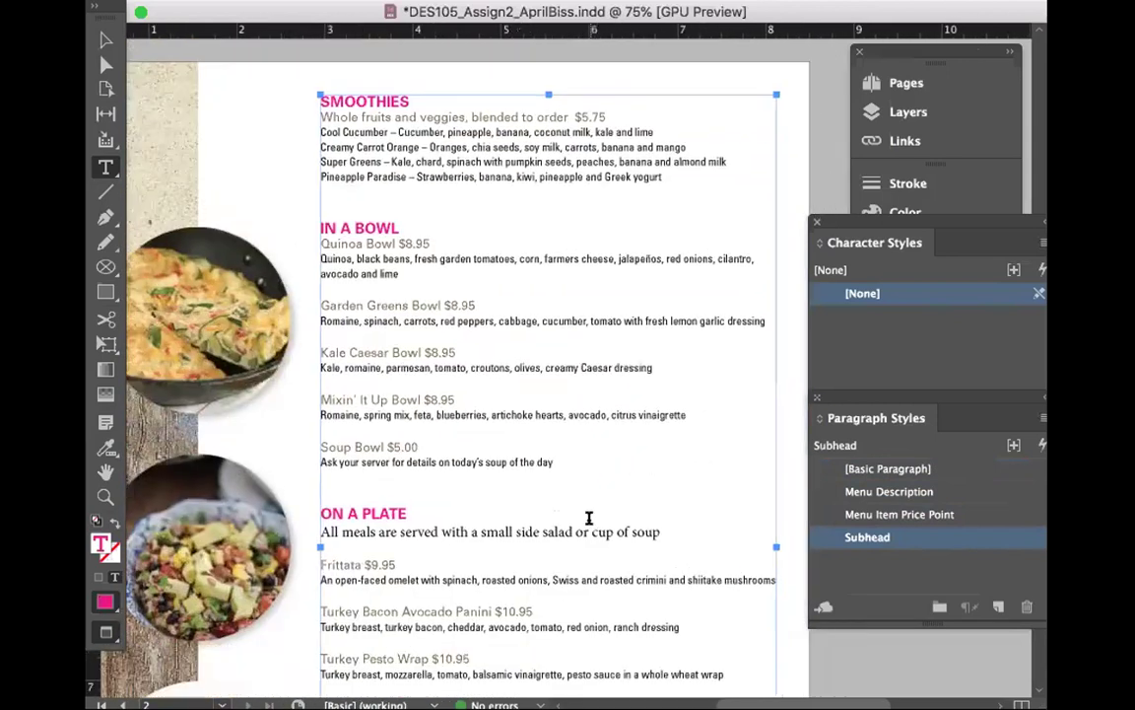
scroll(590, 518, "down", 1)
triple_click(470, 510)
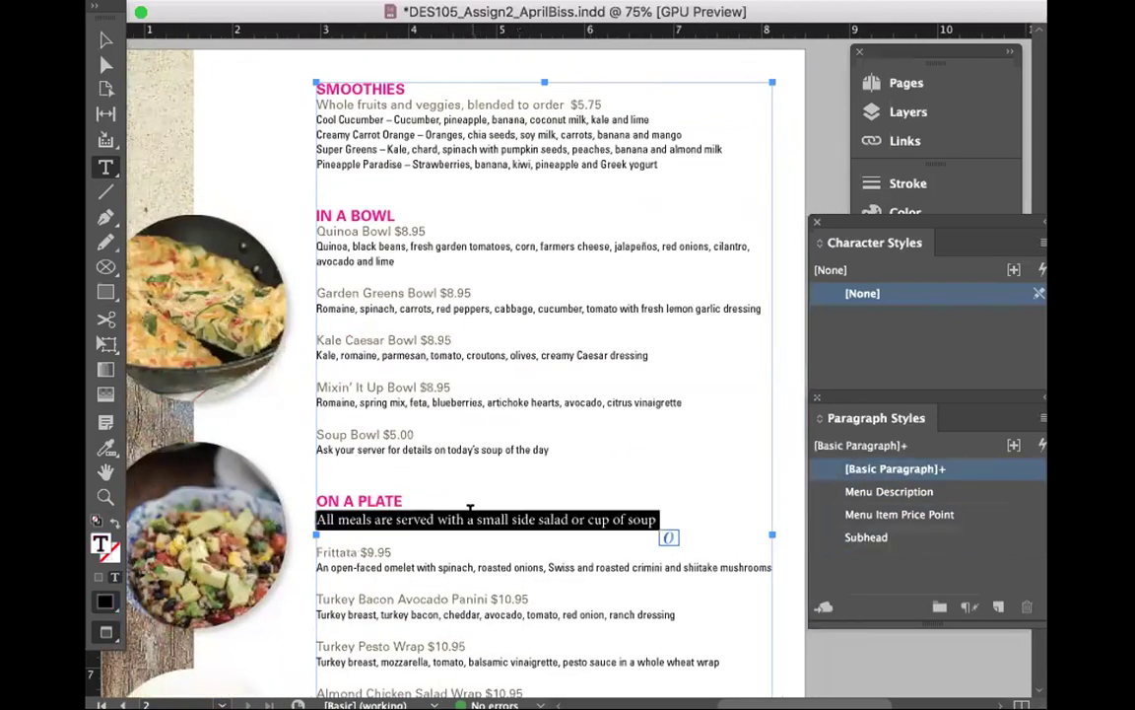
scroll(470, 510, "up", 1)
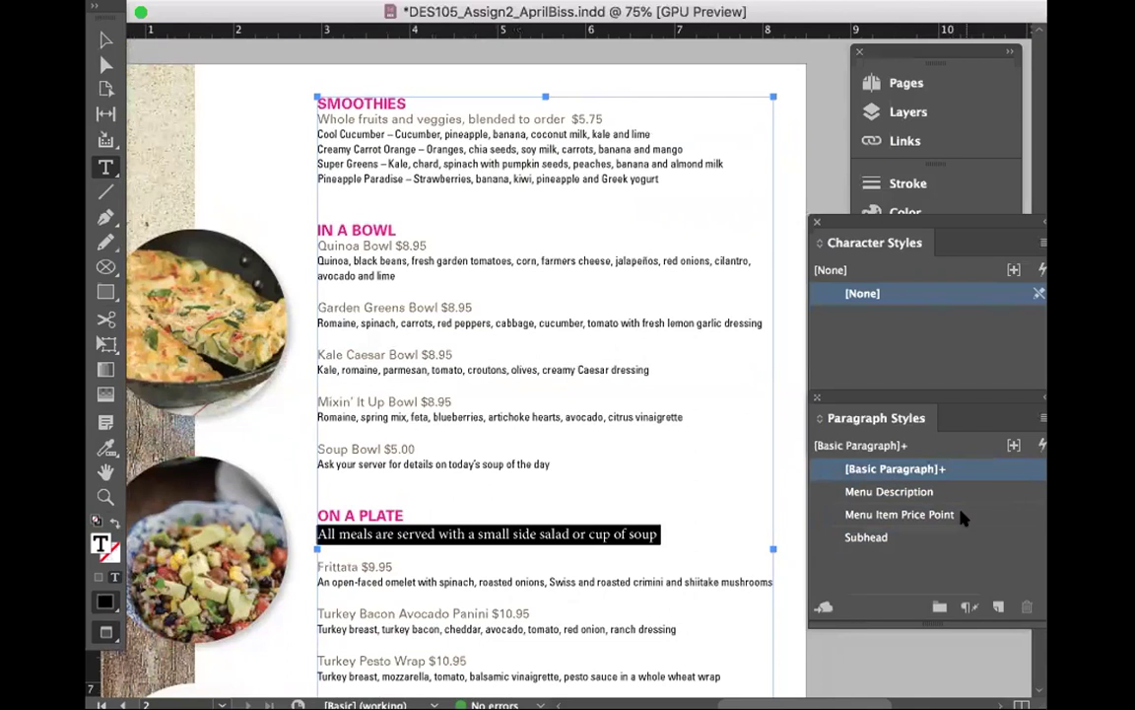
left_click(892, 537)
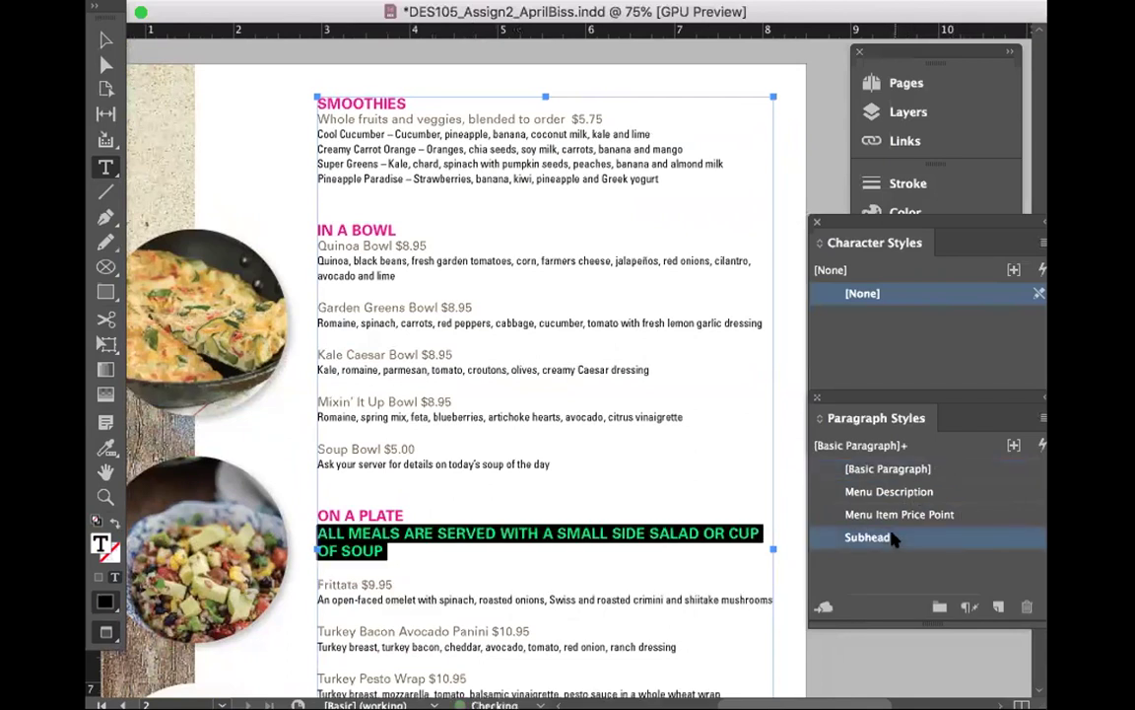
left_click(889, 493)
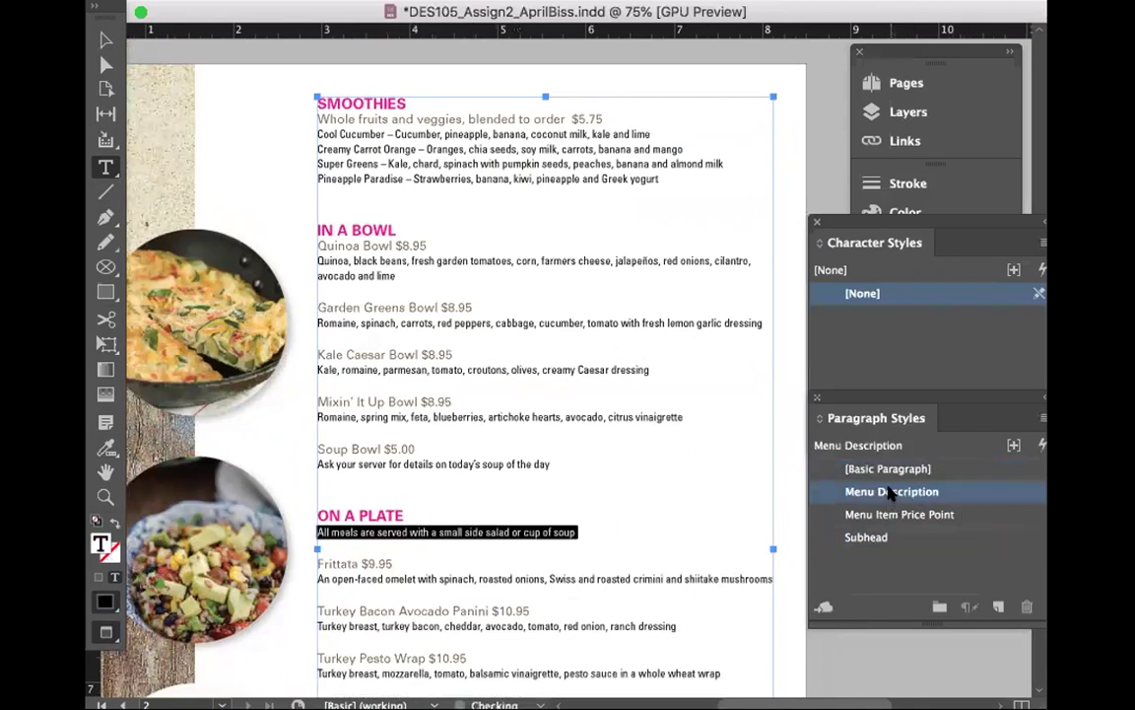
left_click(892, 515)
left_click(631, 532)
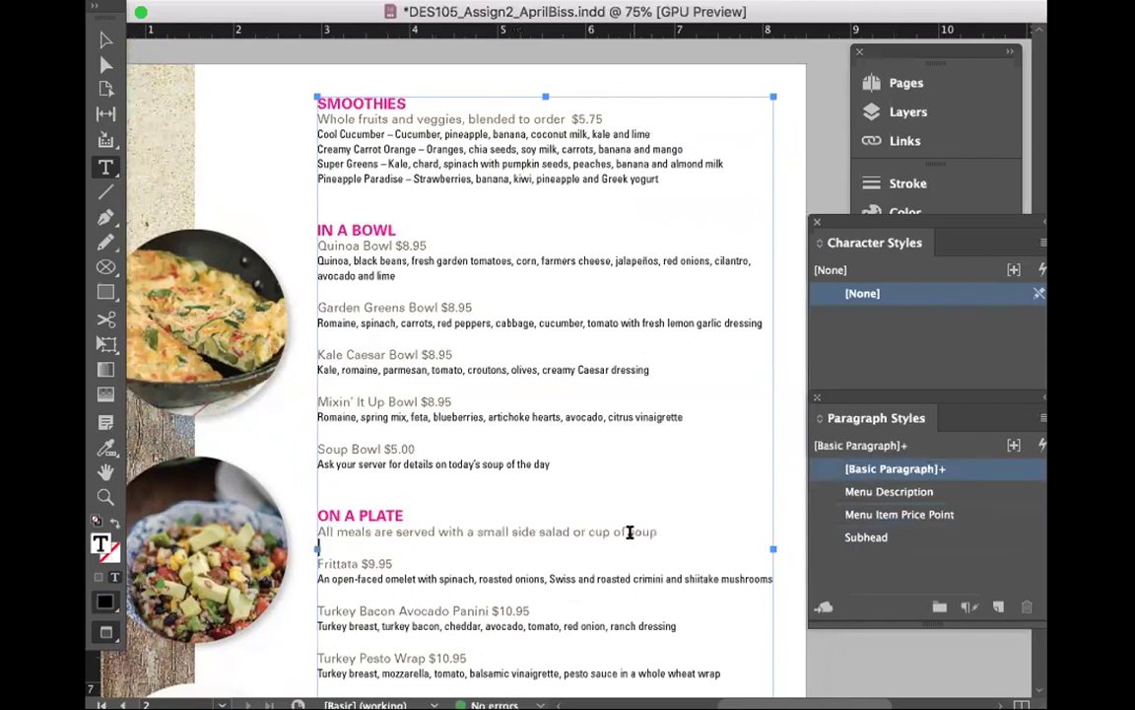
scroll(631, 532, "down", 5)
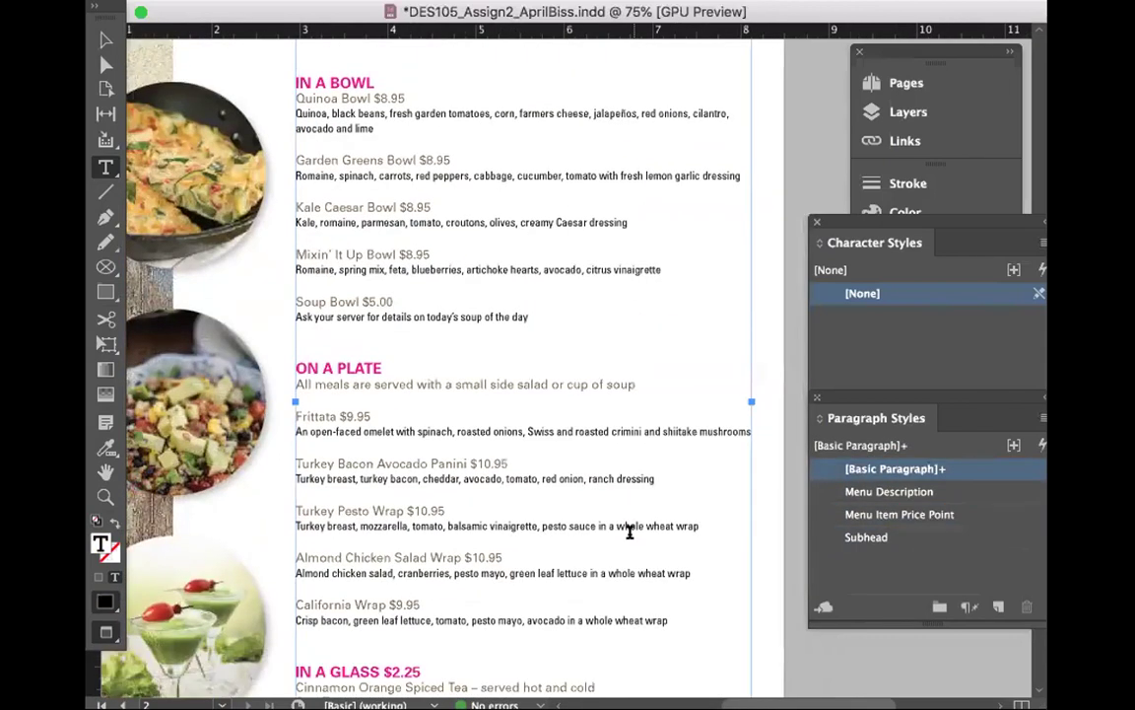
key("super+s")
Step: Check the paragraph styles of the Smoothies, In A Bowl and On A Plate headings and of the smoothie lines
scroll(502, 415, "up", 3)
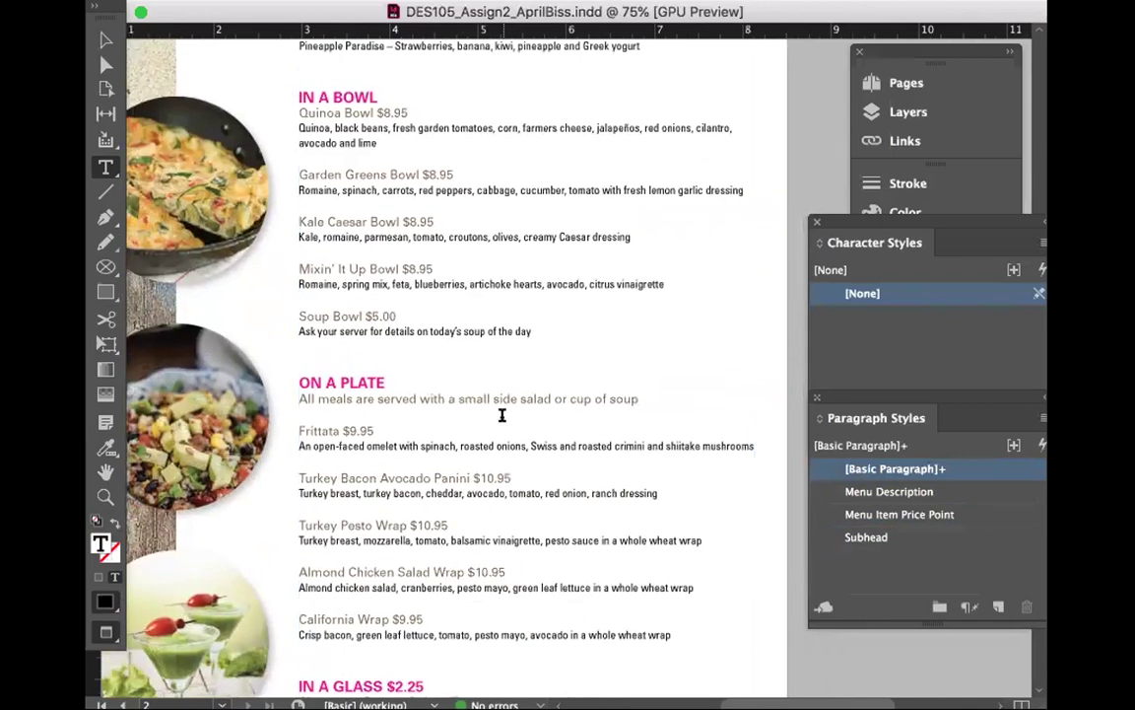
scroll(501, 414, "up", 1)
scroll(542, 393, "up", 1)
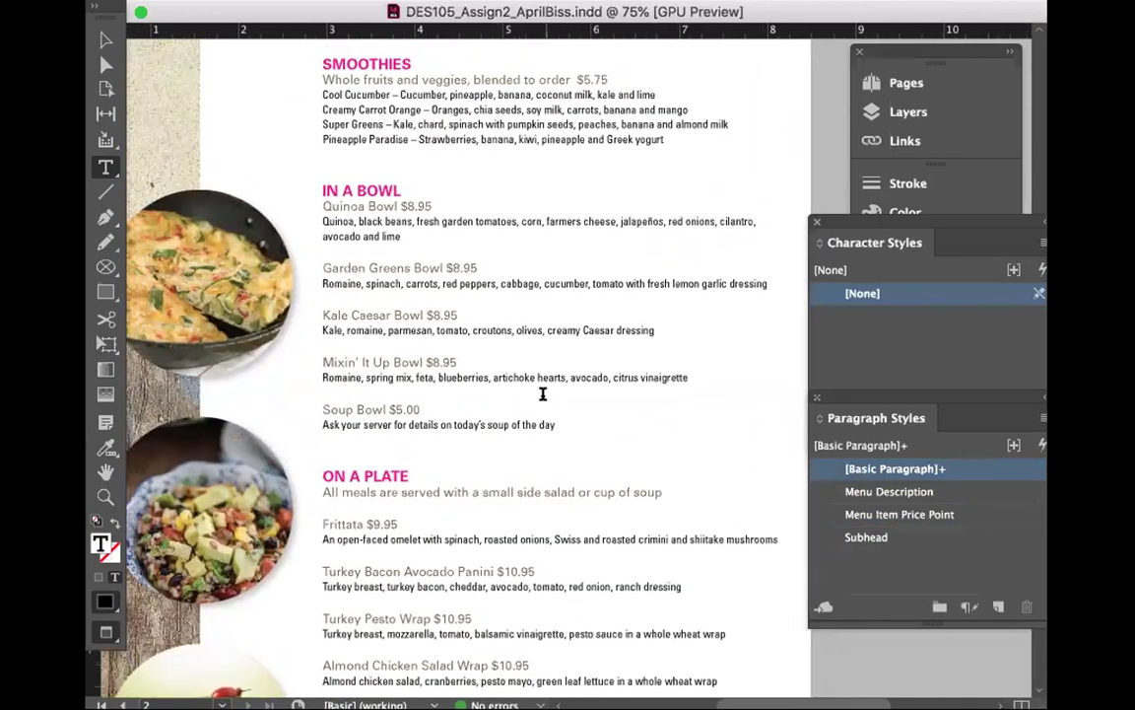
scroll(433, 228, "left", 1)
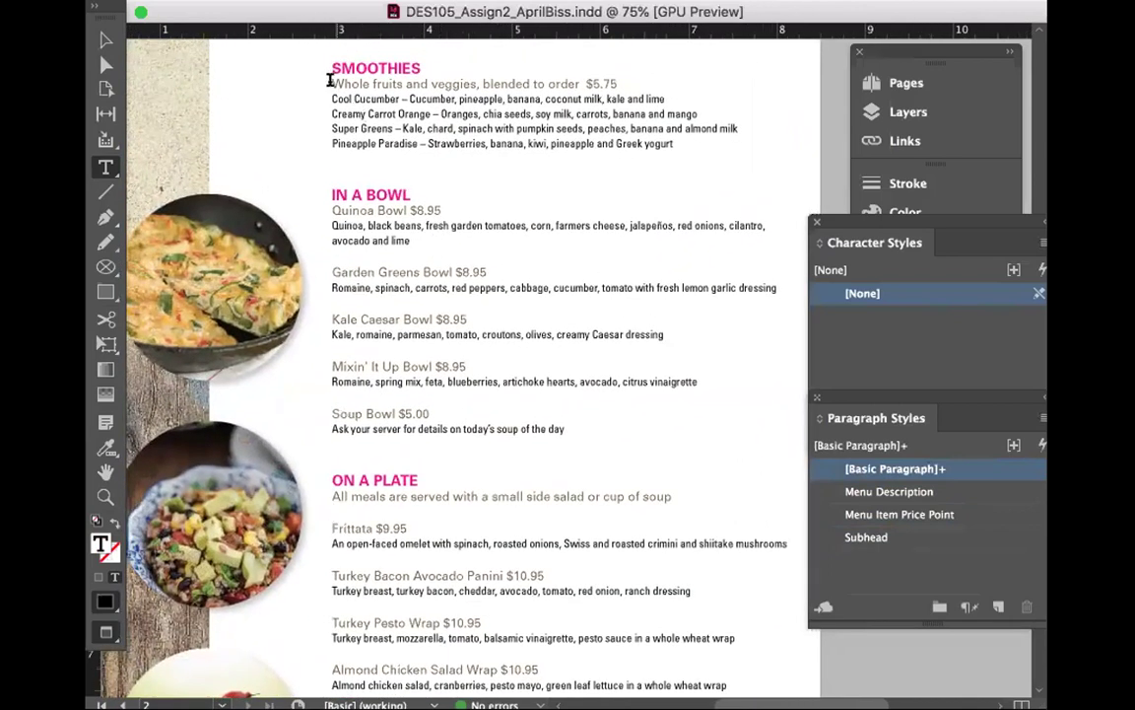
left_click_drag(329, 66, 424, 65)
left_click_drag(331, 194, 418, 197)
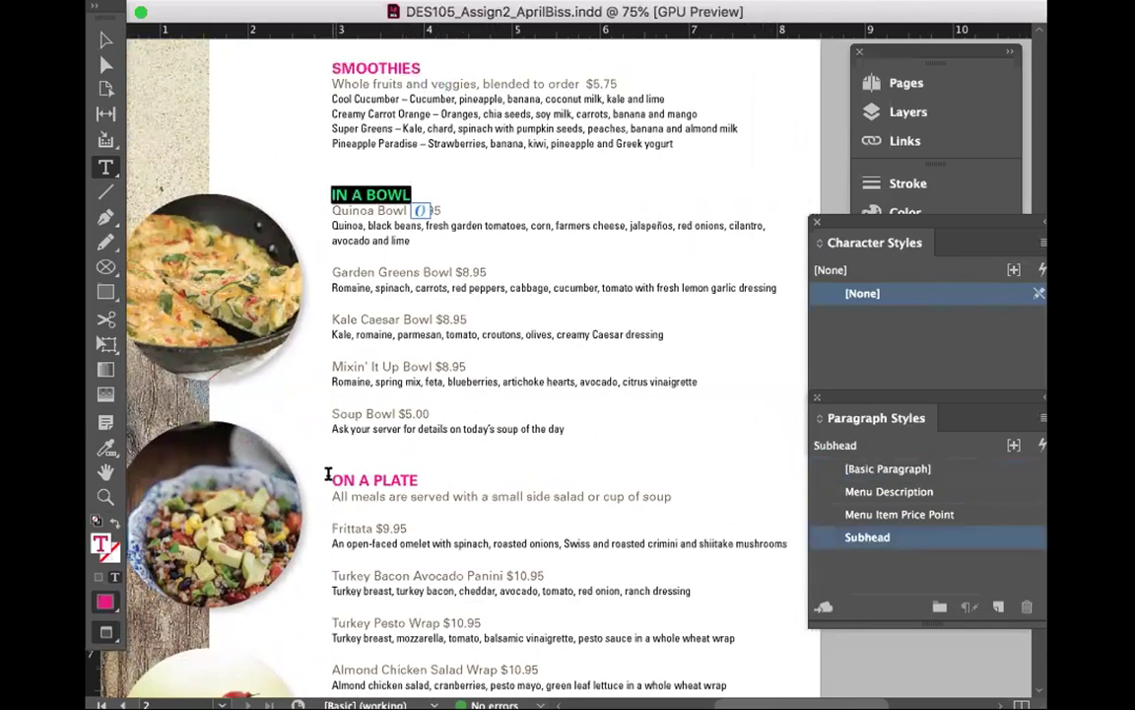
left_click_drag(330, 479, 423, 476)
left_click_drag(330, 84, 483, 144)
left_click(483, 143)
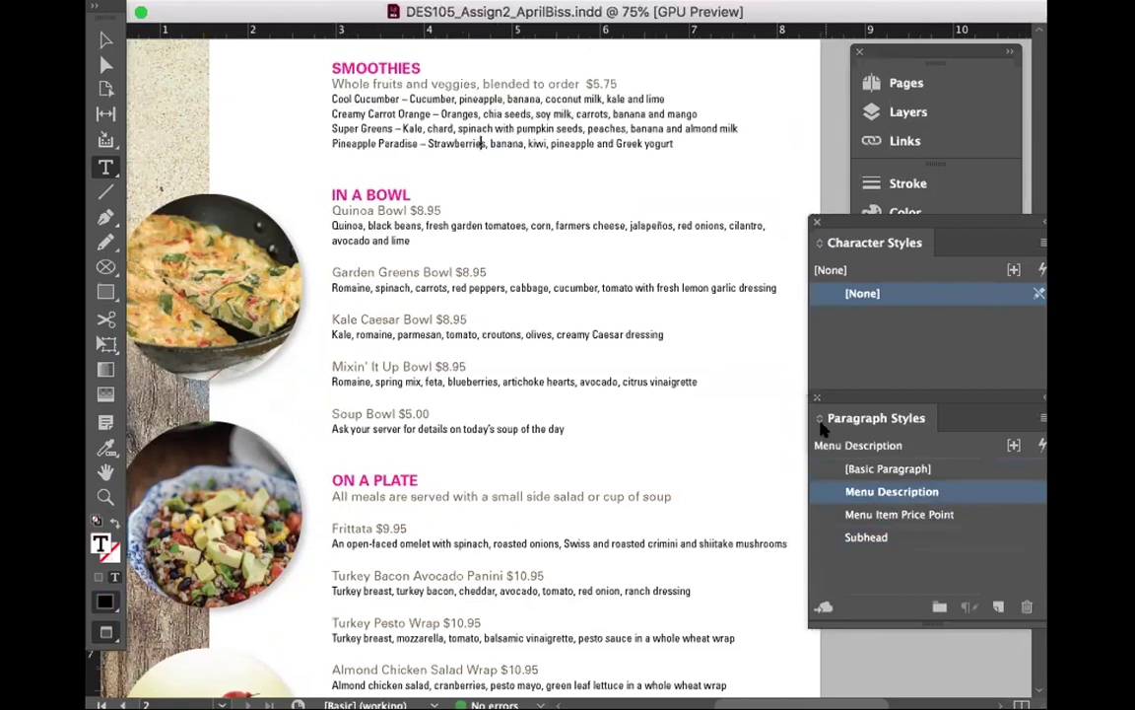
Step: Set the left indent of the Menu Item Price Point paragraph style to 0.25 in
double_click(897, 514)
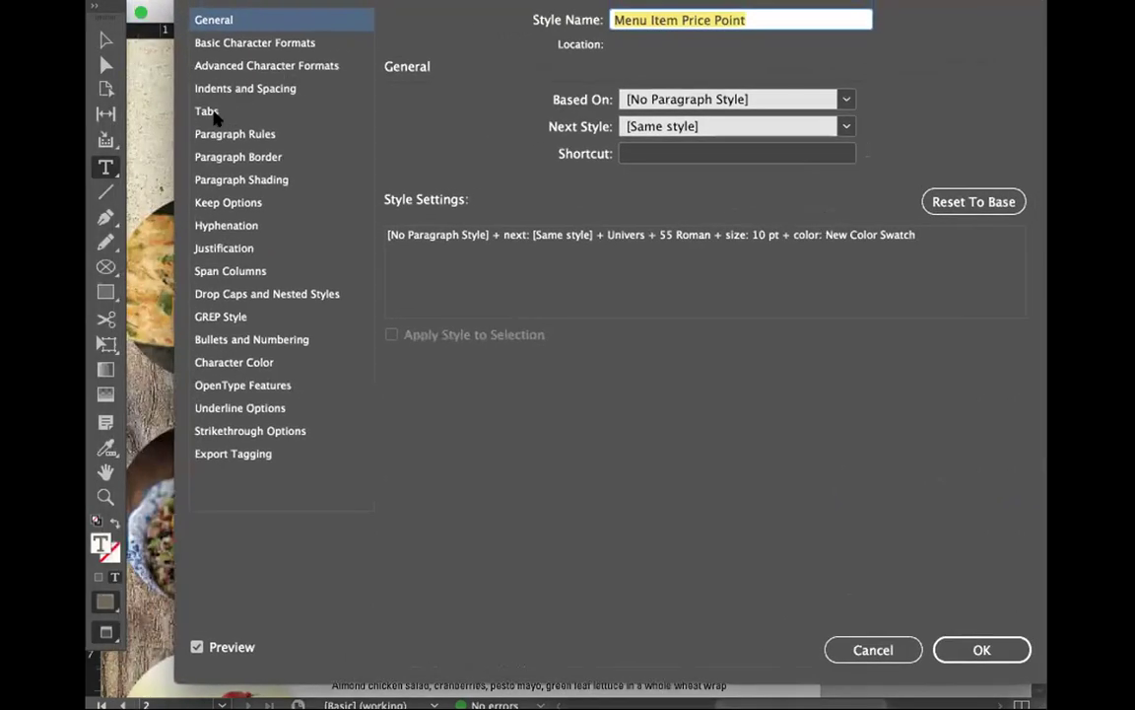
left_click(219, 89)
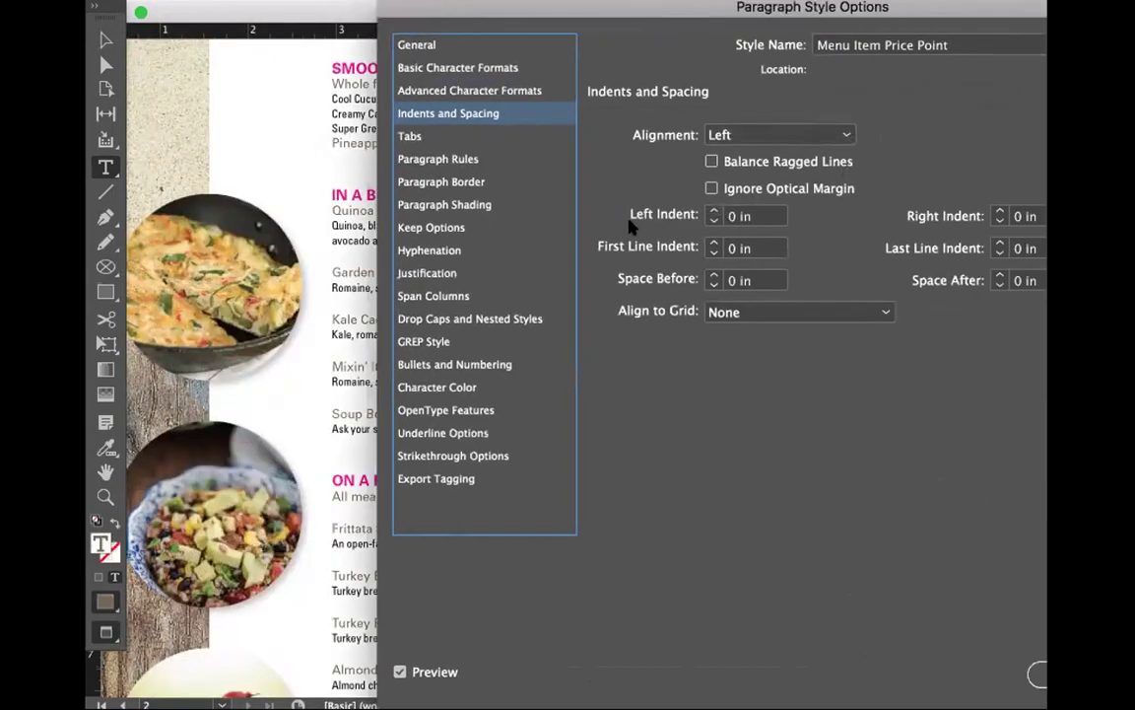
left_click(712, 212)
left_click(713, 211)
left_click(712, 212)
left_click(712, 211)
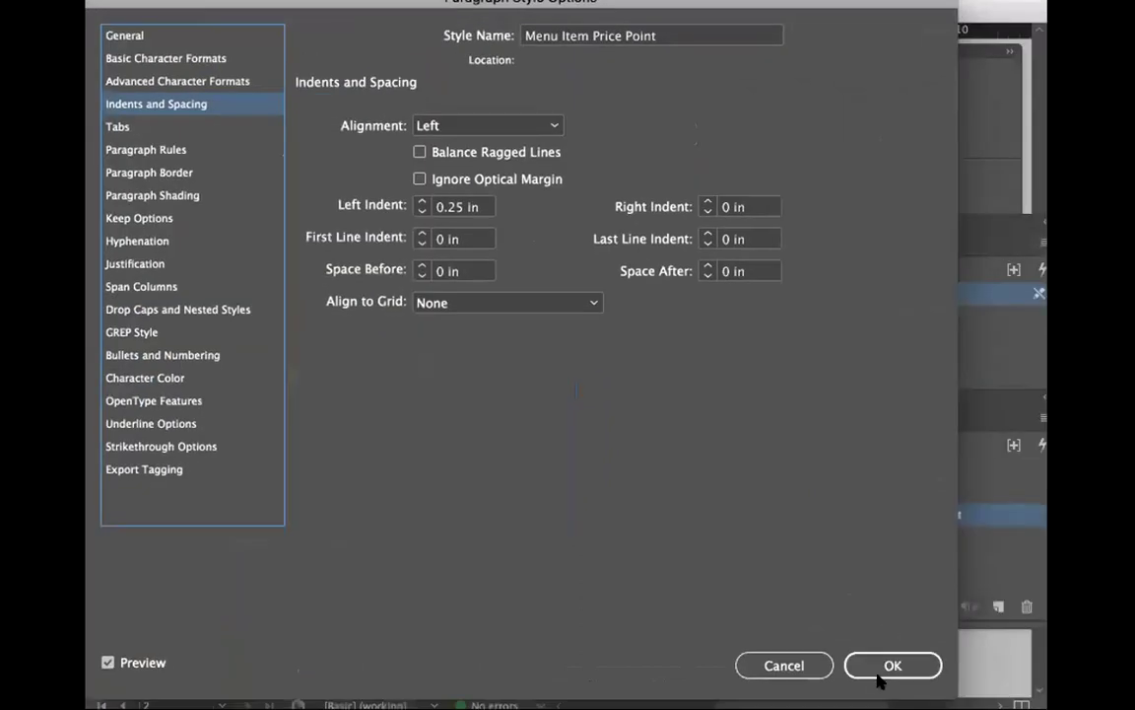
left_click(886, 670)
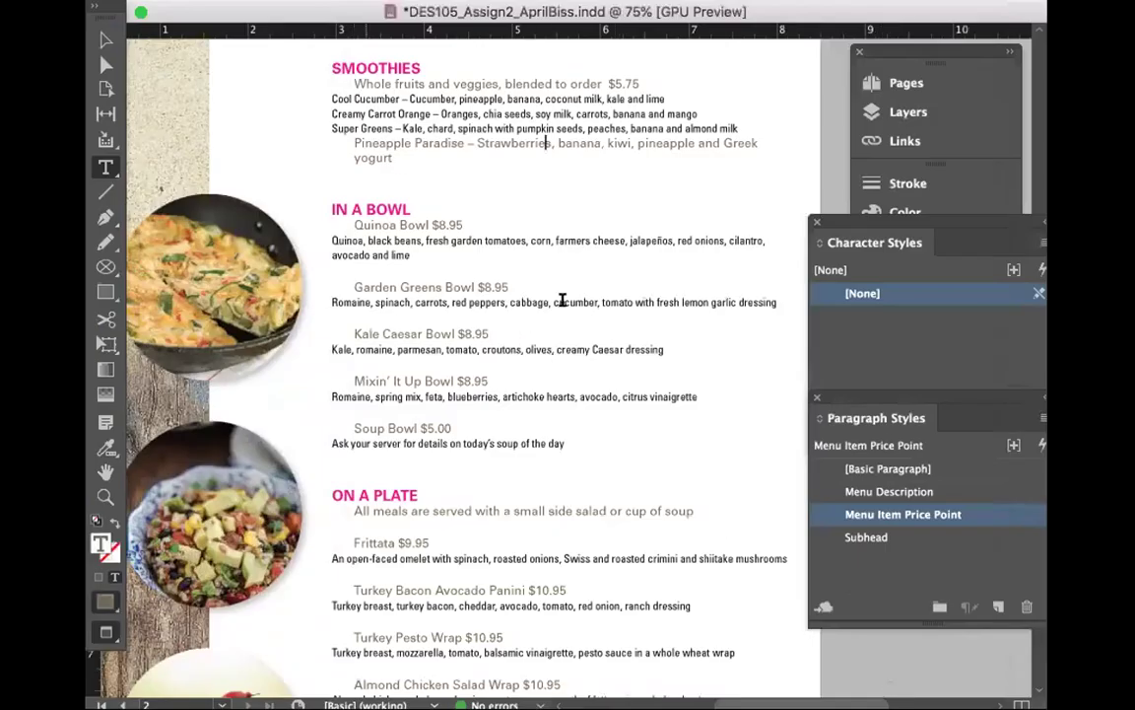
Step: Set the left indent of the Menu Description paragraph style to 0.25 in, matching the price lines
double_click(887, 491)
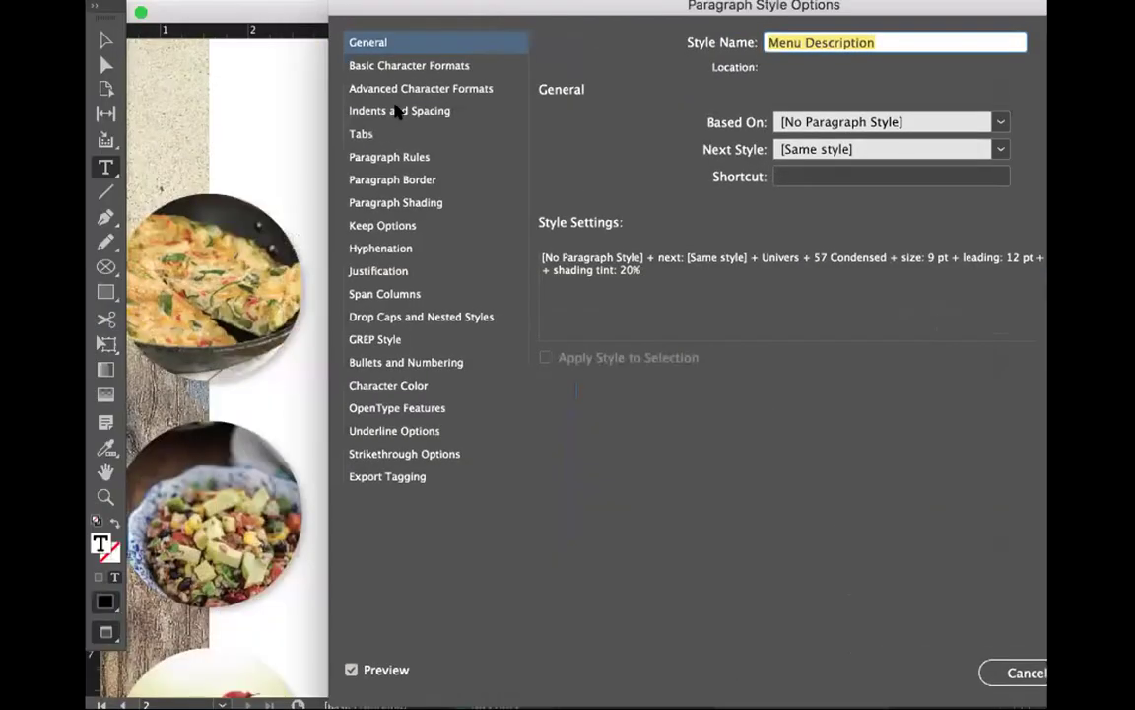
left_click(150, 108)
left_click(665, 209)
left_click(664, 209)
left_click(664, 209)
left_click(664, 209)
left_click(664, 209)
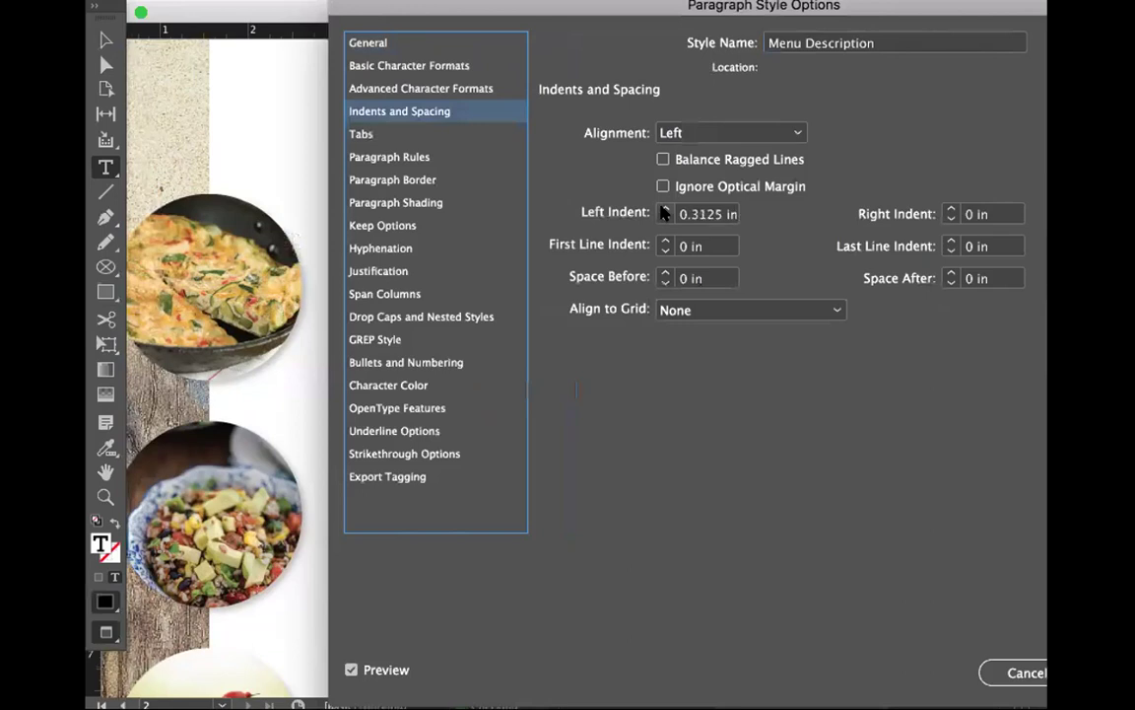
left_click(664, 219)
key("Return")
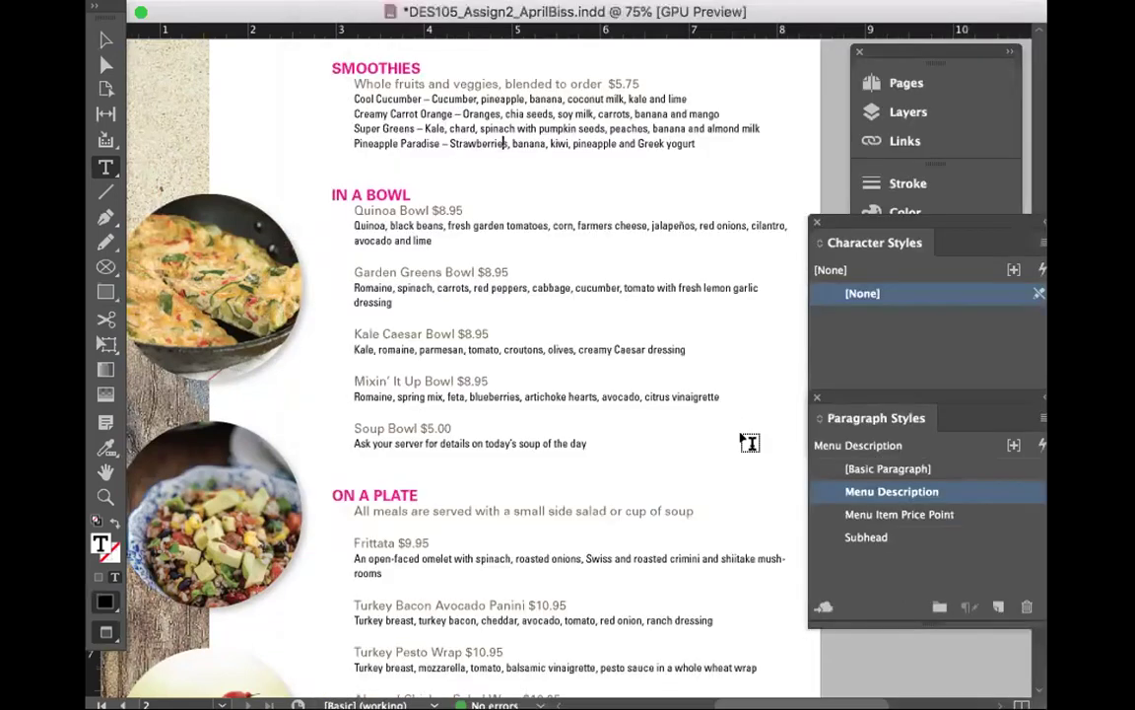
Step: Check the Quinoa Bowl price and description lines and the remaining indented sections, and save the document
scroll(487, 279, "up", 1)
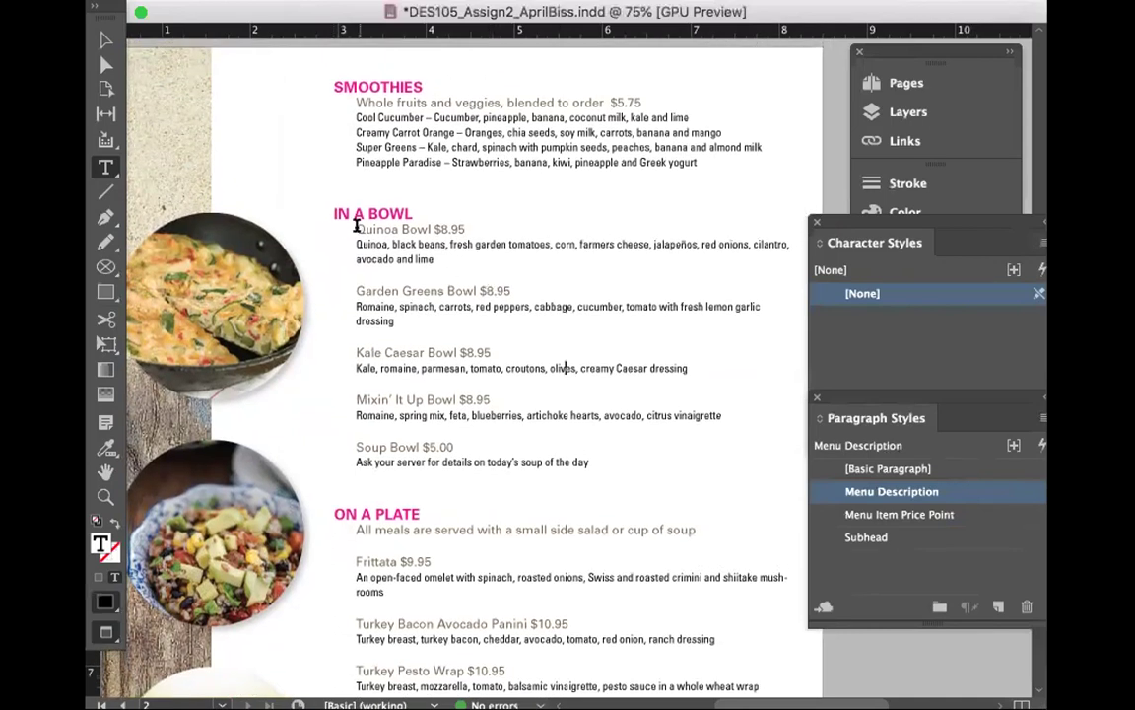
left_click_drag(355, 228, 459, 227)
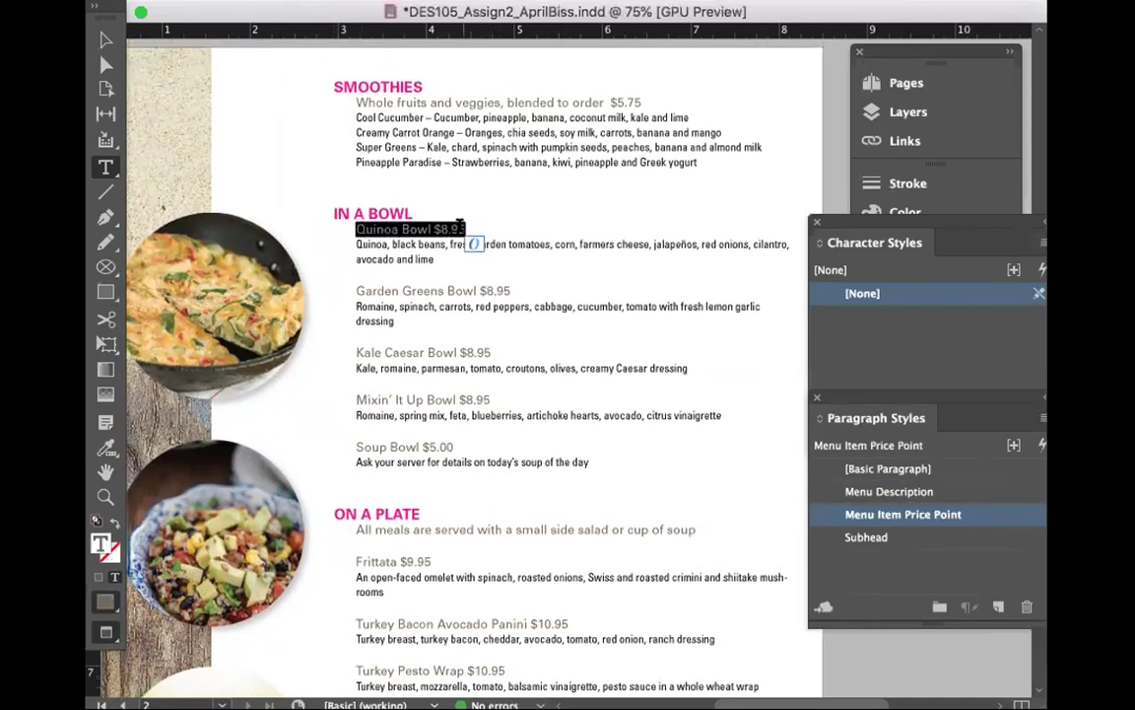
triple_click(352, 243)
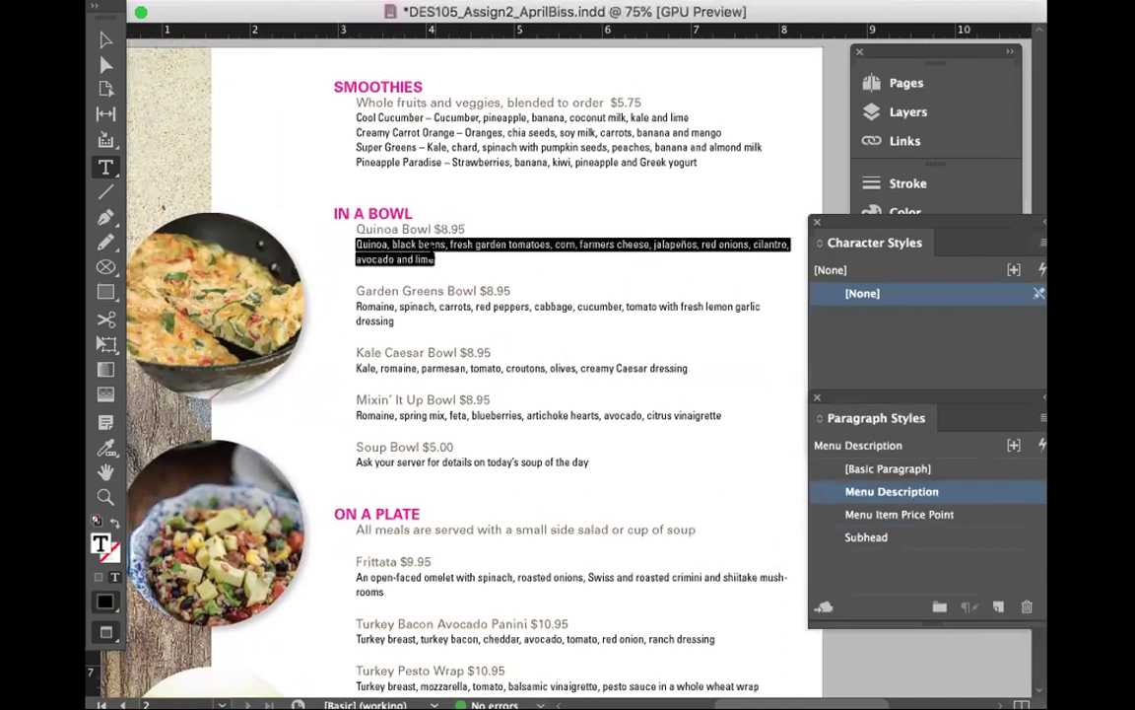
left_click(552, 445)
scroll(552, 443, "down", 4)
scroll(552, 445, "down", 3)
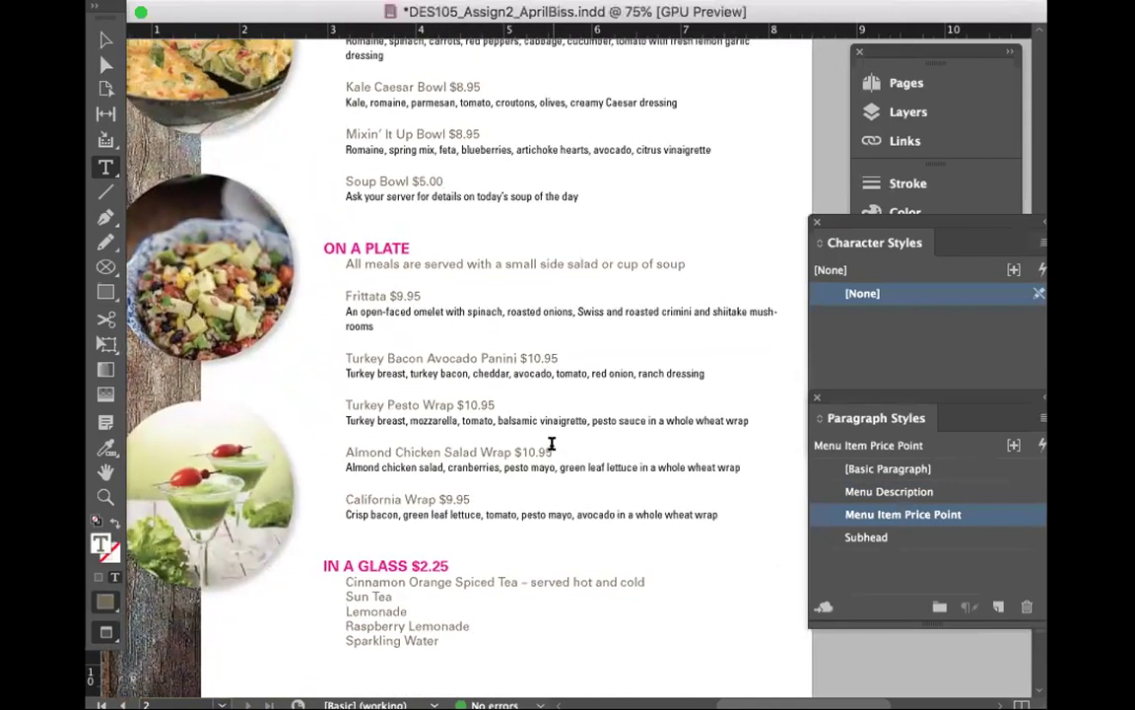
scroll(551, 445, "up", 8)
key("super+s")
scroll(552, 444, "up", 2)
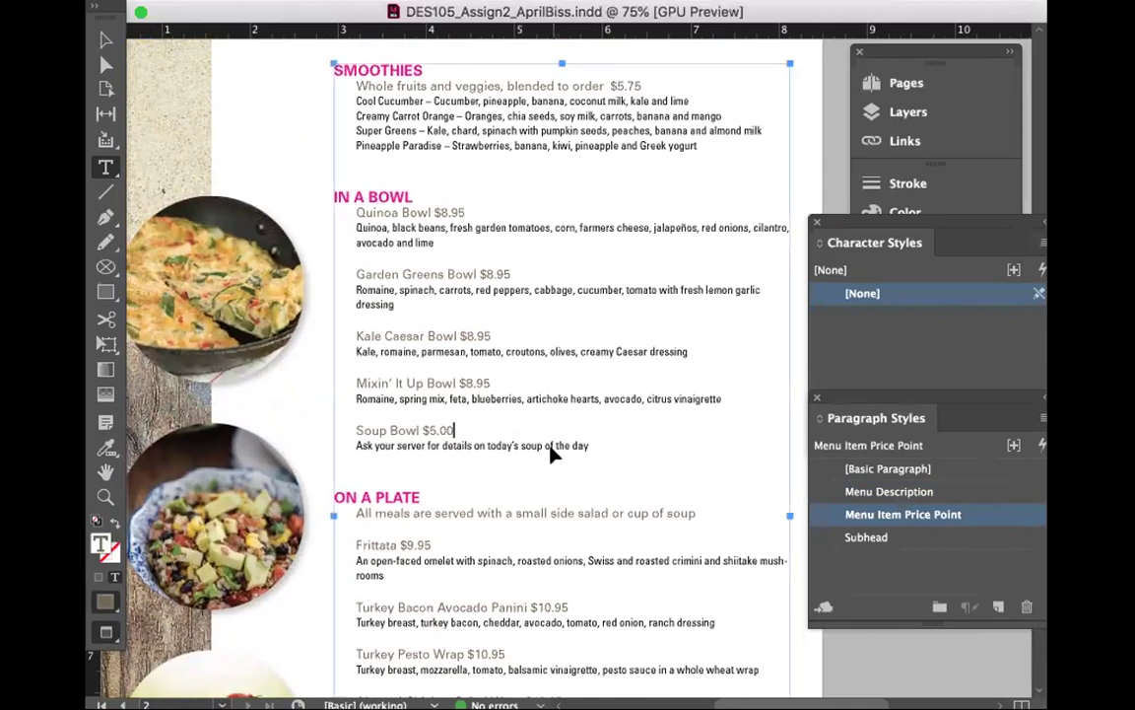
Step: Review the full menu page at 50% zoom and take the cursor out of the menu text
key("super+minus")
scroll(552, 444, "down", 2)
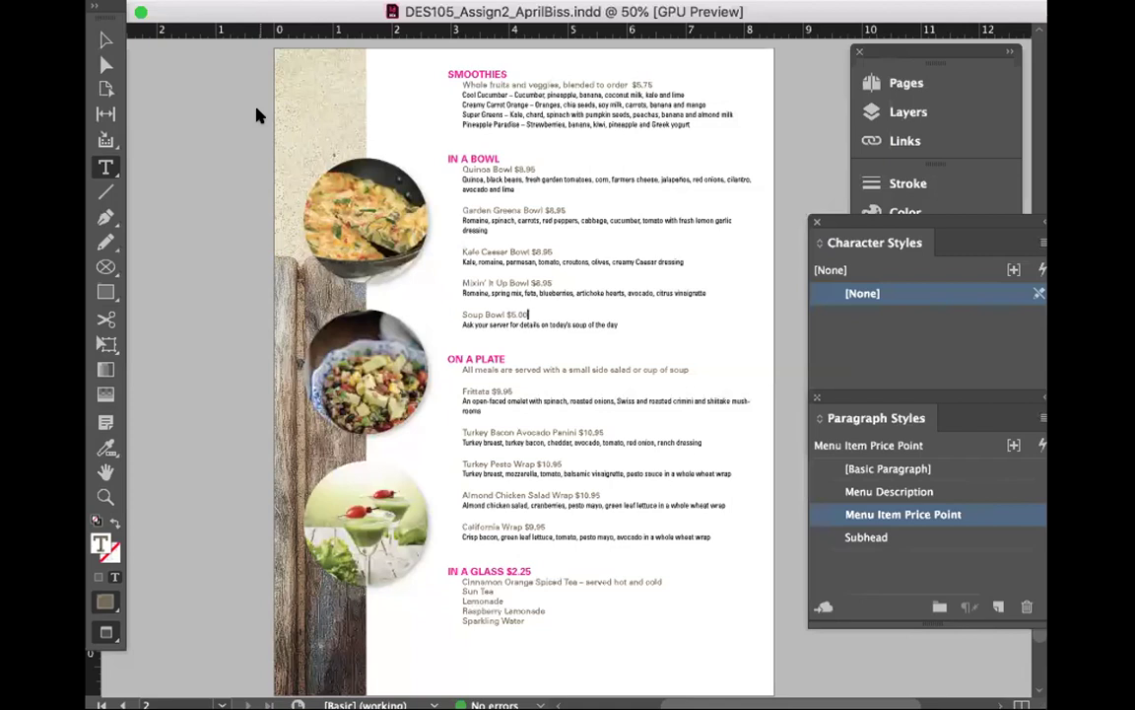
key("Down")
key("Down")
key("End")
left_click(196, 365)
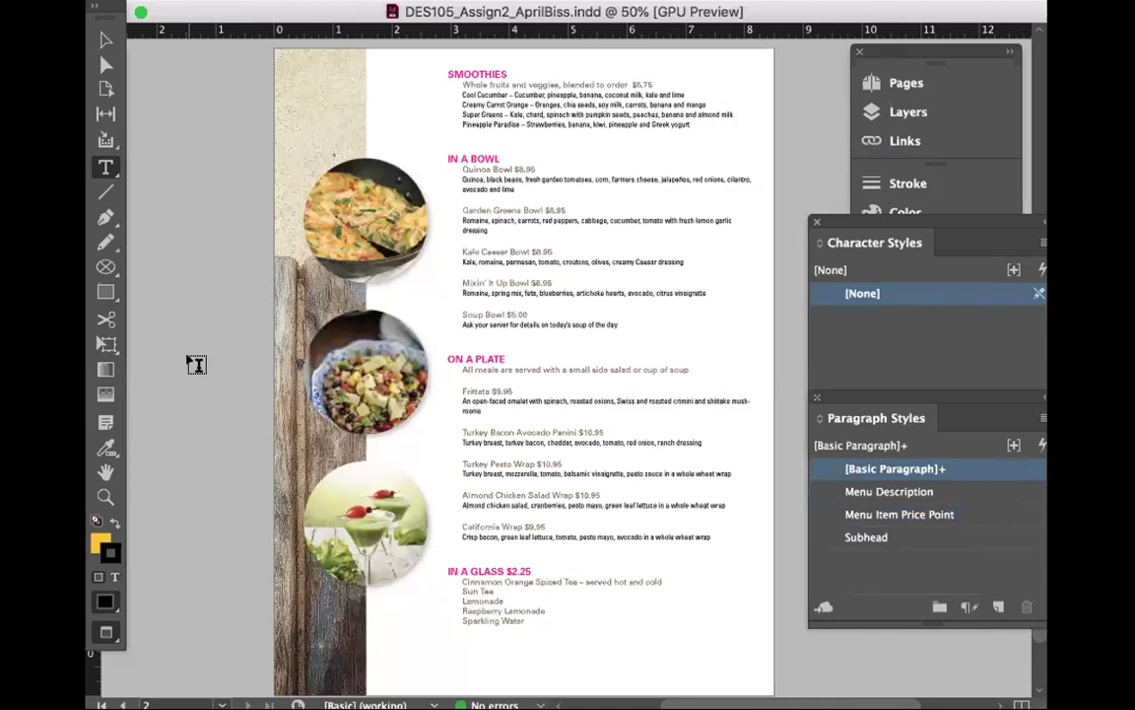
Step: Examine the headings, price lines and descriptions from Smoothies to In A Glass at 100% zoom
left_click(105, 495)
left_click(557, 248)
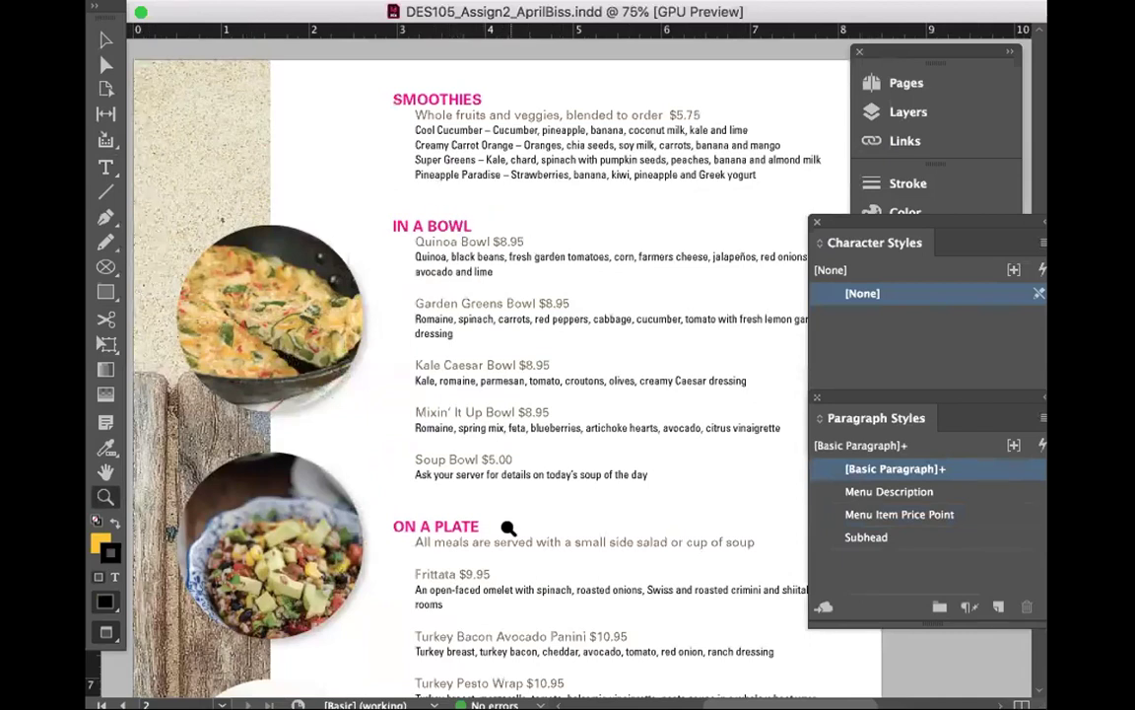
left_click(457, 264)
scroll(633, 353, "right", 3)
scroll(633, 353, "down", 2)
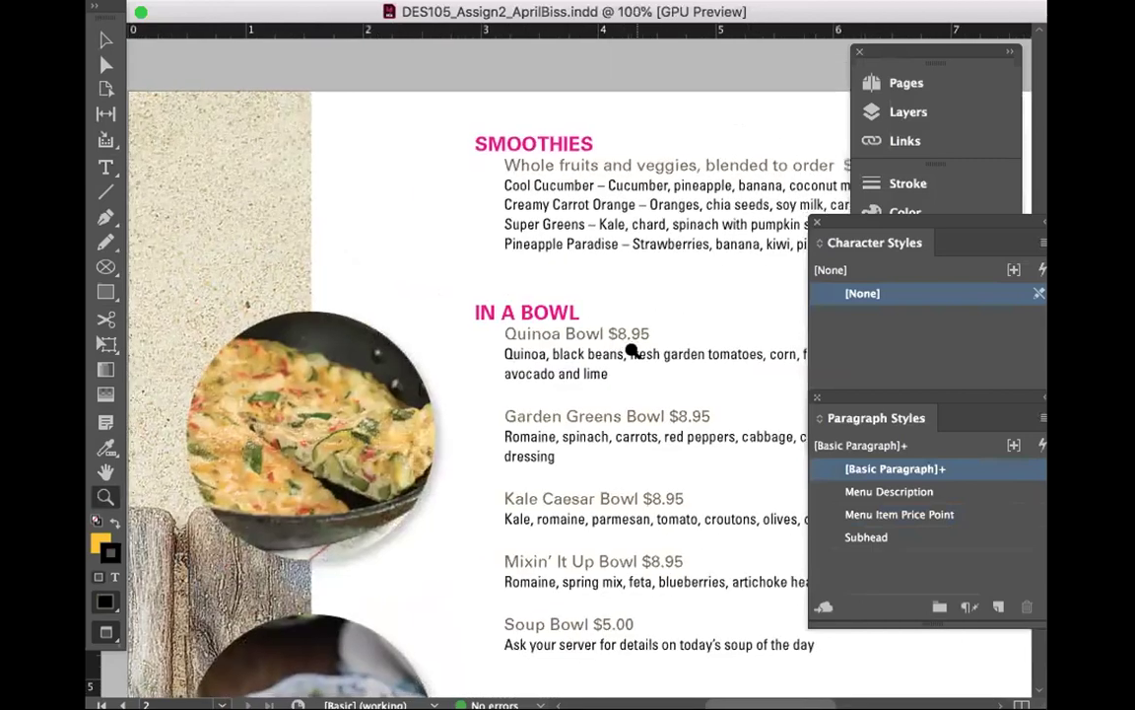
scroll(634, 351, "down", 10)
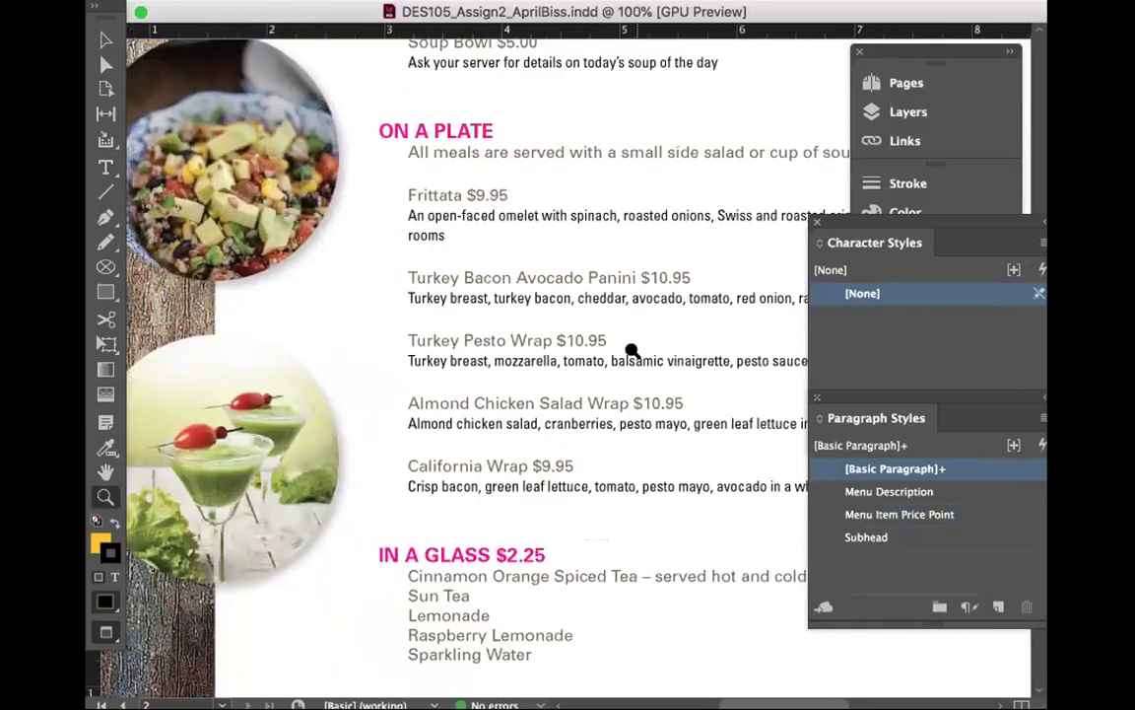
scroll(632, 352, "up", 13)
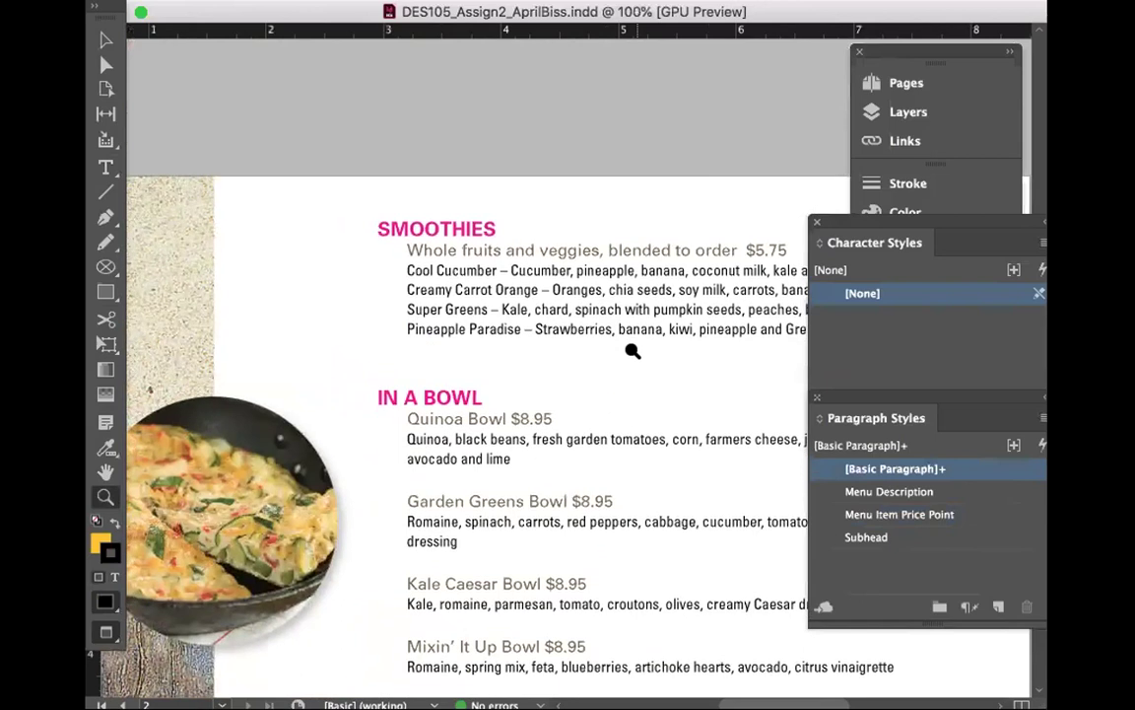
scroll(633, 351, "down", 3)
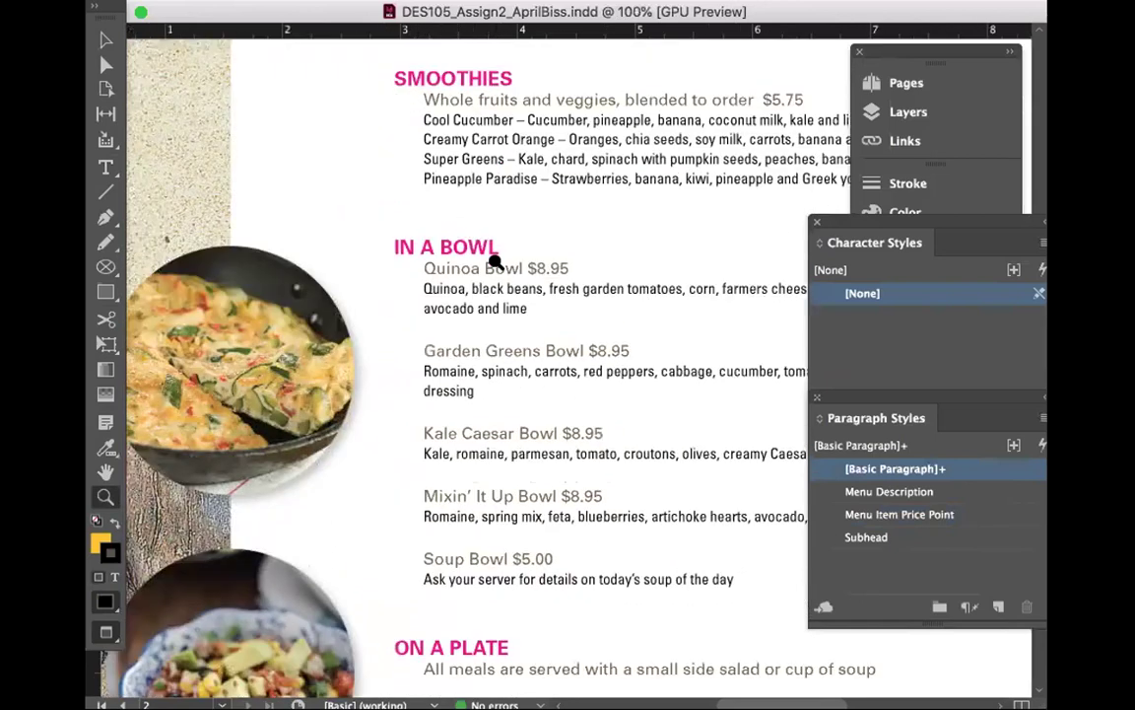
scroll(496, 264, "down", 13)
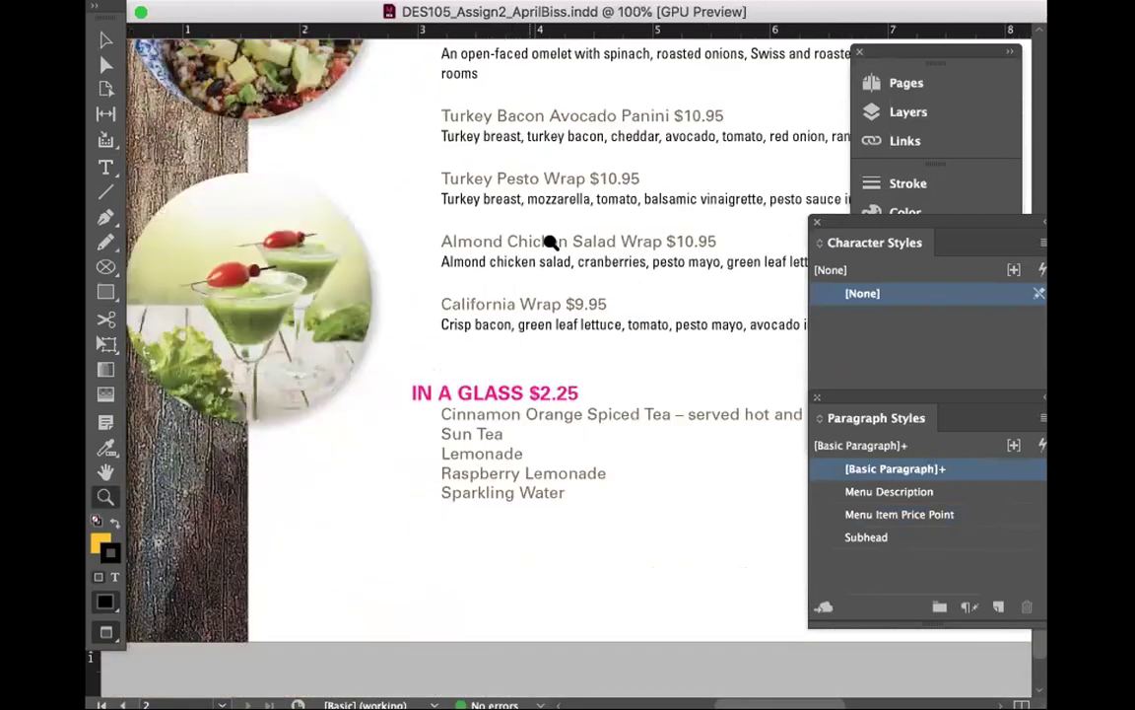
scroll(548, 259, "up", 20)
scroll(549, 243, "down", 8)
scroll(551, 242, "up", 1)
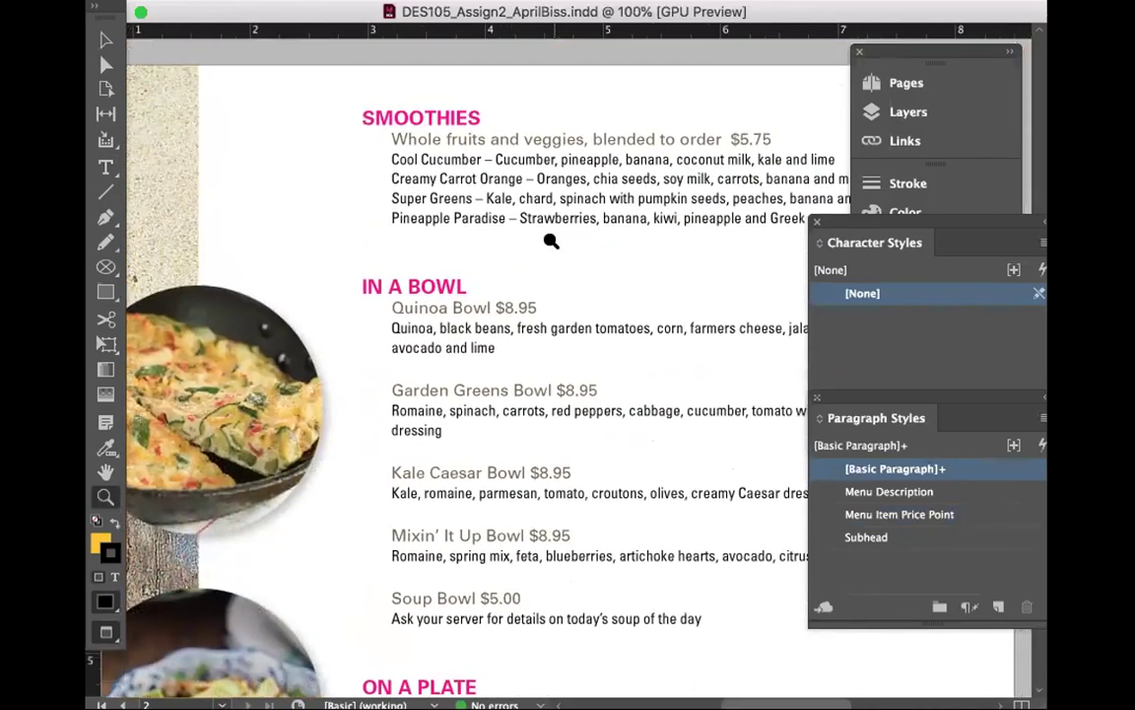
Step: Start a new character style with the word BOWL of the In a Bowl heading selected, and review its option categories
left_click(105, 166)
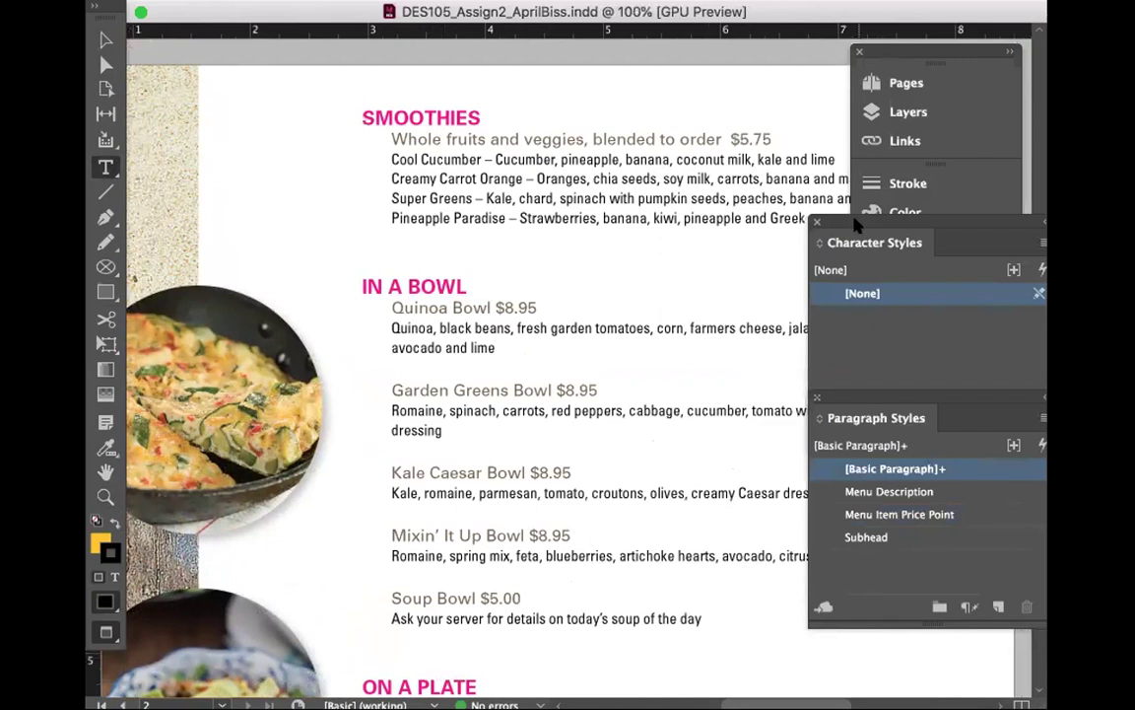
left_click_drag(404, 286, 470, 286)
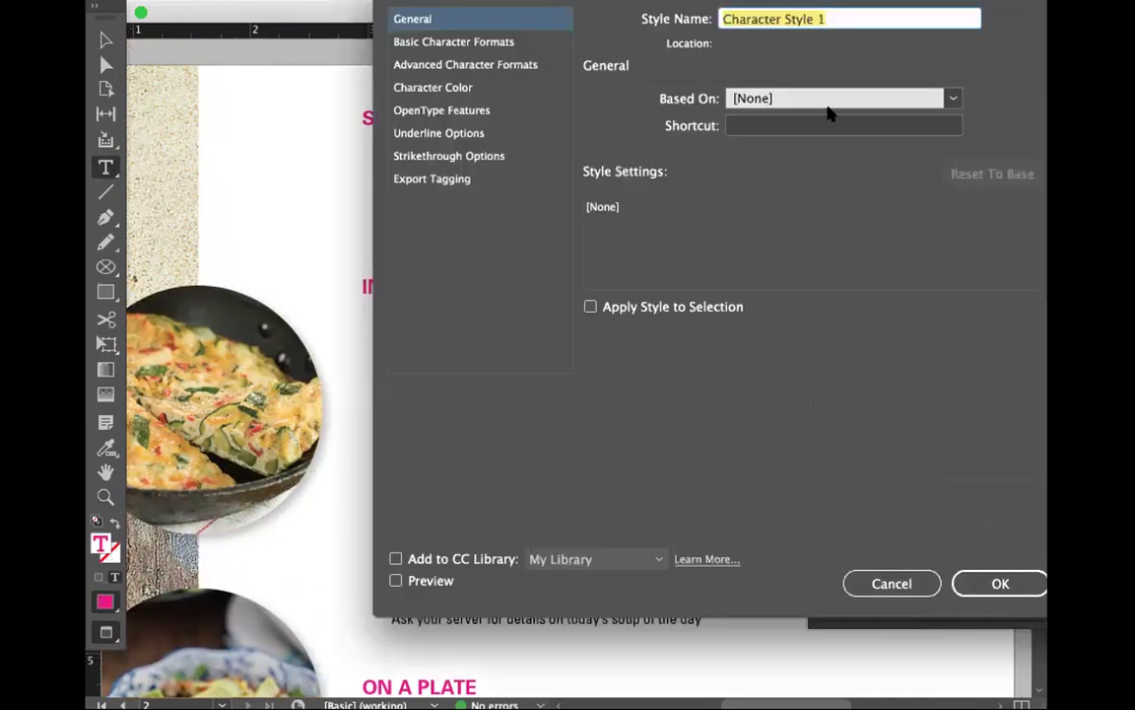
left_click_drag(666, 1, 592, 88)
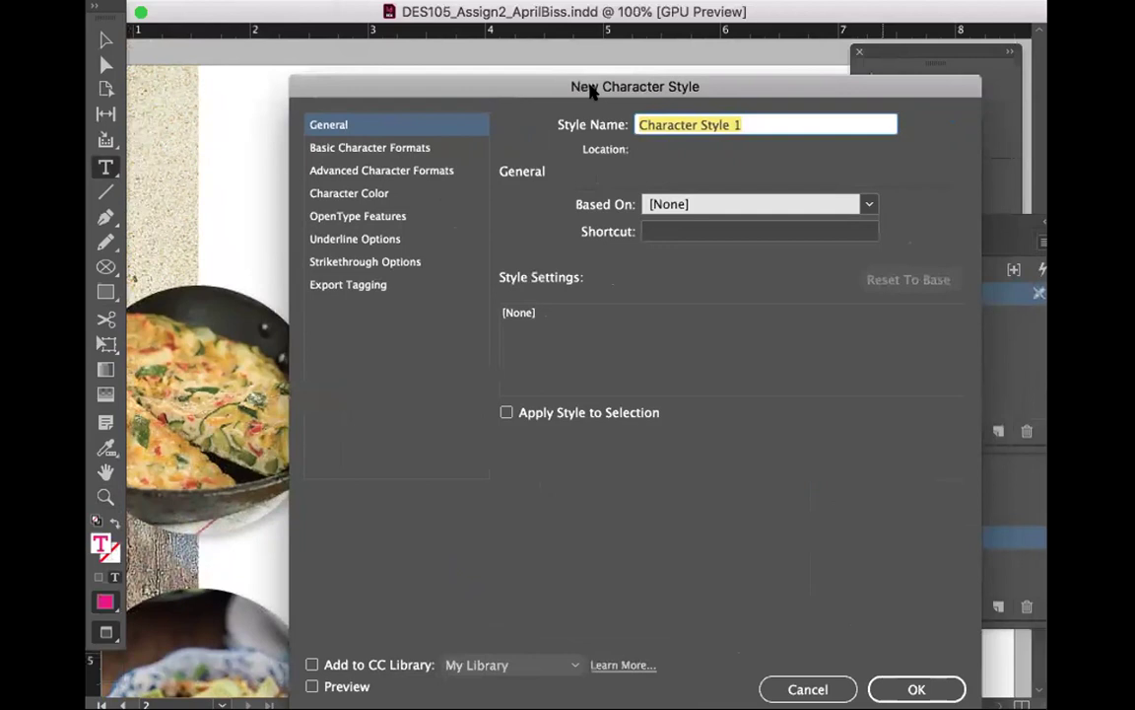
left_click(390, 146)
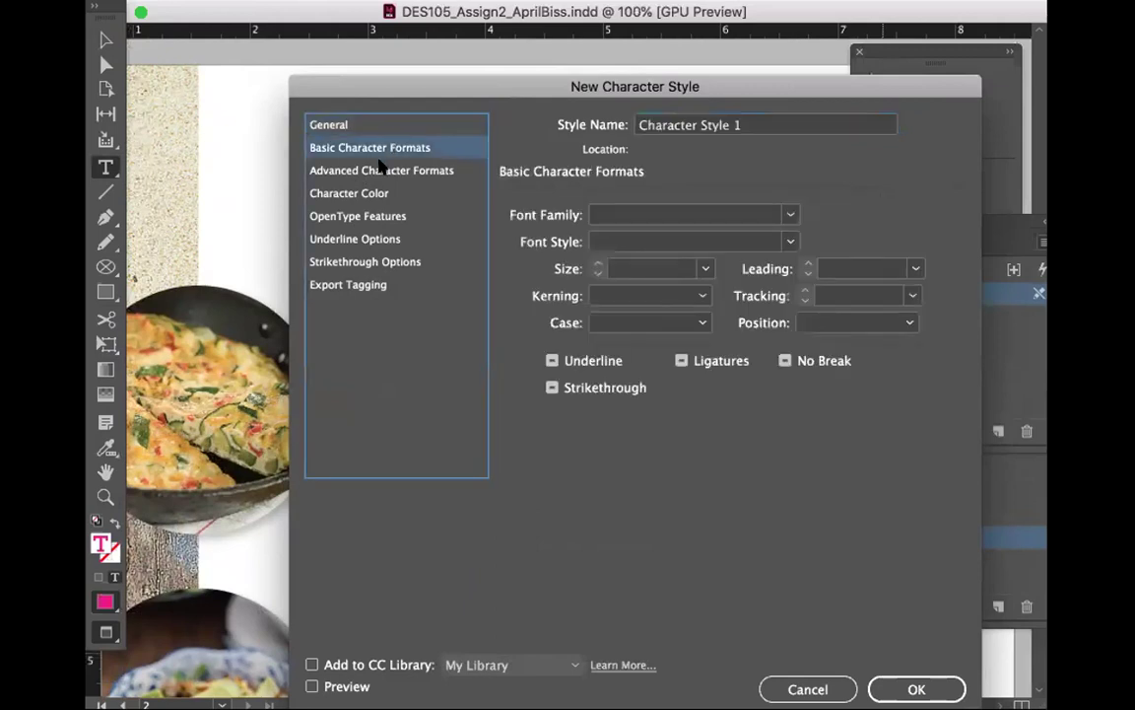
left_click(374, 170)
left_click(347, 193)
left_click(345, 216)
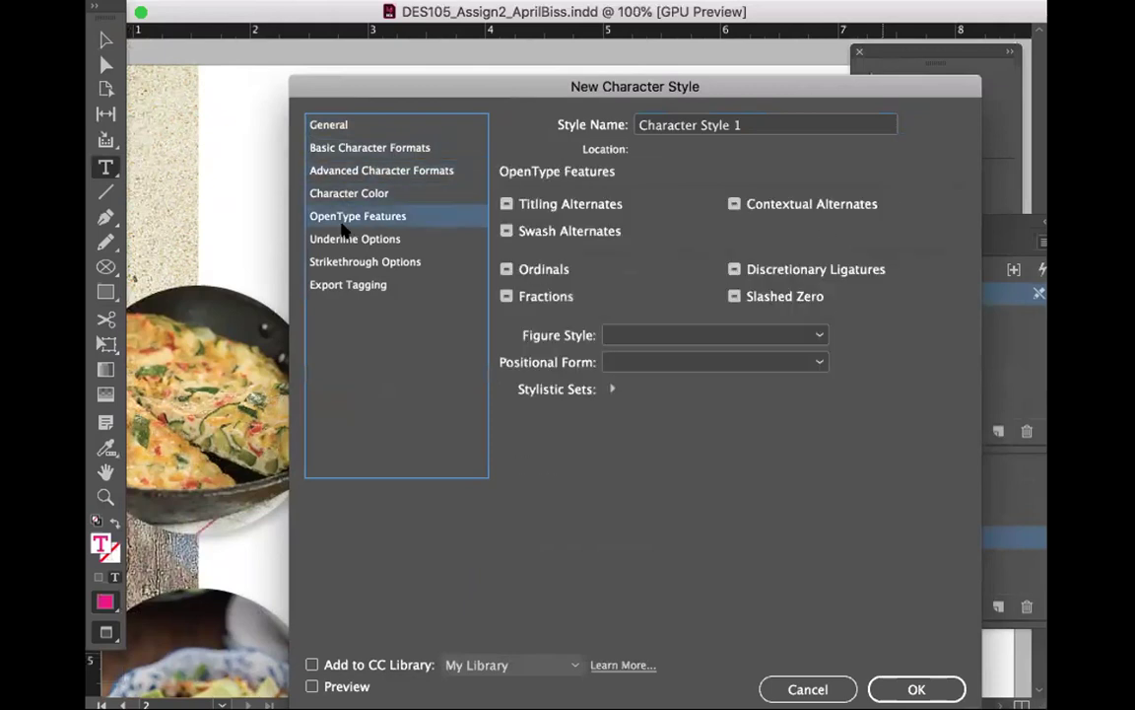
left_click(345, 238)
left_click(342, 261)
left_click(345, 283)
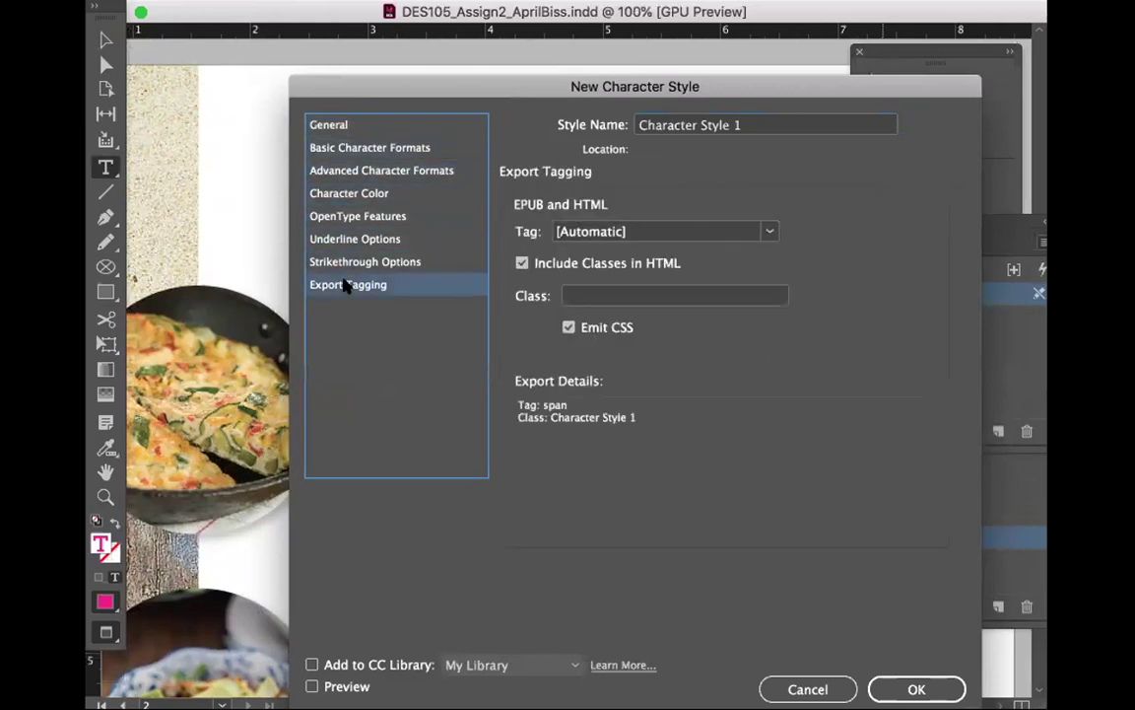
Step: Set the new character style's font to Univers 65 Bold and look over the available character colors
left_click(342, 147)
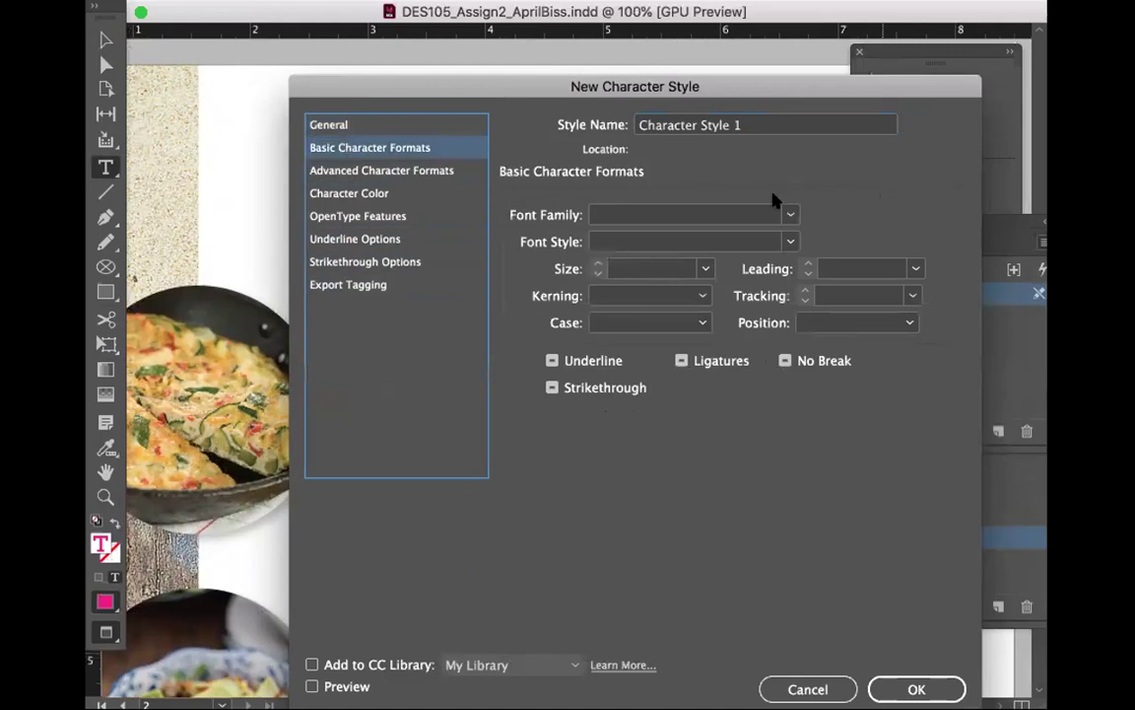
left_click(691, 213)
type("Univers")
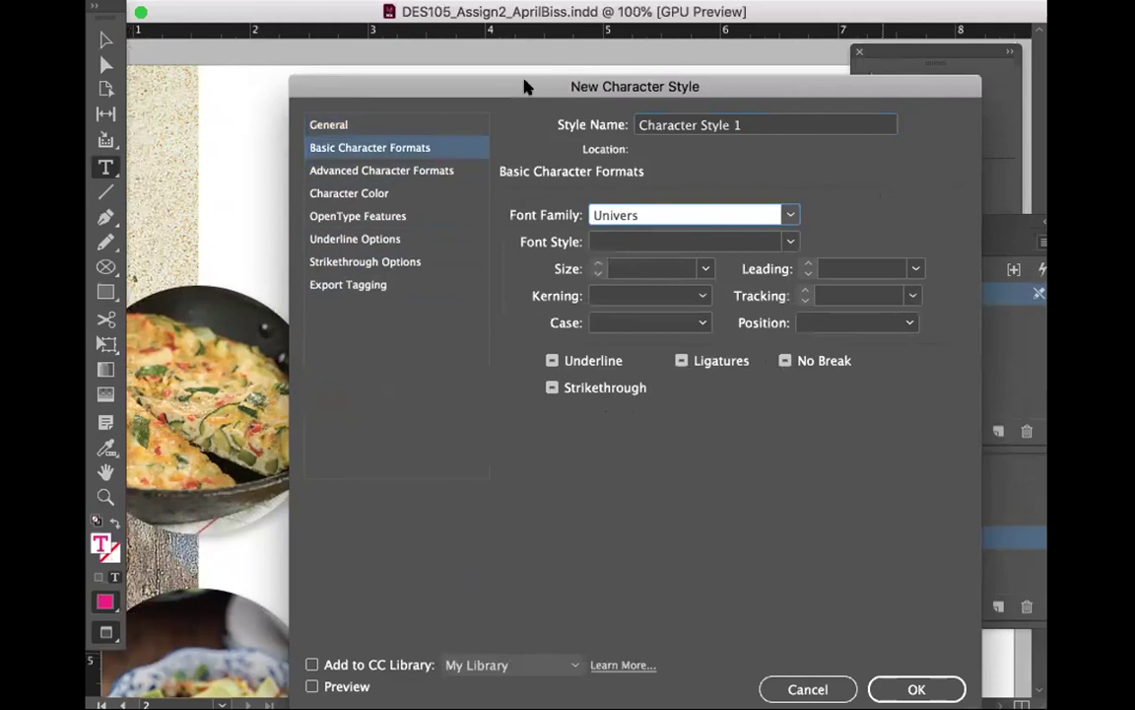
left_click_drag(439, 85, 344, 78)
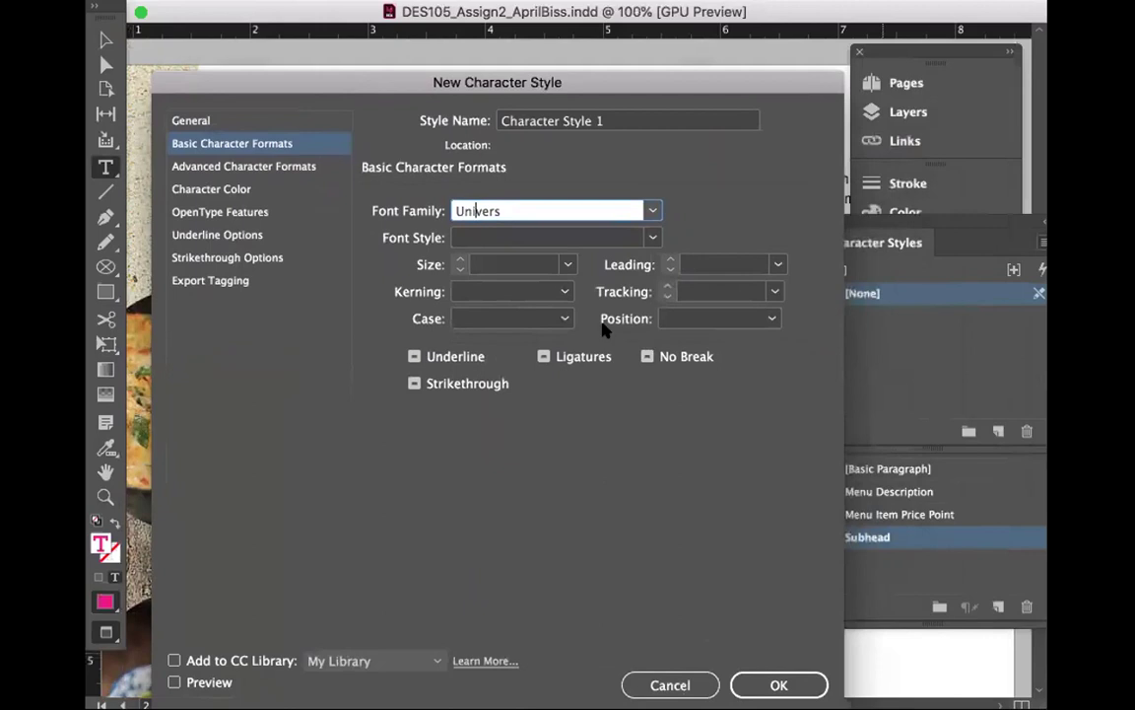
left_click(509, 237)
left_click(651, 238)
left_click(609, 502)
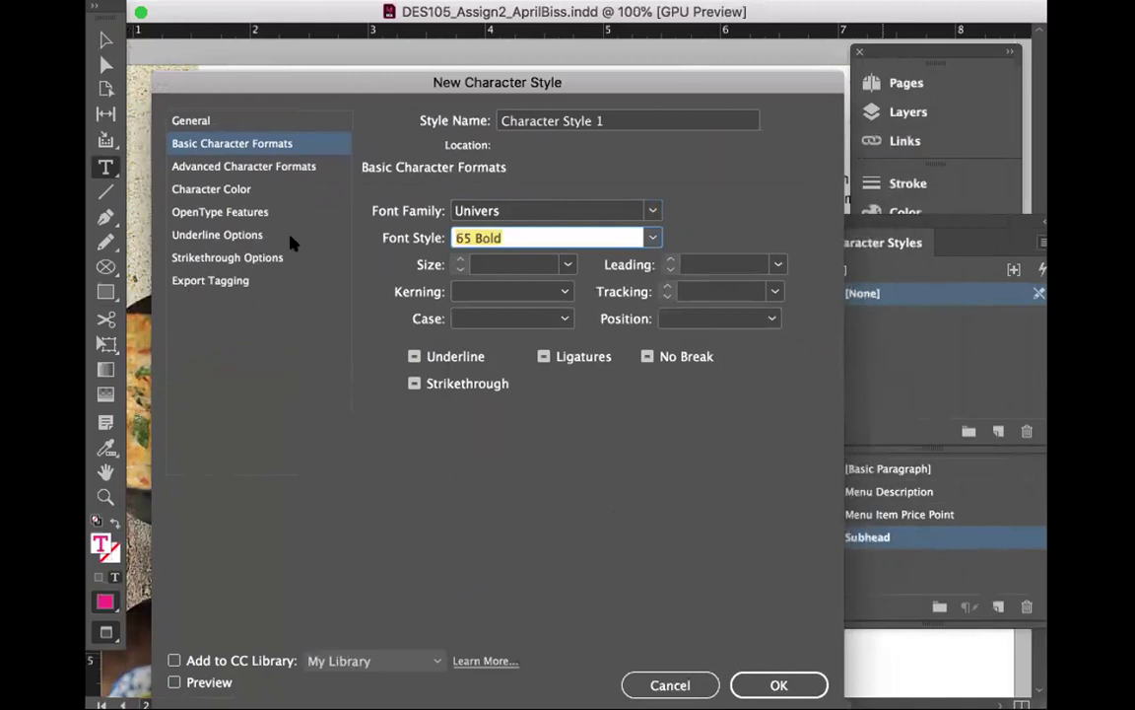
left_click(240, 193)
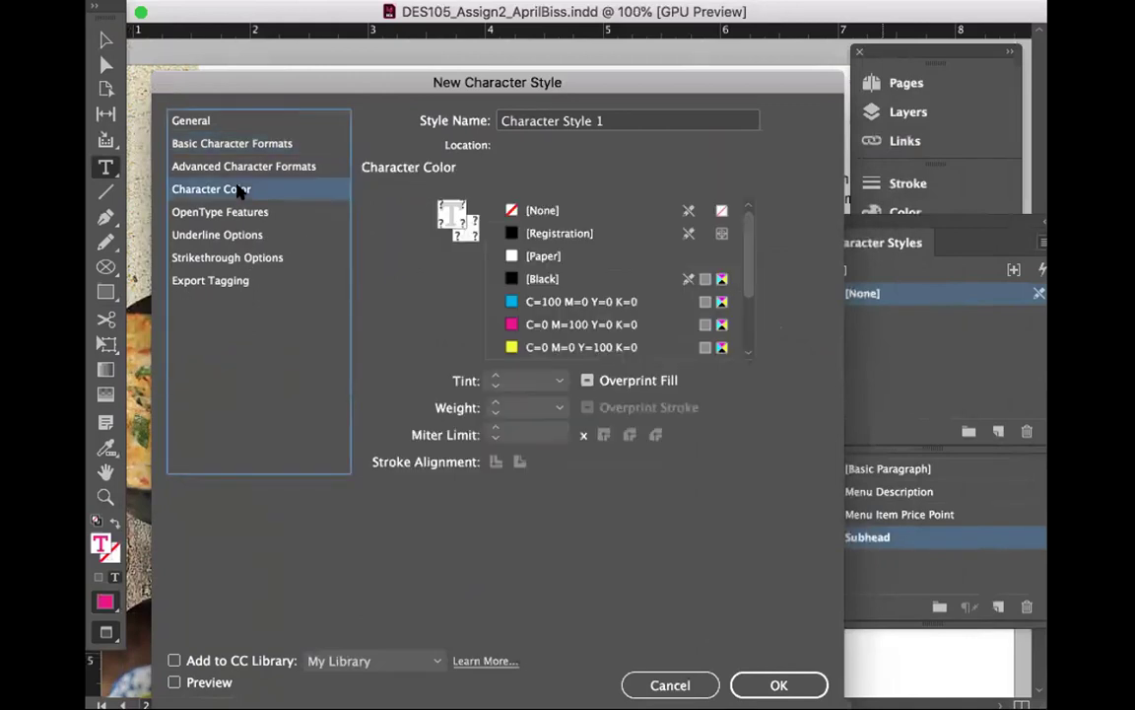
scroll(608, 323, "down", 2)
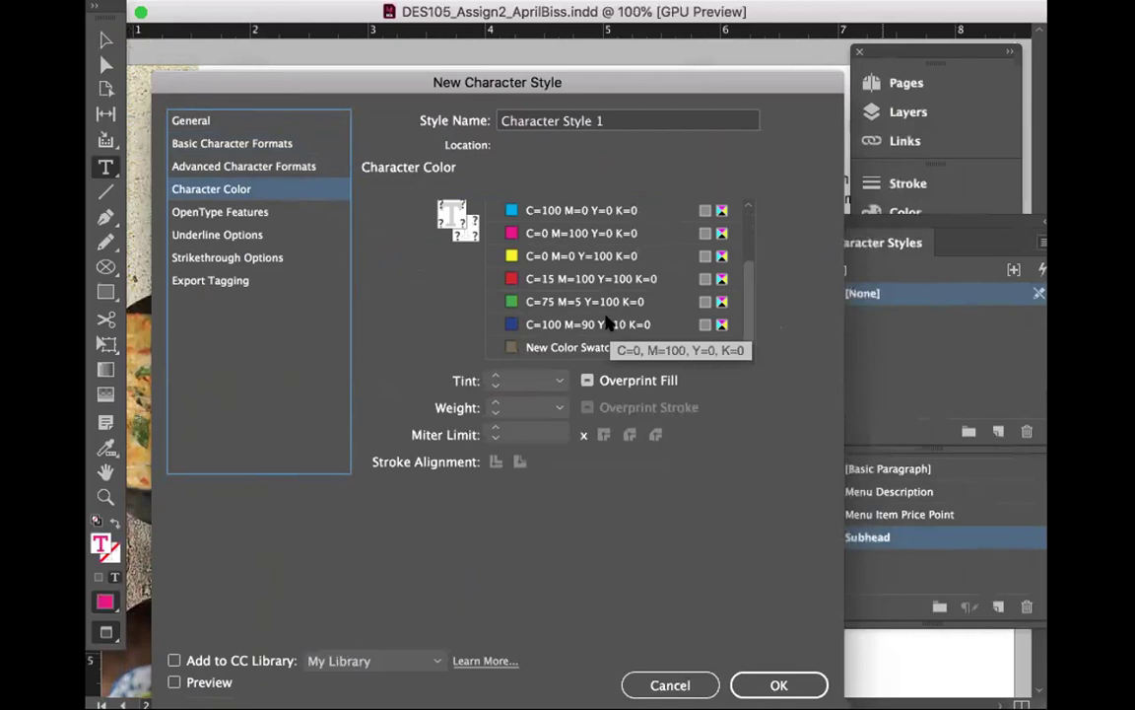
left_click(212, 142)
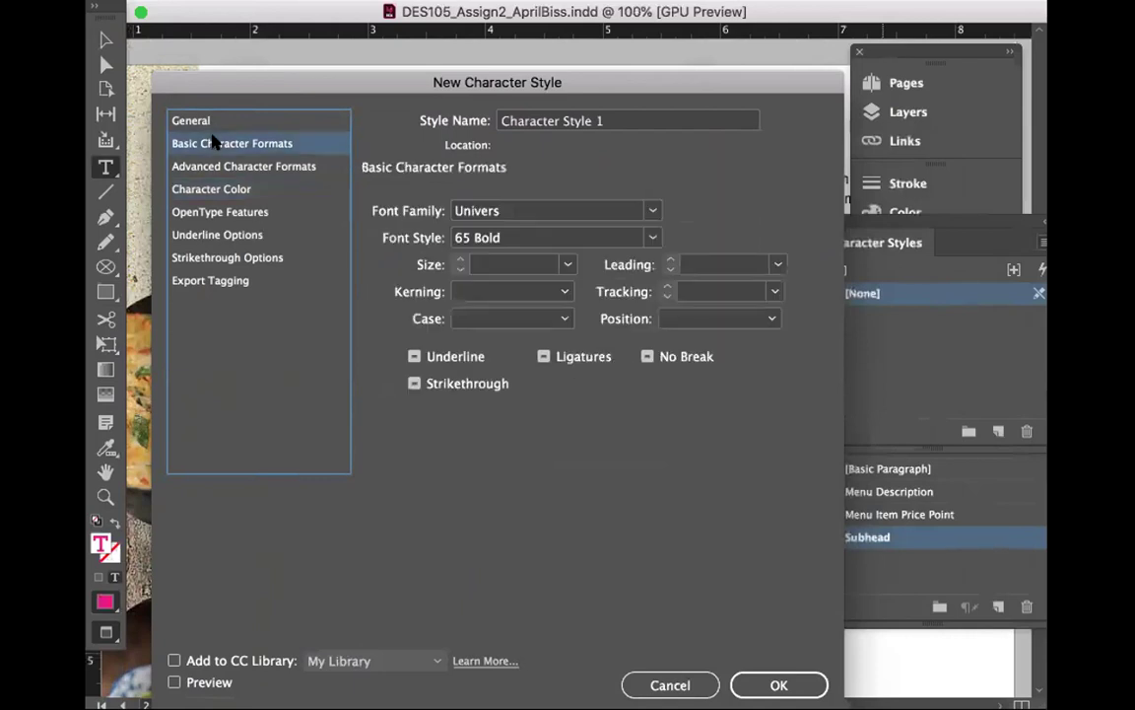
Step: Set the new character style's font to Allura Regular at 14 pt
left_click(652, 211)
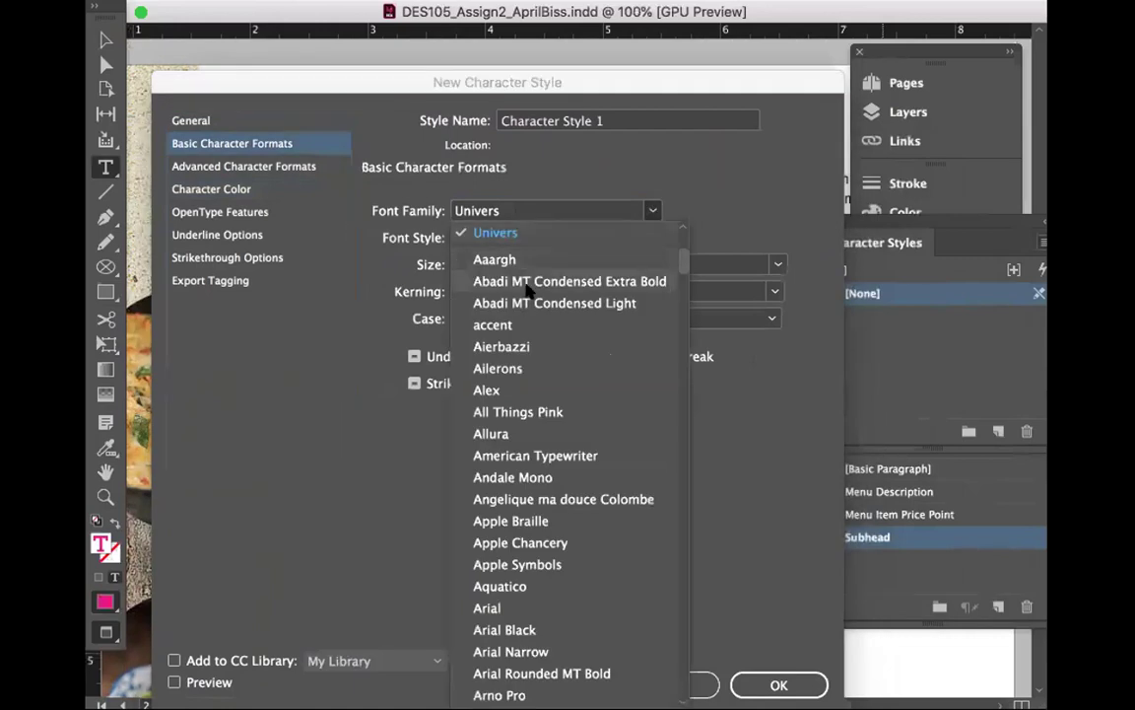
left_click(530, 434)
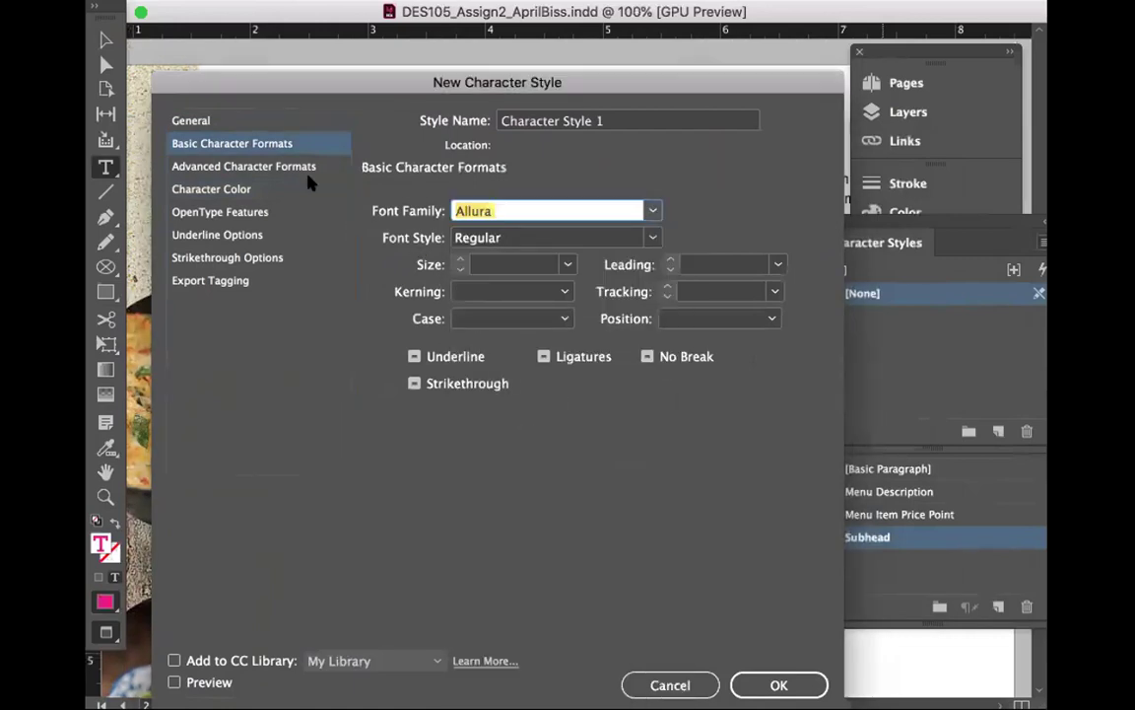
left_click(569, 264)
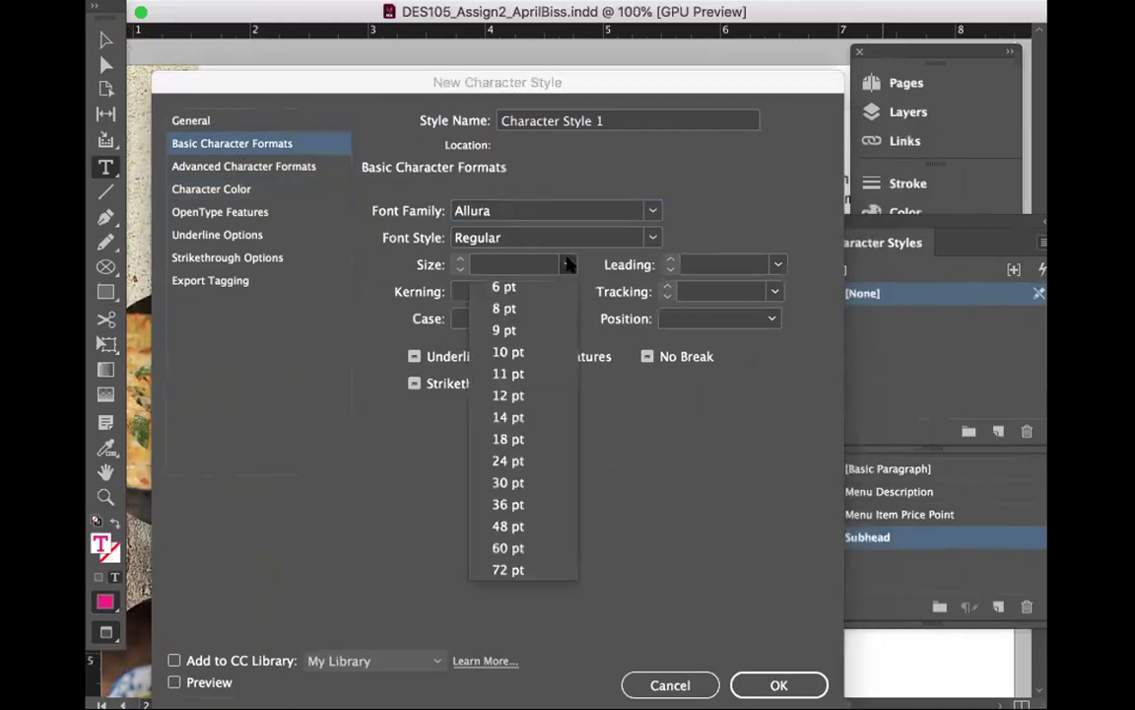
left_click(522, 395)
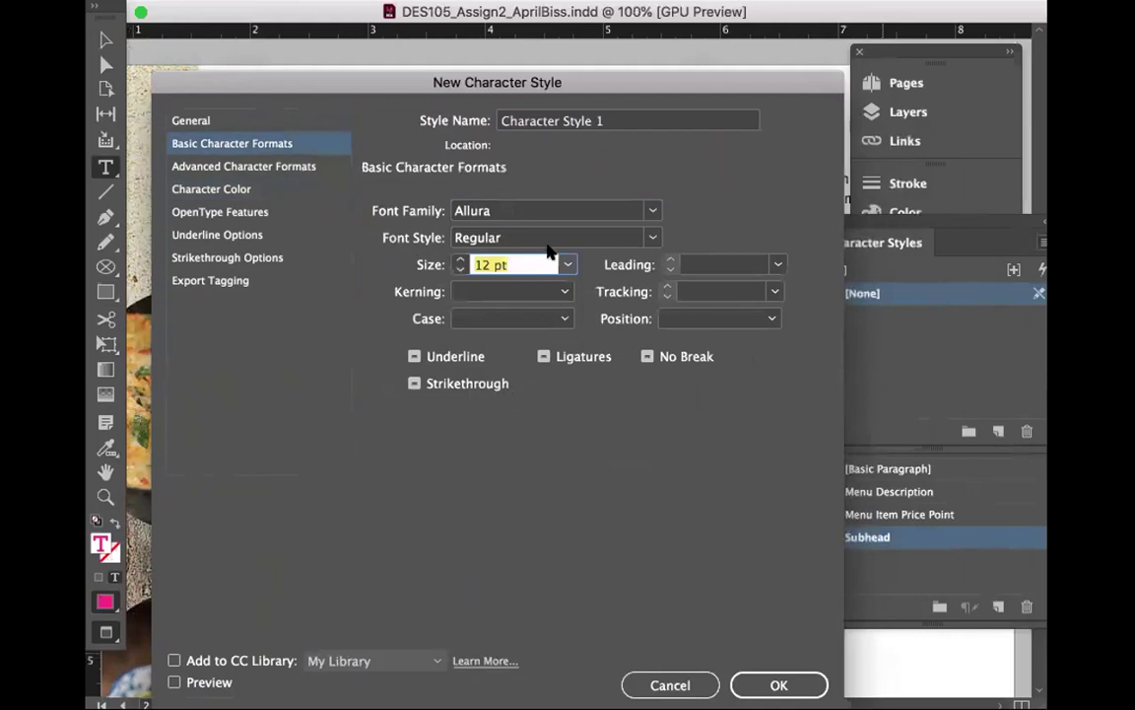
left_click(569, 264)
left_click(506, 415)
Step: Set the character color to New Color Swatch, create the style, and apply it to the word BOWL in the In a Bowl heading
left_click(192, 191)
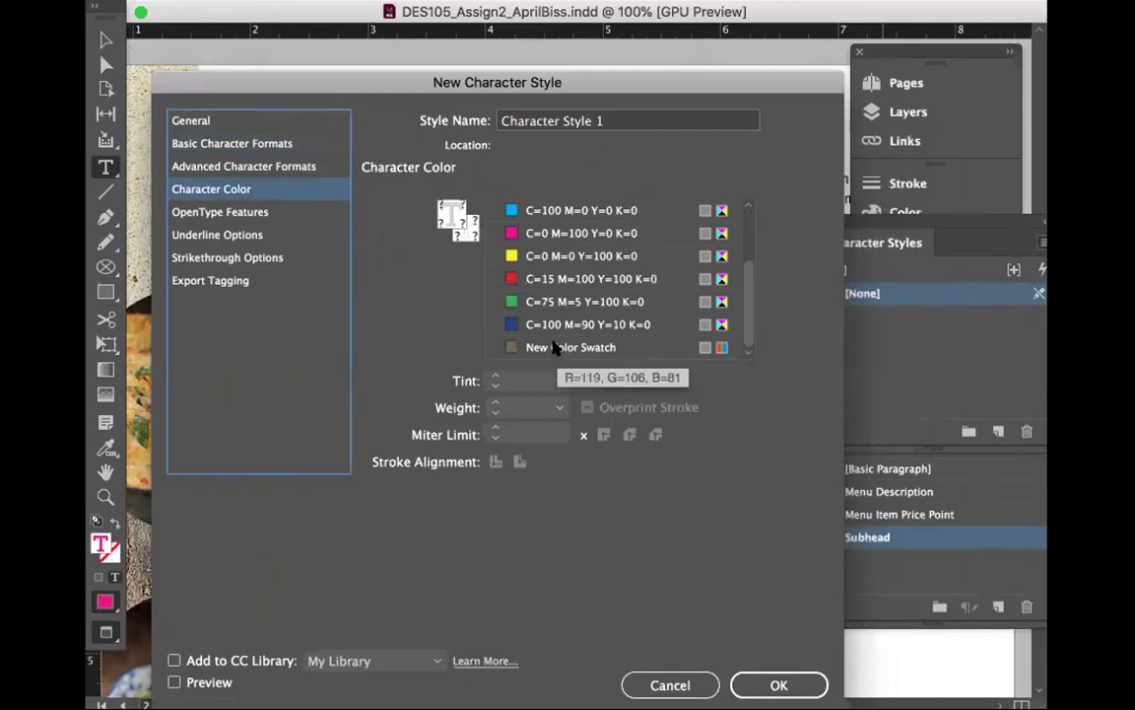
scroll(552, 347, "up", 3)
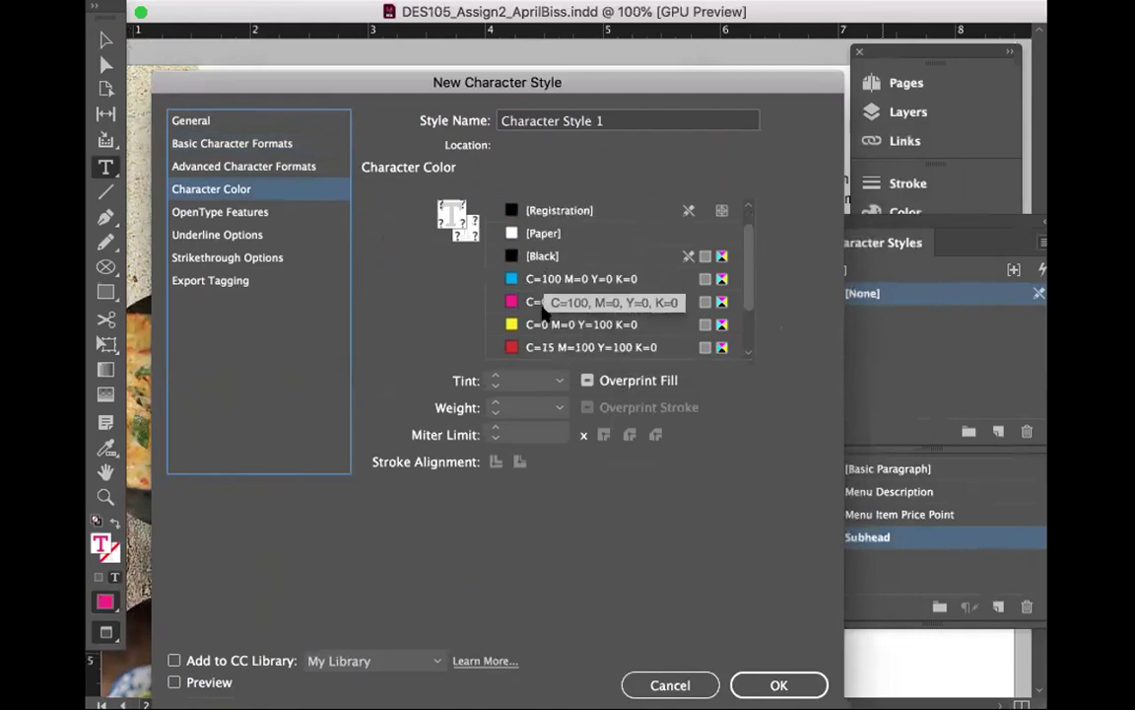
scroll(543, 315, "down", 3)
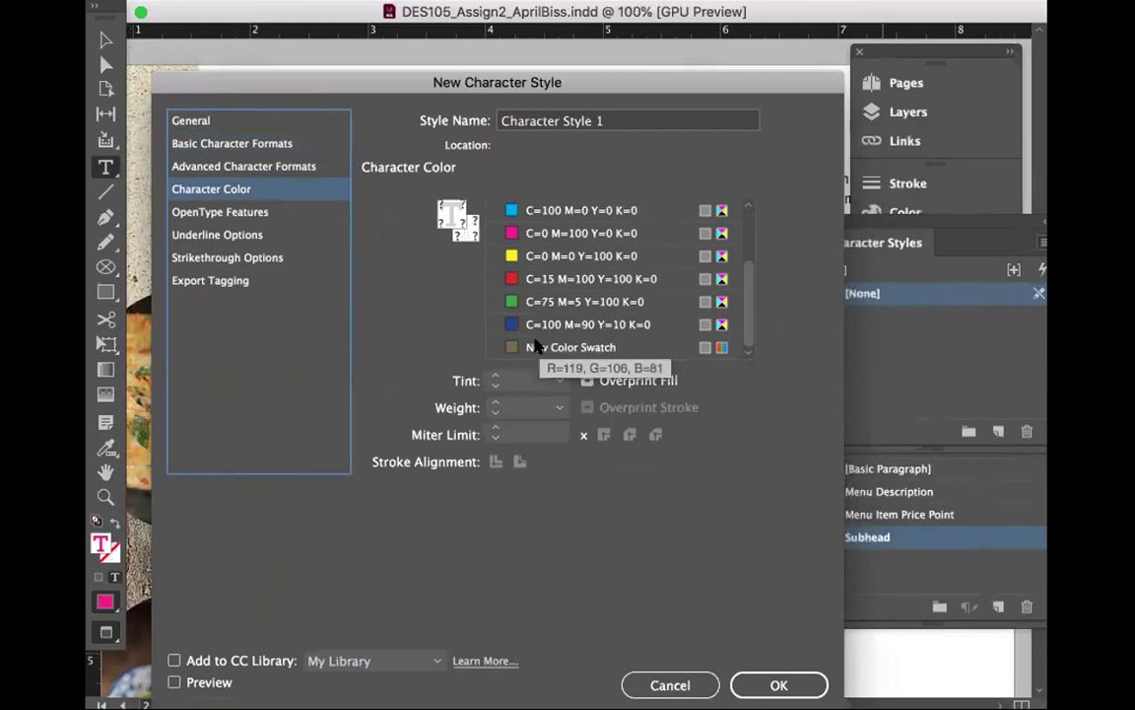
left_click(537, 347)
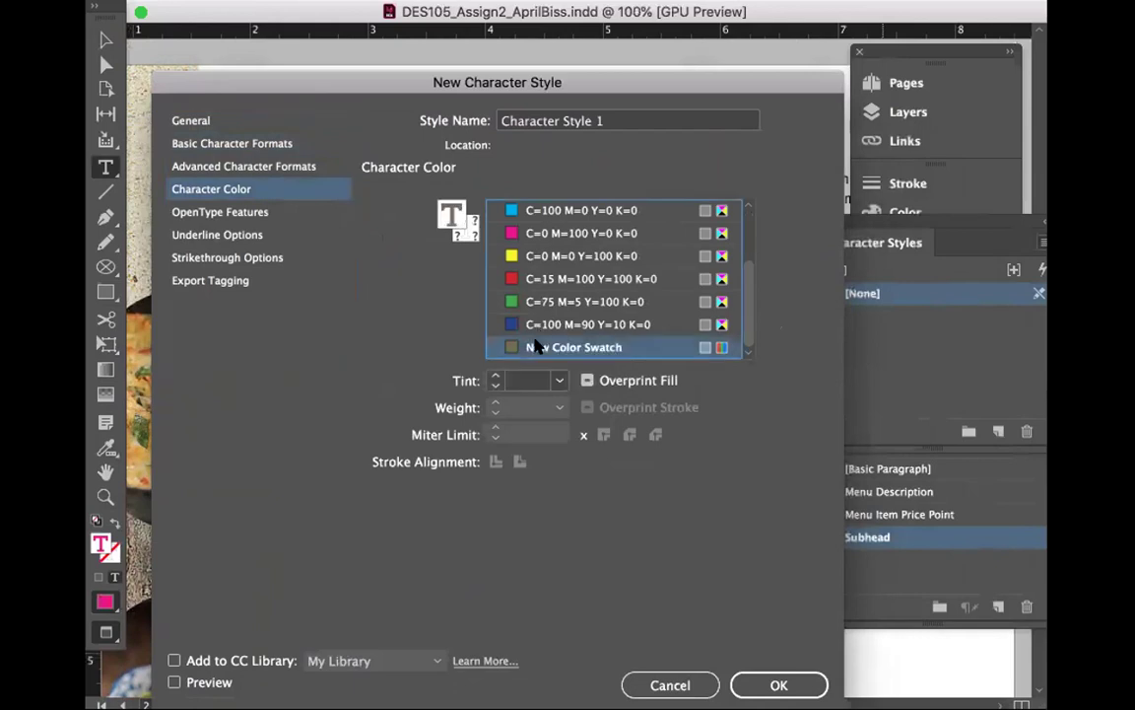
left_click(793, 684)
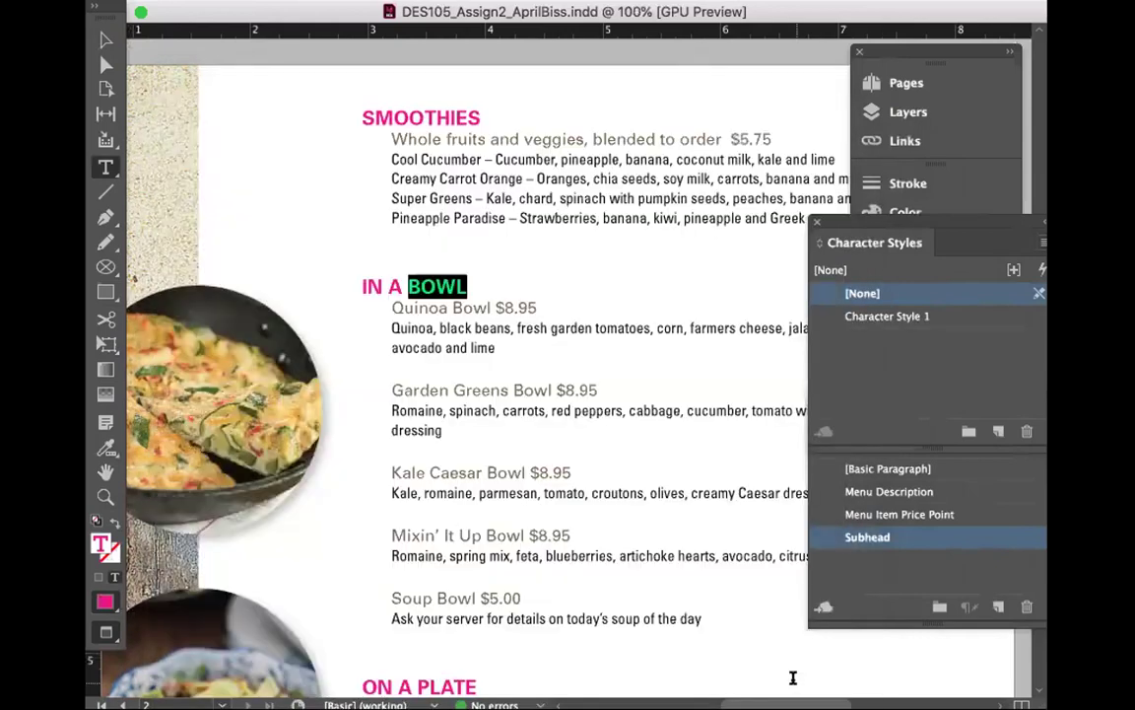
left_click(919, 317)
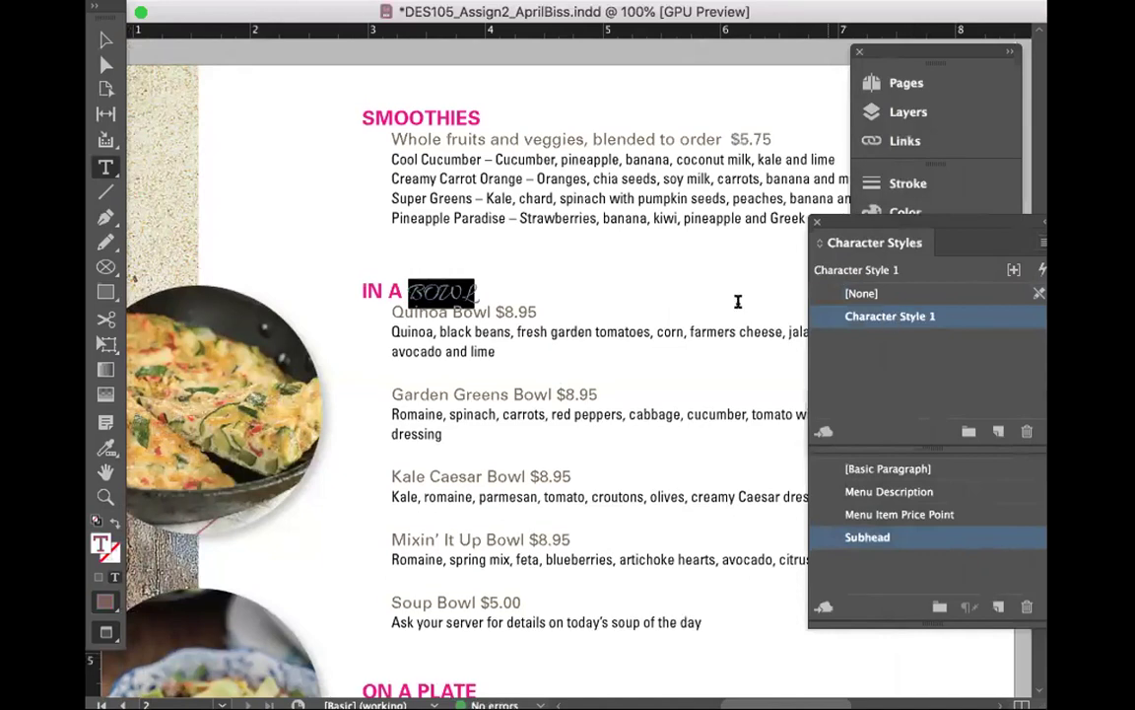
Step: Try the [Basic Paragraph] style on the In a Bowl heading and undo it
left_click(412, 285)
left_click_drag(412, 286, 497, 284)
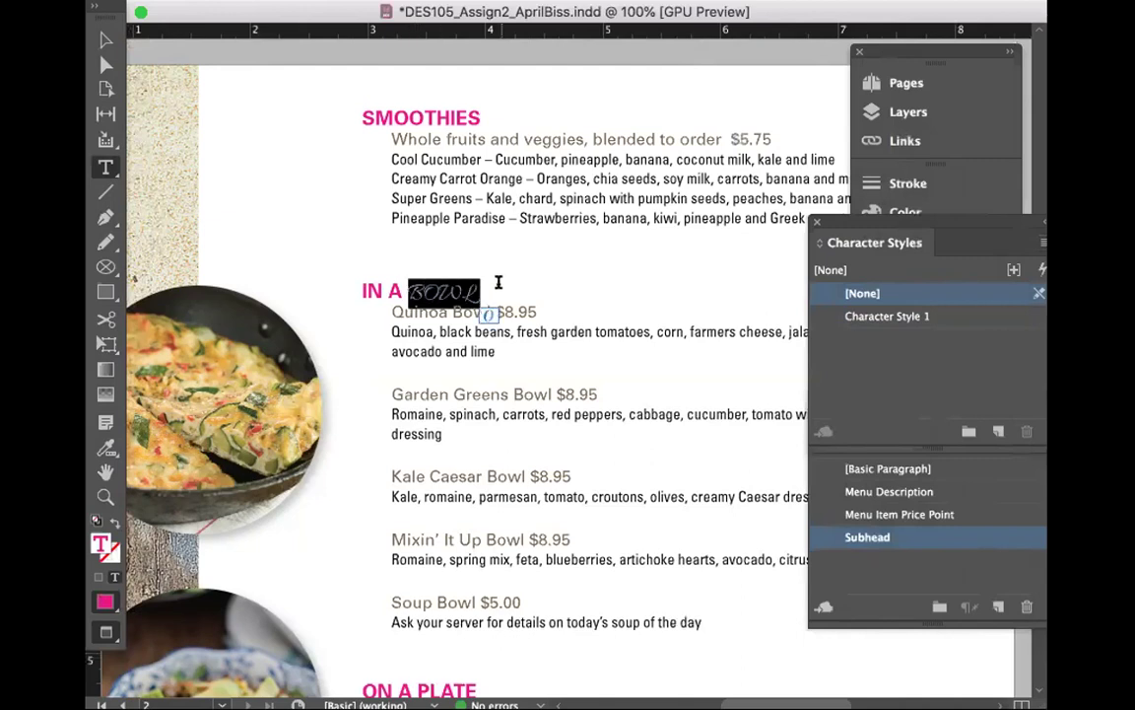
left_click(891, 470)
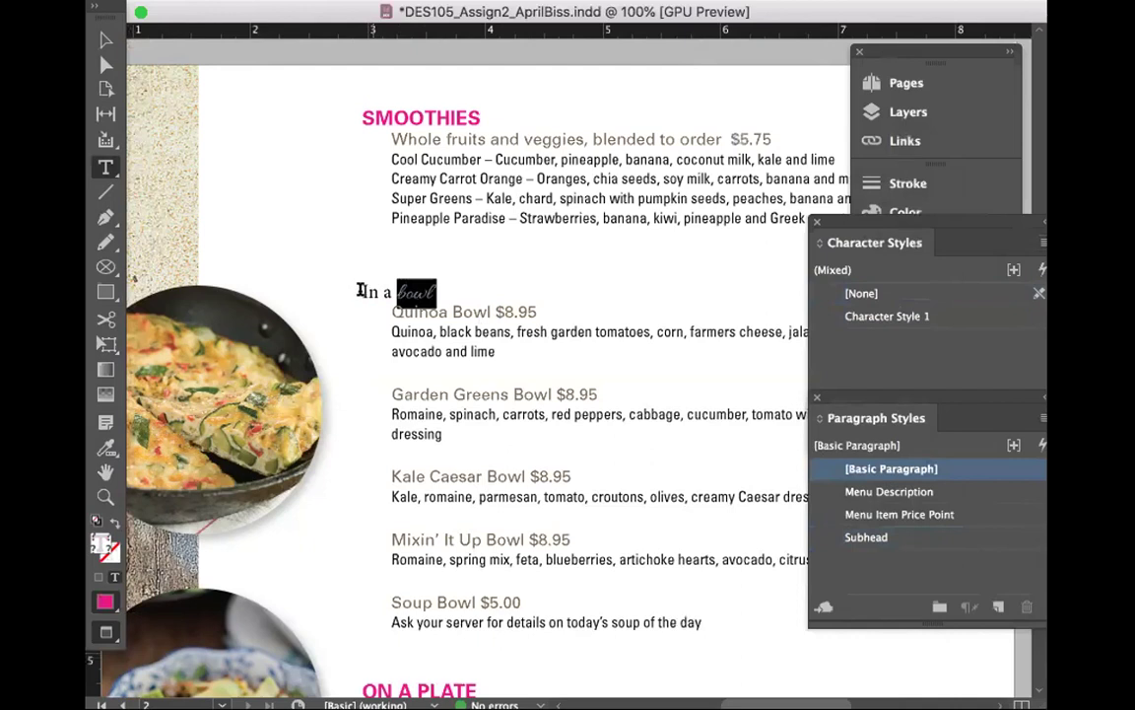
key("super+1")
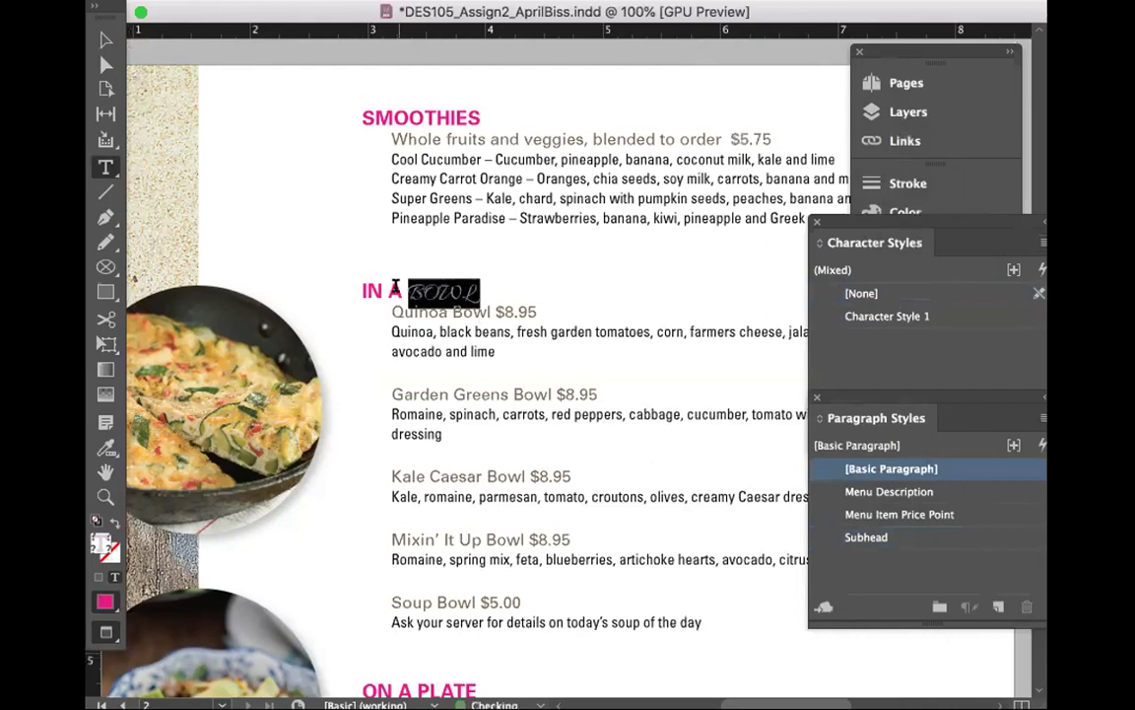
Step: Set the case of Character Style 1 to Normal and check the word bowl in the heading
double_click(923, 317)
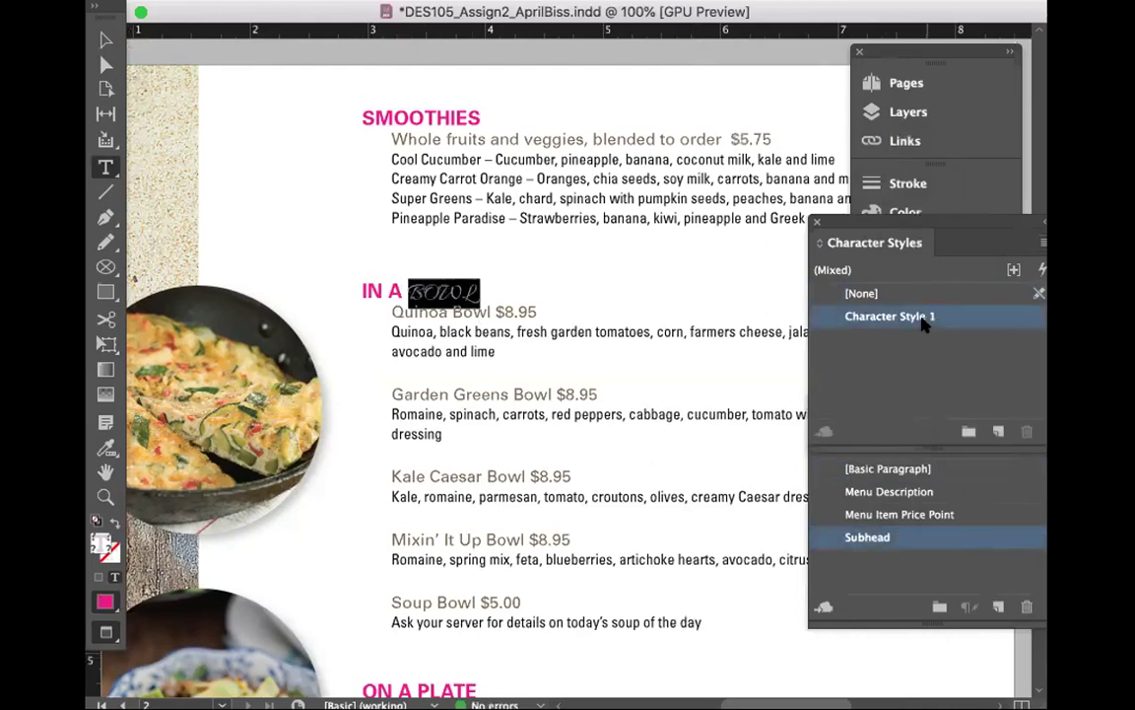
left_click(225, 143)
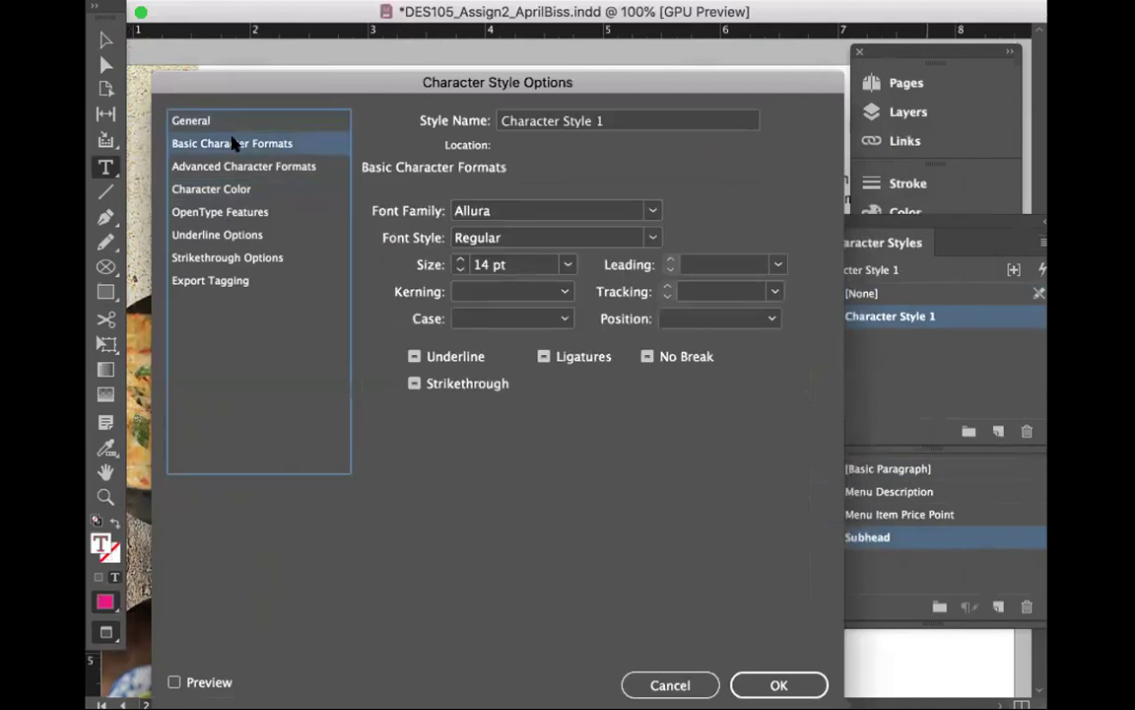
left_click(557, 315)
left_click(522, 340)
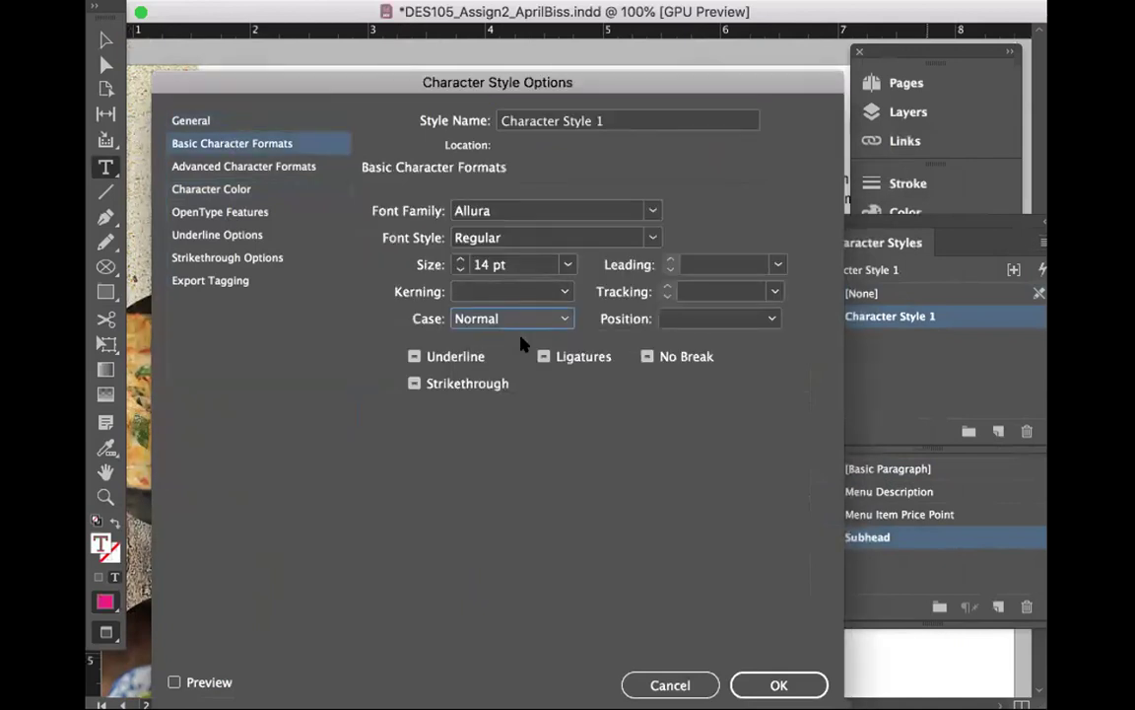
left_click(800, 682)
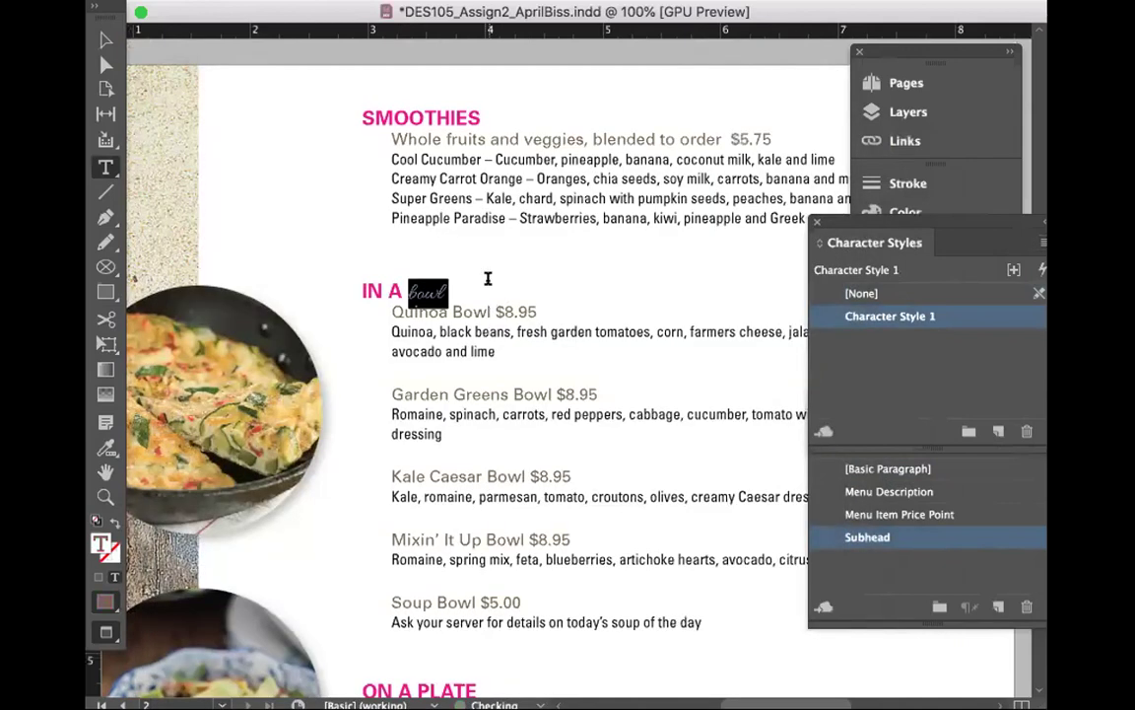
left_click(428, 309)
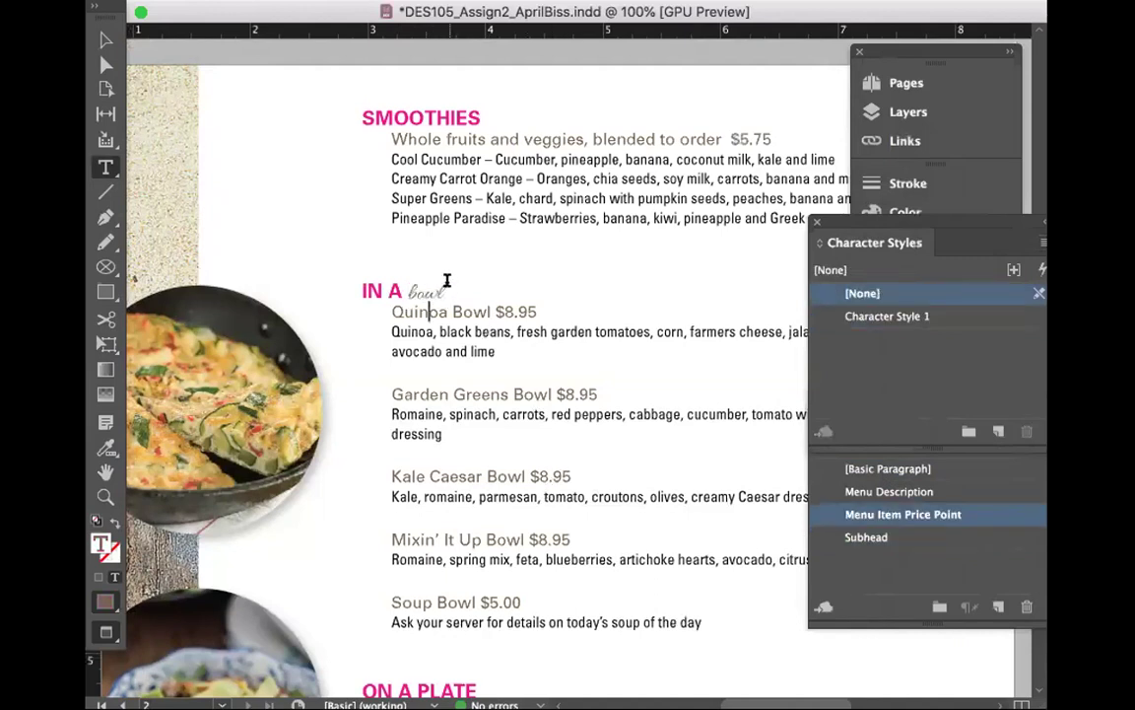
left_click_drag(446, 286, 405, 286)
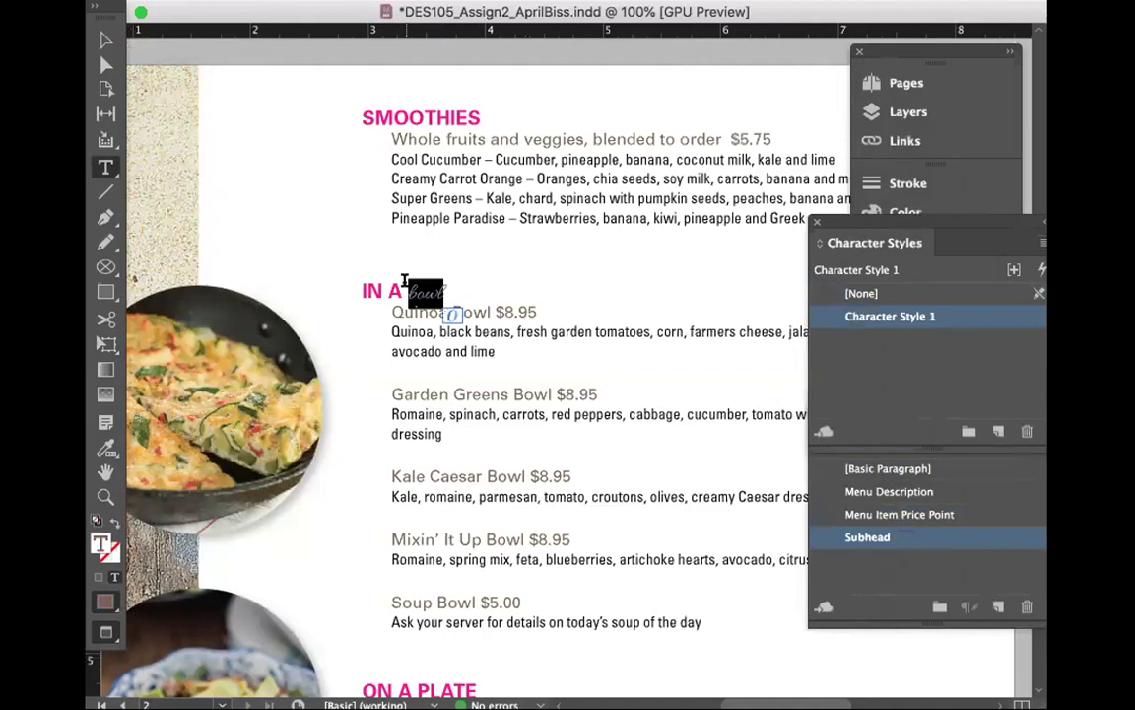
left_click(484, 347)
Step: Increase the font size of Character Style 1 for the word bowl in the In a Bowl heading
scroll(506, 474, "down", 5)
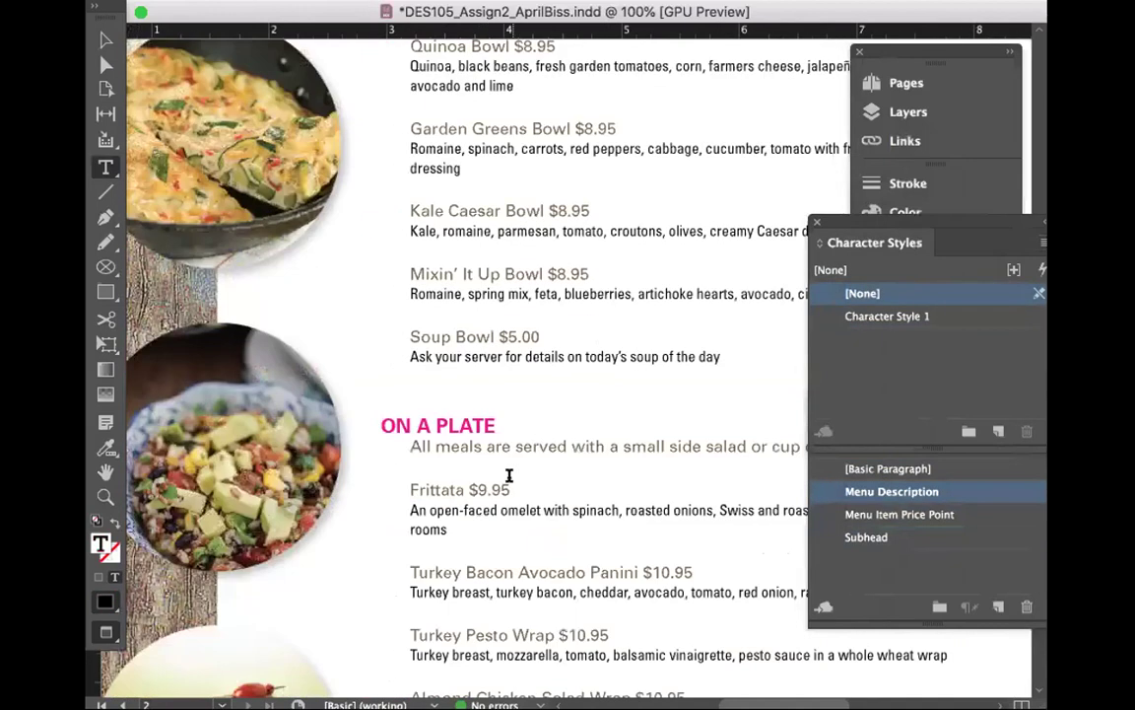
scroll(508, 476, "up", 5)
double_click(456, 329)
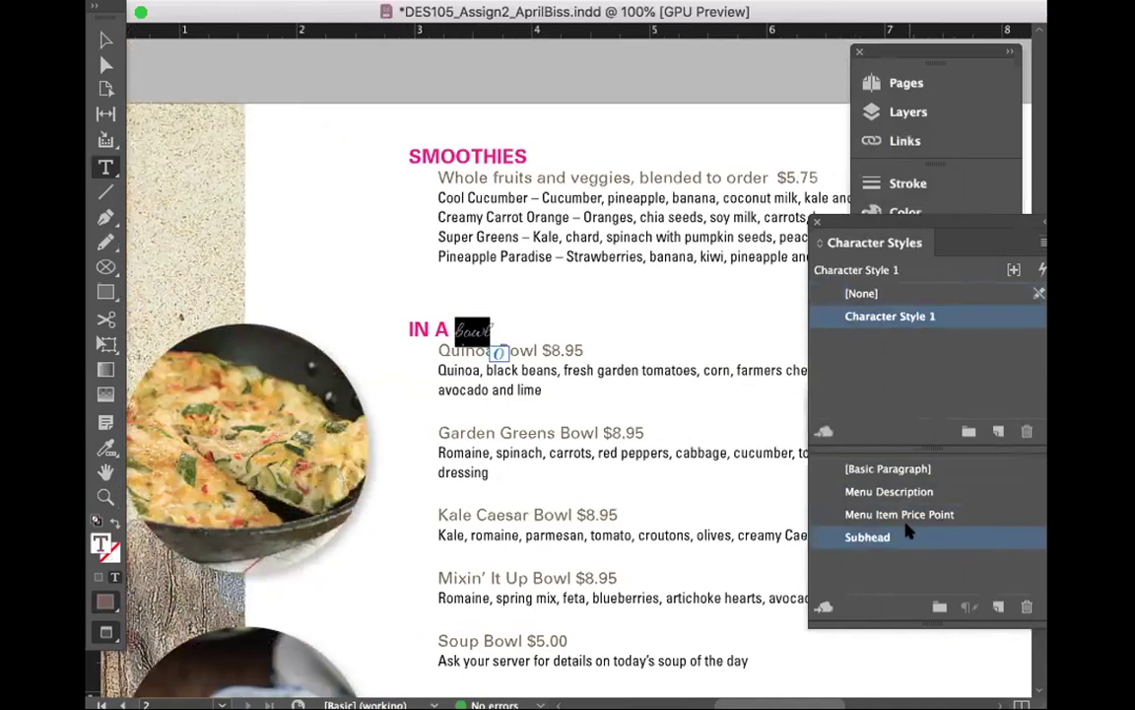
double_click(871, 317)
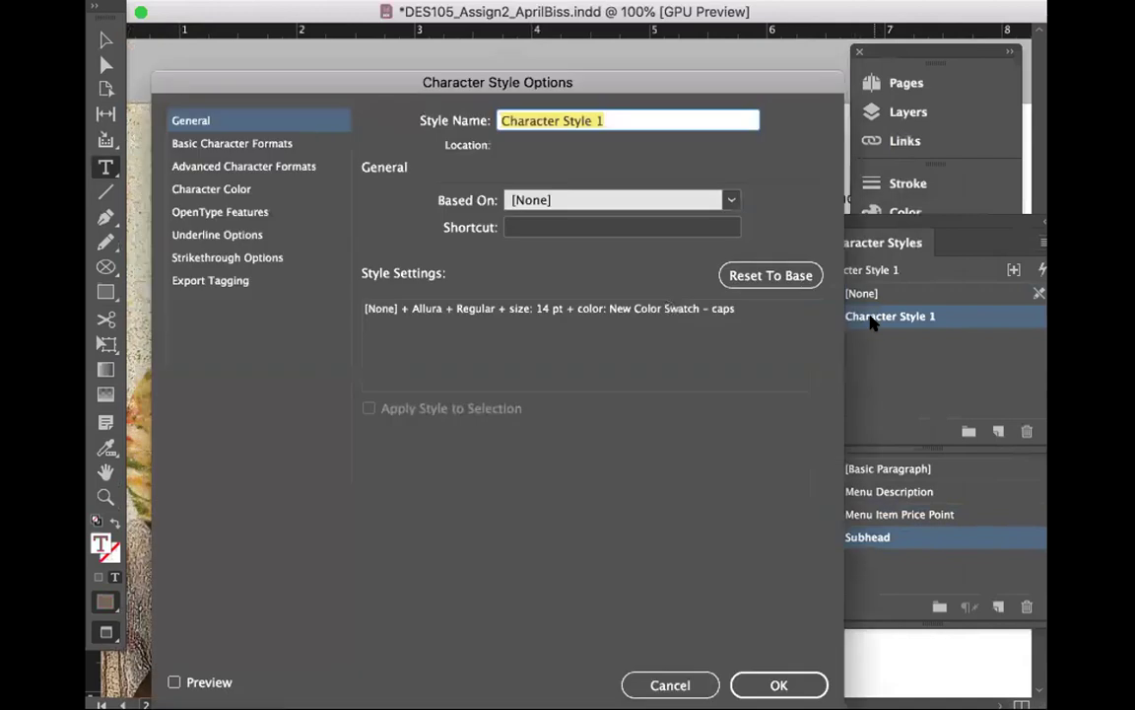
left_click(208, 144)
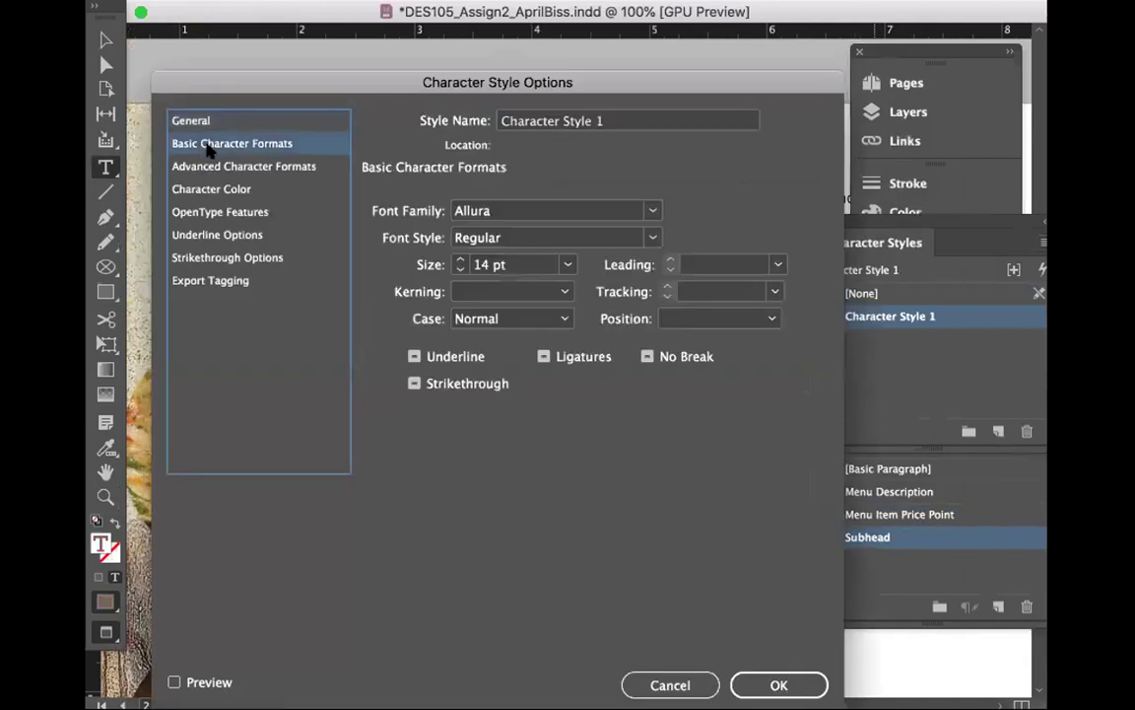
left_click(459, 260)
left_click(459, 260)
left_click(459, 260)
left_click(459, 260)
left_click(459, 260)
left_click(459, 260)
left_click(778, 685)
left_click(639, 506)
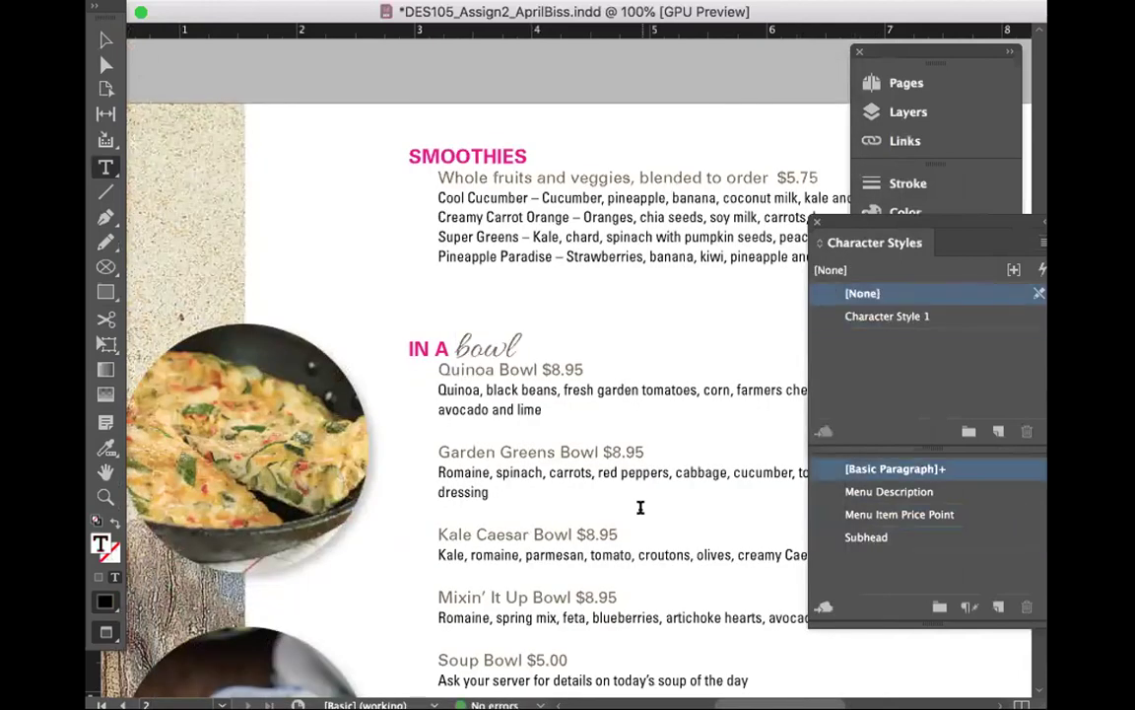
Step: Apply Character Style 1 to PLATE in the On a Plate heading and GLASS in the In a Glass heading
scroll(640, 507, "down", 6)
left_click_drag(482, 436, 426, 433)
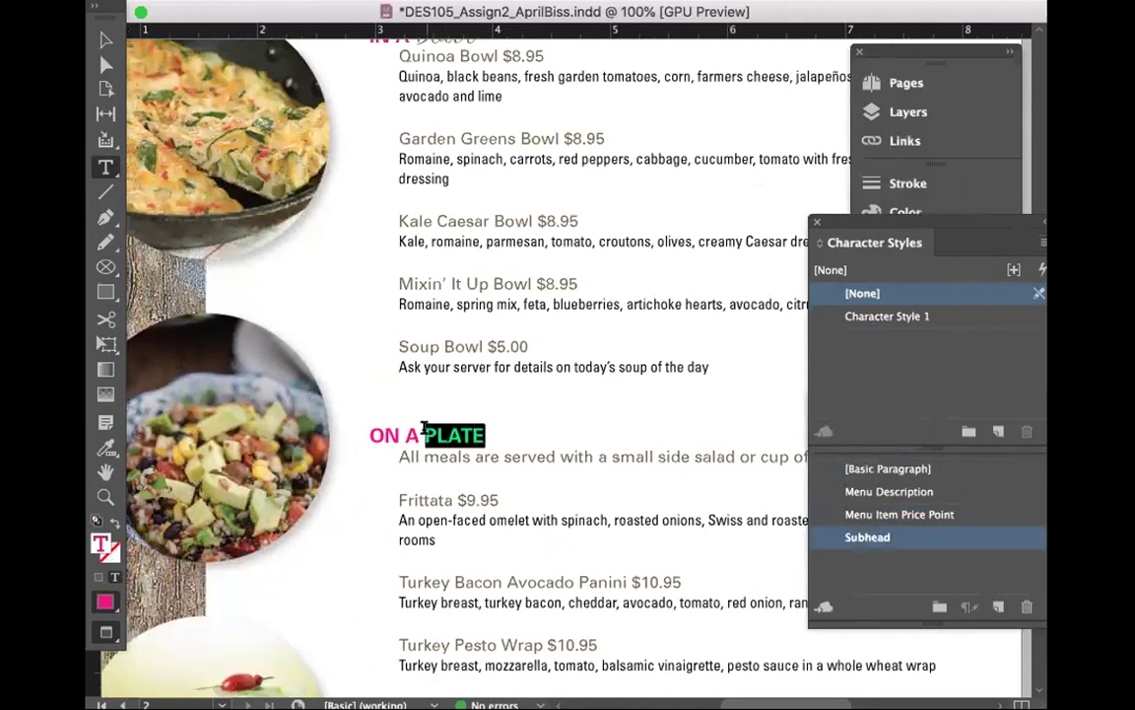
left_click(890, 316)
left_click(687, 431)
scroll(680, 430, "down", 6)
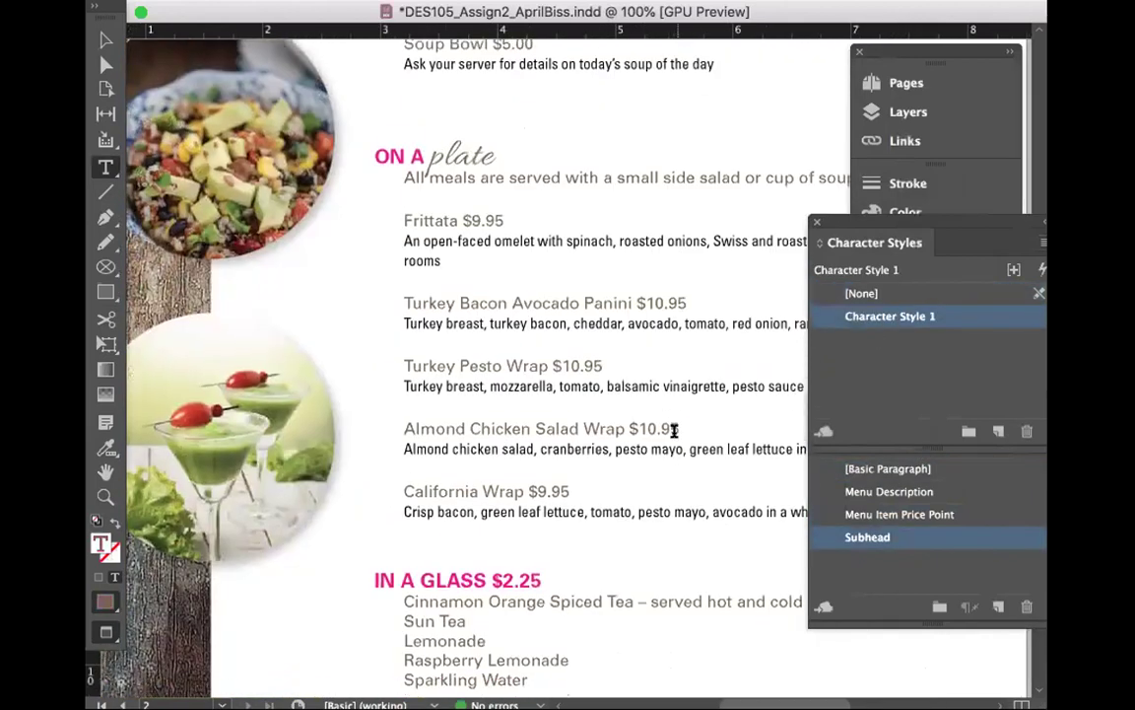
left_click_drag(424, 572, 494, 574)
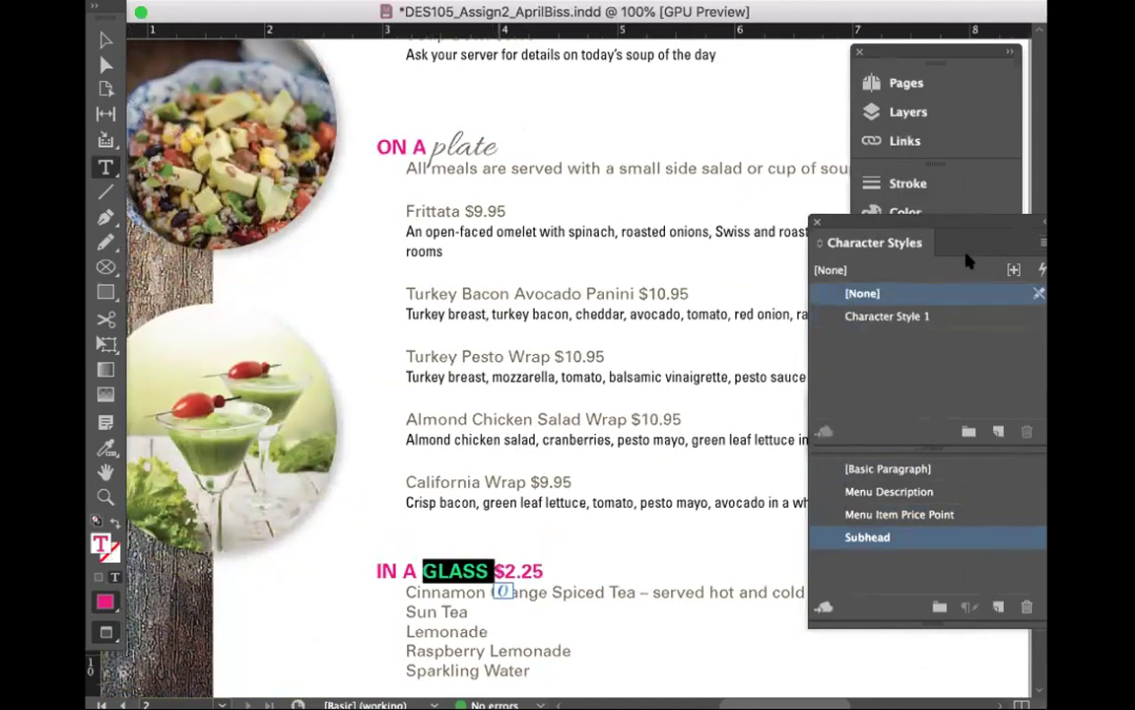
left_click(873, 315)
left_click(659, 376)
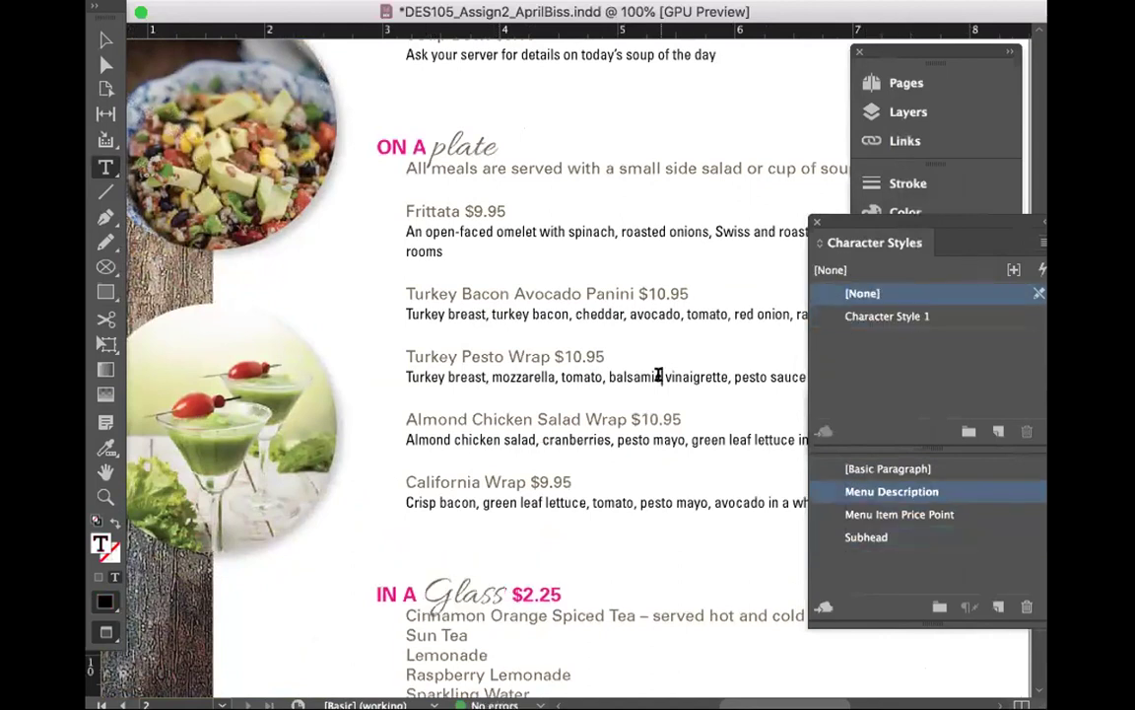
Step: Undo the character style changes back to the plain Subhead formatting on the menu headings
key("super+z")
key("super+z")
key("super+z")
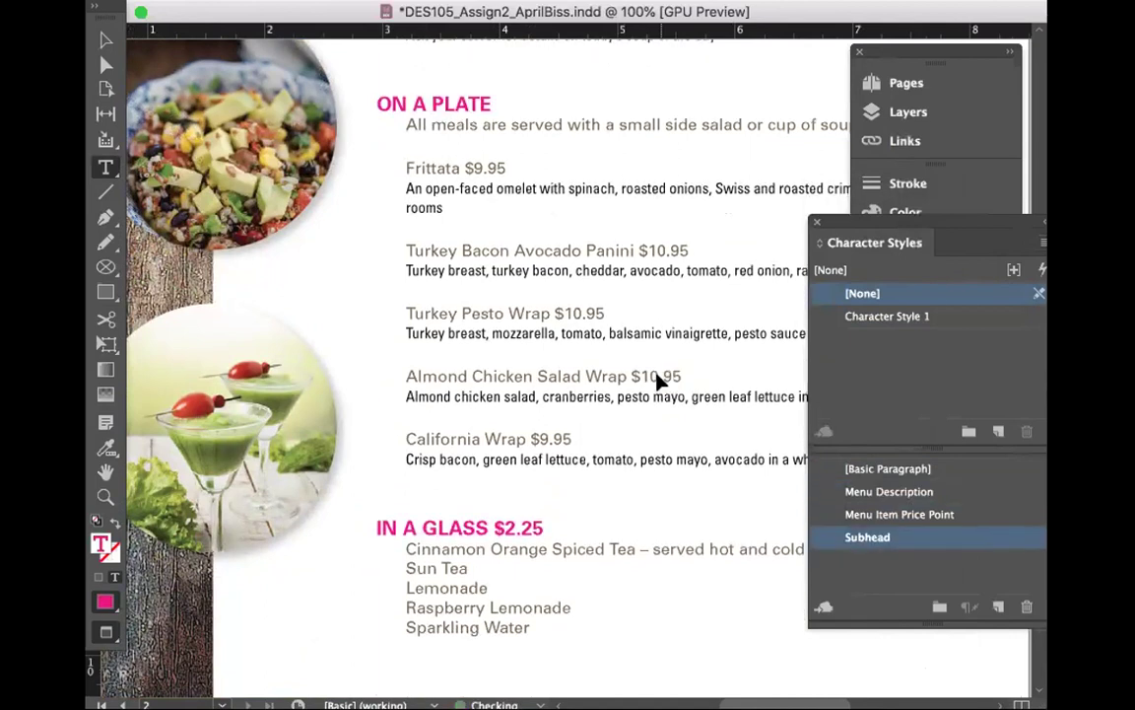
key("super+z")
key("super+z")
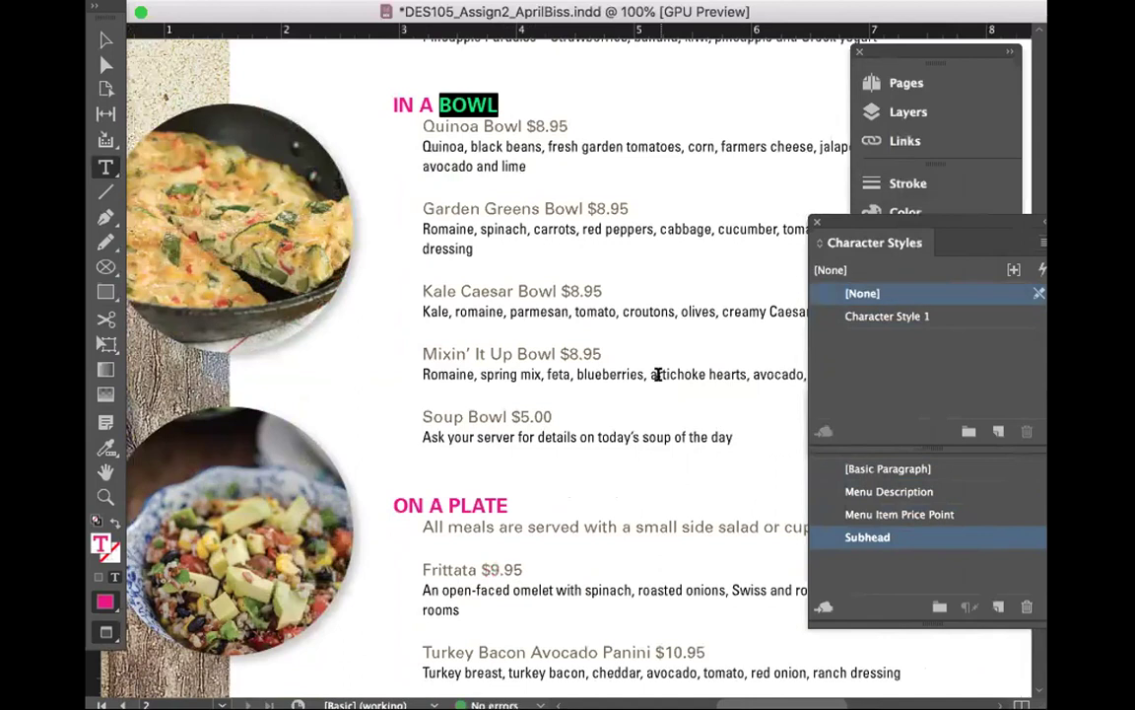
Step: Apply Character Style 1 to BOWL and try deleting the style while keeping its formatting on the word
left_click(958, 317)
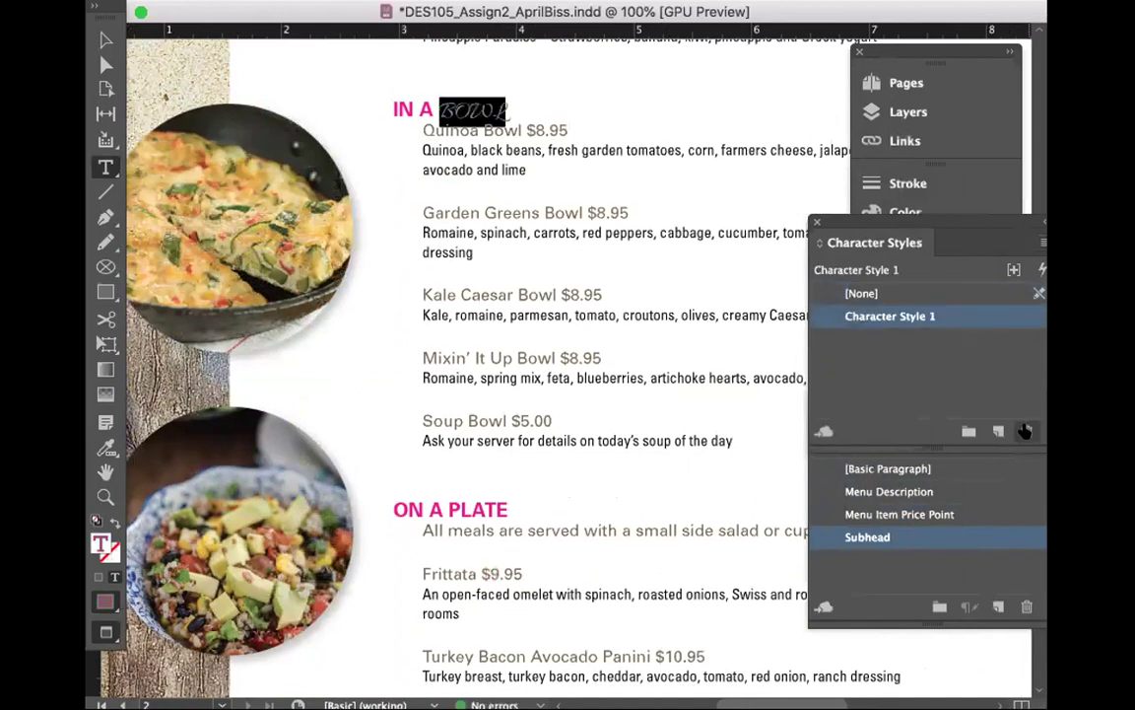
key("ctrl+z")
left_click(906, 317)
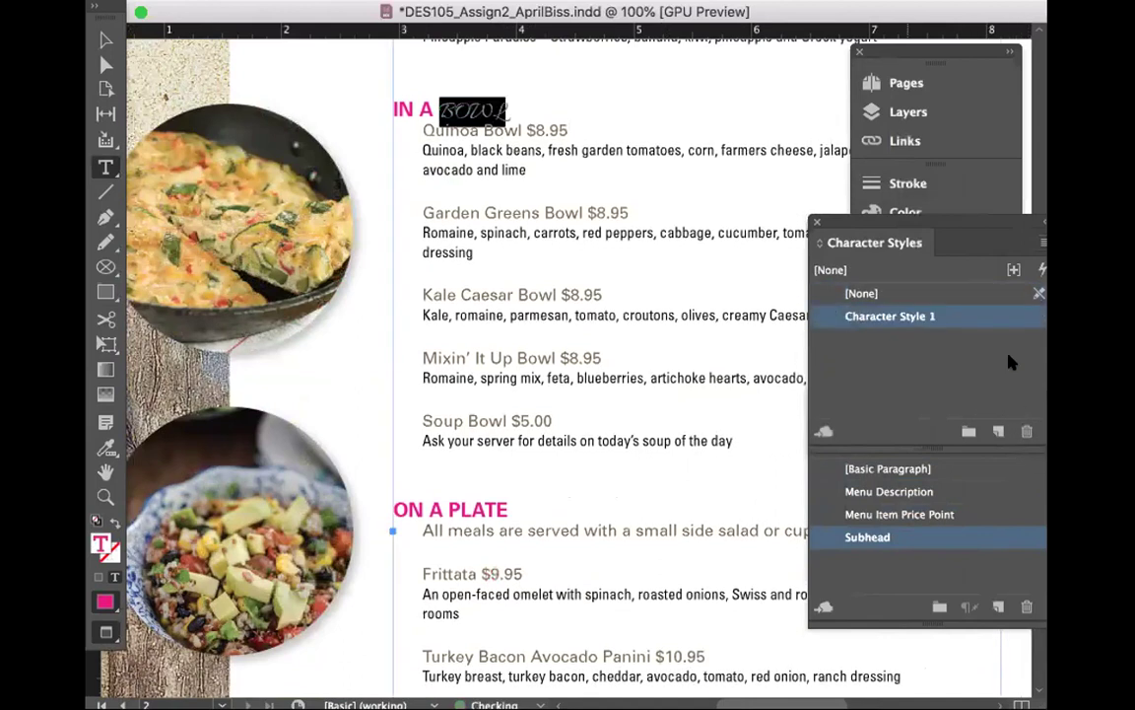
left_click(1024, 430)
left_click(853, 344)
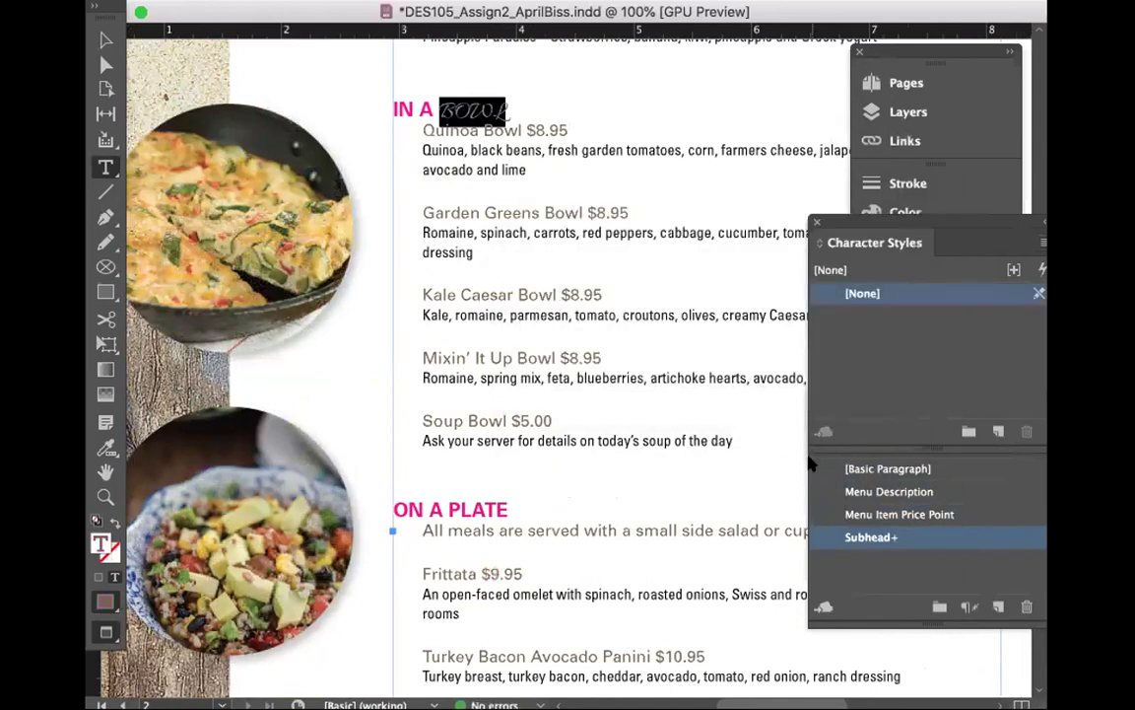
left_click(887, 468)
left_click(871, 537)
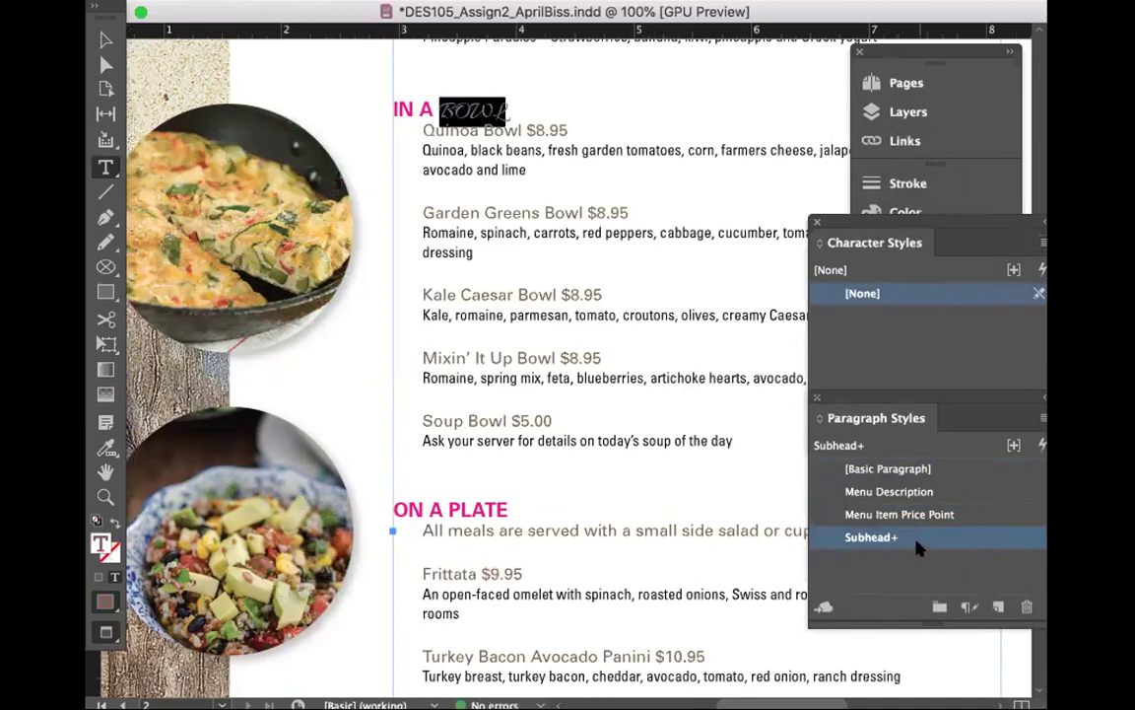
Step: Undo the deletion of Character Style 1 and its formatting on BOWL
key("ctrl+z")
key("ctrl+shift+z")
key("ctrl+shift+z")
key("ctrl+z")
left_click(539, 209)
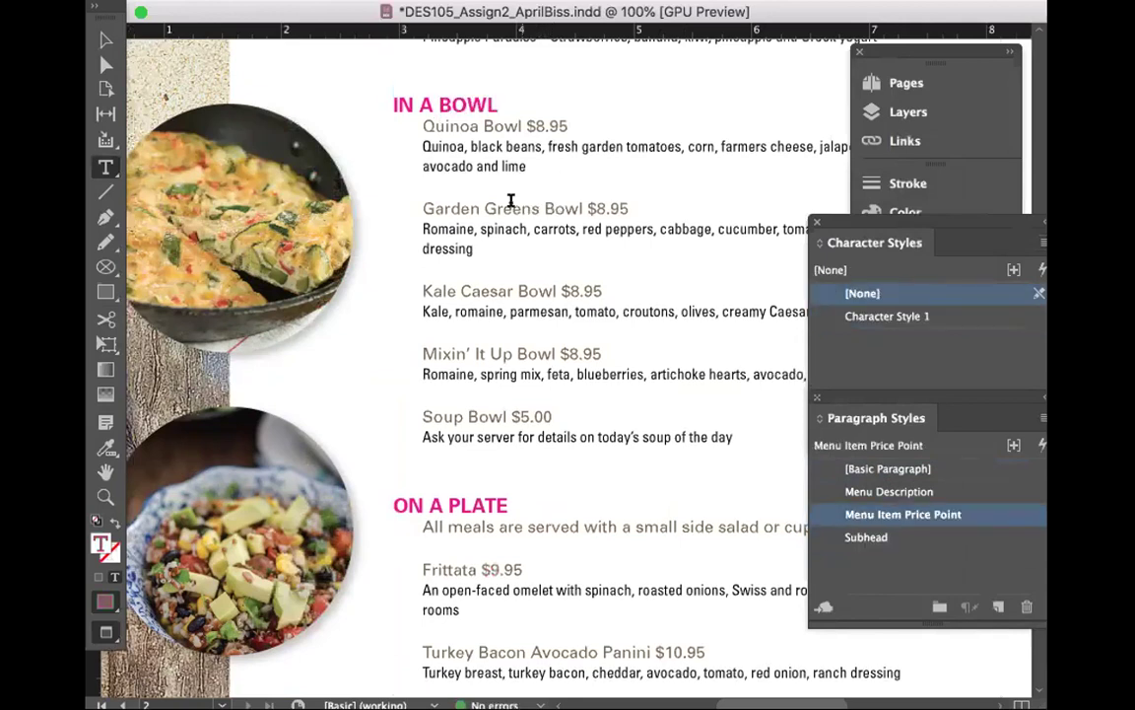
Step: Switch to the Selection tool and save the menu document
scroll(509, 191, "up", 5)
scroll(509, 192, "left", 1)
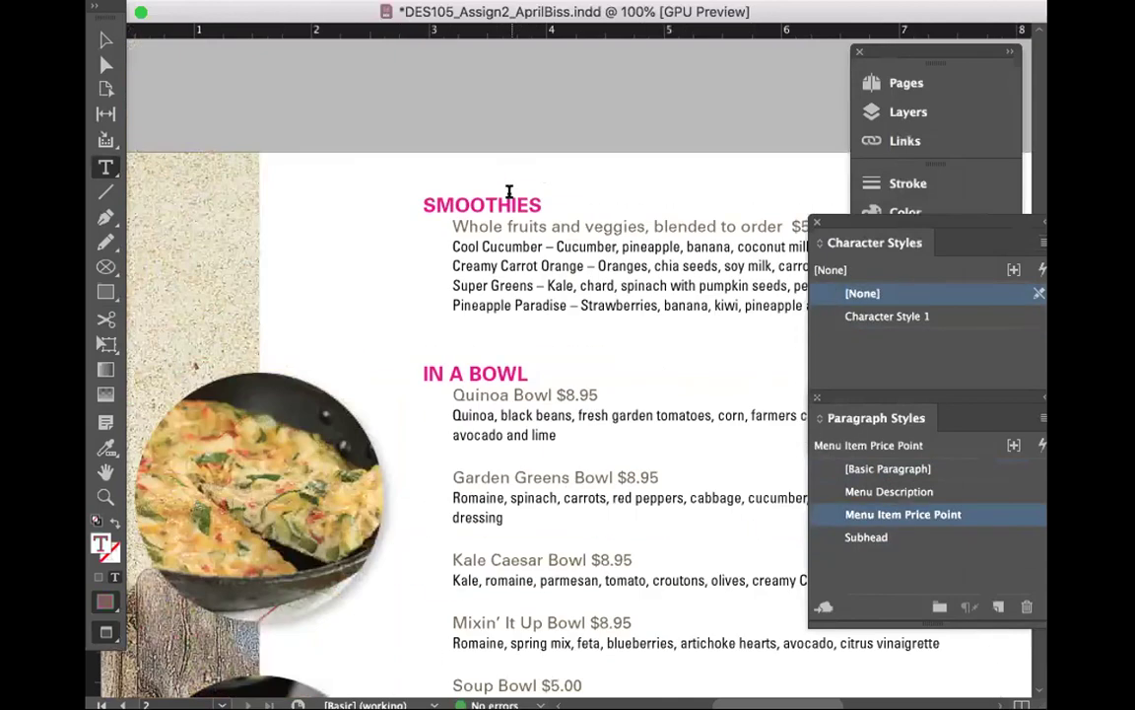
left_click(106, 40)
key("ctrl+s")
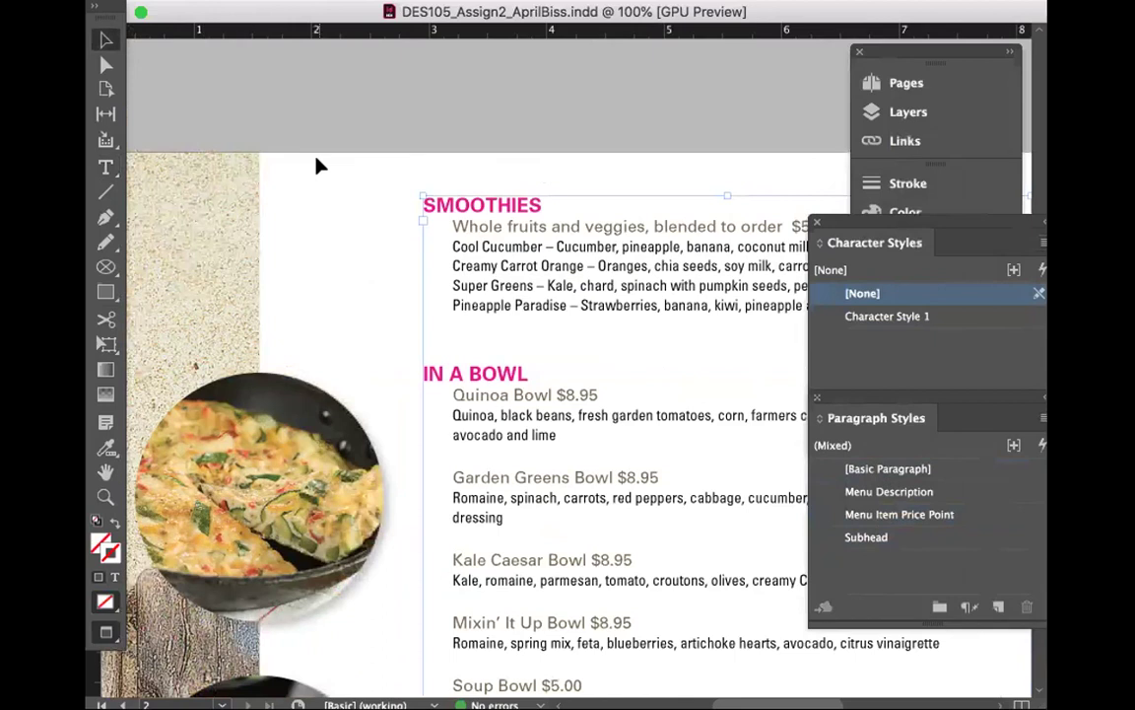
Step: Dock the floating Character Styles and Paragraph Styles panels below CC Libraries and deselect the menu text frame
key("ctrl+minus")
key("ctrl+minus")
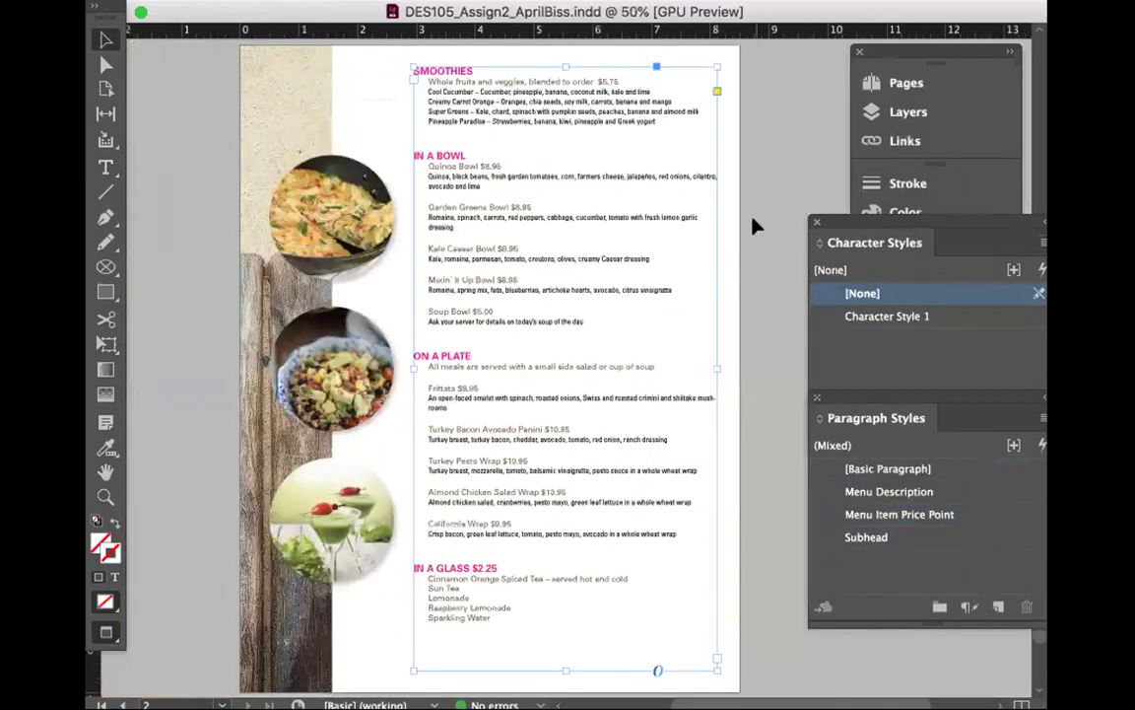
left_click_drag(848, 220, 859, 301)
left_click_drag(868, 418, 876, 351)
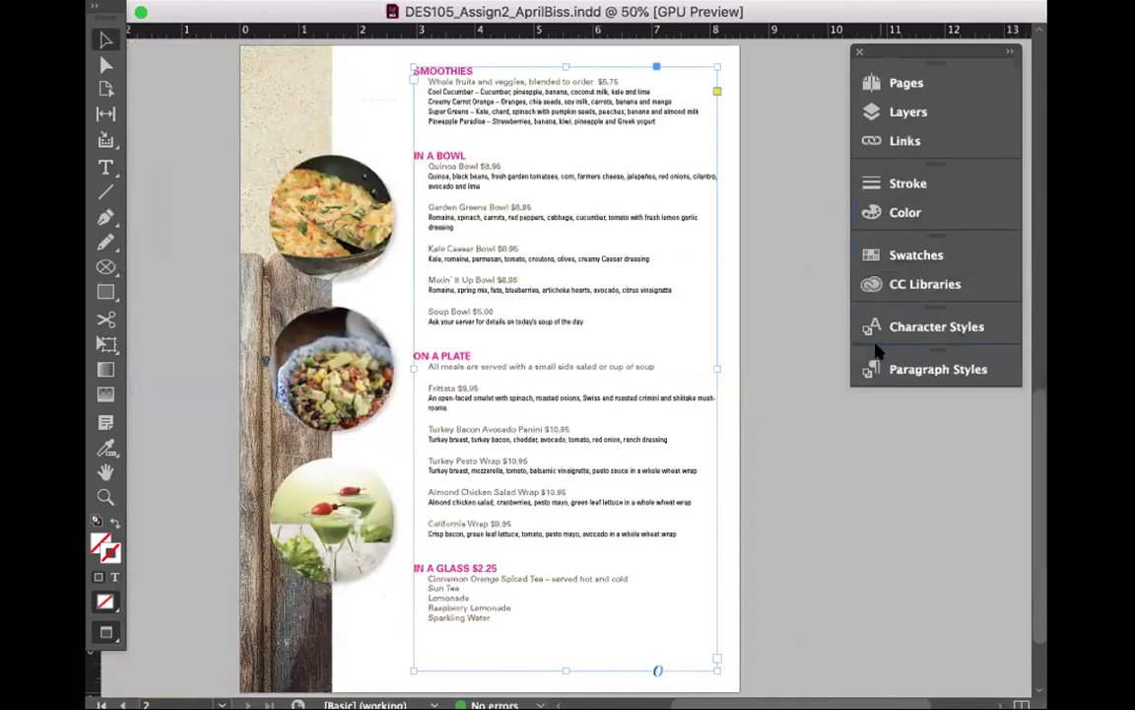
left_click(798, 471)
Step: Sample a color theme from the cover page's straw hat photo with the Color Theme tool and add it to the swatches
left_click(902, 213)
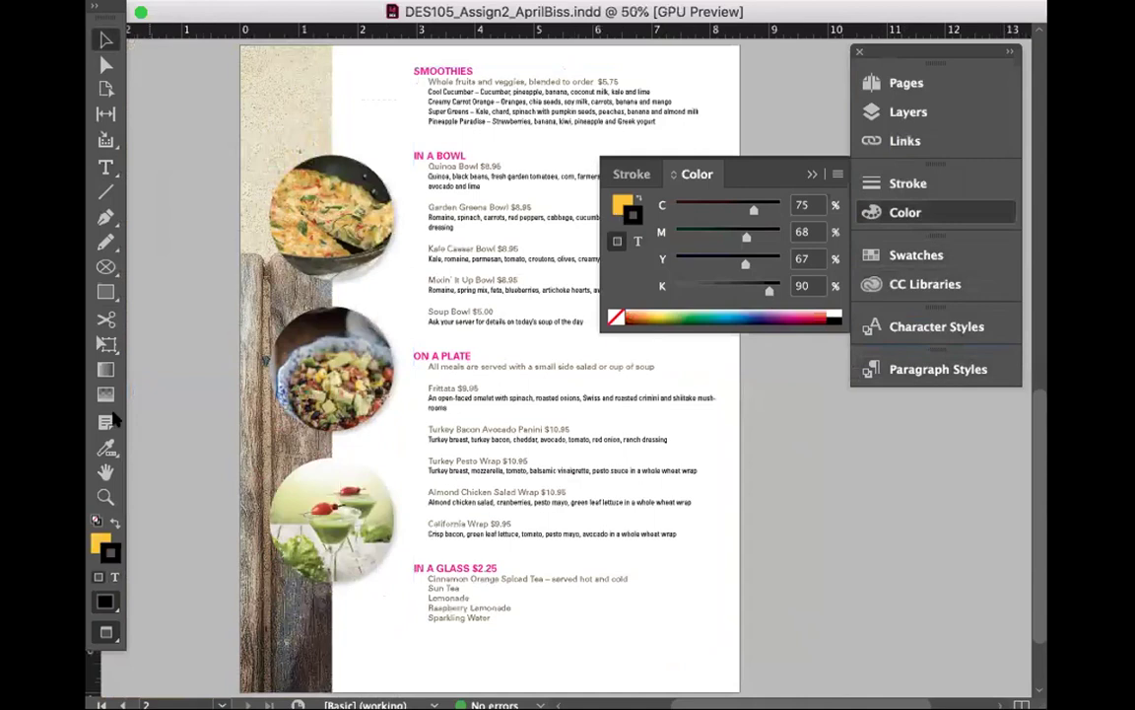
left_click(105, 447)
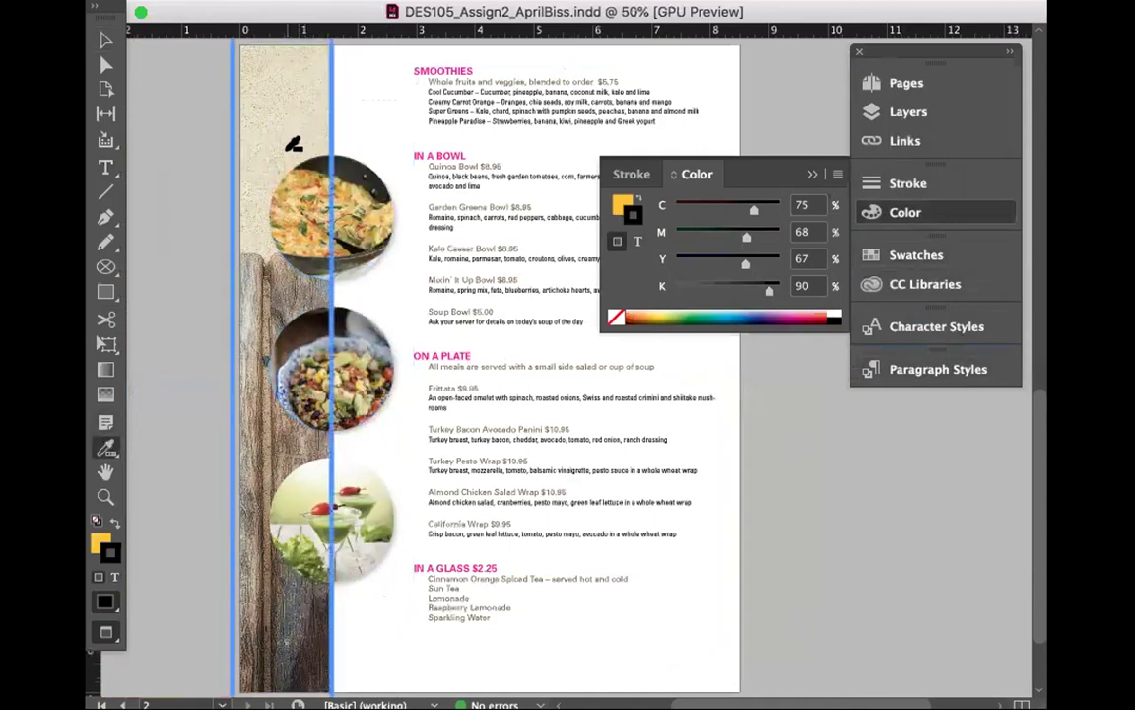
scroll(294, 138, "up", 10)
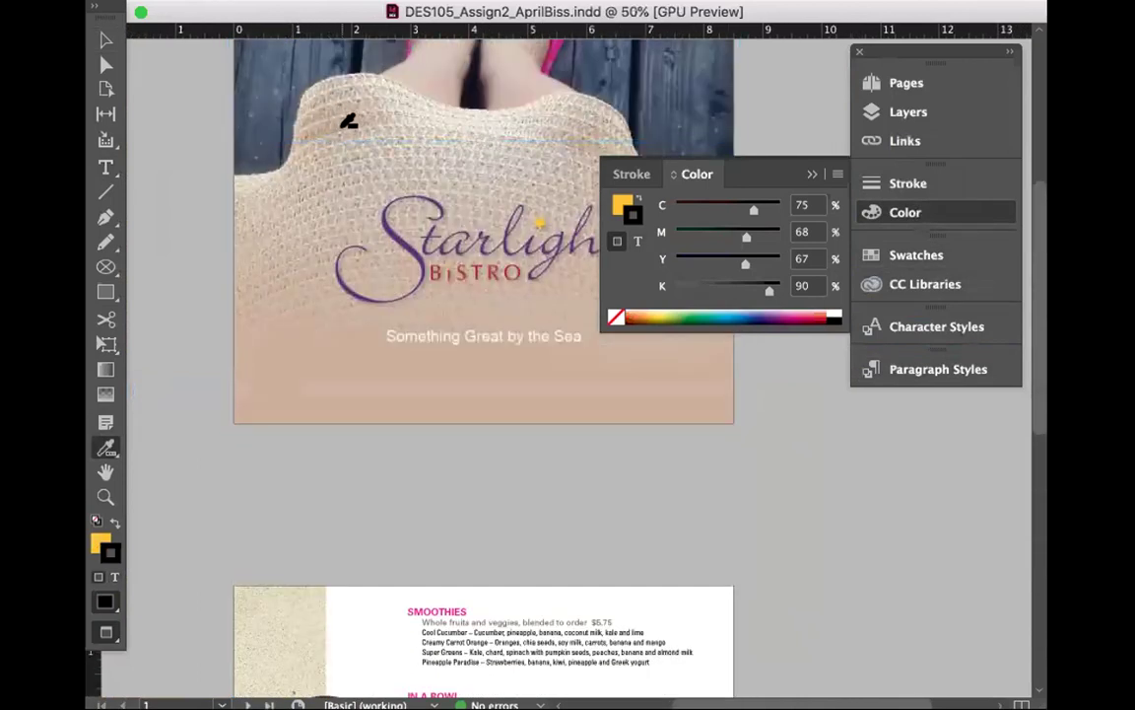
left_click(310, 111)
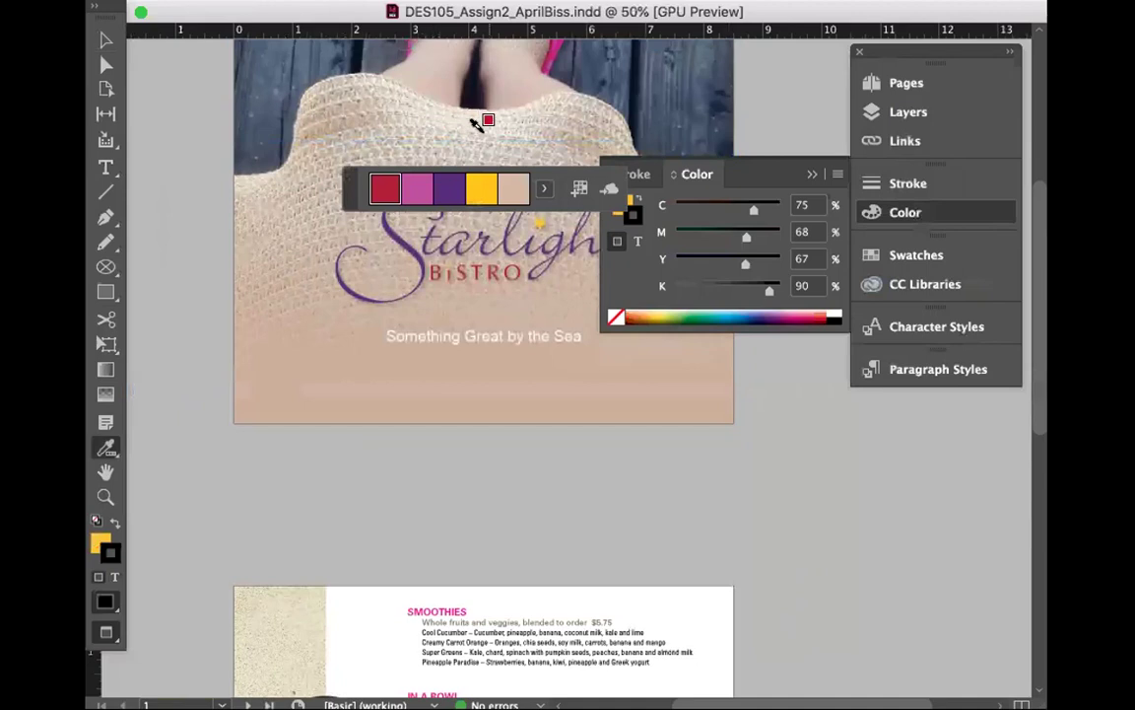
left_click(512, 189)
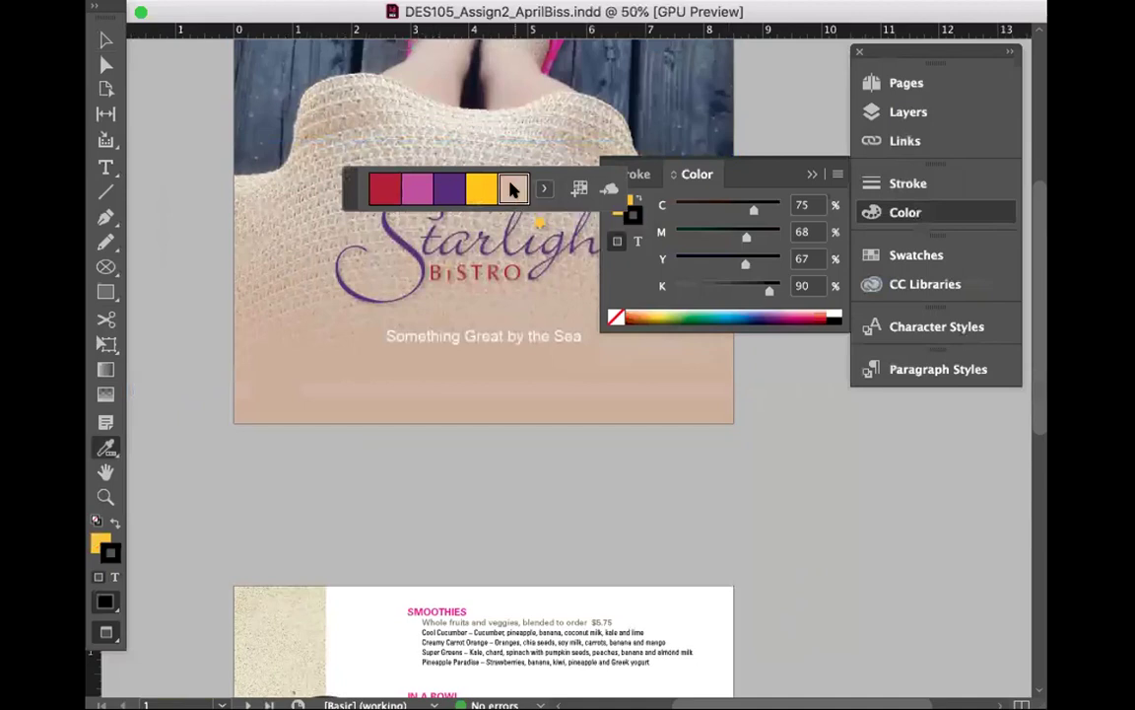
left_click(579, 188)
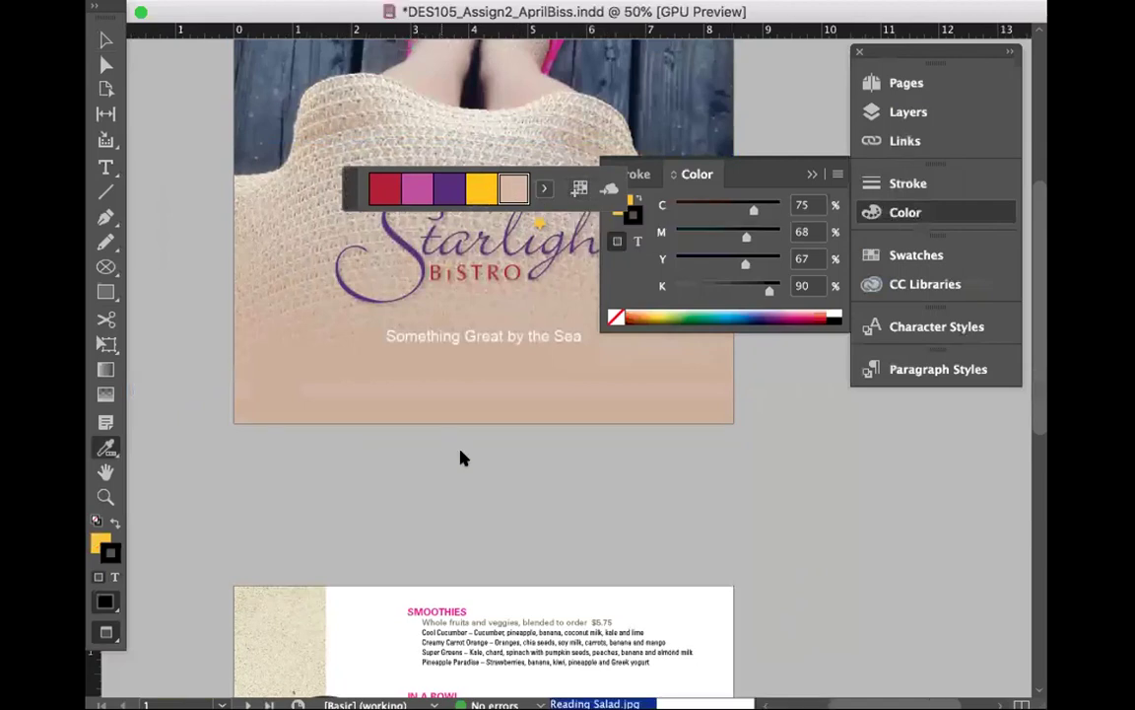
Step: Expand the Colorful_Theme group in the swatches and examine its colors and the Color Theme tool's variants
left_click(627, 172)
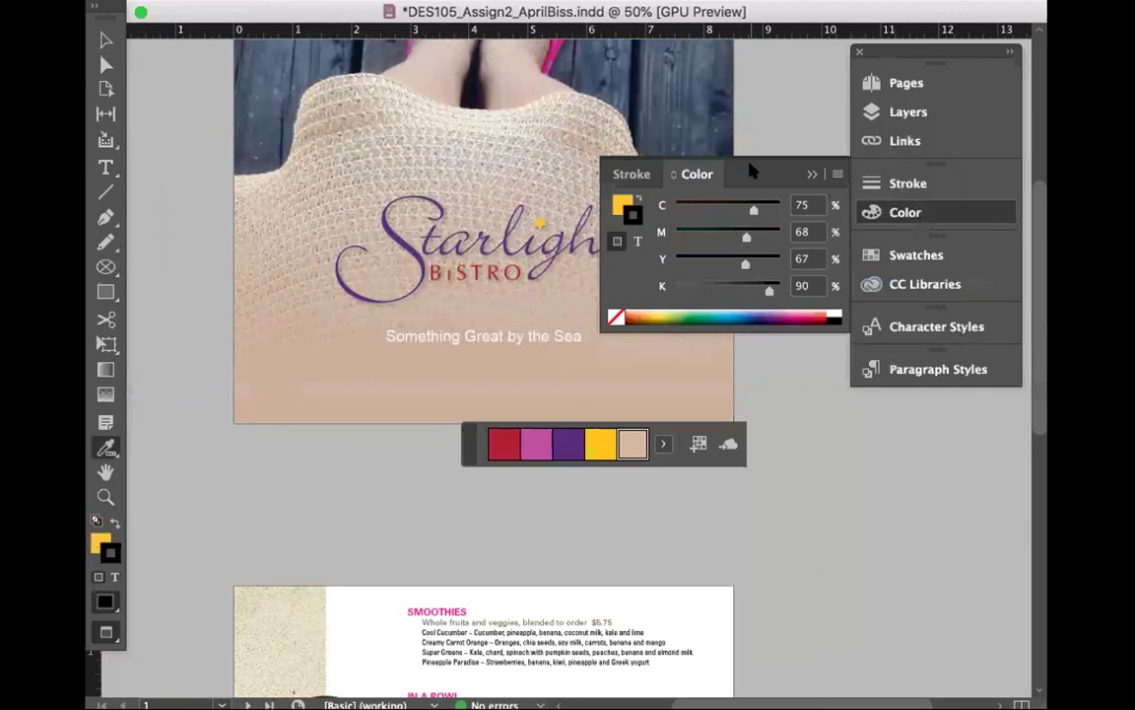
left_click(904, 255)
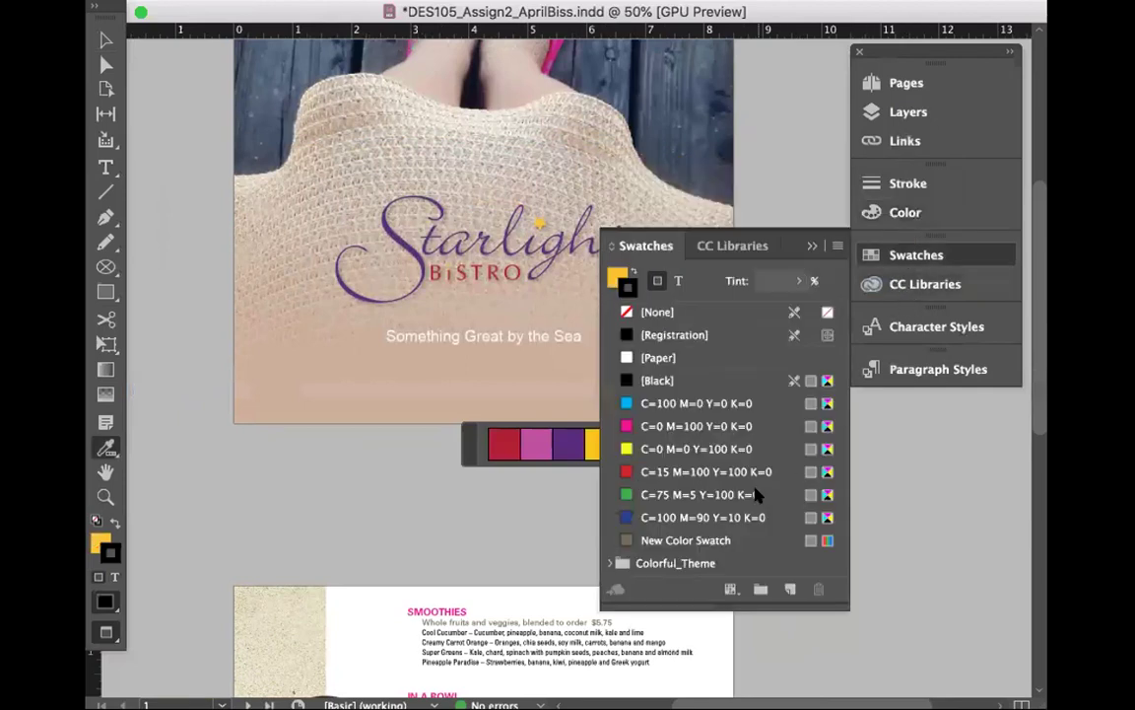
left_click(610, 563)
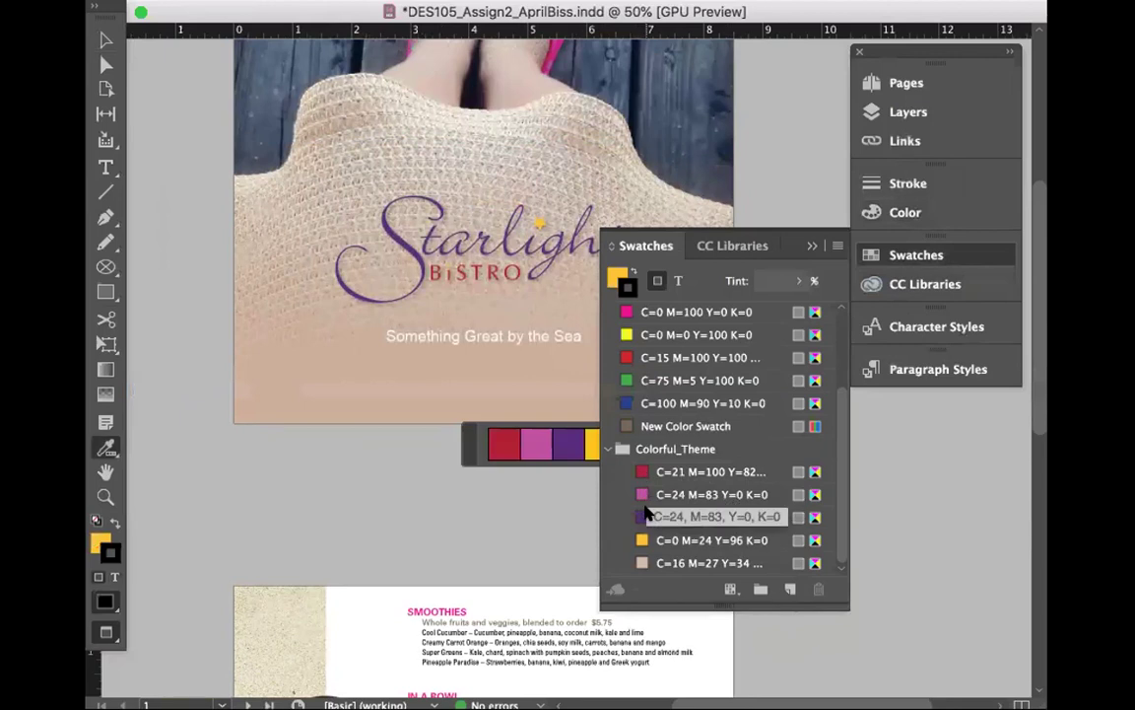
left_click(106, 448)
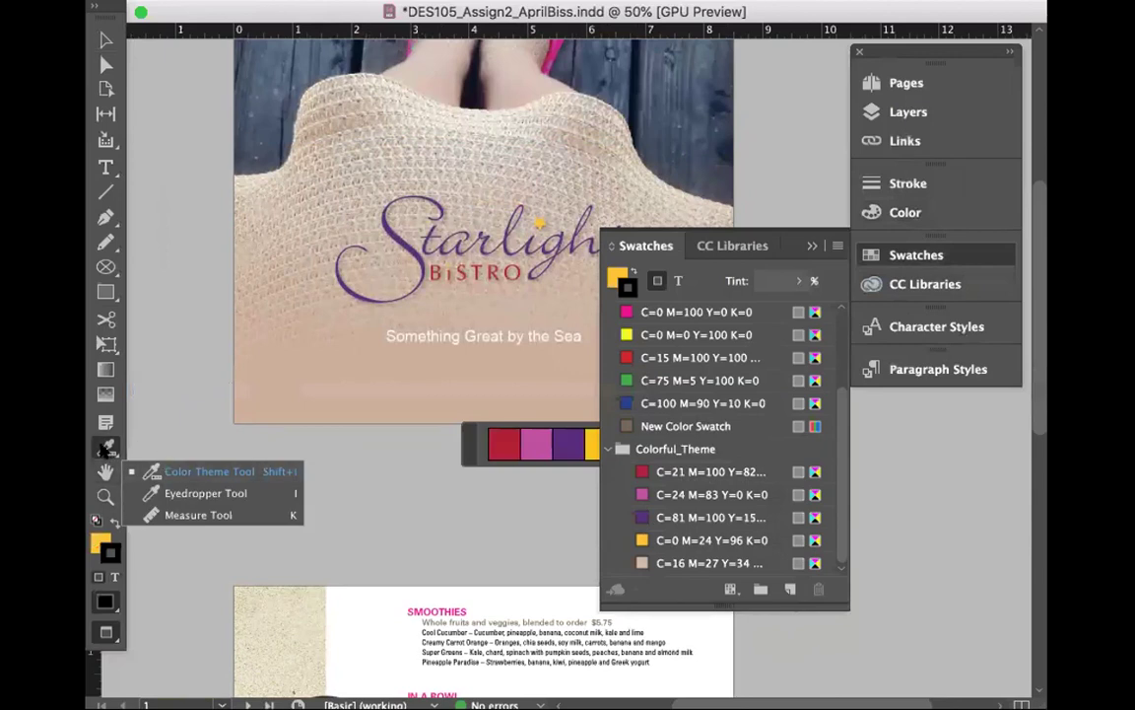
left_click(106, 449)
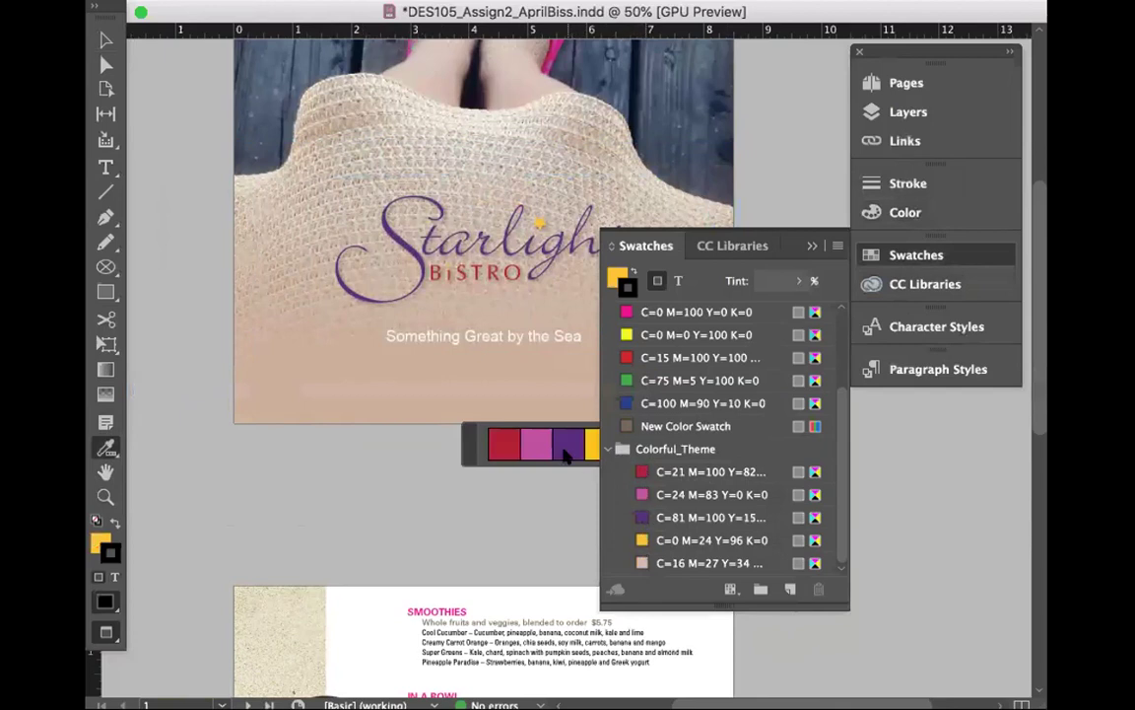
left_click(812, 245)
Step: Move the color theme bar clear of the menu page and switch back to the Selection tool
scroll(760, 330, "down", 10)
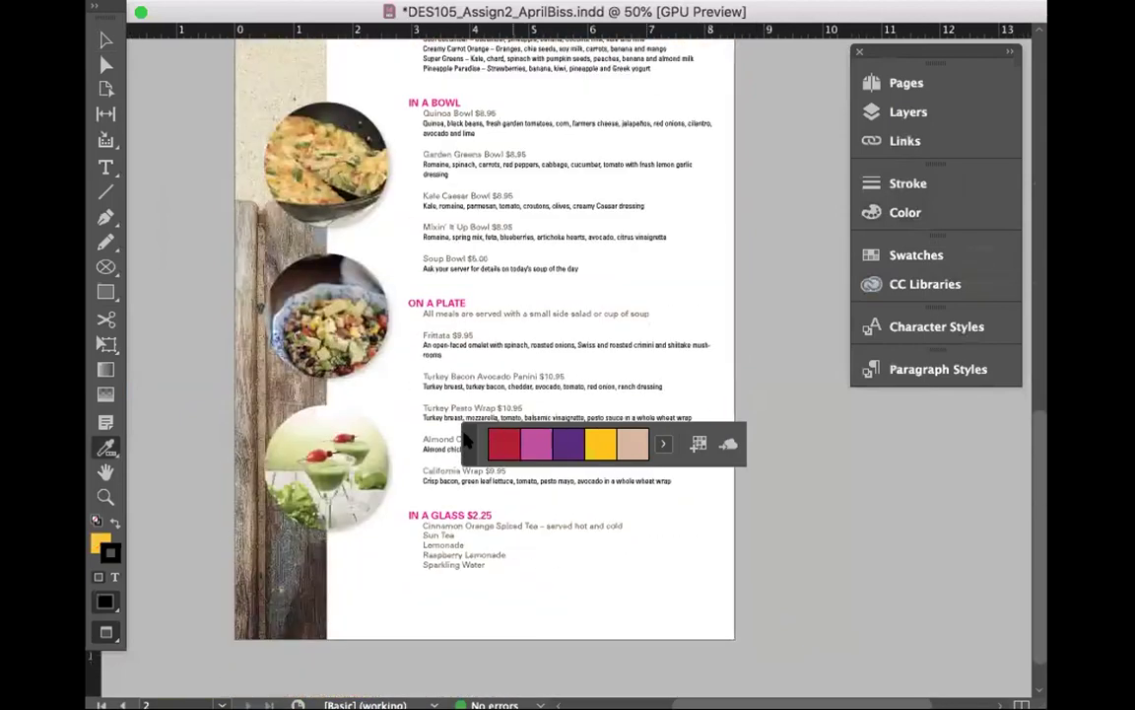
left_click_drag(498, 441, 813, 481)
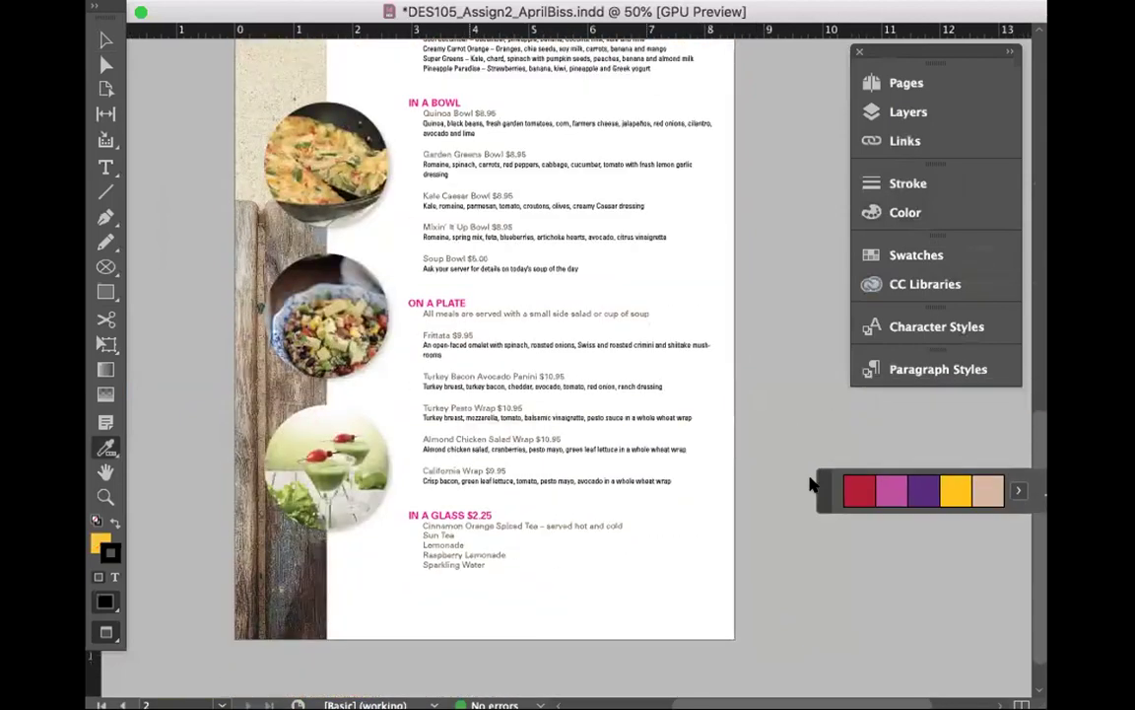
left_click(1001, 483)
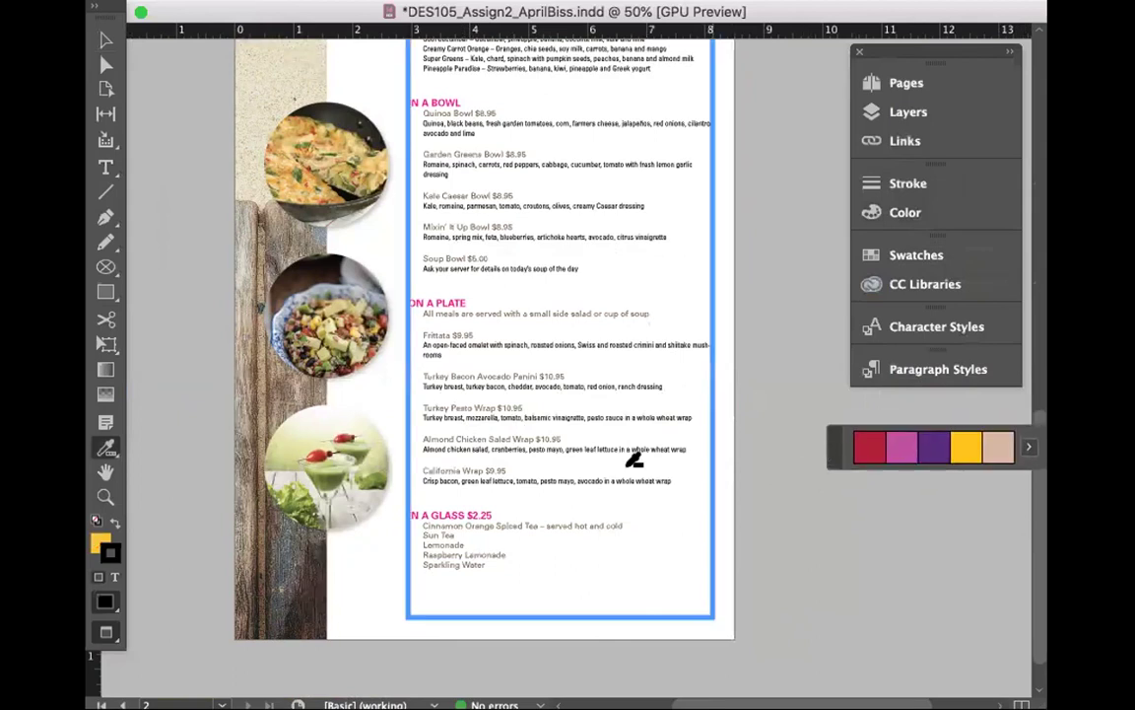
scroll(634, 458, "up", 2)
left_click(106, 39)
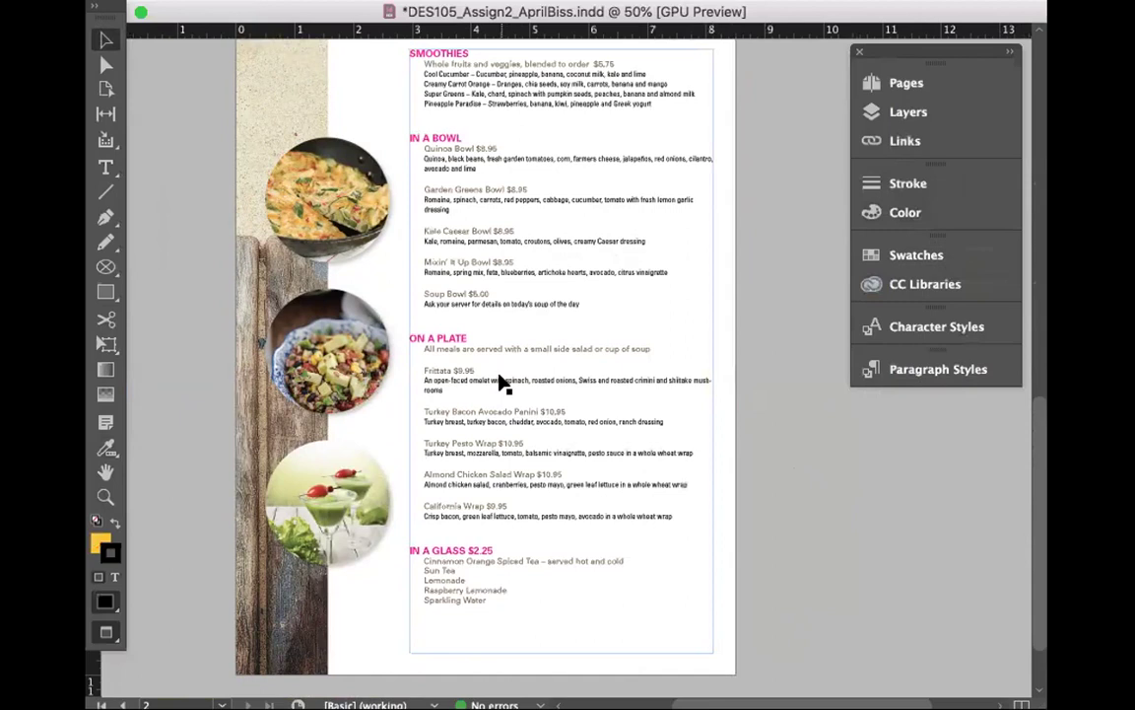
Step: Select the menu text frame on the restaurant menu page and save the document
scroll(501, 382, "up", 2)
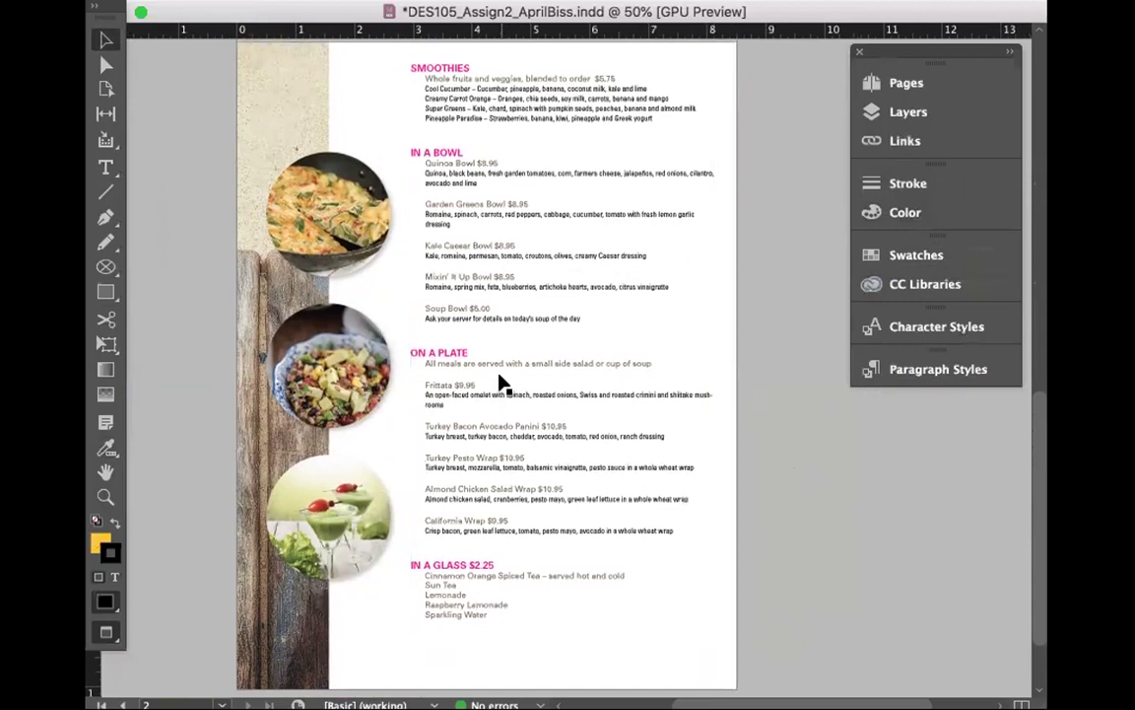
left_click(439, 278)
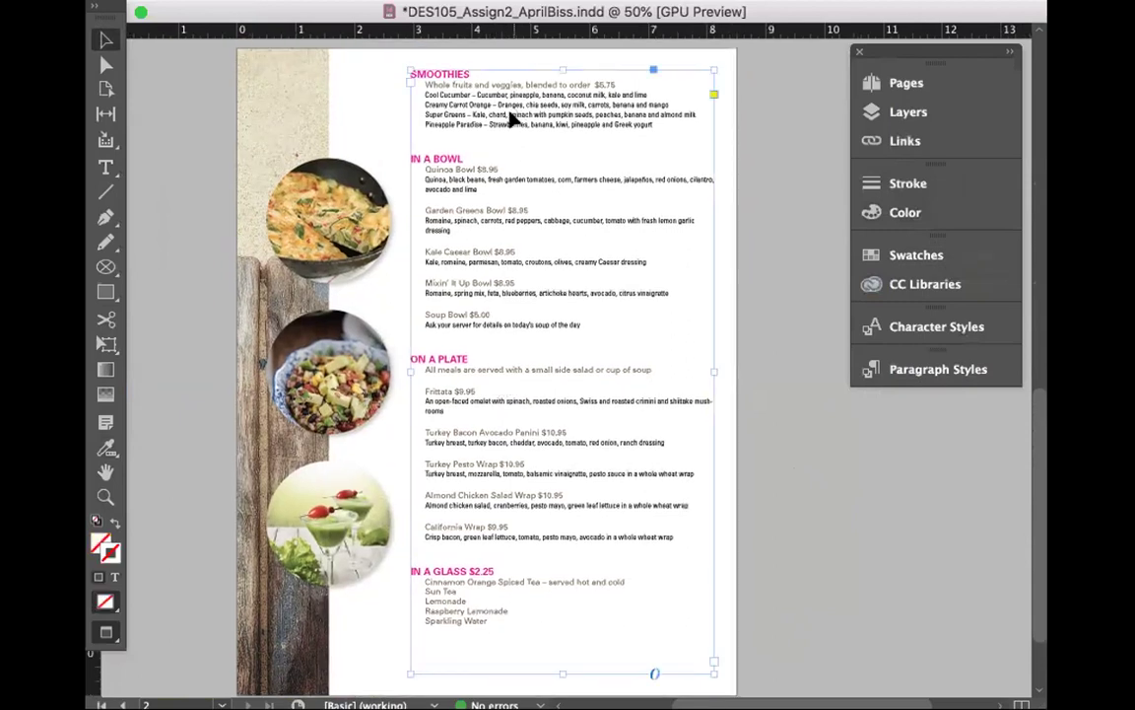
key("ctrl+s")
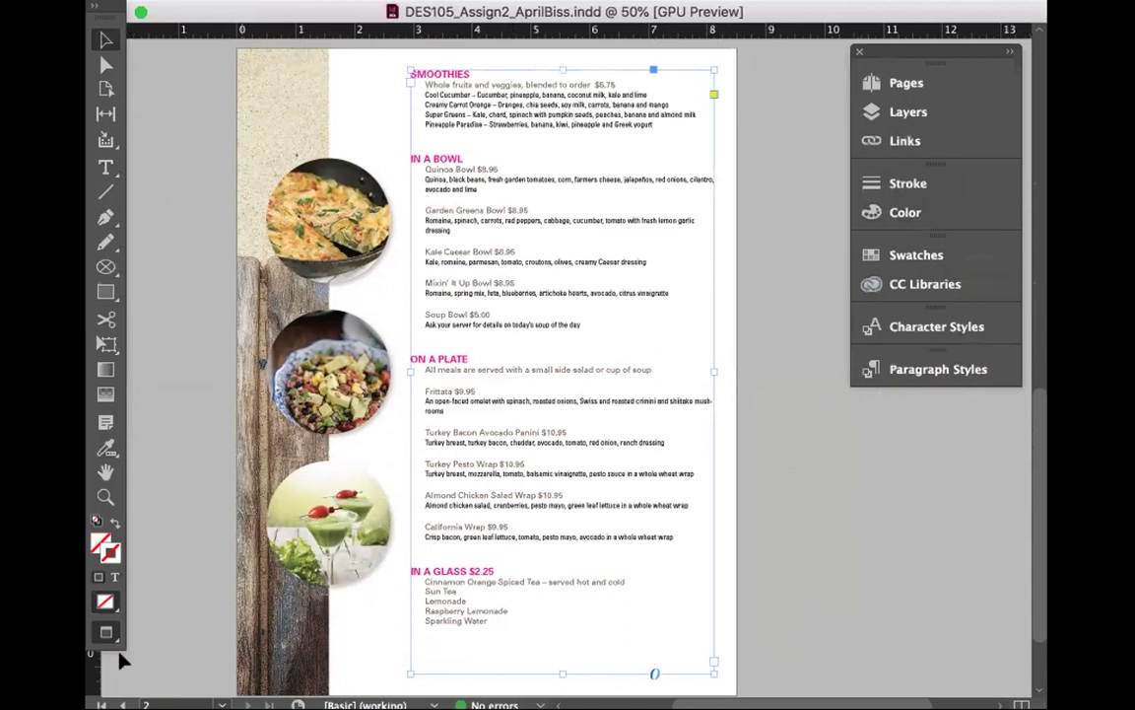
Step: Switch to Normal screen mode and lower the top edge of the menu text frame slightly below the page margin
left_click_drag(103, 638, 170, 521)
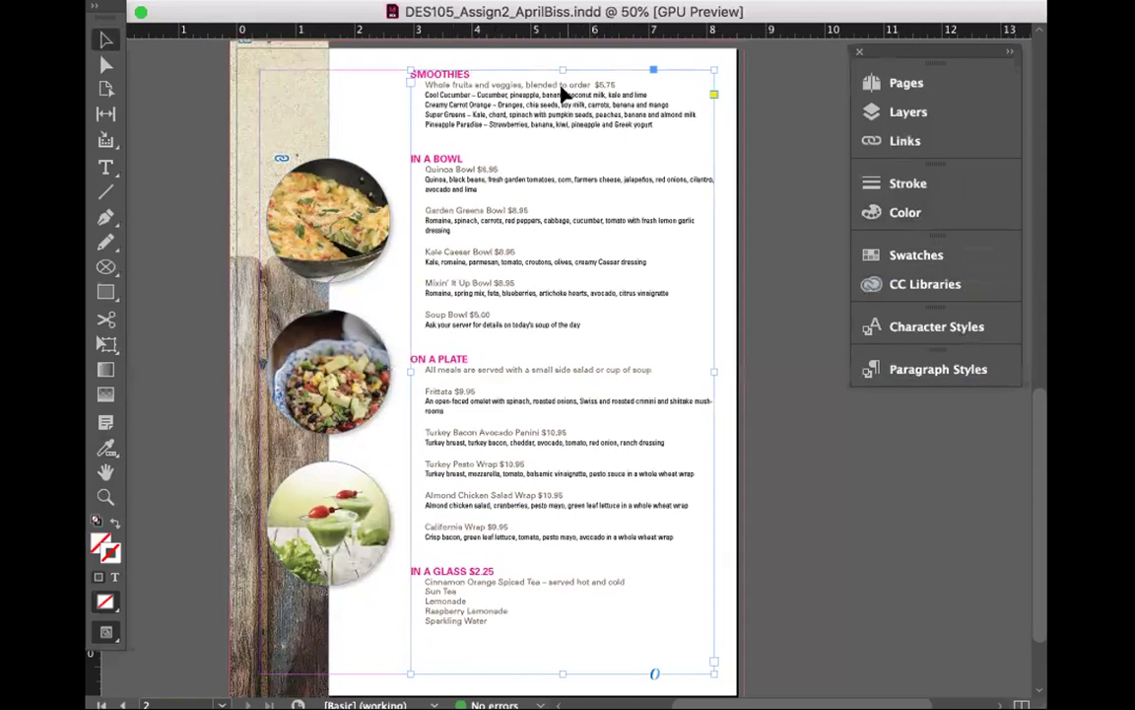
left_click_drag(558, 67, 560, 97)
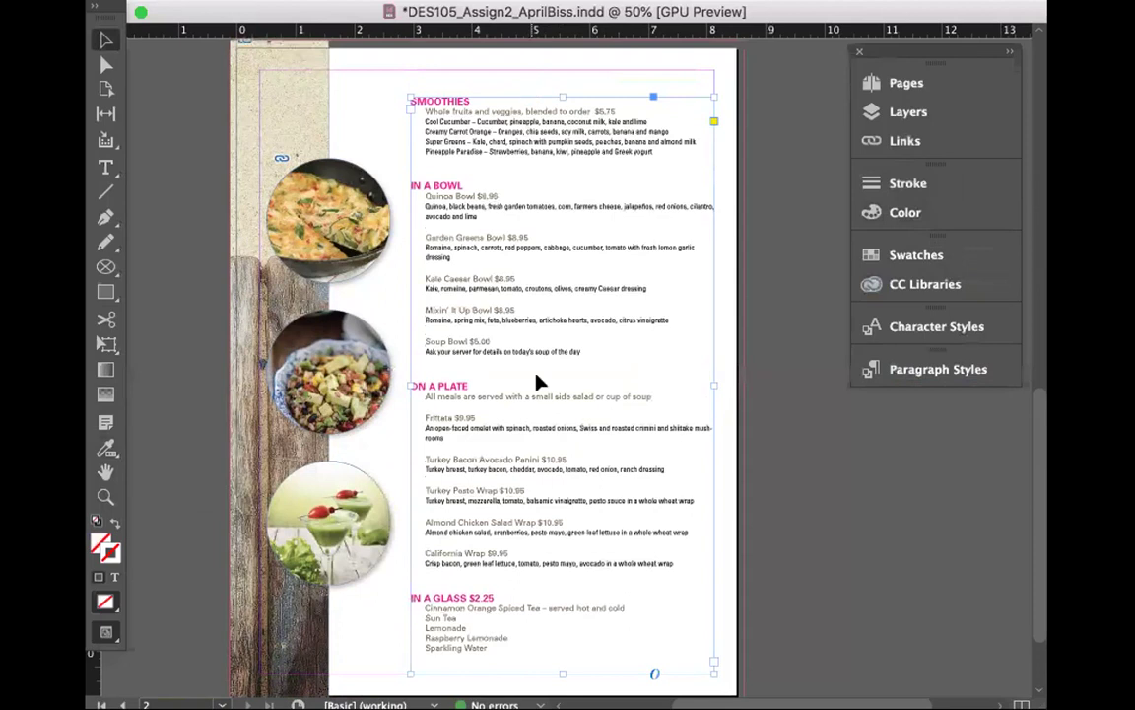
left_click(831, 653)
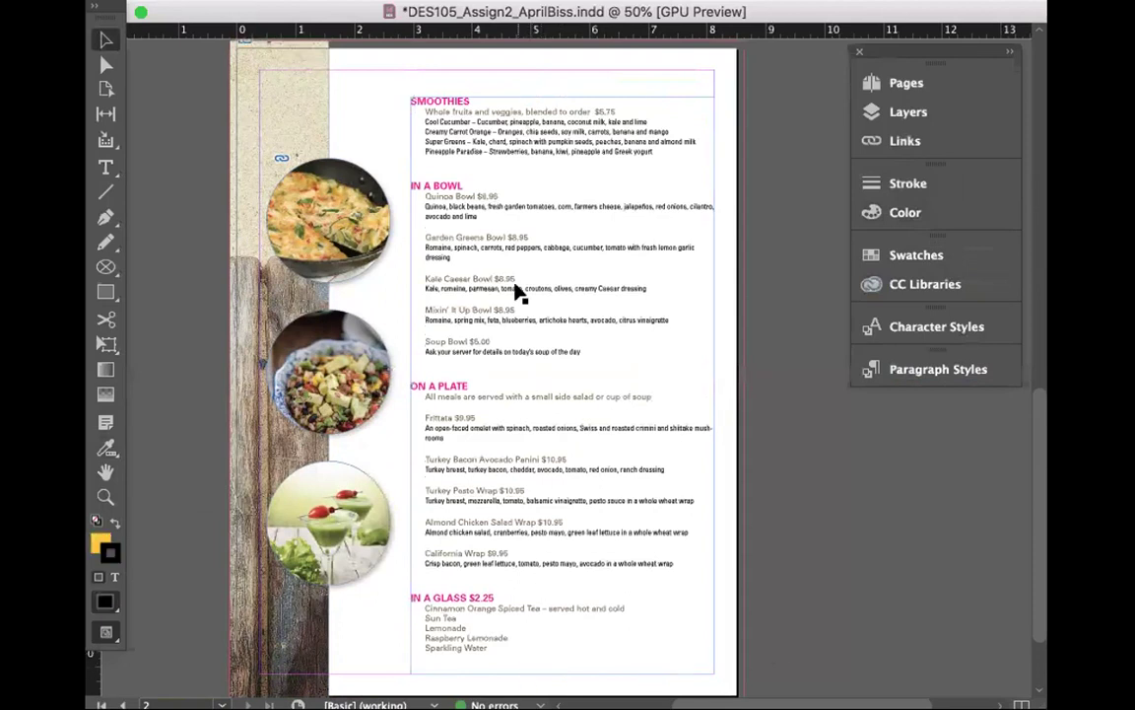
Step: Insert soft line breaks before "red onions" in the Quinoa Bowl description and before "fresh lemon garlic dressing" in the Garden Greens Bowl description
left_click(106, 495)
left_click(649, 269)
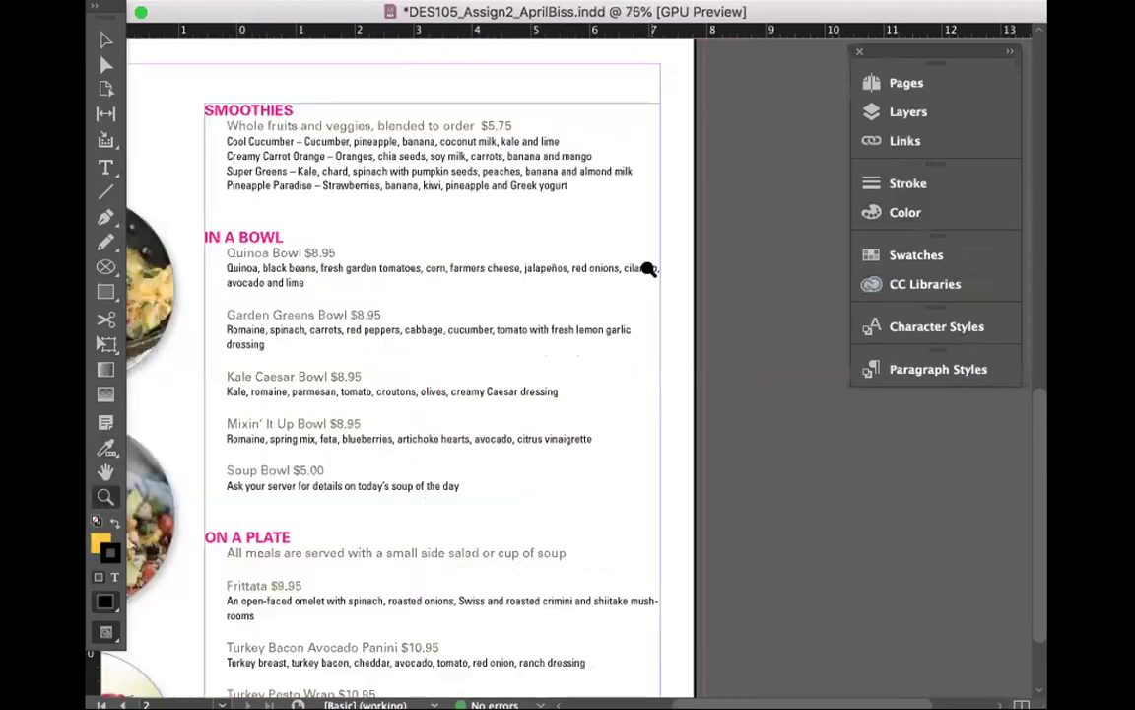
left_click(105, 167)
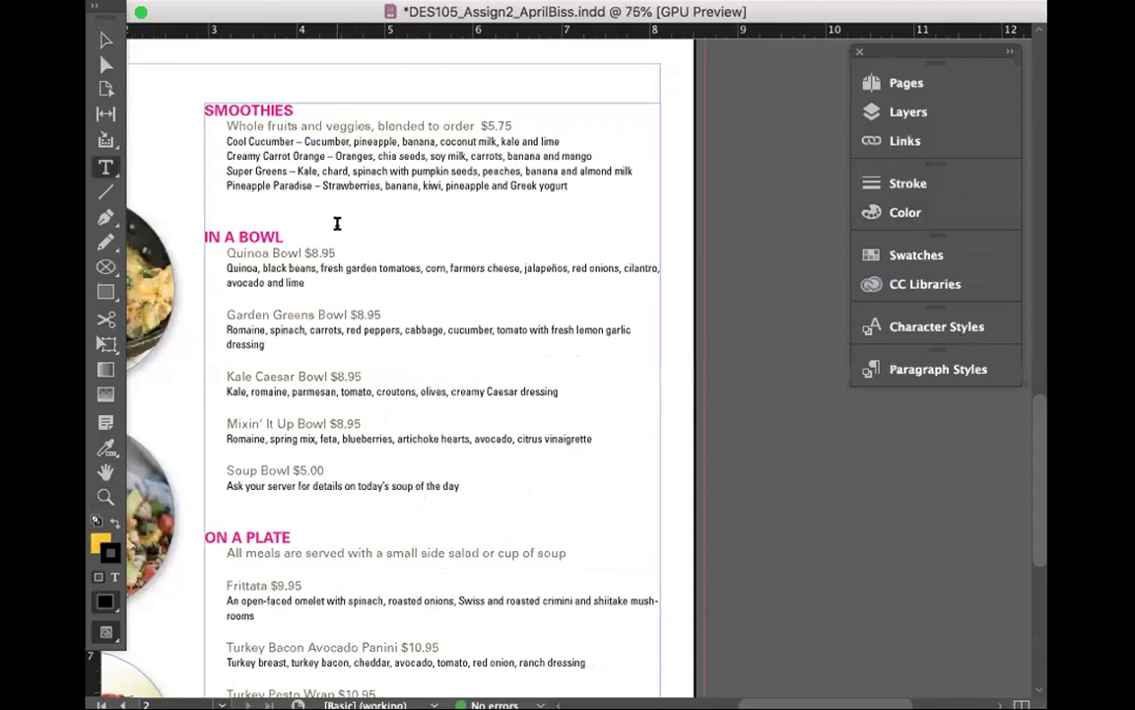
left_click_drag(226, 262, 663, 258)
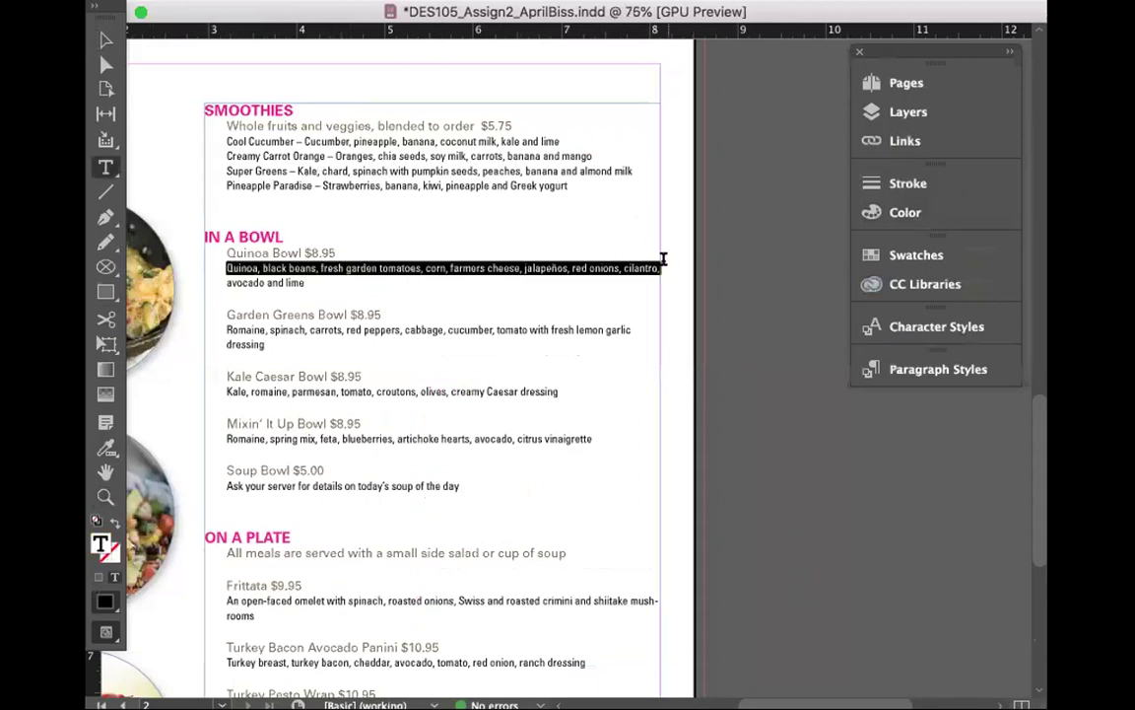
triple_click(264, 282)
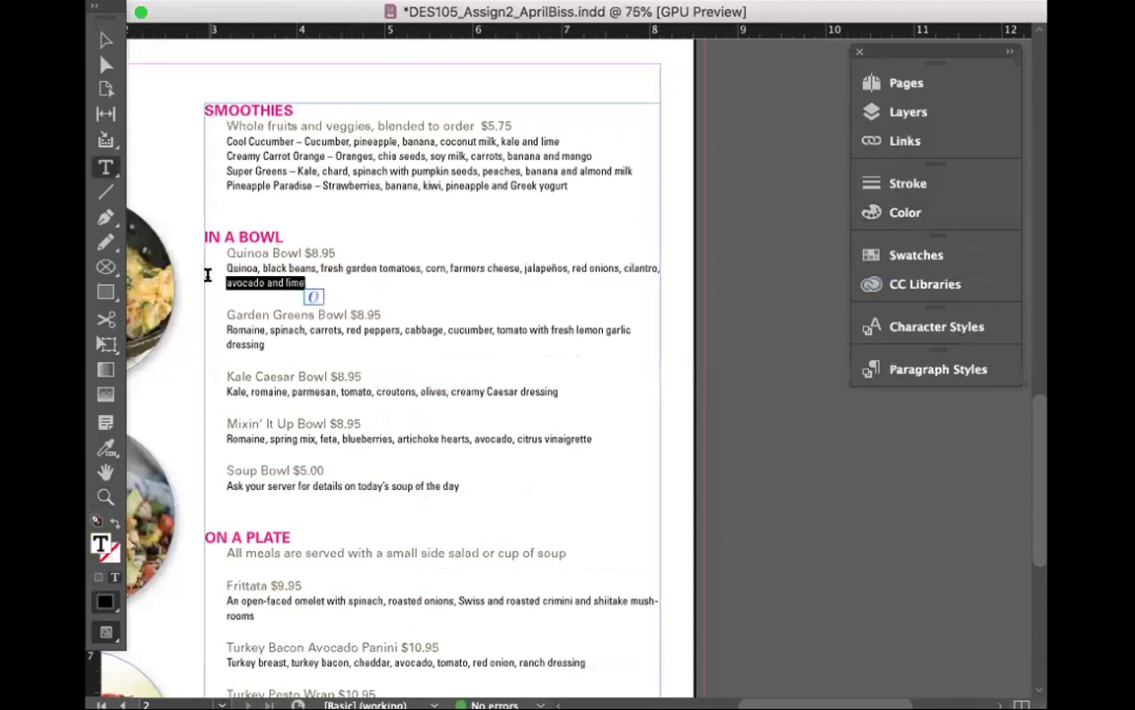
left_click(570, 264)
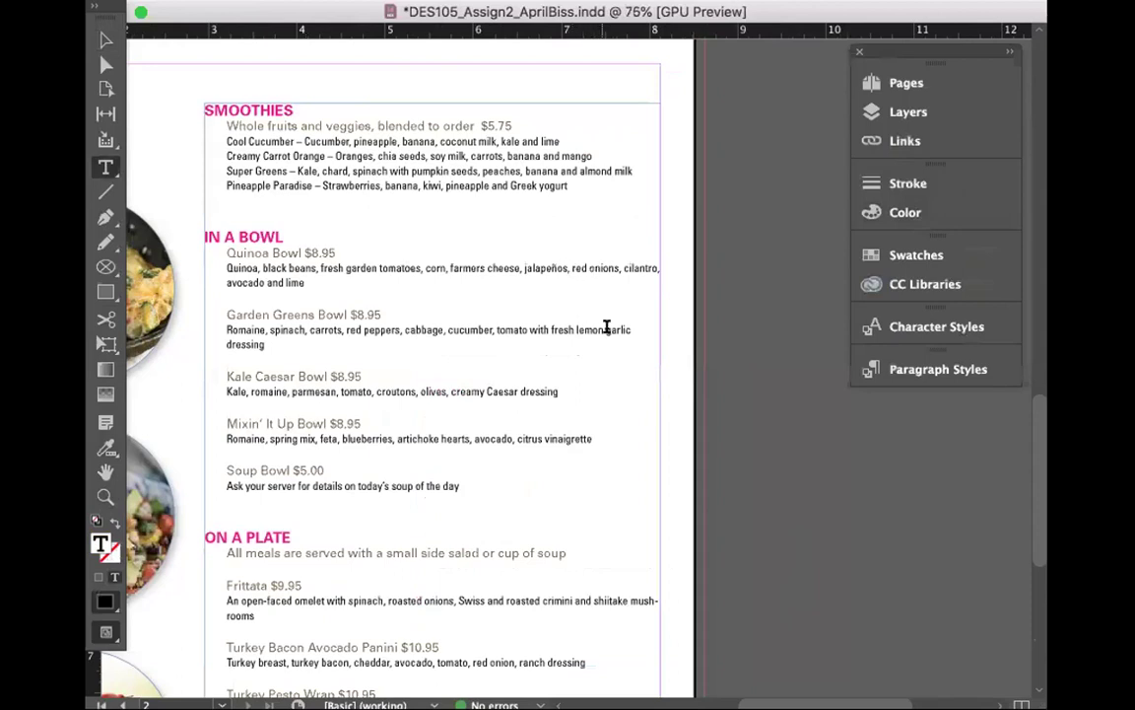
key("shift+Return")
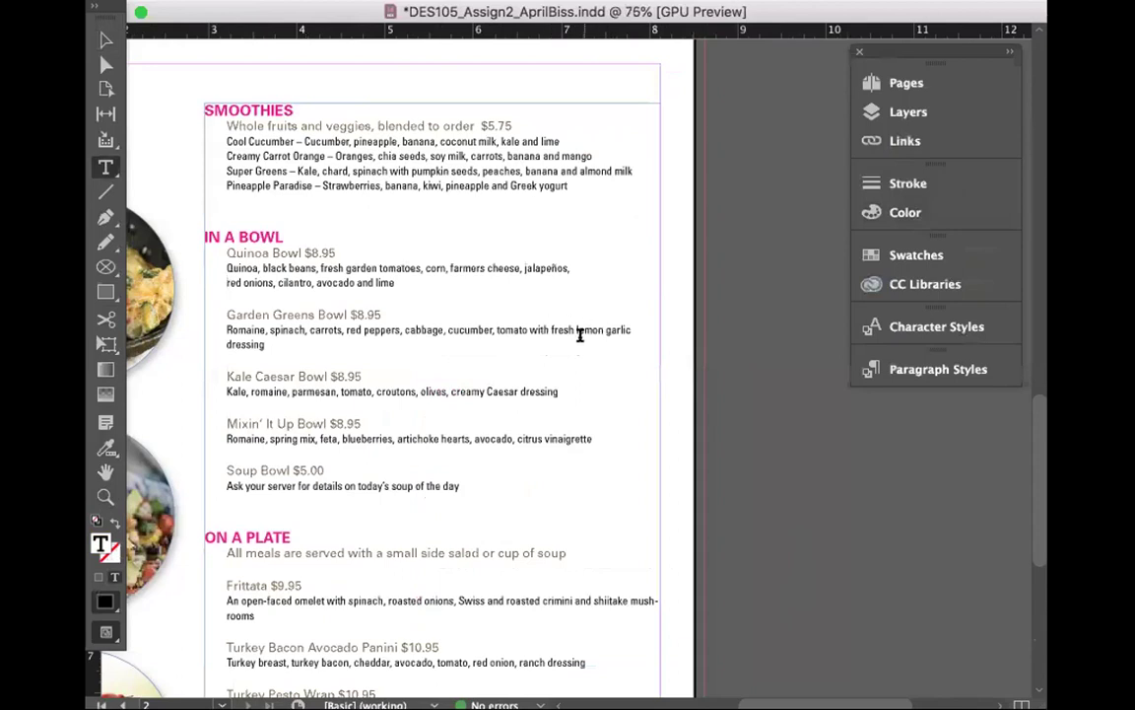
left_click(551, 330)
key("shift+Return")
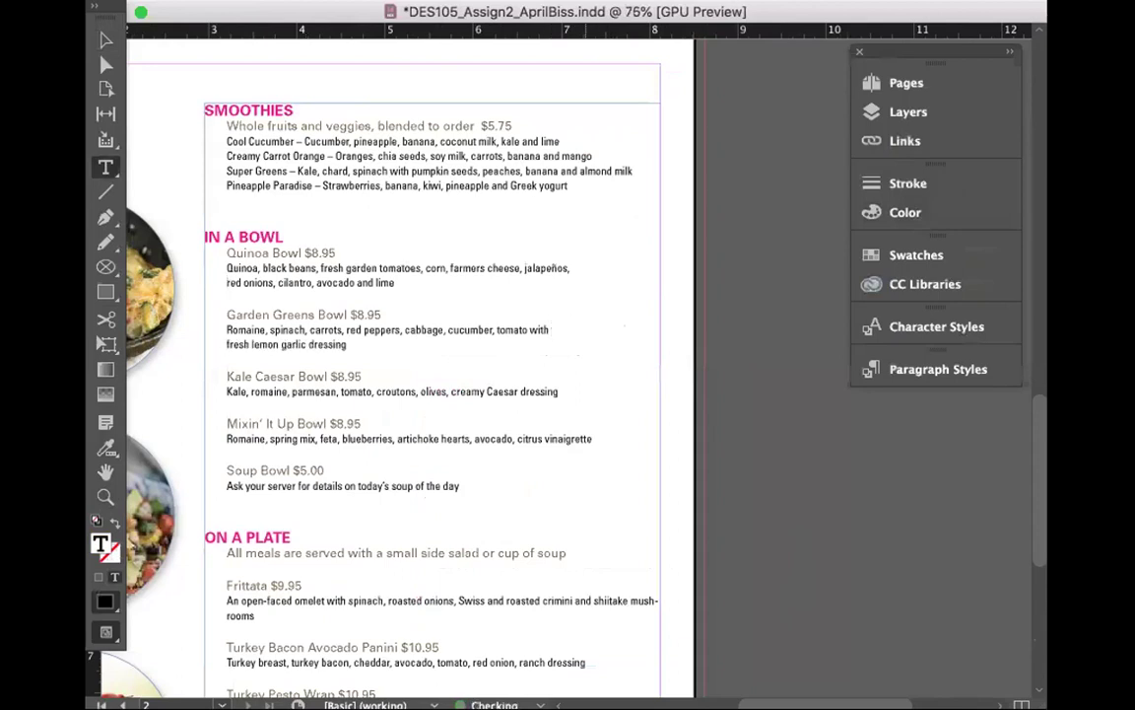
Step: Insert a soft line break before "and shiitake mushrooms" in the Frittata description and save the document
scroll(644, 301, "down", 2)
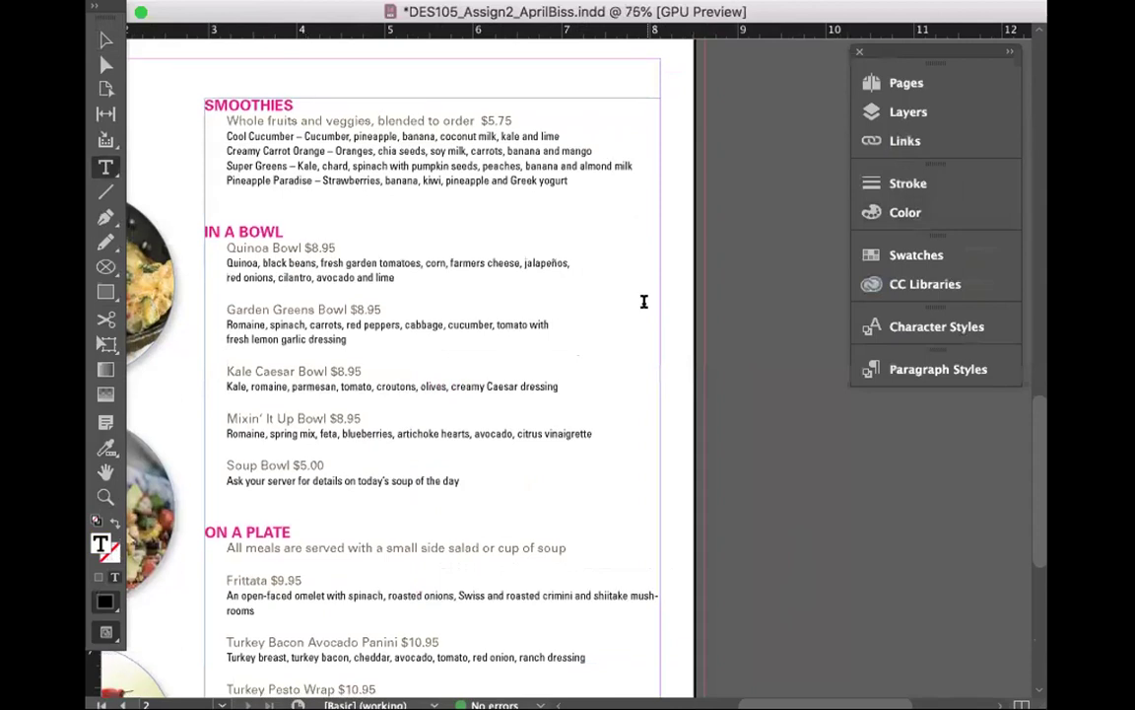
scroll(644, 302, "down", 5)
scroll(644, 301, "left", 1)
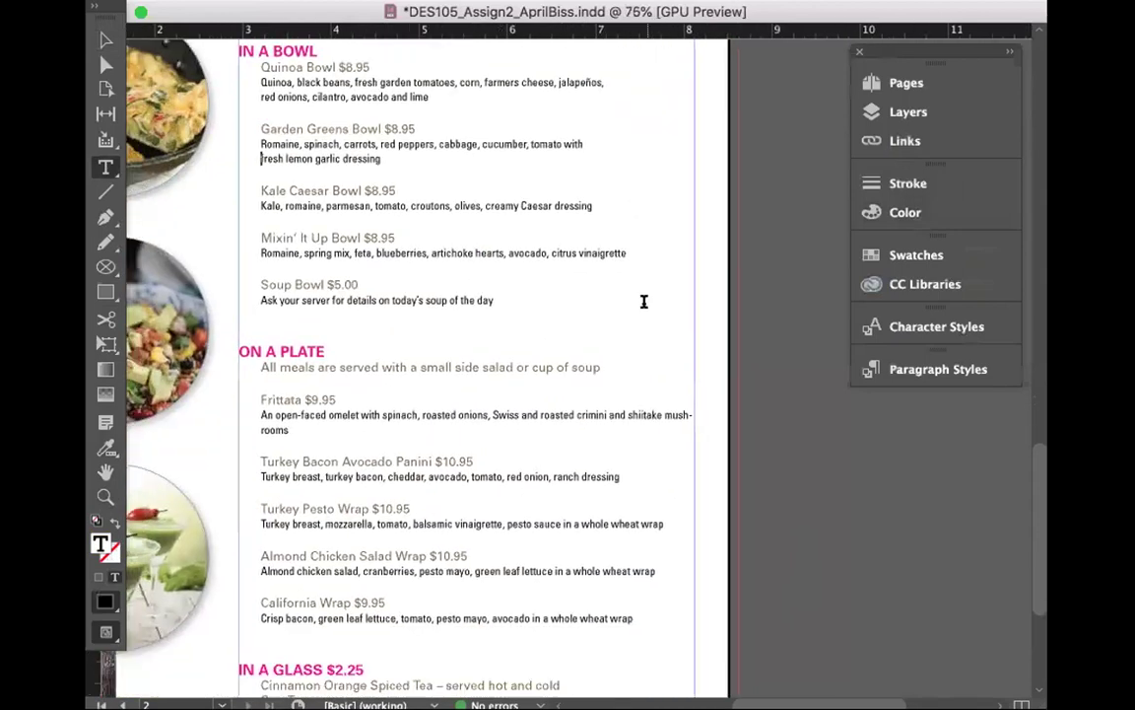
left_click(606, 414)
key("shift+Return")
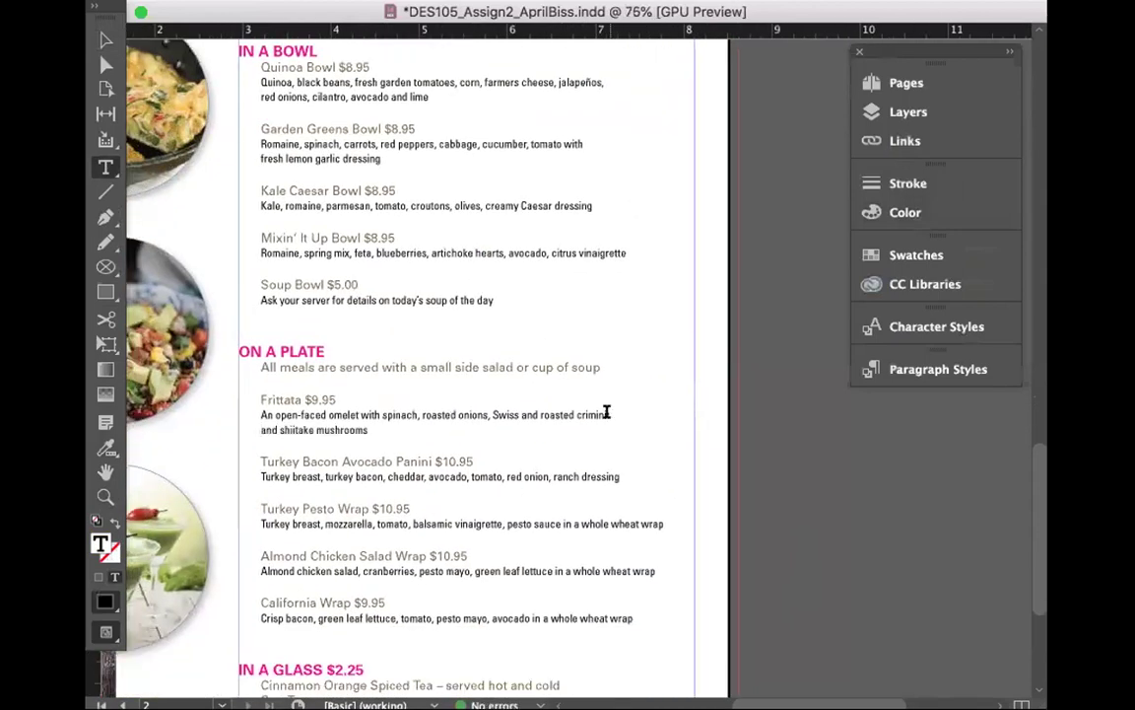
scroll(606, 411, "down", 4)
scroll(606, 412, "up", 8)
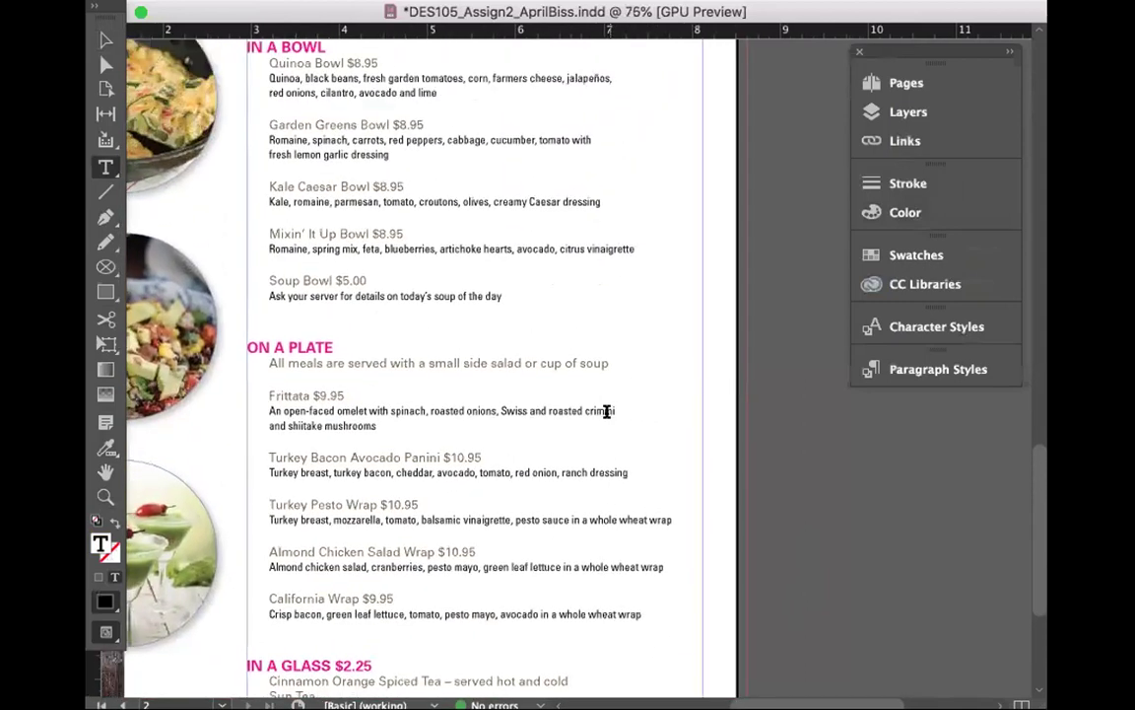
scroll(630, 411, "left", 1)
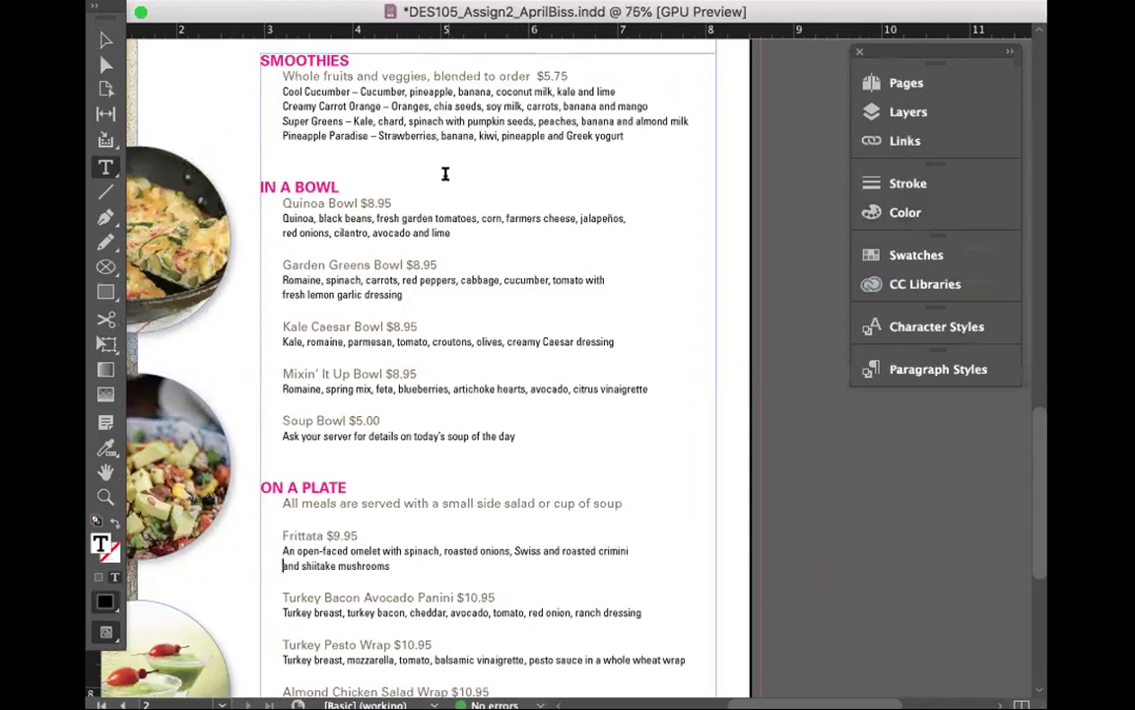
scroll(444, 174, "up", 1)
key("super+s")
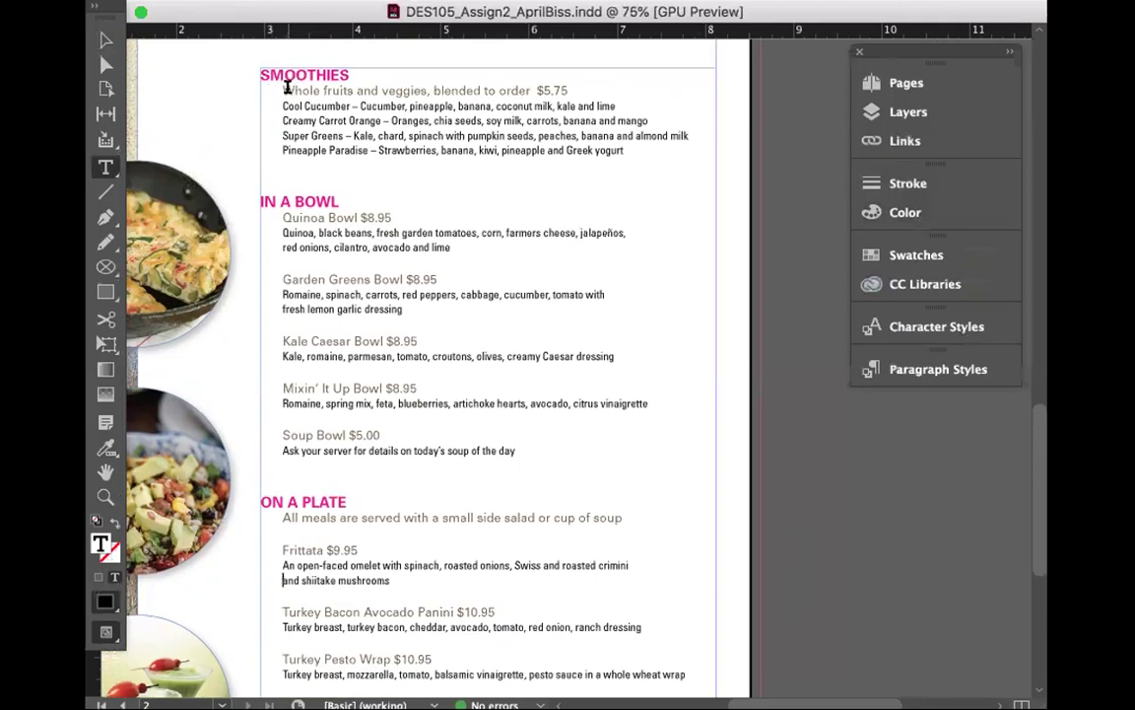
Step: Set the Left Indent of the Menu Description paragraph style to 0 in
left_click_drag(287, 89, 320, 106)
key("super+a")
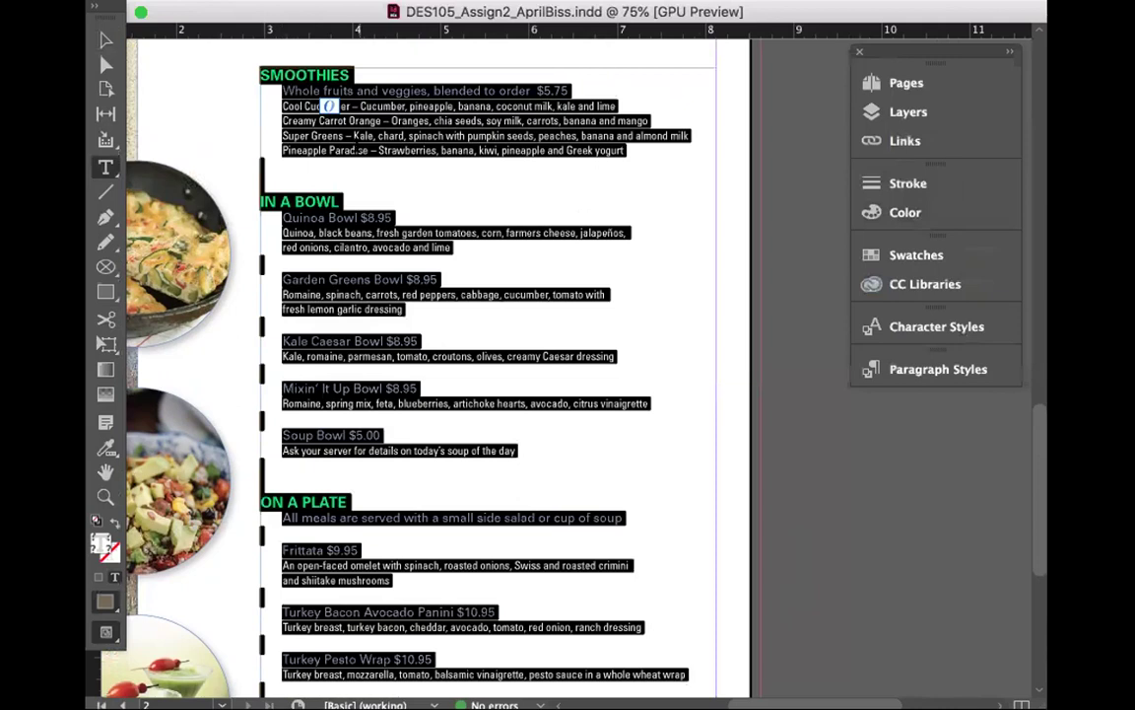
left_click(357, 147)
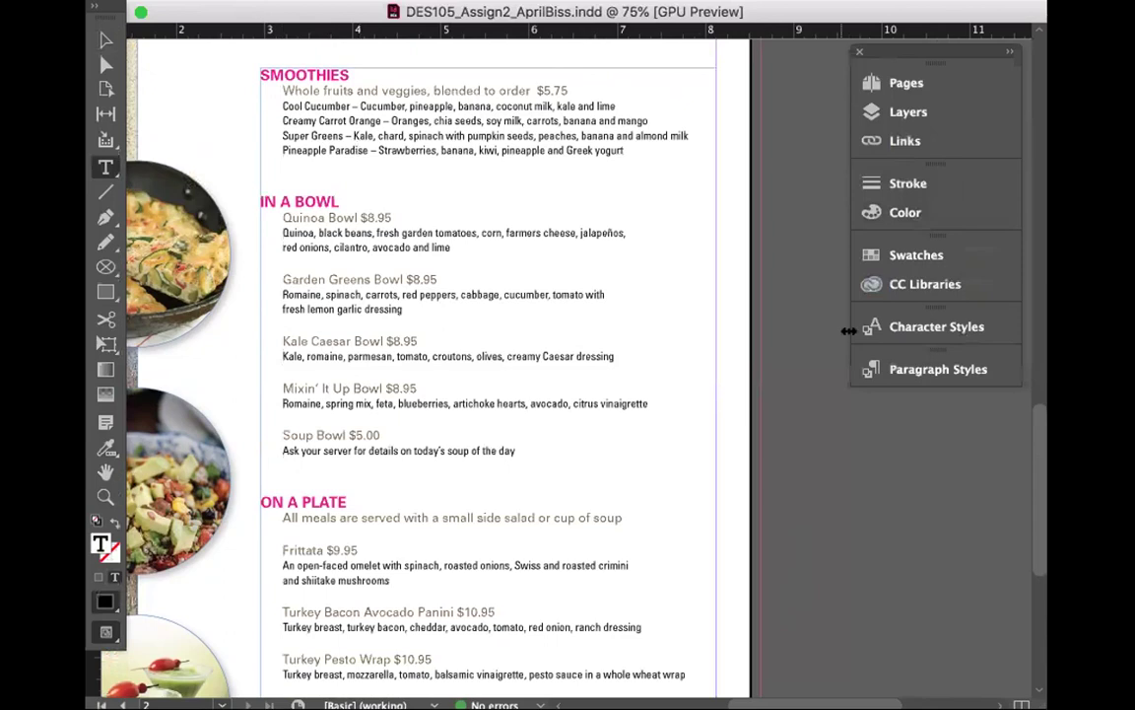
left_click(917, 373)
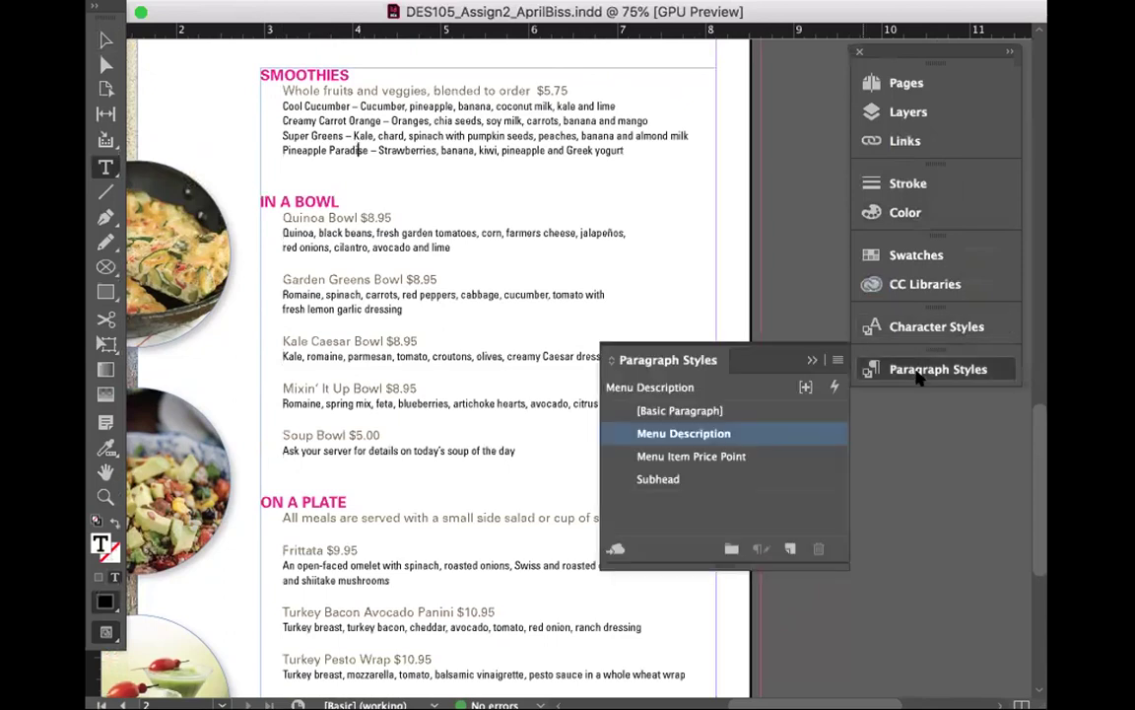
double_click(708, 434)
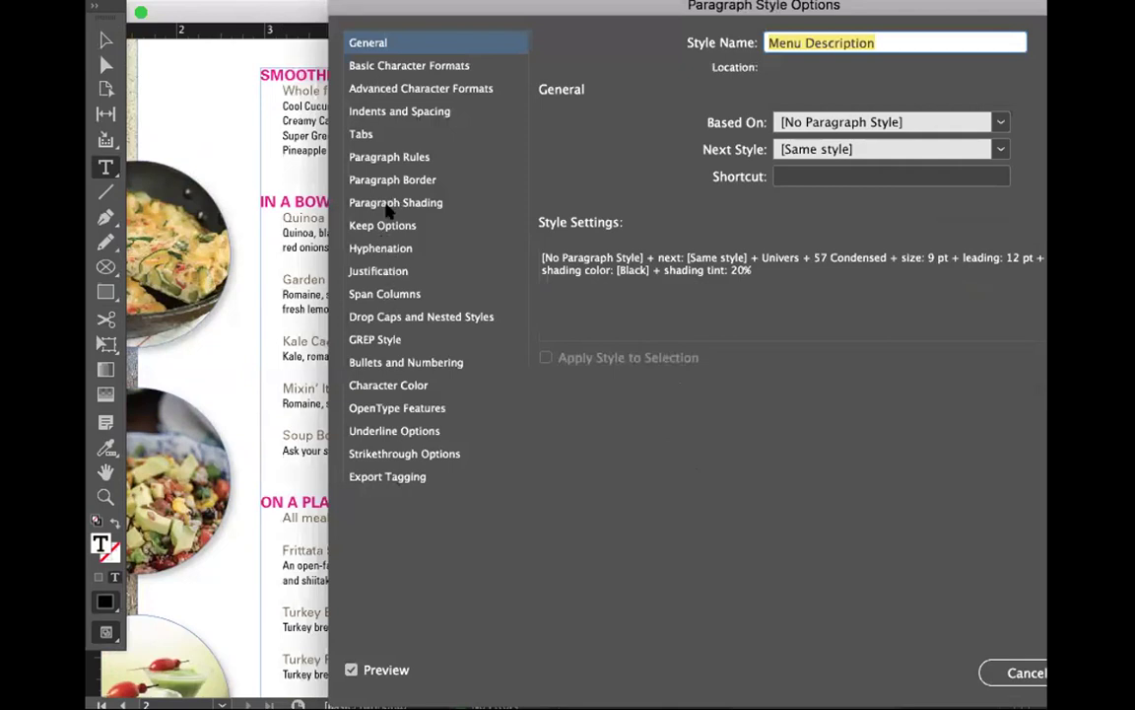
left_click(412, 111)
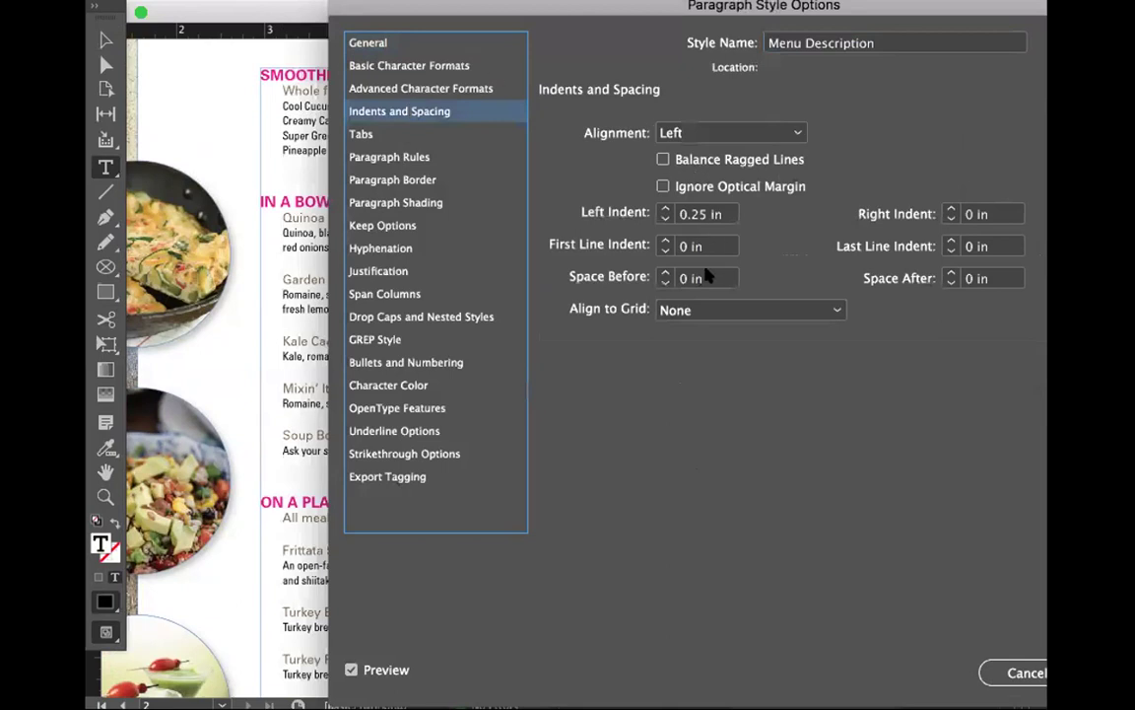
left_click(665, 217)
left_click(665, 217)
left_click(665, 218)
left_click(665, 218)
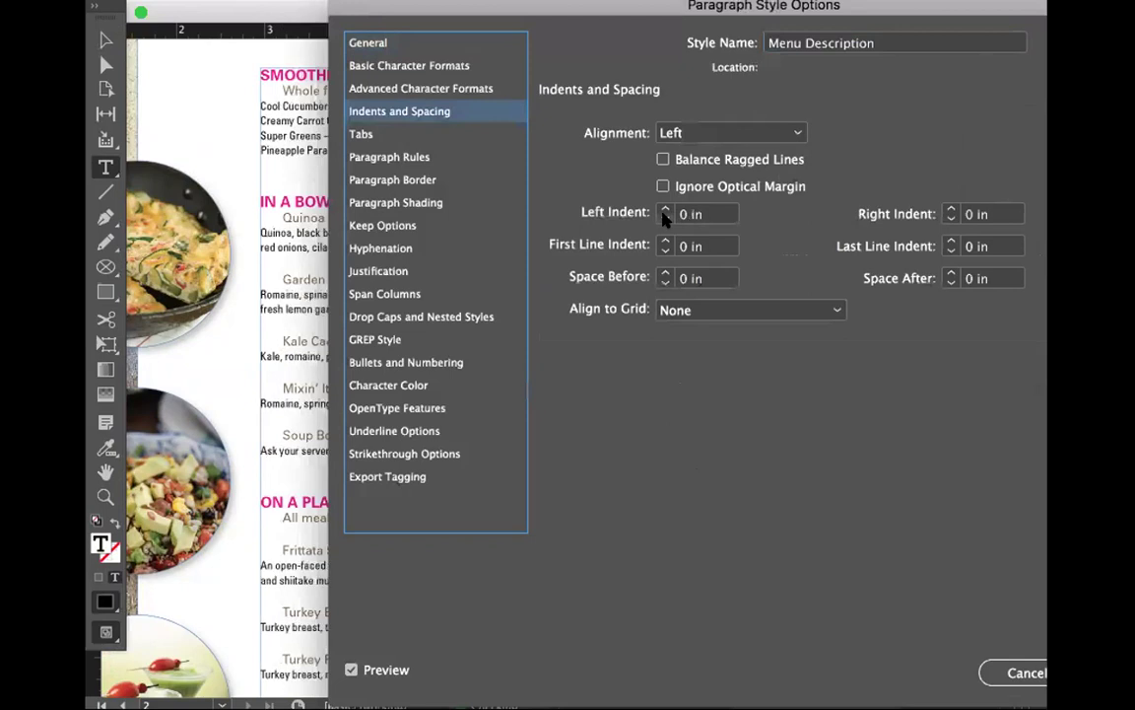
Step: Add a left-aligned tab stop at 0.5417 in to the Menu Description paragraph style and apply the style changes
left_click_drag(913, 32, 1094, 9)
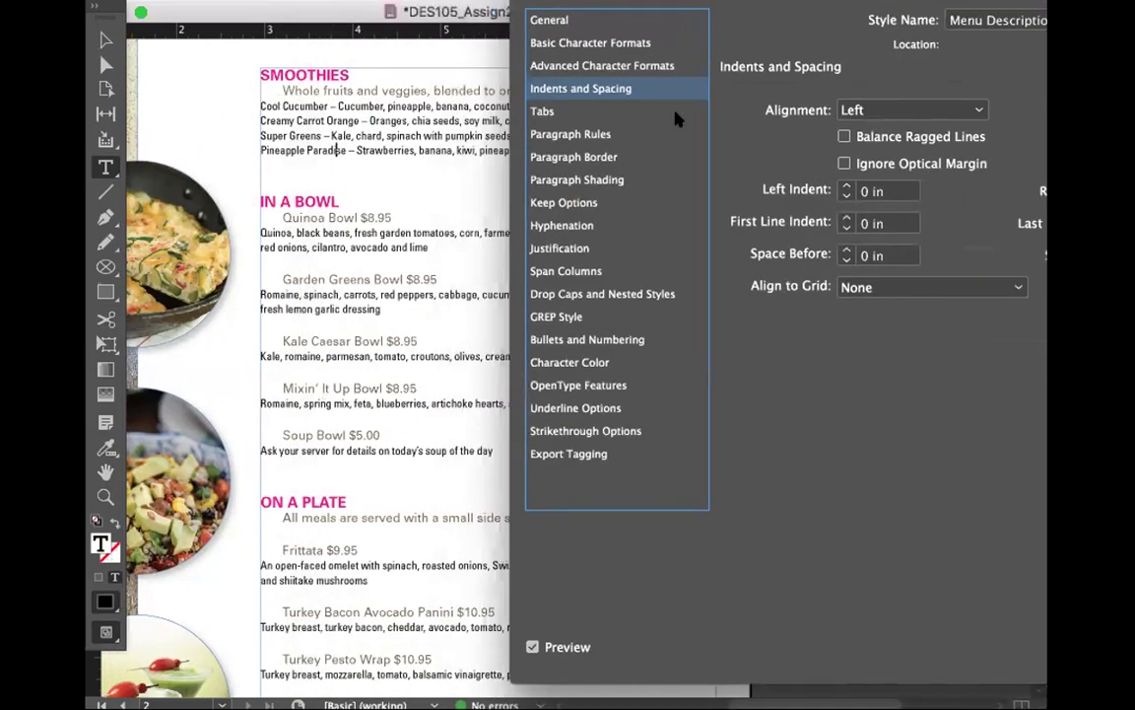
left_click_drag(570, 0, 483, 18)
left_click(458, 135)
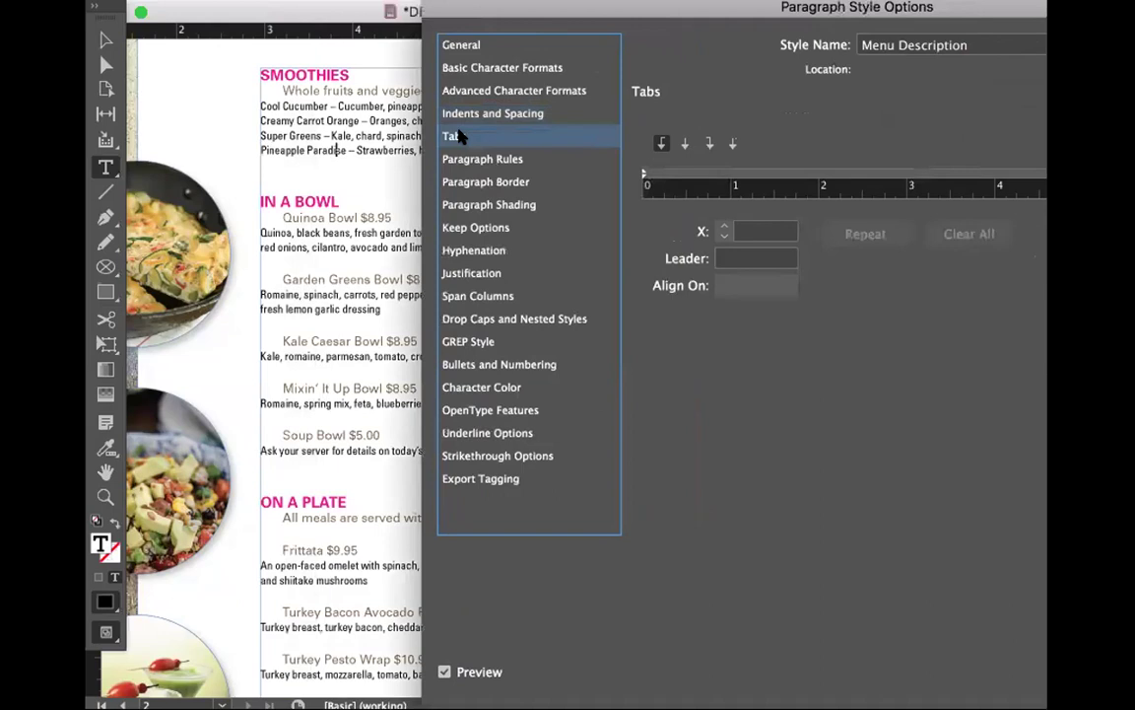
left_click_drag(515, 14, 540, 51)
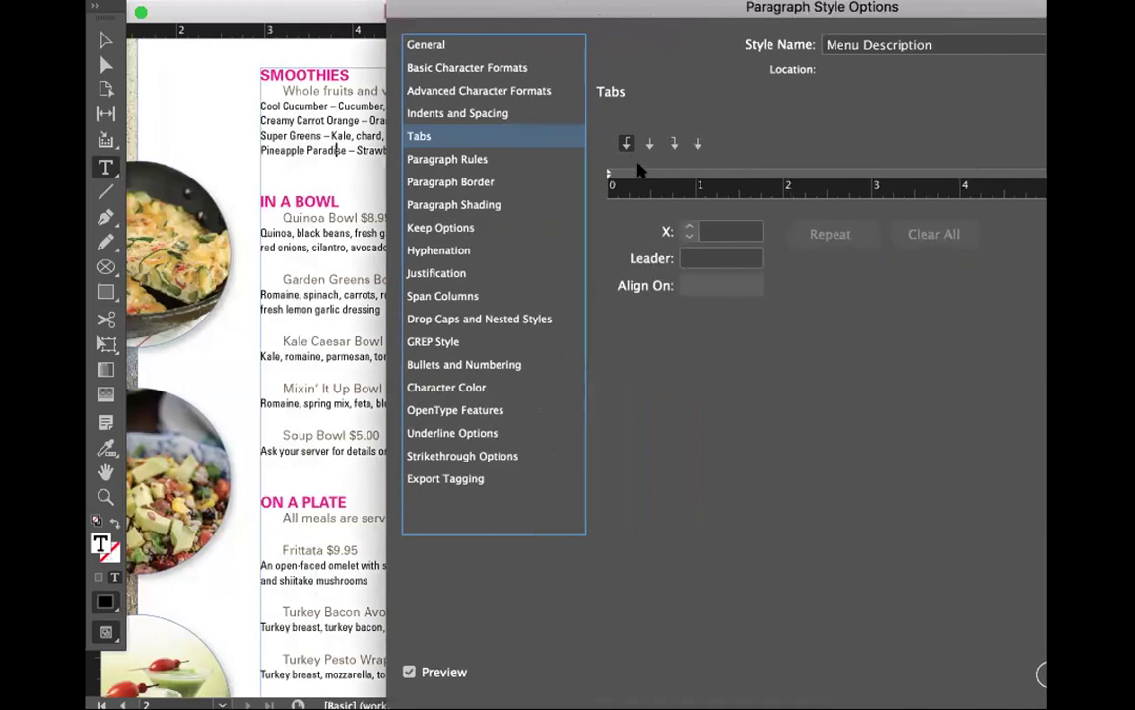
left_click_drag(772, 10, 710, 8)
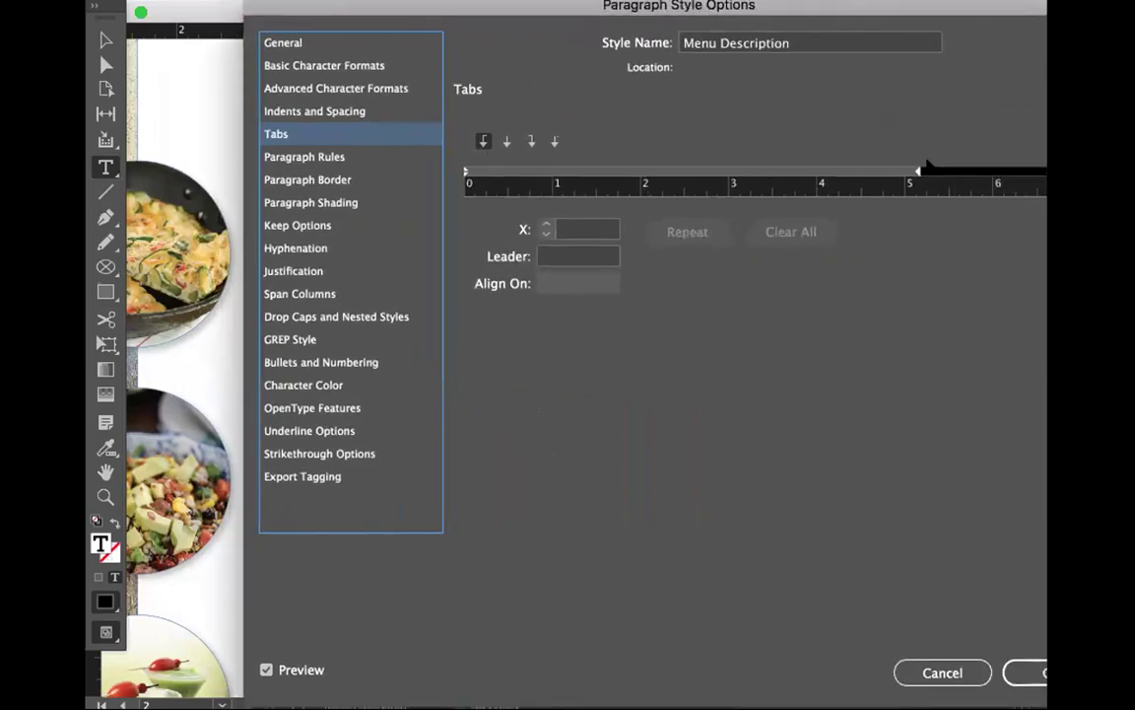
left_click_drag(853, 5, 916, 12)
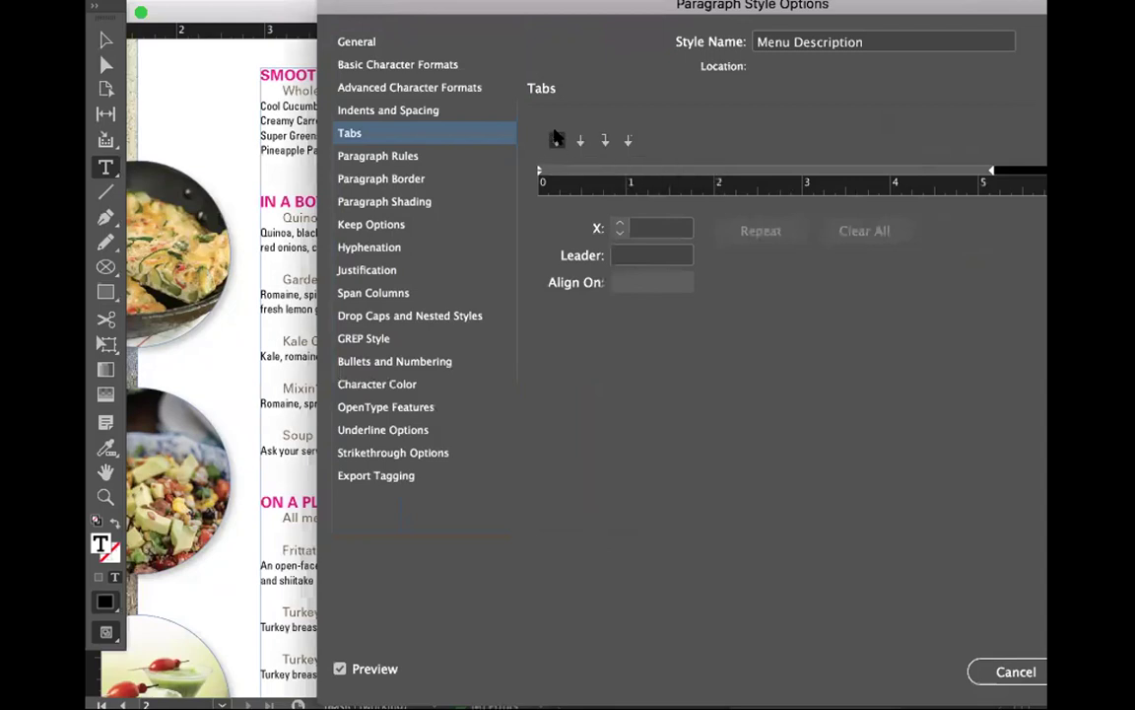
mouse_move(575, 174)
left_mouse_down()
mouse_move(586, 173)
mouse_move(563, 170)
mouse_move(587, 168)
mouse_move(563, 169)
mouse_move(602, 170)
mouse_move(584, 169)
left_mouse_up()
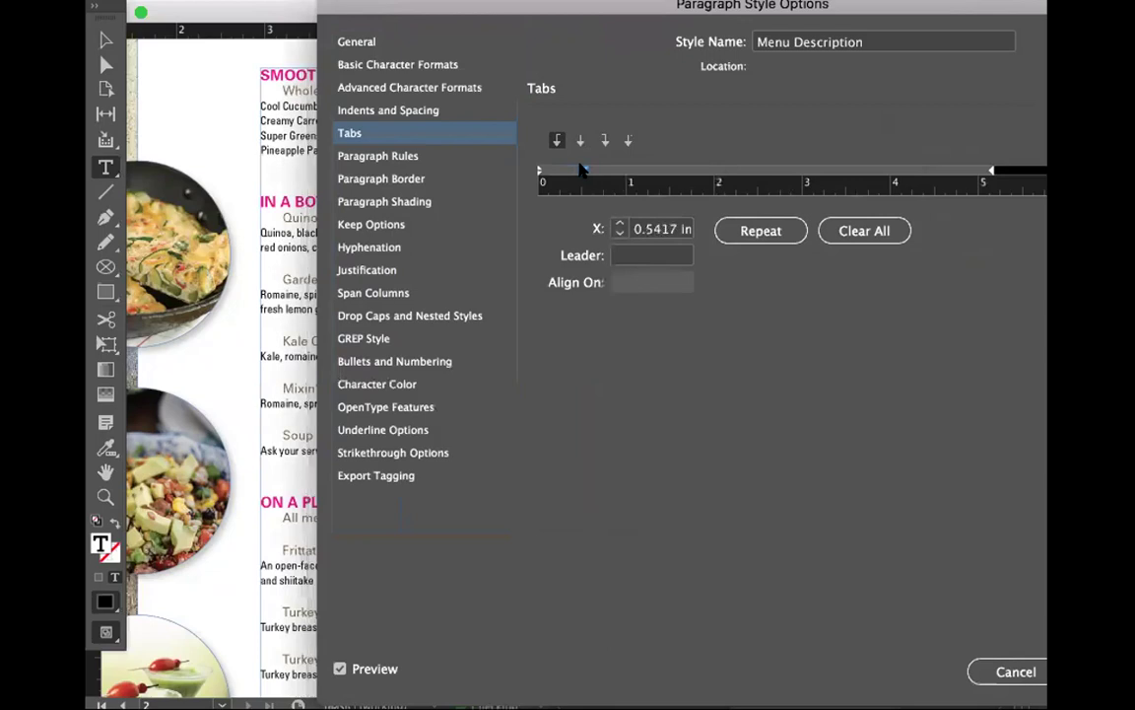
left_click_drag(535, 6, 453, 0)
left_click(1009, 630)
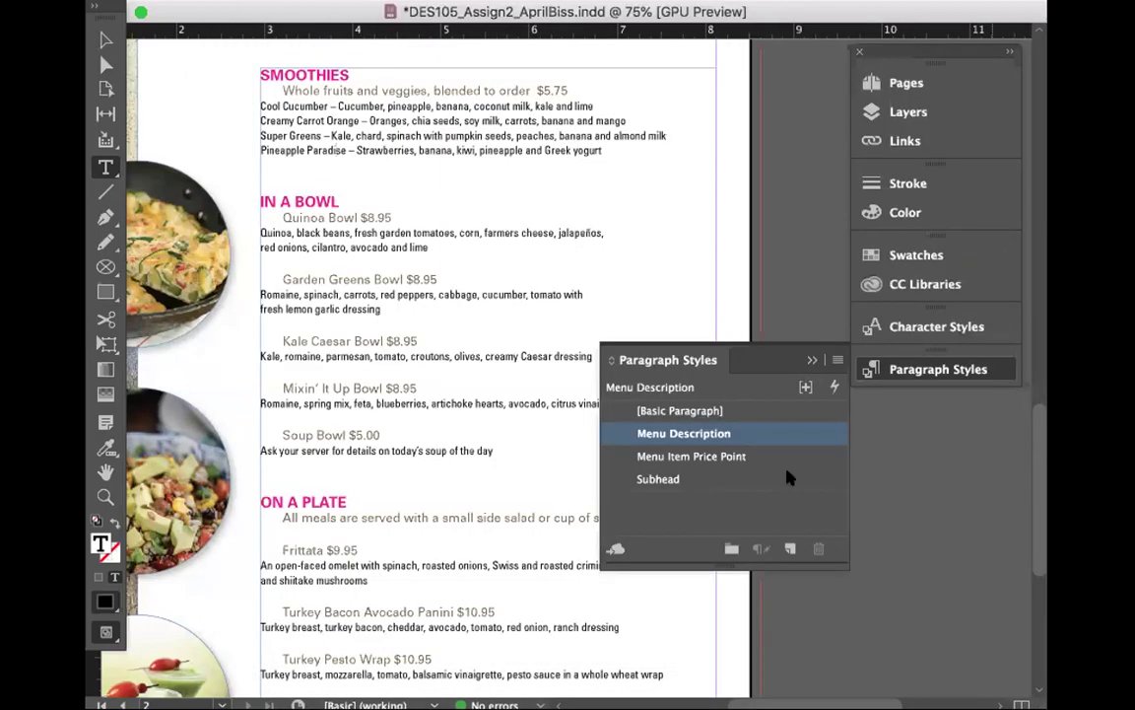
left_click_drag(258, 102, 611, 166)
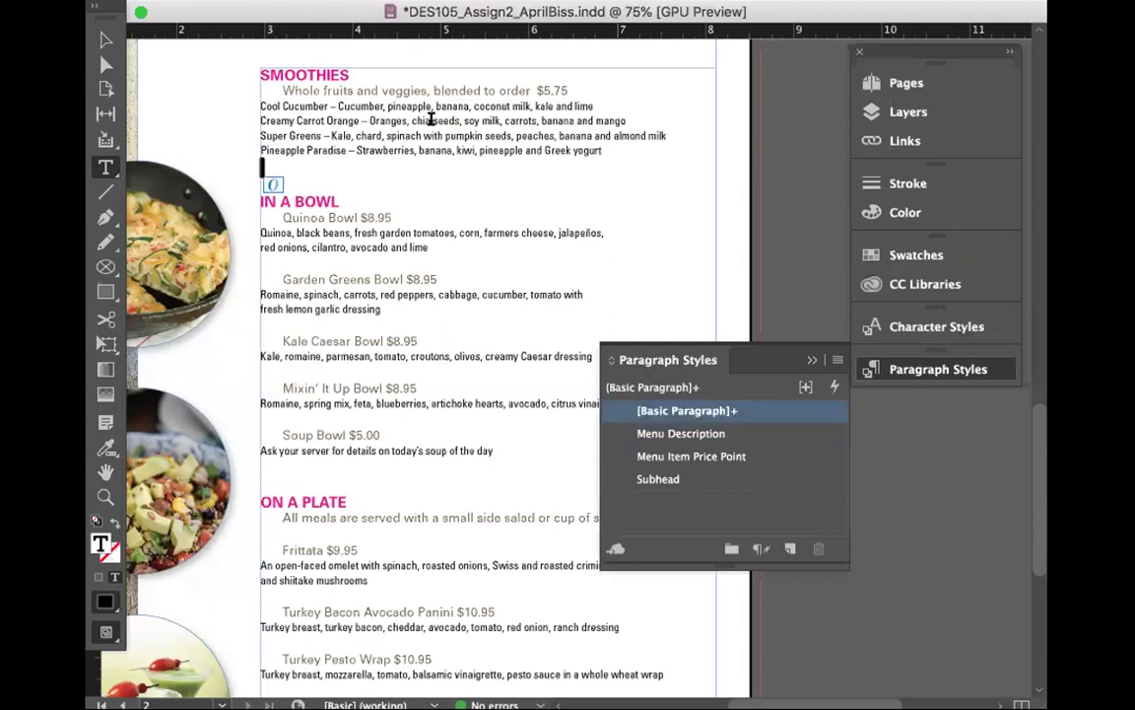
left_click_drag(261, 103, 608, 150)
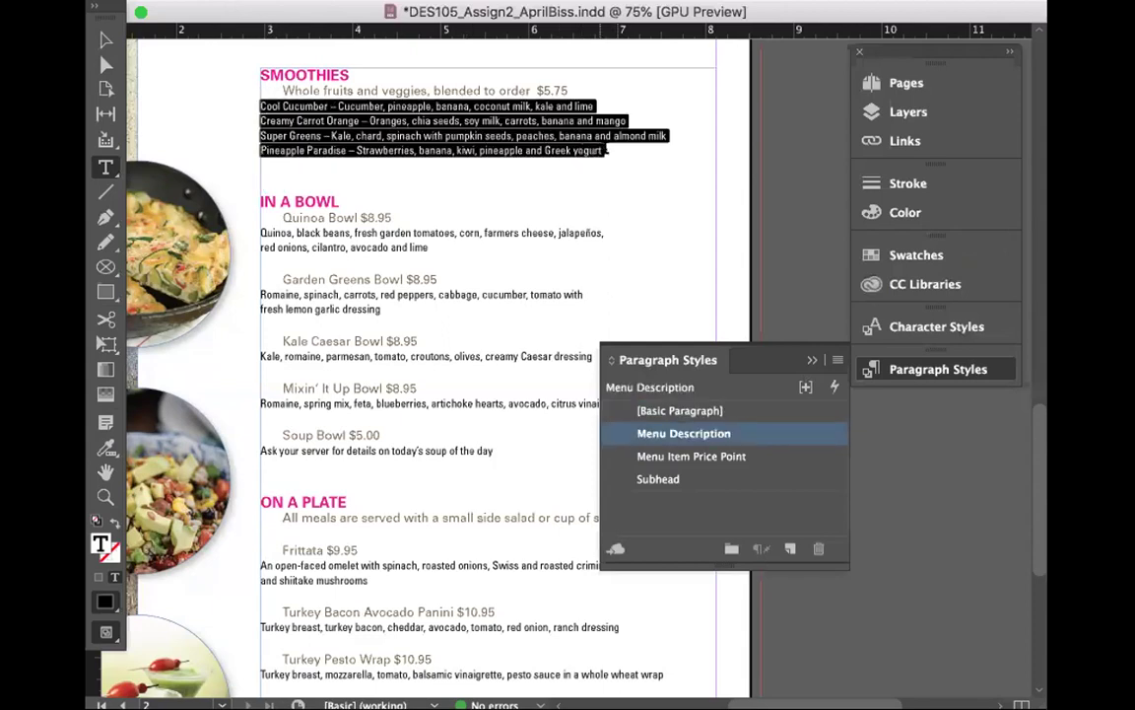
double_click(717, 437)
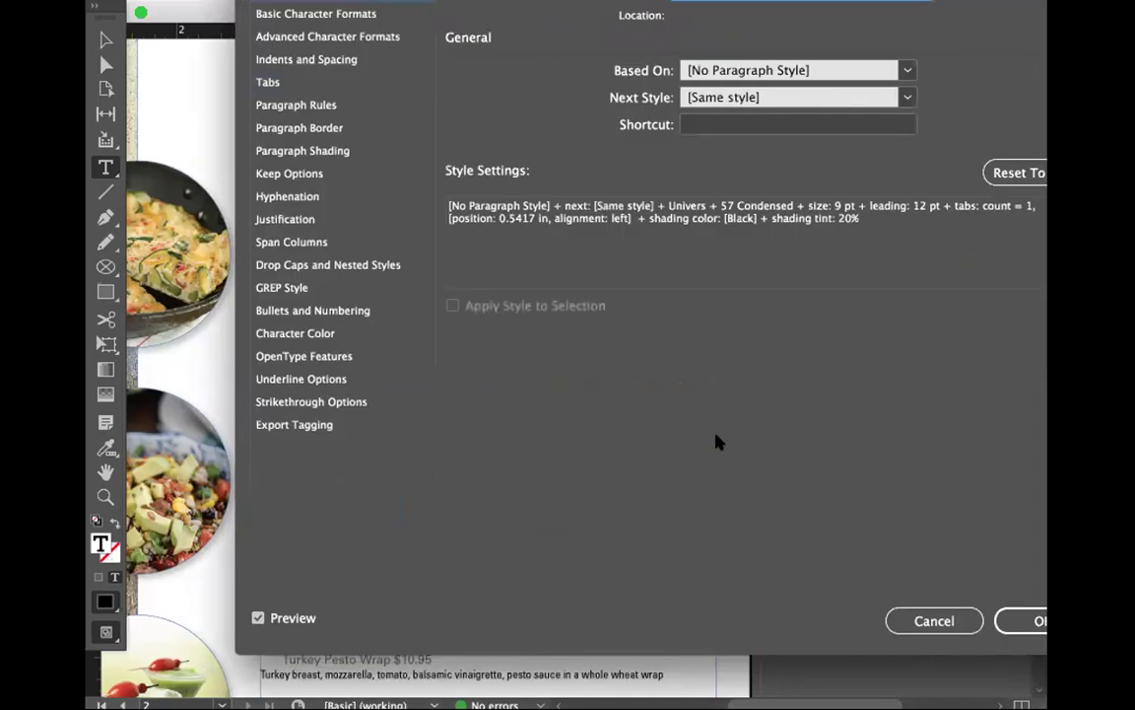
left_click(304, 83)
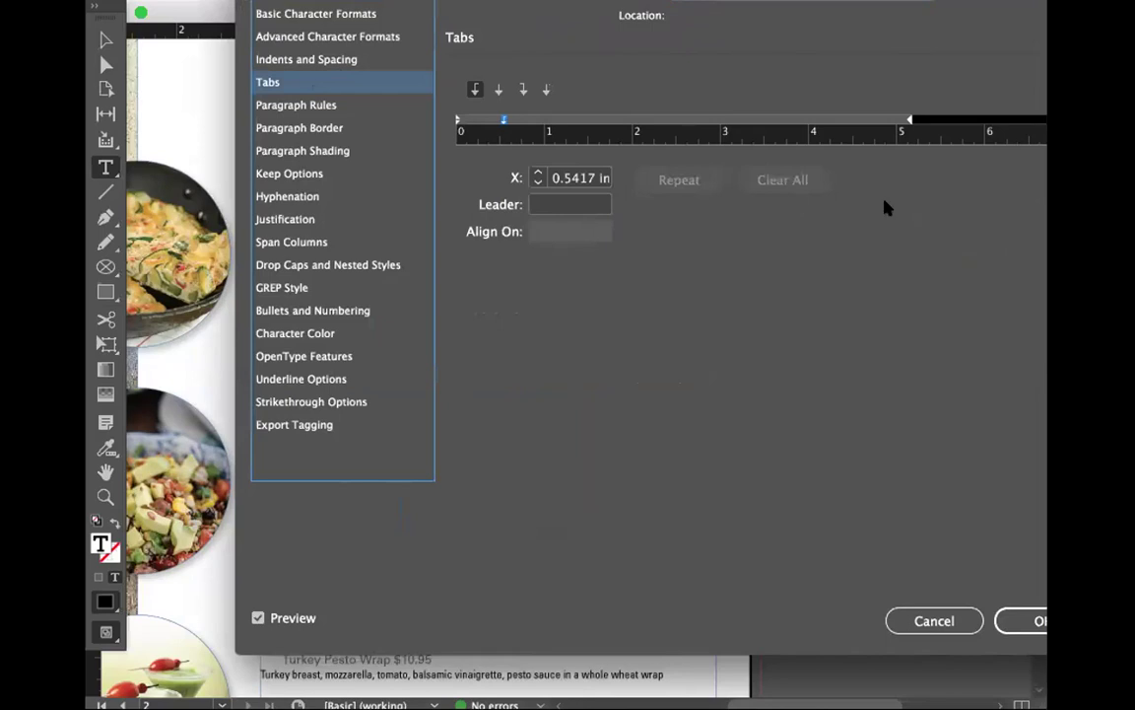
left_click(936, 618)
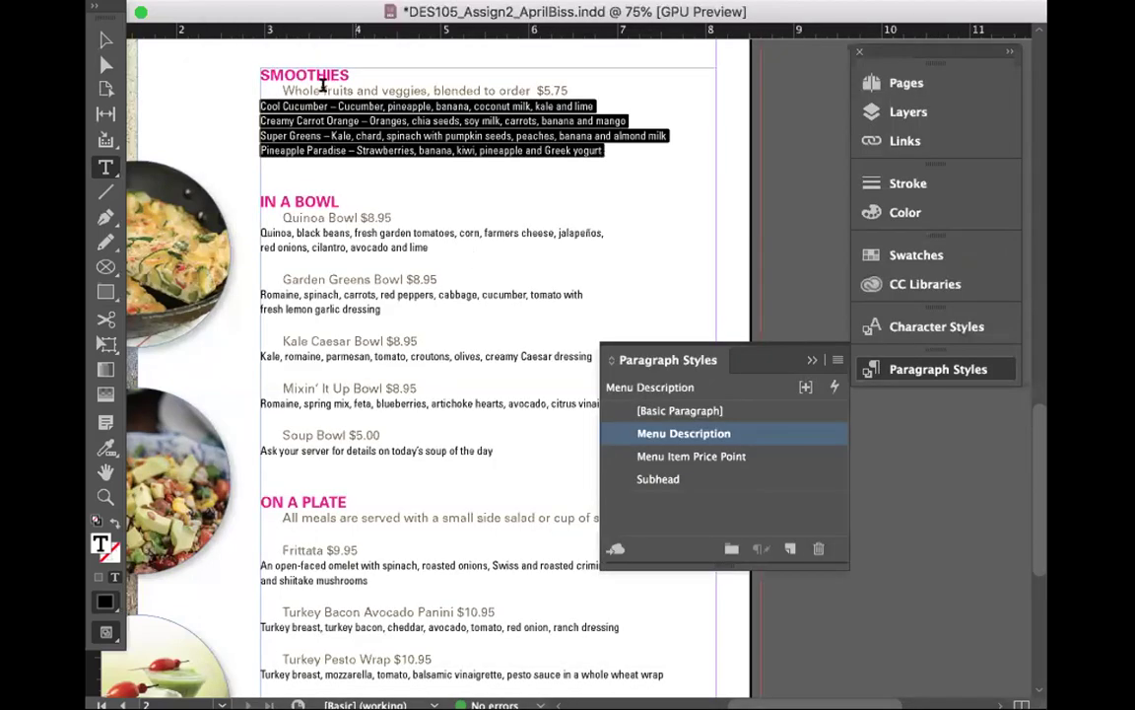
Step: Insert a tab at the start of each of the four smoothie description lines under the Smoothies heading
left_click(257, 96)
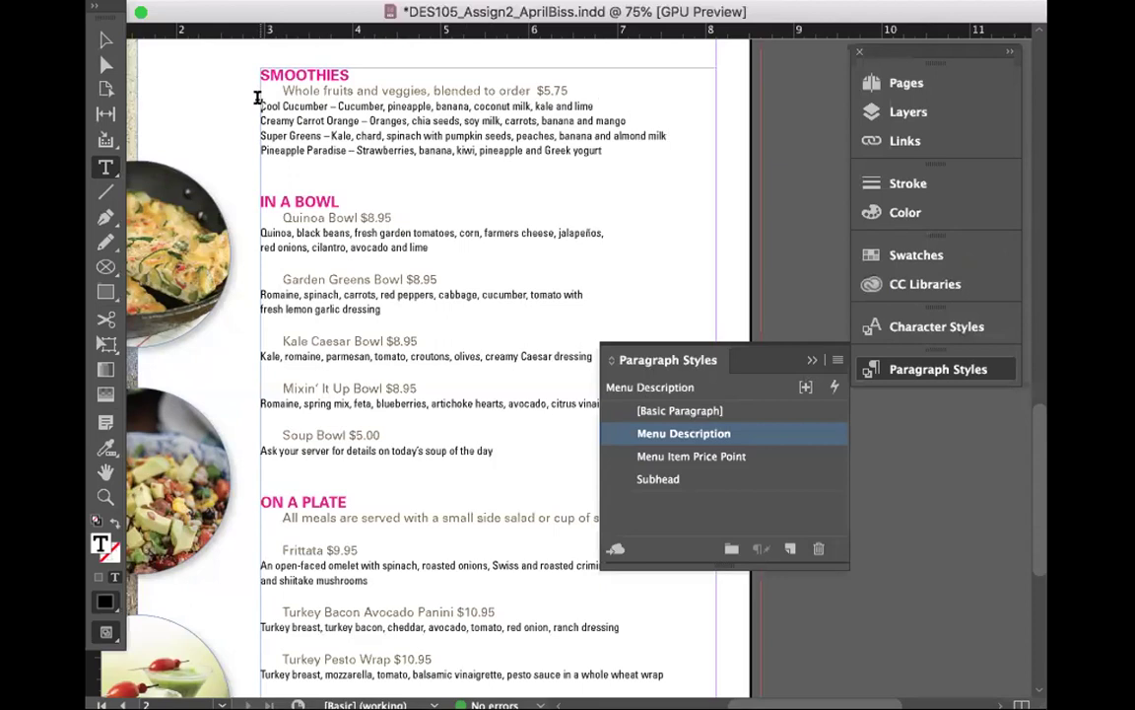
key("Tab")
left_click(258, 116)
key("Tab")
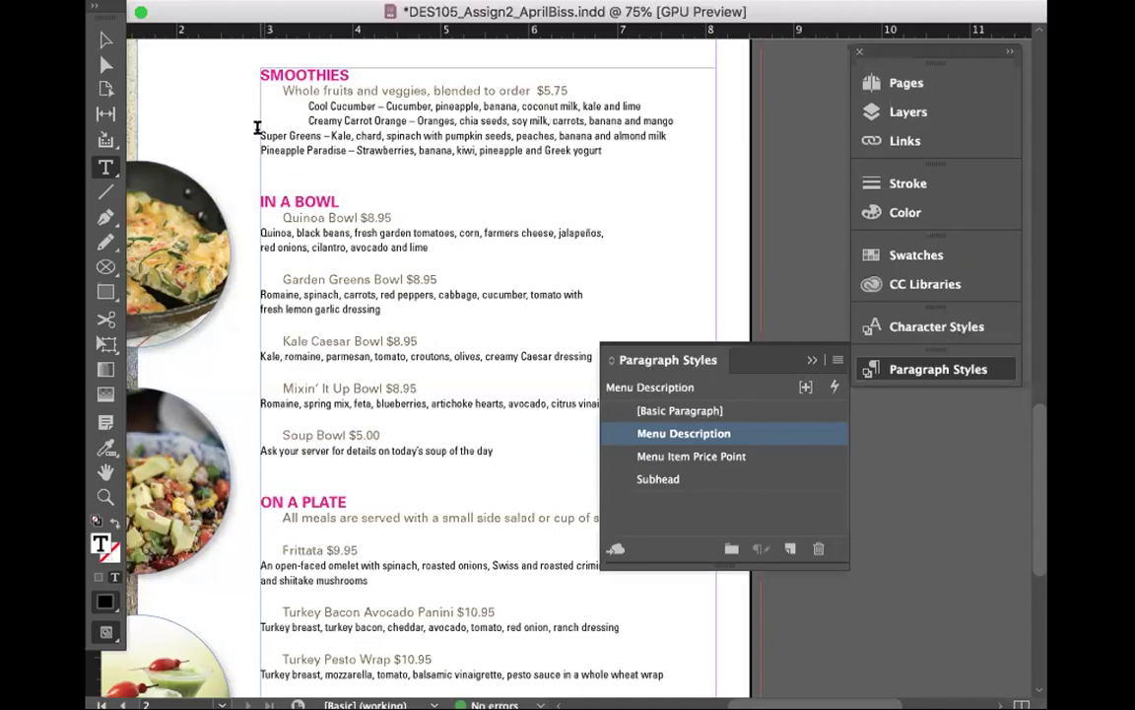
left_click(257, 135)
key("Tab")
left_click(257, 148)
key("Tab")
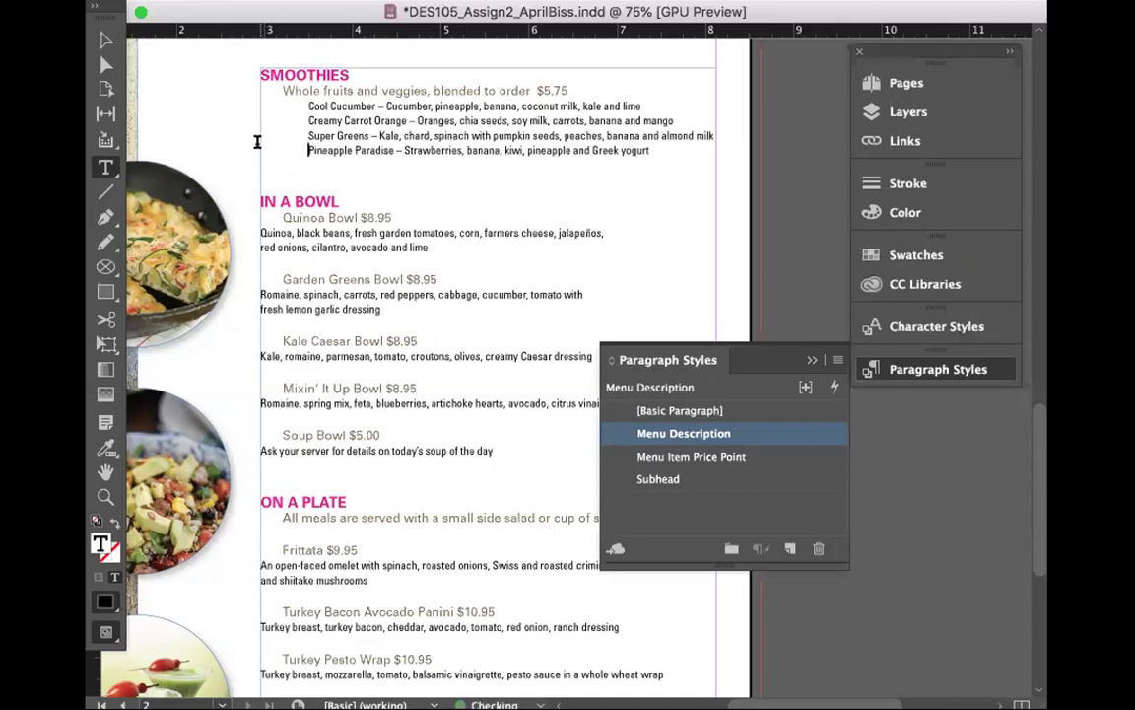
Step: Insert a tab before every description line in the In a Bowl section, from Quinoa Bowl through Soup Bowl
left_click(258, 241)
key("Tab")
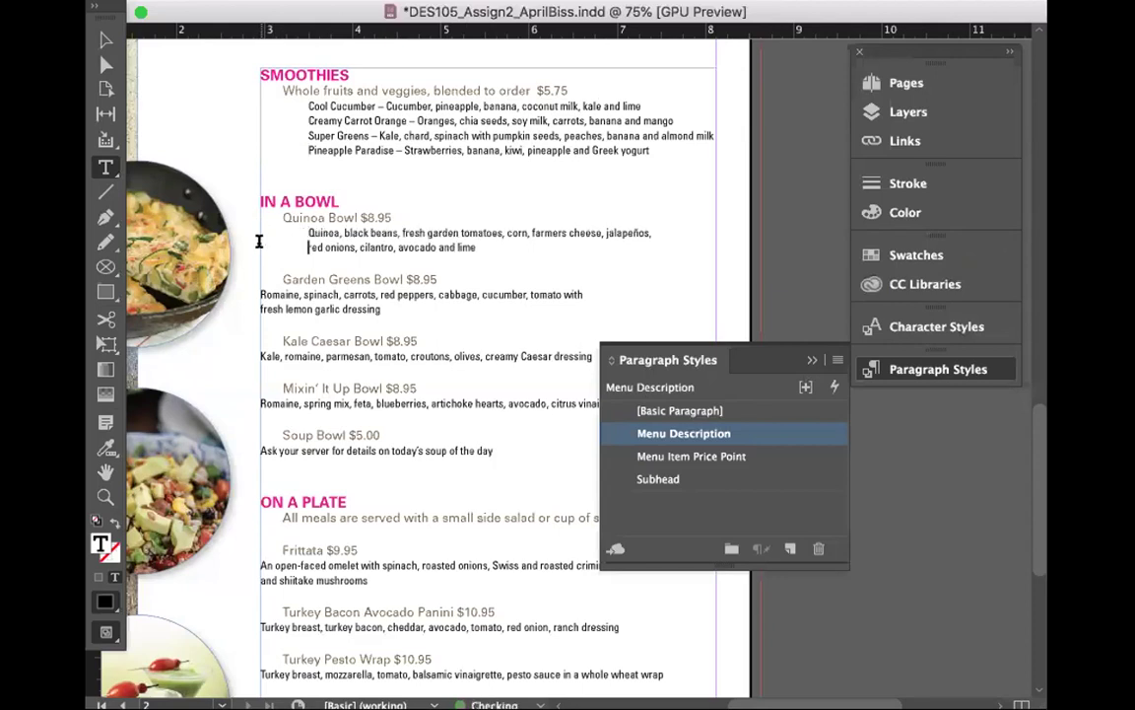
left_click(259, 298)
key("Tab")
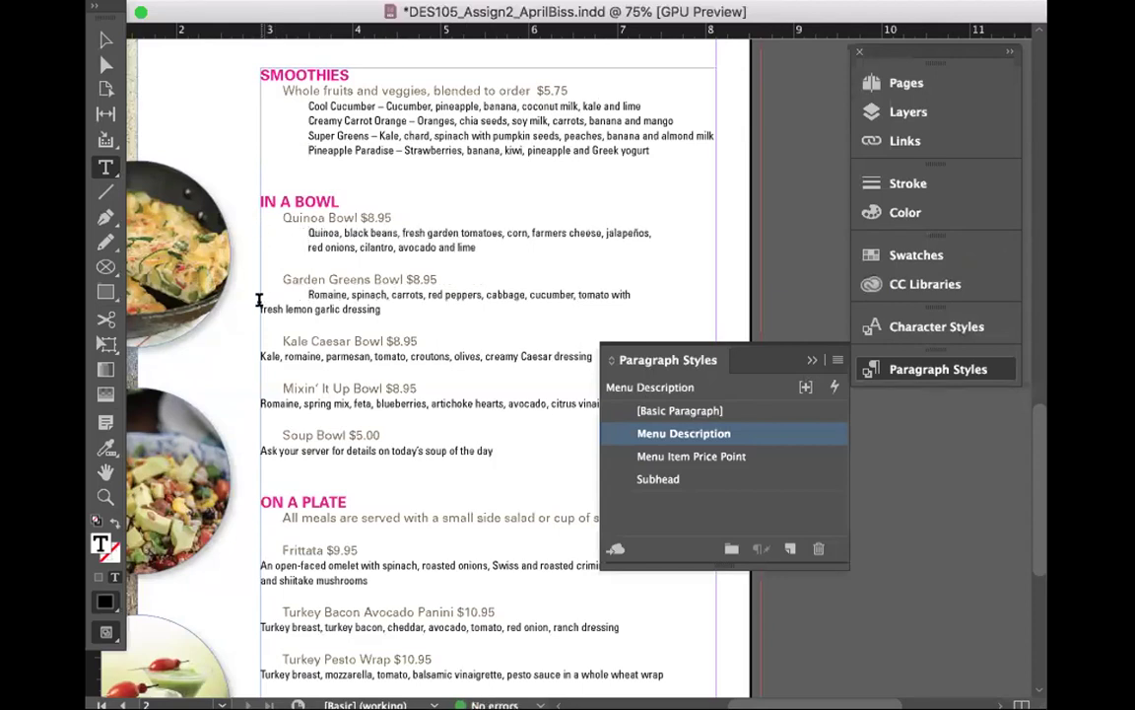
left_click(259, 309)
key("Tab")
left_click(260, 355)
key("Tab")
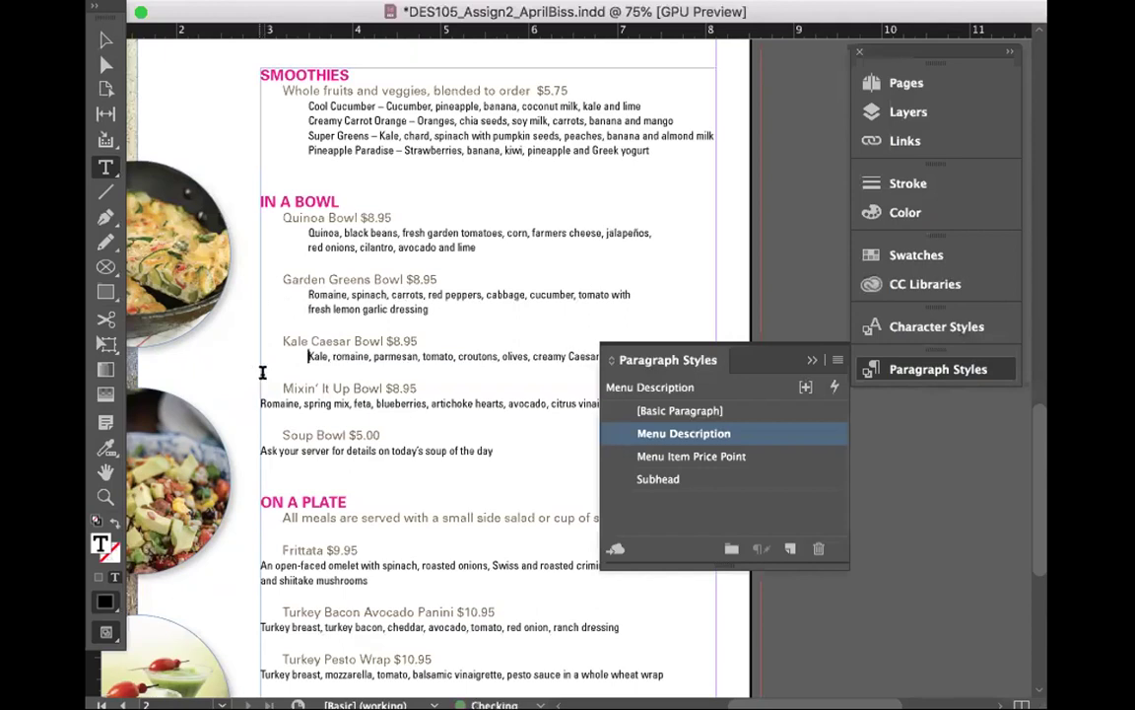
left_click(258, 403)
key("Tab")
left_click(258, 443)
key("Tab")
Step: Insert a tab before every description line in the On a Plate section, from Frittata through California Wrap
scroll(256, 443, "down", 4)
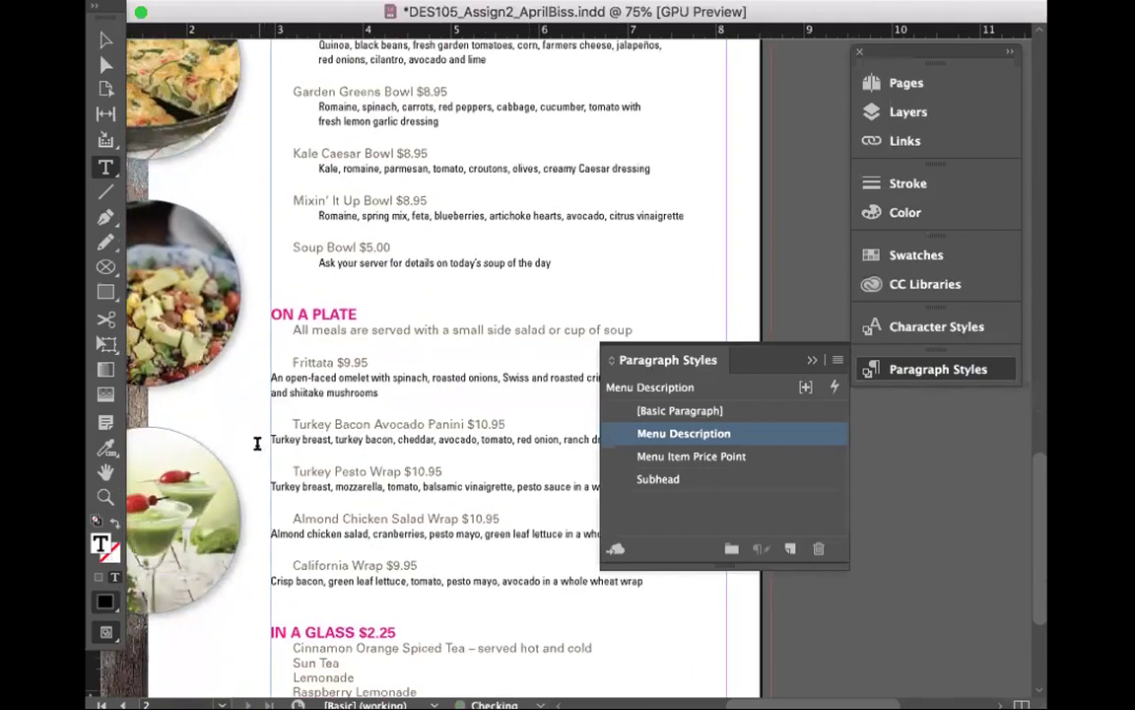
left_click(272, 376)
key("Tab")
left_click(274, 392)
key("Tab")
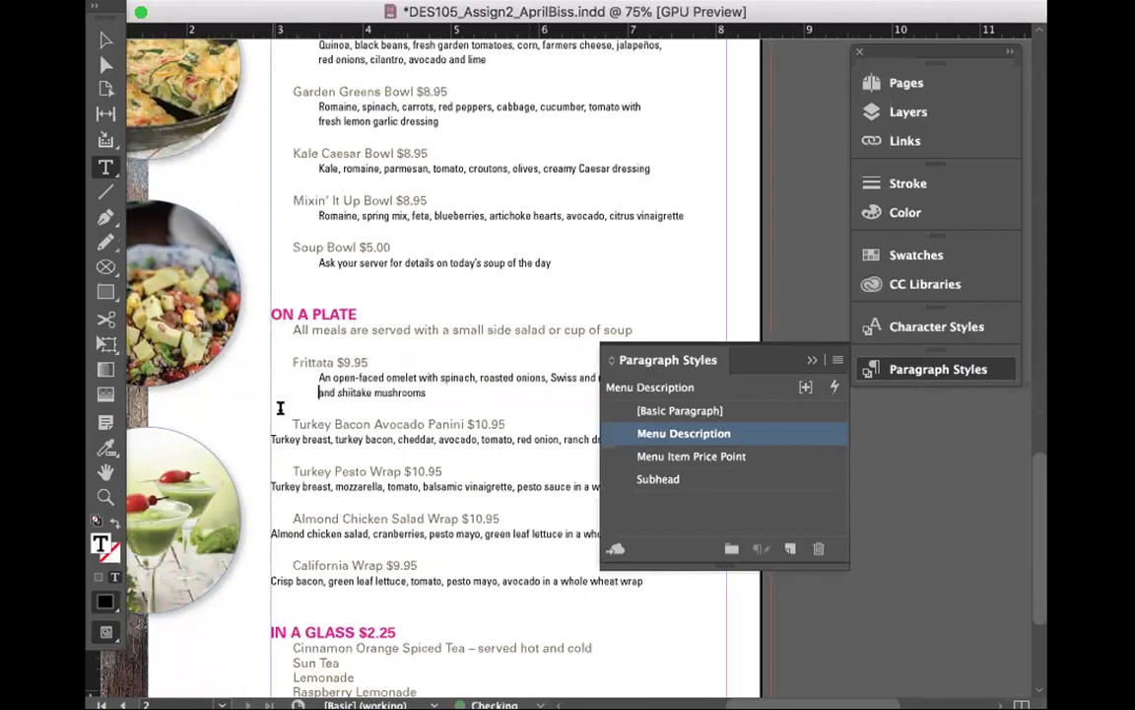
left_click(272, 439)
key("Tab")
left_click(272, 483)
key("Tab")
left_click(274, 533)
key("Tab")
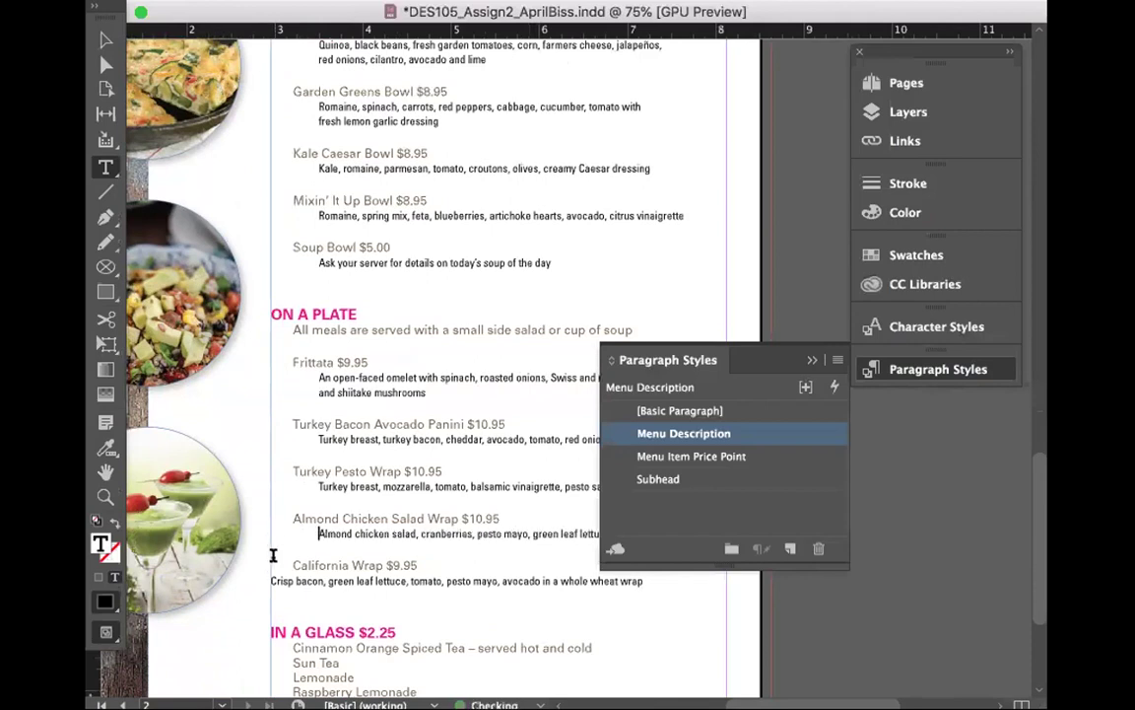
left_click(272, 580)
key("Tab")
Step: Move the Menu Description style's left-aligned tab stop to 0.4306 in, apply the change and save the document
scroll(347, 599, "up", 1)
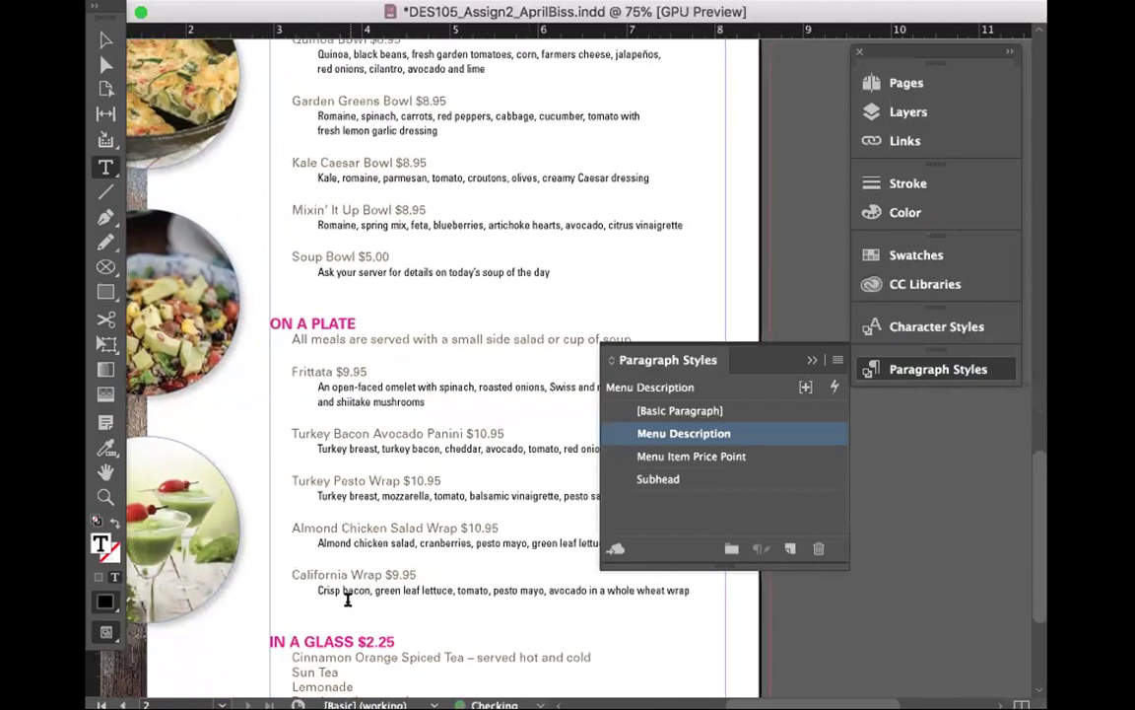
scroll(347, 599, "up", 5)
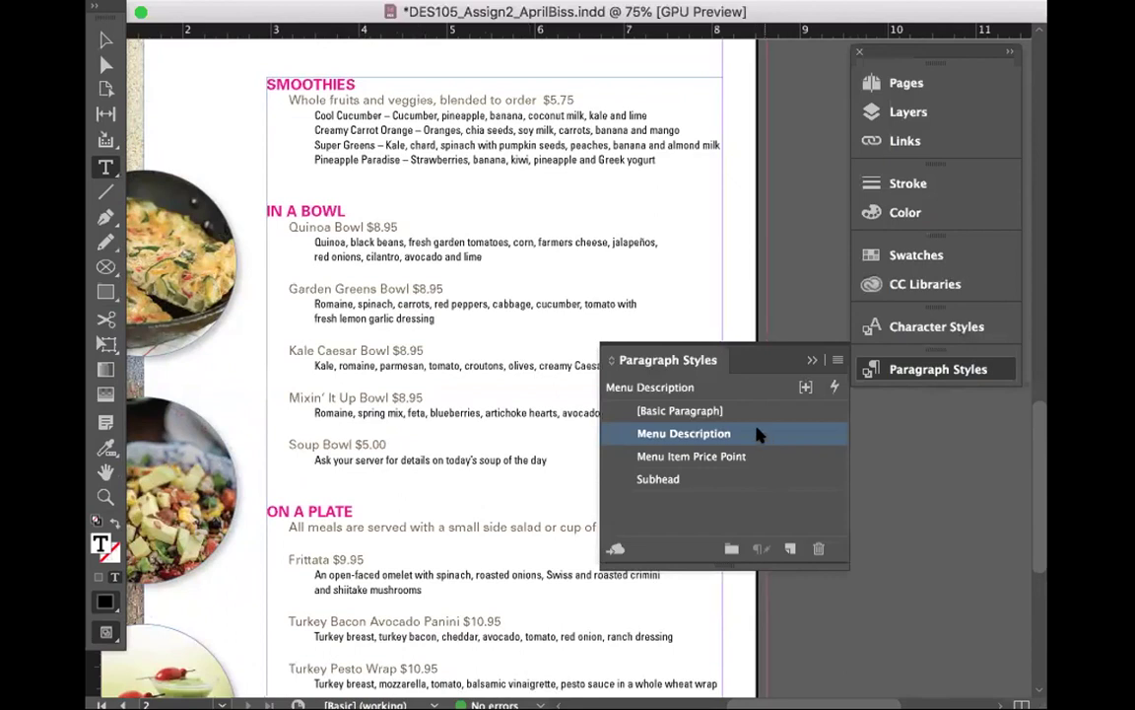
double_click(692, 434)
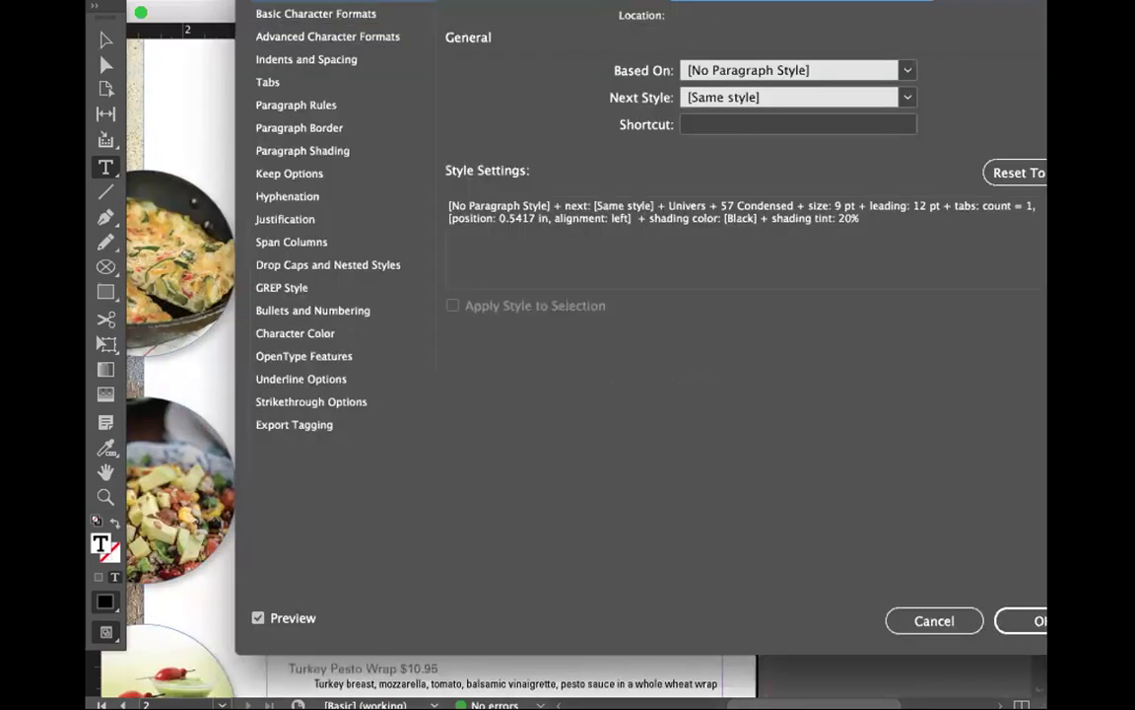
left_click(483, 126)
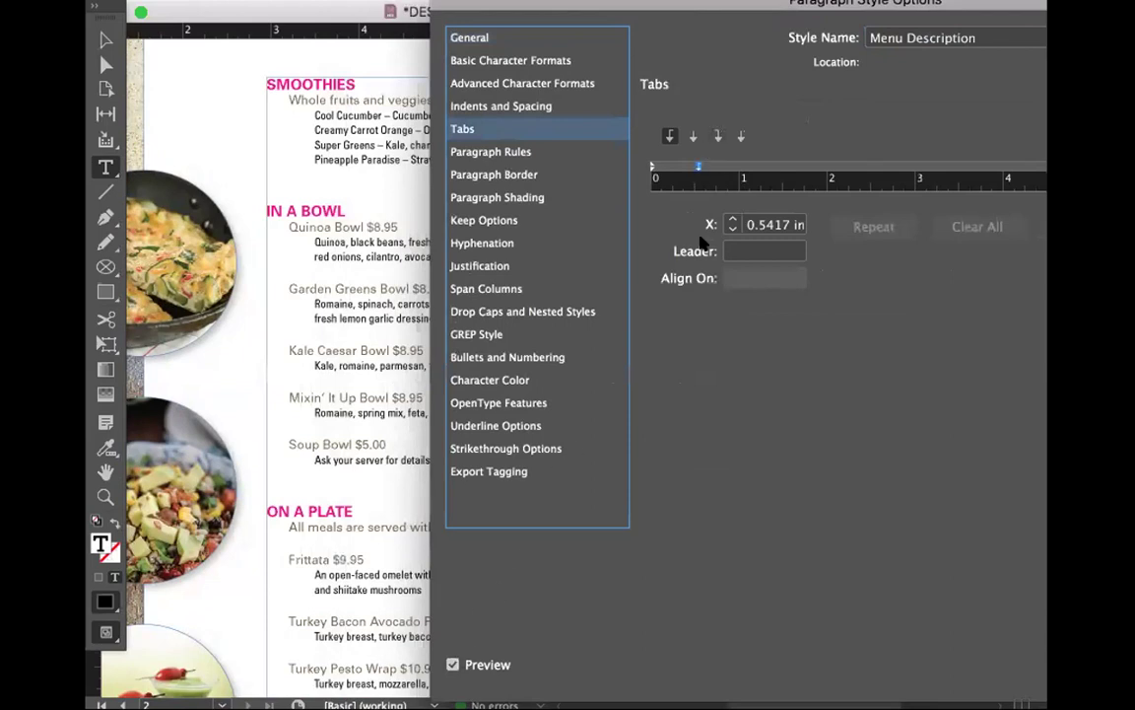
mouse_move(695, 169)
left_mouse_down()
mouse_move(685, 170)
mouse_move(712, 168)
mouse_move(687, 169)
left_mouse_up()
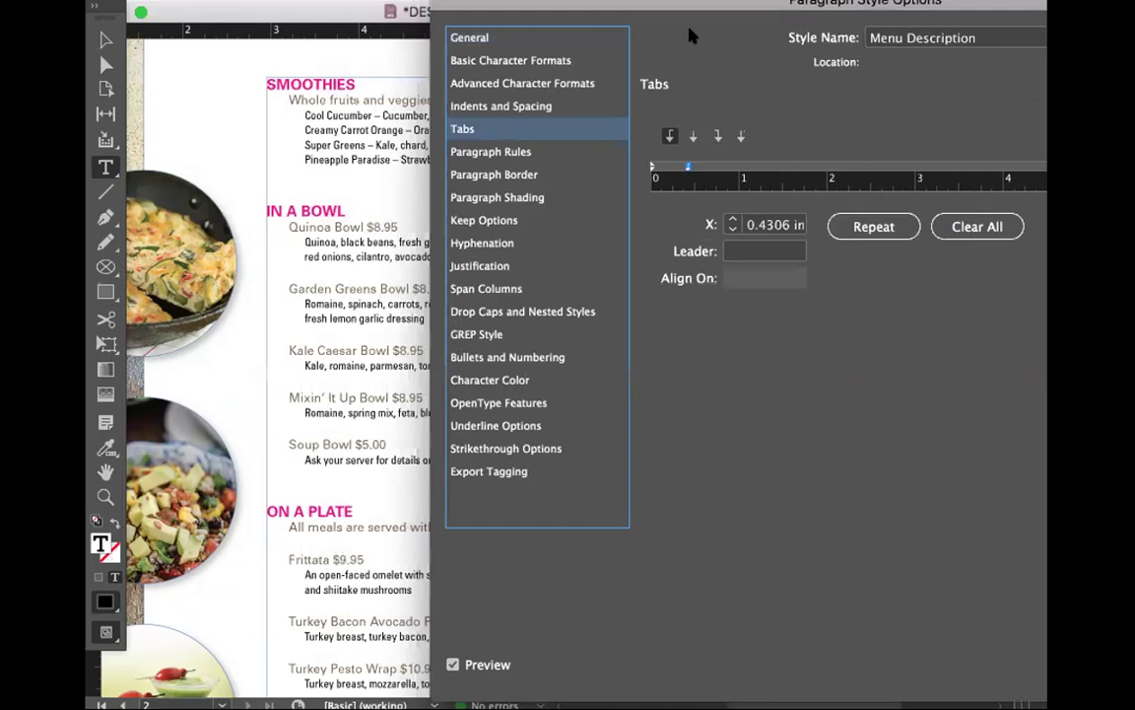
left_click_drag(646, 10, 439, 10)
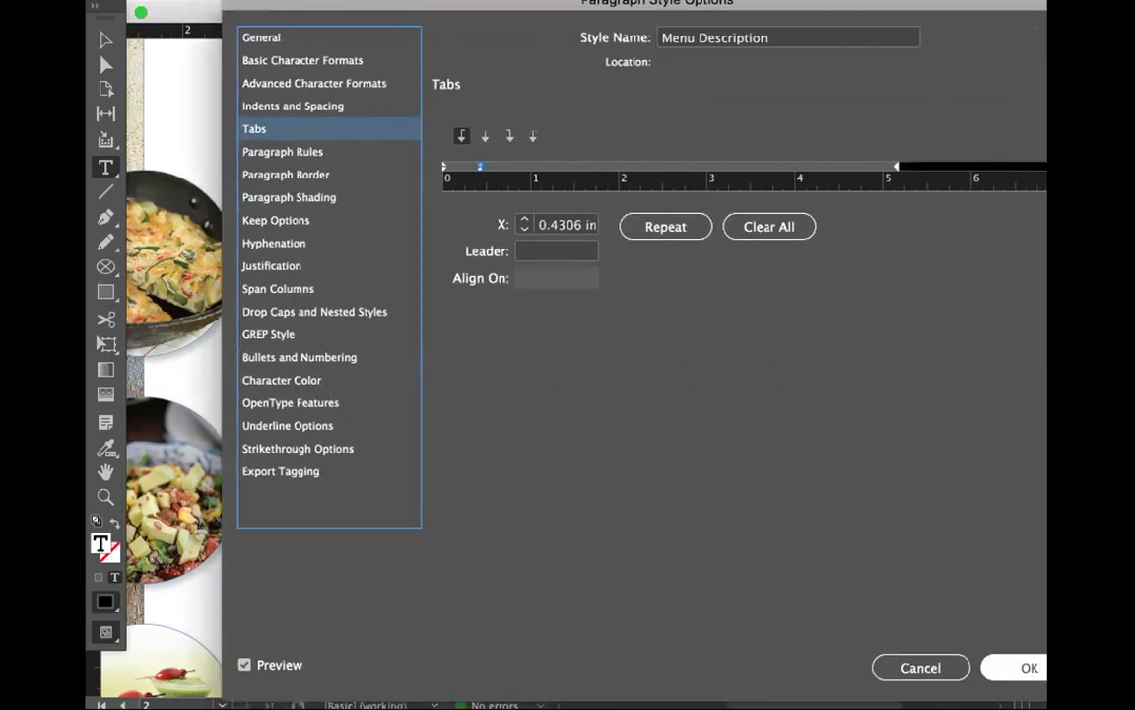
left_click(997, 664)
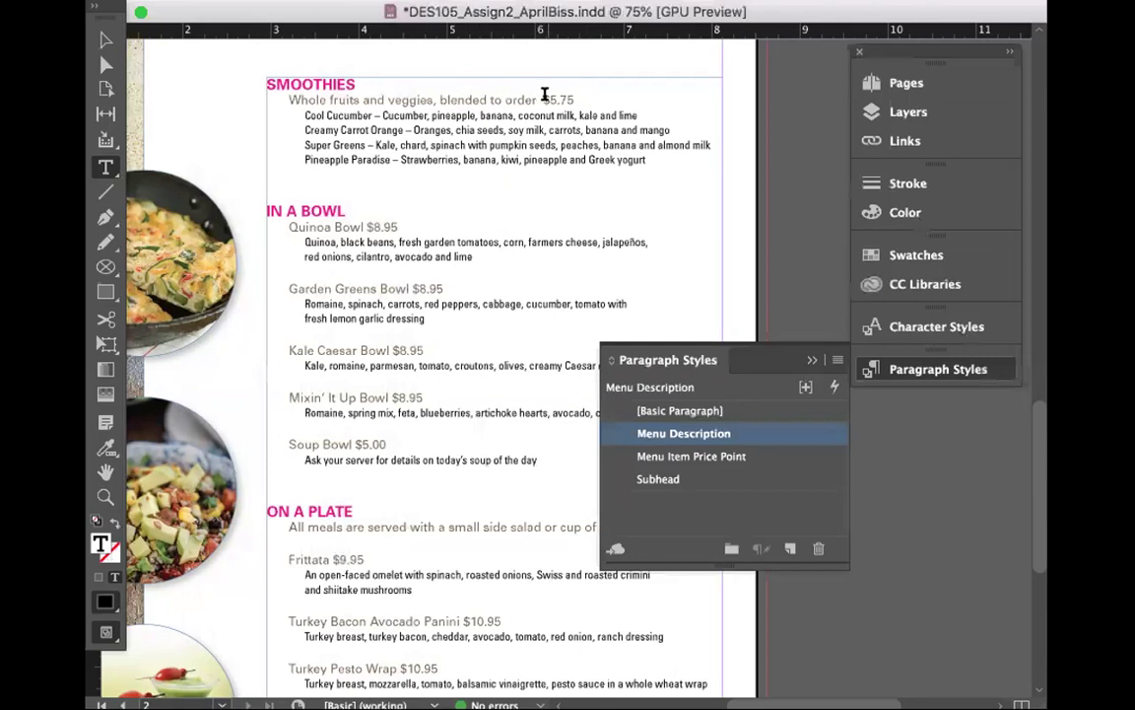
key("super+s")
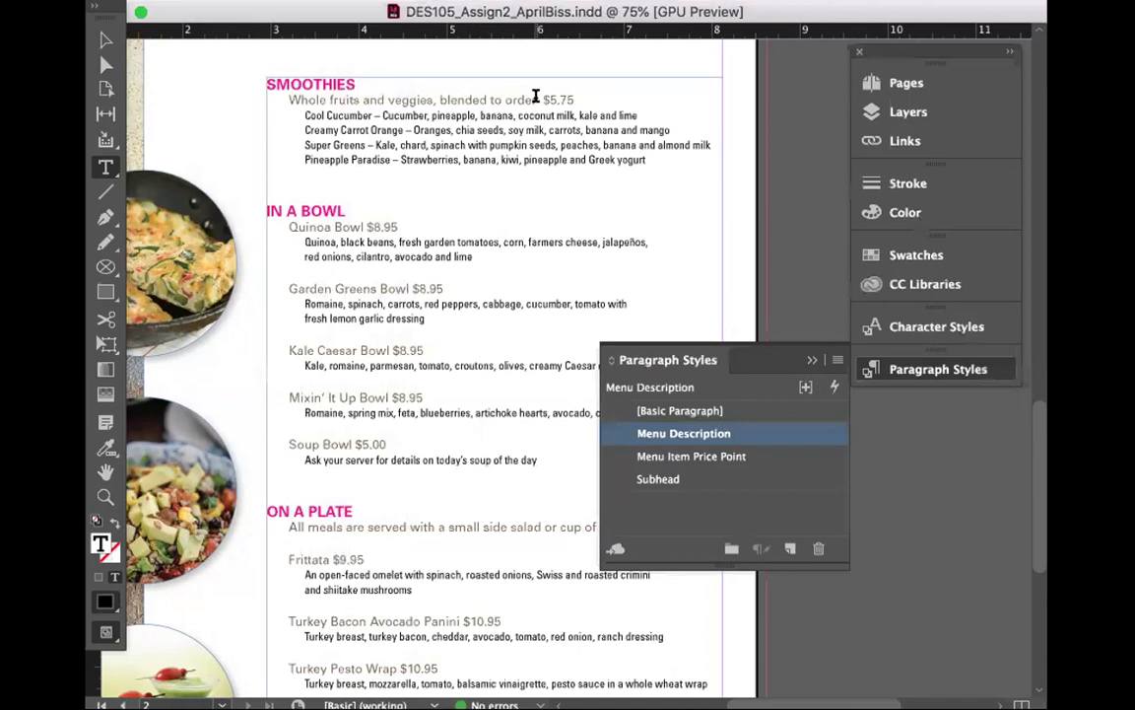
Step: Add a right-aligned tab stop at 5.1806 in with a "." leader to the Menu Item Price Point paragraph style and apply it
left_click_drag(276, 99, 537, 92)
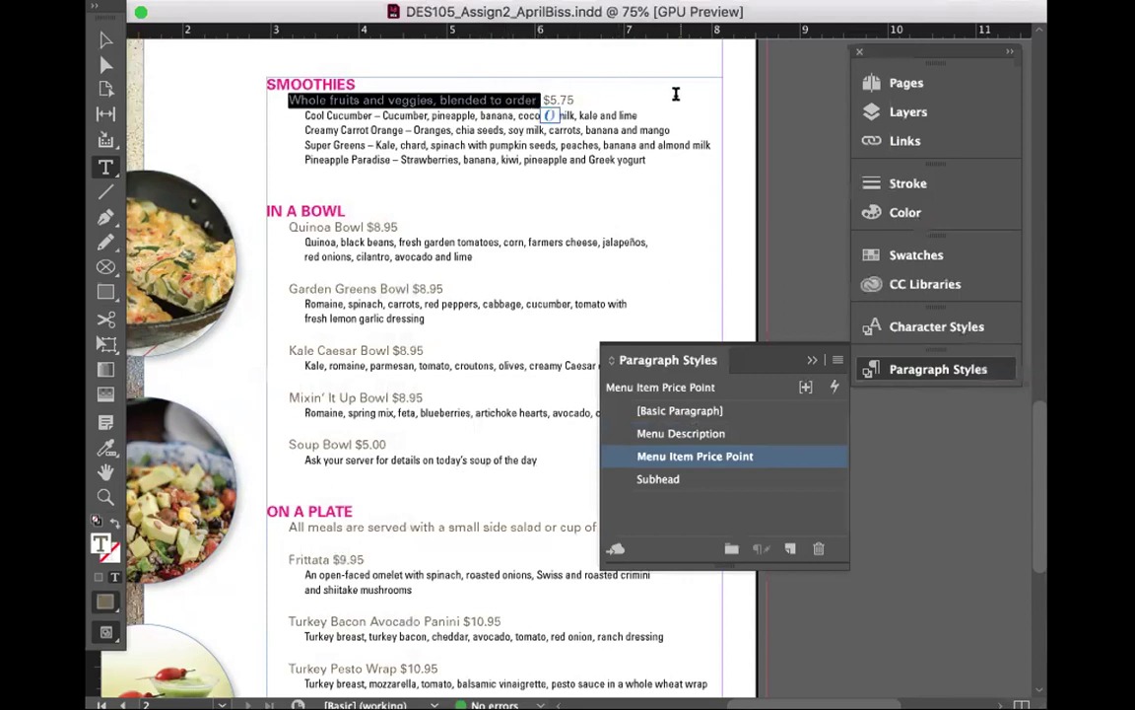
left_click(557, 89)
triple_click(557, 90)
double_click(722, 456)
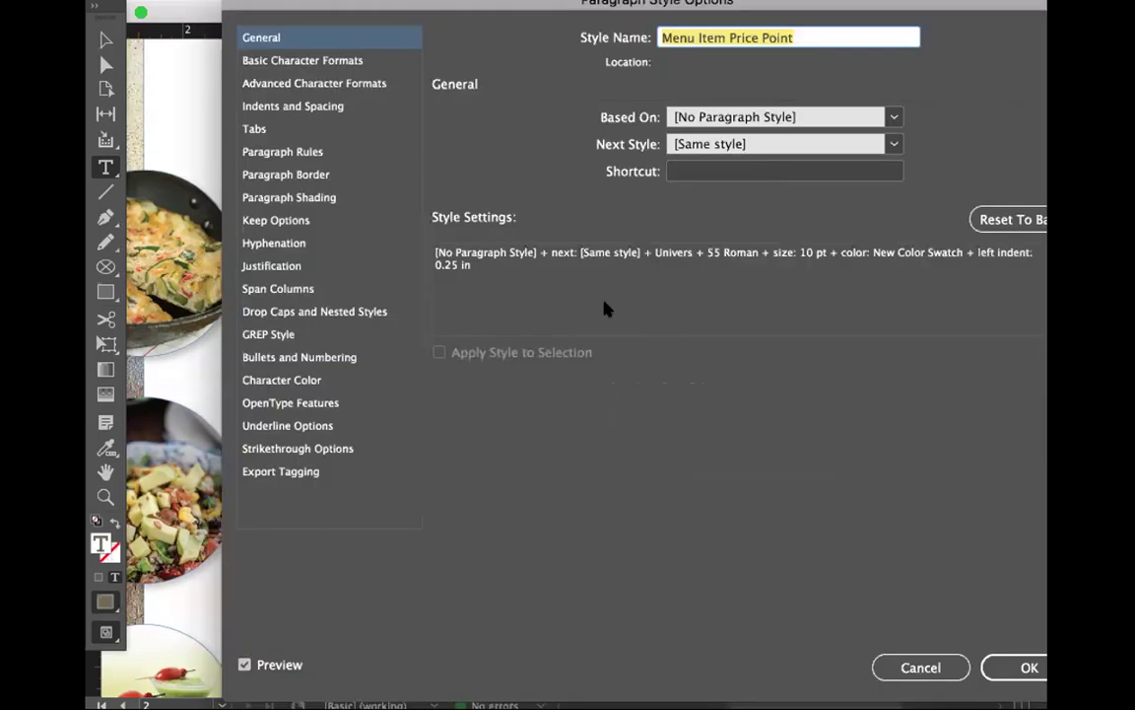
left_click(258, 129)
left_click_drag(347, 5, 308, 125)
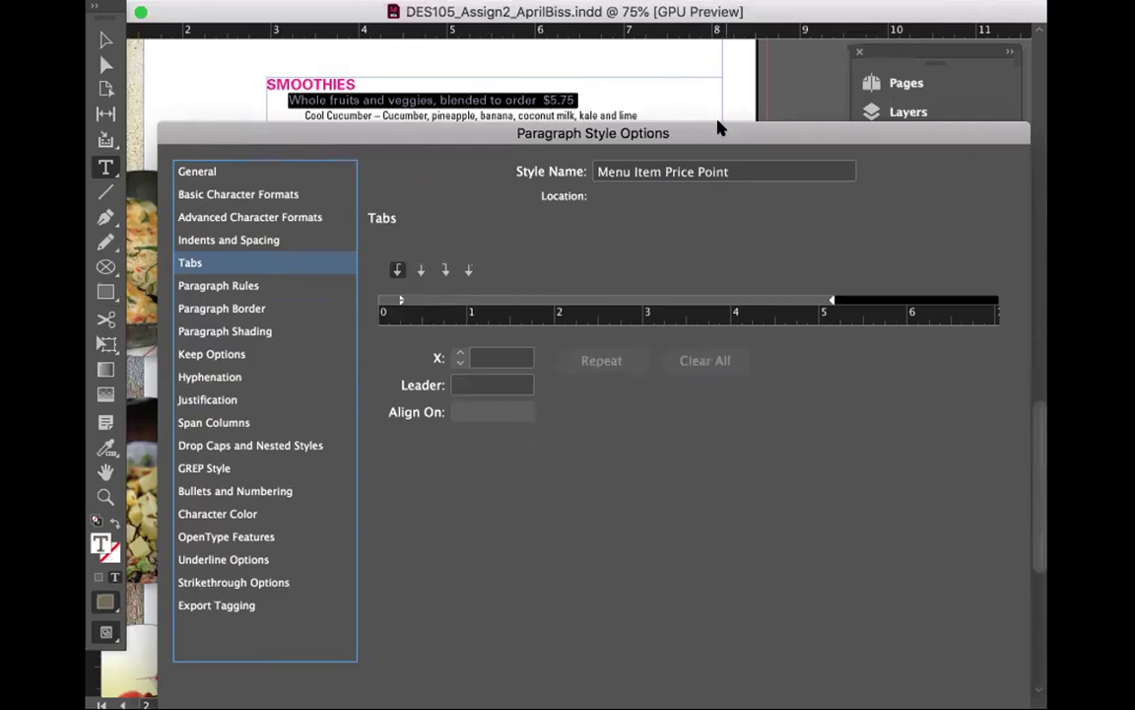
left_click(443, 272)
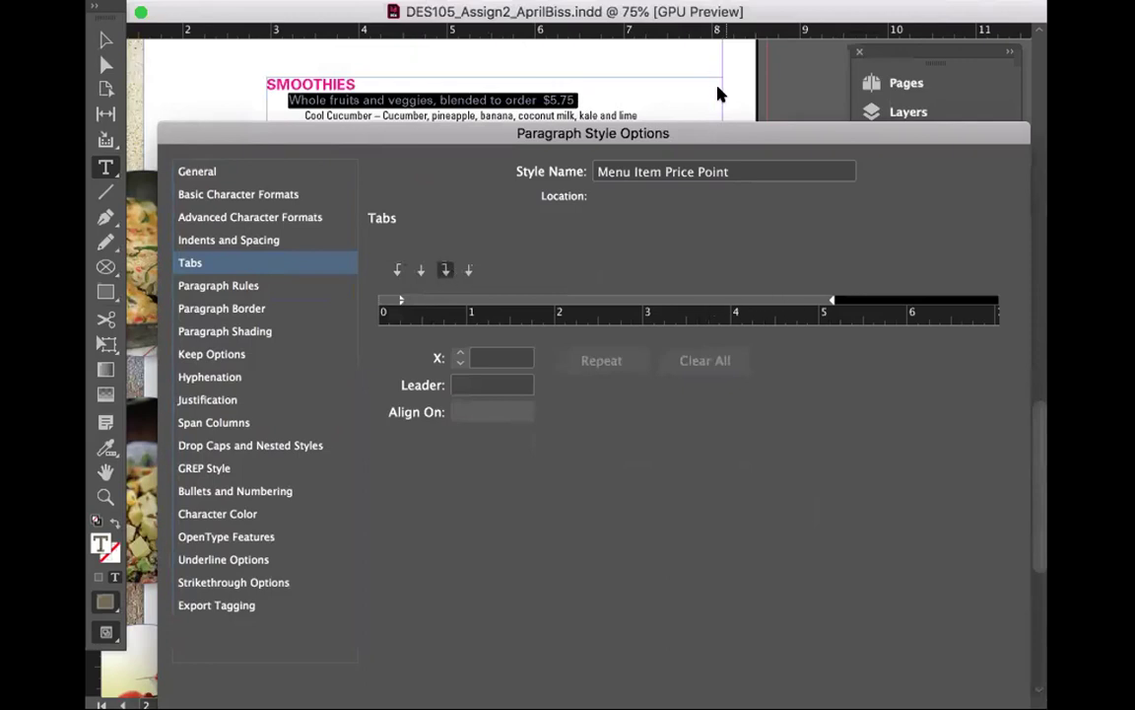
left_click_drag(815, 300, 832, 299)
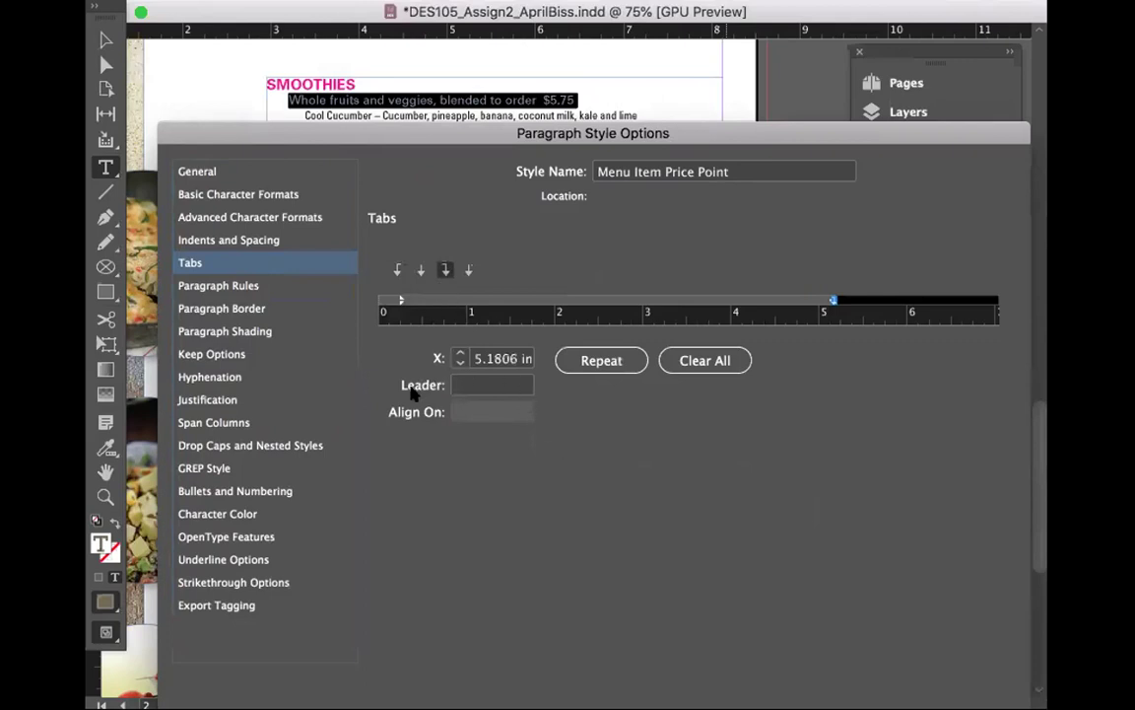
left_click(463, 386)
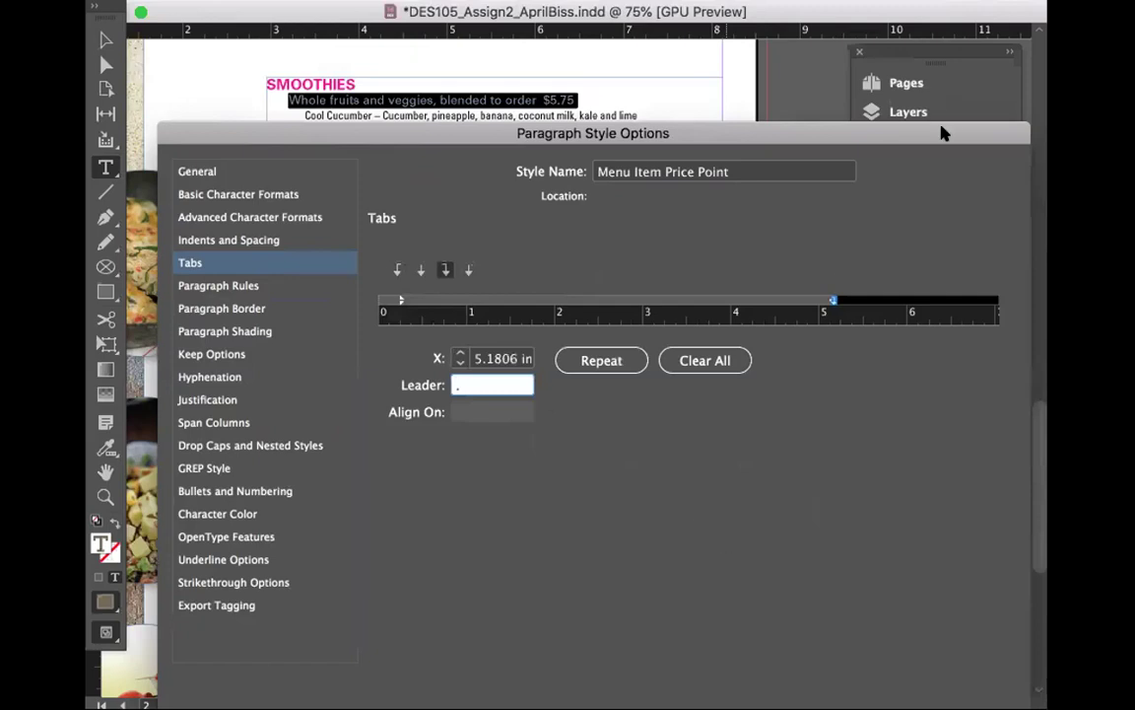
left_click_drag(943, 128, 946, 21)
left_click(937, 690)
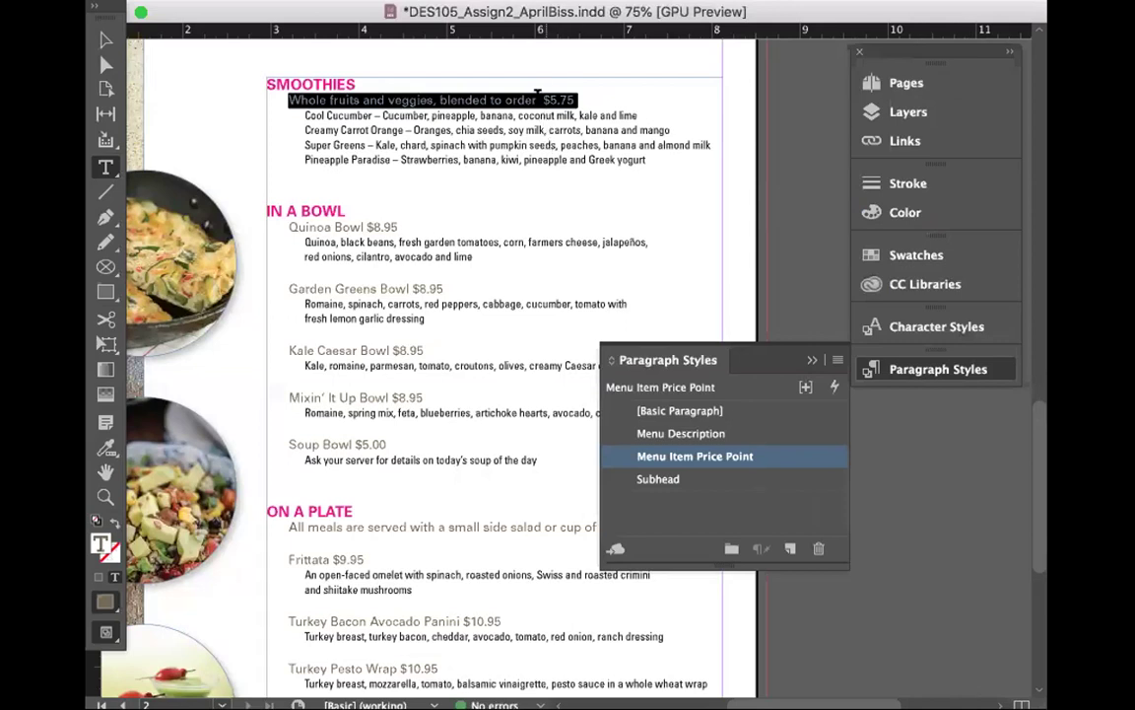
Step: Replace the space before $5.75 in the "Whole fruits and veggies, blended to order" line with a tab
left_click(542, 94)
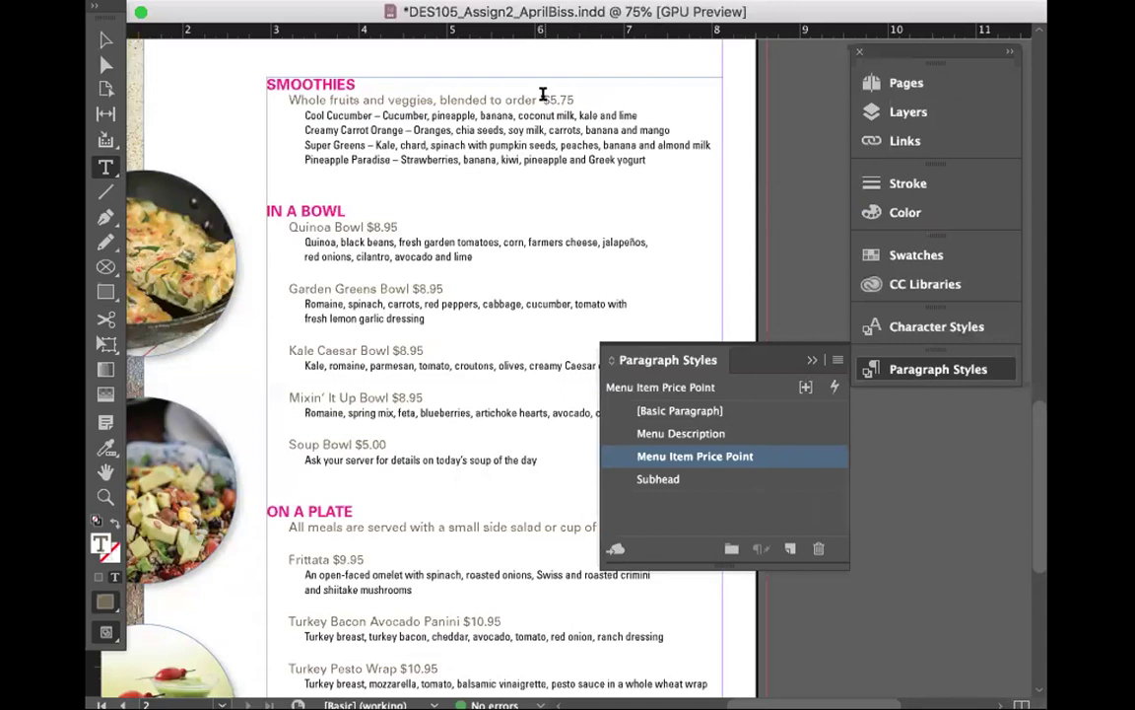
key("BackSpace")
key("Tab")
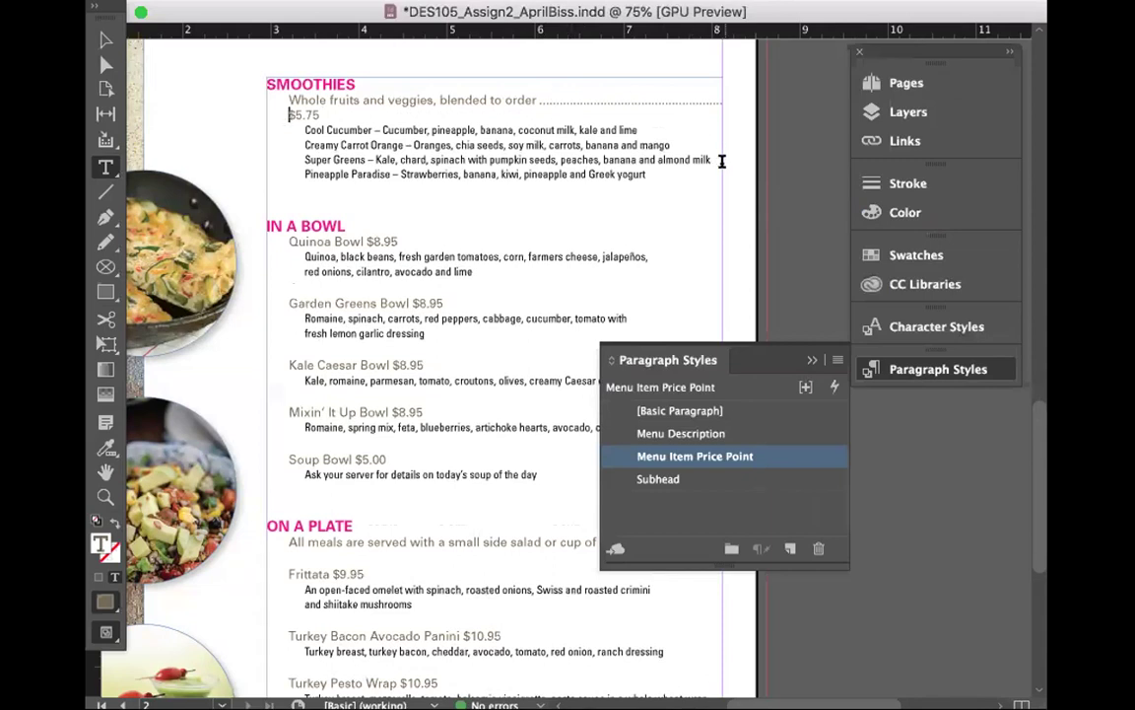
Step: Move the Menu Item Price Point style's right-aligned dot-leader tab stop to 5.1528 in and apply the change
double_click(747, 461)
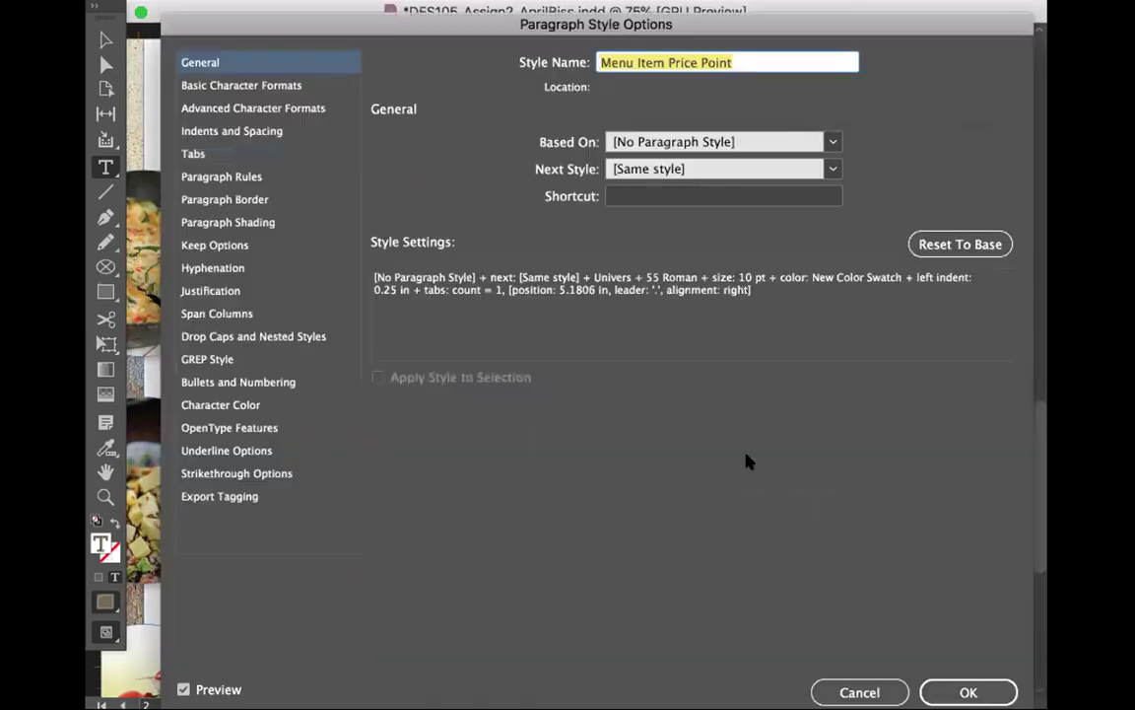
left_click(214, 148)
left_click_drag(374, 24, 374, 173)
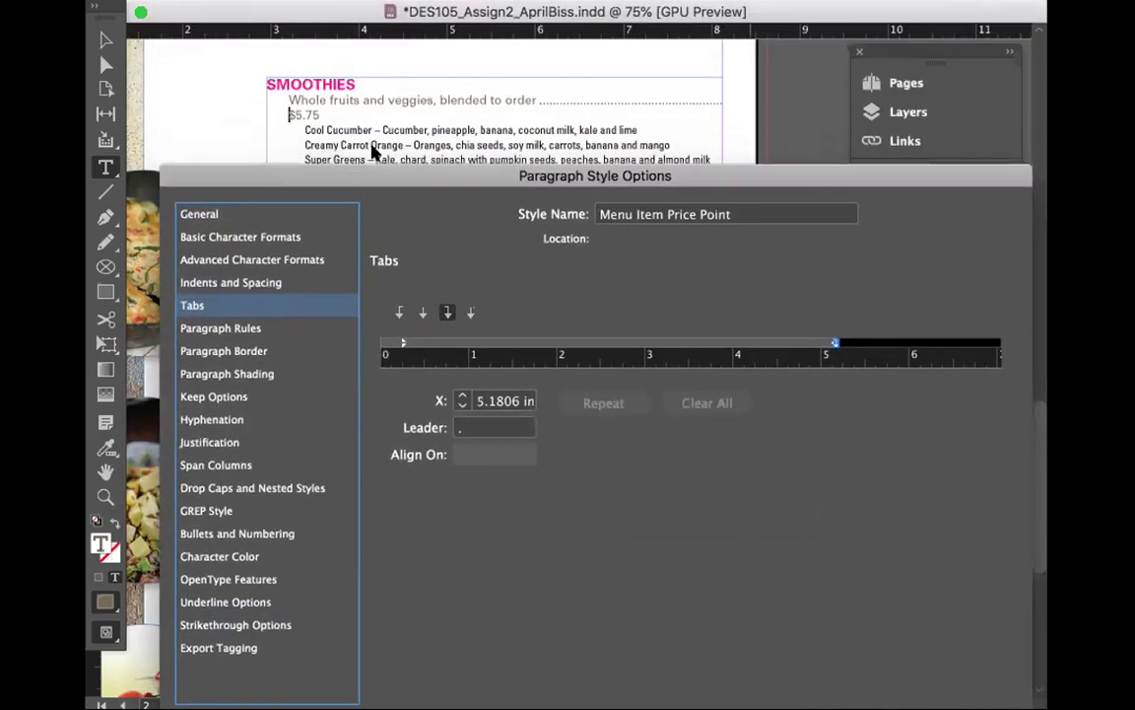
left_click(832, 344)
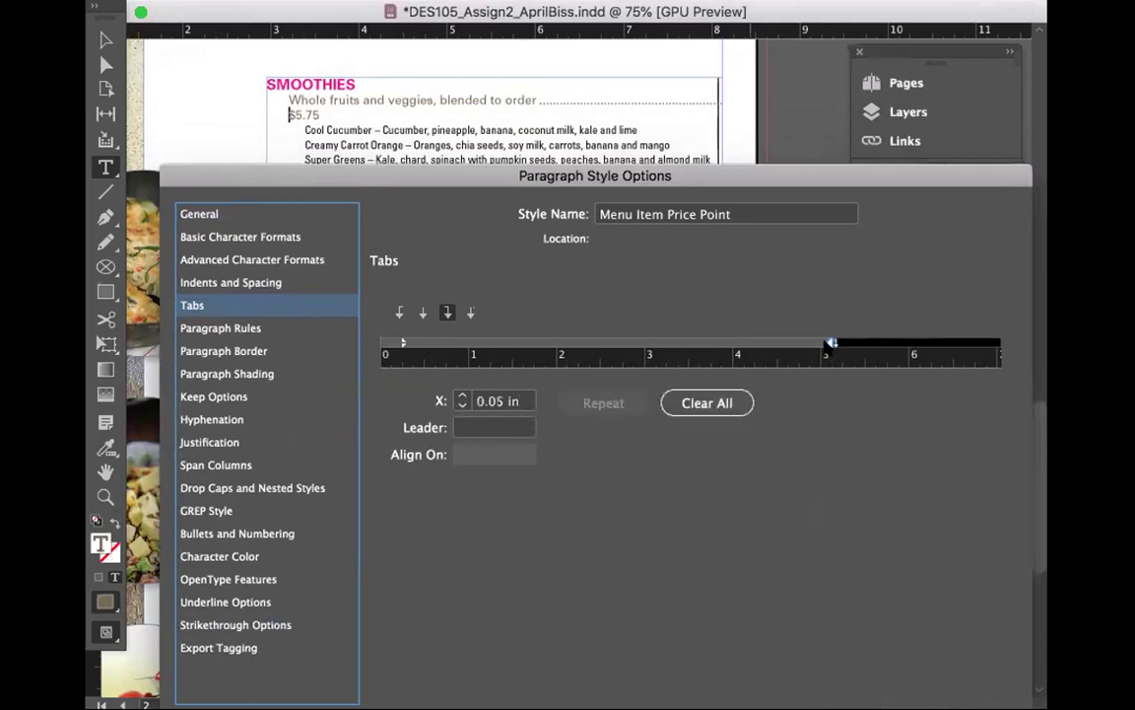
mouse_move(832, 344)
left_mouse_down()
mouse_move(808, 345)
mouse_move(834, 347)
left_mouse_up()
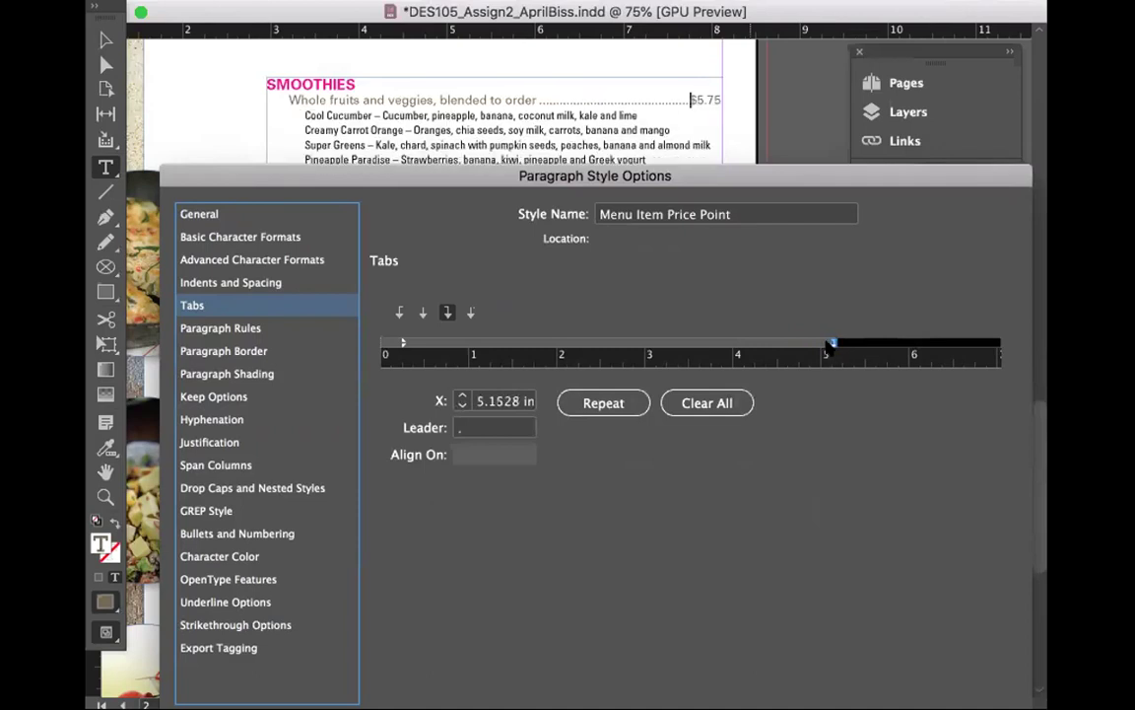
left_click_drag(853, 183, 860, 16)
left_click(961, 685)
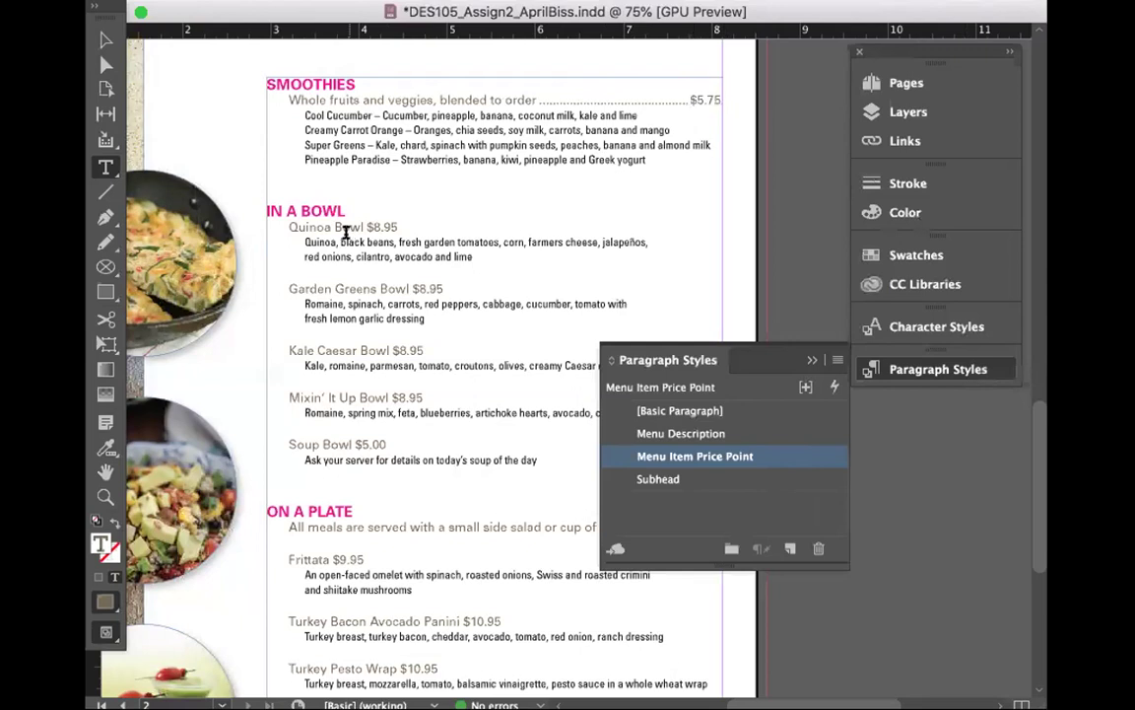
Step: Replace the space before the price in the Quinoa Bowl line with a tab
left_click_drag(397, 227, 286, 227)
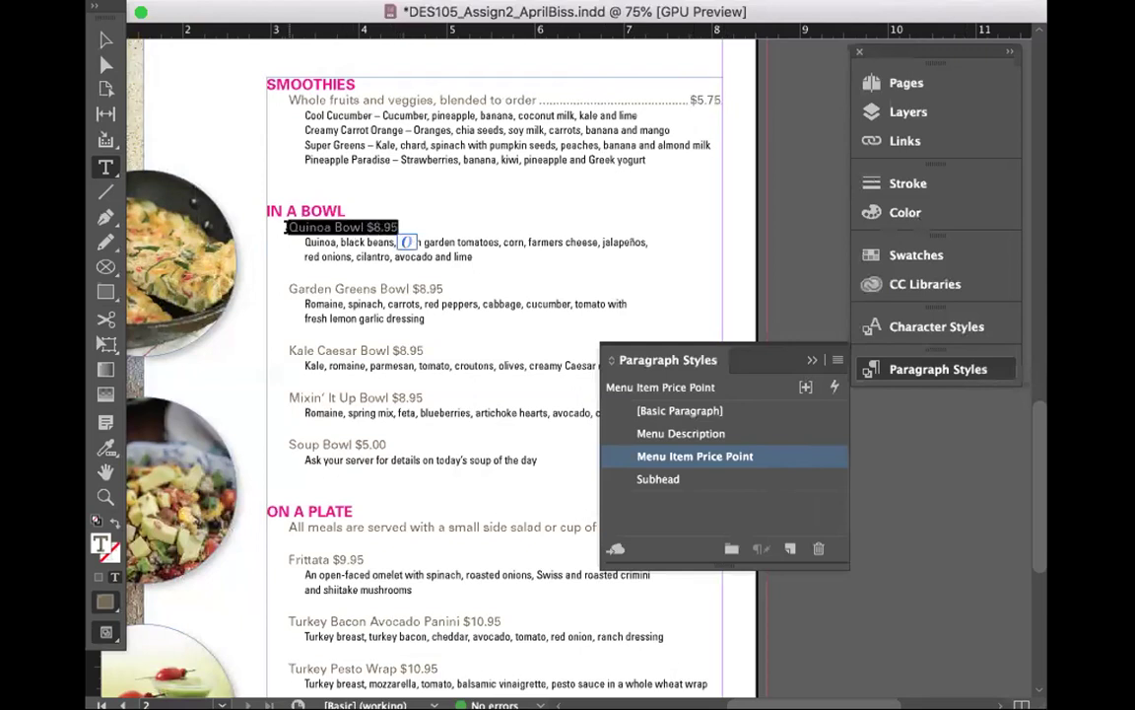
left_click(365, 226)
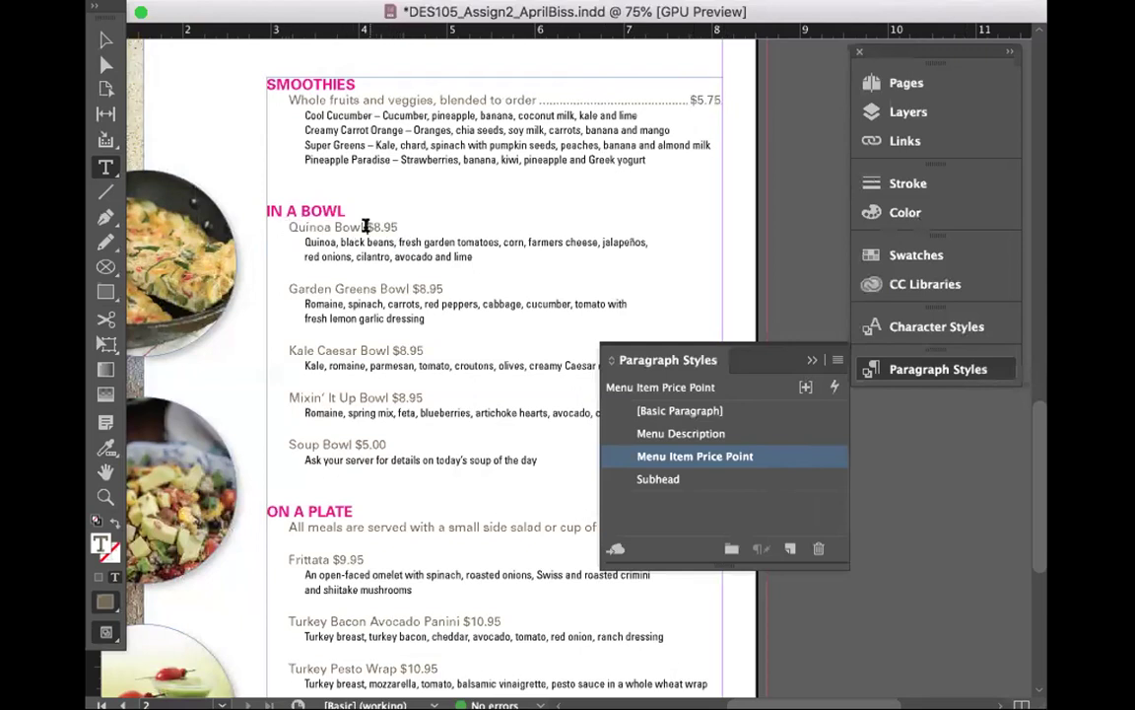
key("BackSpace")
key("Tab")
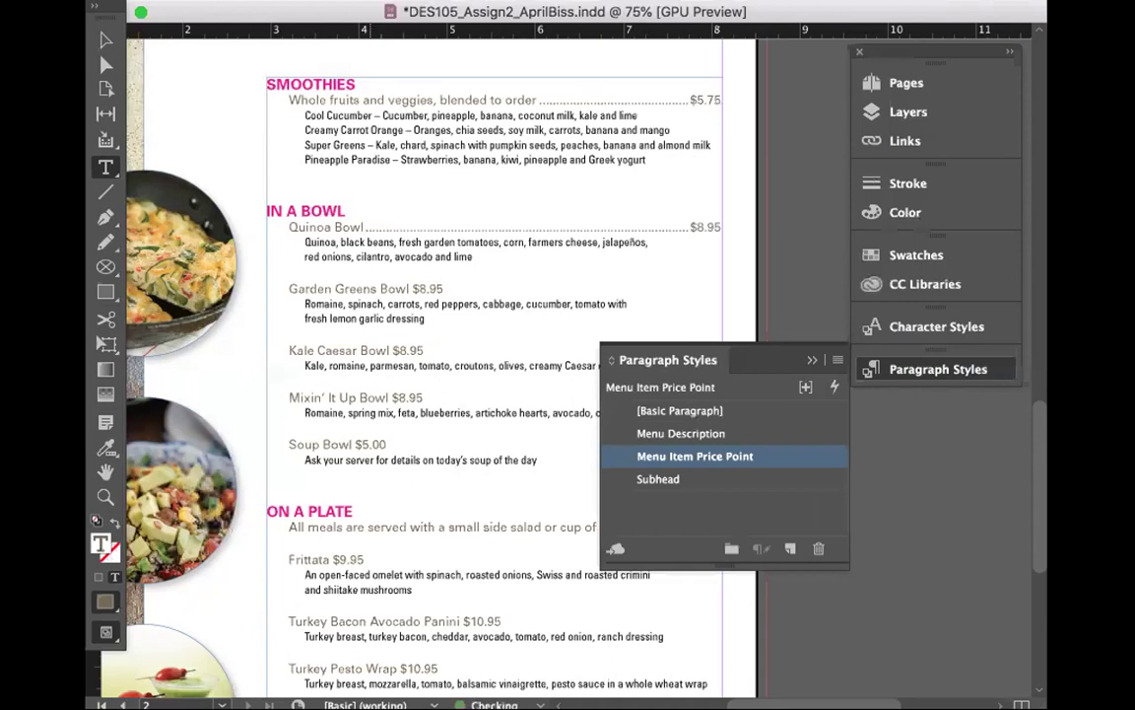
Step: Insert a tab before the price in the Garden Greens, Kale Caesar, Mixin' It Up and Soup Bowl lines
left_click_drag(810, 349, 997, 404)
left_click(414, 288)
key("Tab")
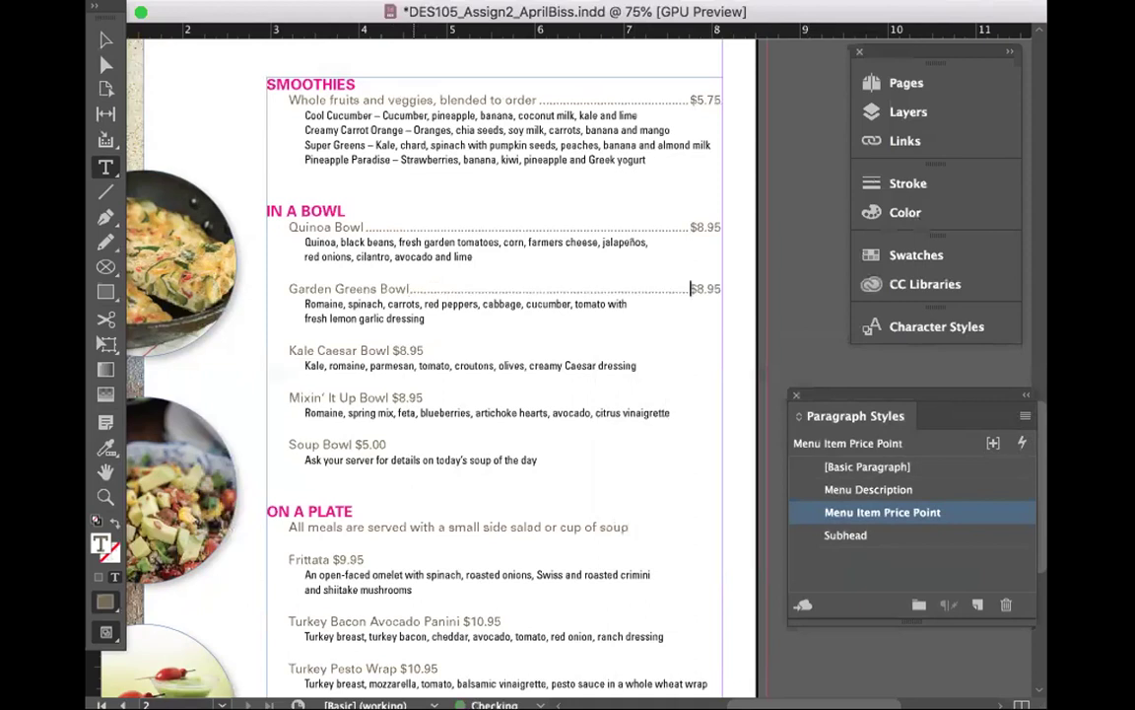
left_click(390, 350)
key("Tab")
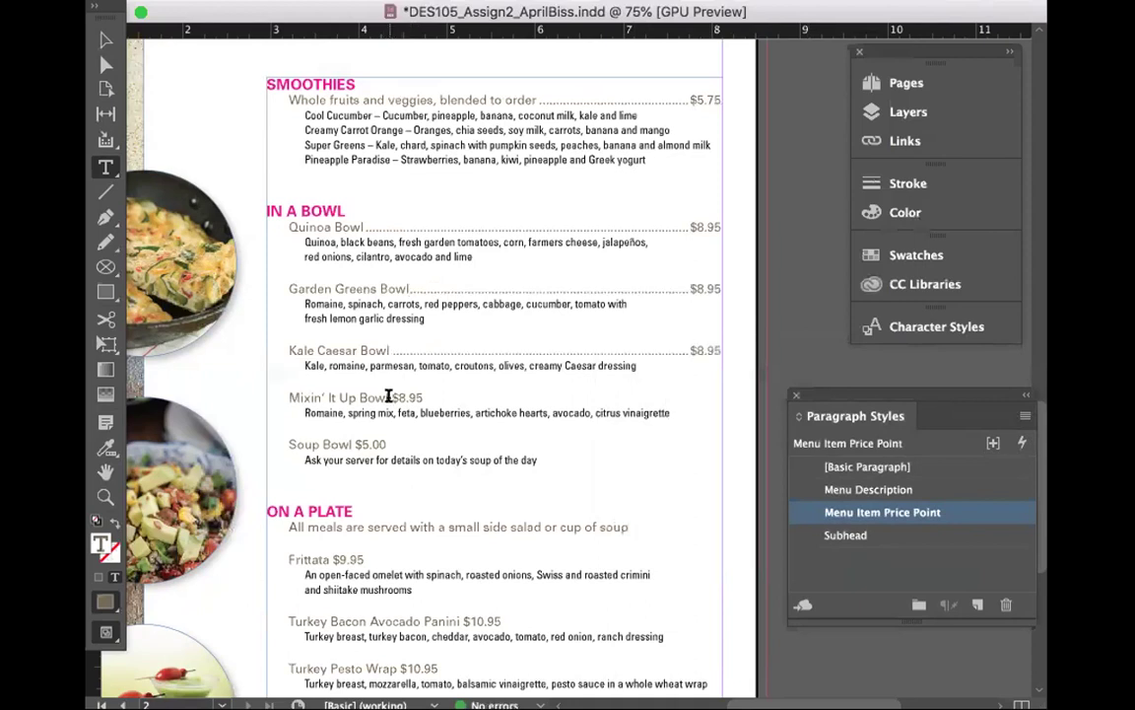
left_click(391, 397)
key("Tab")
left_click(353, 444)
key("Tab")
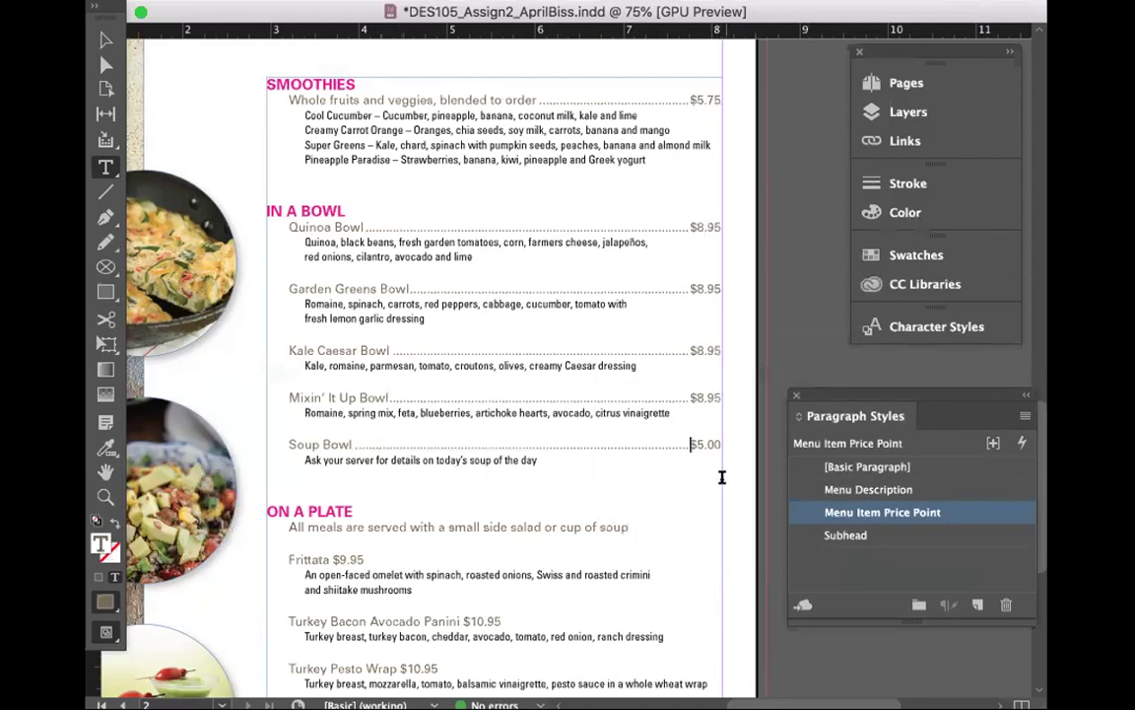
Step: Insert a tab before the price of every On a Plate item, from Frittata through California Wrap
scroll(721, 476, "down", 3)
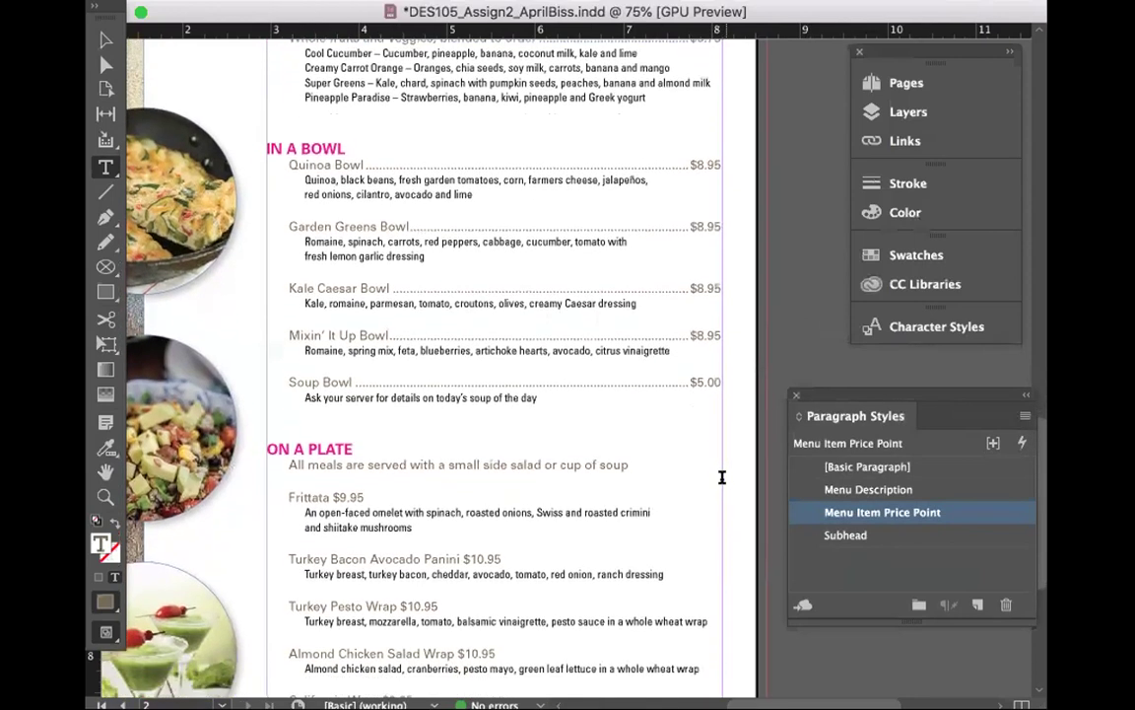
scroll(722, 477, "down", 8)
left_click(352, 313)
key("Tab")
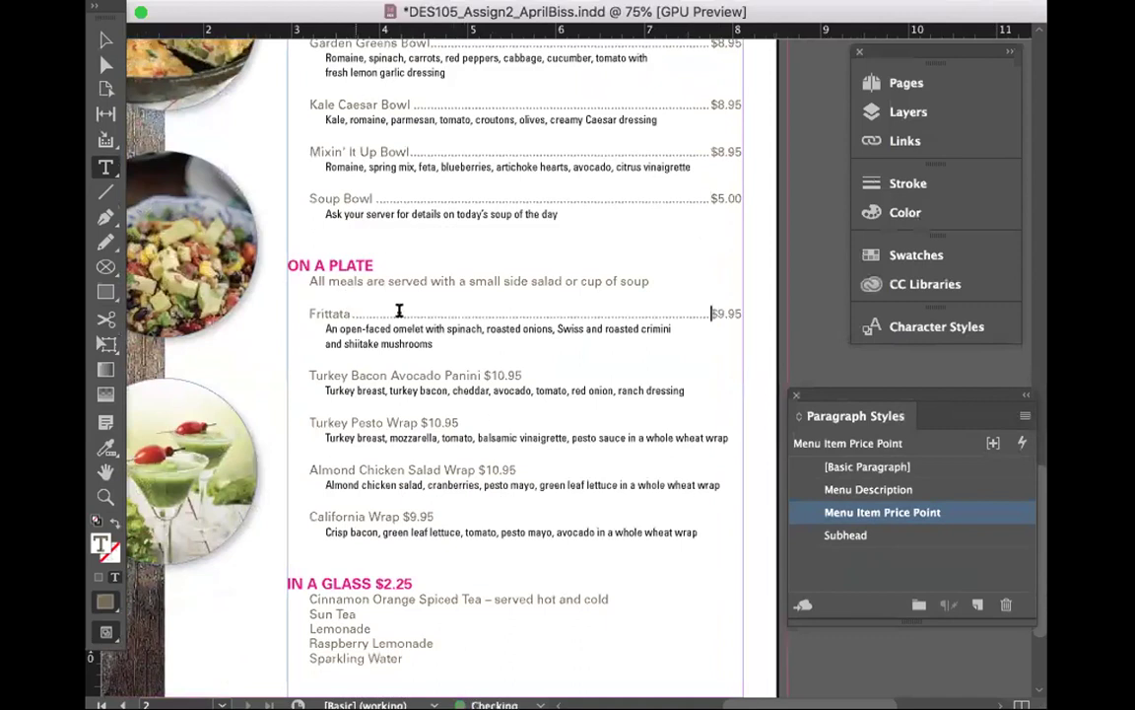
left_click(483, 375)
key("Tab")
left_click(423, 422)
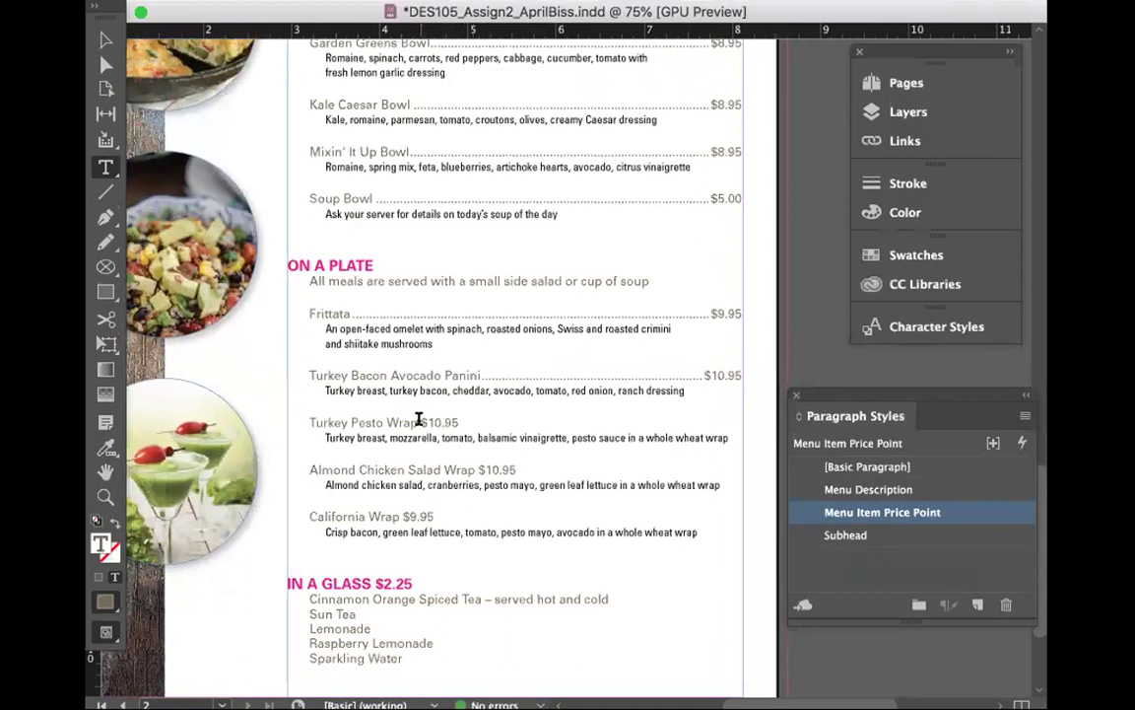
key("Tab")
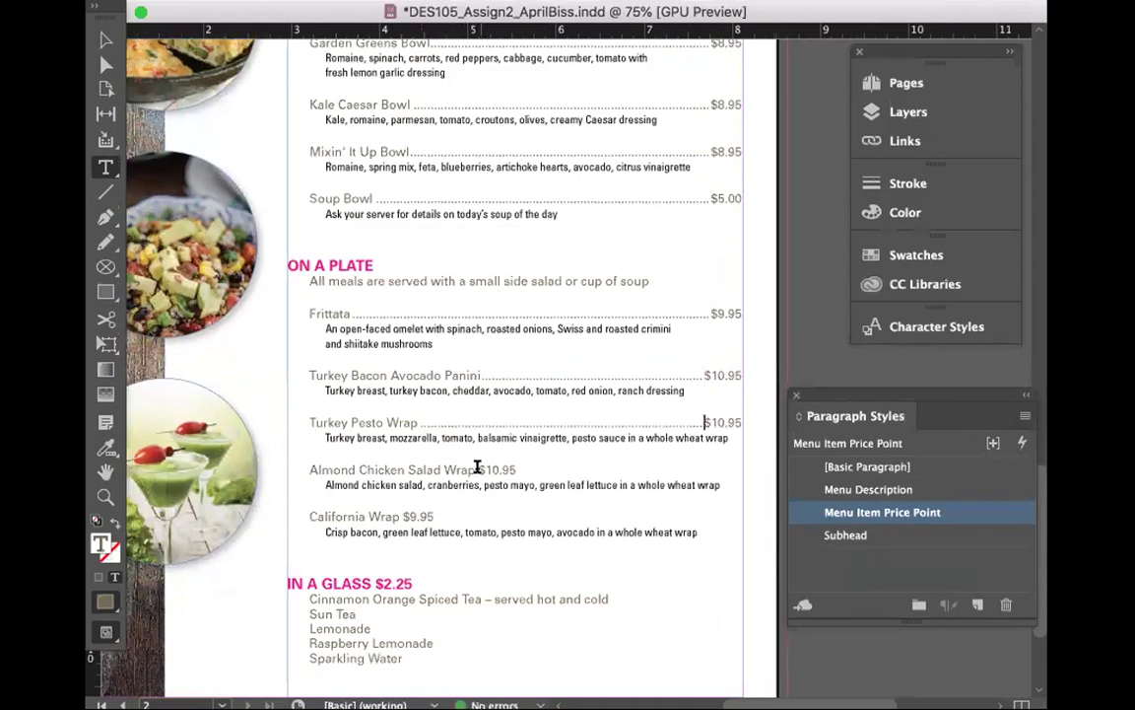
left_click(477, 469)
key("Tab")
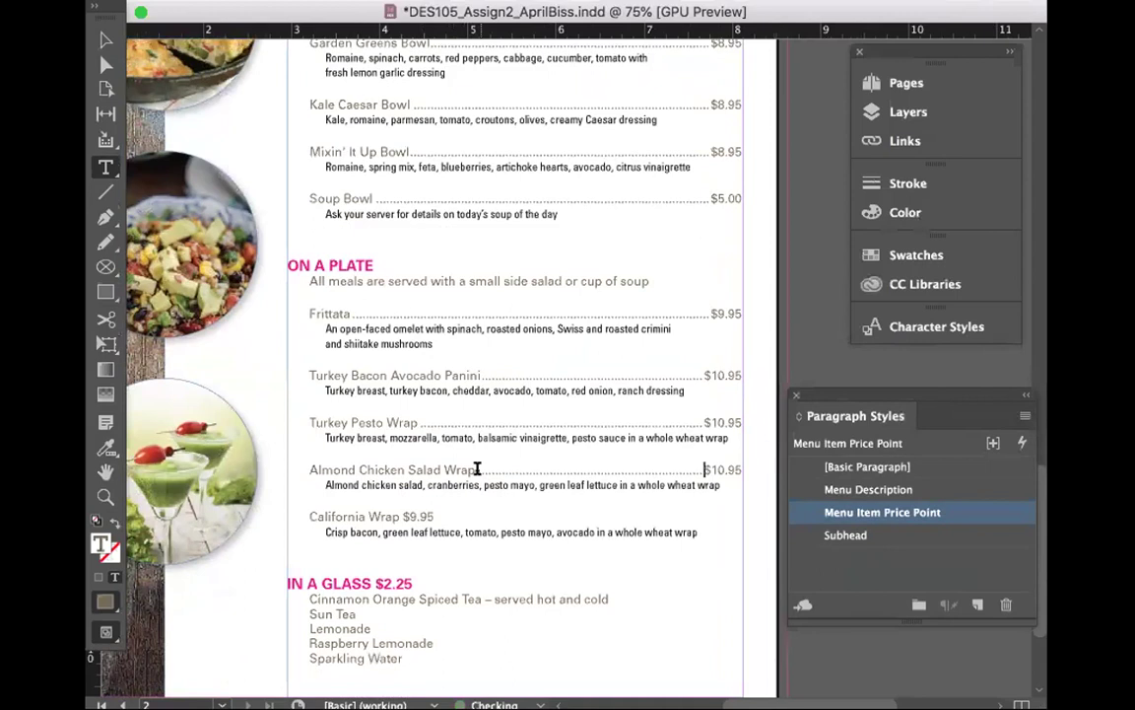
left_click(400, 515)
key("Tab")
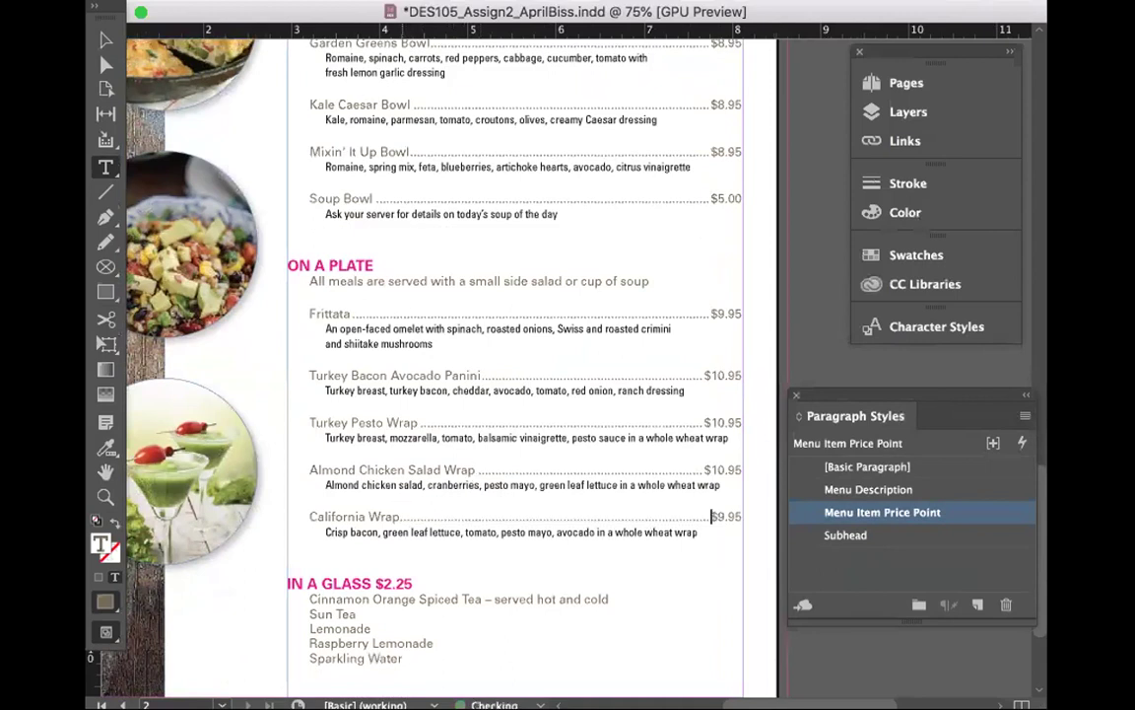
Step: Review the aligned prices across the menu, save the document and deselect the menu text frame
scroll(504, 233, "up", 5)
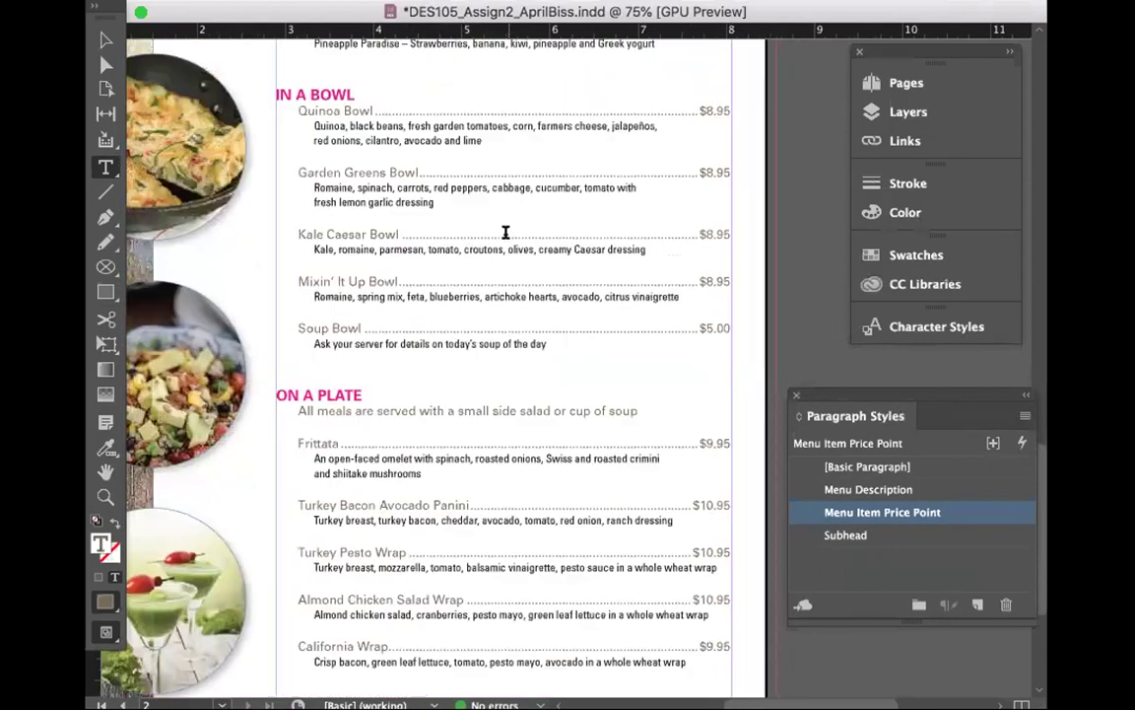
scroll(505, 232, "down", 5)
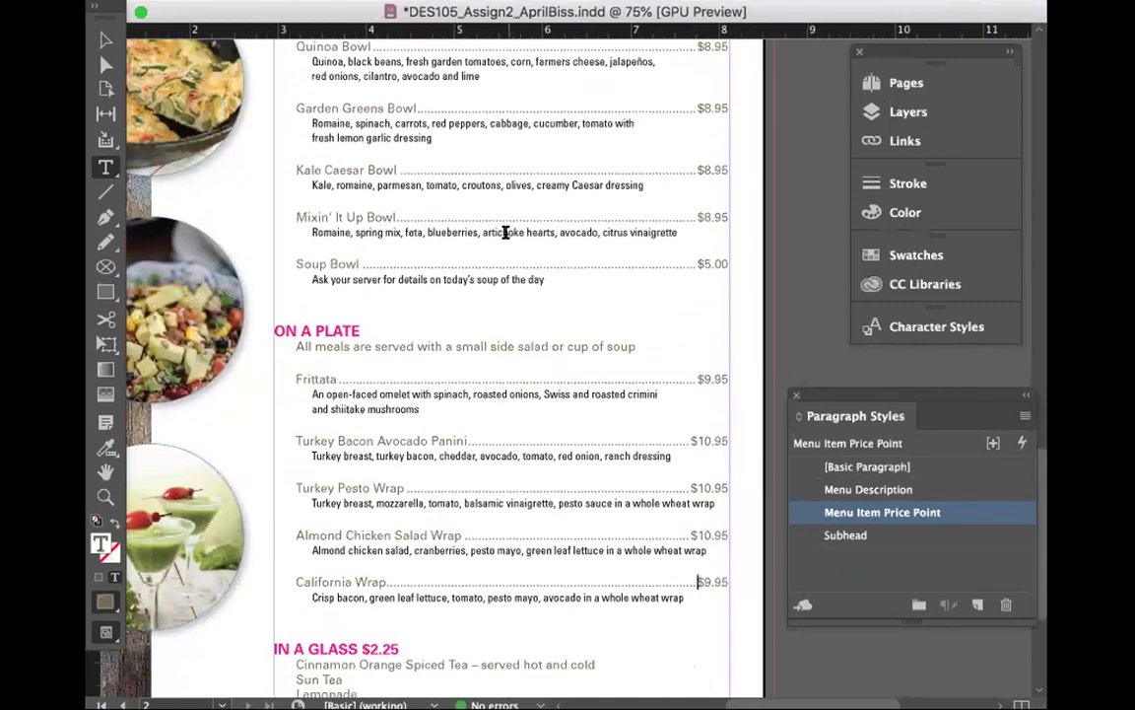
scroll(504, 232, "down", 3)
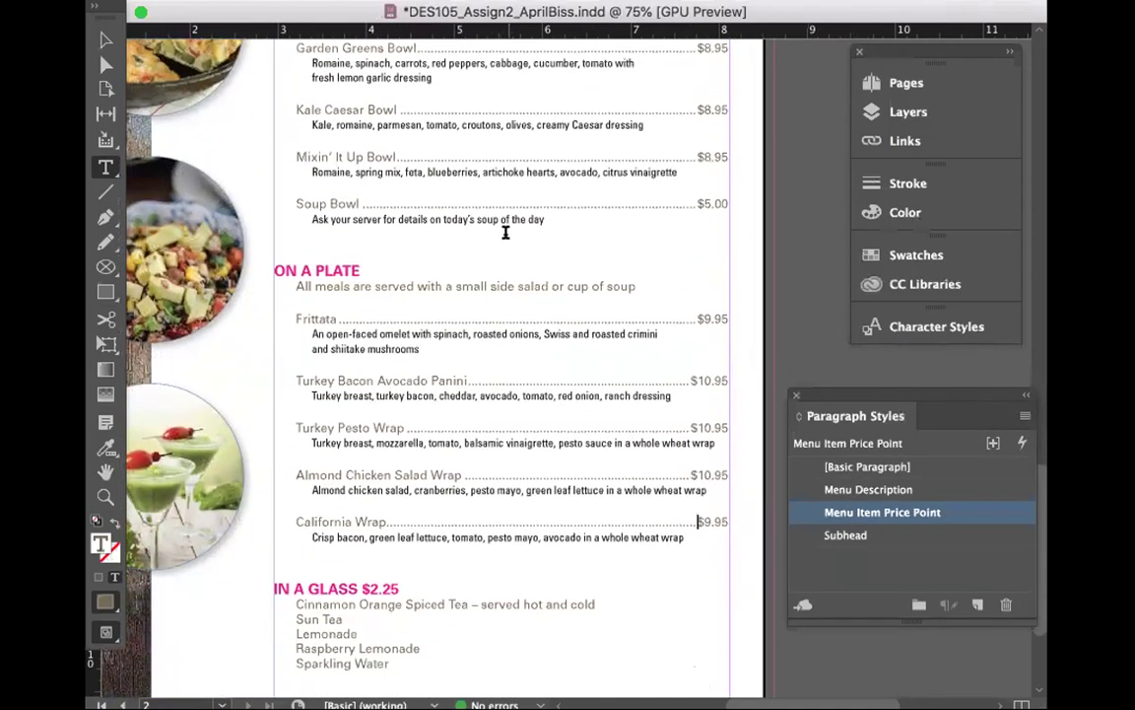
scroll(504, 233, "down", 1)
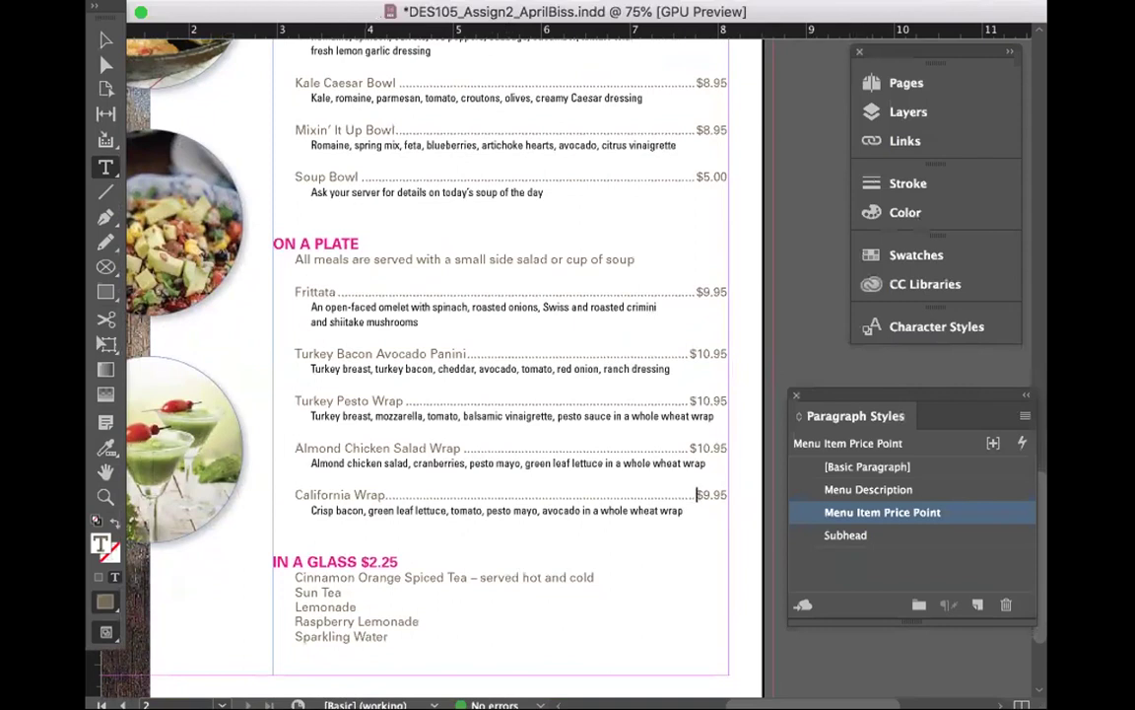
left_click(102, 37)
key("super+s")
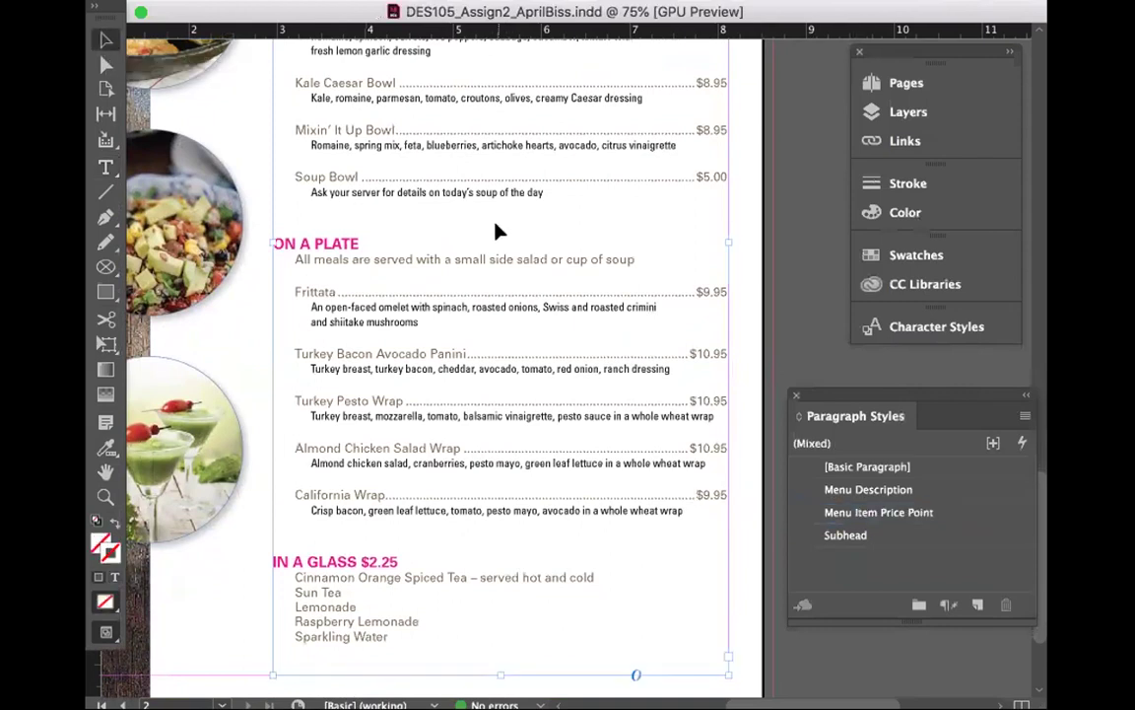
key("super+minus")
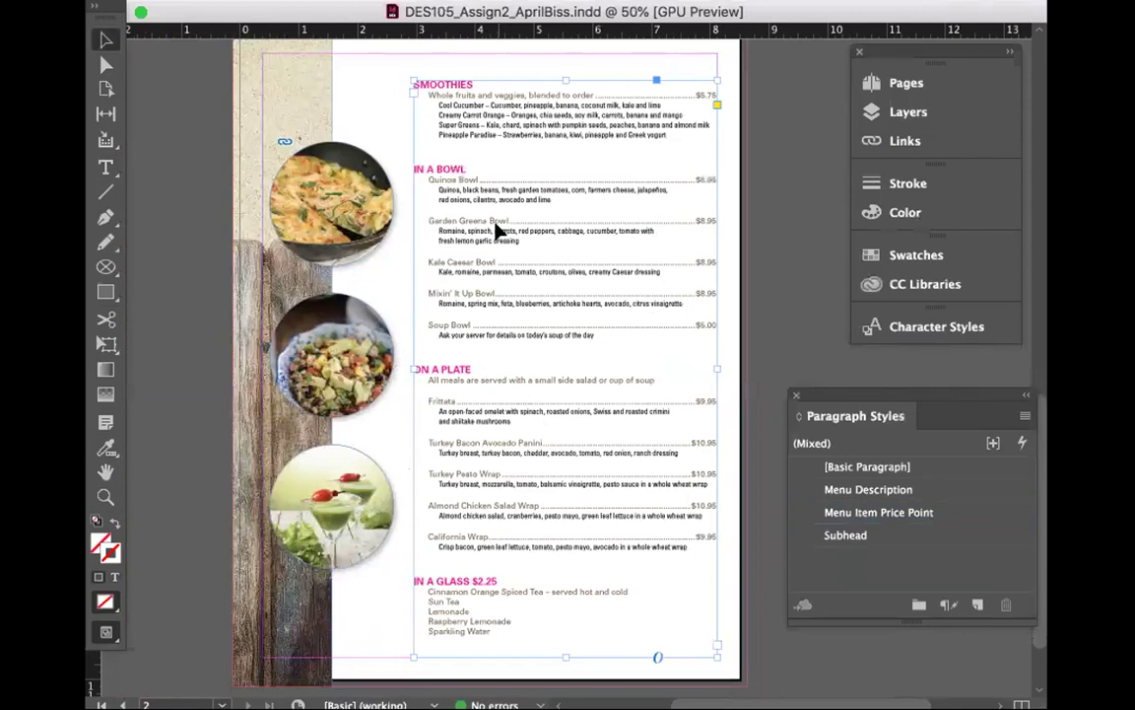
left_click(784, 355)
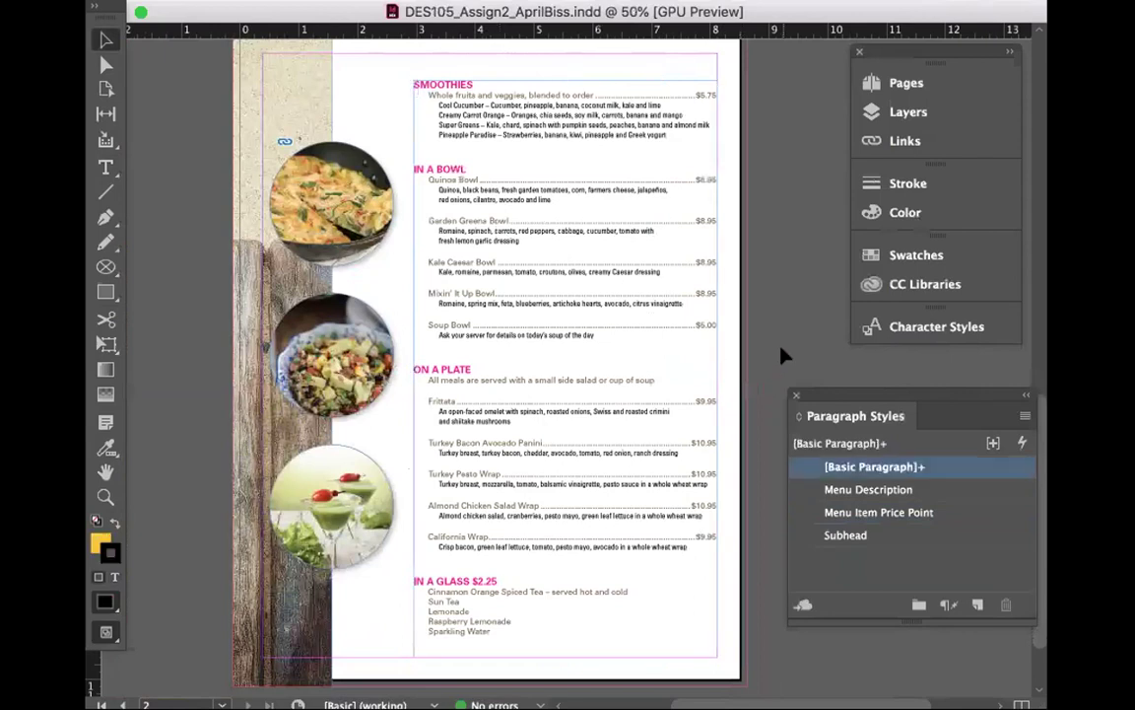
Step: Switch the screen mode to Preview and view the menu page with the panels temporarily hidden
scroll(126, 618, "down", 2)
left_click_drag(106, 633, 186, 542)
scroll(757, 391, "up", 2)
scroll(757, 391, "up", 1)
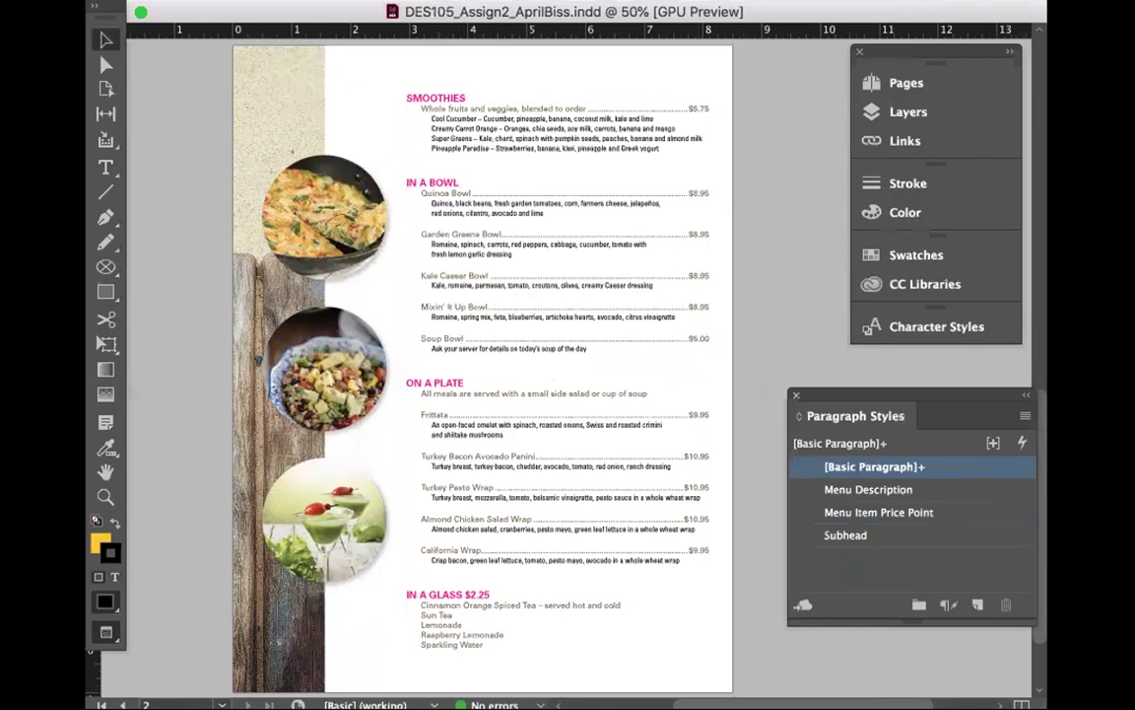
key("Tab")
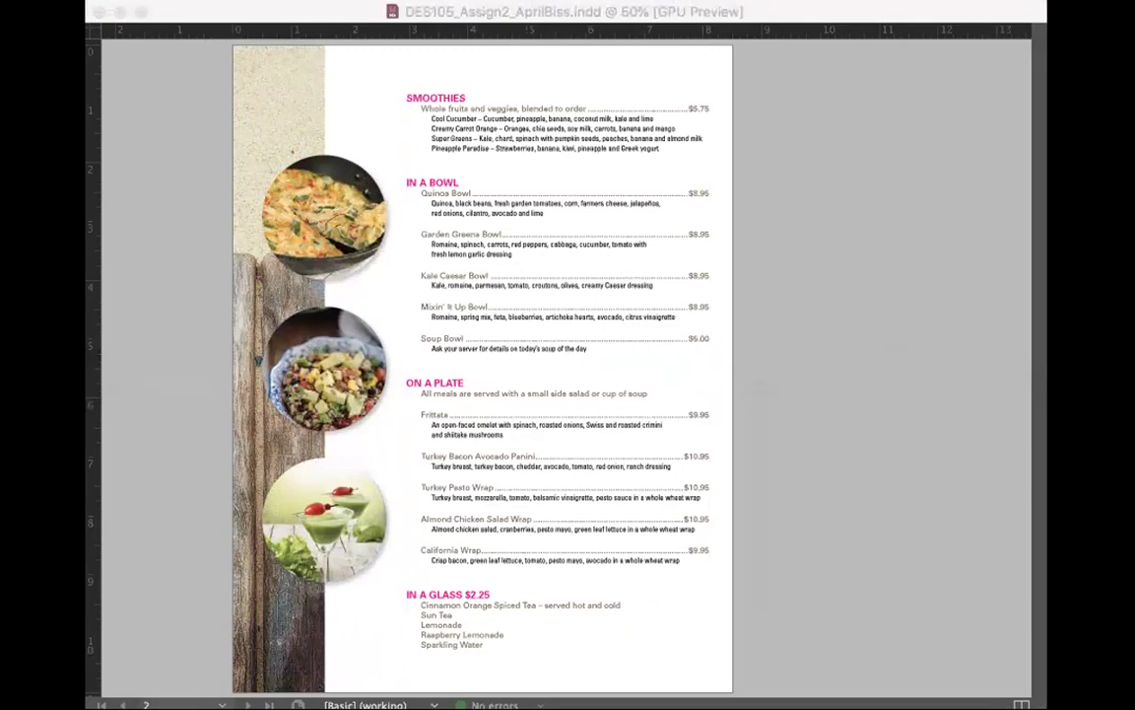
key("Tab")
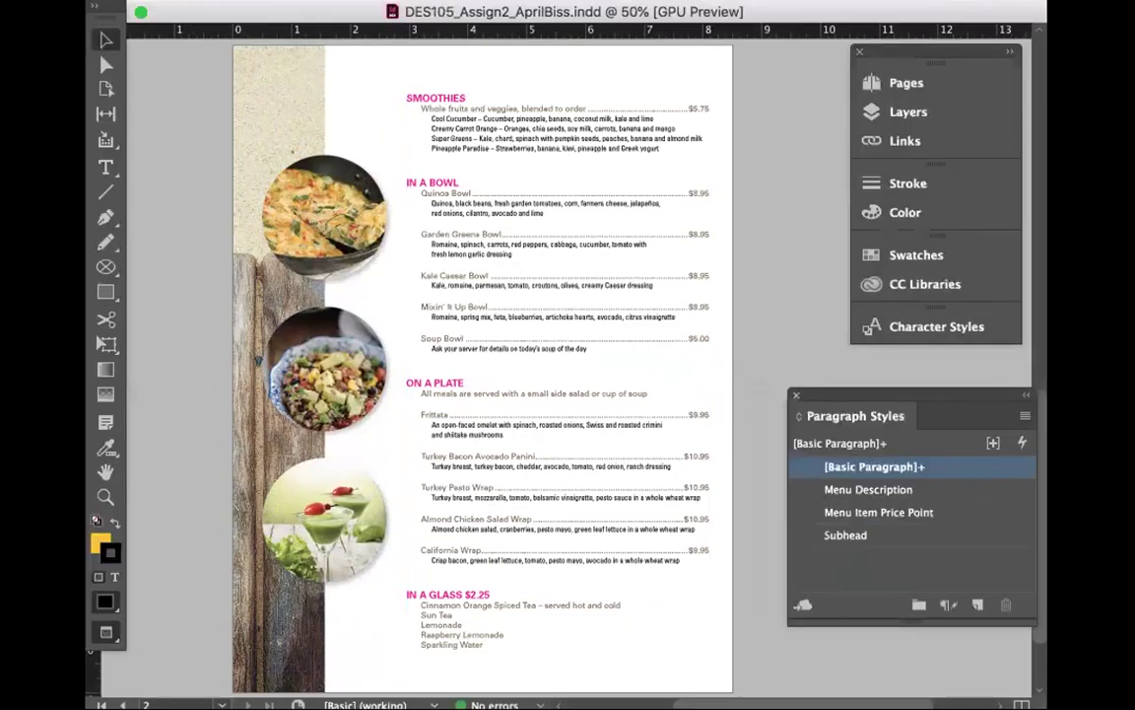
Step: Package the document into the Images folder with fonts, linked graphics, an IDML file and a [Smallest File Size] PDF, accepting the current color settings
left_click(228, 0)
left_click(170, 76)
left_click(229, 0)
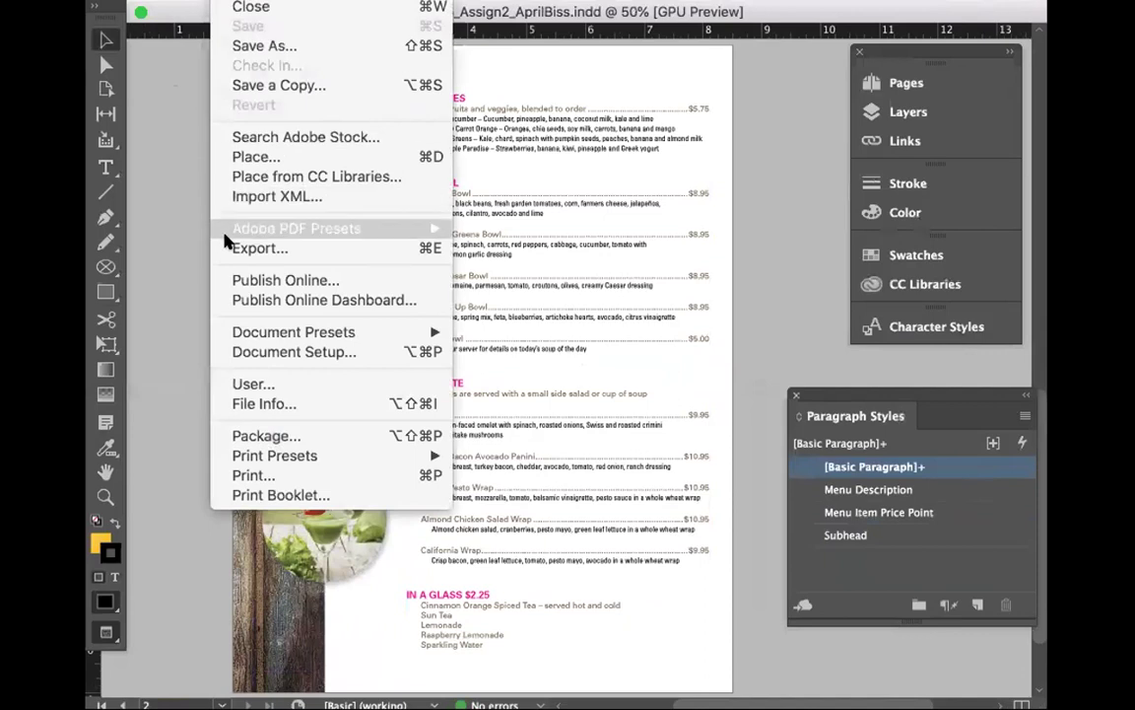
left_click(261, 435)
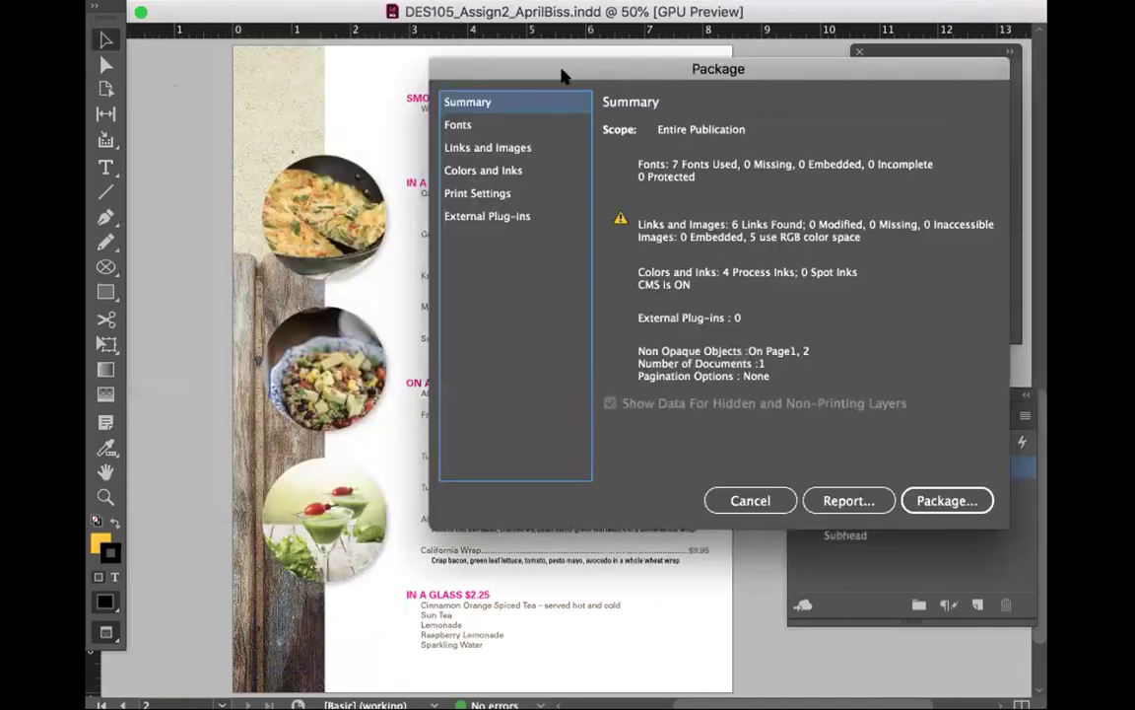
left_click_drag(564, 76, 342, 102)
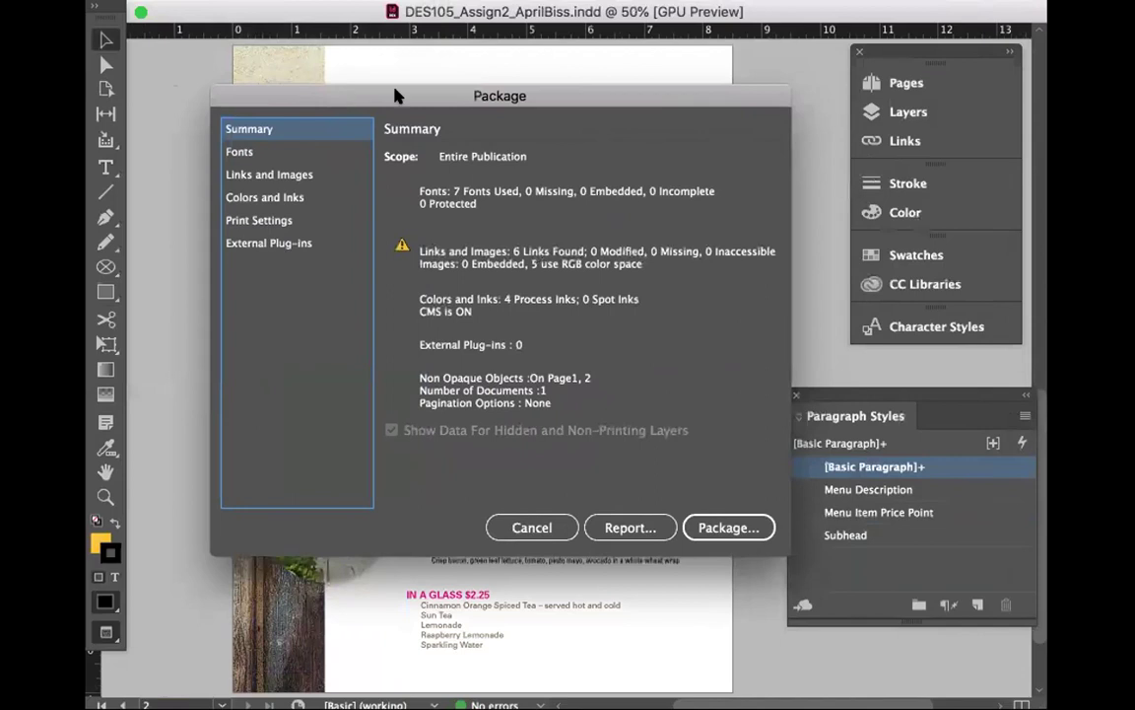
left_click(702, 525)
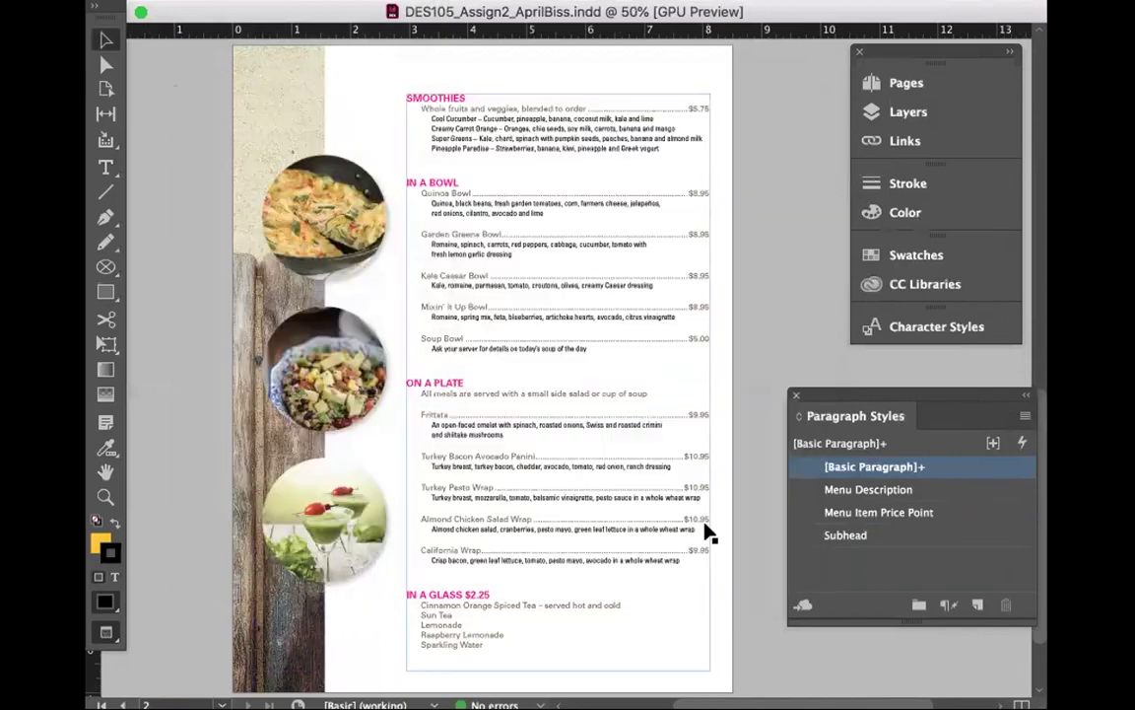
left_click(906, 142)
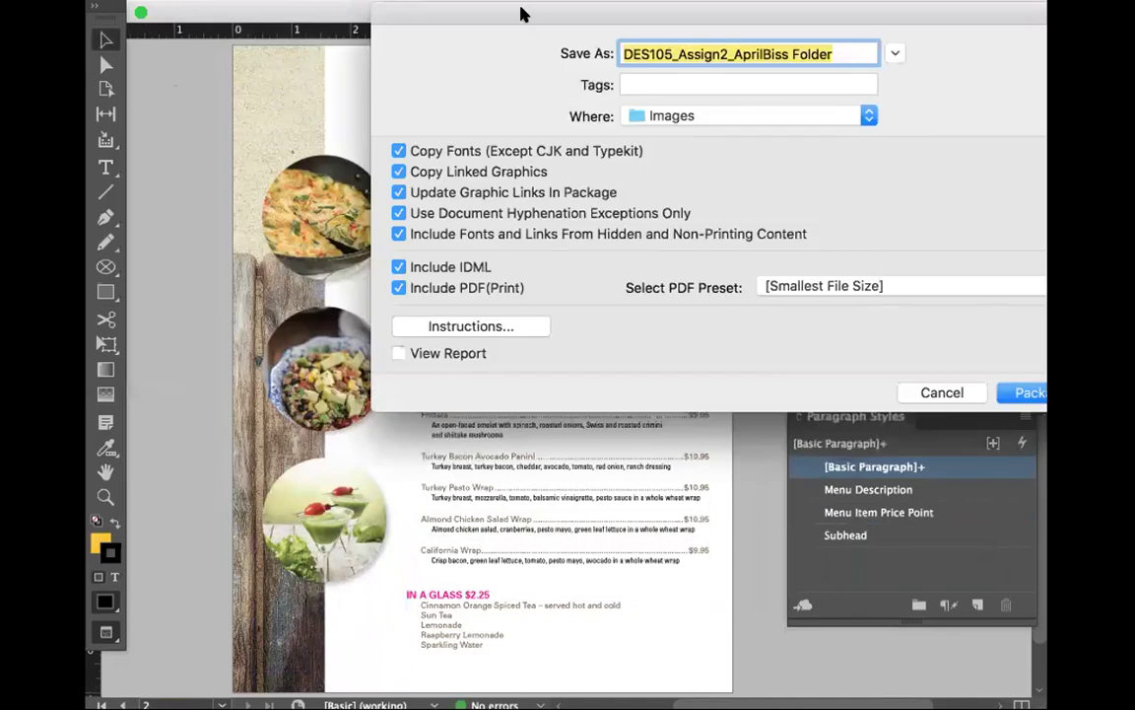
left_click_drag(522, 14, 352, 156)
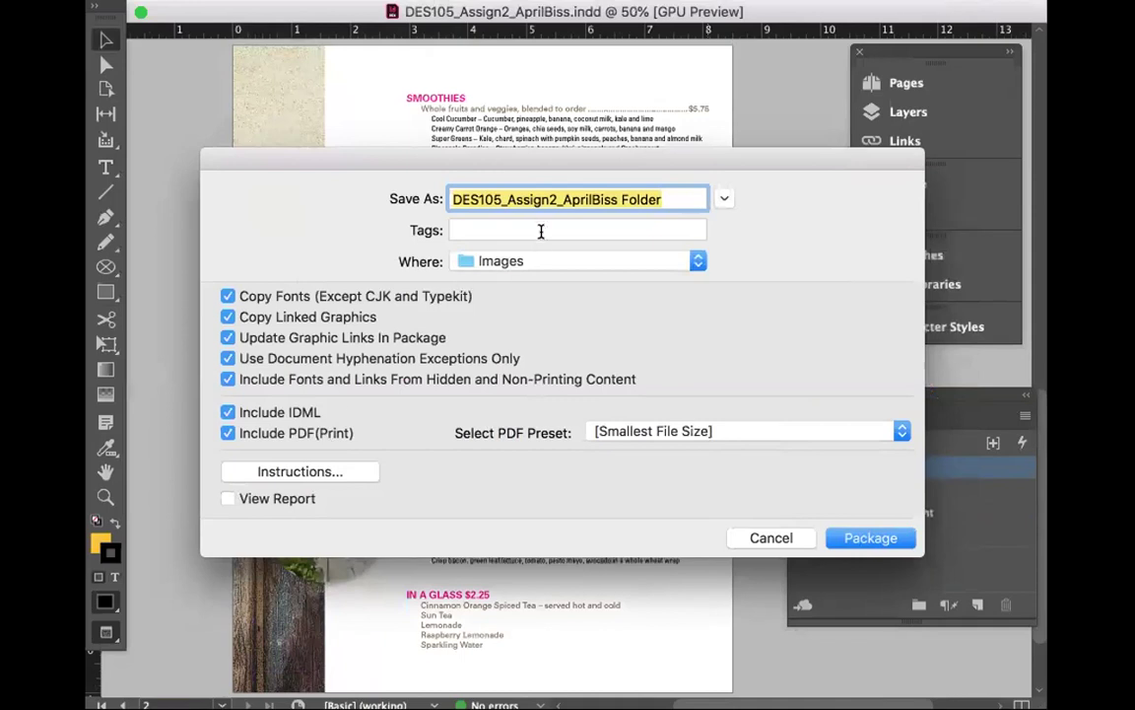
left_click(837, 537)
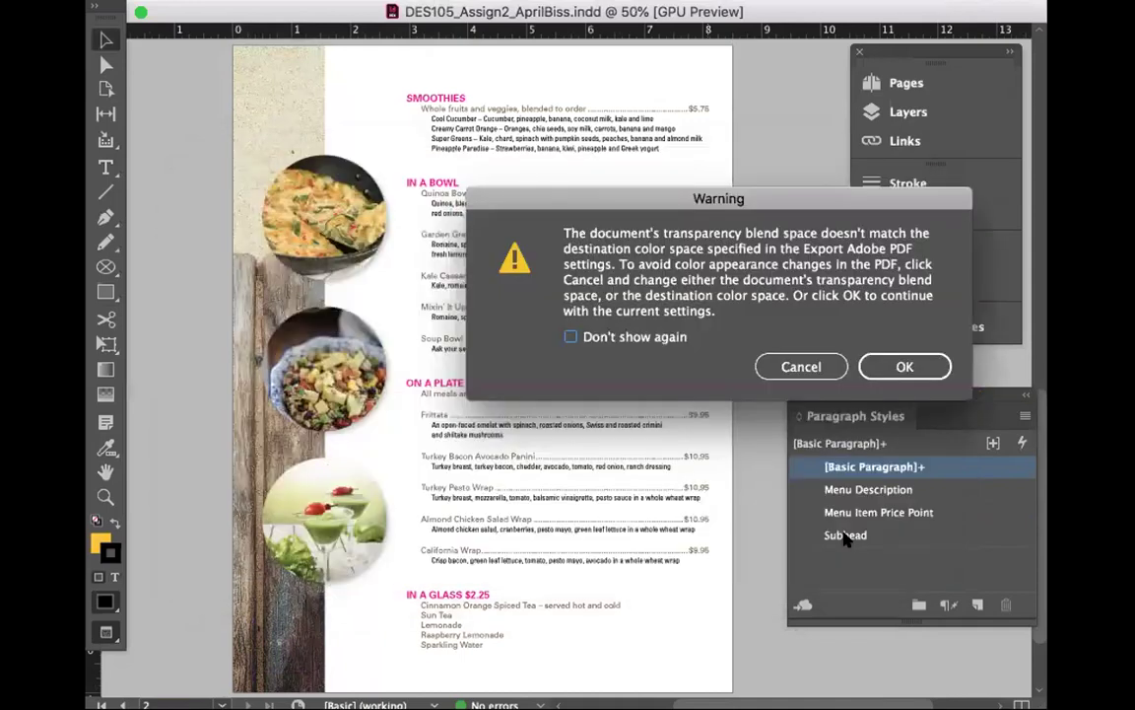
left_click(904, 370)
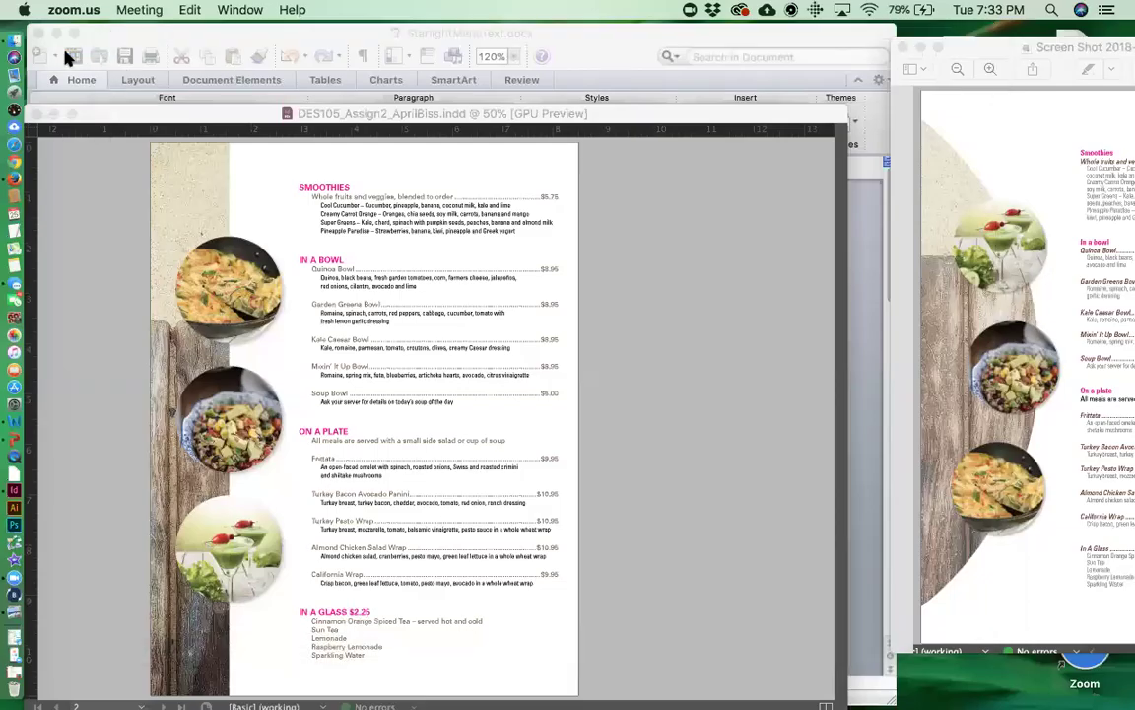
Step: Clear the desktop by minimizing or closing the open Word, InDesign, Preview, Finder and presentation windows
left_click(57, 34)
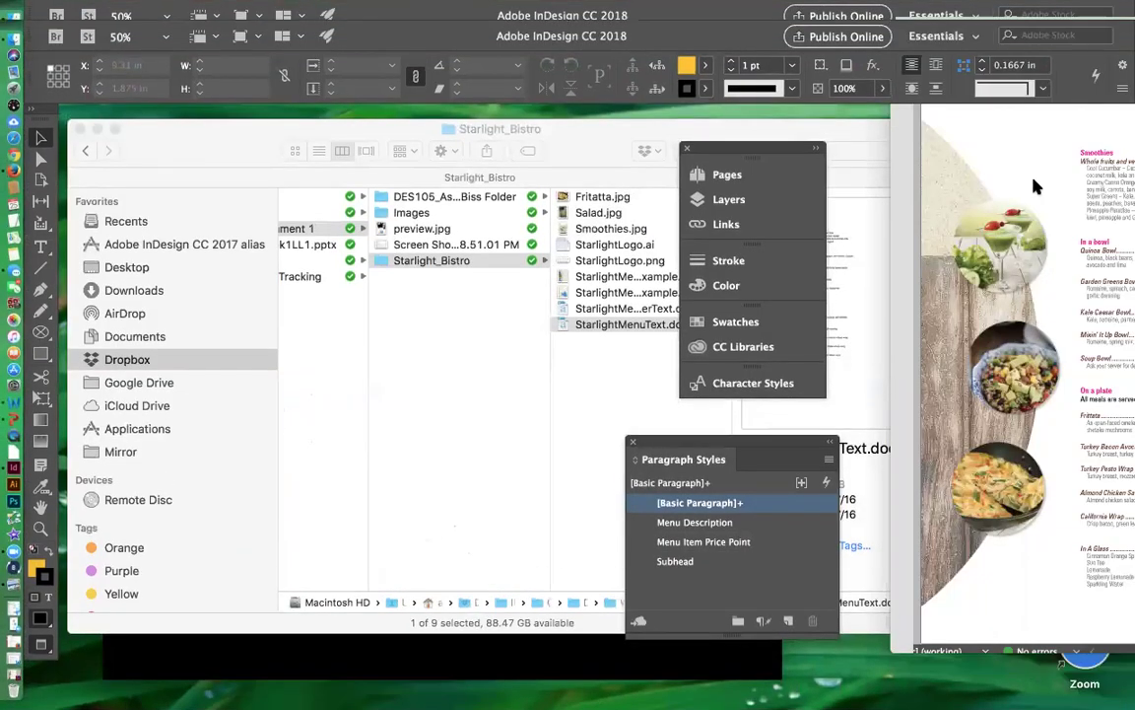
left_click(1025, 162)
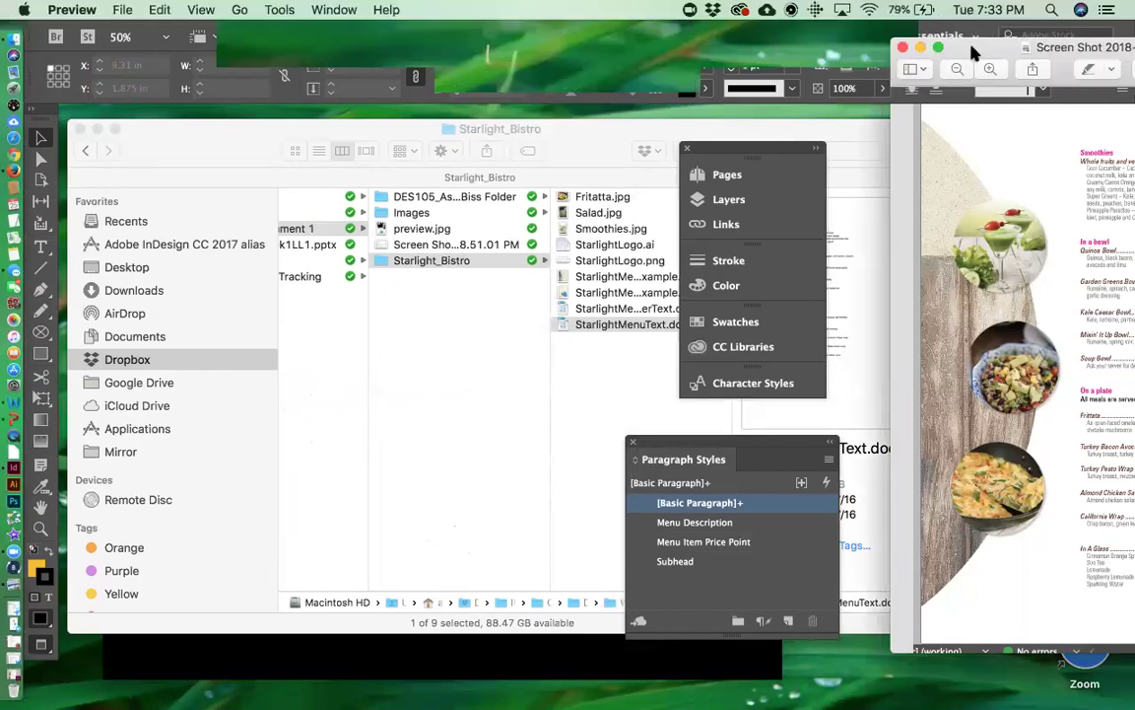
left_click_drag(971, 45, 1092, 227)
left_click(1051, 195)
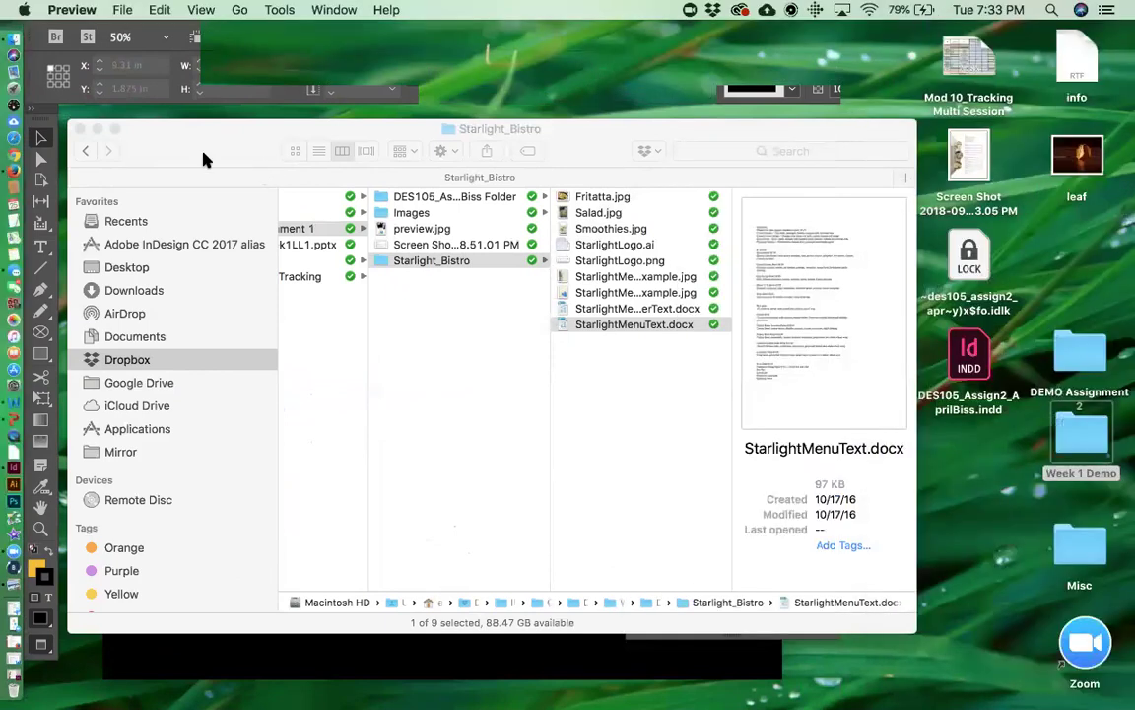
left_click(79, 129)
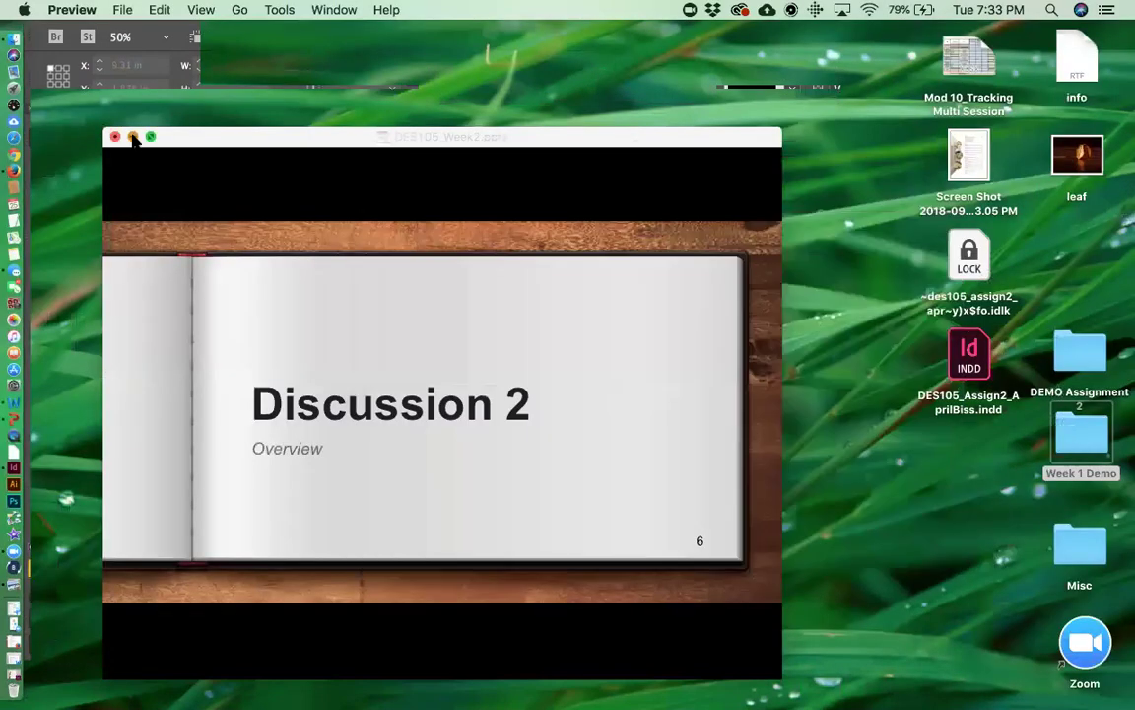
left_click(133, 137)
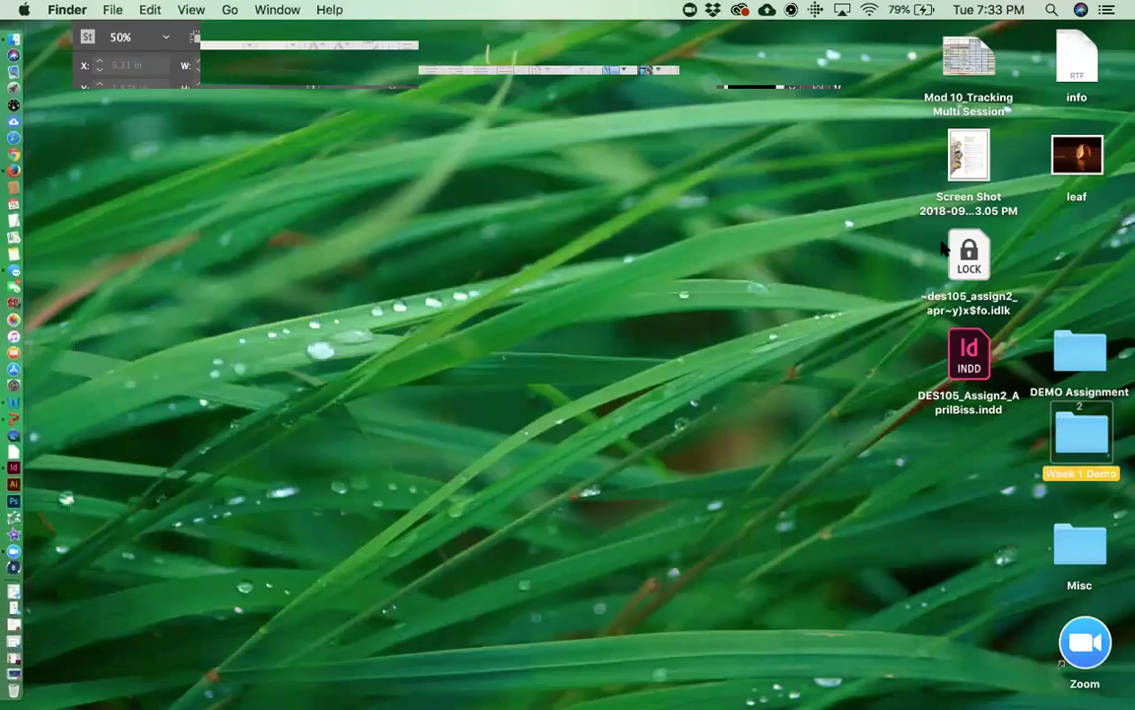
left_click(981, 537)
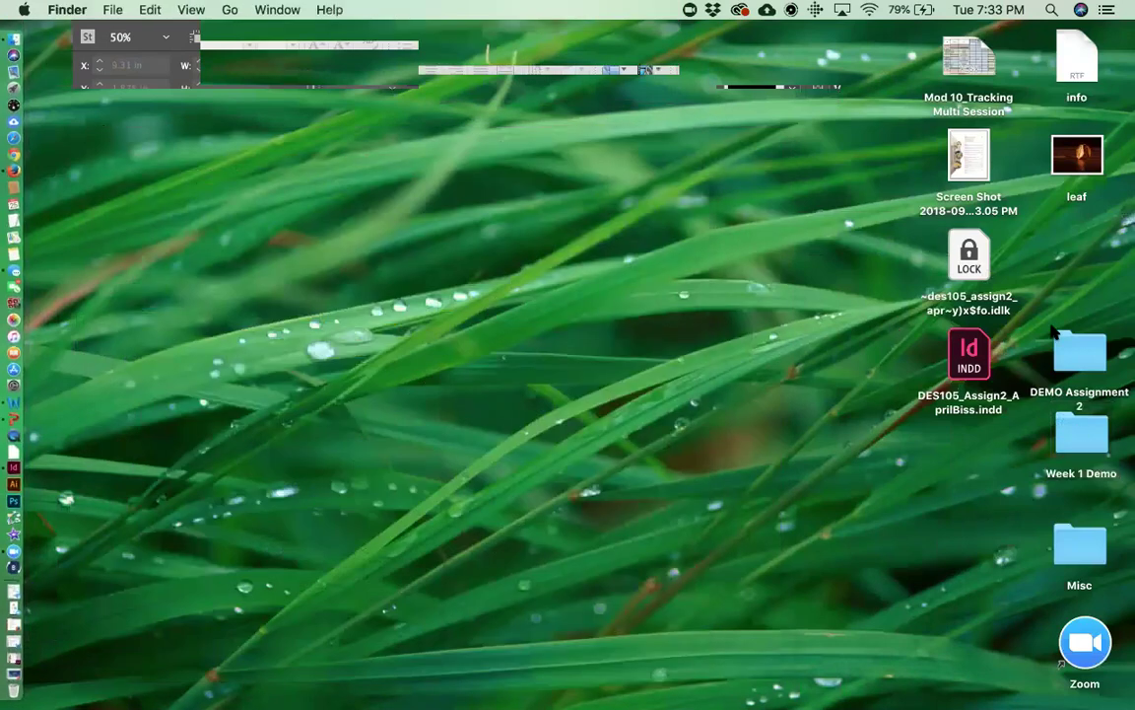
Step: Open the DEMO Assignment 2 folder from the desktop to check its contents, and close it
left_click(1088, 353)
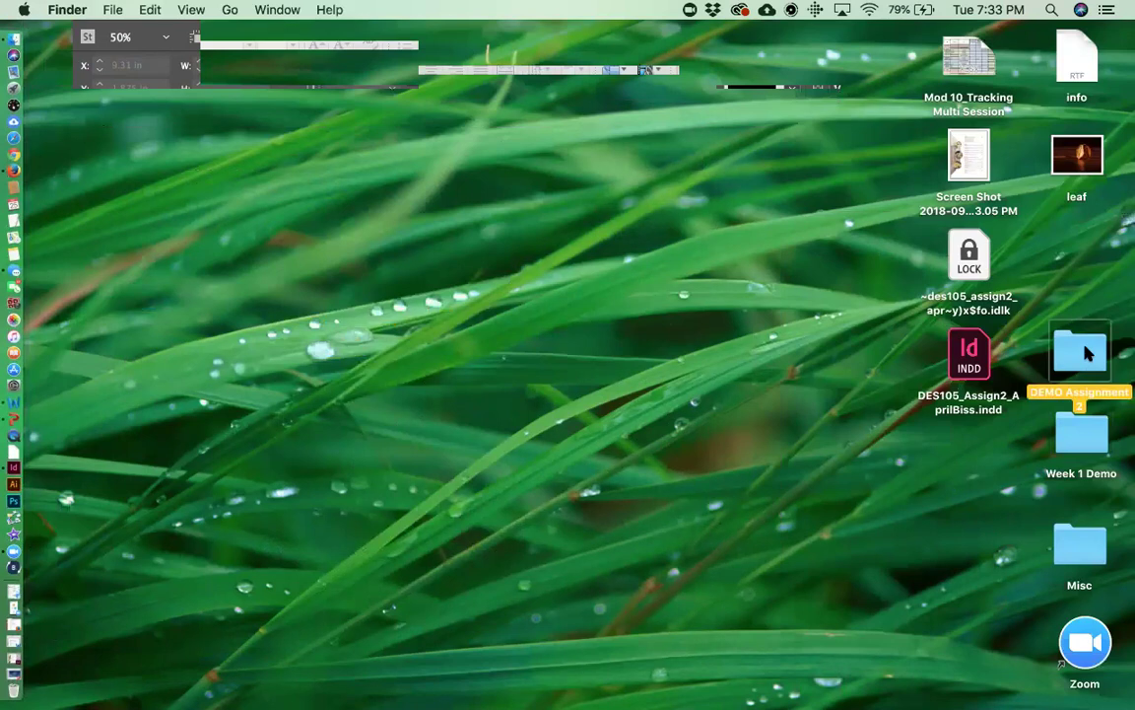
double_click(1088, 353)
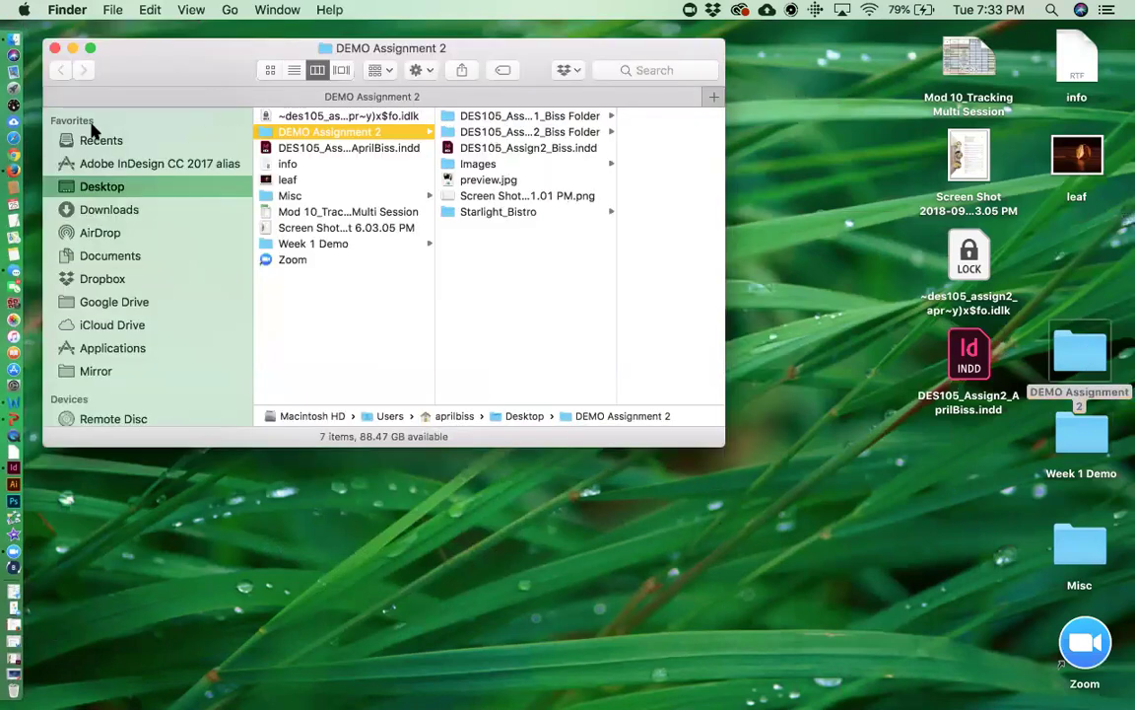
left_click(56, 49)
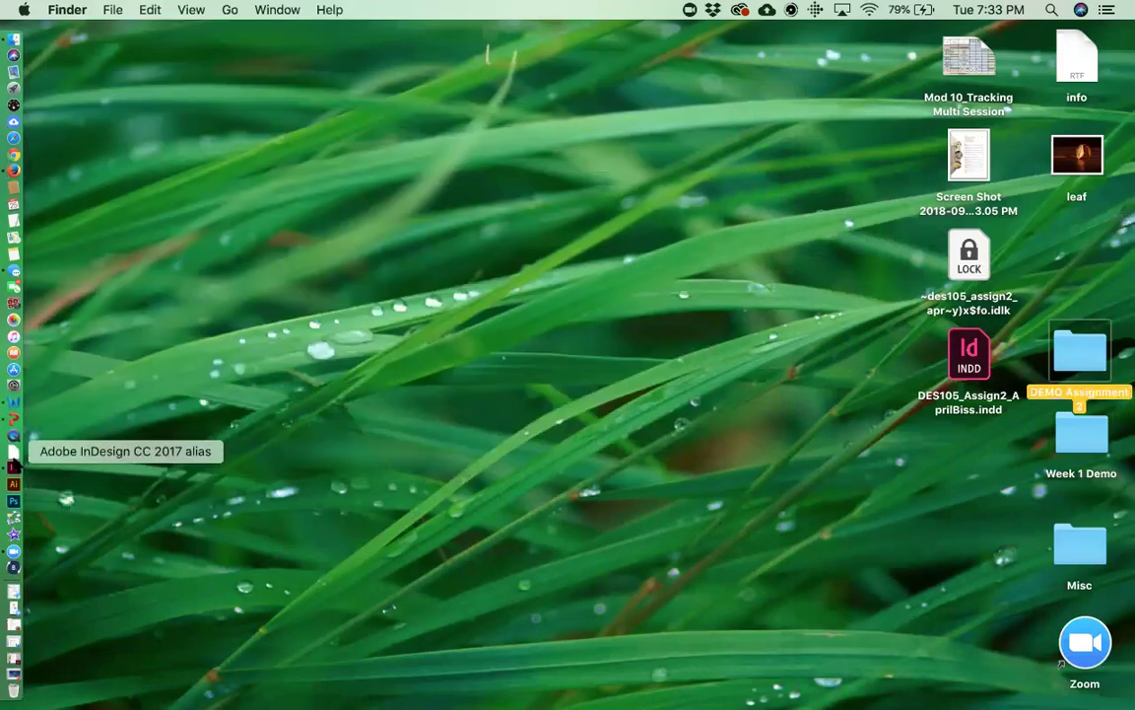
Step: Switch to InDesign, package the menu document to the Desktop with fonts, linked graphics, IDML and a [Smallest File Size] PDF, and put its window away
left_click(13, 471)
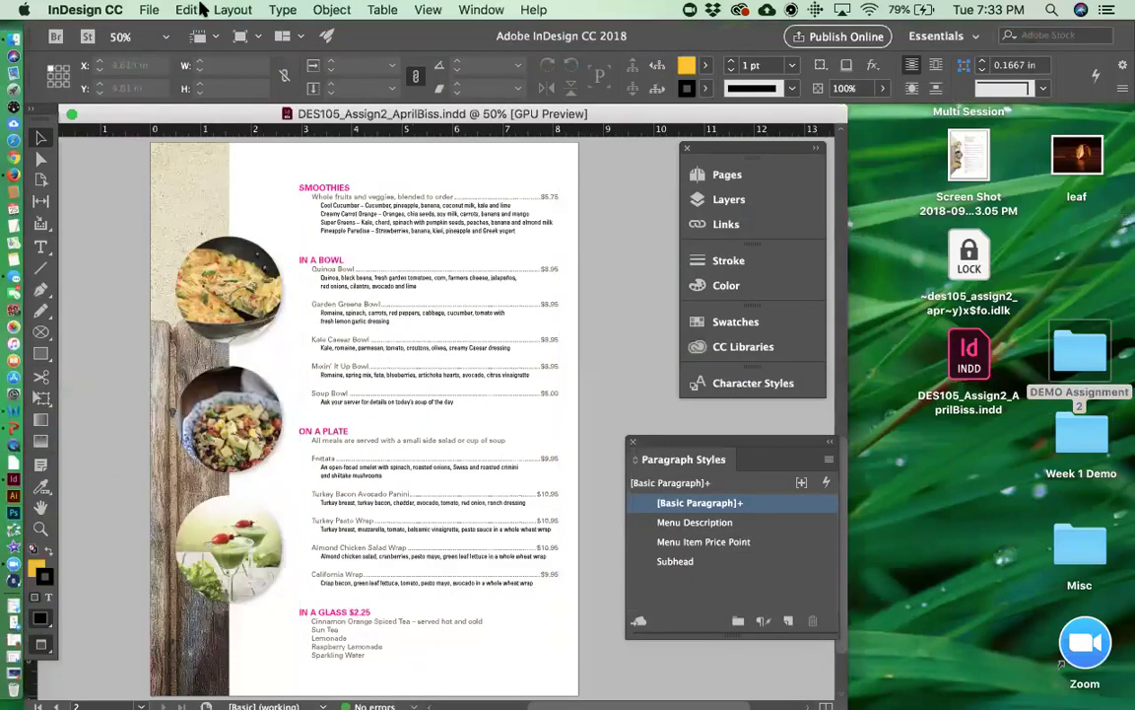
left_click(148, 9)
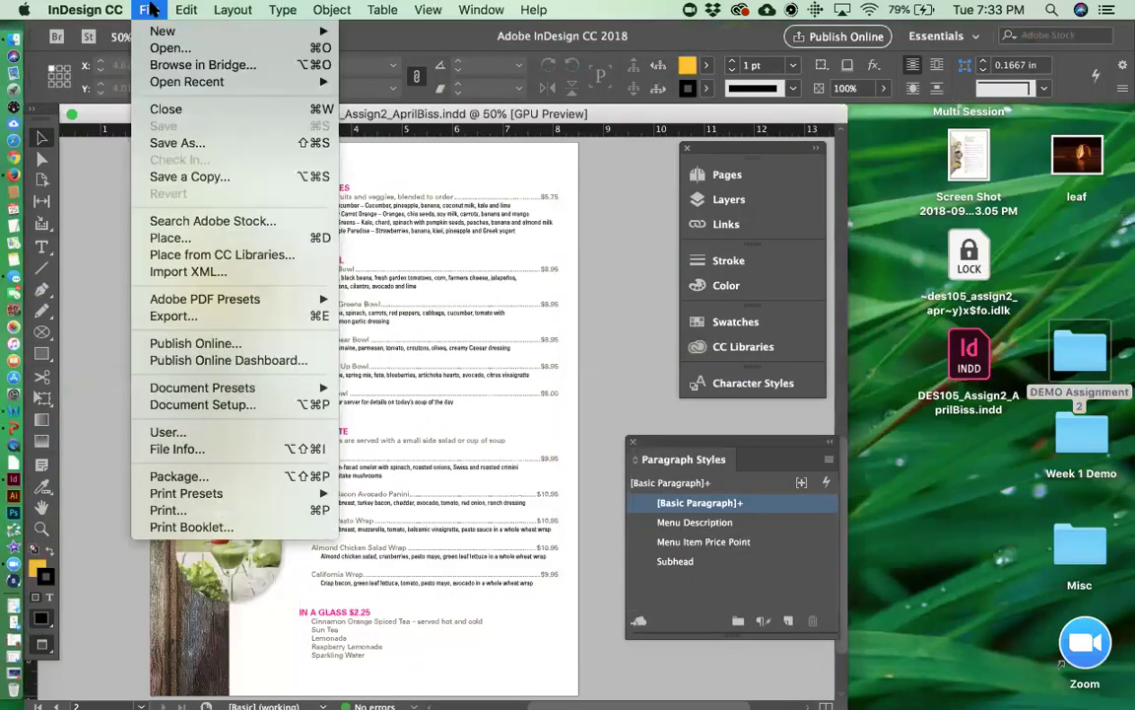
left_click(182, 476)
left_click(548, 554)
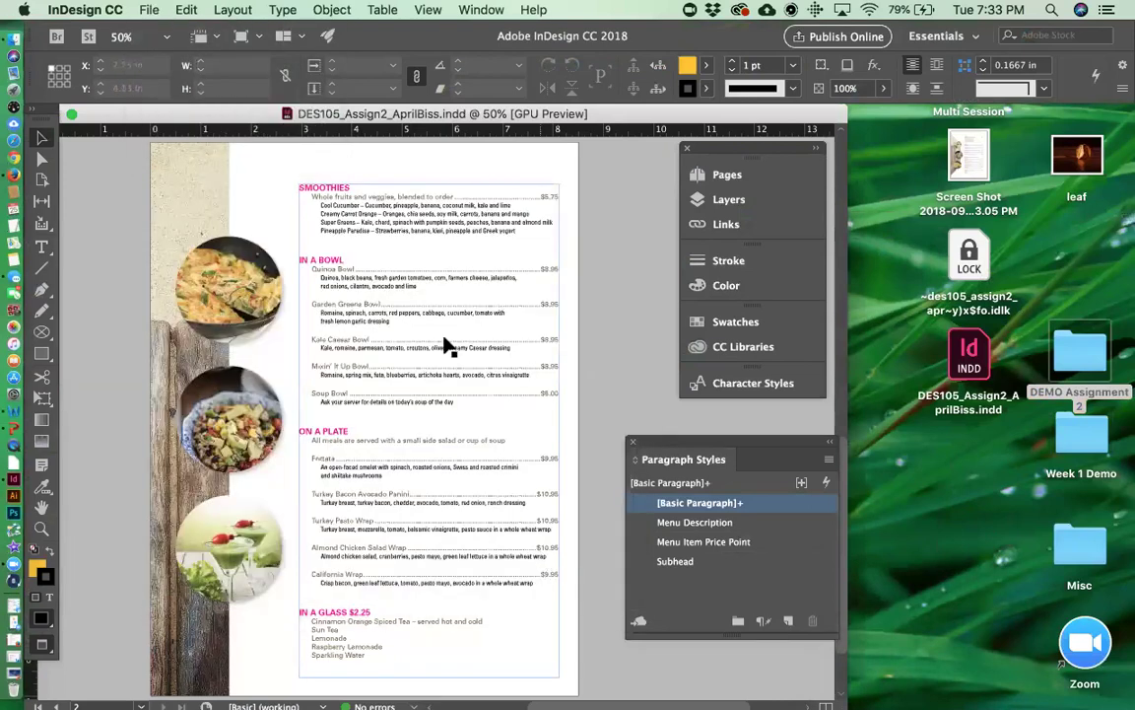
left_click(773, 230)
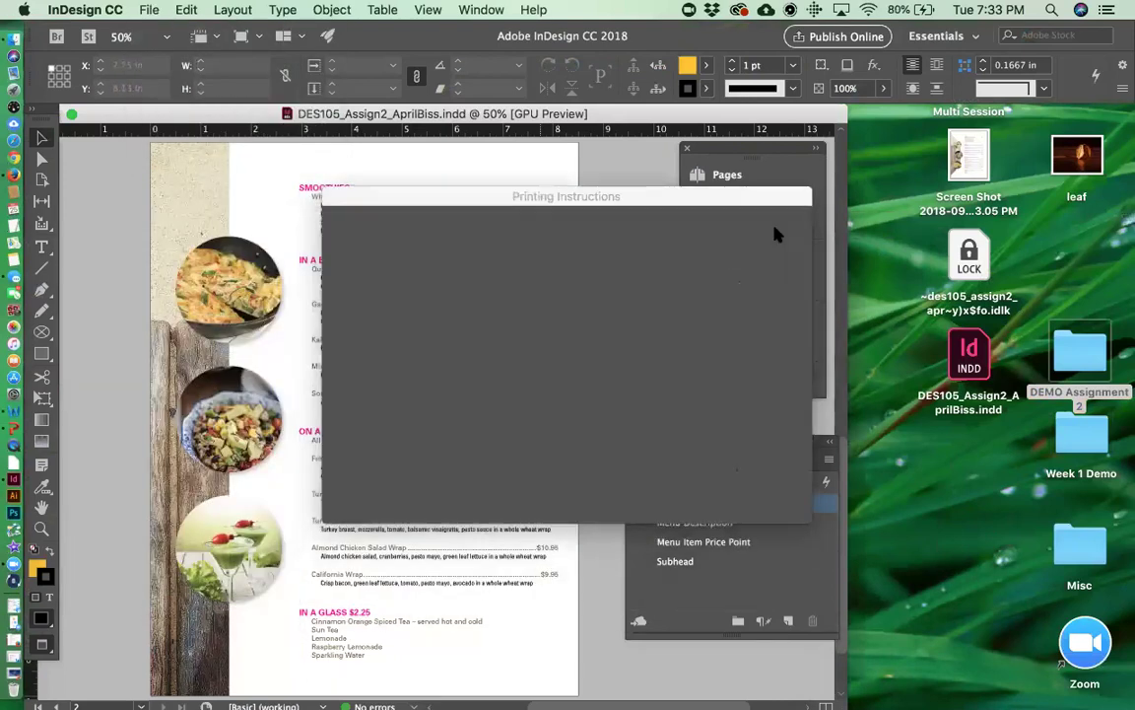
left_click(611, 205)
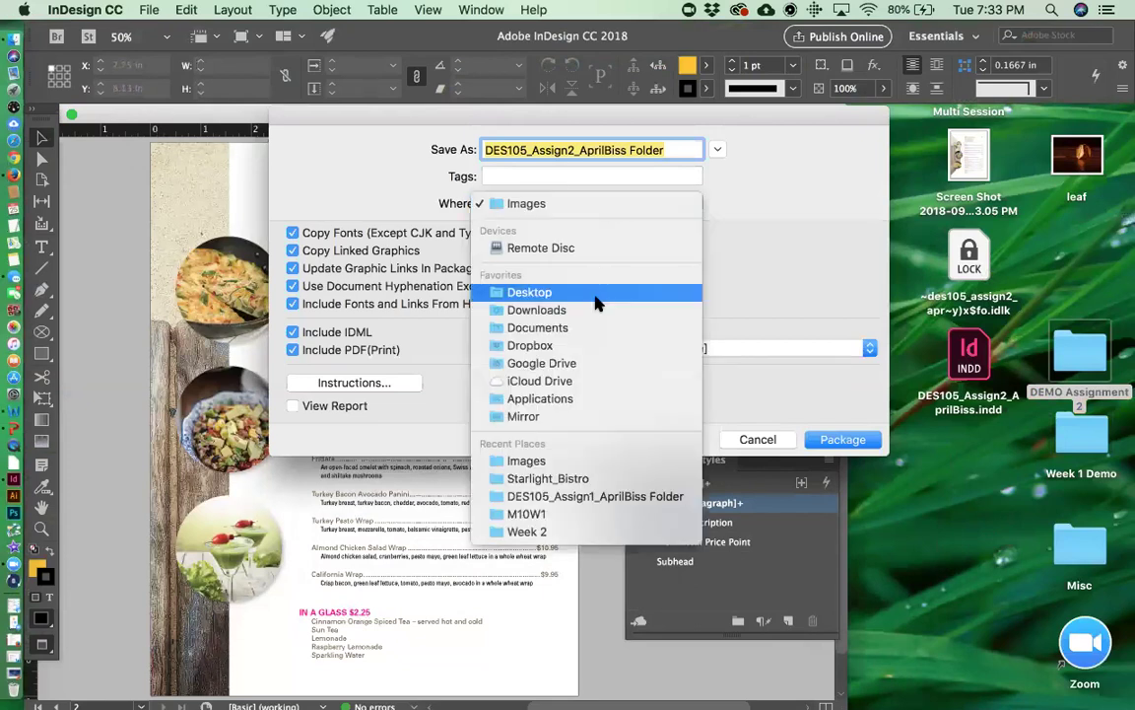
left_click(597, 293)
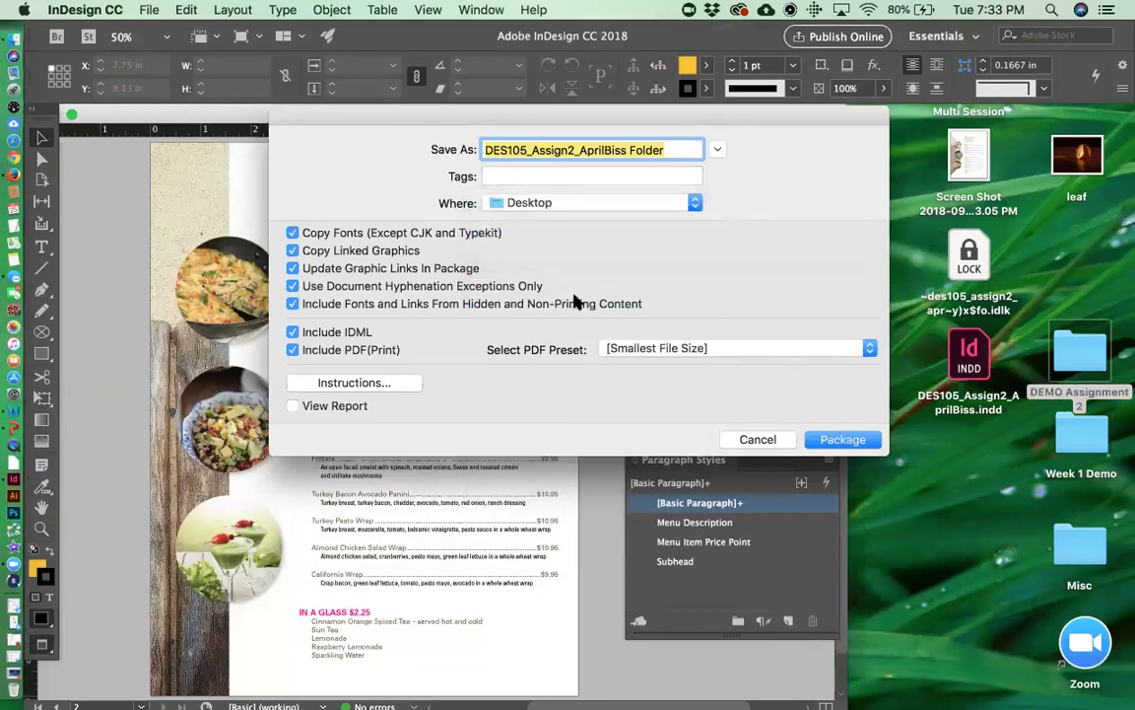
left_click(846, 441)
left_click(729, 418)
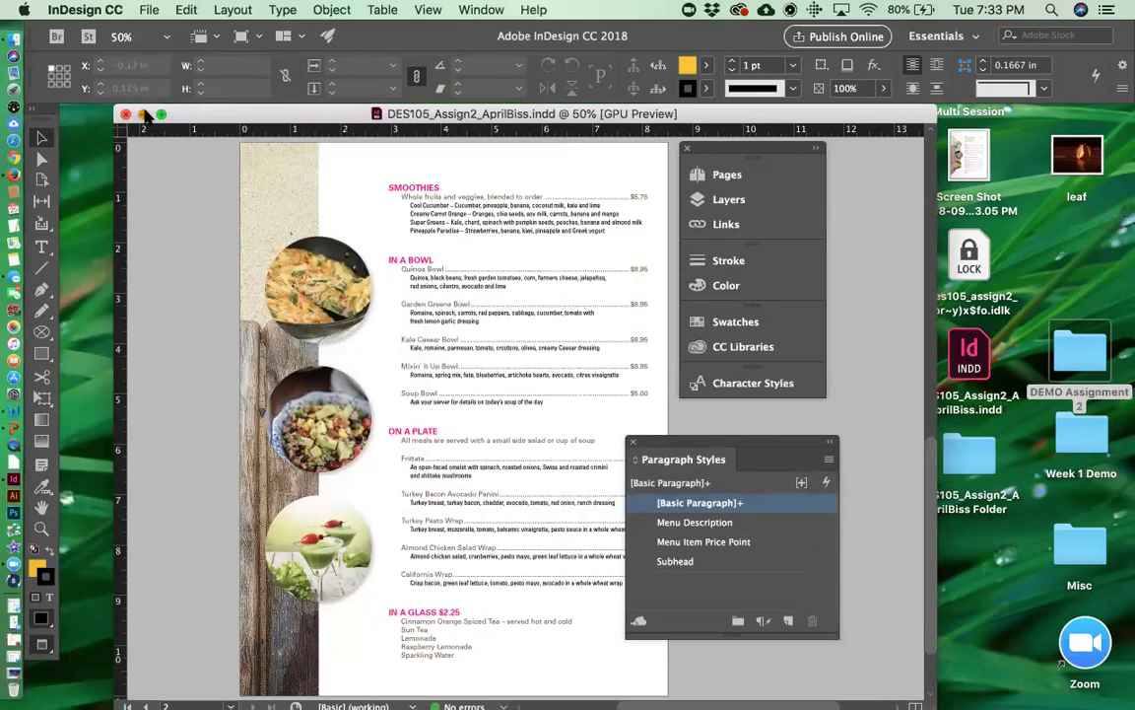
key("super+w")
left_click(823, 416)
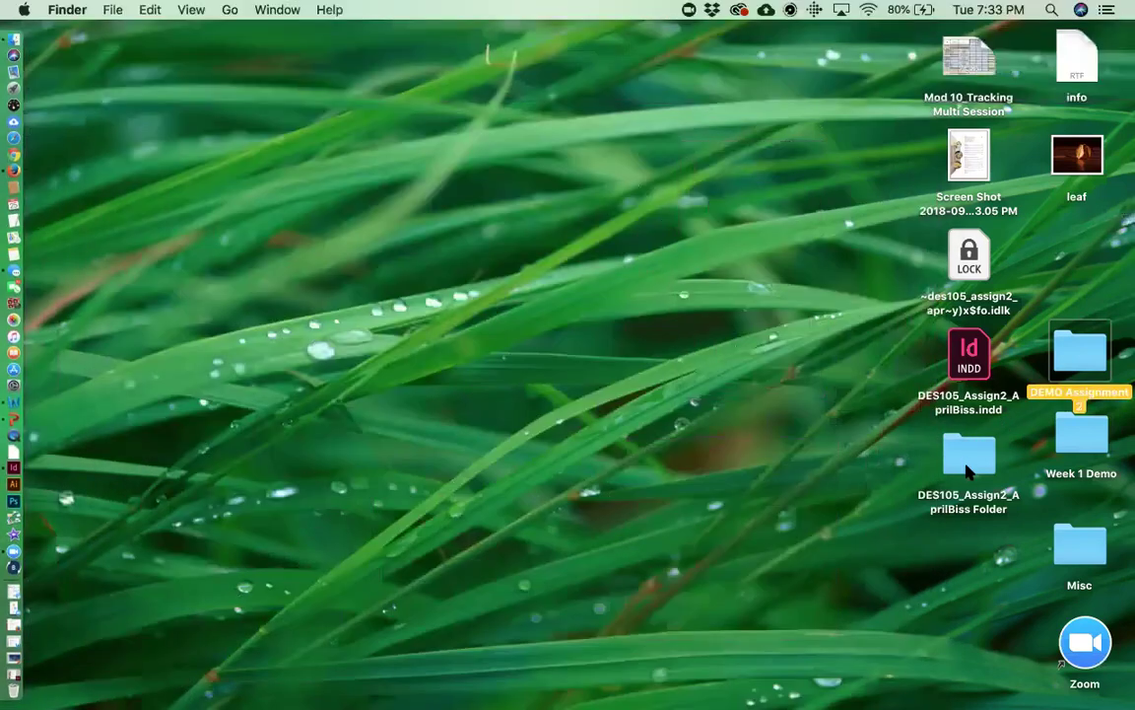
Step: Open the new Assignment 2 package folder and inspect its IDML, INDD and PDF files plus the Document fonts and Links subfolders
double_click(969, 471)
left_click_drag(719, 105, 552, 249)
left_click(510, 308)
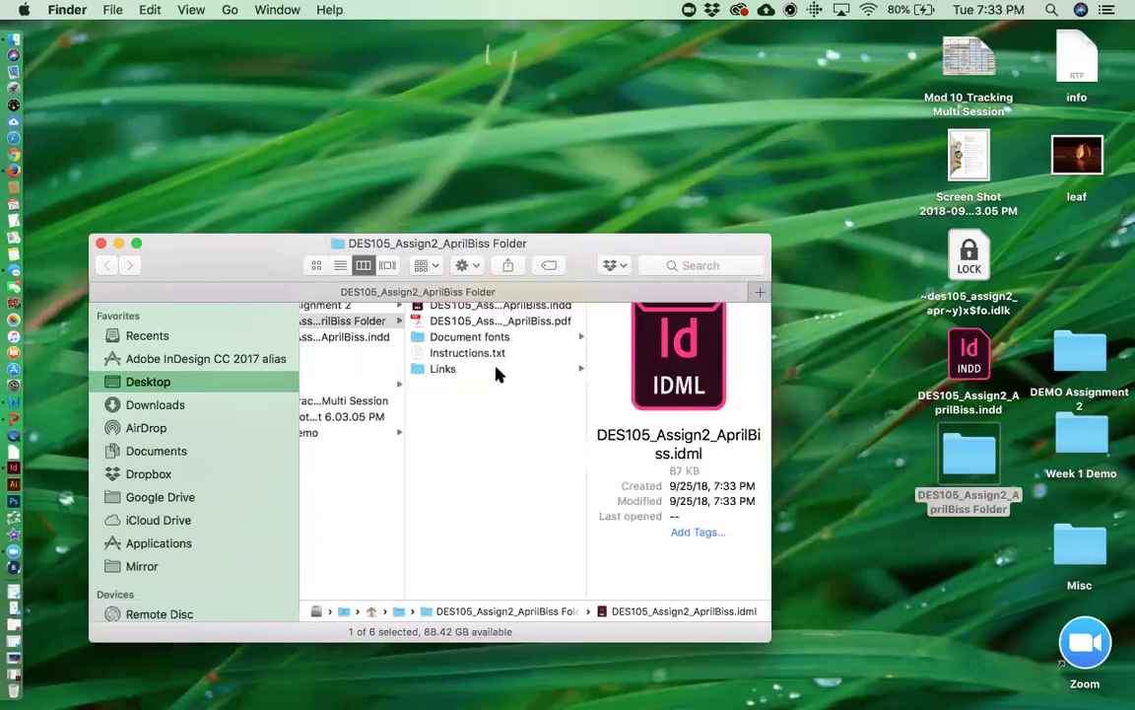
left_click(499, 307)
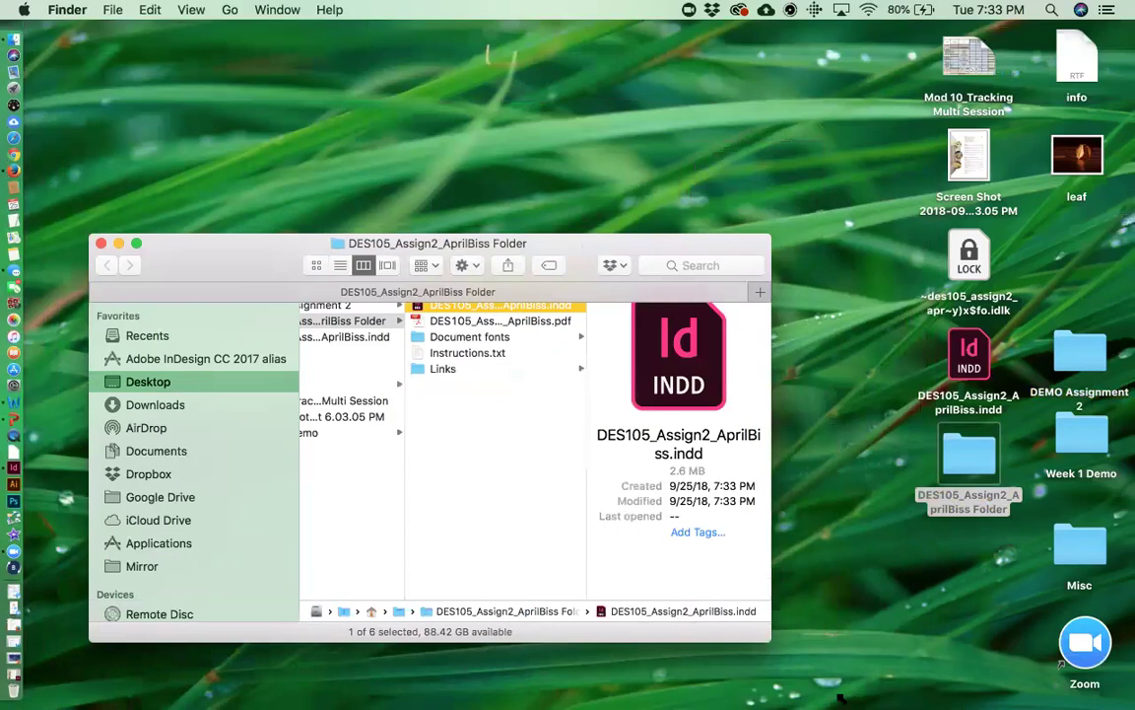
left_click_drag(767, 642, 850, 706)
left_click(569, 343)
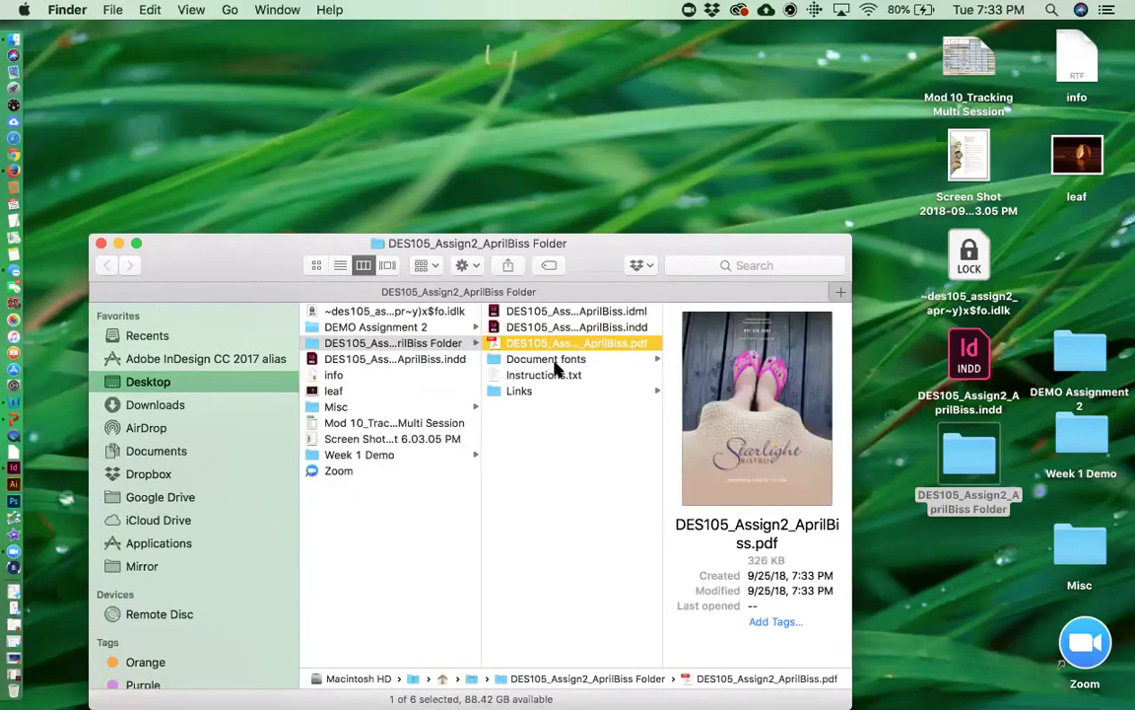
left_click(559, 361)
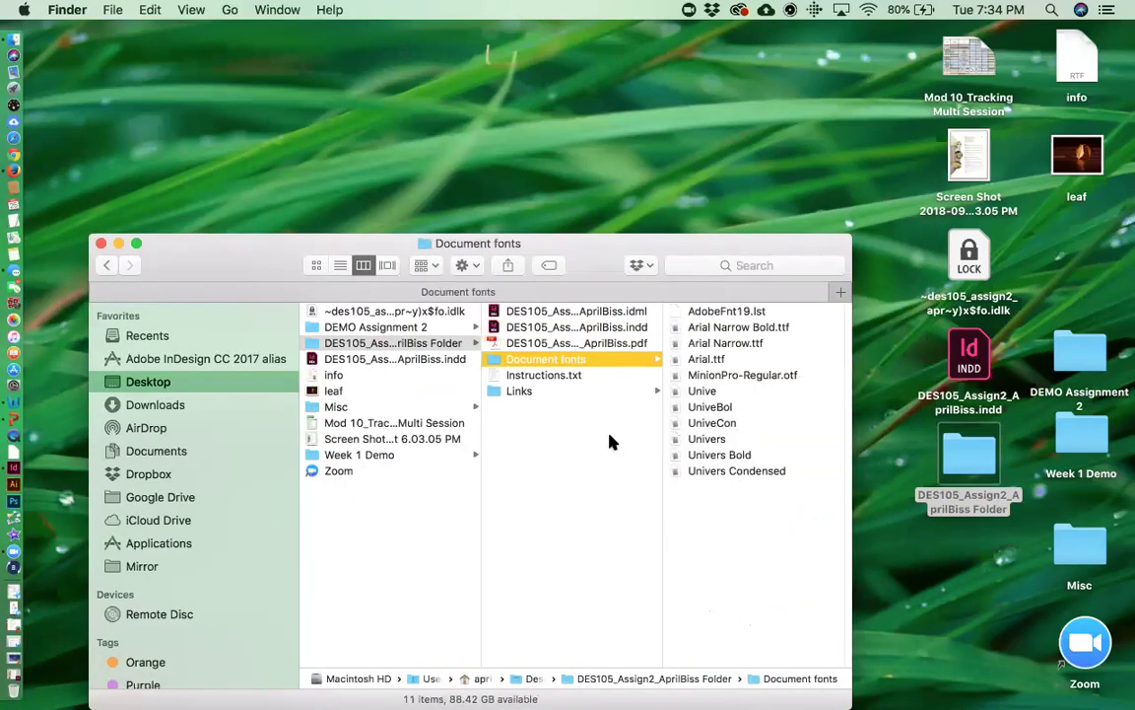
left_click(522, 391)
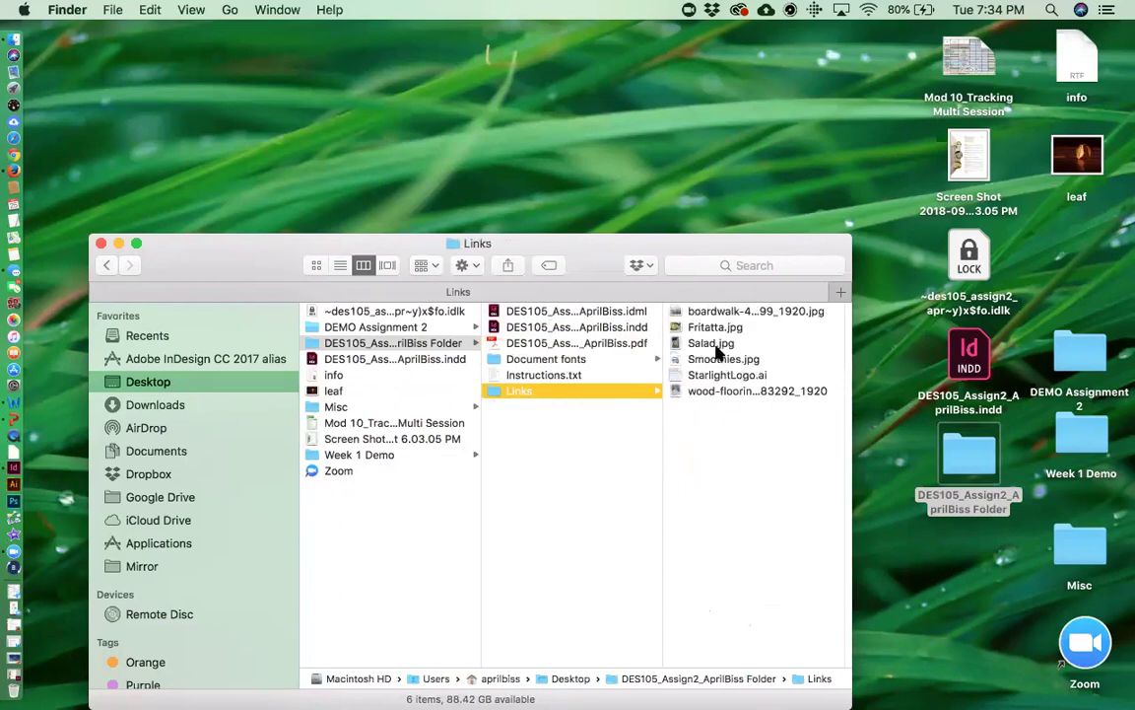
left_click(608, 345)
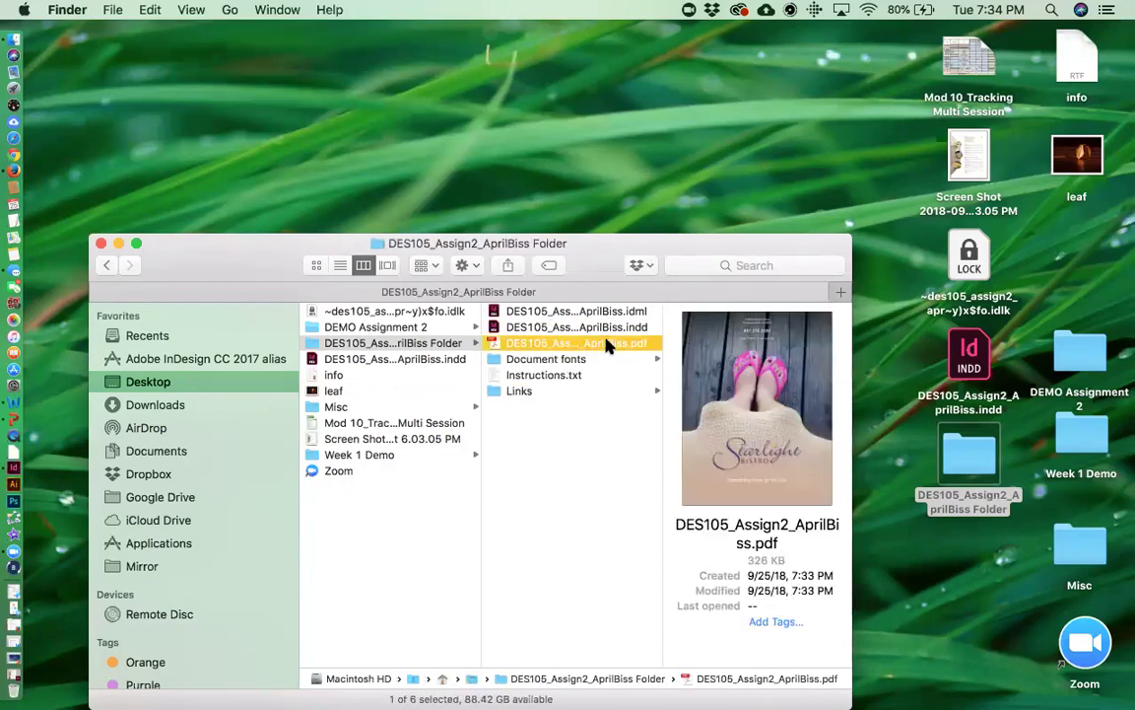
Step: Open the packaged PDF in Acrobat, view both the cover and menu pages, and close the PDF and Finder windows
double_click(607, 344)
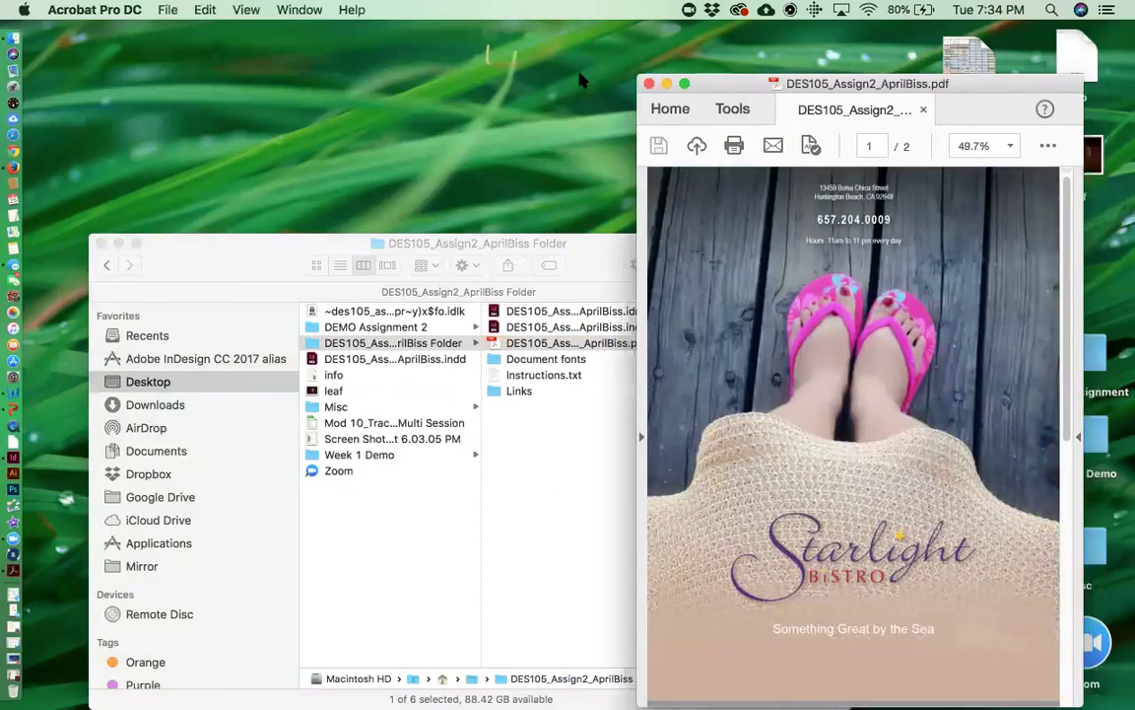
left_click_drag(809, 82, 412, 57)
scroll(530, 222, "down", 5)
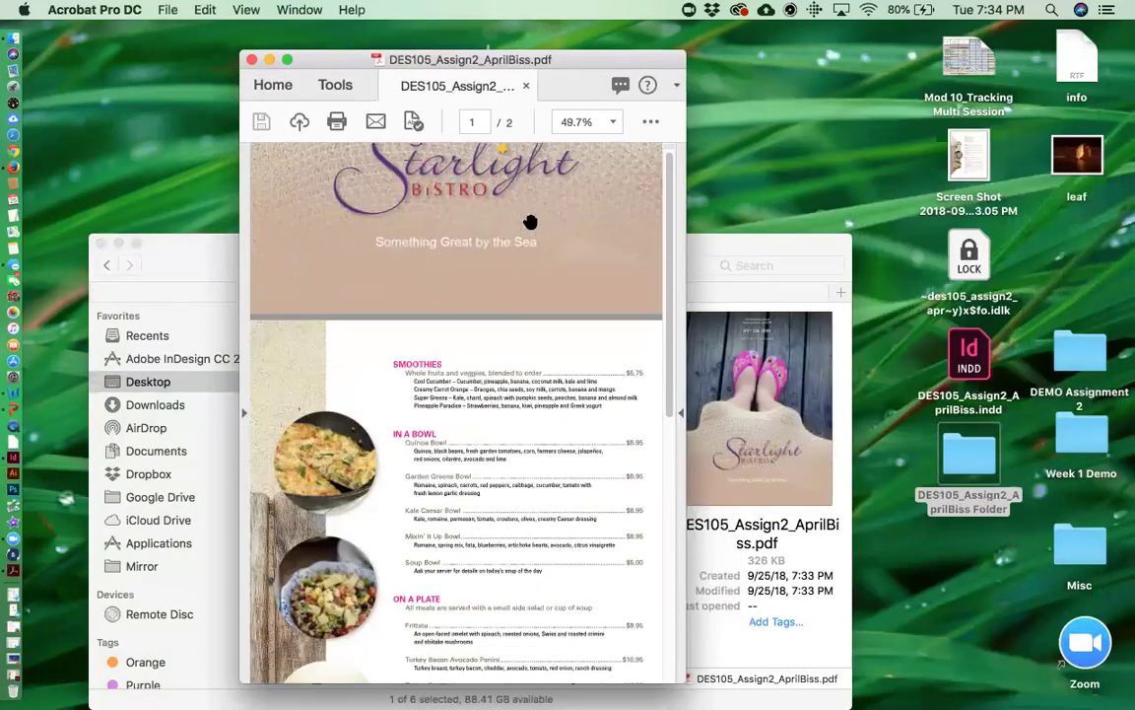
scroll(531, 222, "down", 5)
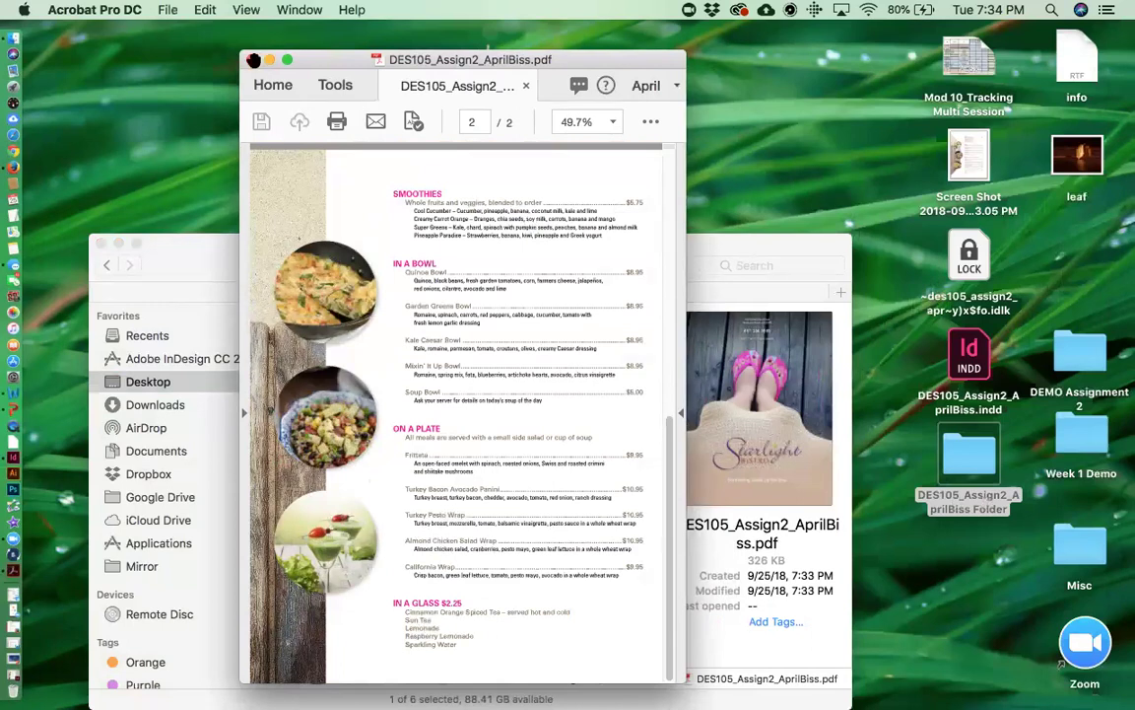
left_click(96, 242)
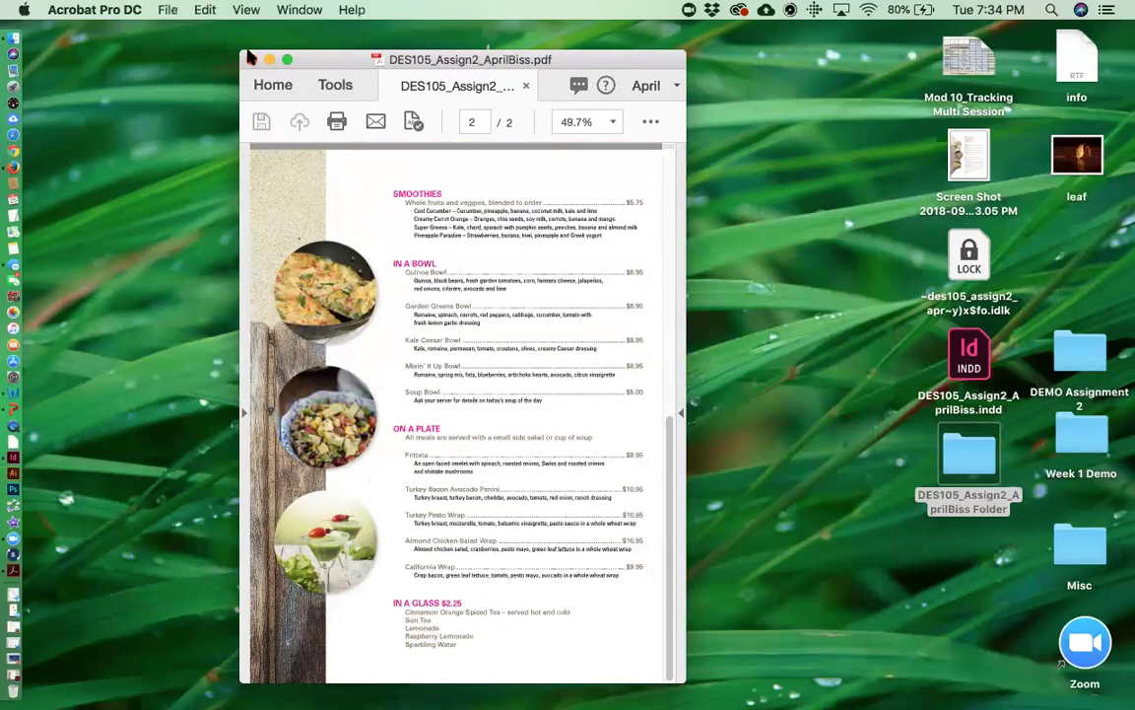
left_click(969, 459)
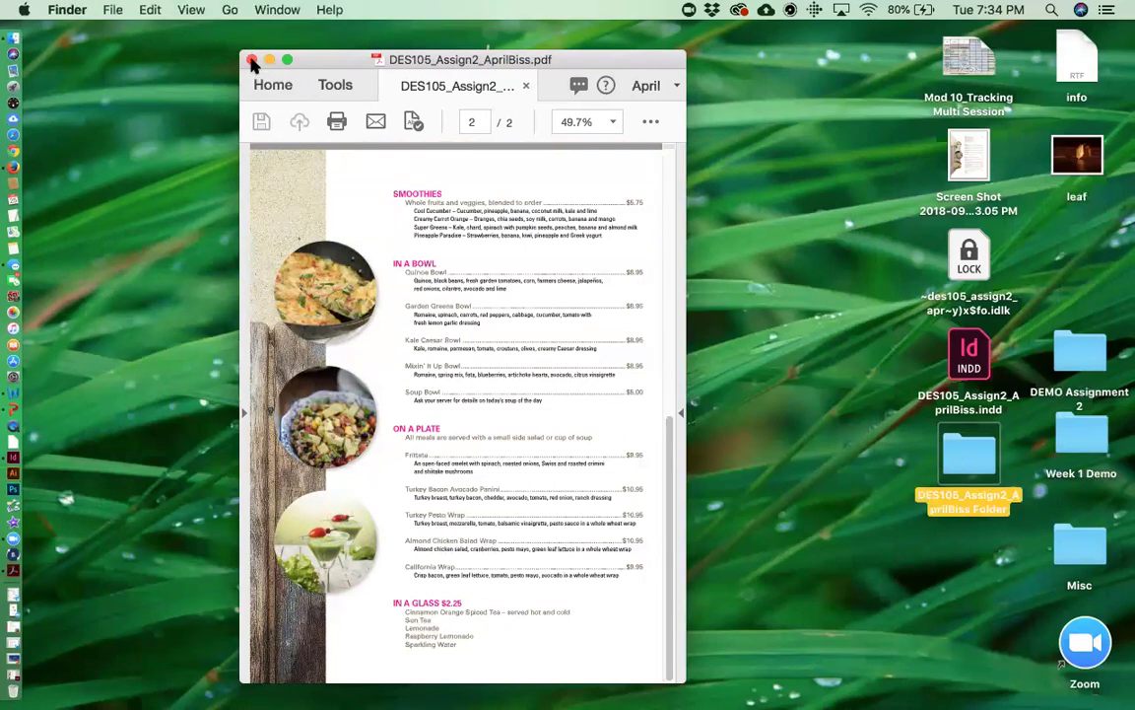
left_click_drag(320, 56, 360, 133)
left_click(293, 138)
Step: Compress the Assignment 2 package folder into a .zip file on an open area of the desktop and place the archive beside the folder
left_click_drag(968, 454, 456, 322)
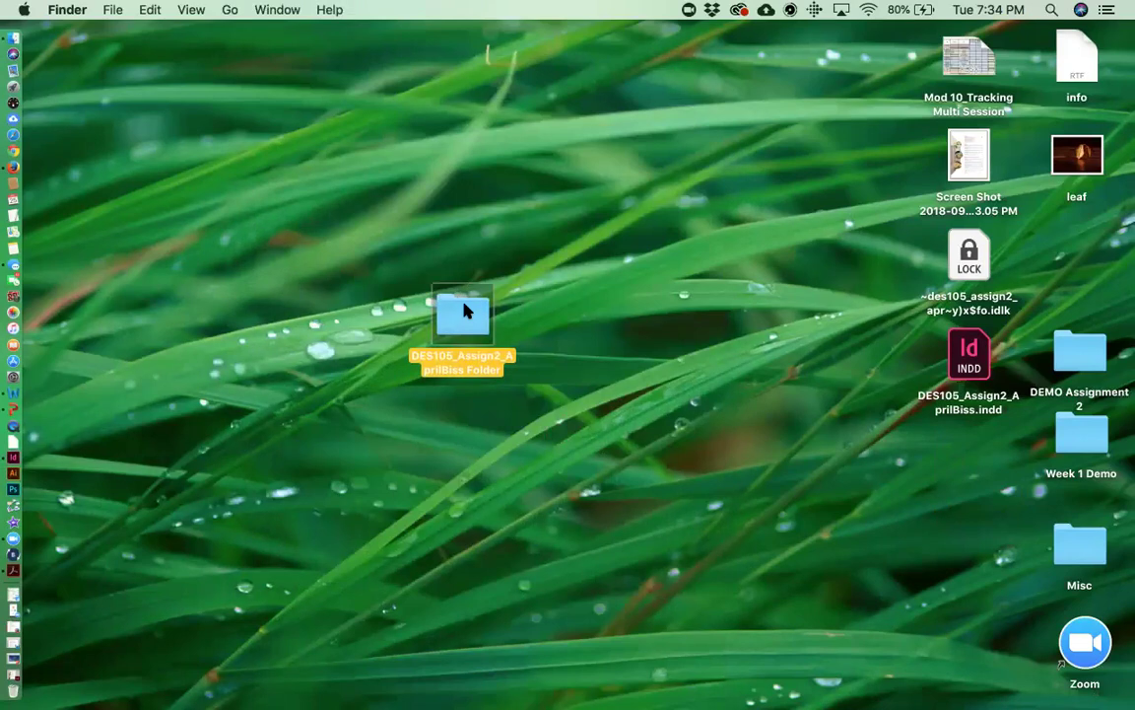
left_click(465, 313)
right_click(456, 320)
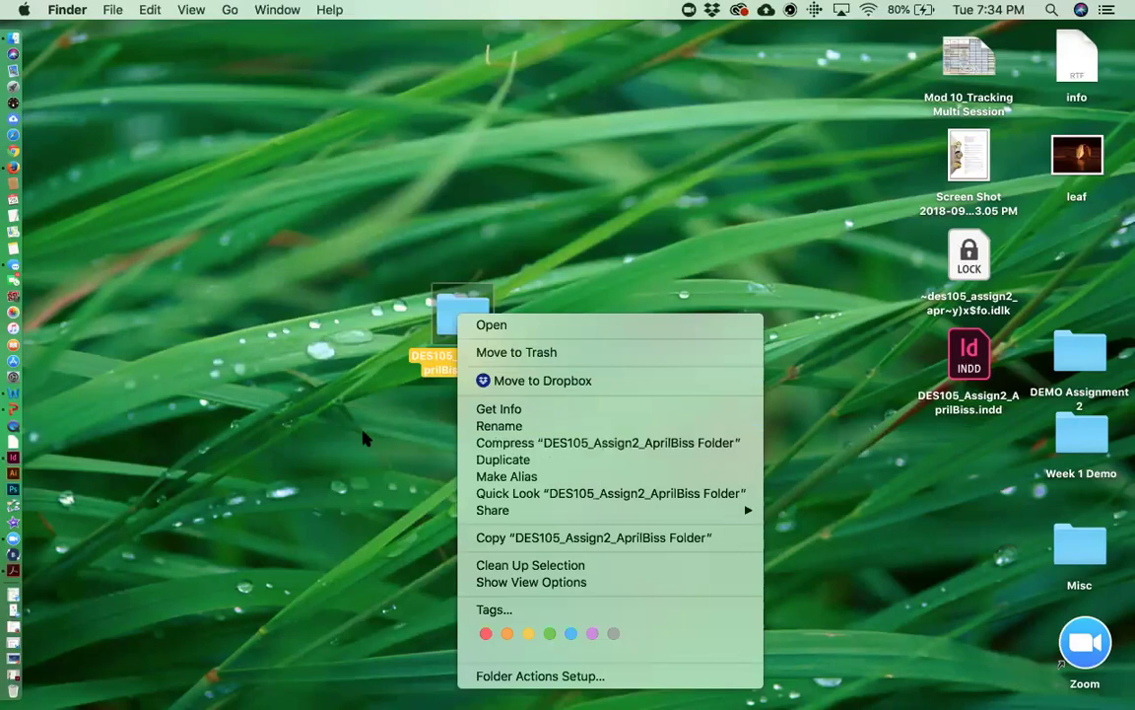
left_click(332, 392)
left_click(114, 8)
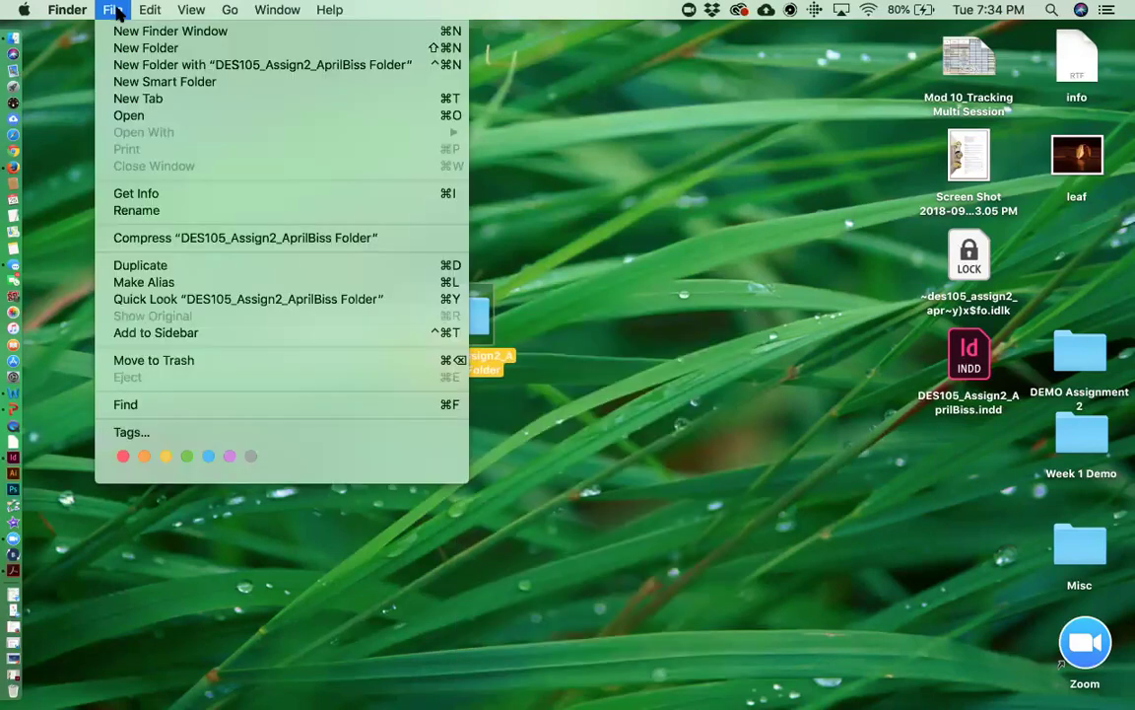
left_click(163, 237)
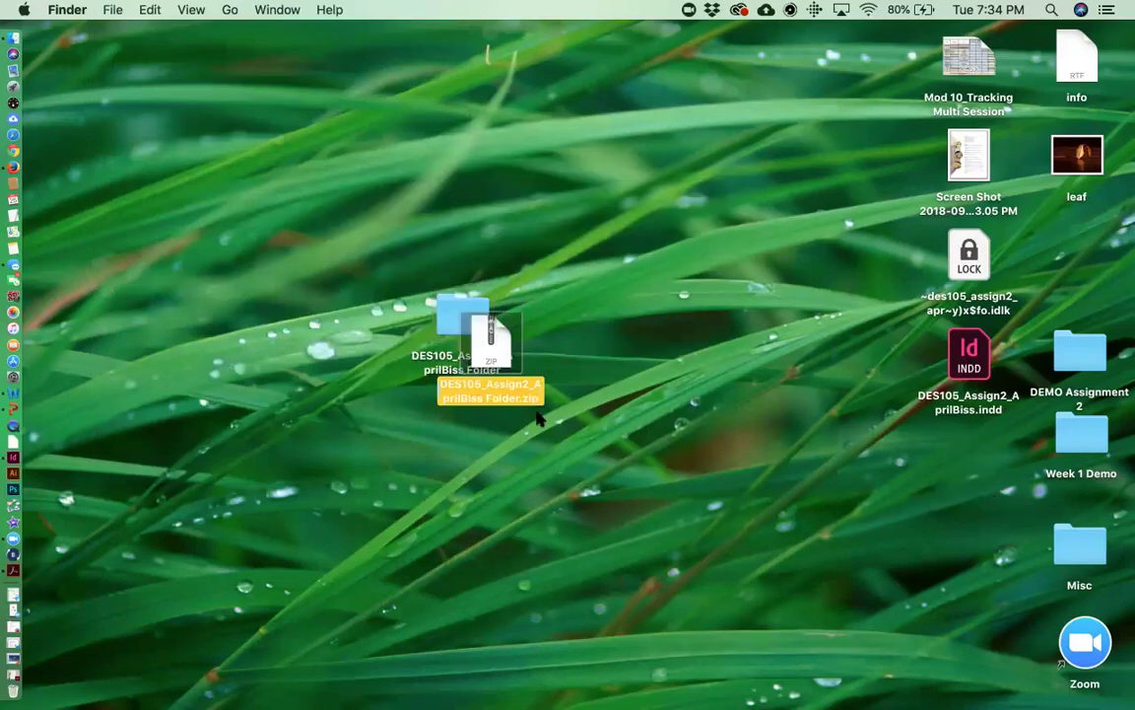
left_click(626, 412)
left_click(631, 383)
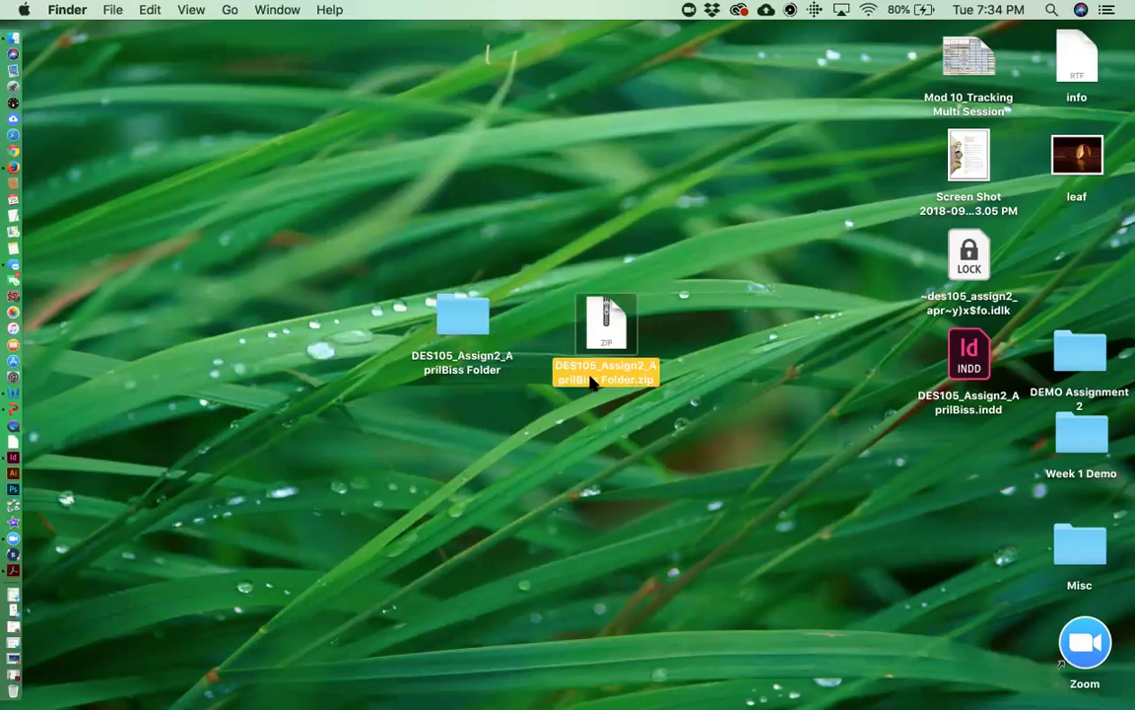
Step: Switch to Firefox to review the Week 2 assignment requirements and the Week 2 Assessment quiz page, shortening the quiz's description box
left_click(13, 170)
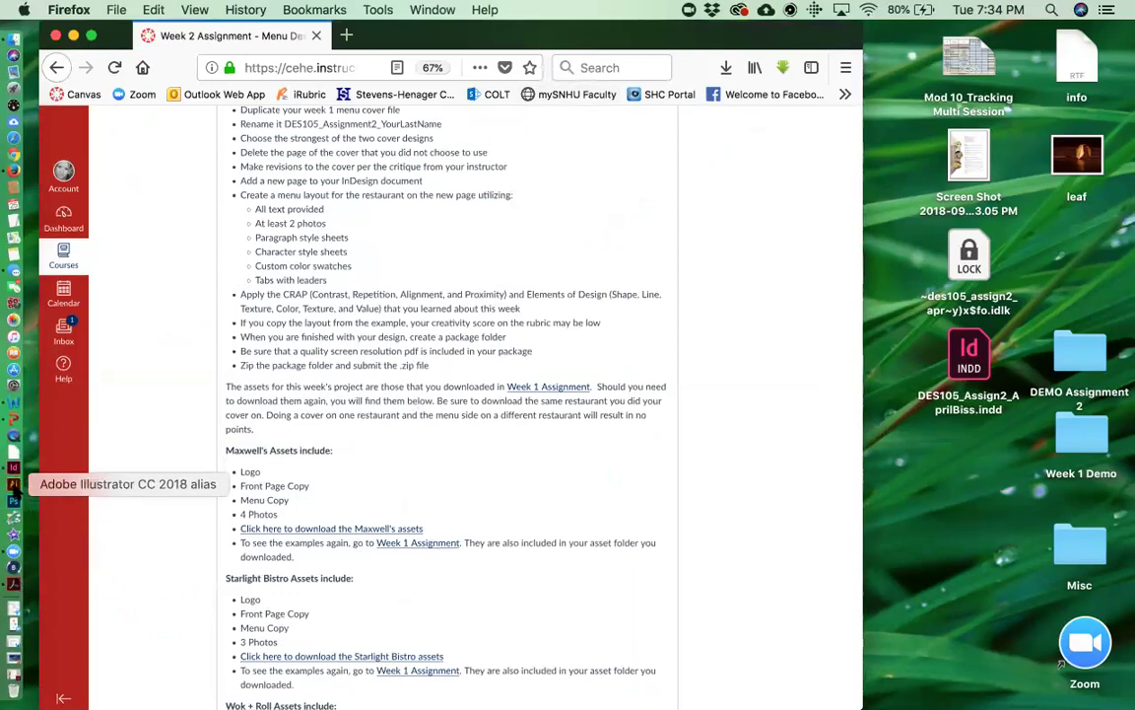
left_click(13, 438)
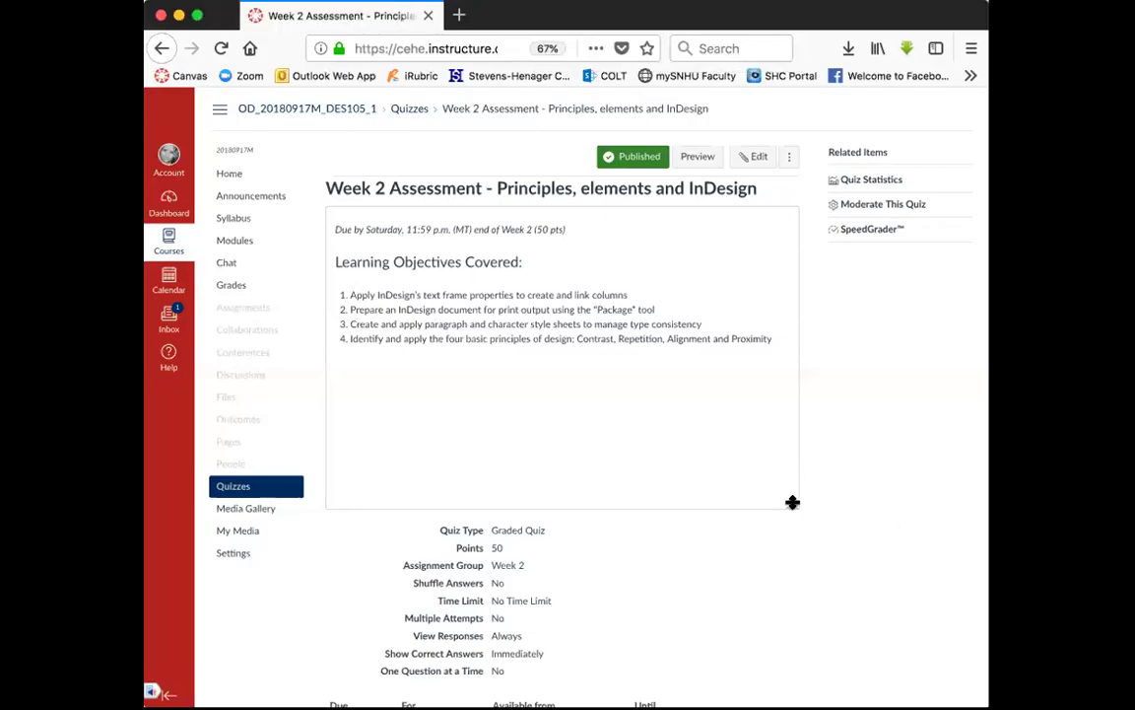
left_click_drag(792, 503, 771, 408)
scroll(740, 380, "down", 2)
scroll(739, 381, "up", 3)
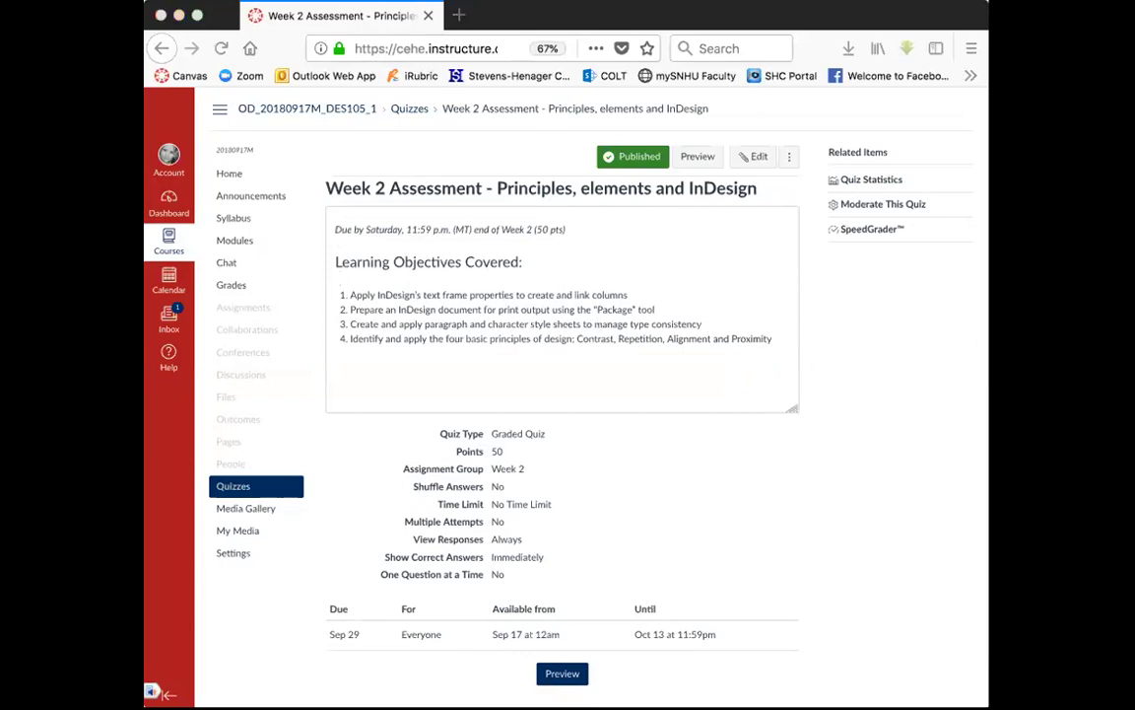